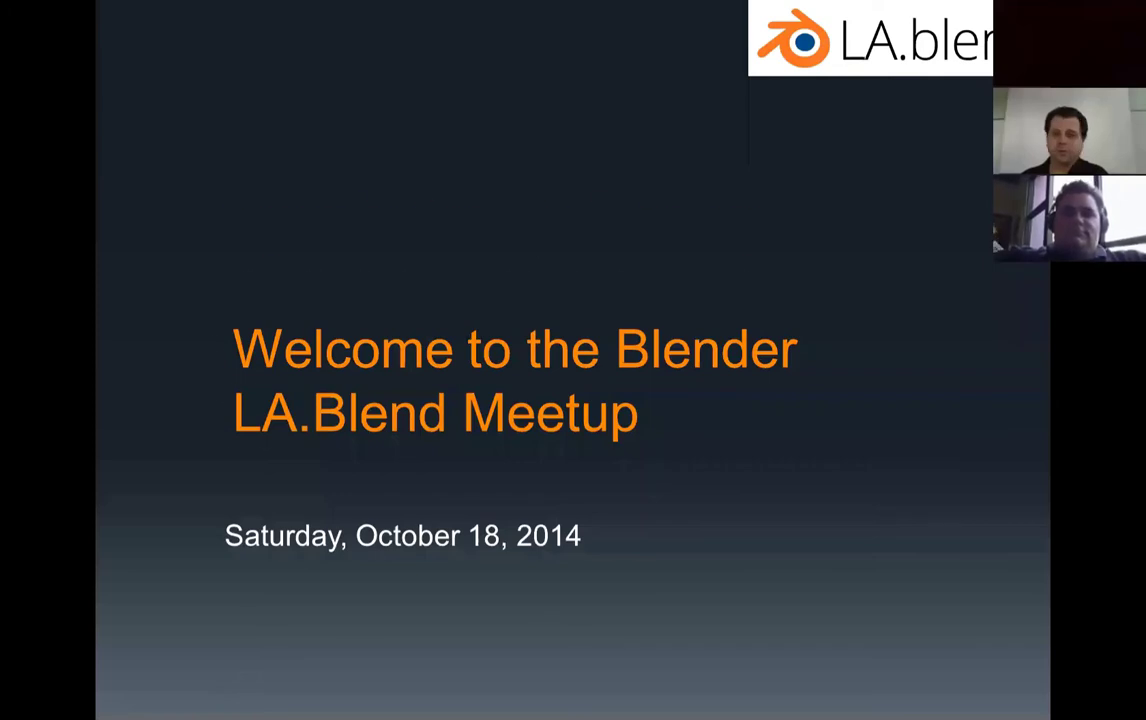
# Advance the slideshow to the 'Agenda for this Meetup' slide.
pyautogui.press('Right')
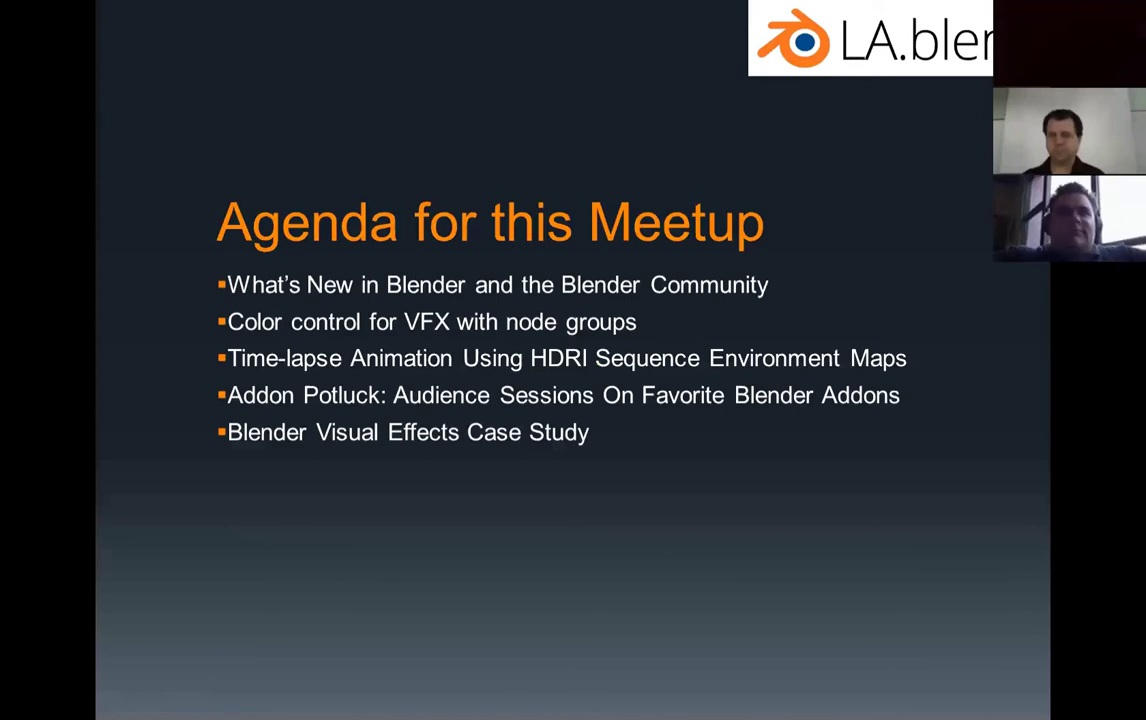
# Advance the slideshow to the 'What is Blender?' slide.
pyautogui.click(403, 101)
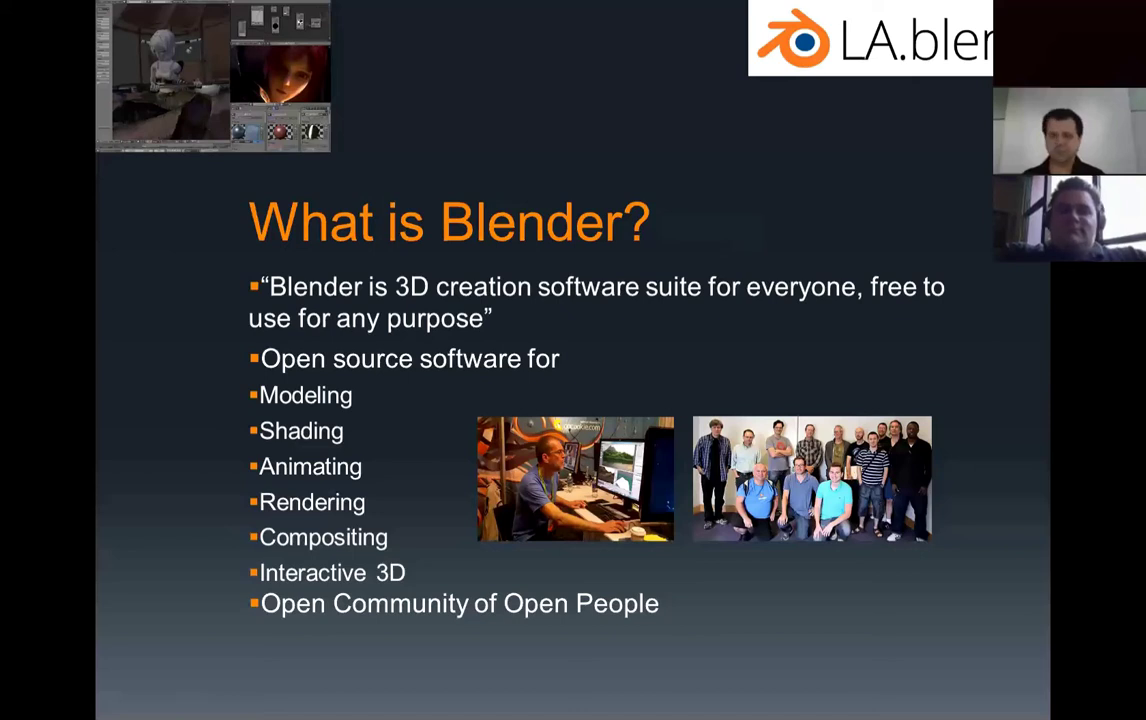
# Advance to slide 5, 'Developments since last meeting', in the full-screen show.
pyautogui.press('Right')
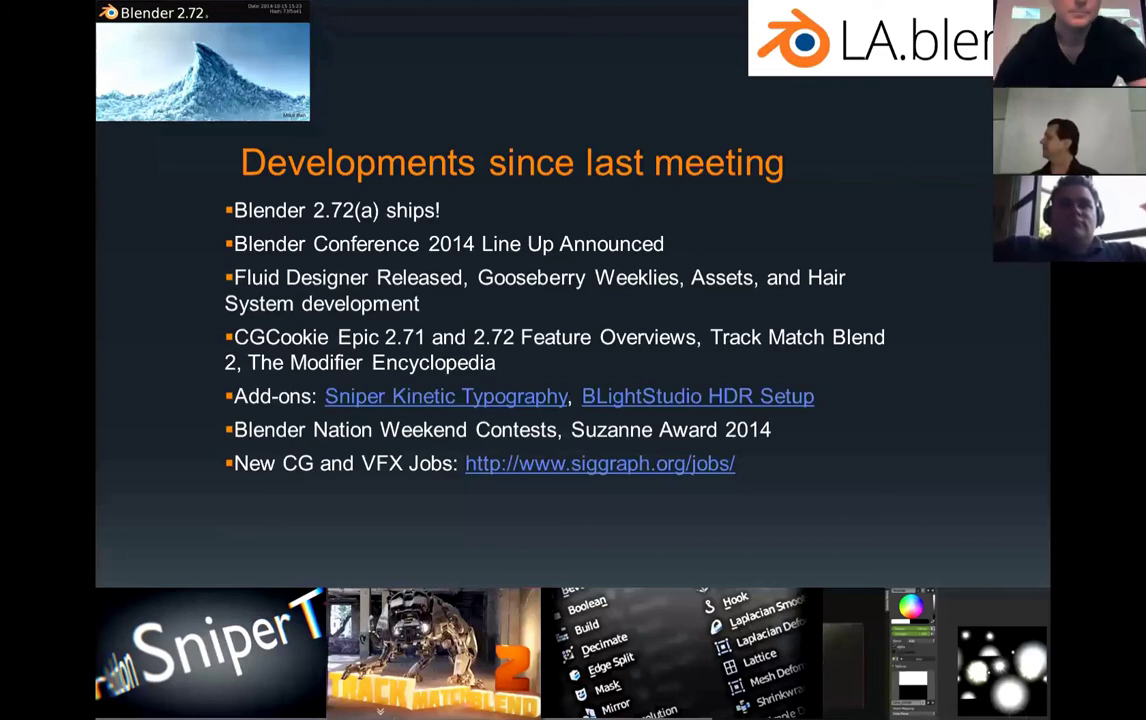
# Restart the slide show from the current slide and reach 'Resources you should know'.
pyautogui.press('Escape')
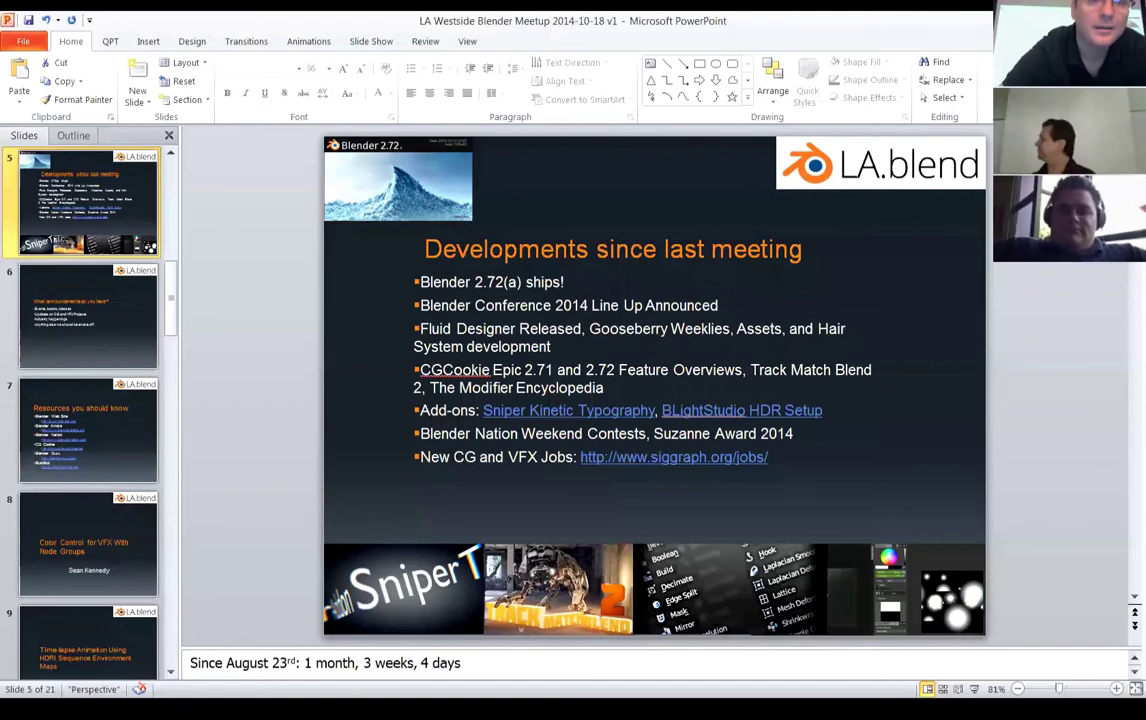
pyautogui.hotkey('shift', 'F5')
pyautogui.press('Right')
pyautogui.press('Left')
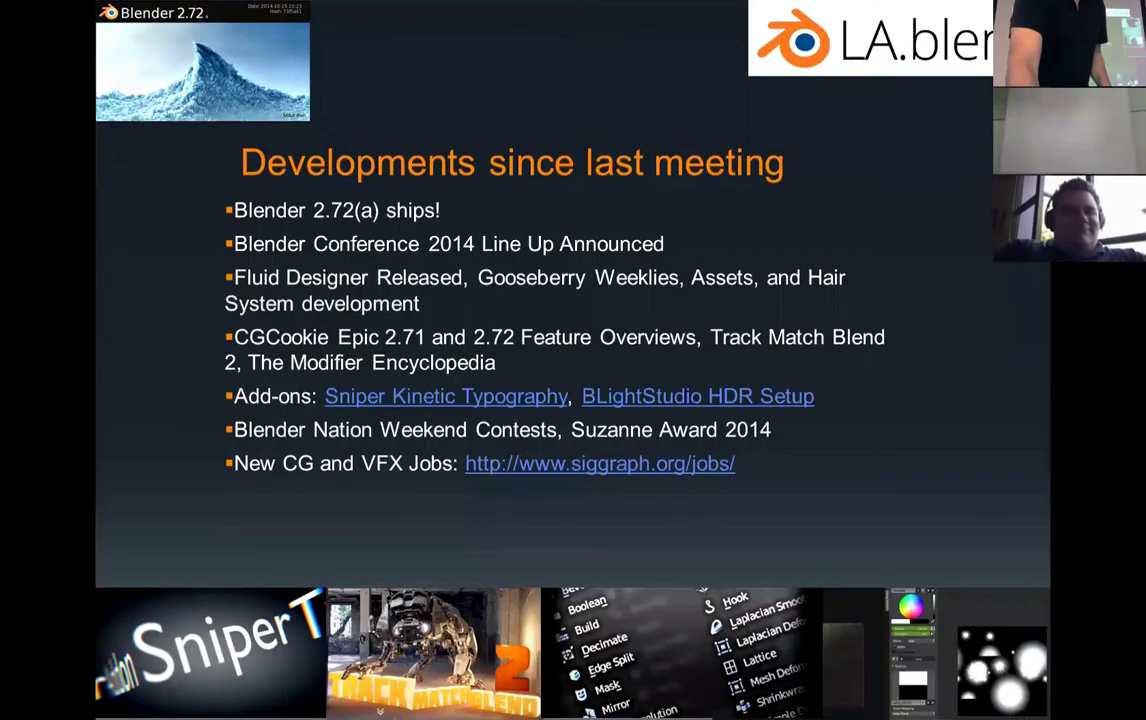
pyautogui.press('Right')
pyautogui.press('Right')
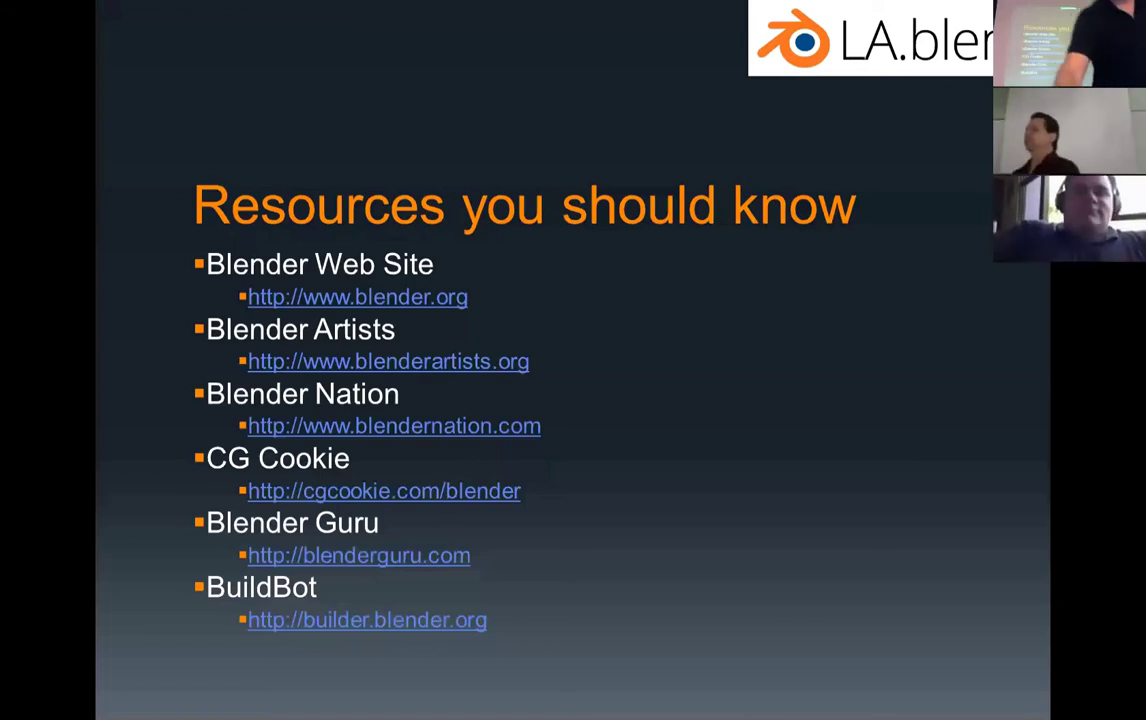
# Advance to the 'Color Control for VFX With Node Groups' title slide.
pyautogui.press('Right')
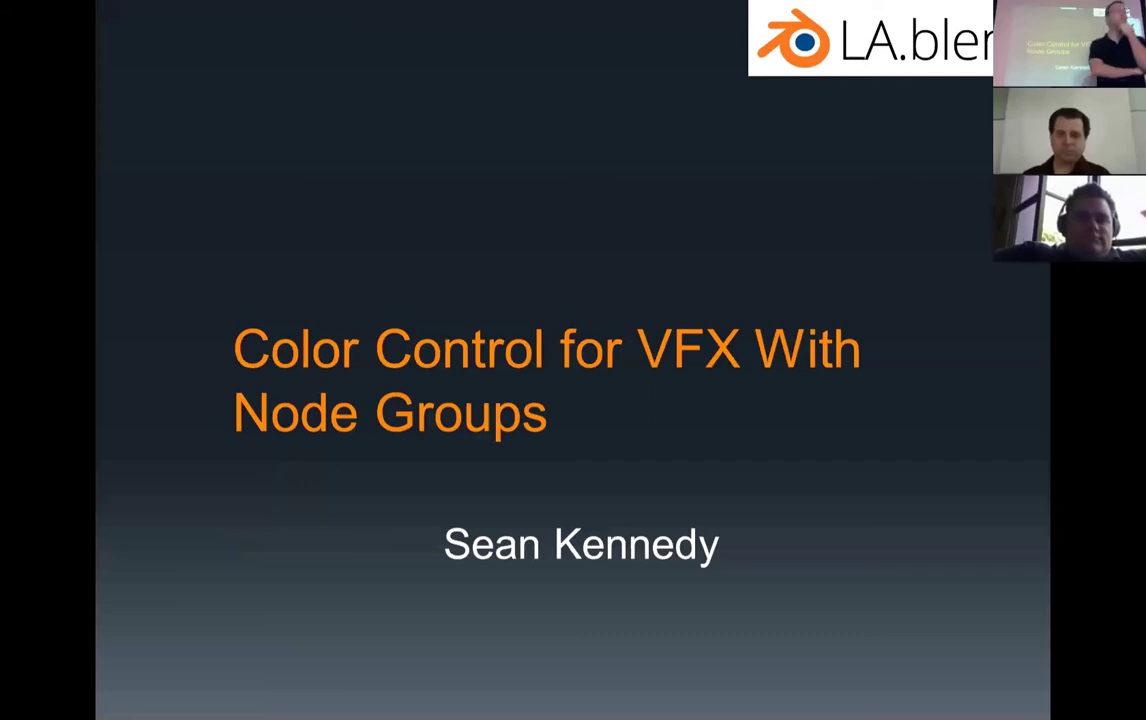
# Switch from the PowerPoint show to the Blender window with its default cube scene.
pyautogui.hotkey('alt', 'Tab')
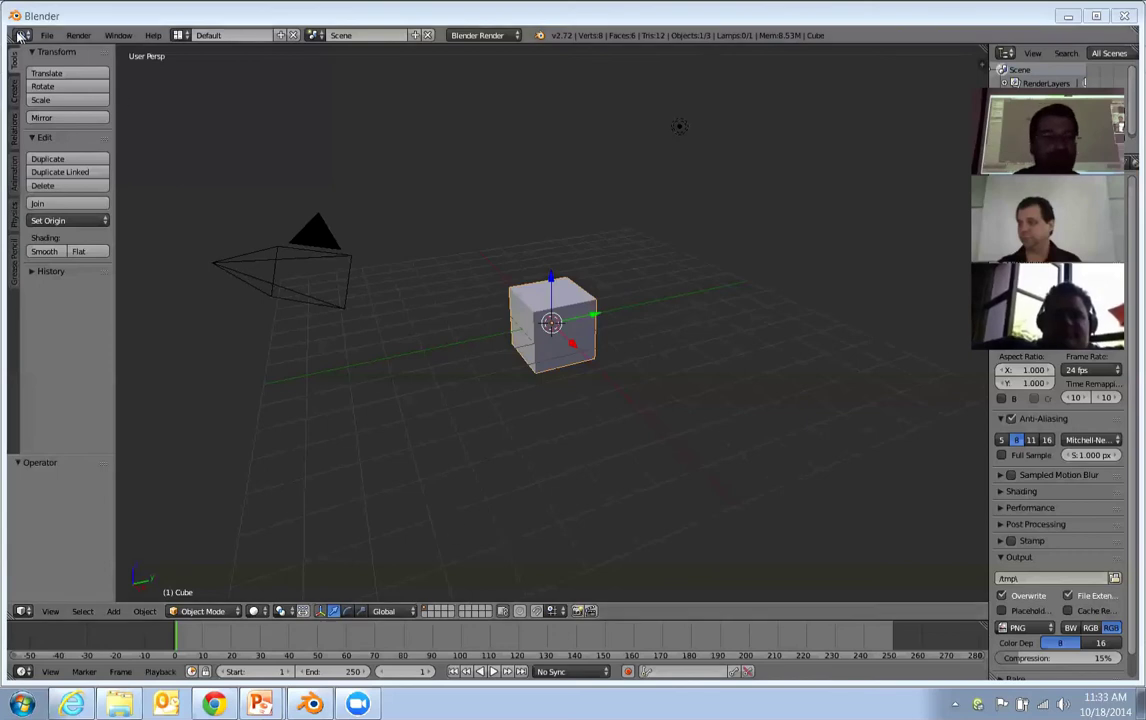
# Start opening a blend file and look through the Desktop, Work and Documents folders.
pyautogui.click(47, 37)
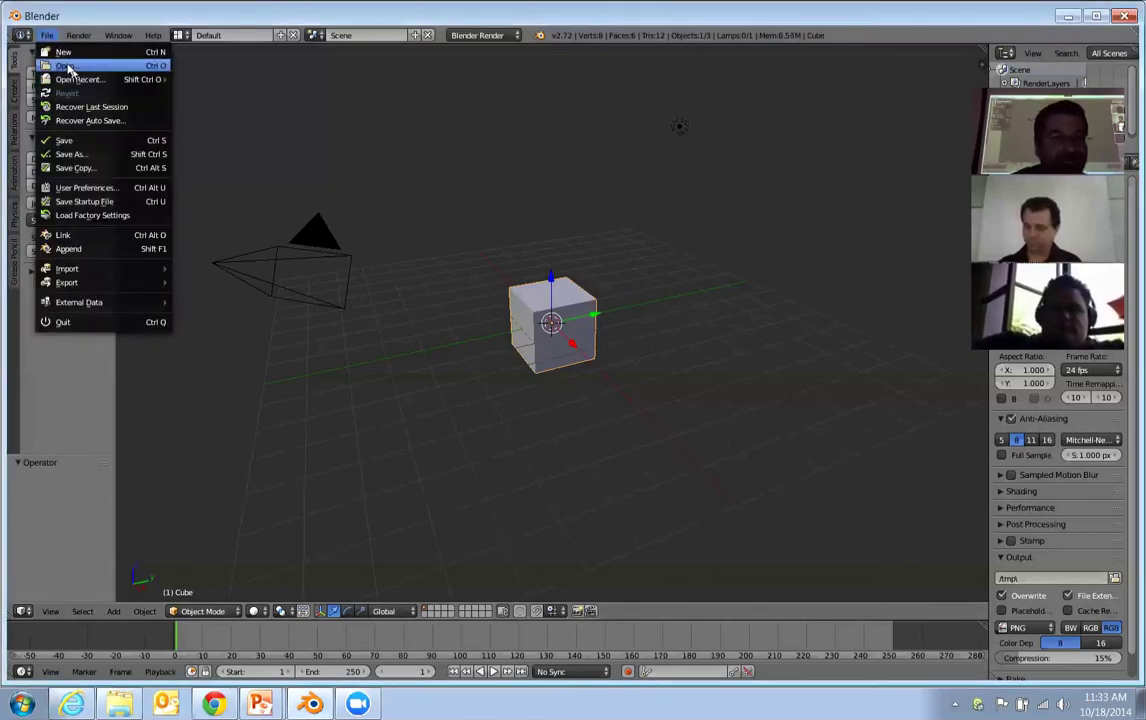
pyautogui.click(67, 65)
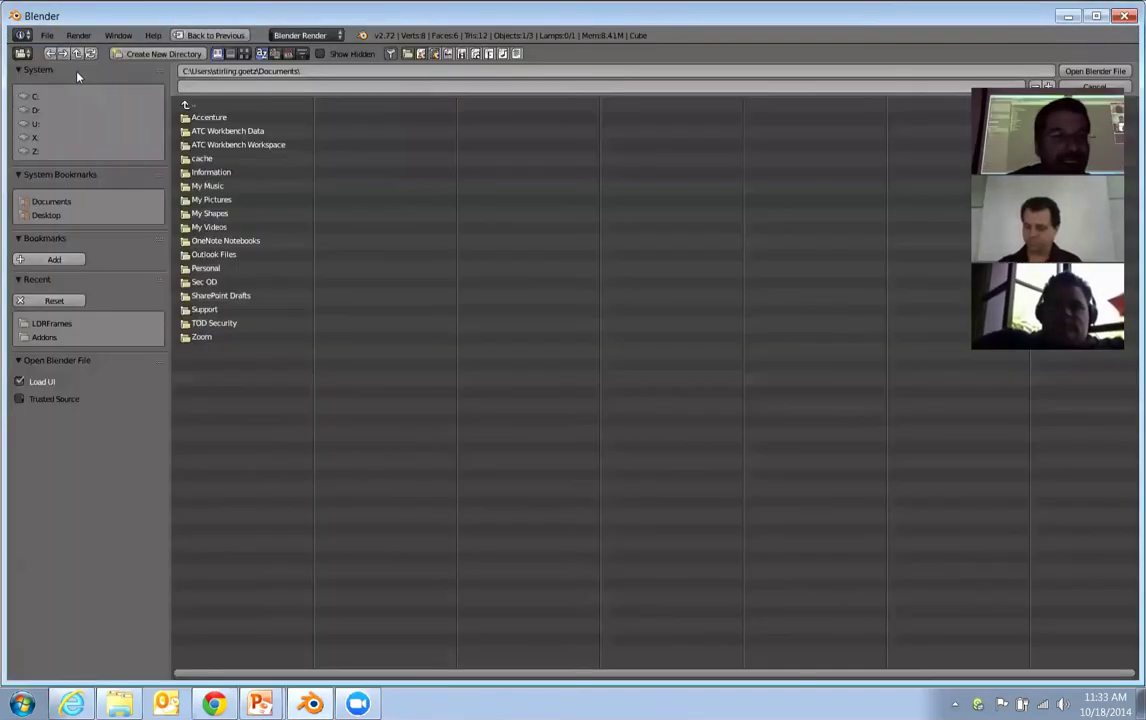
pyautogui.click(46, 215)
pyautogui.click(197, 119)
pyautogui.click(190, 119)
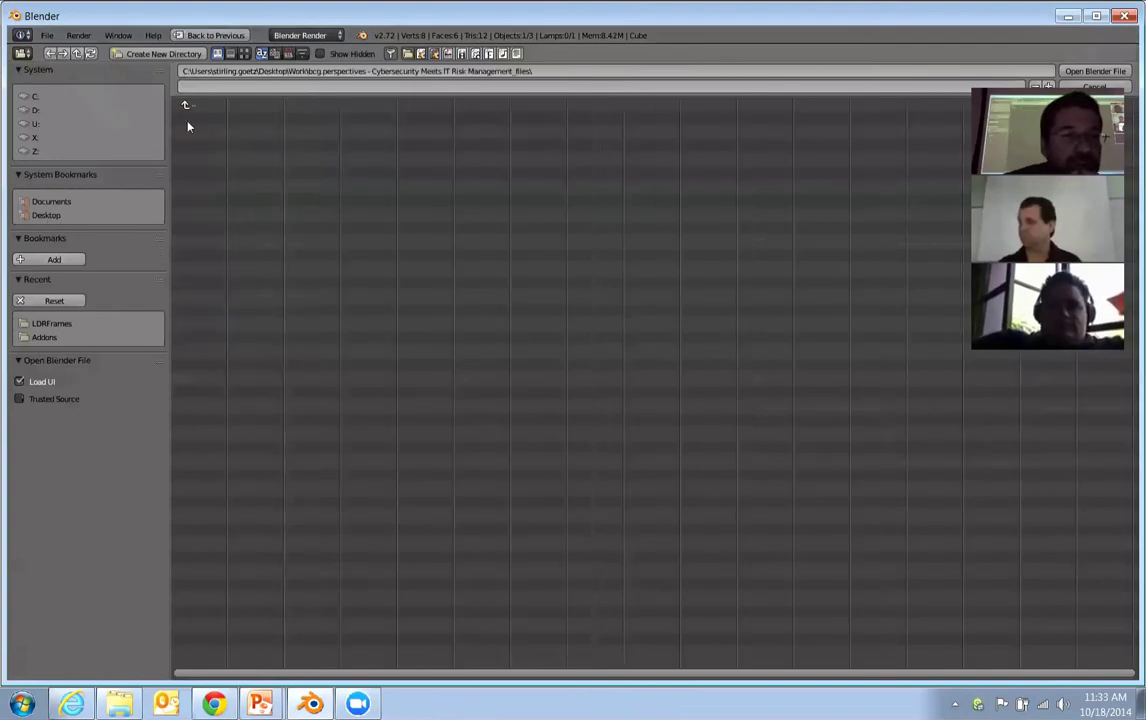
pyautogui.click(189, 106)
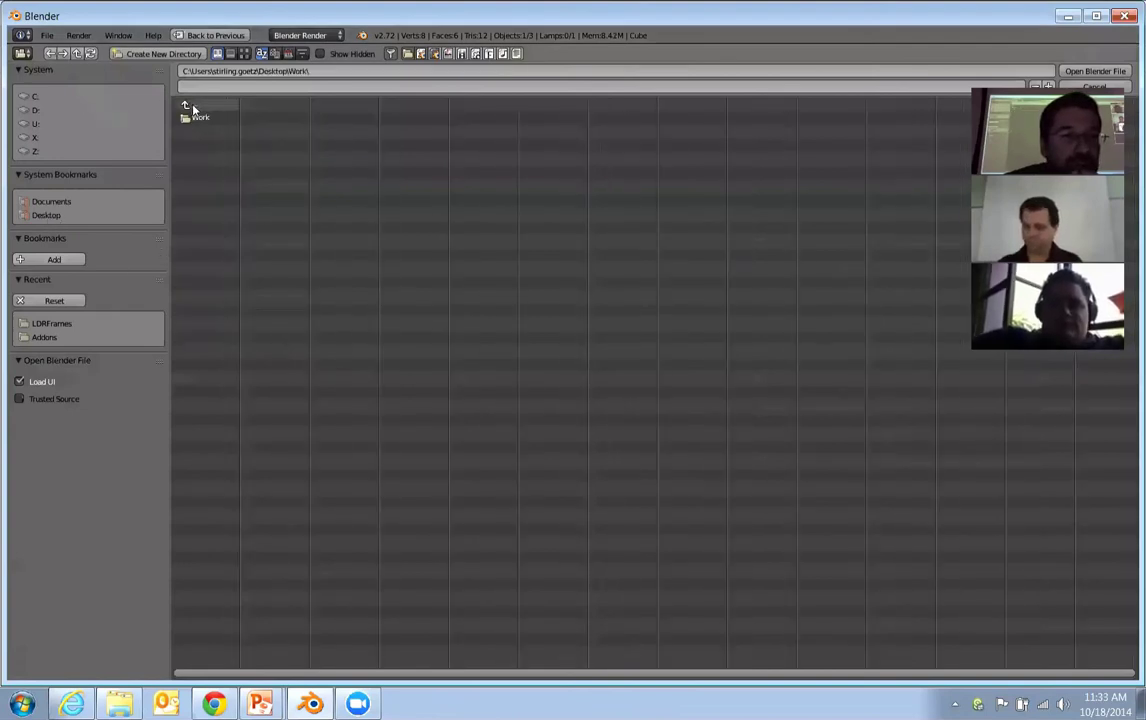
pyautogui.click(80, 202)
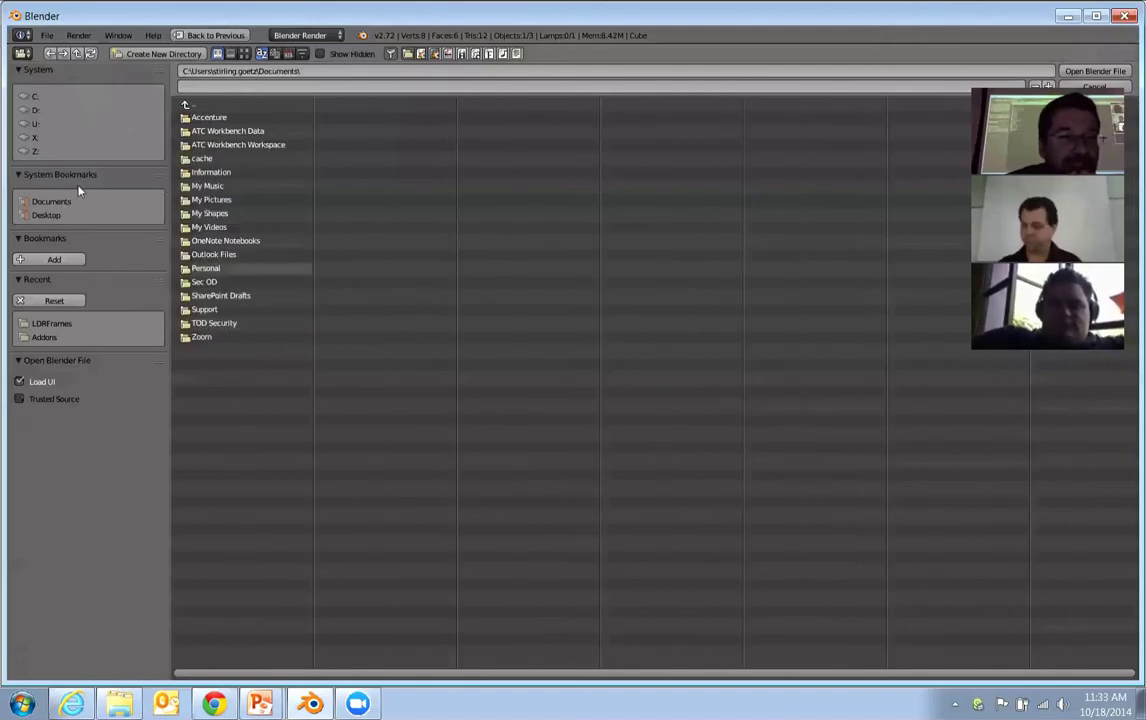
# Browse the drives to 2014-10-18 MeetUp\Sean and select christiansen_CC_match_demo_start_01.blend.
pyautogui.click(37, 151)
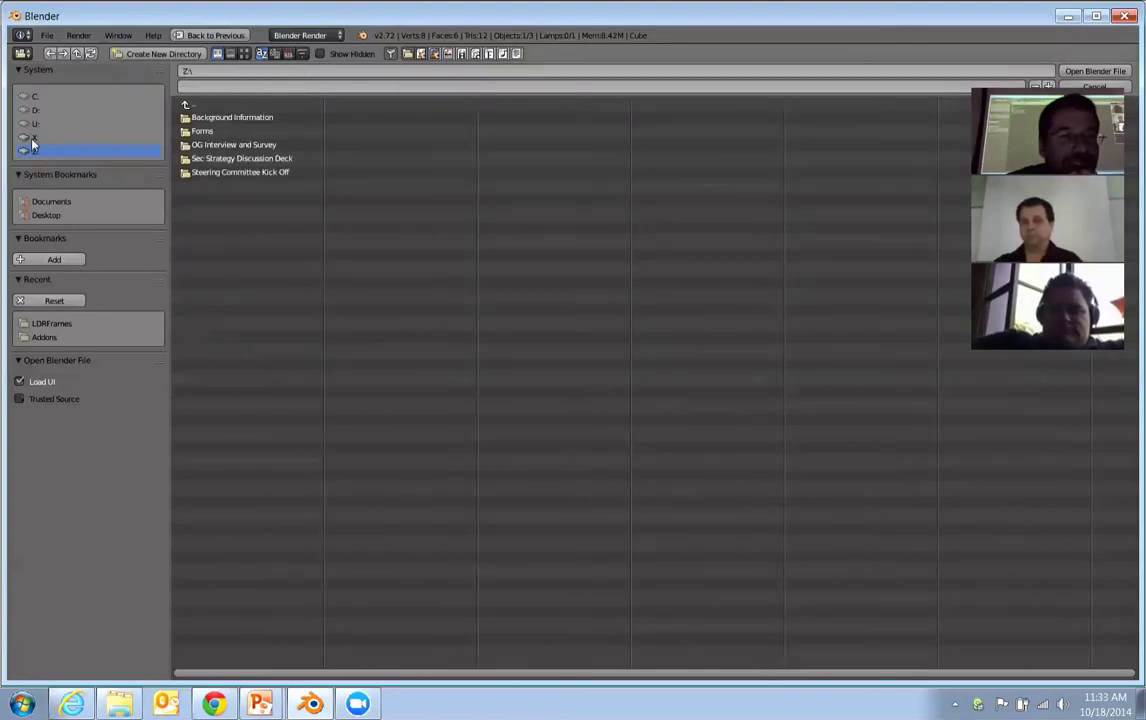
pyautogui.click(35, 138)
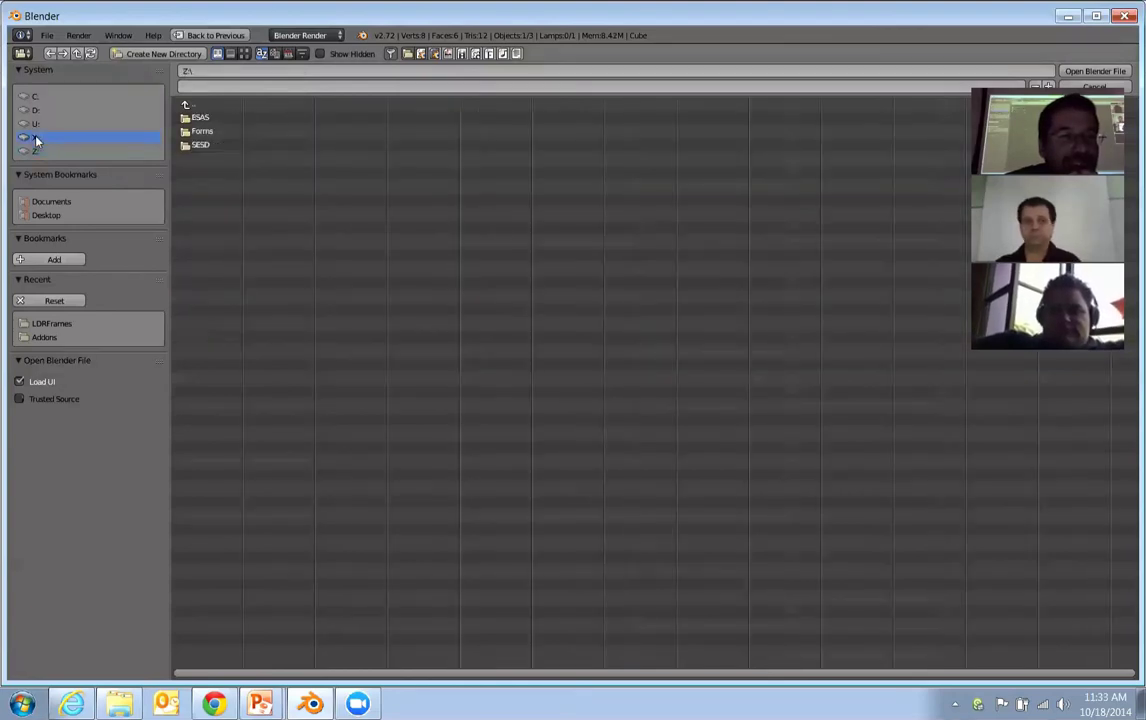
pyautogui.click(33, 125)
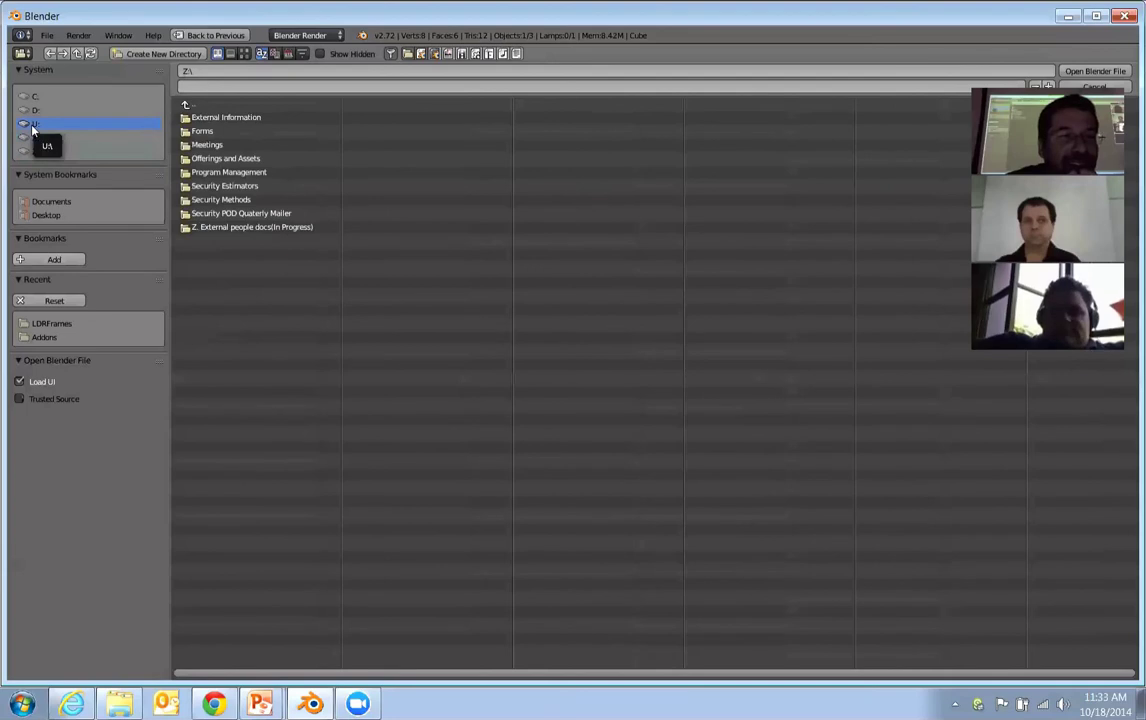
pyautogui.click(55, 338)
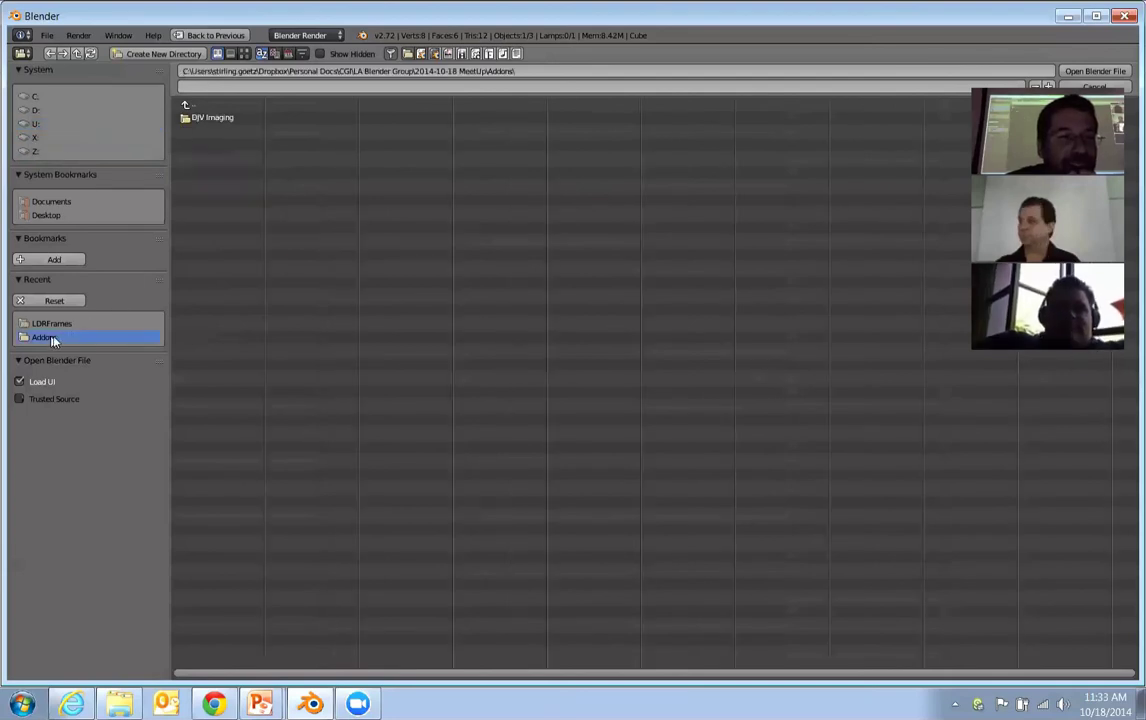
pyautogui.click(185, 104)
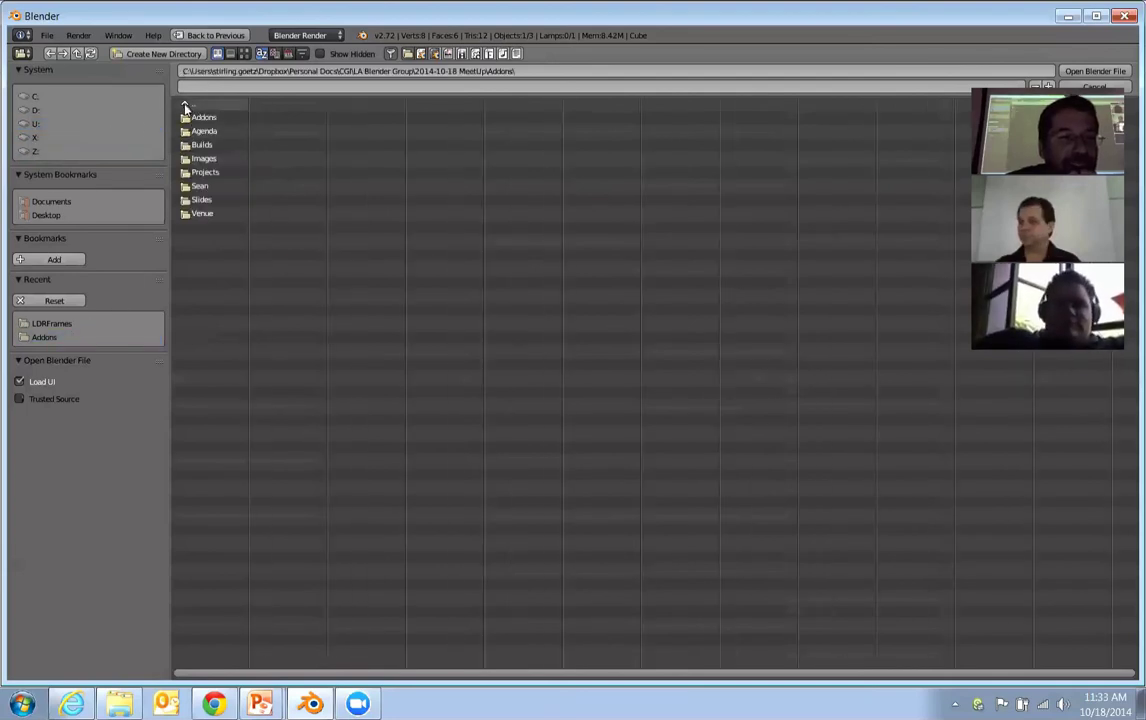
pyautogui.click(203, 187)
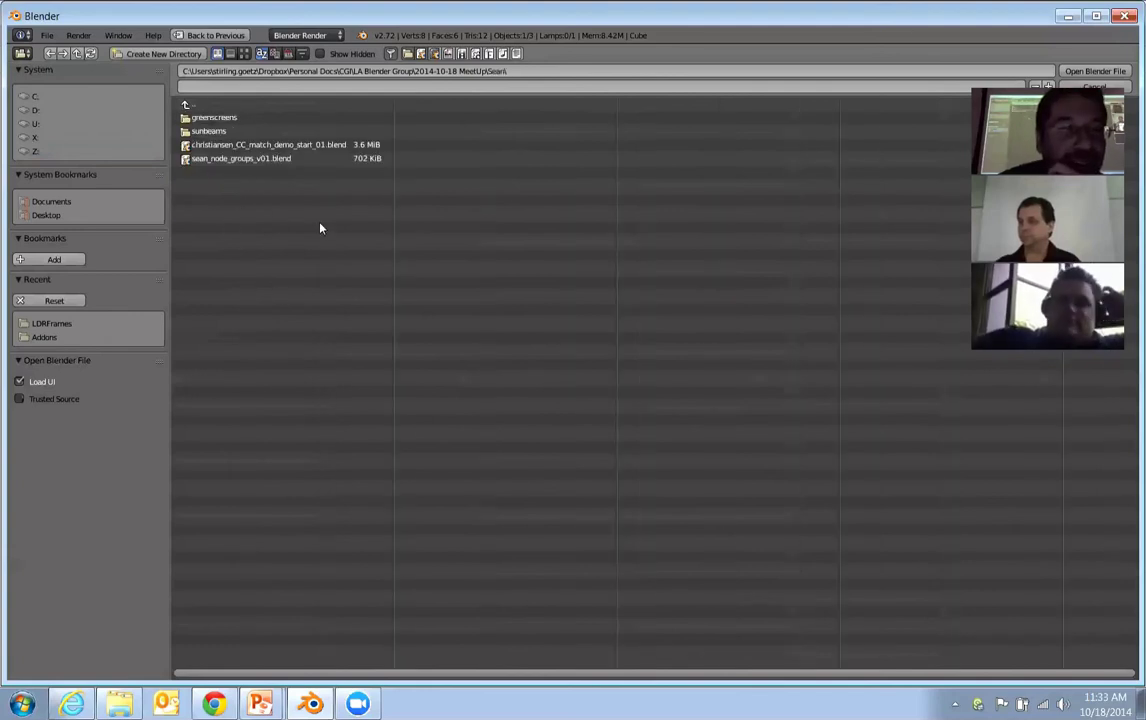
pyautogui.click(280, 146)
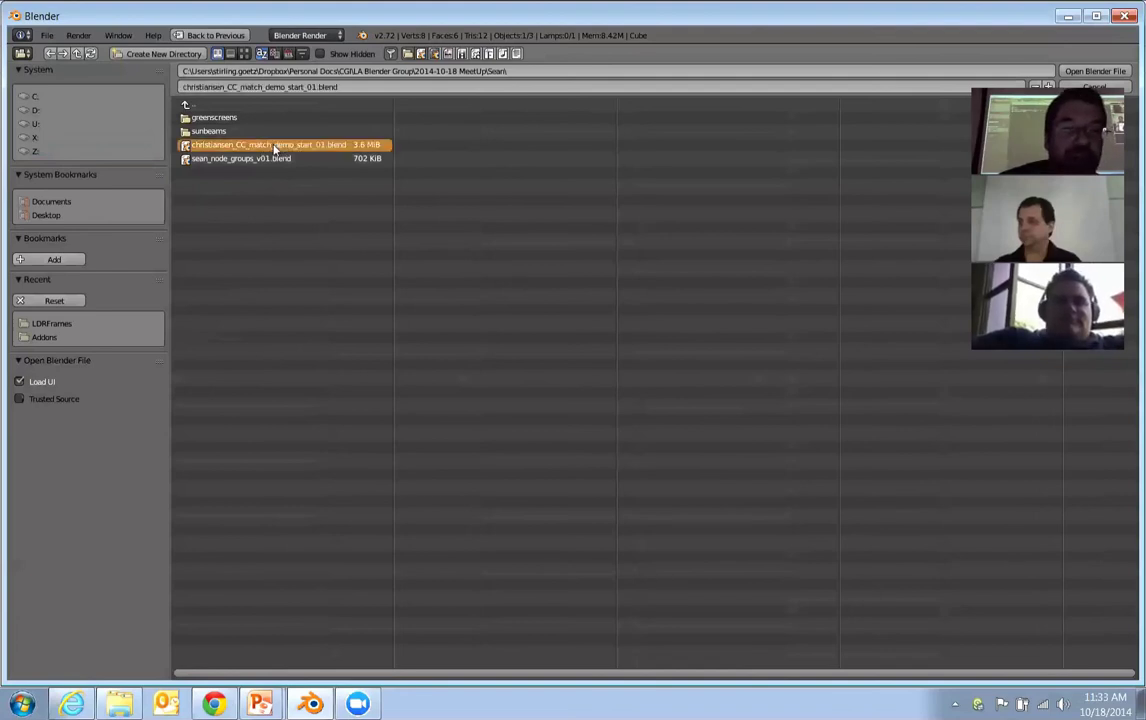
# Open christiansen_CC_match_demo_start_01.blend and nudge the Alpha Over node slightly right.
pyautogui.doubleClick(289, 148)
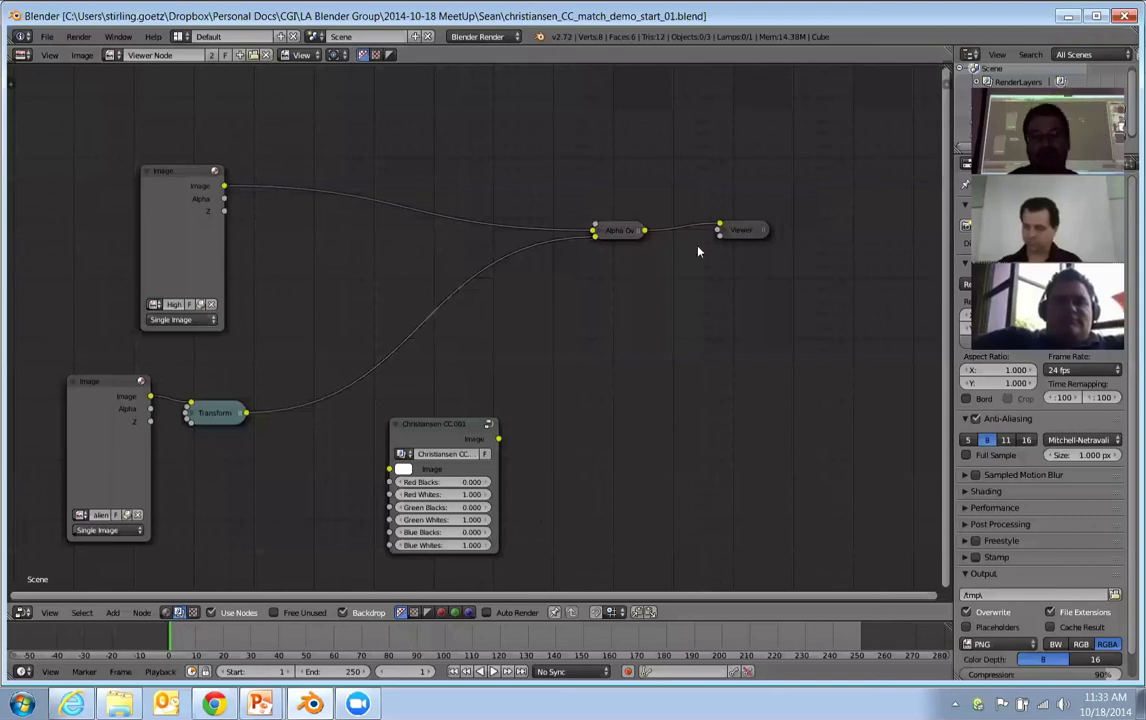
pyautogui.moveTo(619, 231); pyautogui.dragTo(650, 232)
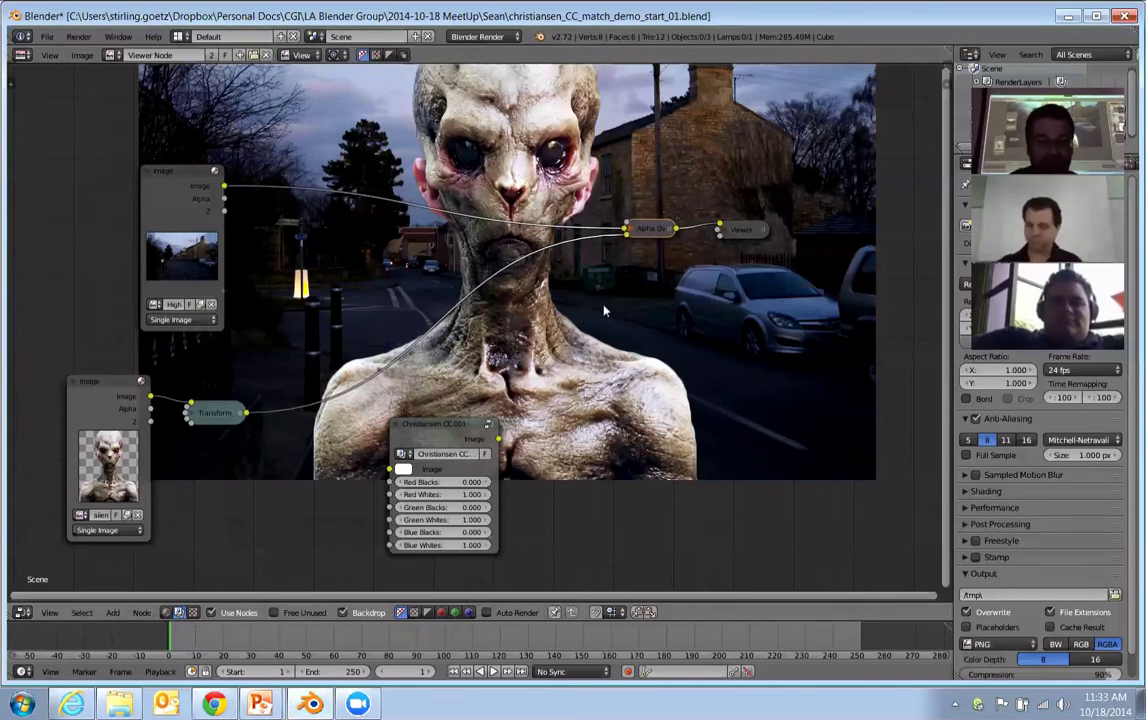
pyautogui.scroll(-1, 604, 309)
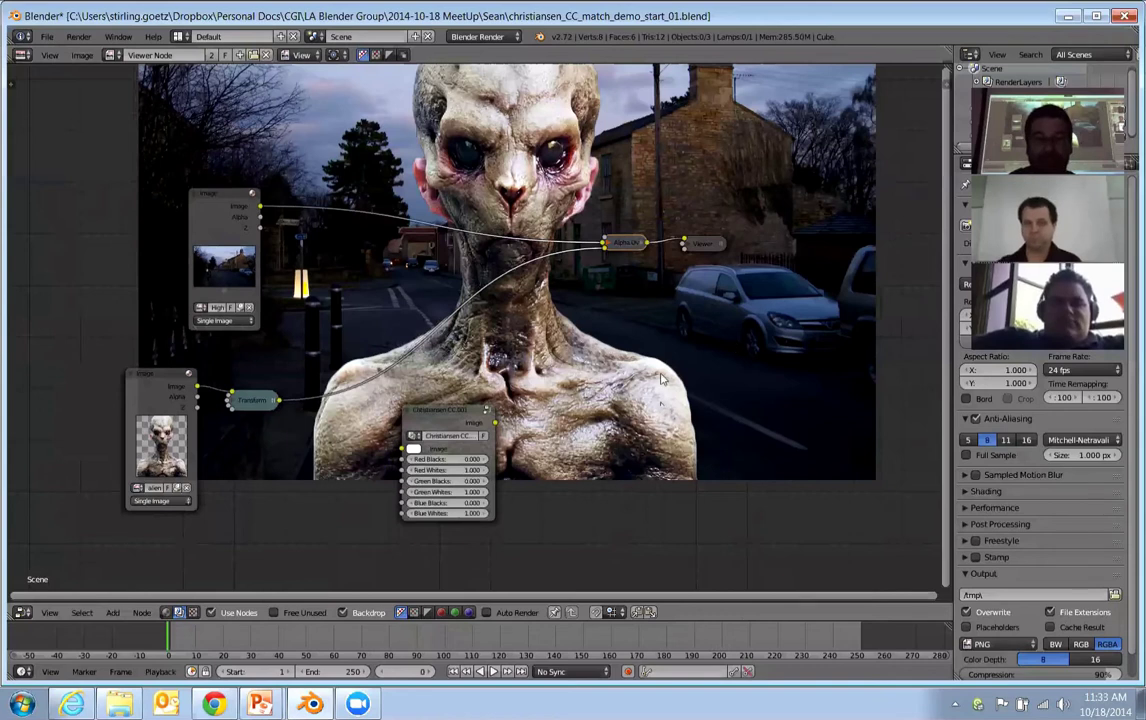
pyautogui.scroll(1, 660, 380)
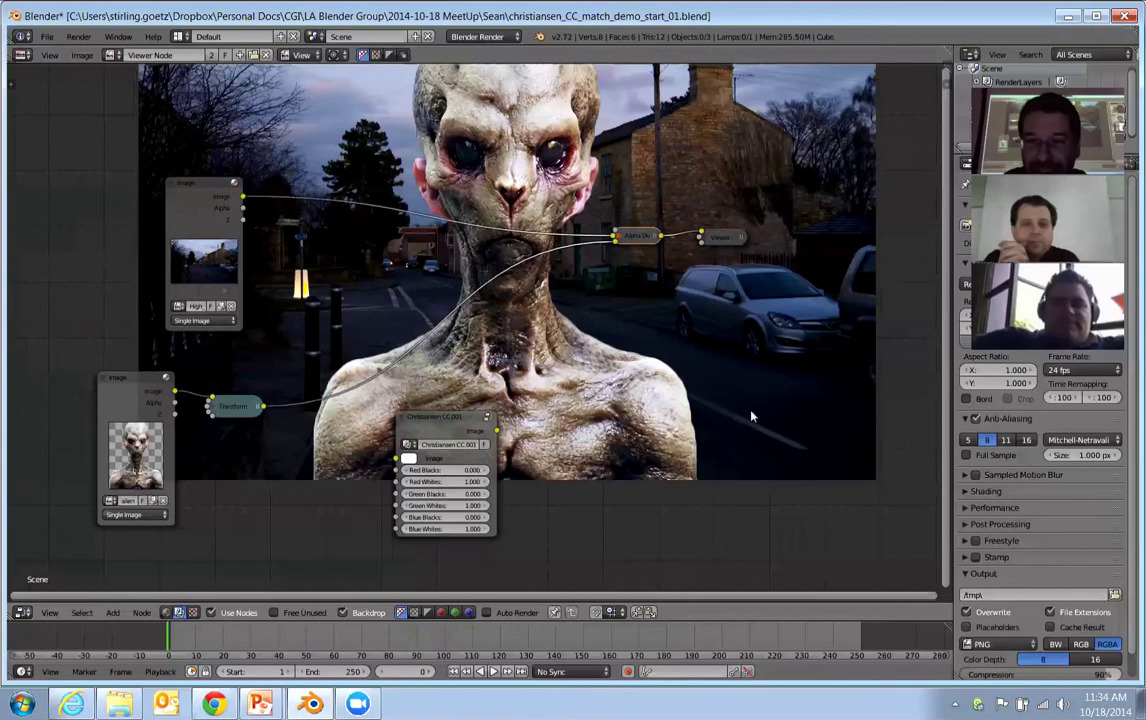
# Lower the backdrop's Y offset to about 19.6 so the whole composite shows.
pyautogui.press('n')
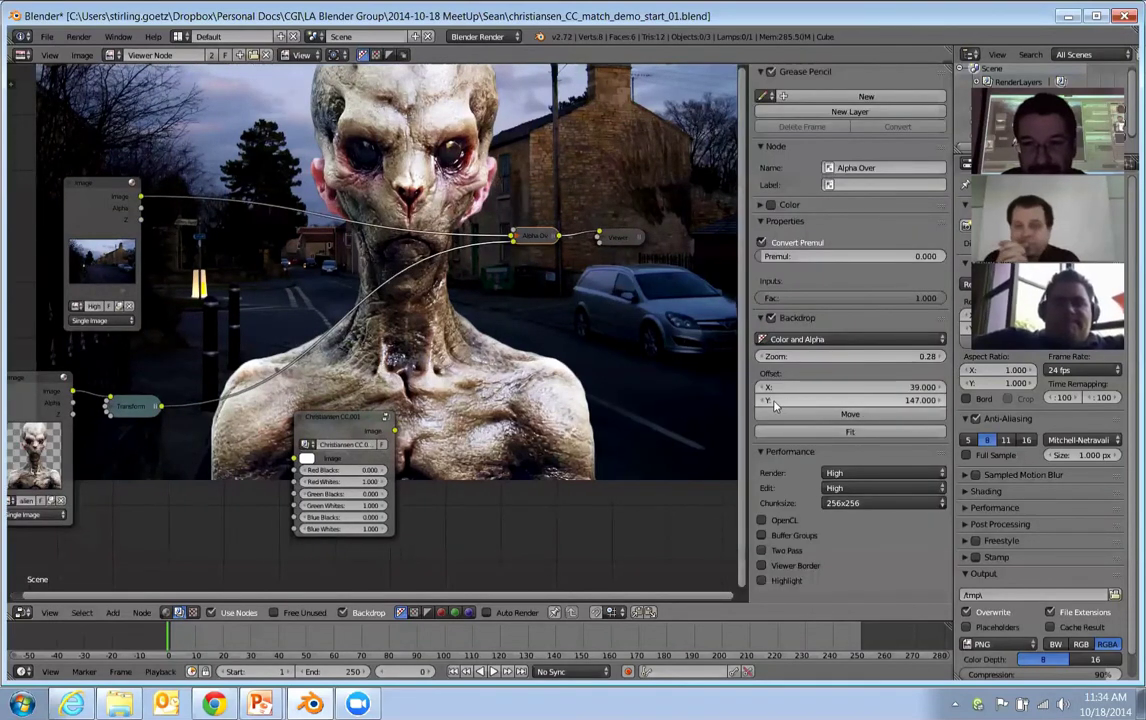
pyautogui.moveTo(775, 403); pyautogui.dragTo(605, 405)
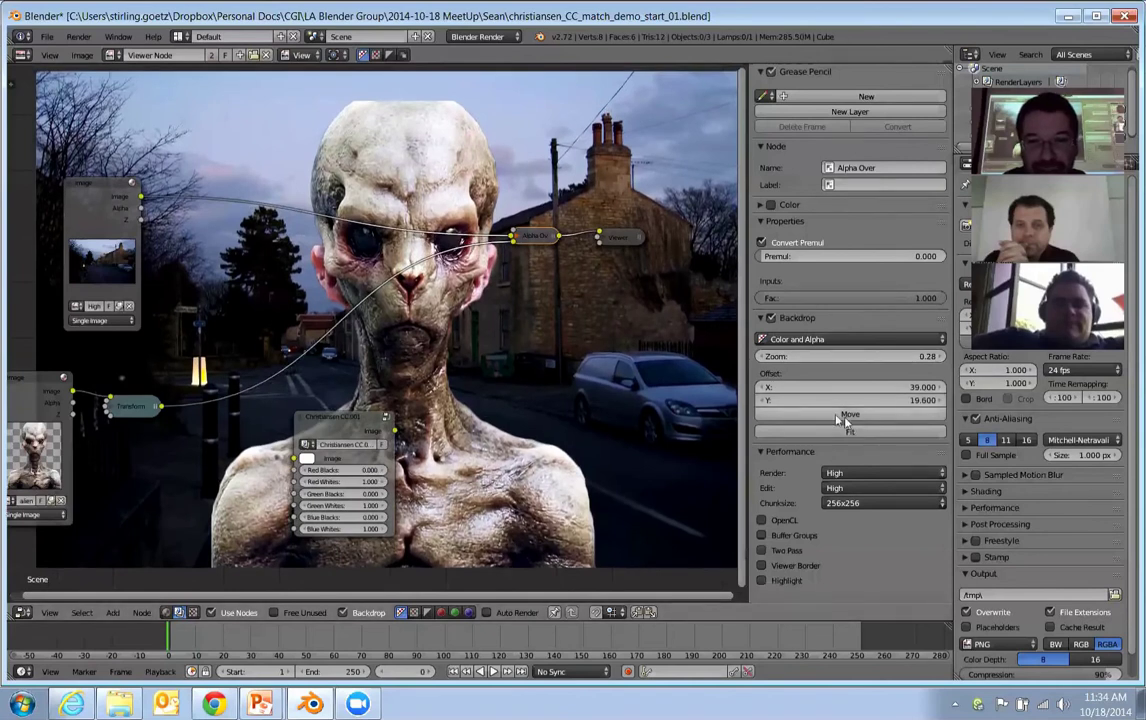
pyautogui.press('n')
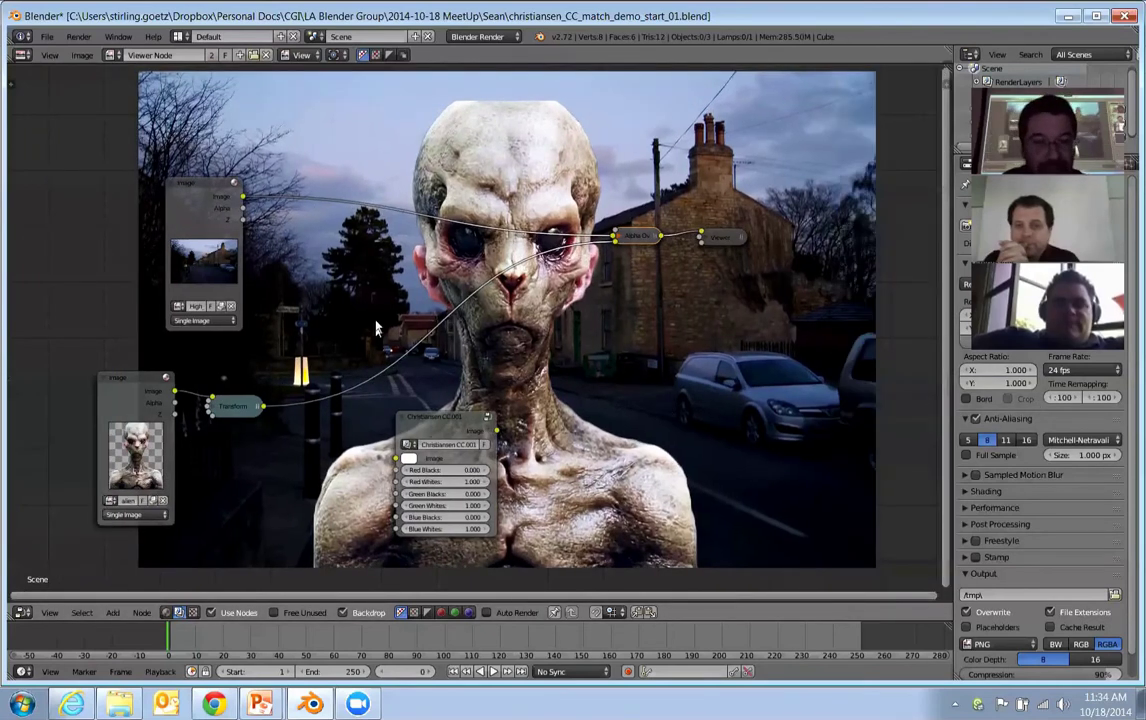
# Move the Christiansen CC node beside the alien Image node.
pyautogui.scroll(-2, 470, 302)
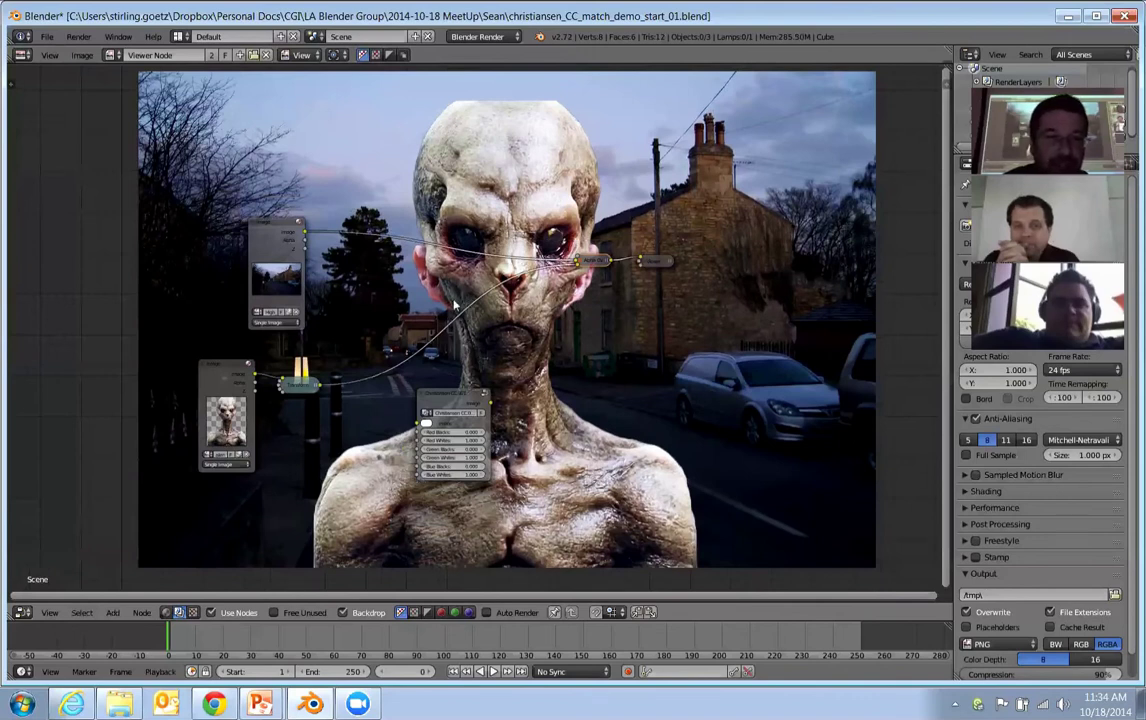
pyautogui.scroll(1, 455, 300)
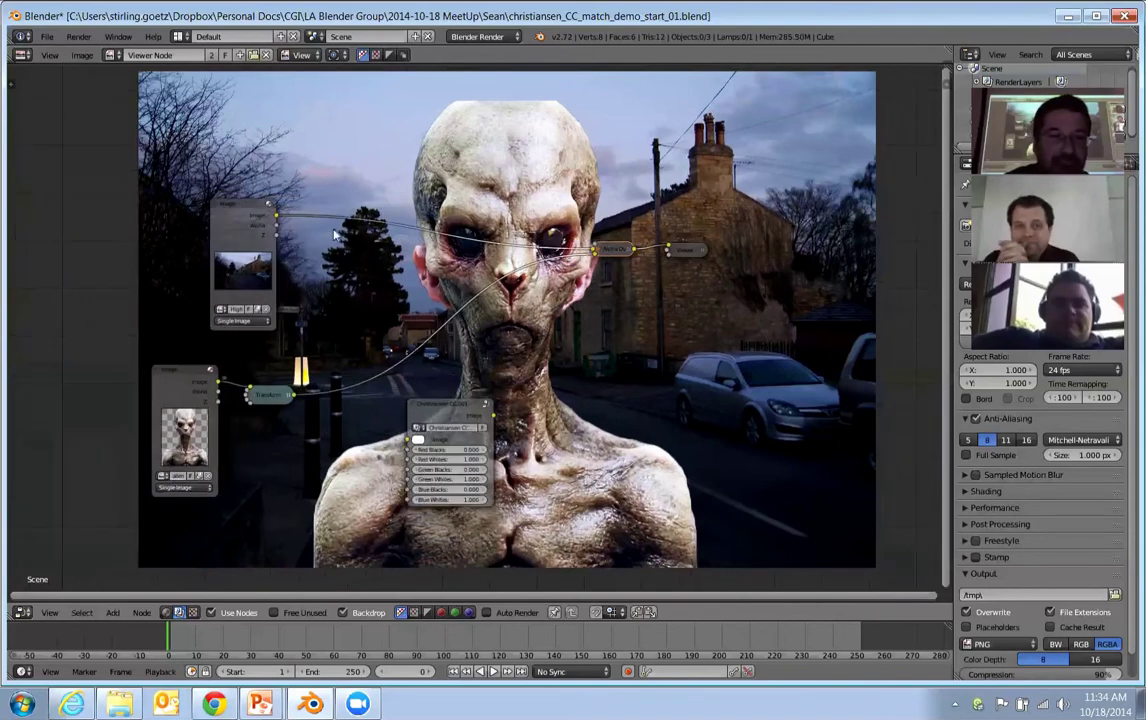
pyautogui.scroll(-1, 452, 293)
pyautogui.scroll(2, 445, 290)
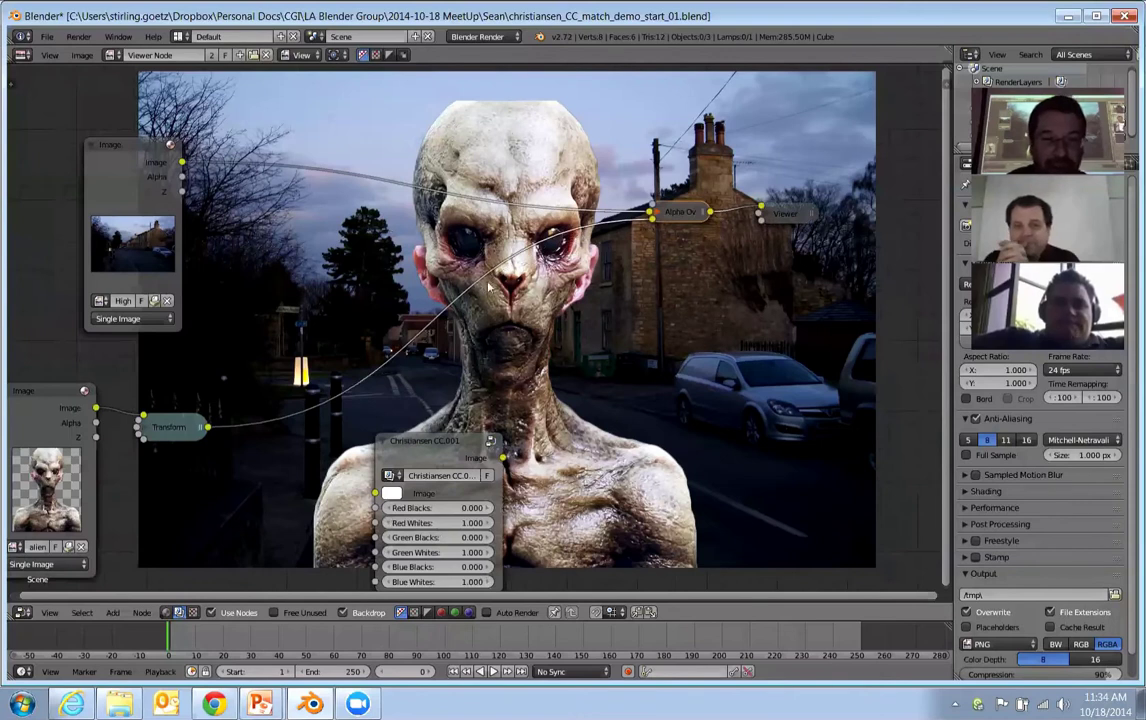
pyautogui.scroll(1, 604, 331)
pyautogui.scroll(-1, 476, 262)
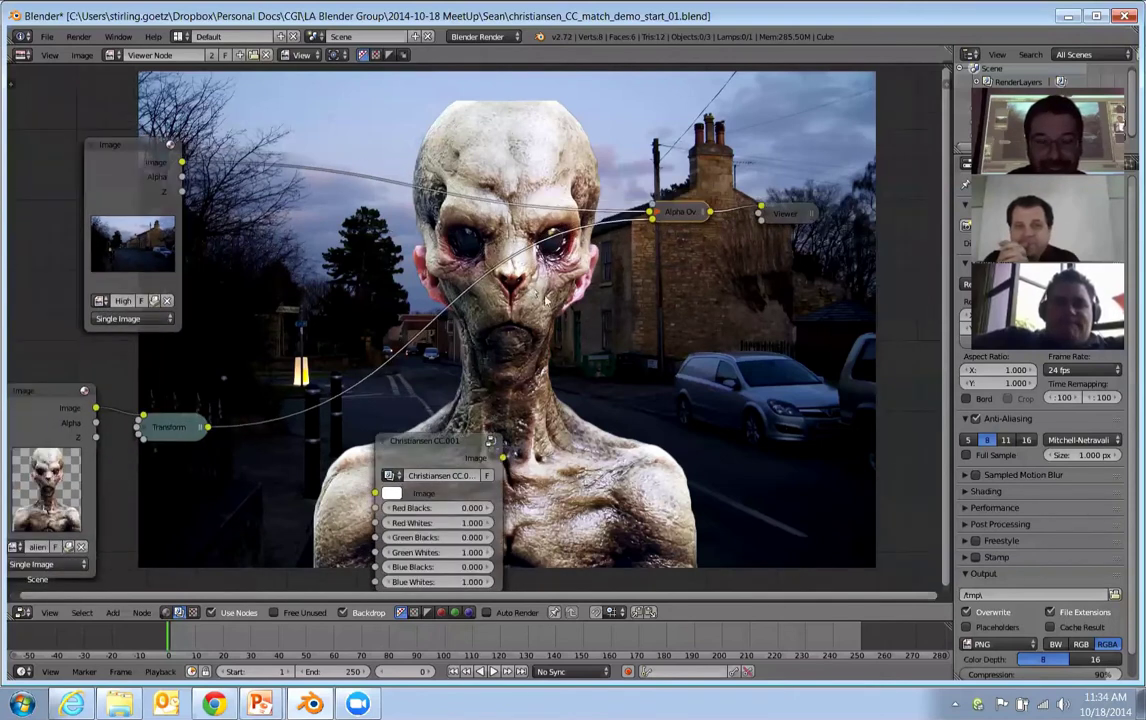
pyautogui.scroll(1, 490, 270)
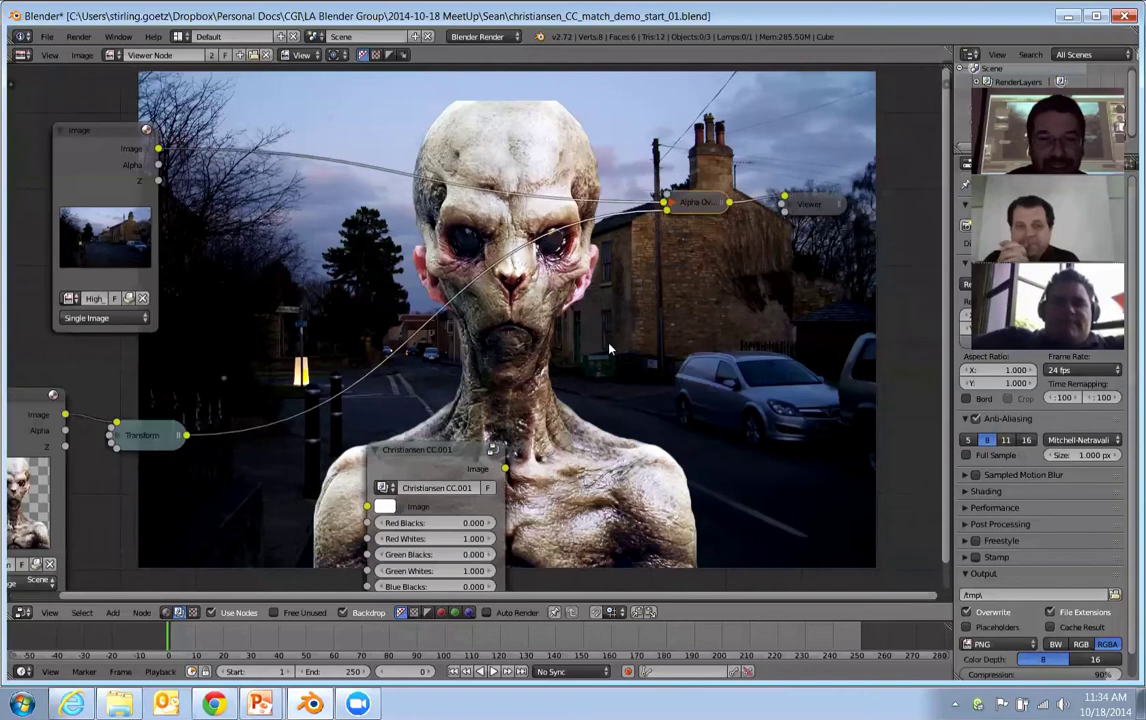
pyautogui.scroll(1, 549, 313)
pyautogui.scroll(-1, 551, 313)
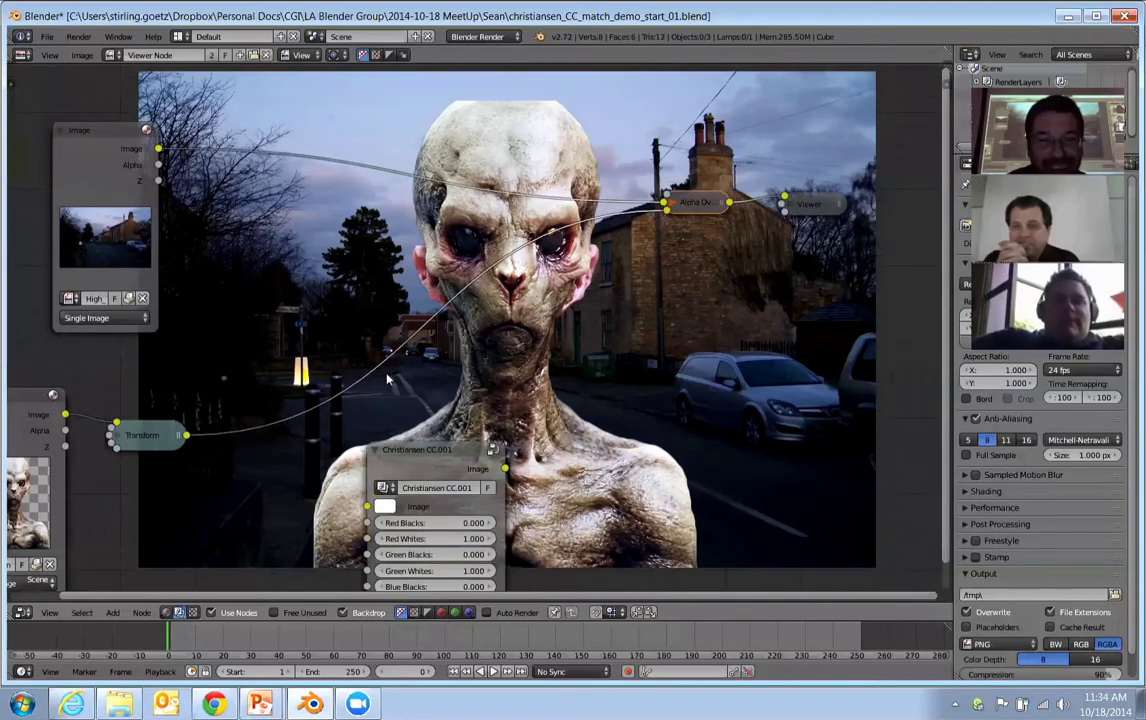
pyautogui.scroll(-1, 557, 319)
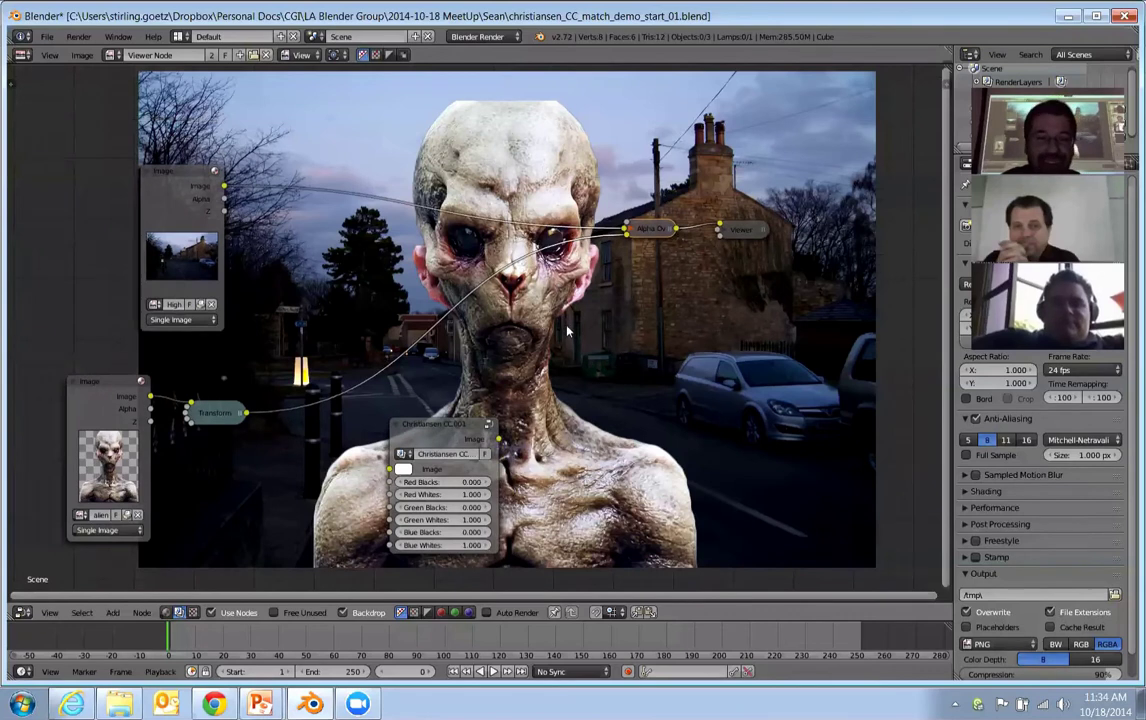
pyautogui.moveTo(463, 434); pyautogui.dragTo(241, 474)
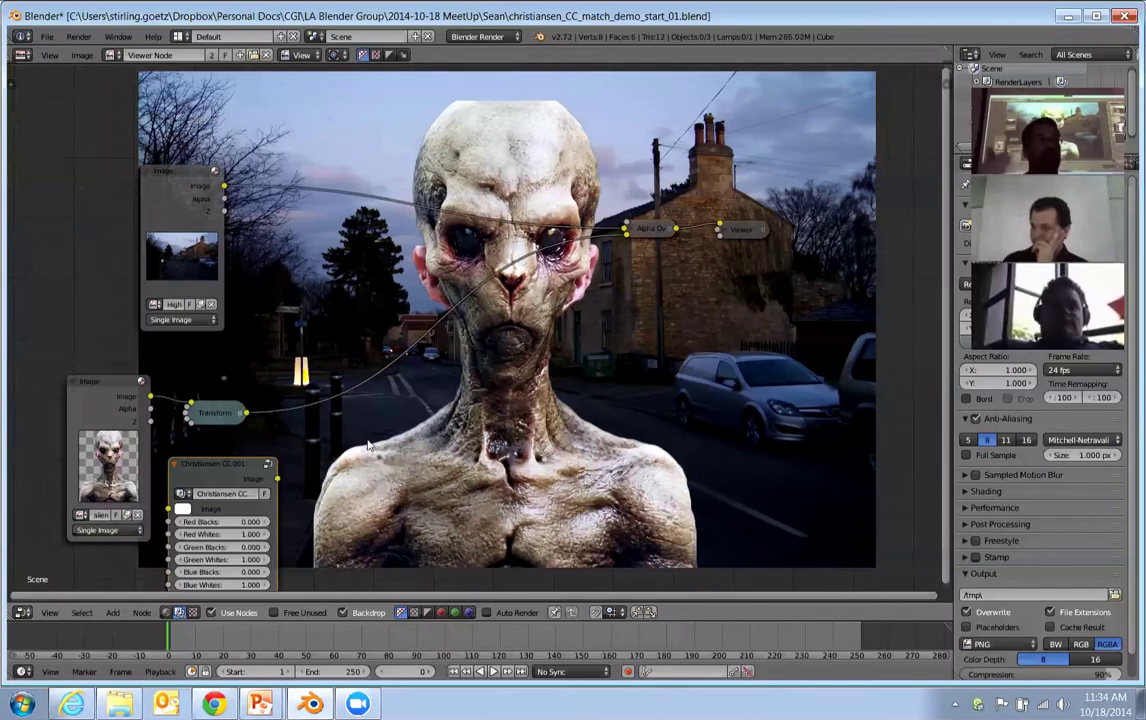
pyautogui.scroll(1, 368, 446)
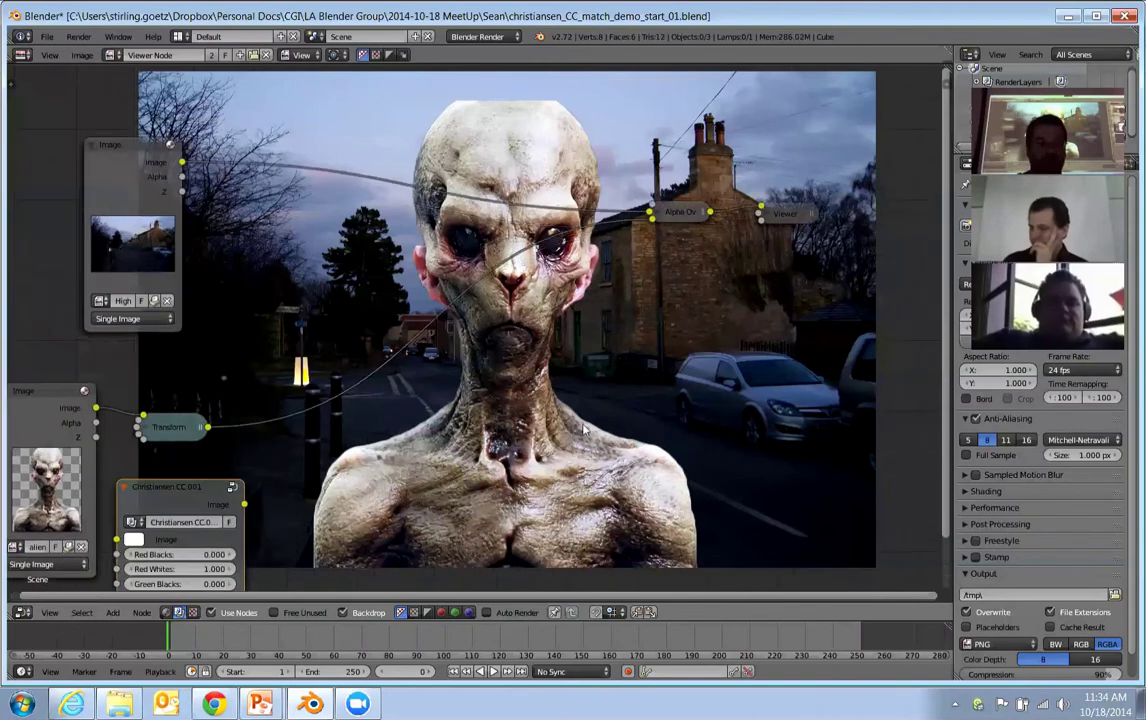
pyautogui.click(441, 612)
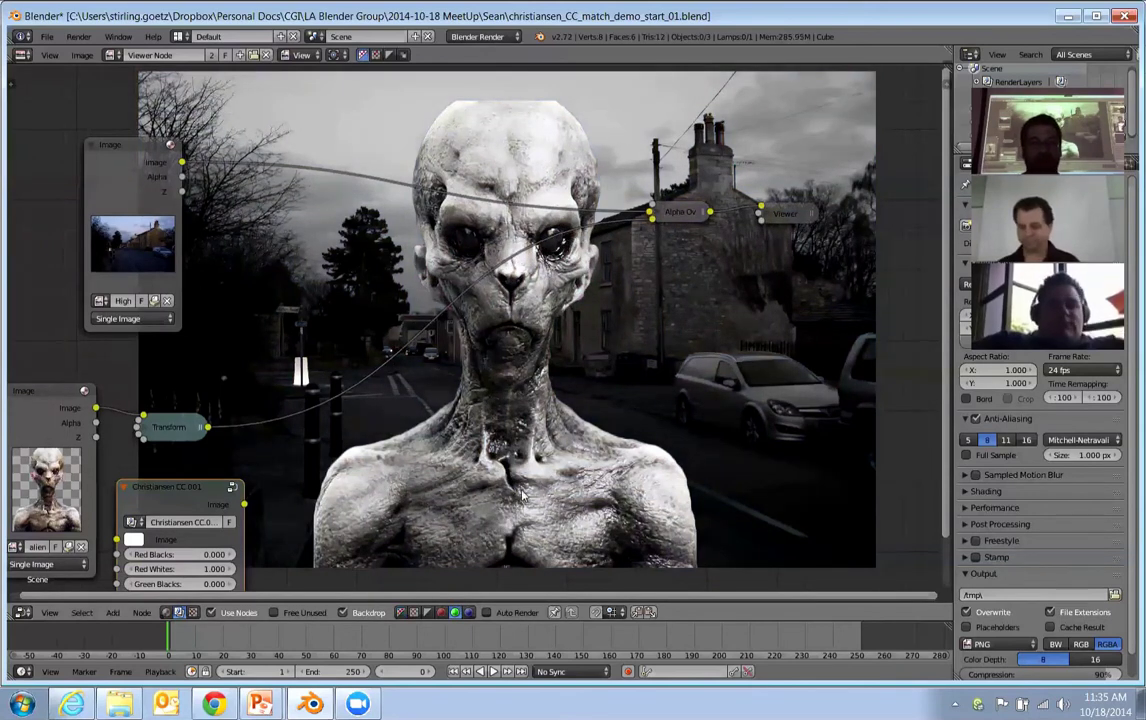
pyautogui.click(468, 614)
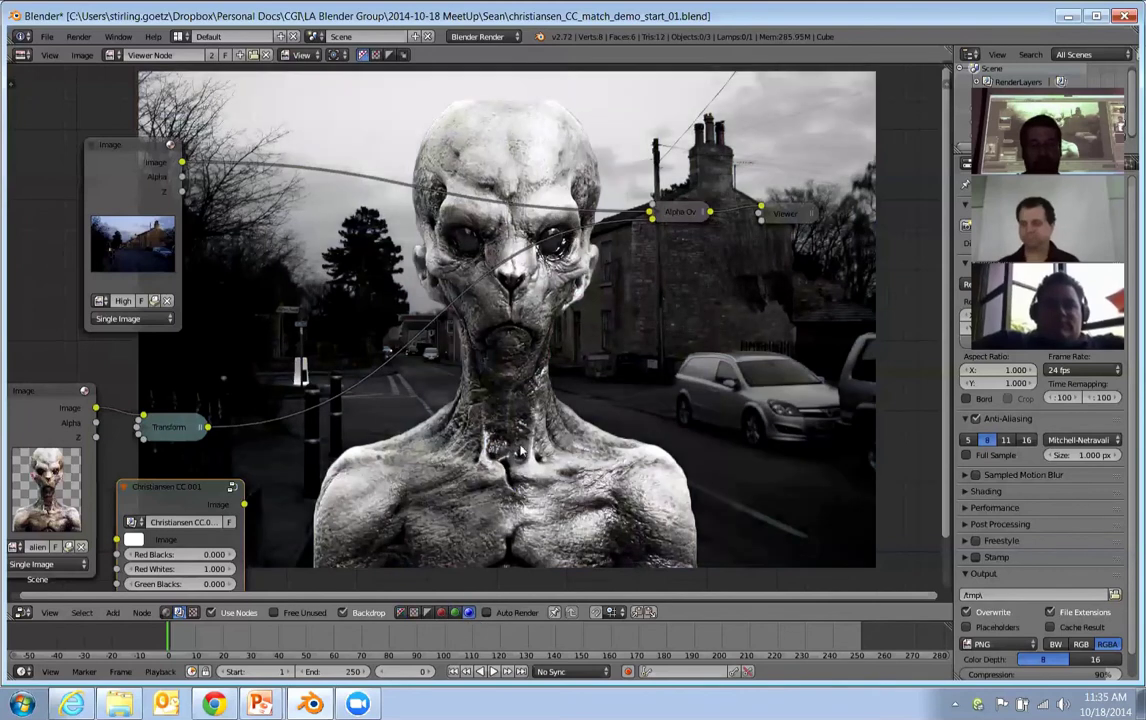
pyautogui.click(402, 614)
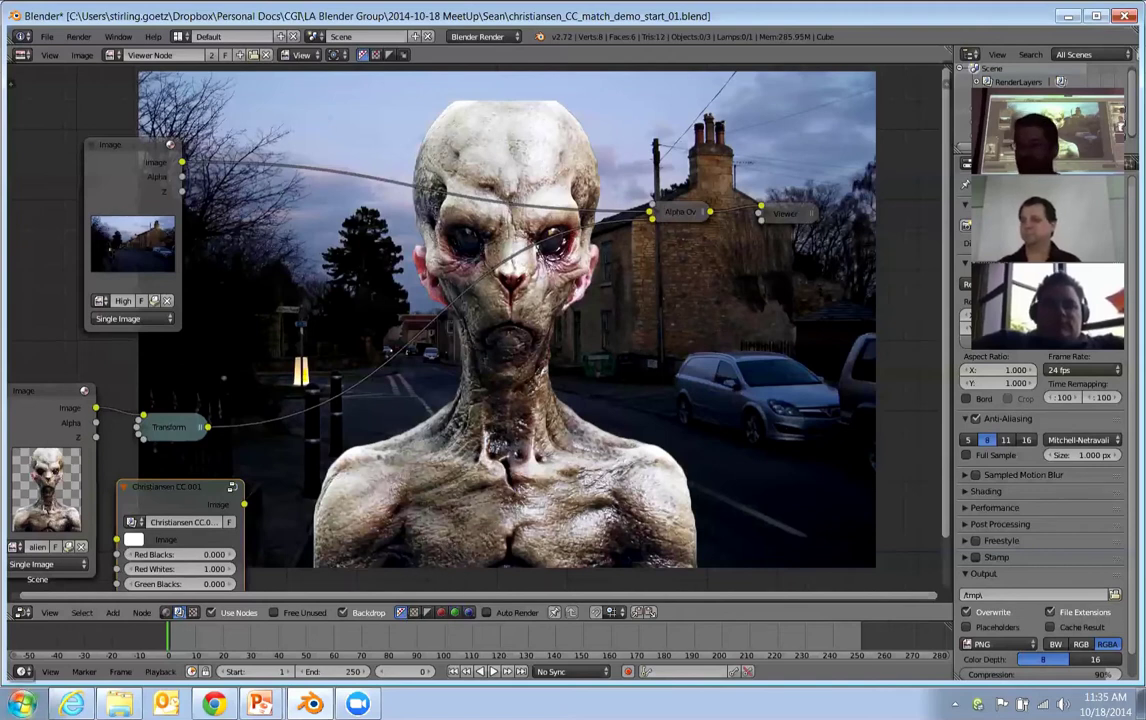
# Pan the node view and nudge the Christiansen CC.001 node up and right.
pyautogui.moveTo(384, 410); pyautogui.dragTo(273, 227, button='middle')
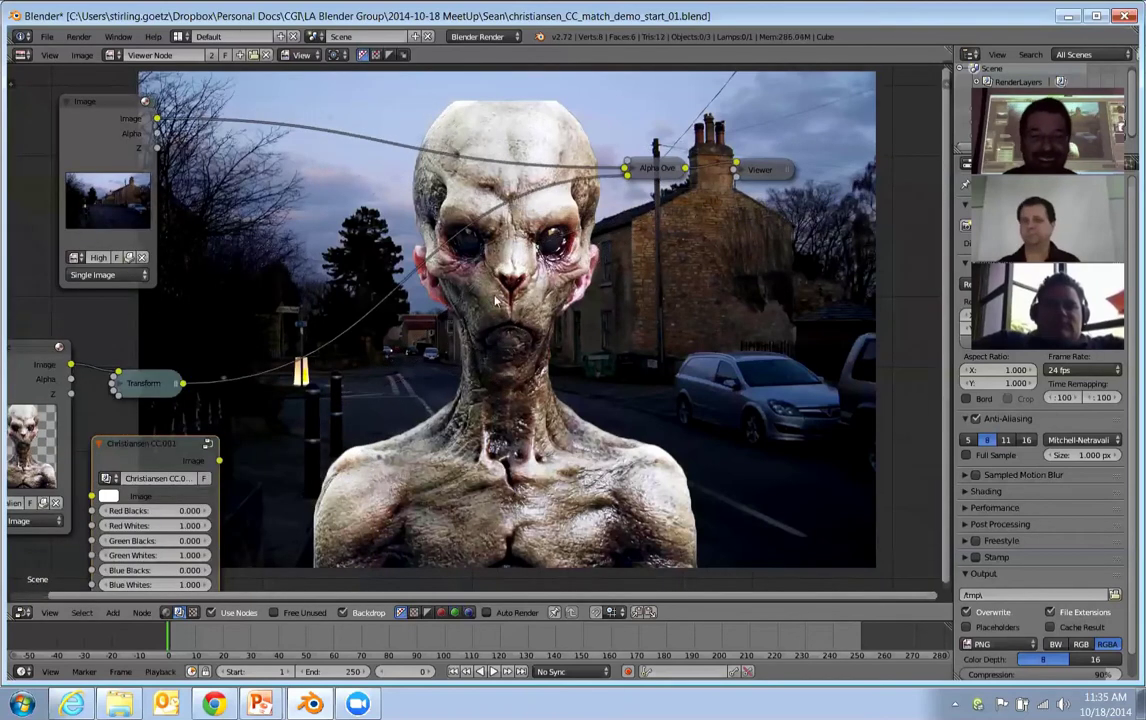
pyautogui.moveTo(554, 405); pyautogui.dragTo(500, 363, button='middle')
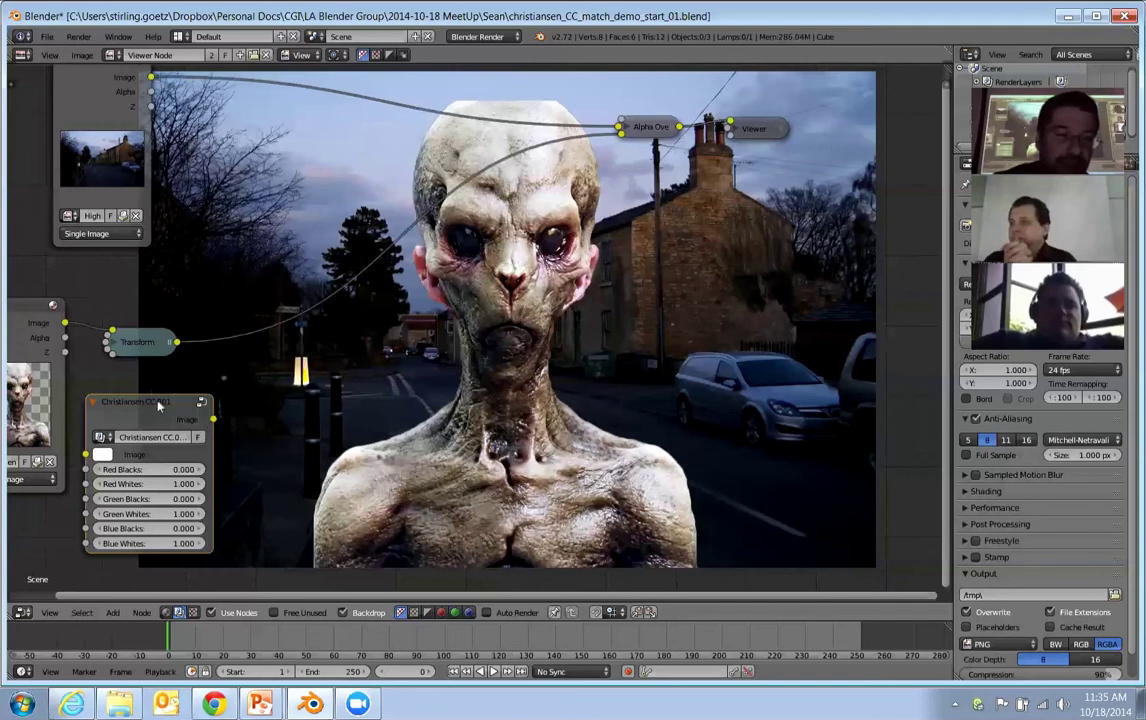
pyautogui.moveTo(157, 405); pyautogui.dragTo(183, 394)
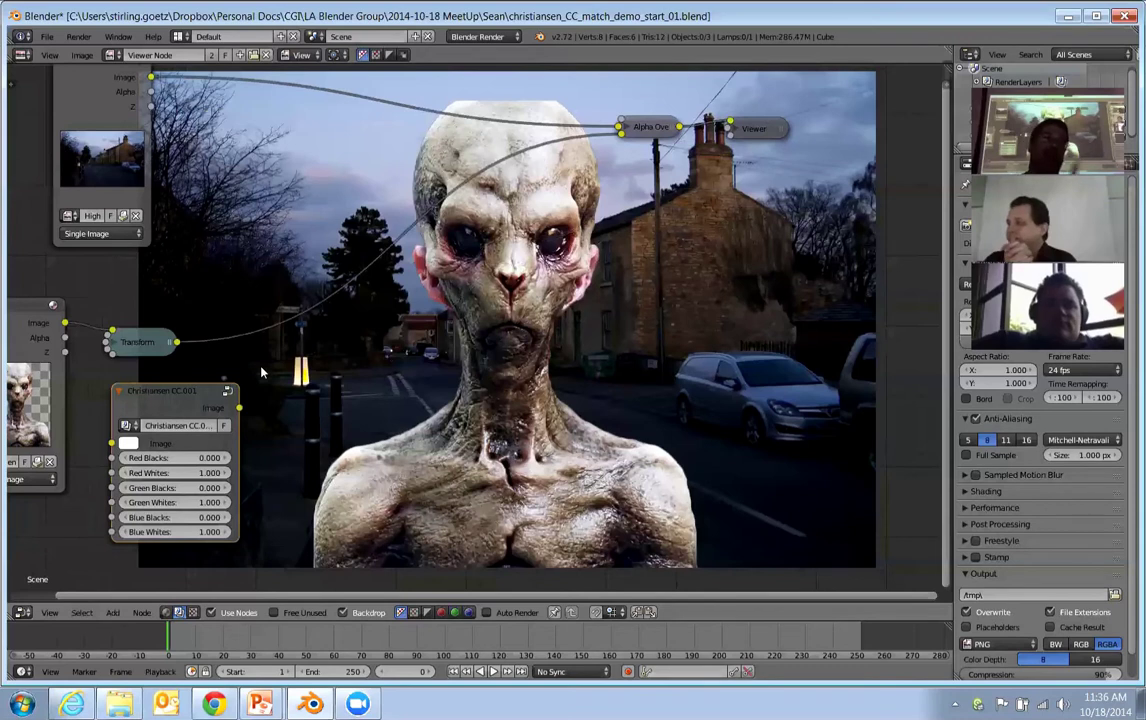
# Insert an RGB Curves node on the Transform link and move it off the alien's face.
pyautogui.hotkey('shift', 'a')
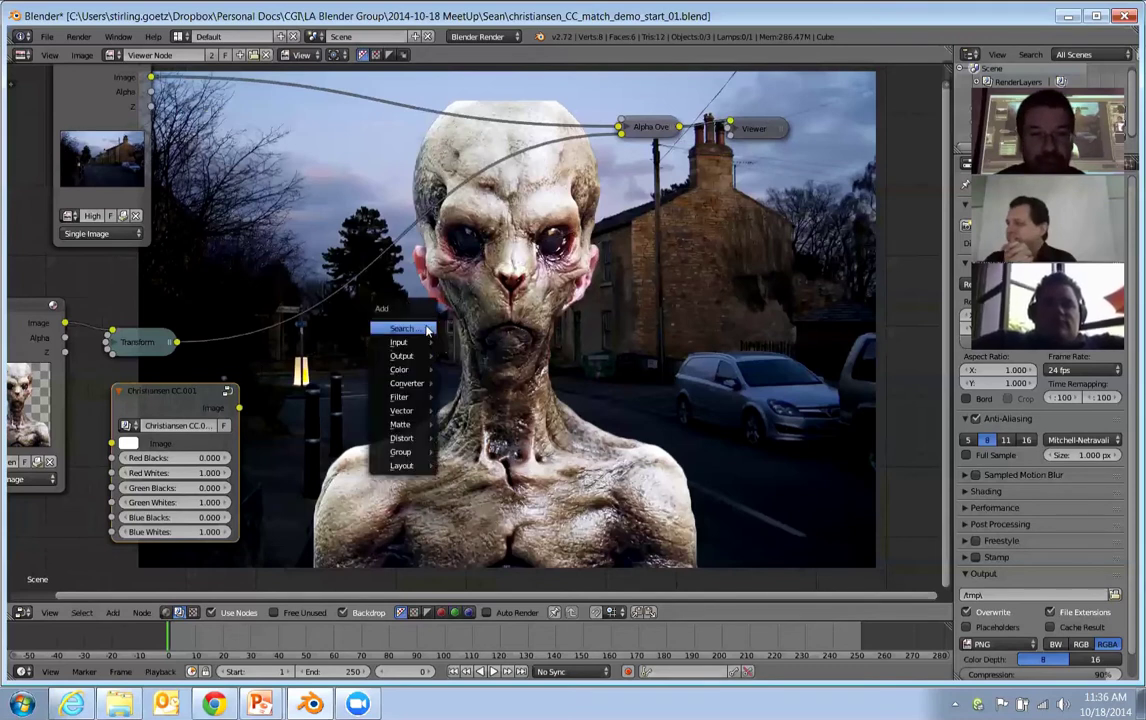
pyautogui.moveTo(405, 369)
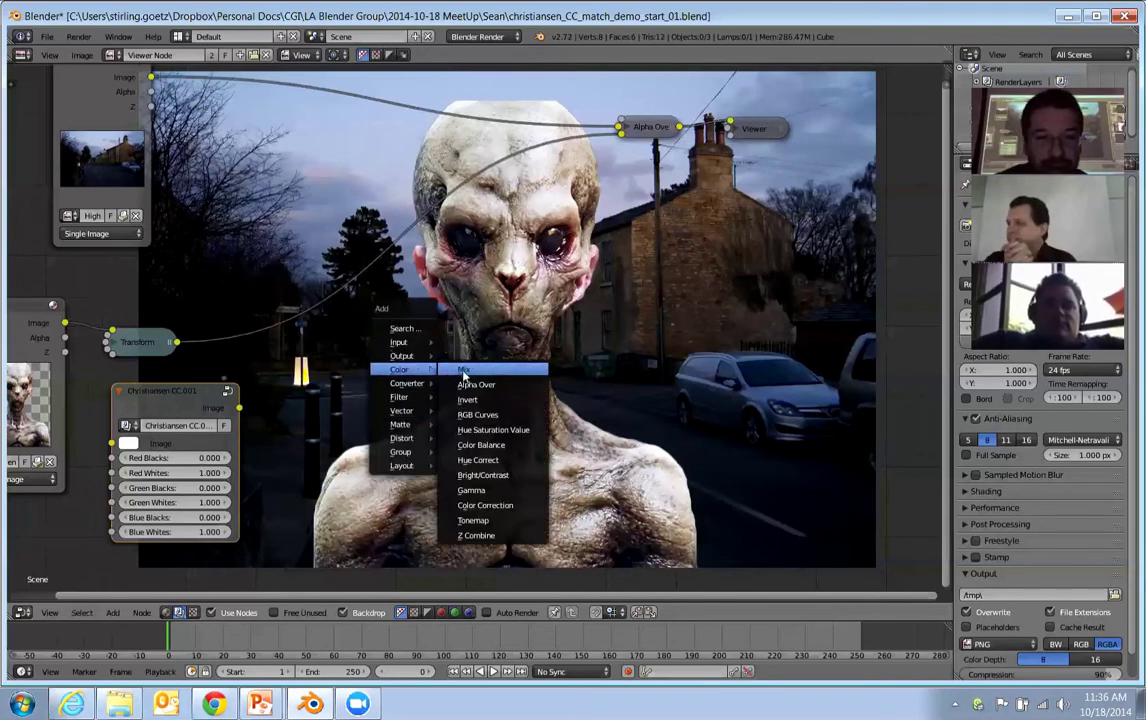
pyautogui.click(493, 416)
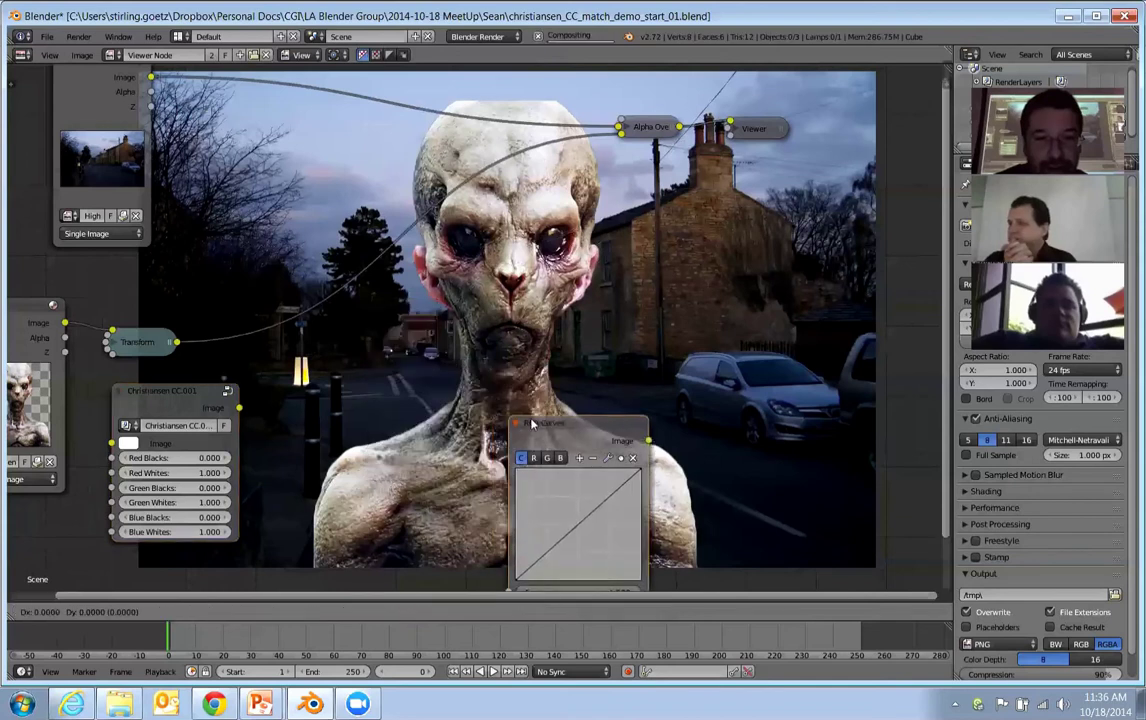
pyautogui.click(383, 400)
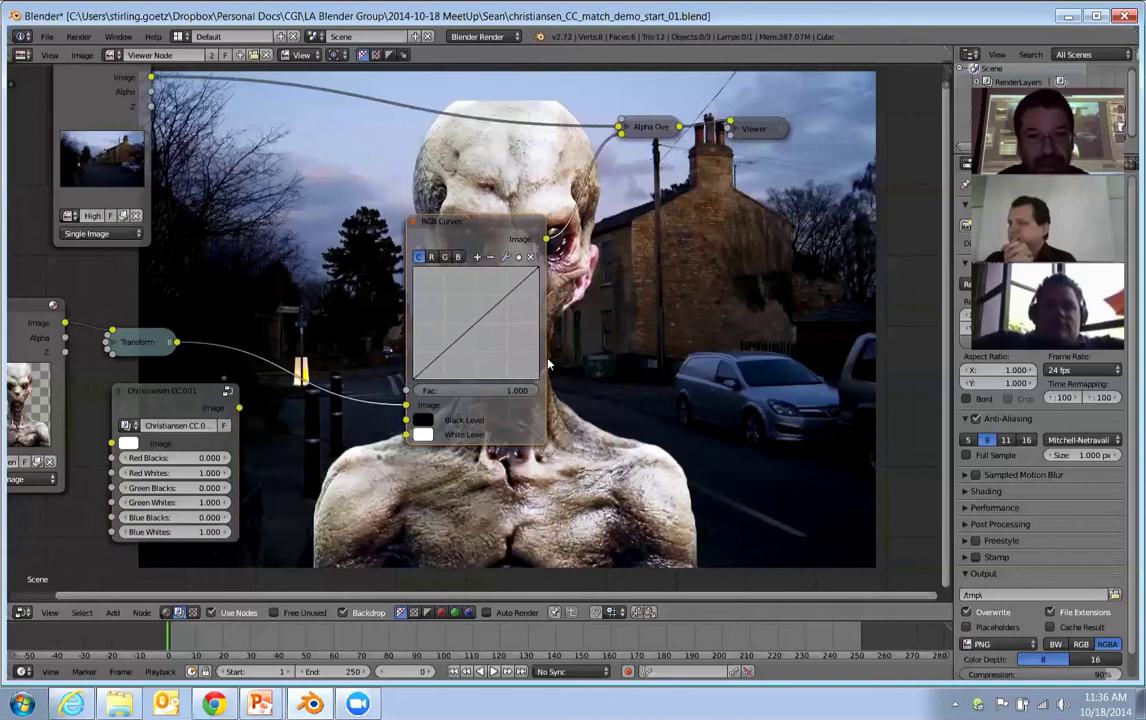
pyautogui.moveTo(485, 238); pyautogui.dragTo(572, 288)
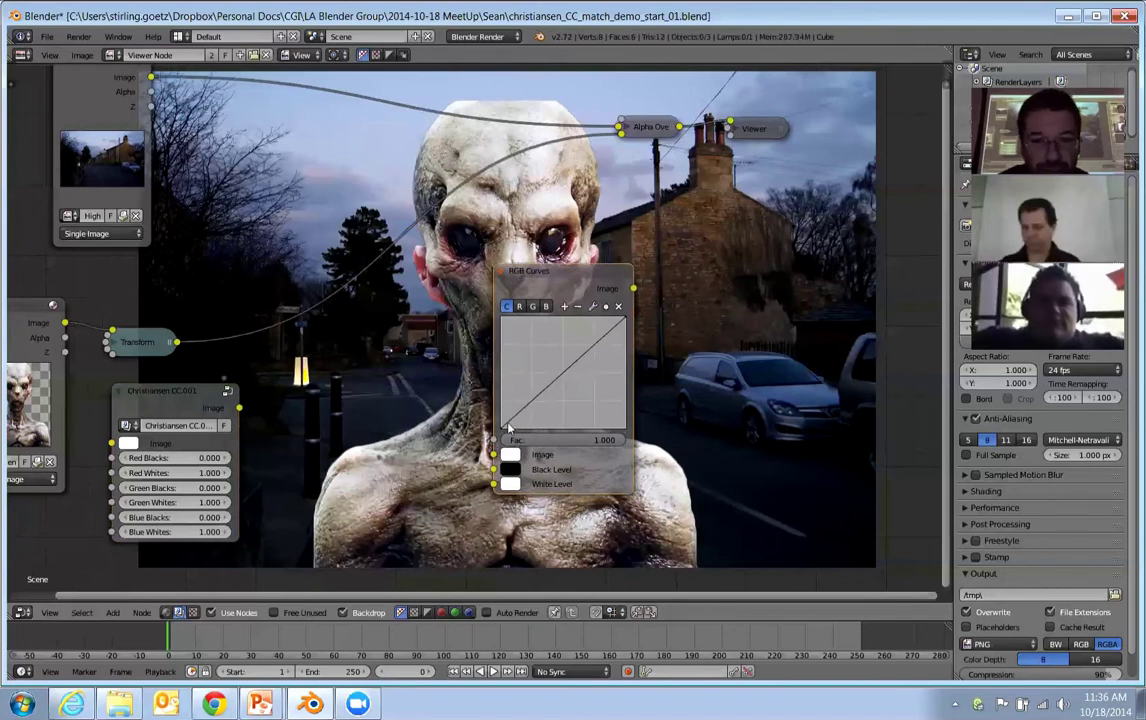
# Push the curve's shadow point right and pull its highlight point slightly down.
pyautogui.moveTo(503, 432); pyautogui.dragTo(512, 436)
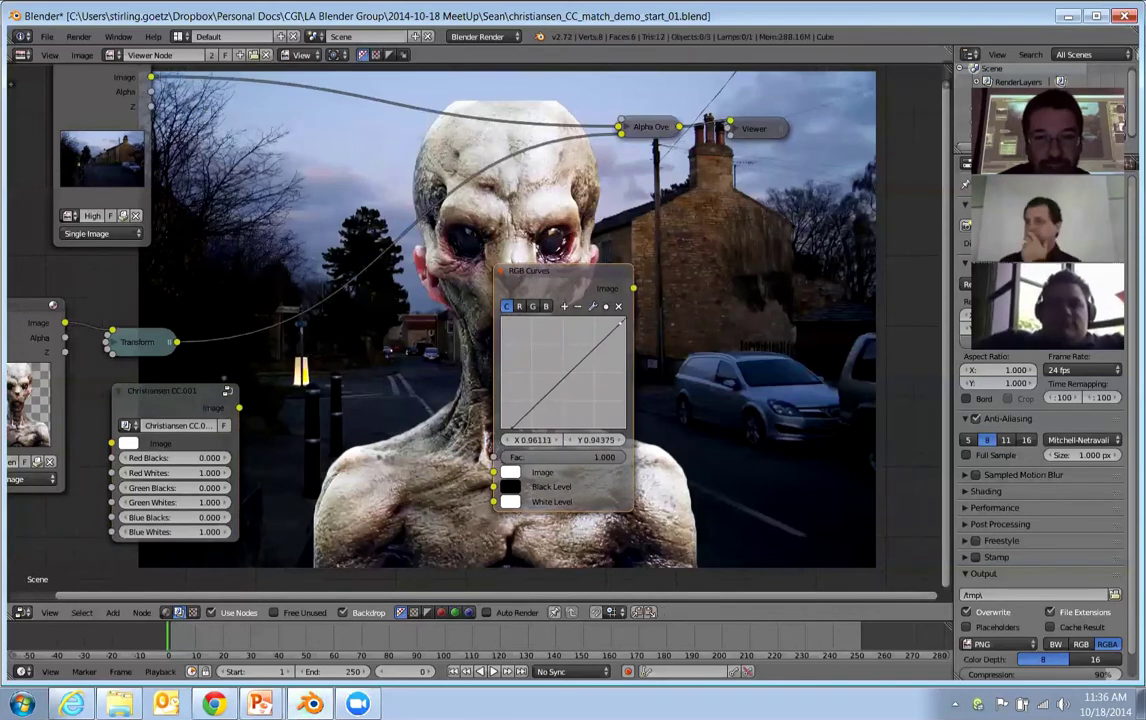
pyautogui.moveTo(624, 318); pyautogui.dragTo(594, 320)
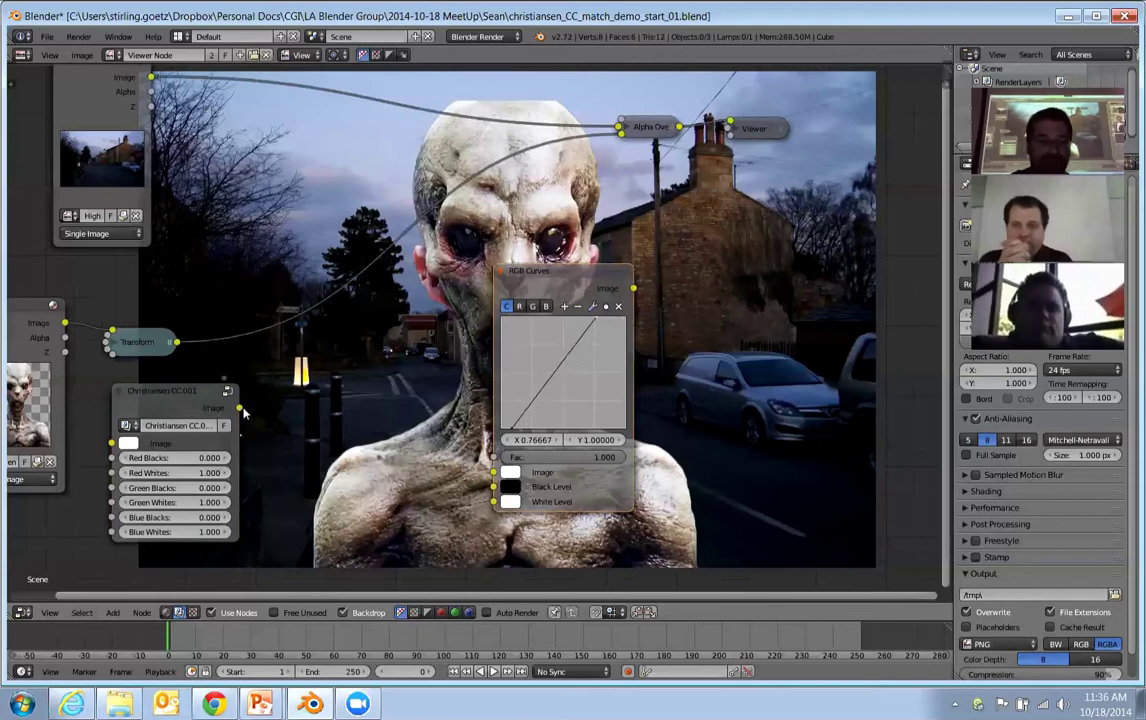
pyautogui.click(197, 395)
# Inspect the Christiansen CC.001 group's internal nodes, framed in view, then return to the main tree.
pyautogui.press('Tab')
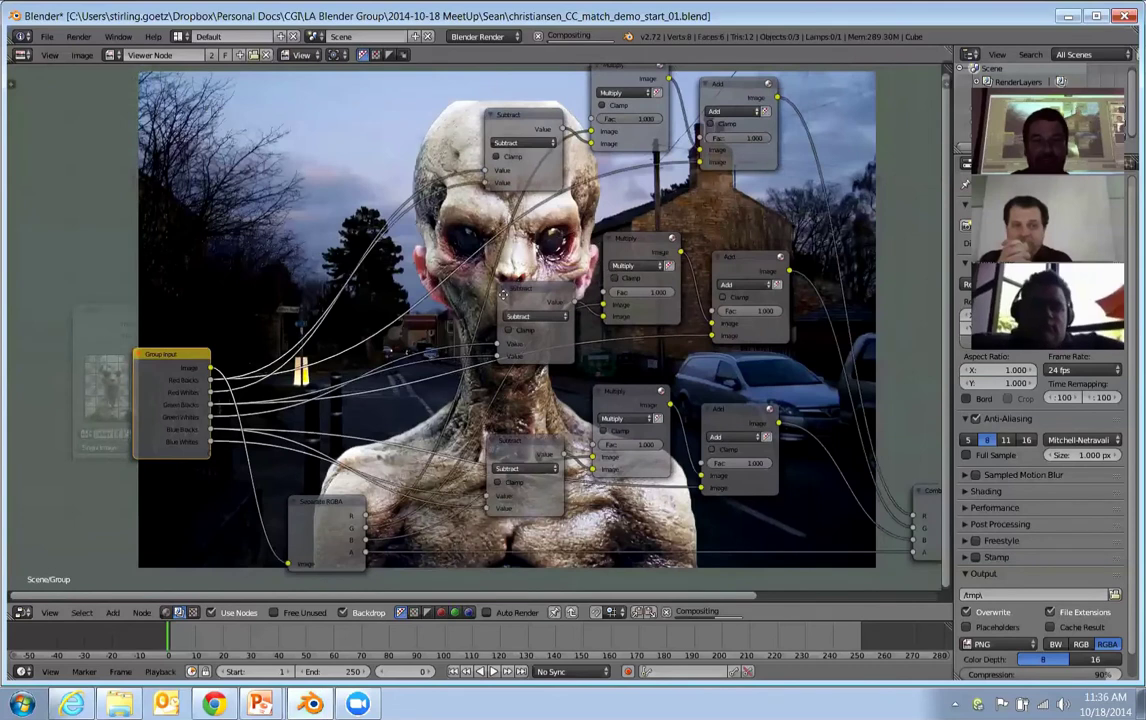
pyautogui.press('Home')
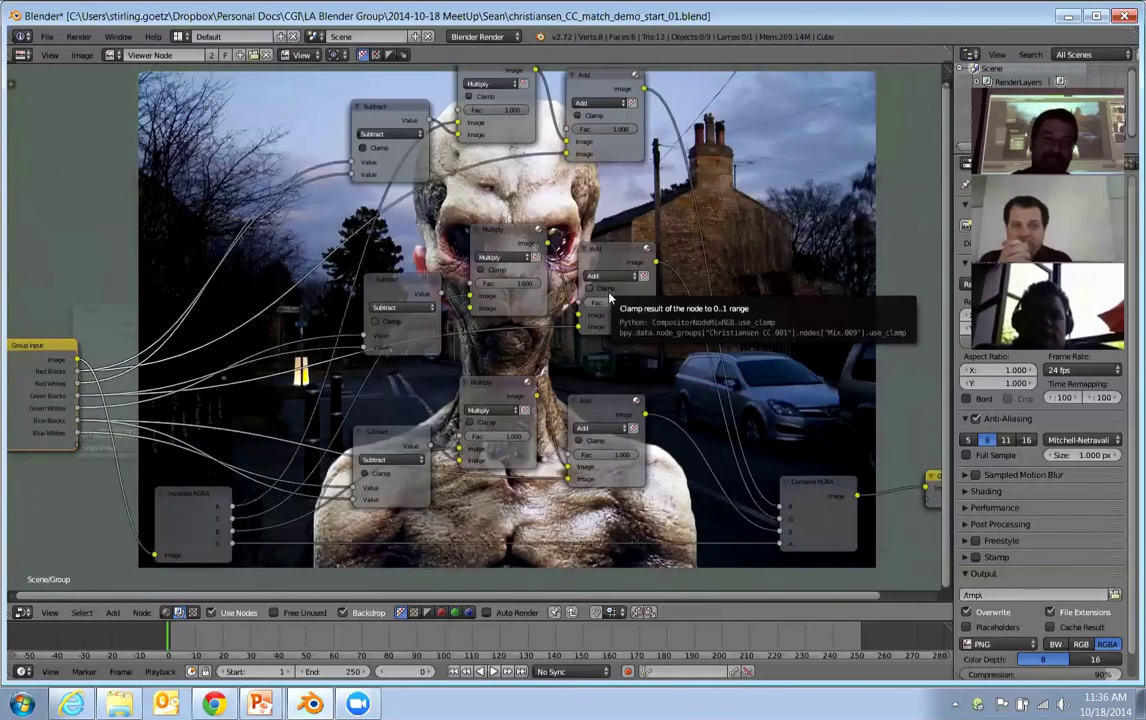
pyautogui.press('Tab')
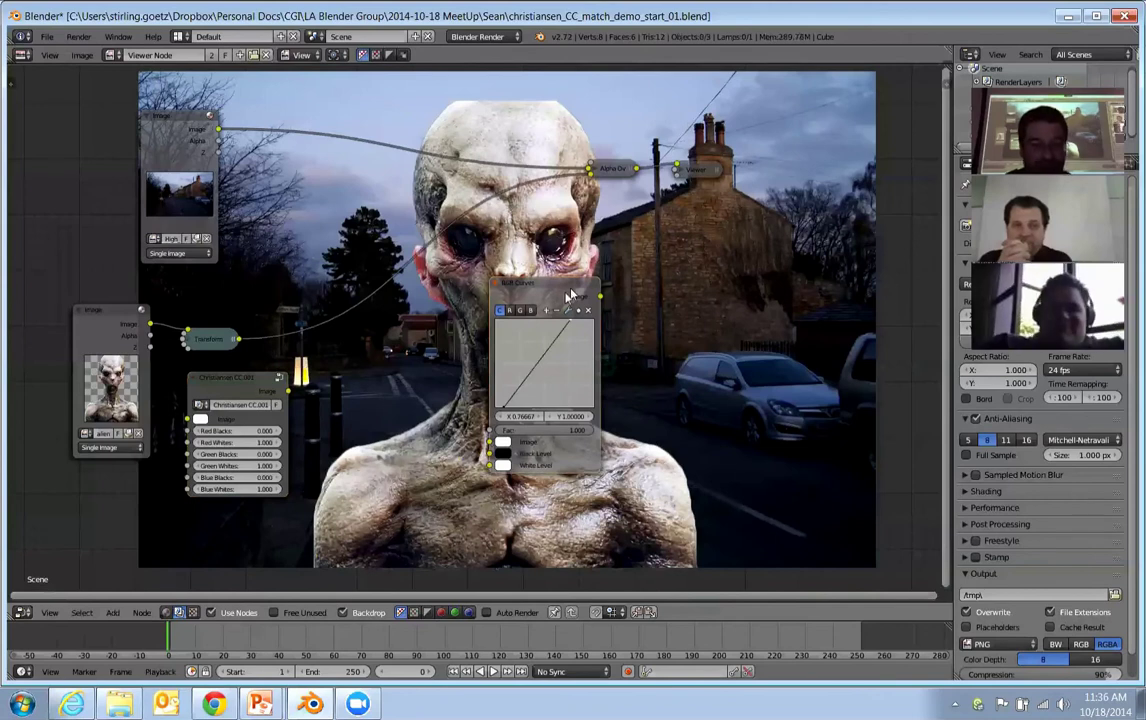
# Delete RGB Curves, place Christiansen CC.001 beside Transform, and show only the red channel in the backdrop.
pyautogui.press('x')
pyautogui.moveTo(238, 379); pyautogui.dragTo(401, 364)
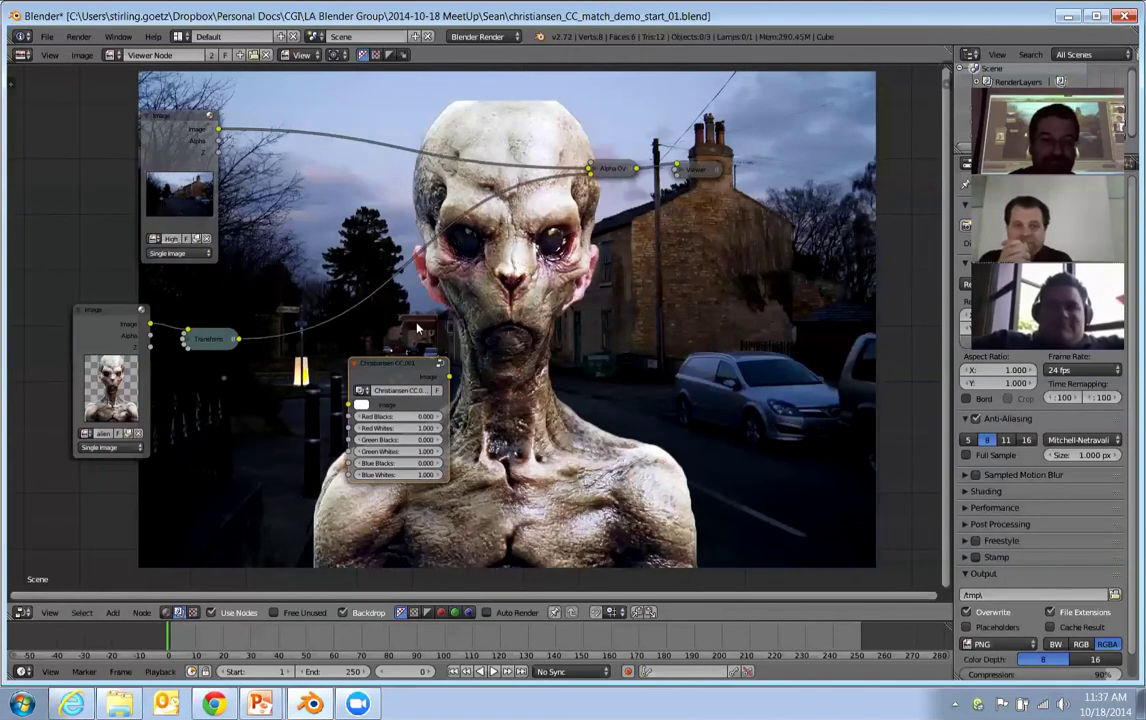
pyautogui.scroll(3, 428, 331)
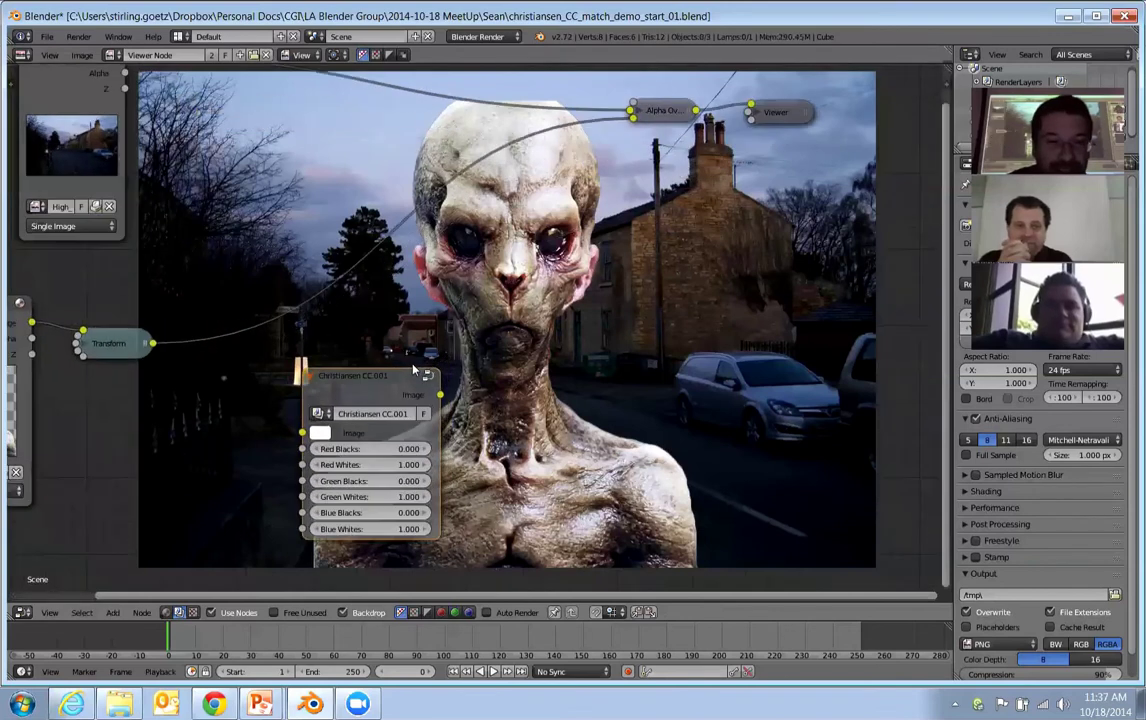
pyautogui.moveTo(409, 373); pyautogui.dragTo(278, 264)
pyautogui.scroll(1, 318, 357)
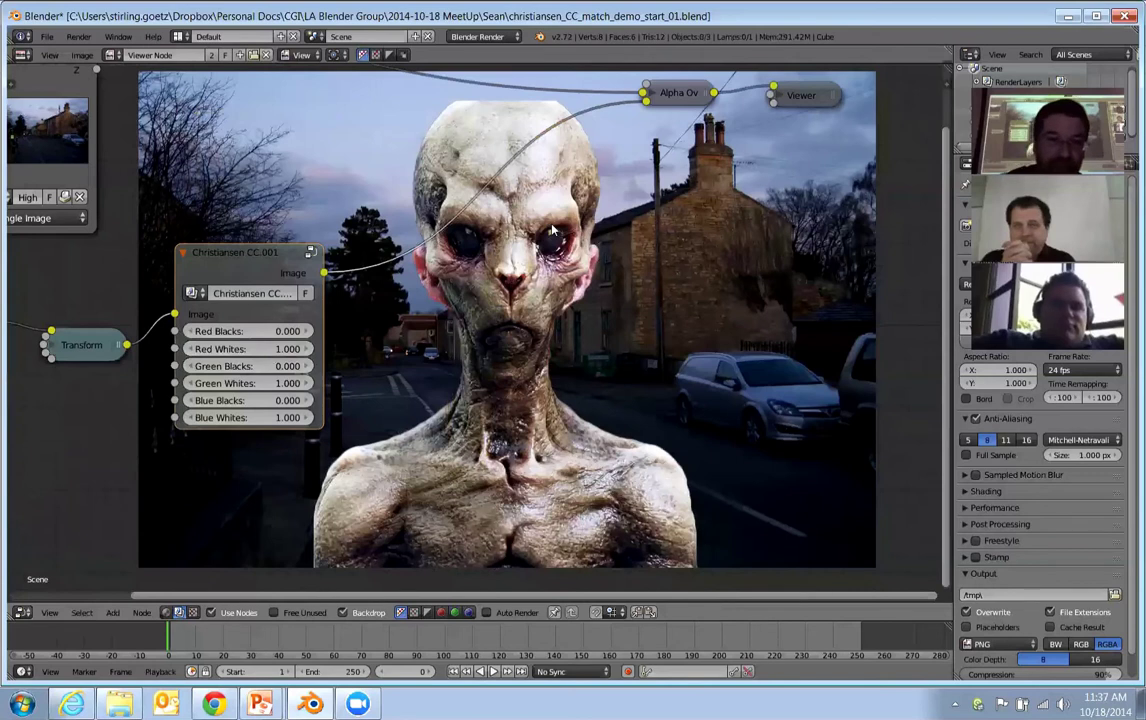
pyautogui.click(441, 612)
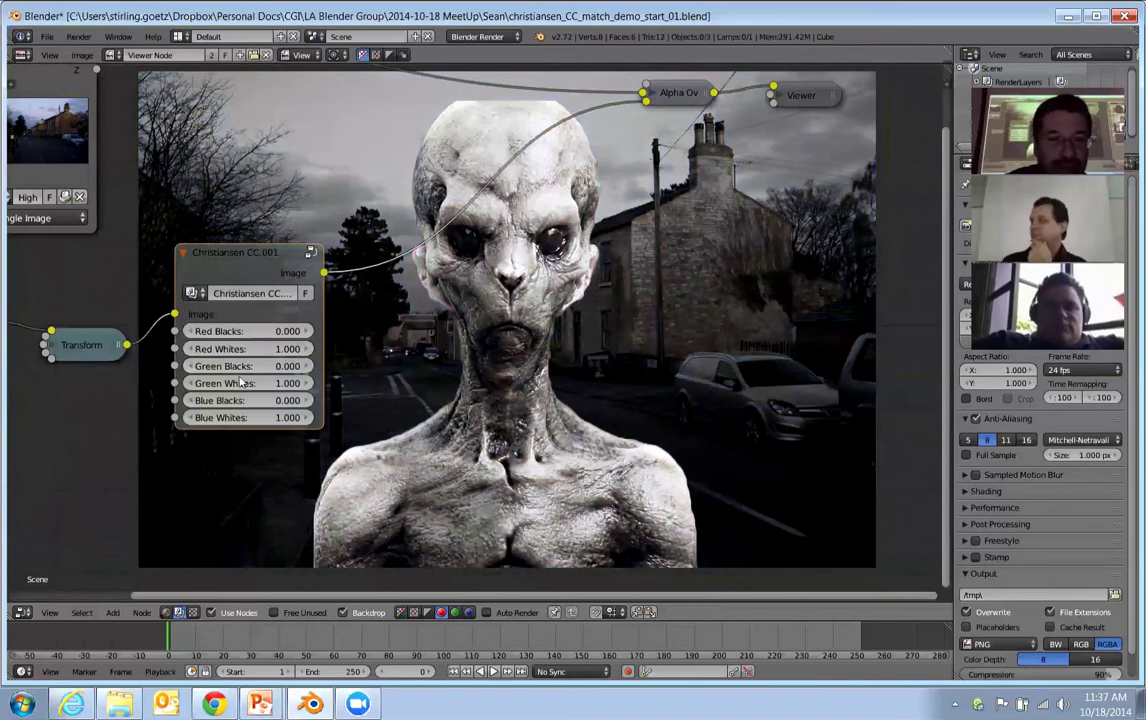
# Test Red Blacks by stepping it up toward 0.500 and down into negative values.
pyautogui.click(307, 331)
pyautogui.click(305, 331)
pyautogui.click(305, 331)
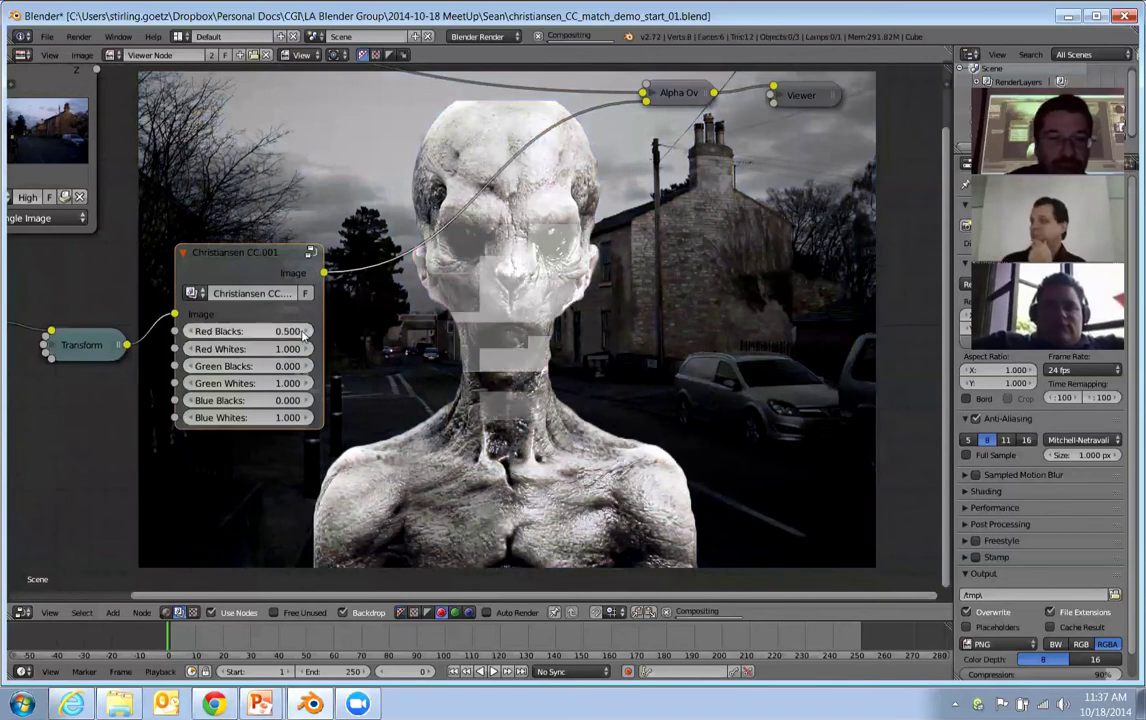
pyautogui.click(305, 331)
pyautogui.click(302, 332)
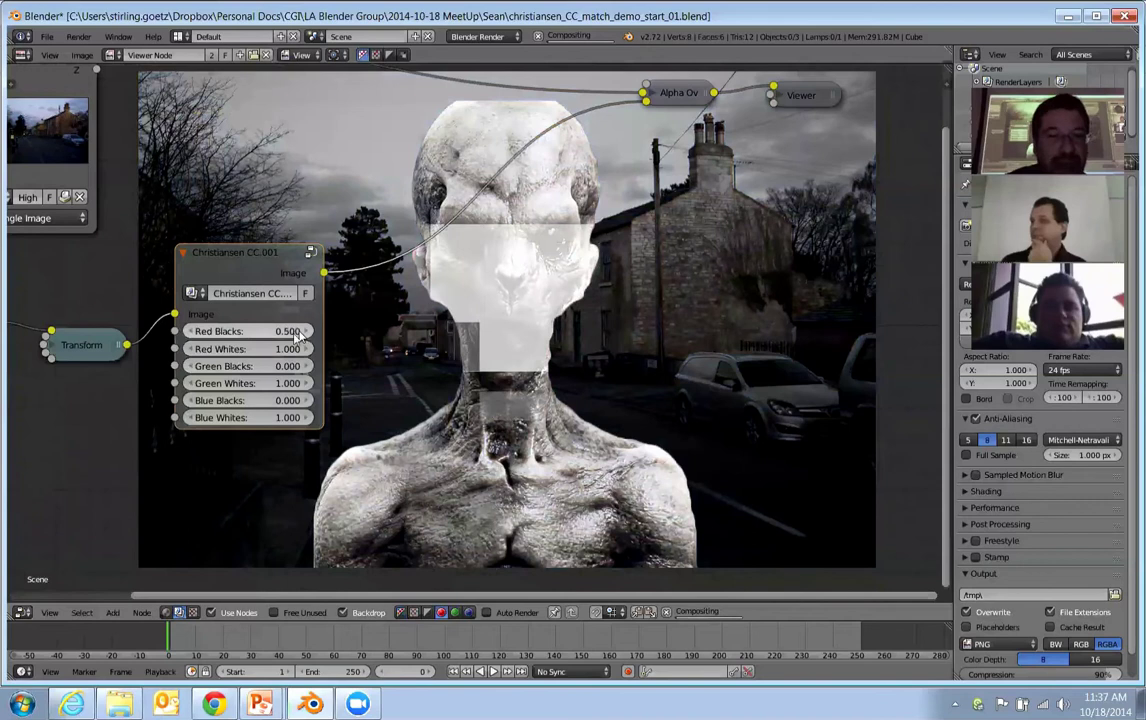
pyautogui.click(197, 333)
pyautogui.click(197, 333)
pyautogui.click(197, 333)
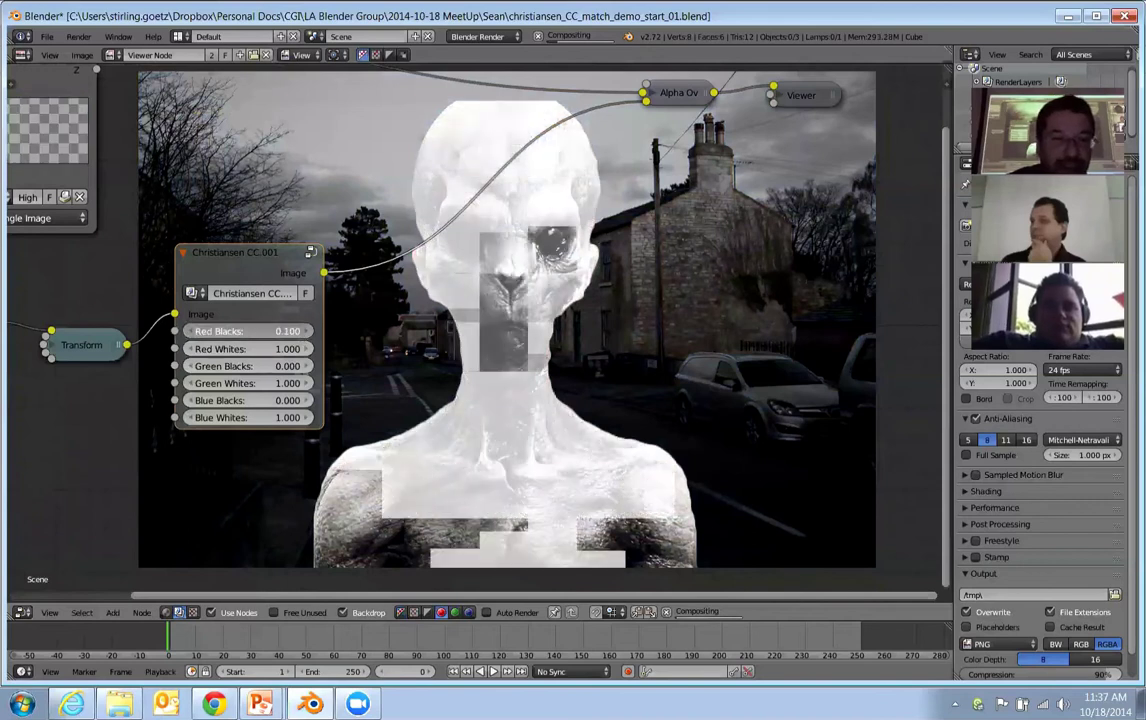
pyautogui.click(197, 333)
pyautogui.click(197, 333)
pyautogui.click(197, 333)
pyautogui.click(197, 333)
pyautogui.click(197, 333)
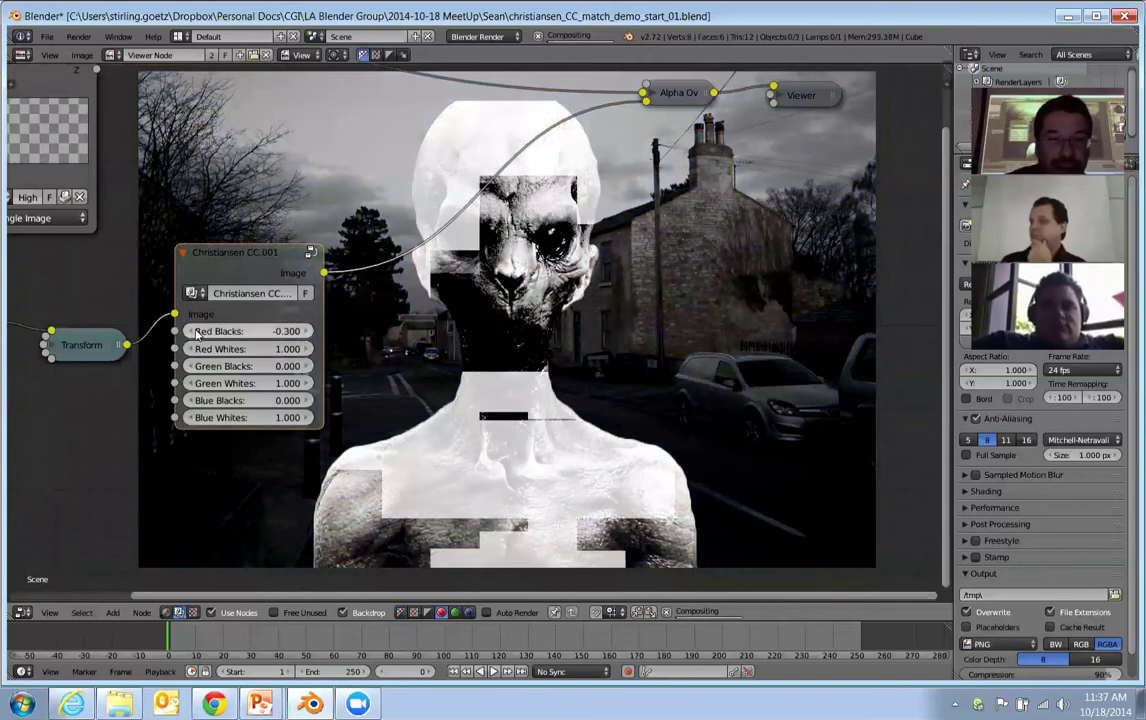
# Set Red Blacks to 0.001 and Red Whites to 0.350.
pyautogui.click(253, 330)
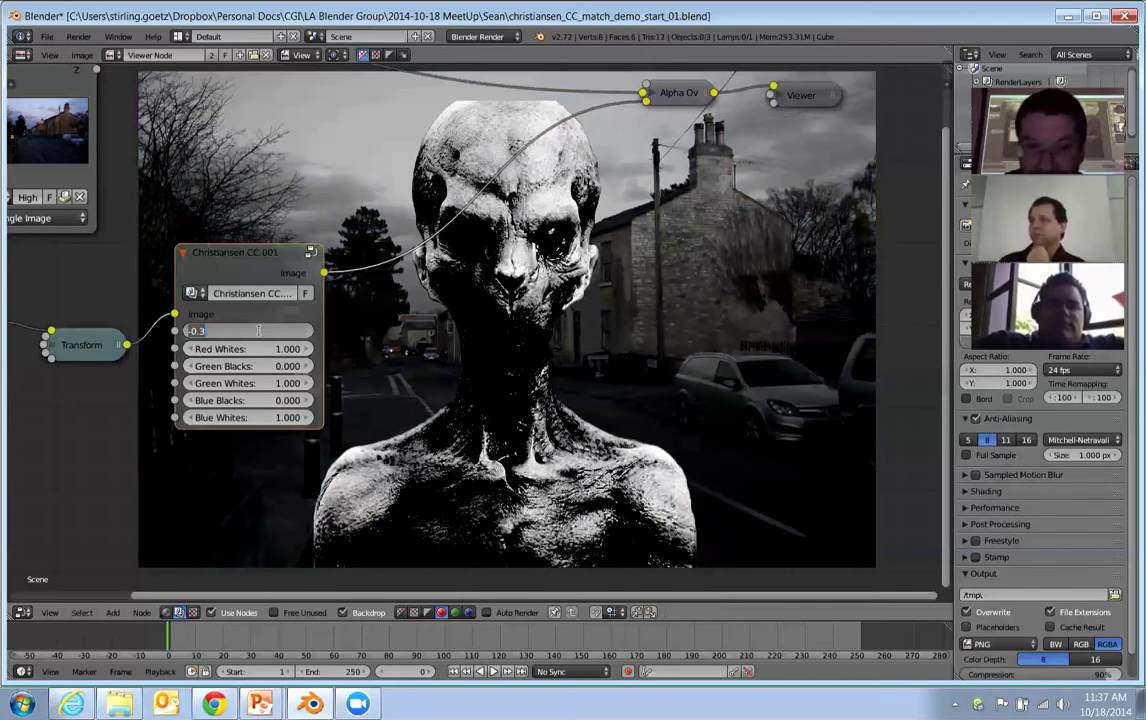
pyautogui.press('BackSpace')
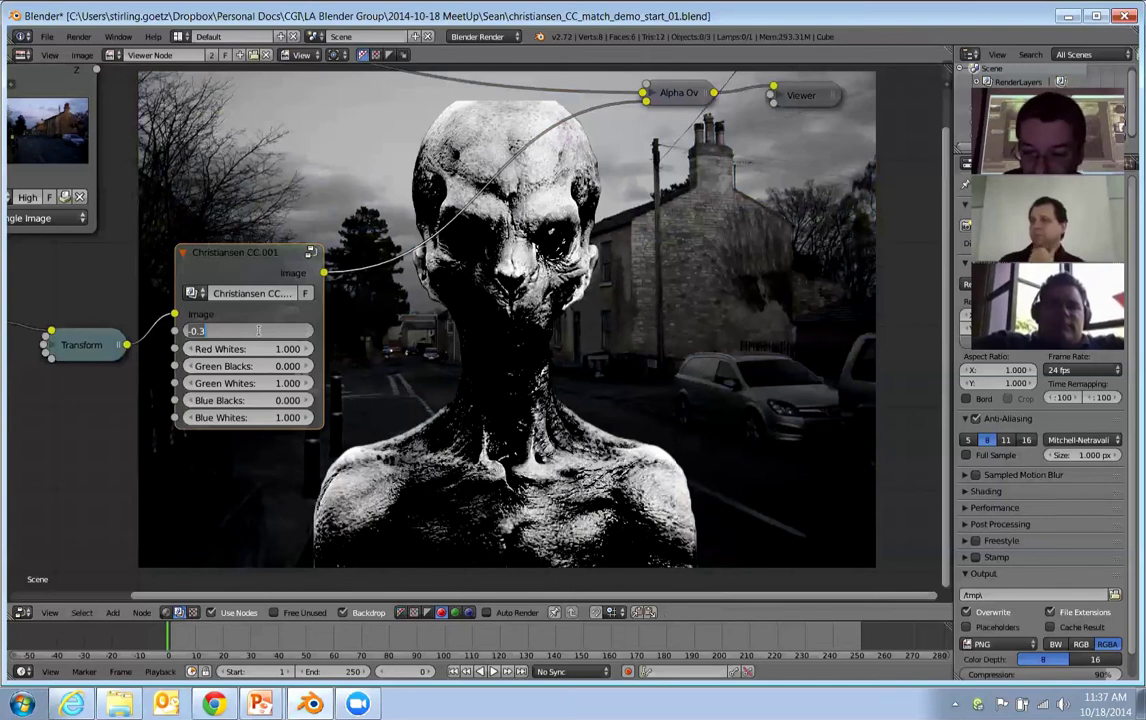
pyautogui.write('0.001')
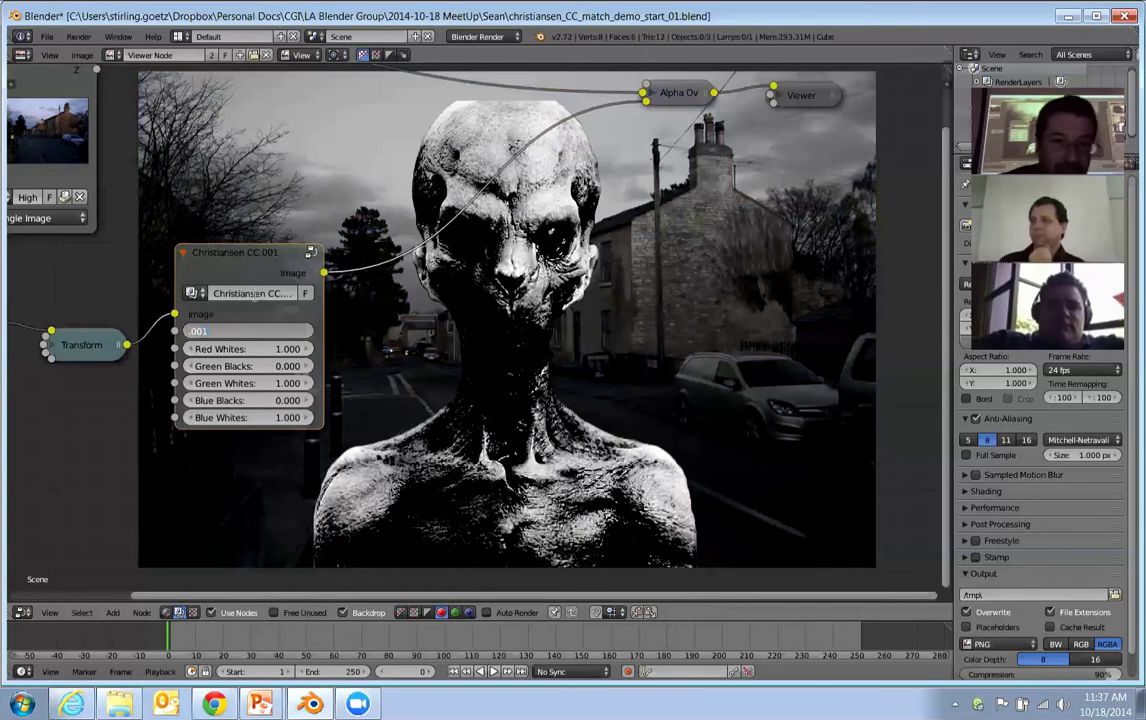
pyautogui.press('Return')
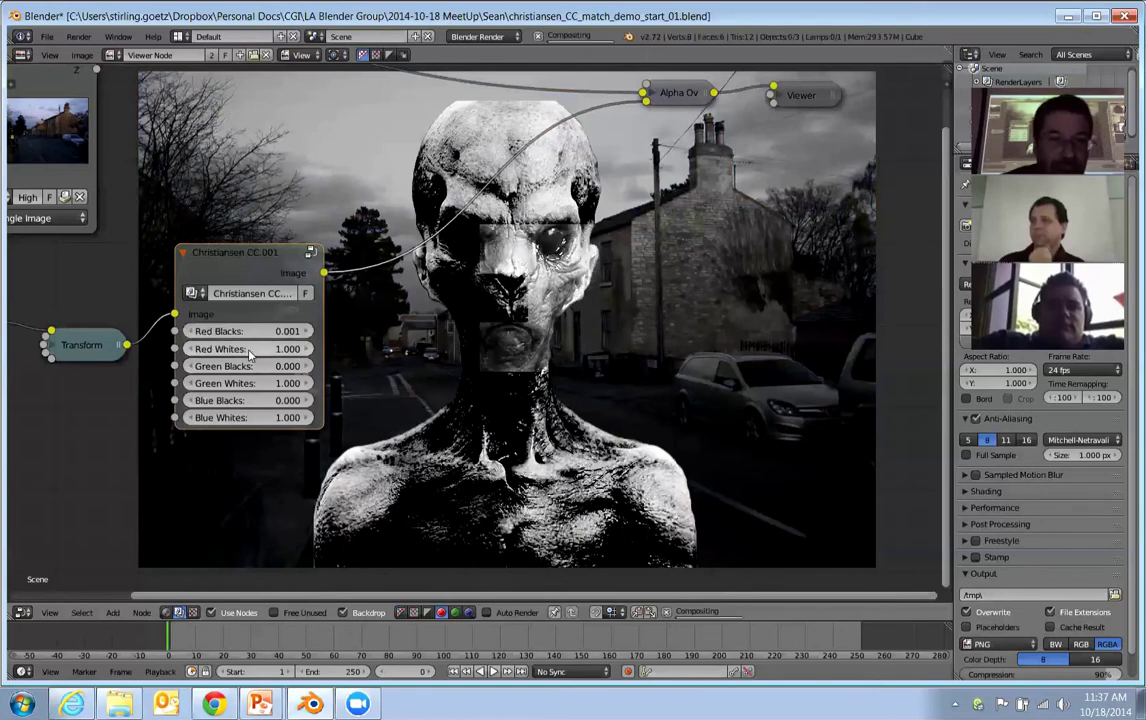
pyautogui.click(243, 348)
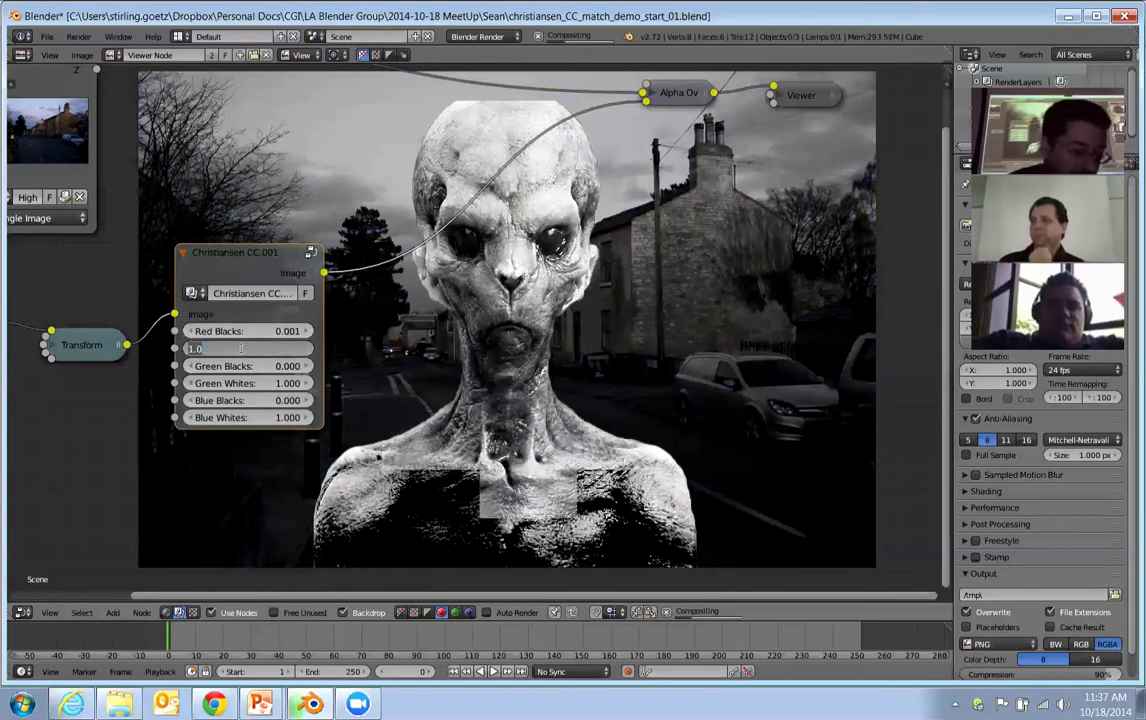
pyautogui.write('.35')
pyautogui.press('Return')
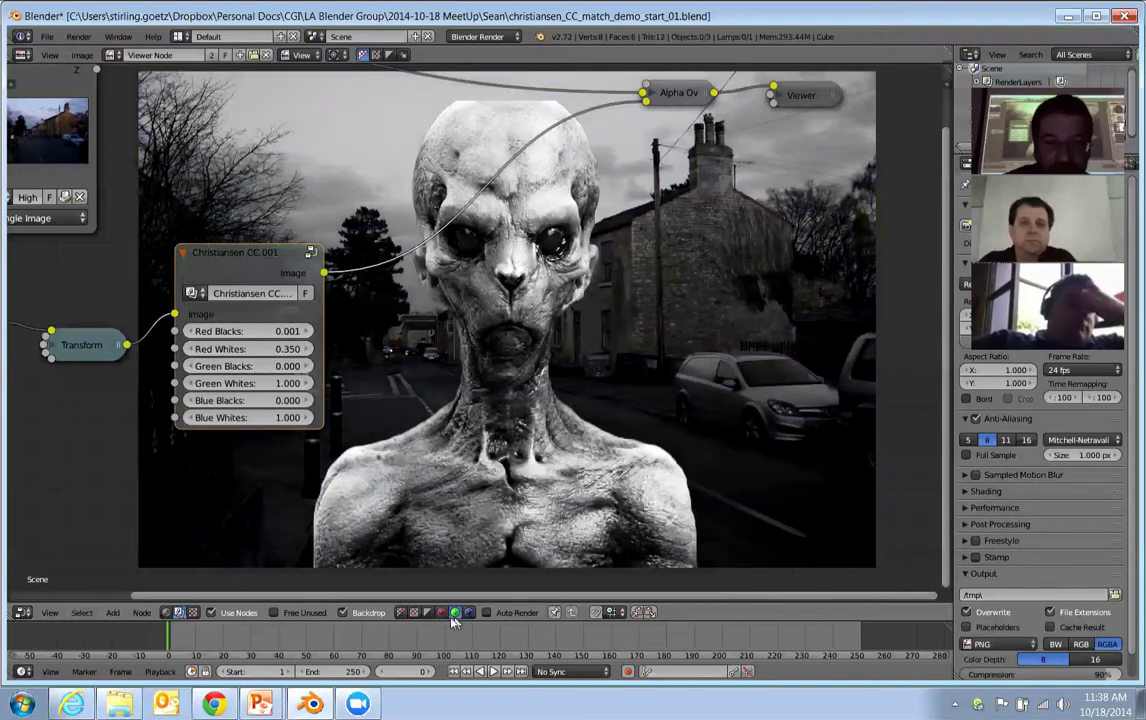
# Set Green Whites to 0.420 and Green Blacks to 0.002 on Christiansen CC.001.
pyautogui.click(271, 378)
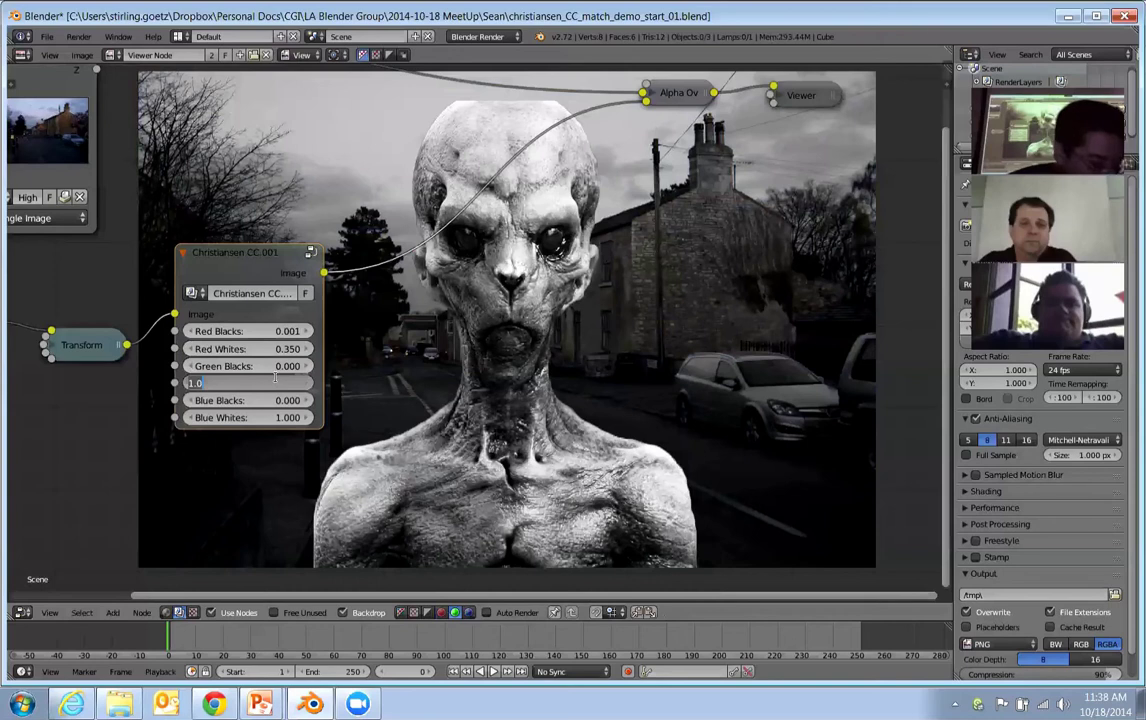
pyautogui.press('BackSpace')
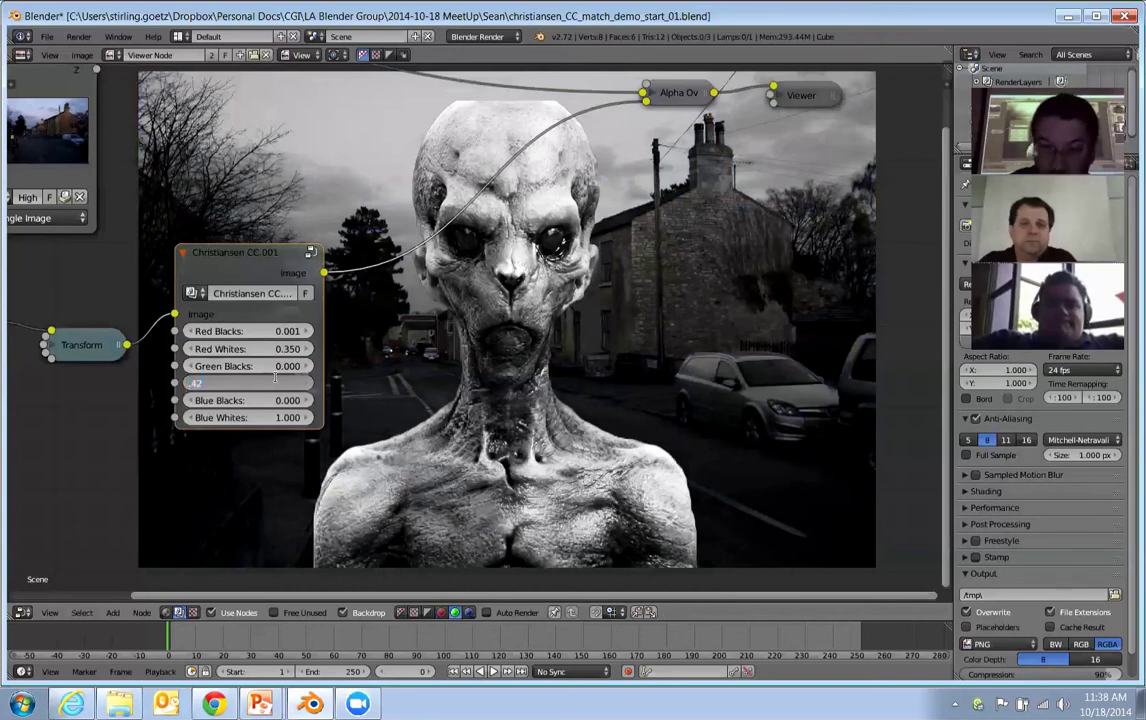
pyautogui.write('.42')
pyautogui.press('Return')
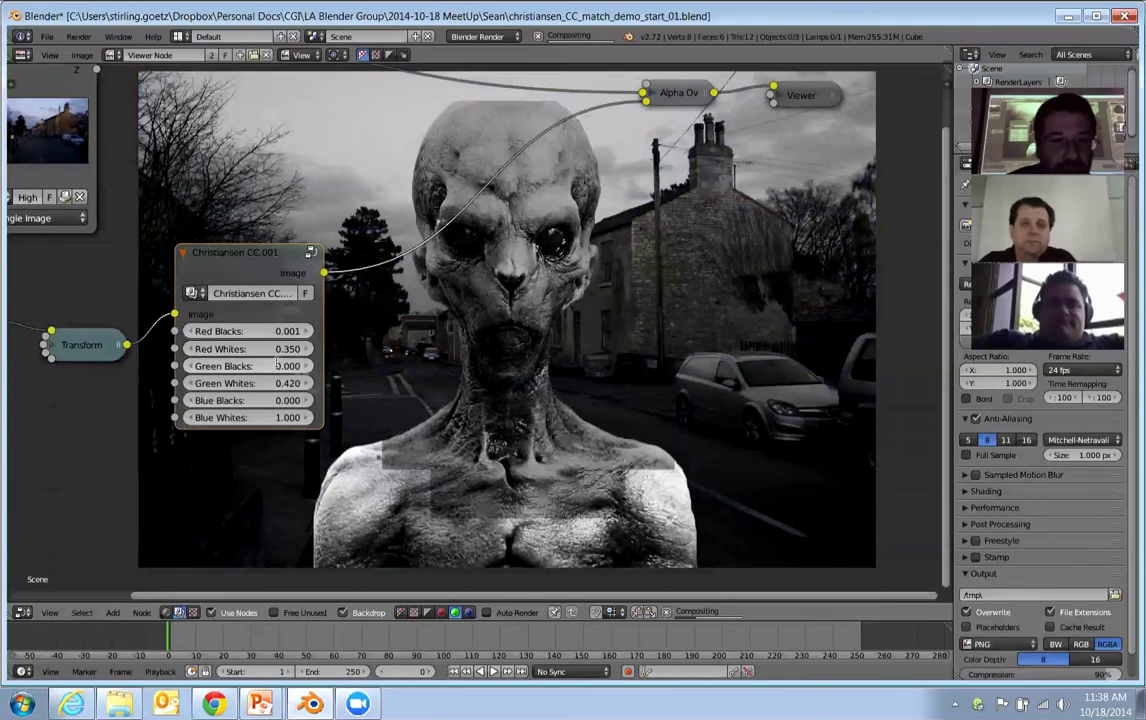
pyautogui.click(283, 367)
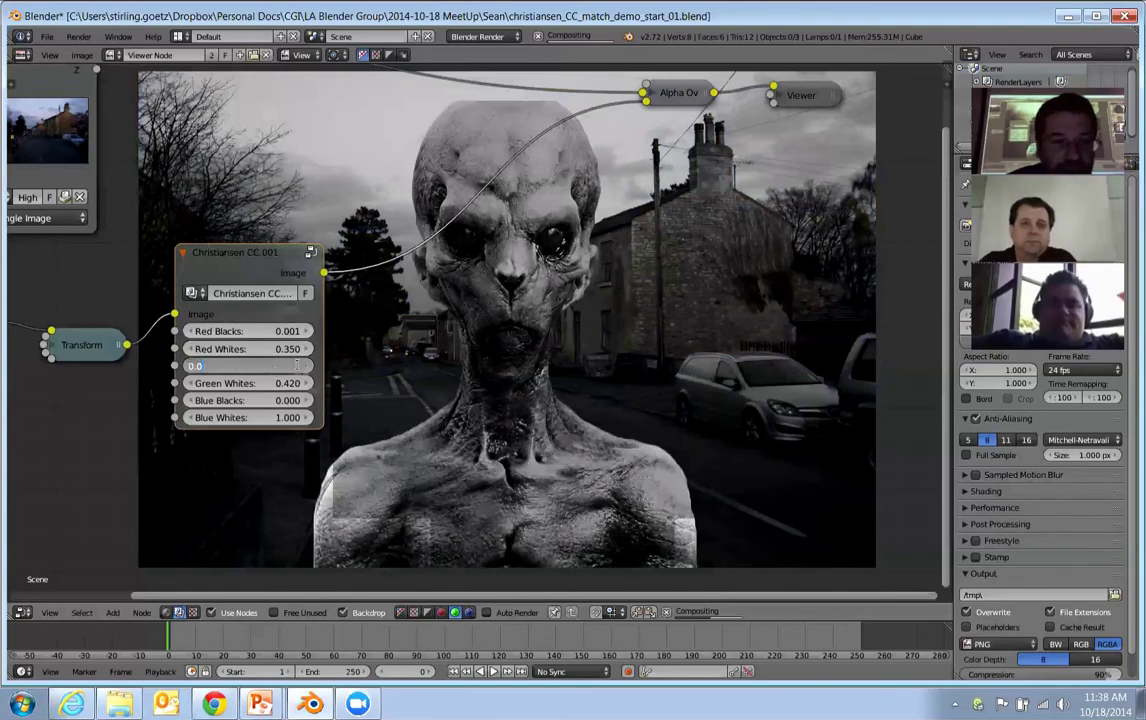
pyautogui.write('0.002')
pyautogui.press('Return')
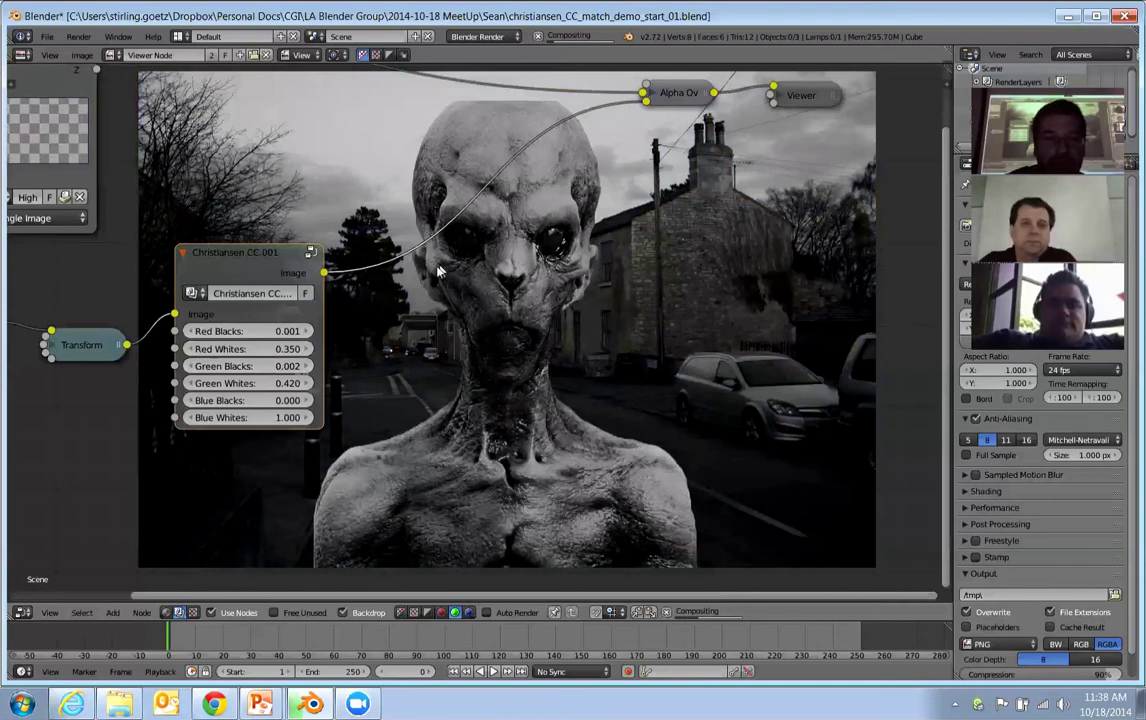
pyautogui.scroll(1, 445, 269)
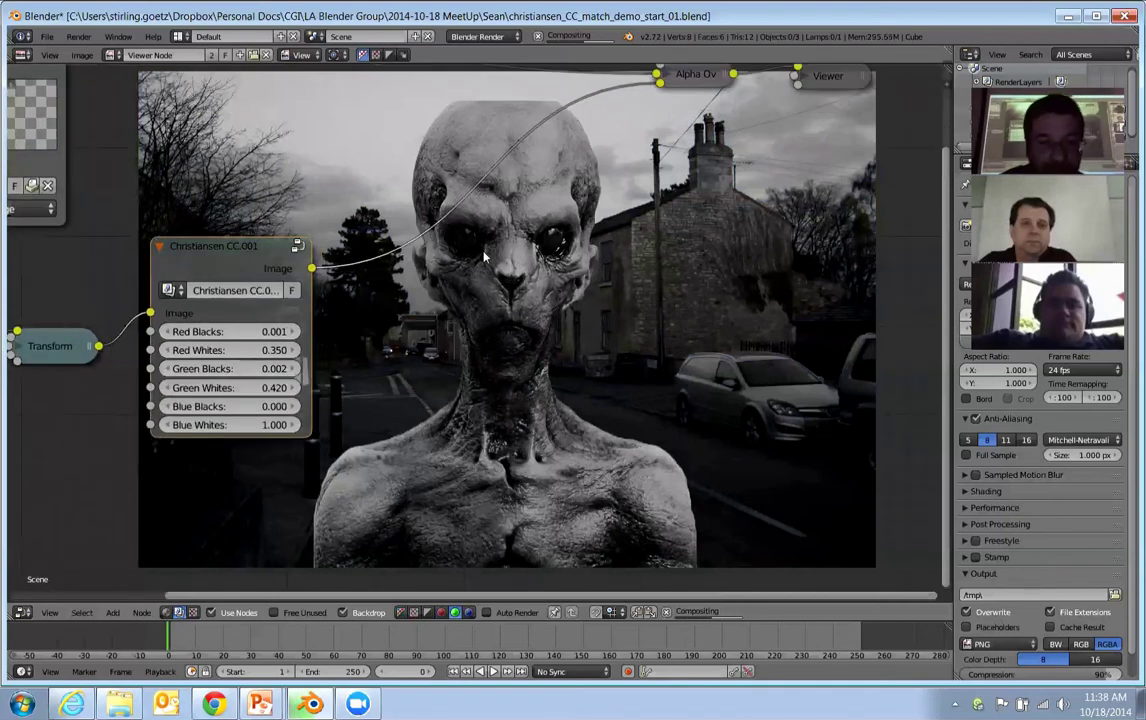
pyautogui.scroll(-1, 430, 232)
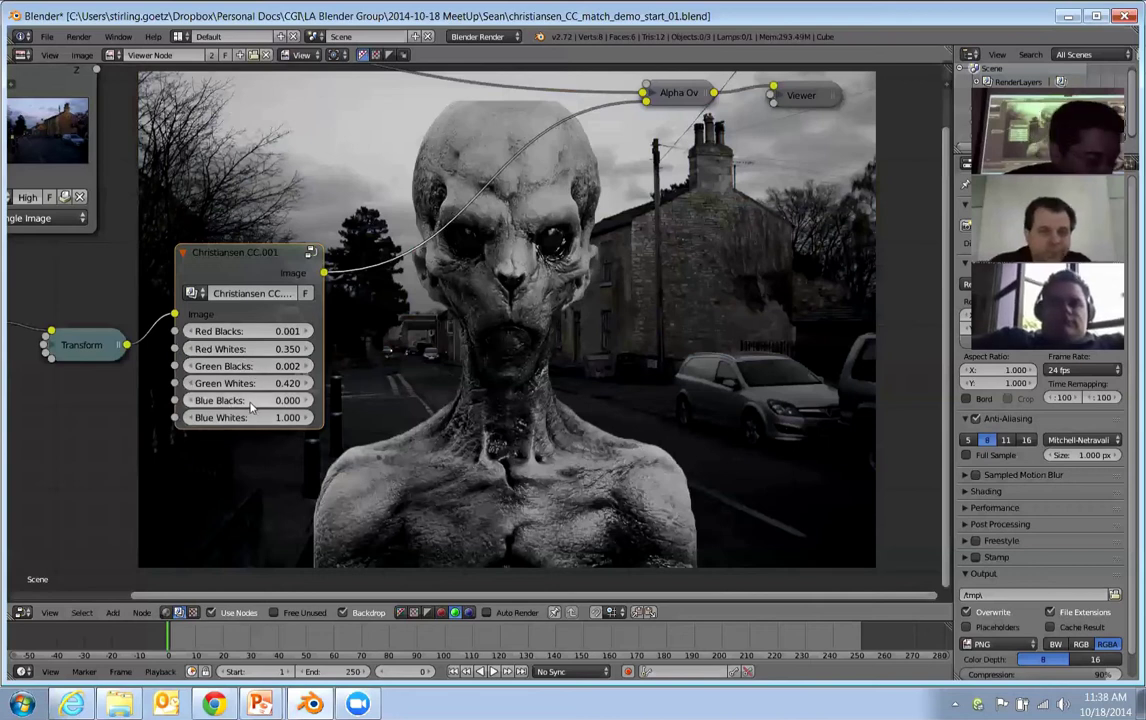
# Preview the blue channel in the backdrop and set Blue Whites to 0.600.
pyautogui.click(468, 613)
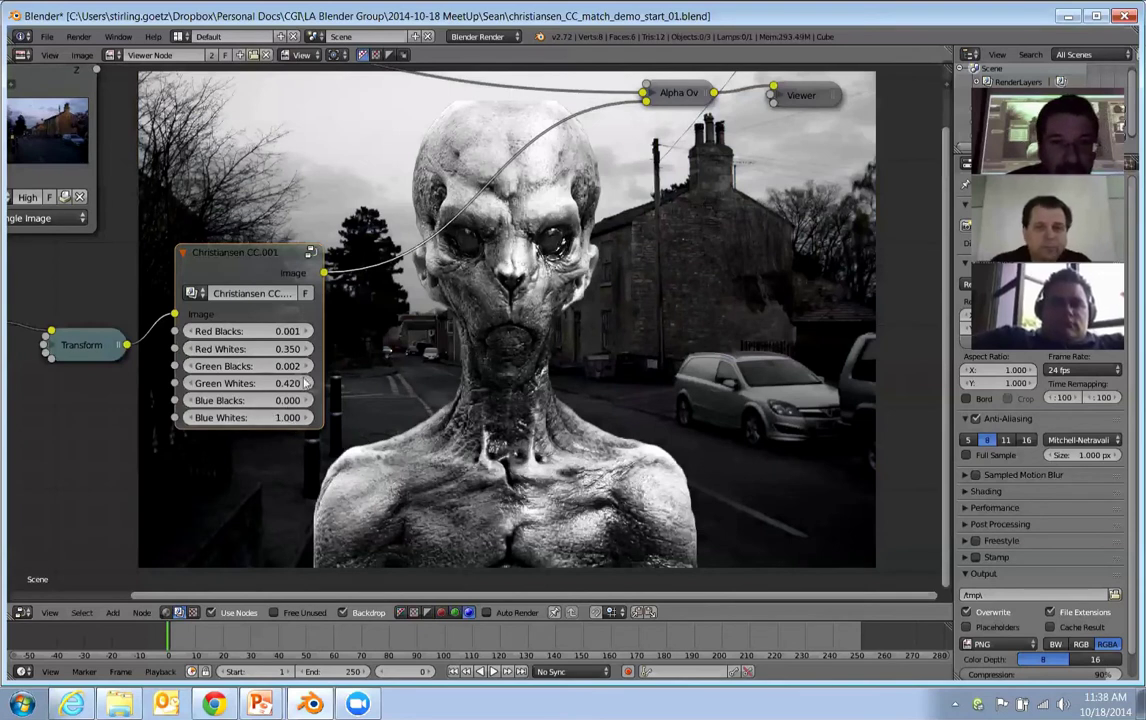
pyautogui.click(267, 417)
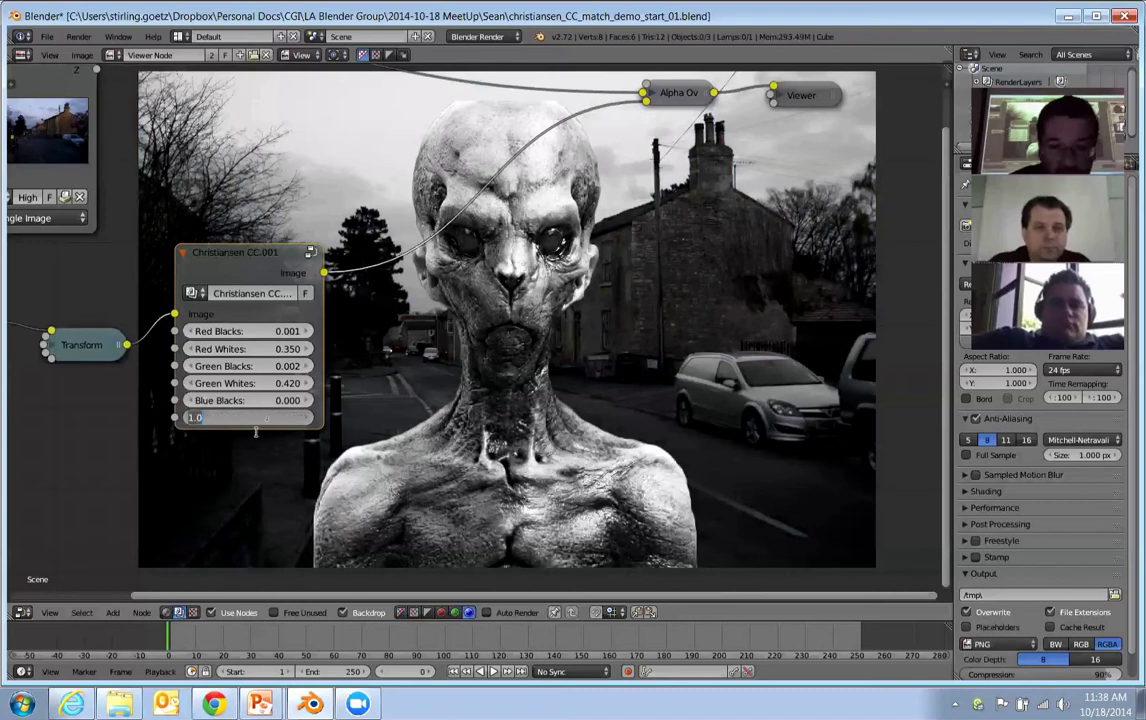
pyautogui.press('BackSpace')
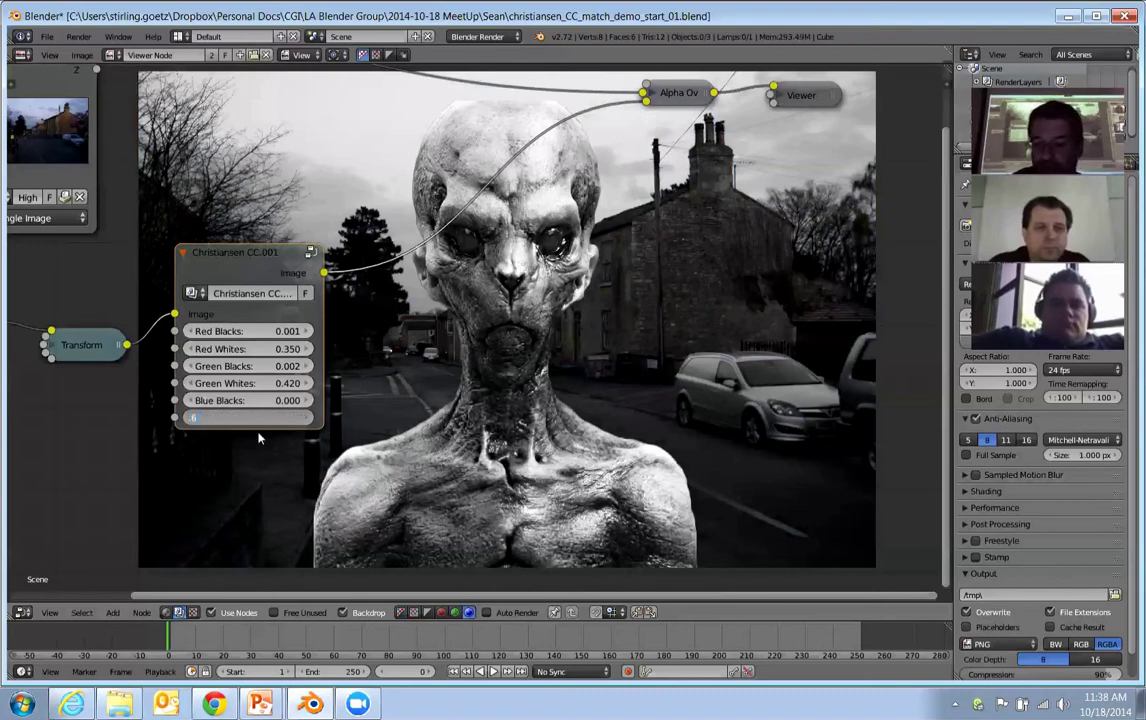
pyautogui.write('.6')
pyautogui.press('Return')
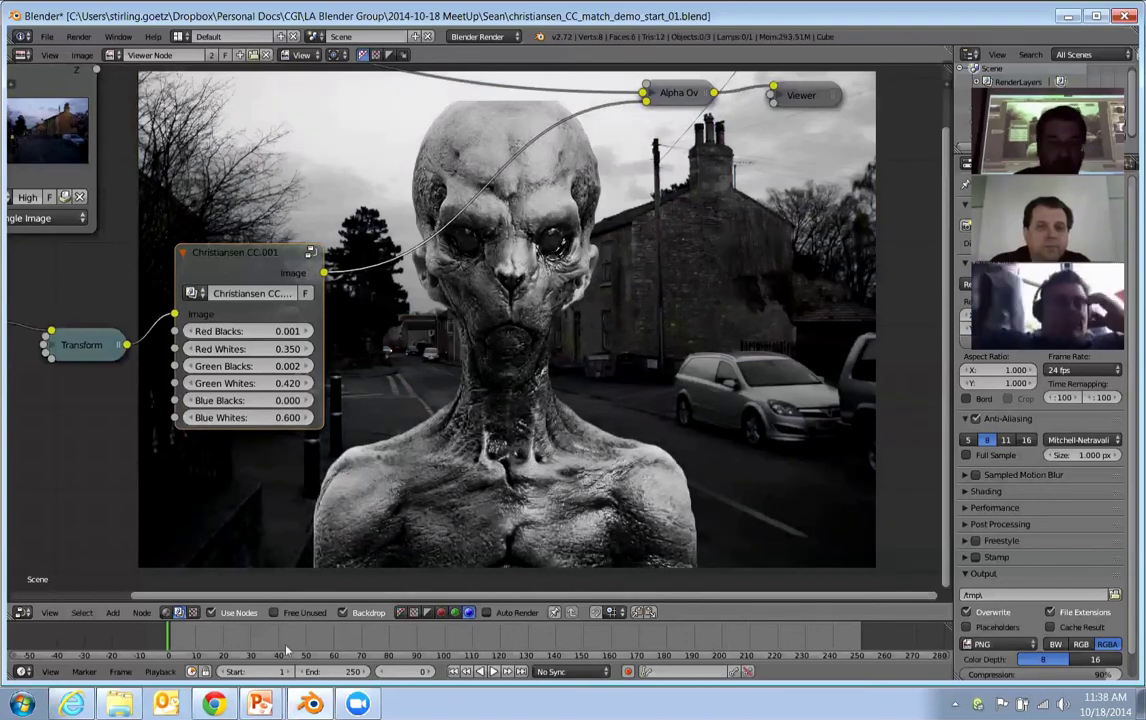
# Return the backdrop to full colour and move Christiansen CC.001 further right of Transform.
pyautogui.click(401, 612)
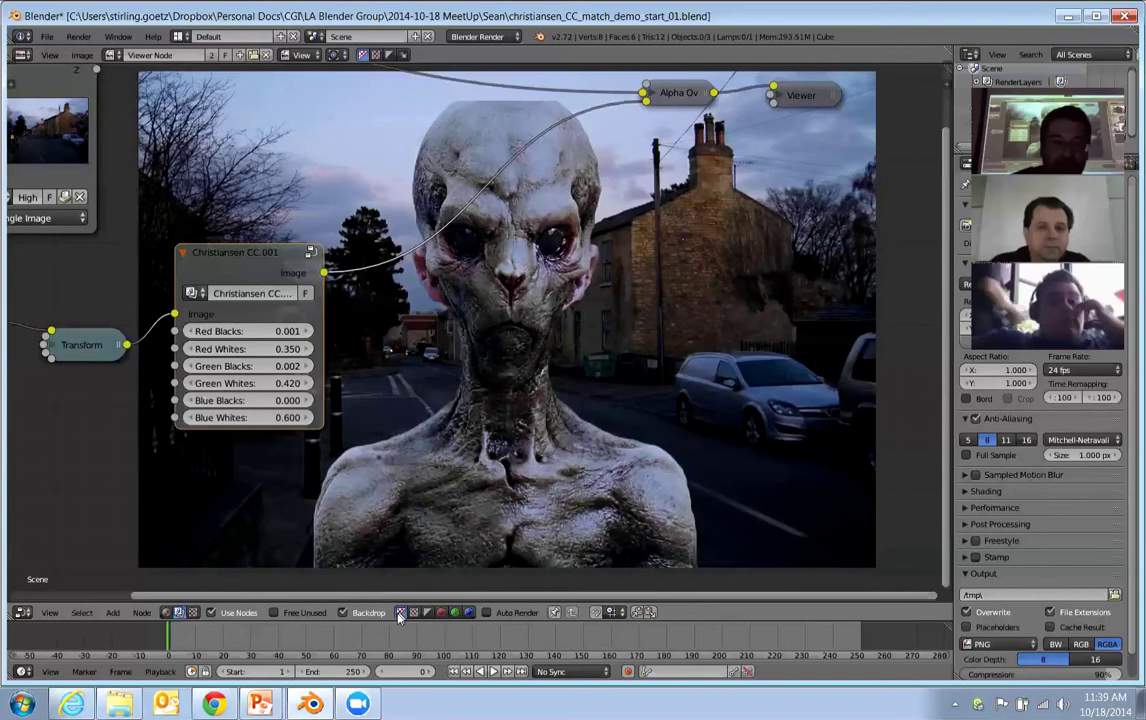
pyautogui.scroll(-4, 452, 320)
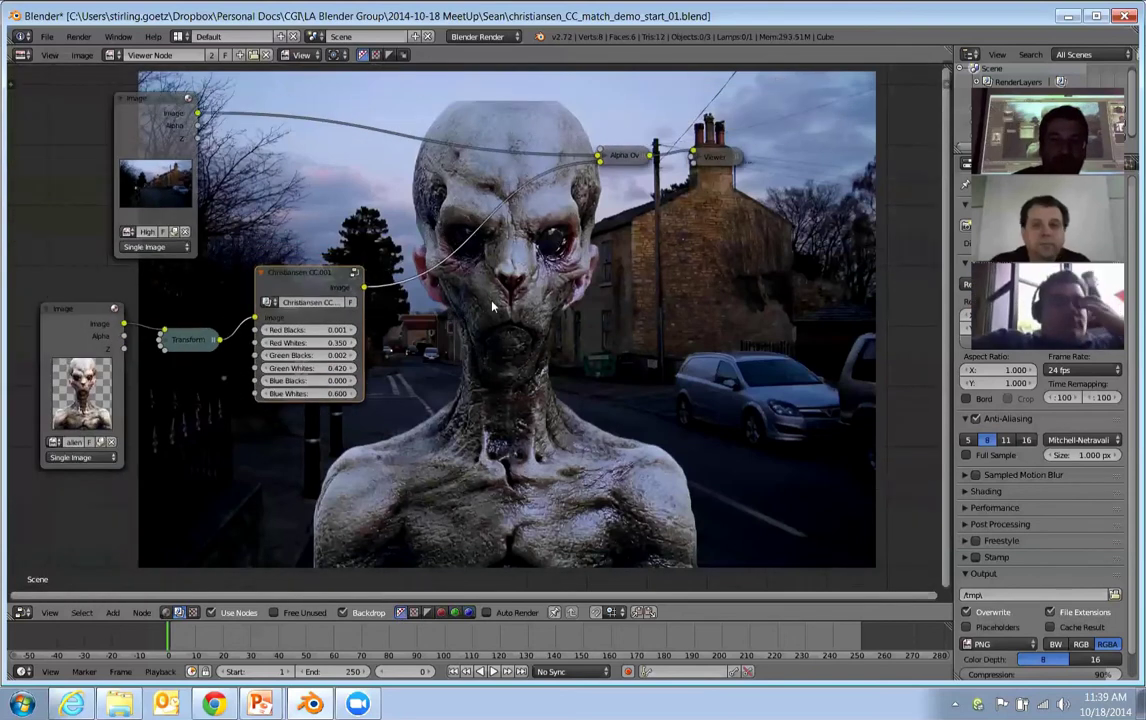
pyautogui.moveTo(358, 252); pyautogui.dragTo(246, 182, button='middle')
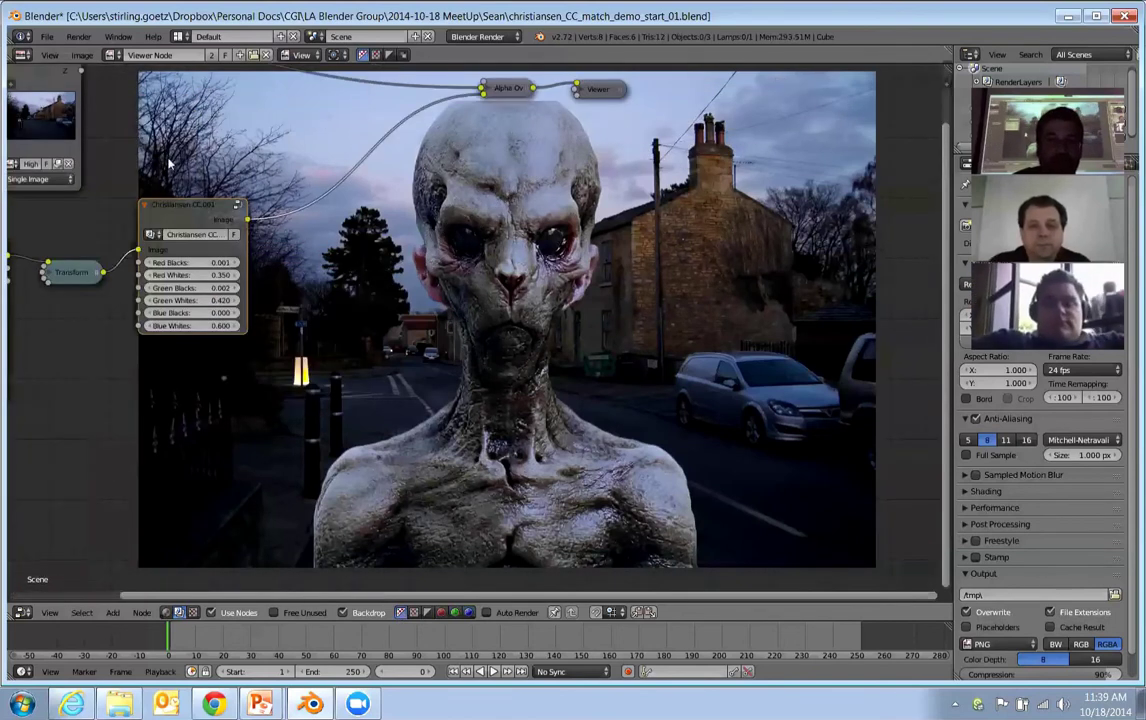
pyautogui.moveTo(215, 213); pyautogui.dragTo(302, 238)
pyautogui.moveTo(456, 323); pyautogui.dragTo(598, 306, button='middle')
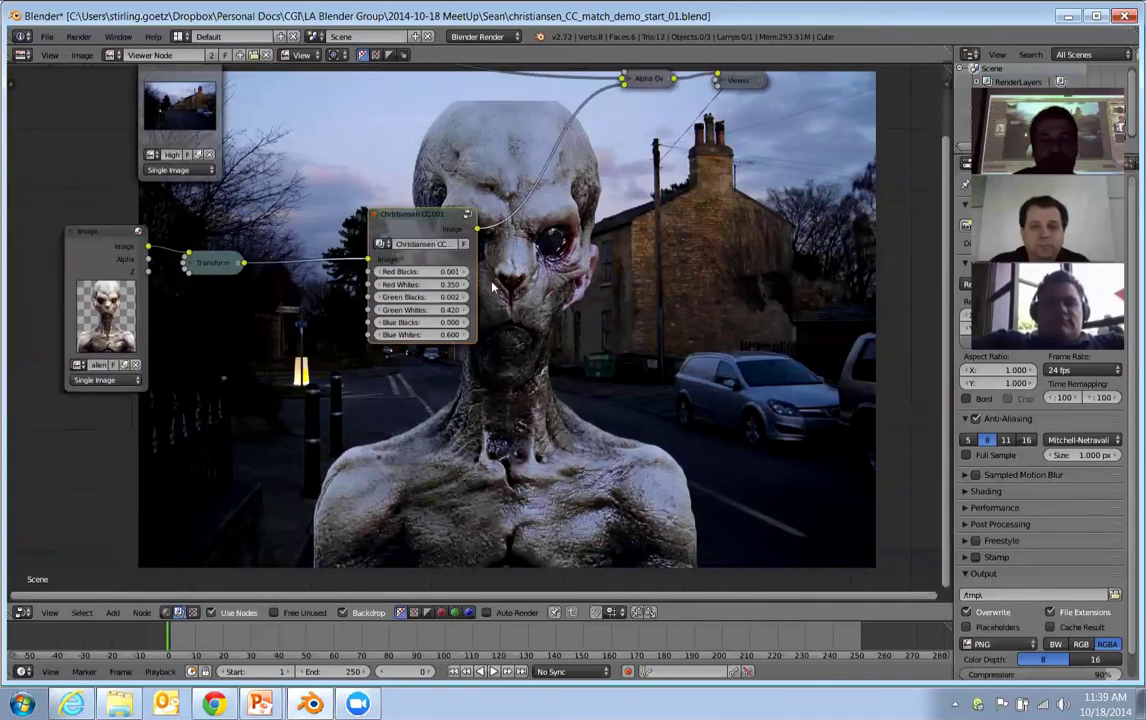
pyautogui.moveTo(422, 222)
pyautogui.mouseDown()
pyautogui.moveTo(444, 231)
pyautogui.moveTo(438, 224)
pyautogui.mouseUp()
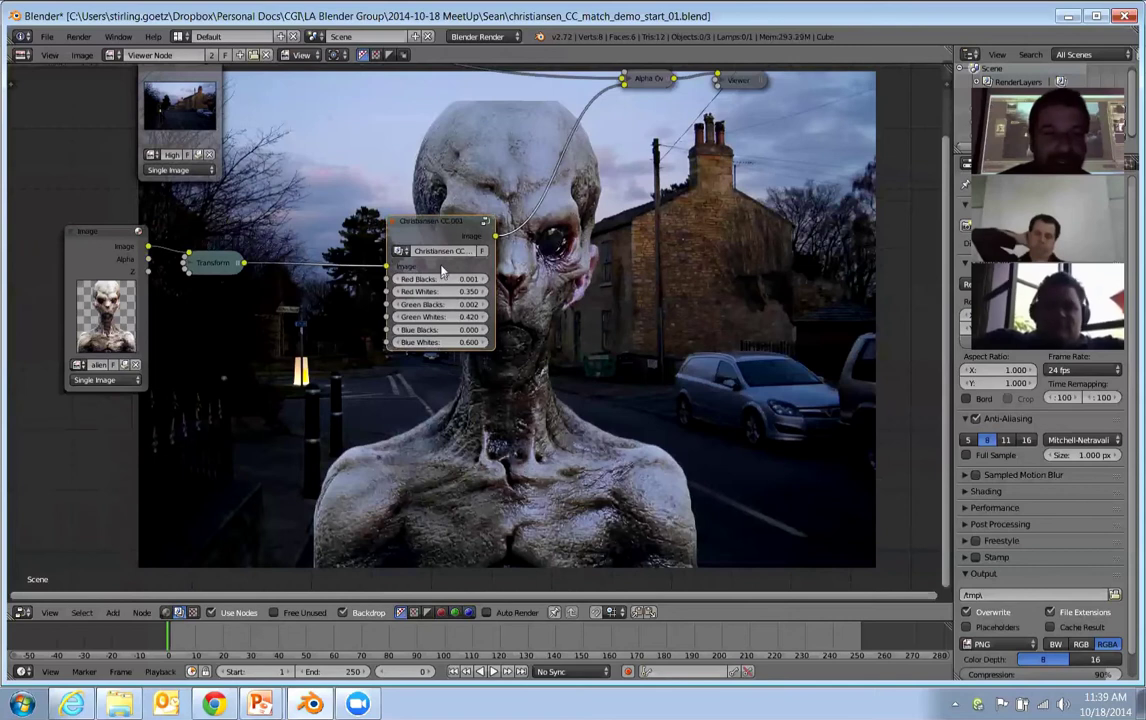
pyautogui.moveTo(442, 272); pyautogui.dragTo(491, 266)
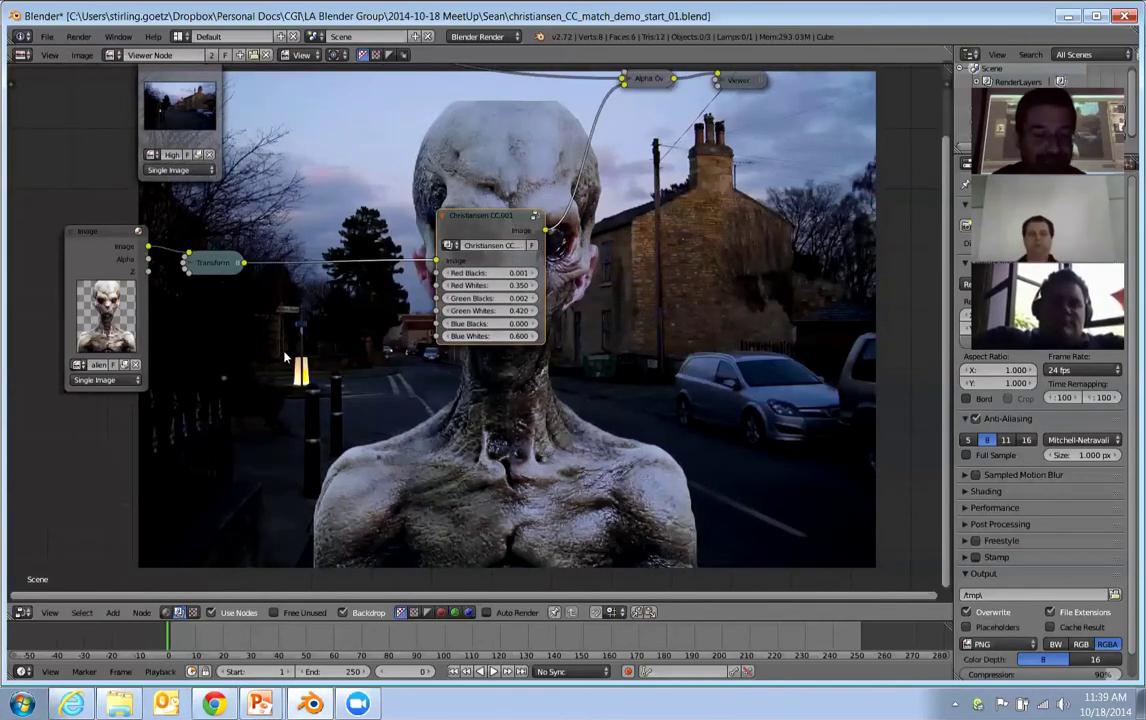
pyautogui.hotkey('shift', 'a')
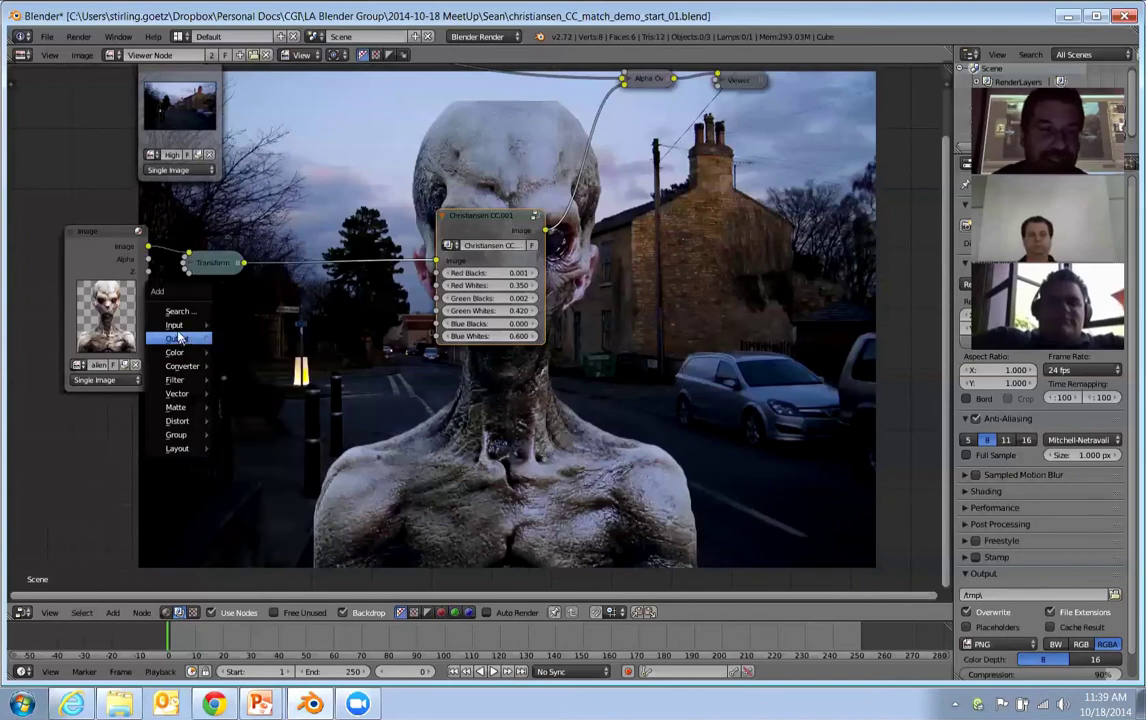
# Add an RGB colour node and a duplicate of it.
pyautogui.moveTo(174, 328)
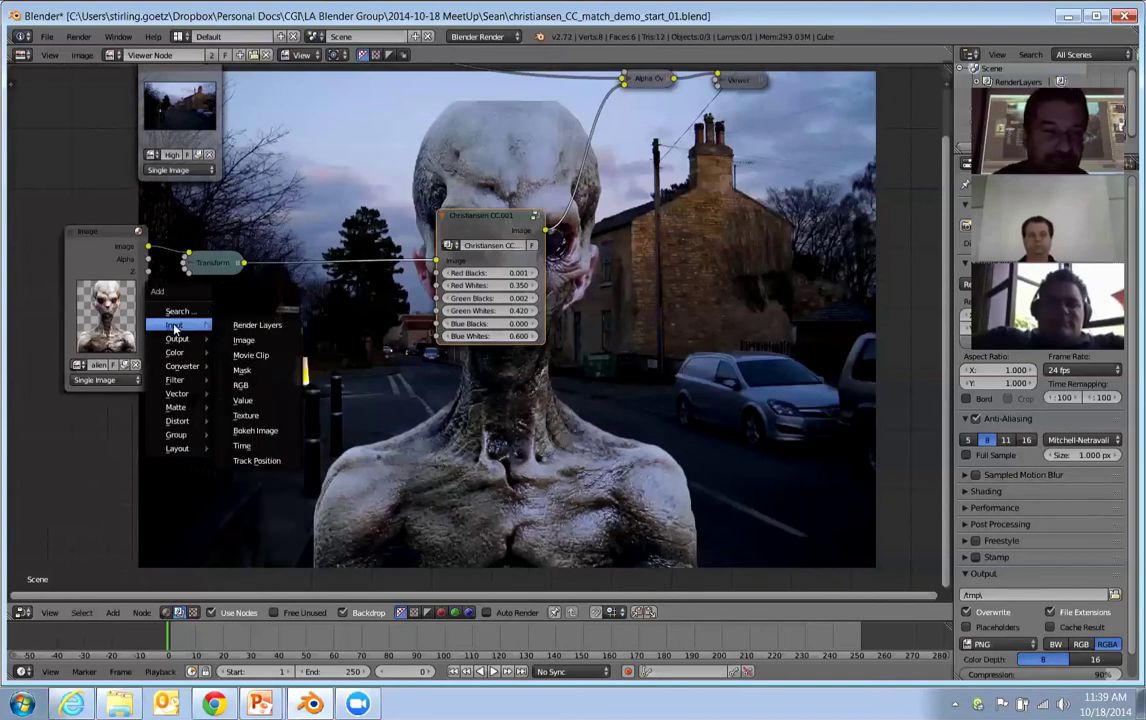
pyautogui.click(241, 386)
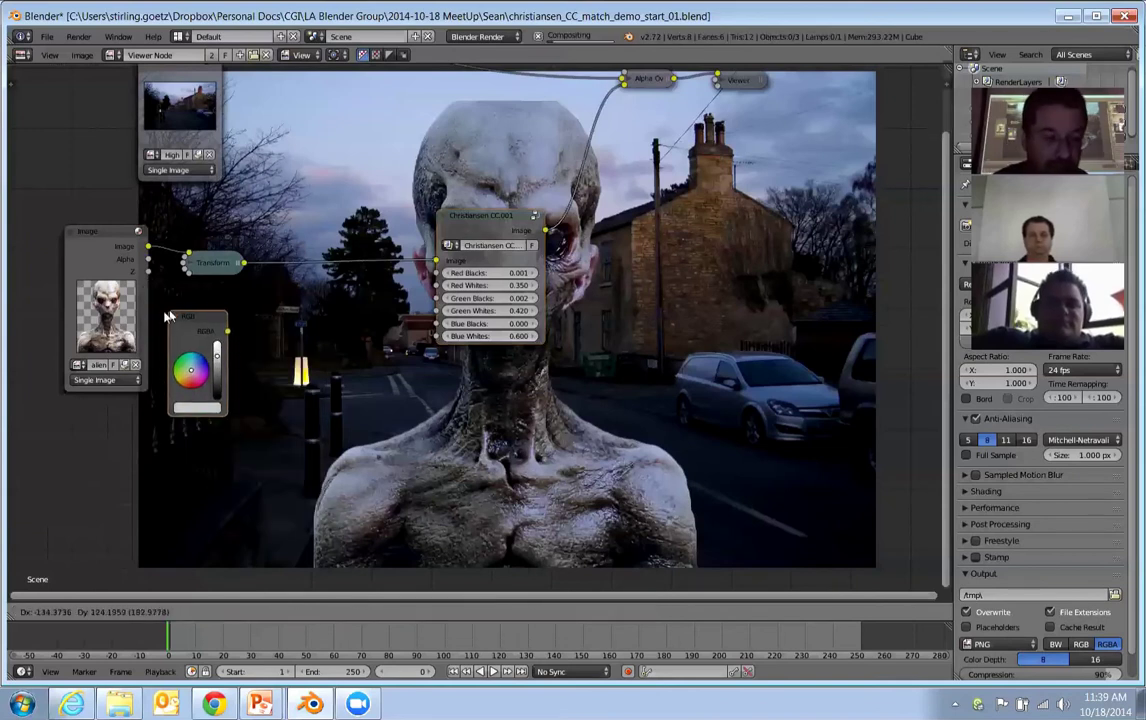
pyautogui.click(217, 370)
pyautogui.hotkey('shift', 'd')
pyautogui.click(302, 460)
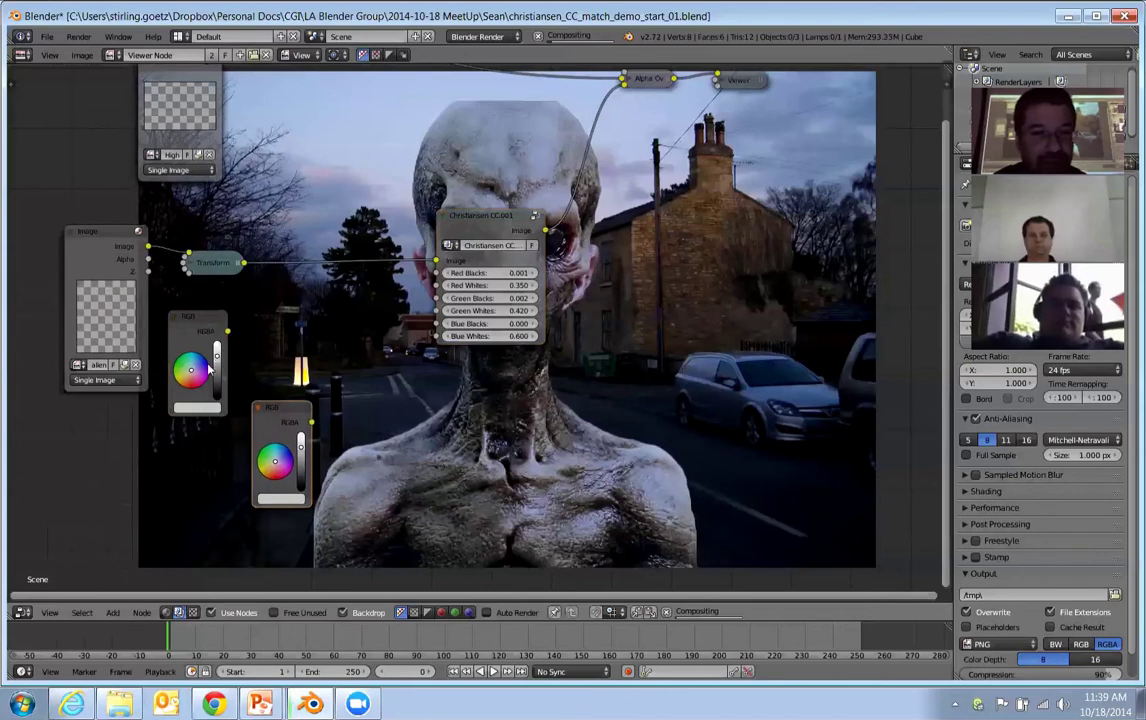
# Make one RGB node white and the other black, moving the black one below.
pyautogui.click(217, 356)
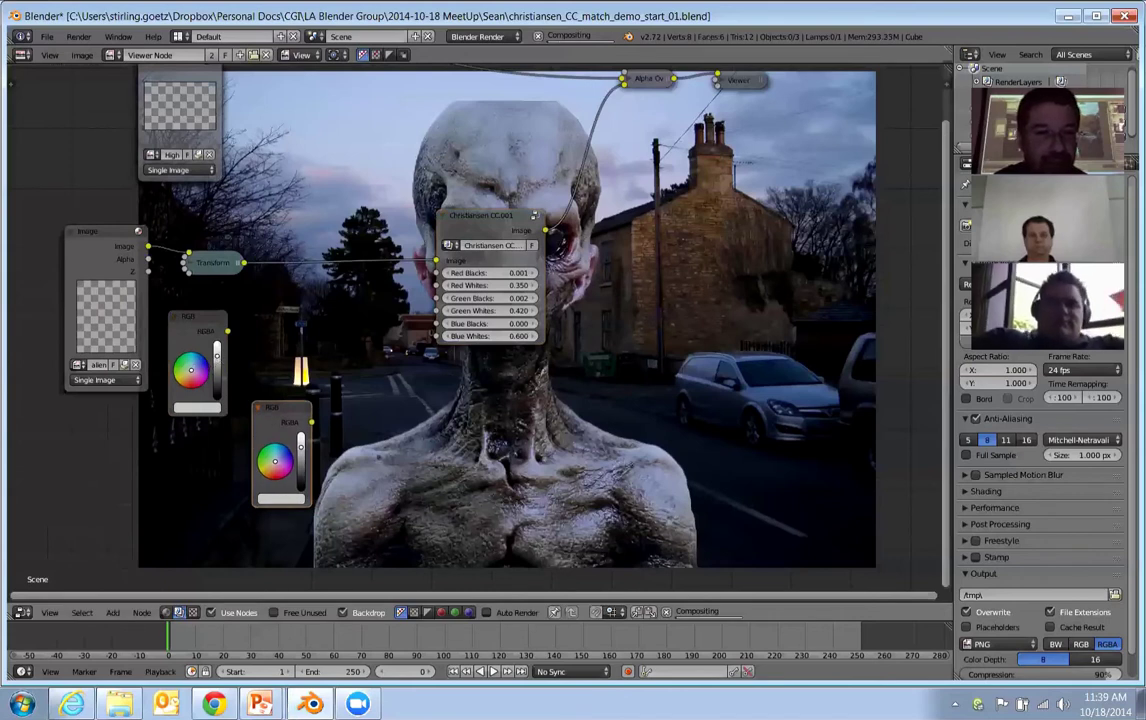
pyautogui.click(300, 476)
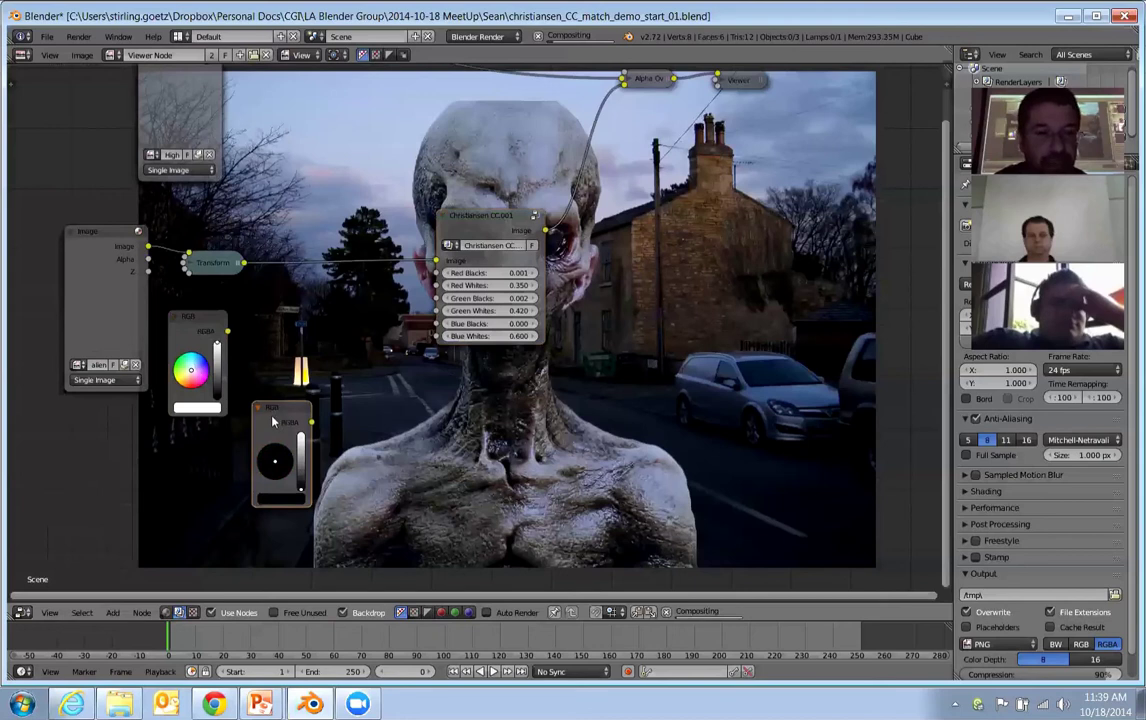
pyautogui.moveTo(269, 428); pyautogui.dragTo(201, 443)
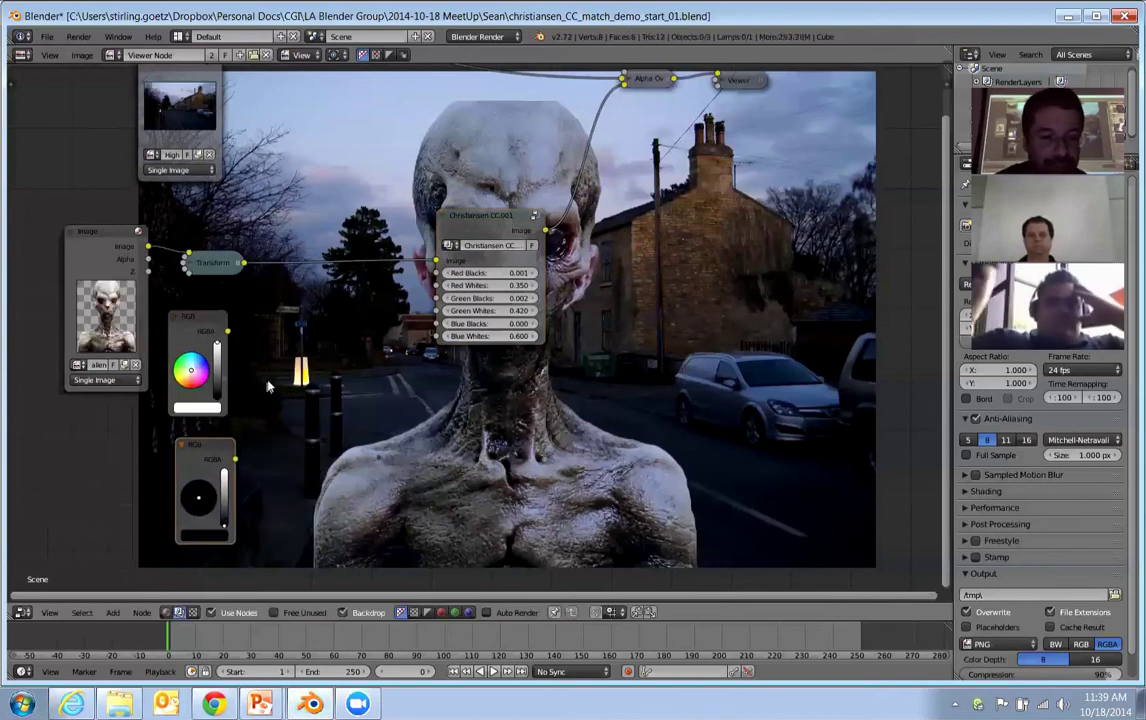
pyautogui.hotkey('shift', 'a')
pyautogui.moveTo(262, 428)
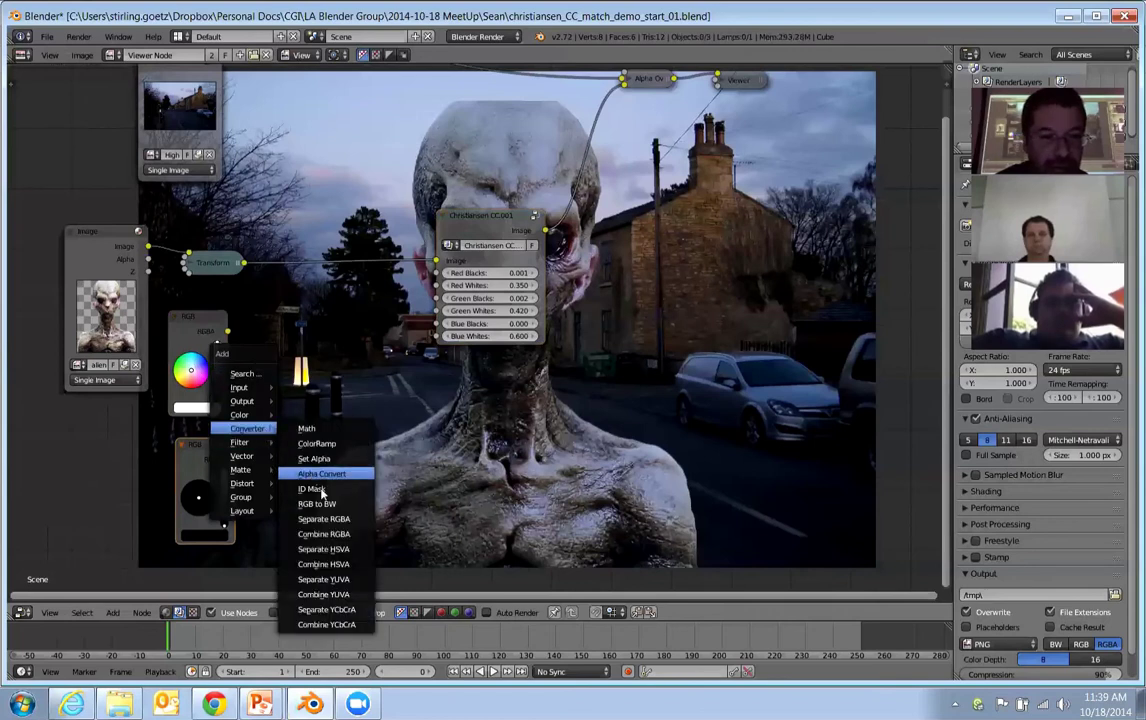
# Add a Separate RGBA node and a copy below it, linking the black RGB node to the copy.
pyautogui.click(324, 519)
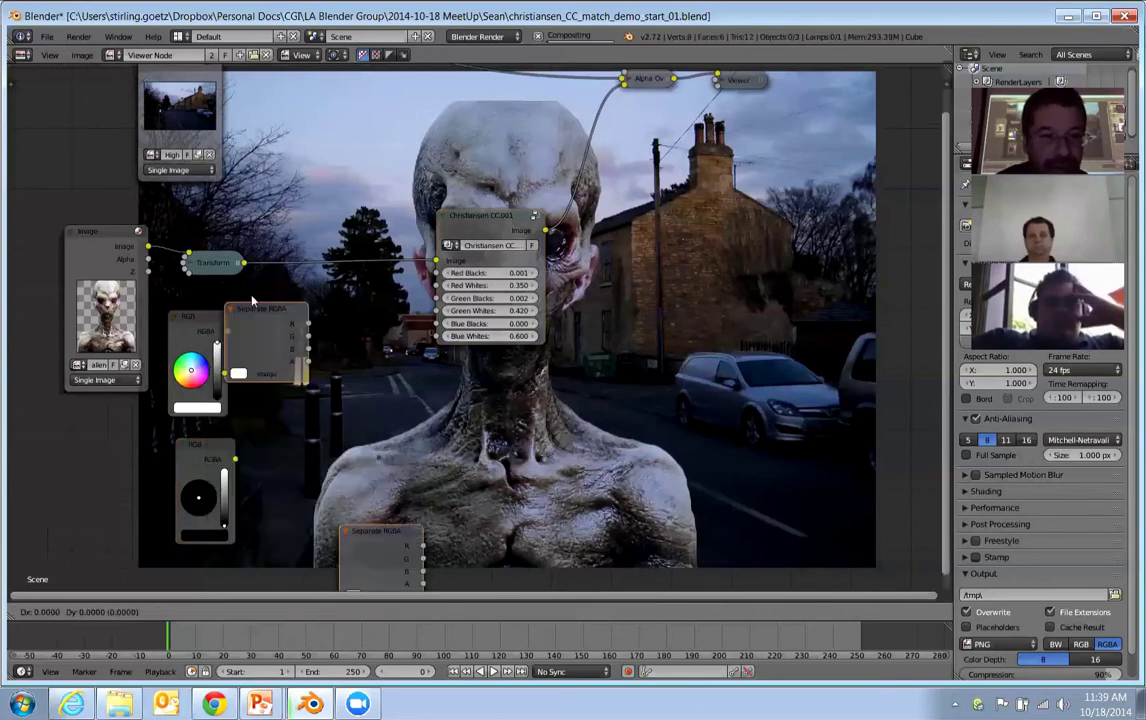
pyautogui.click(278, 318)
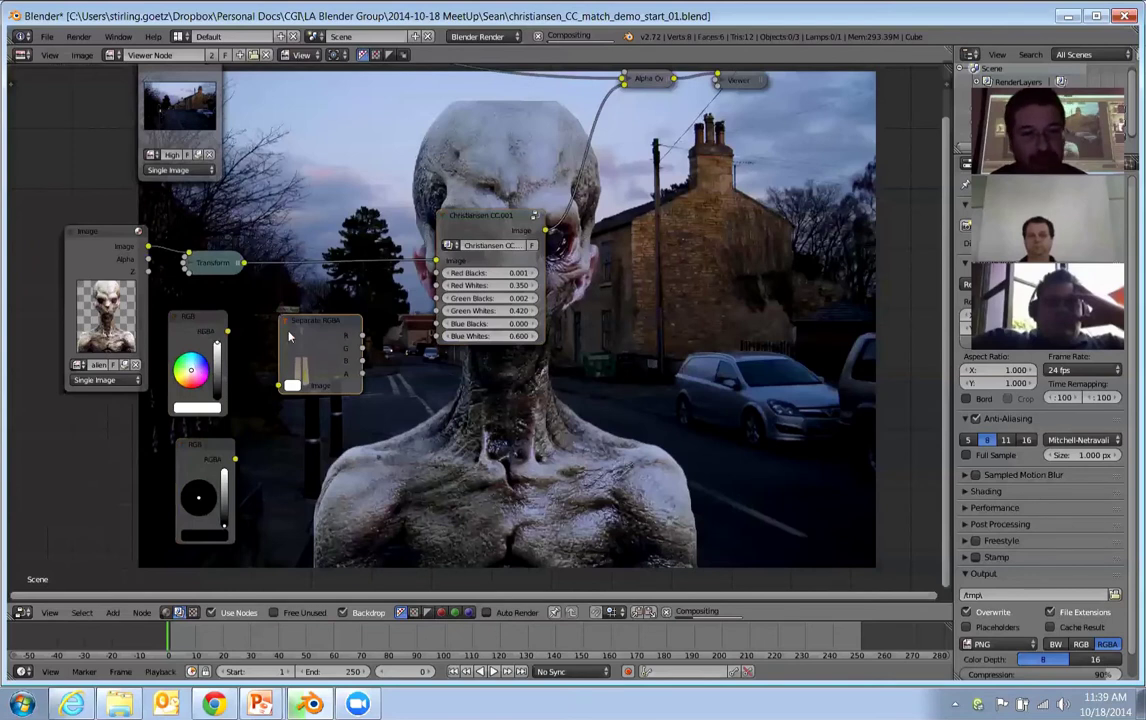
pyautogui.hotkey('shift', 'd')
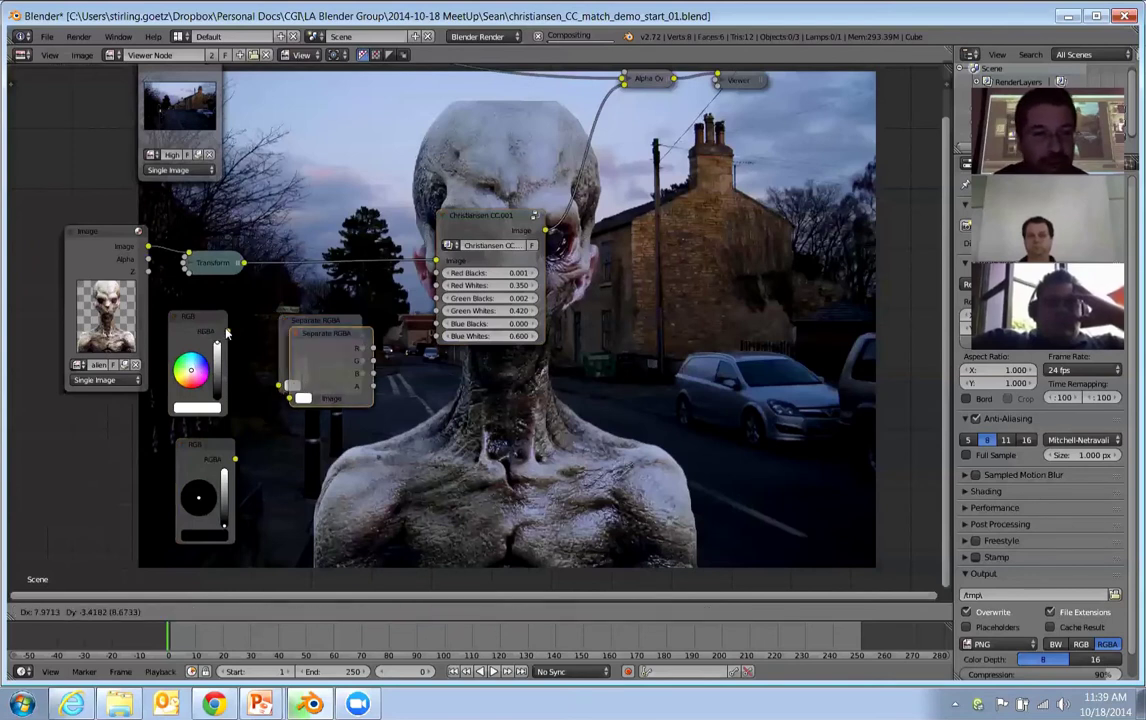
pyautogui.click(280, 488)
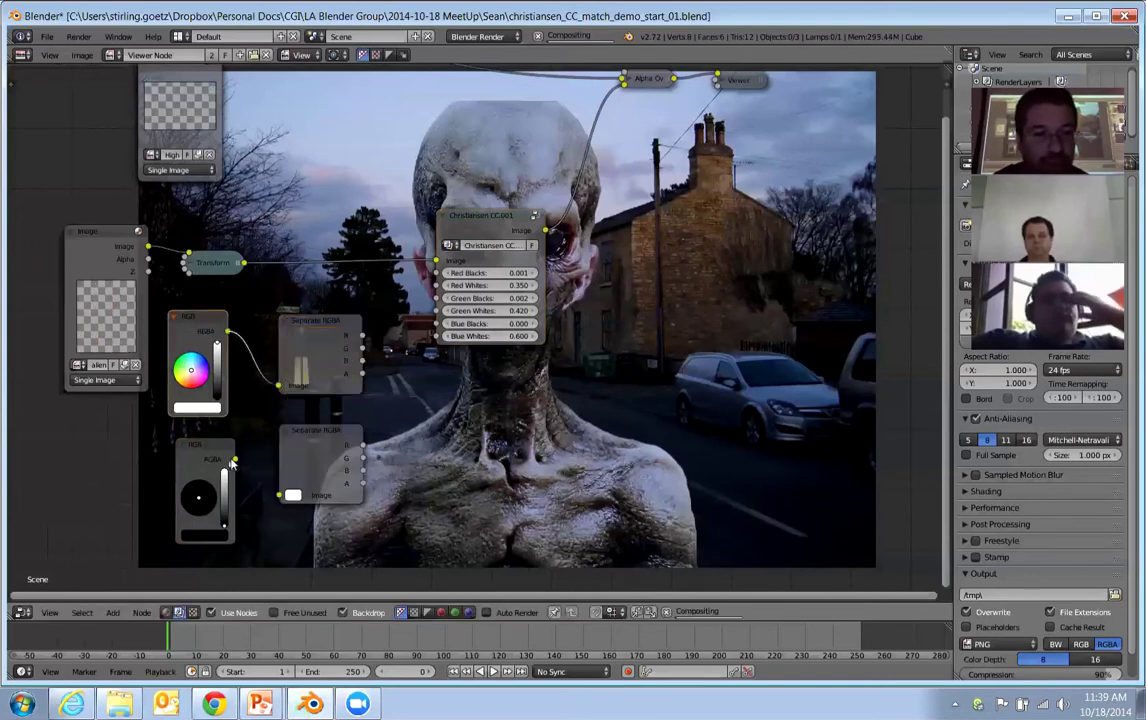
pyautogui.moveTo(235, 459); pyautogui.dragTo(286, 494)
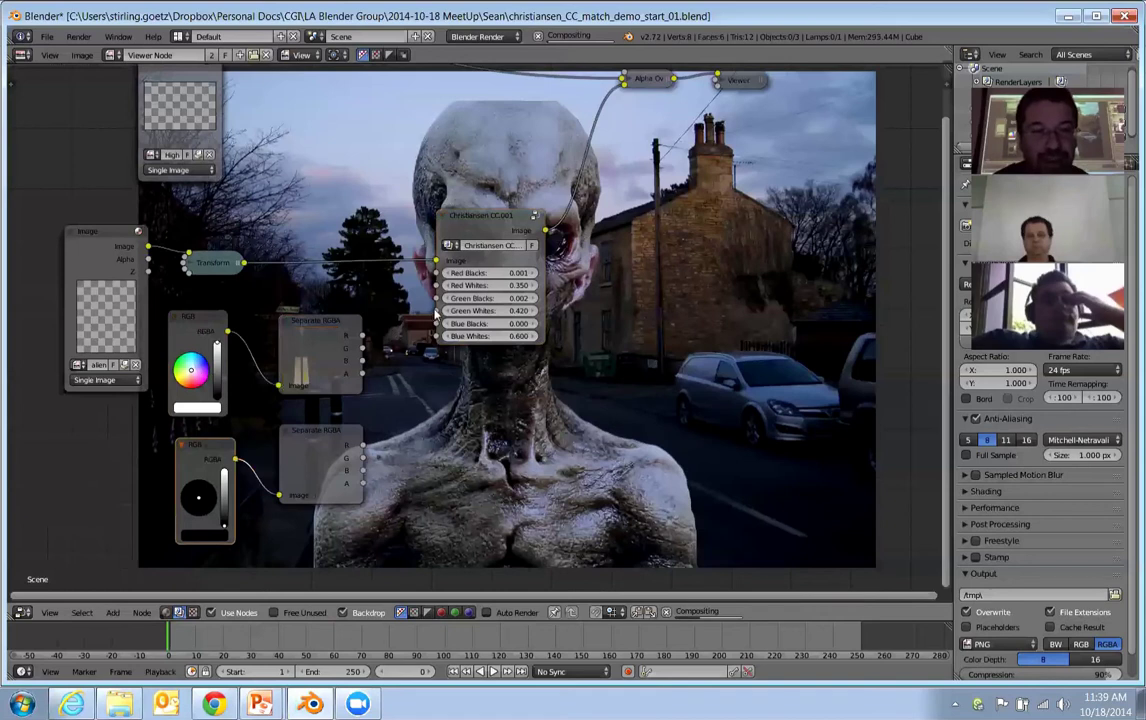
# Connect the Separate RGBA R, G, B outputs to the CC node's Whites and Blacks sockets.
pyautogui.moveTo(435, 314); pyautogui.dragTo(352, 450)
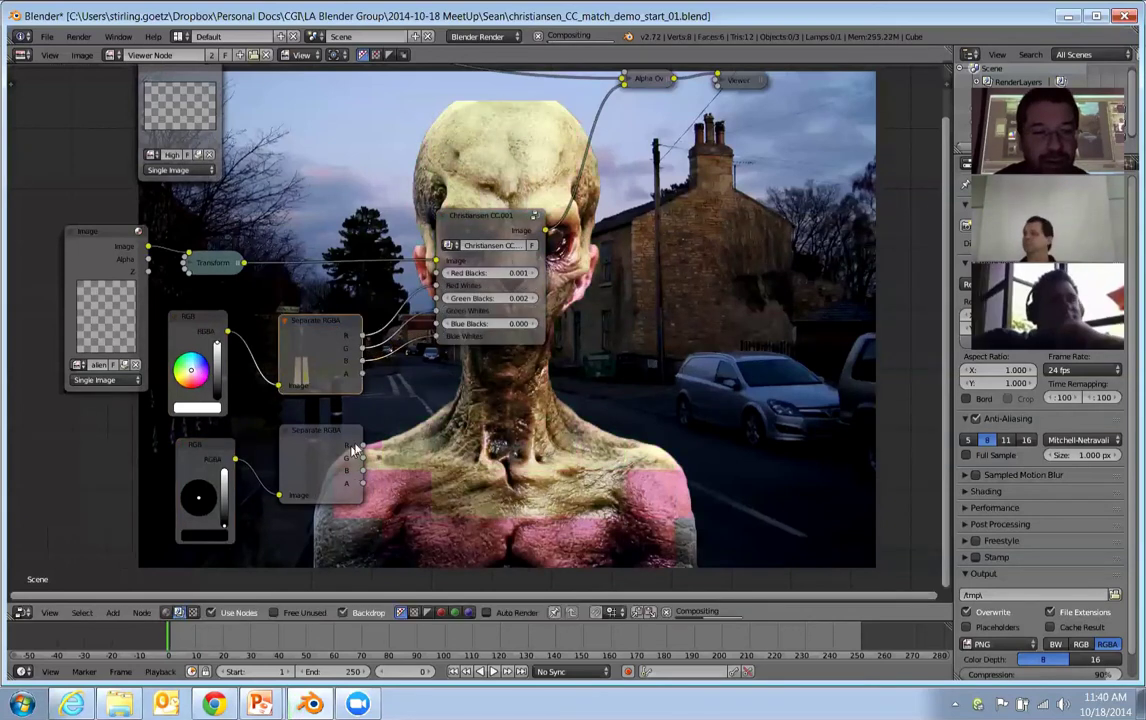
pyautogui.press('g')
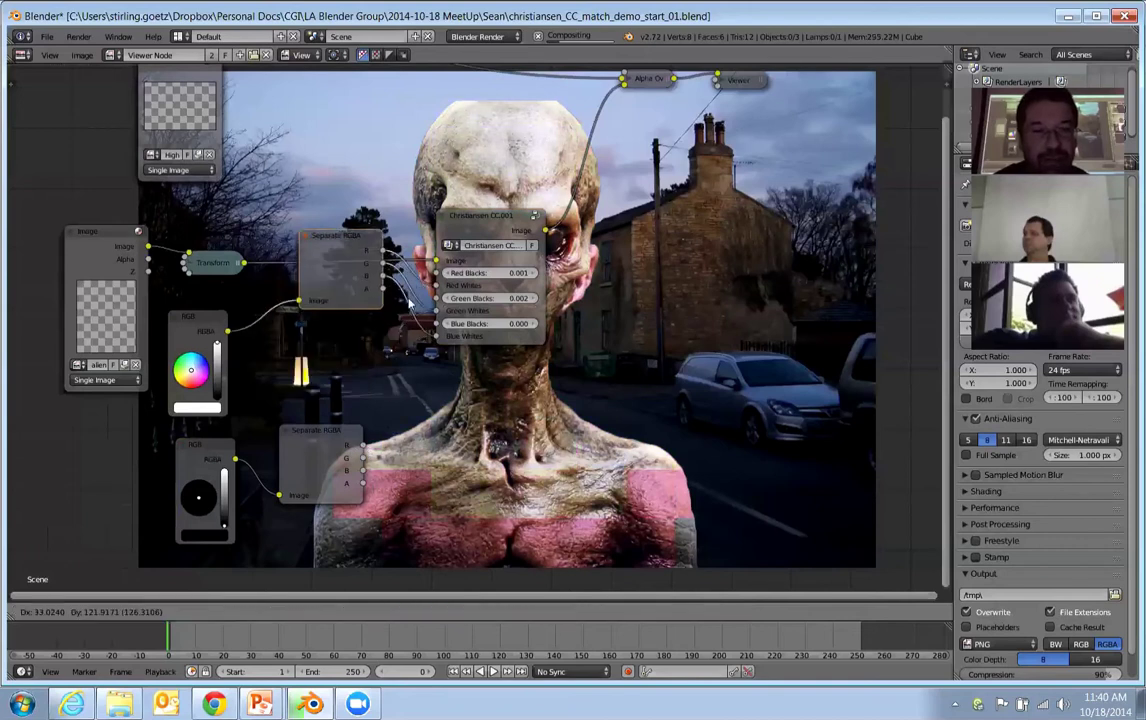
pyautogui.click(372, 414)
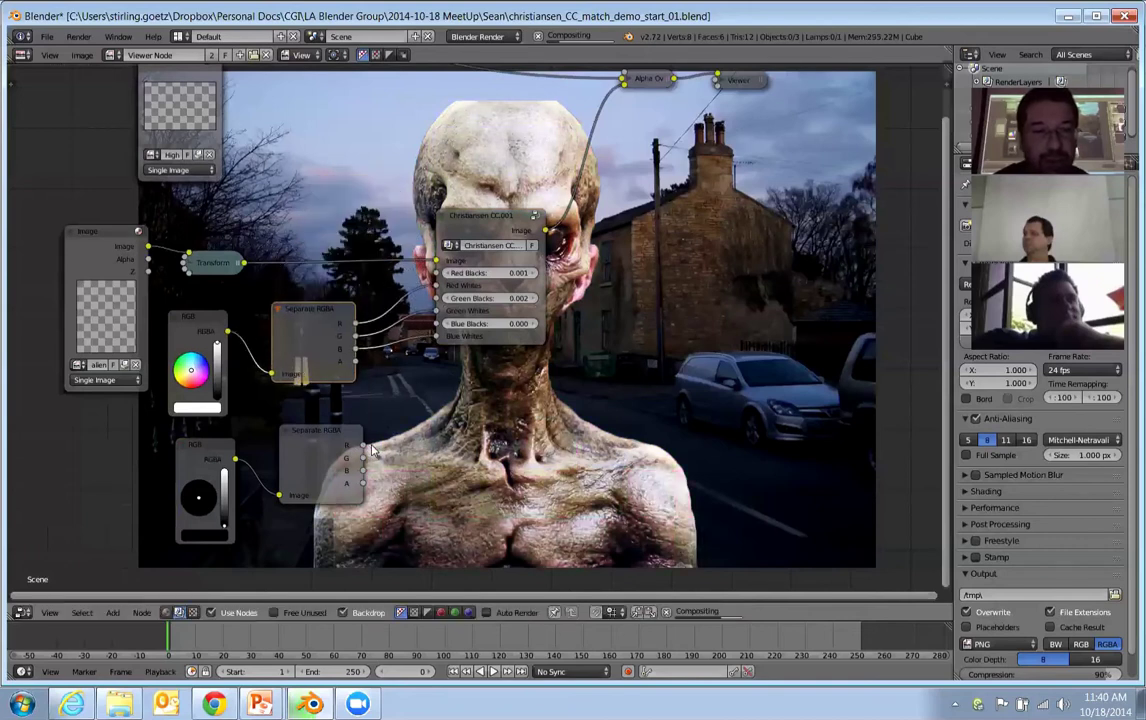
pyautogui.moveTo(363, 445); pyautogui.dragTo(437, 273)
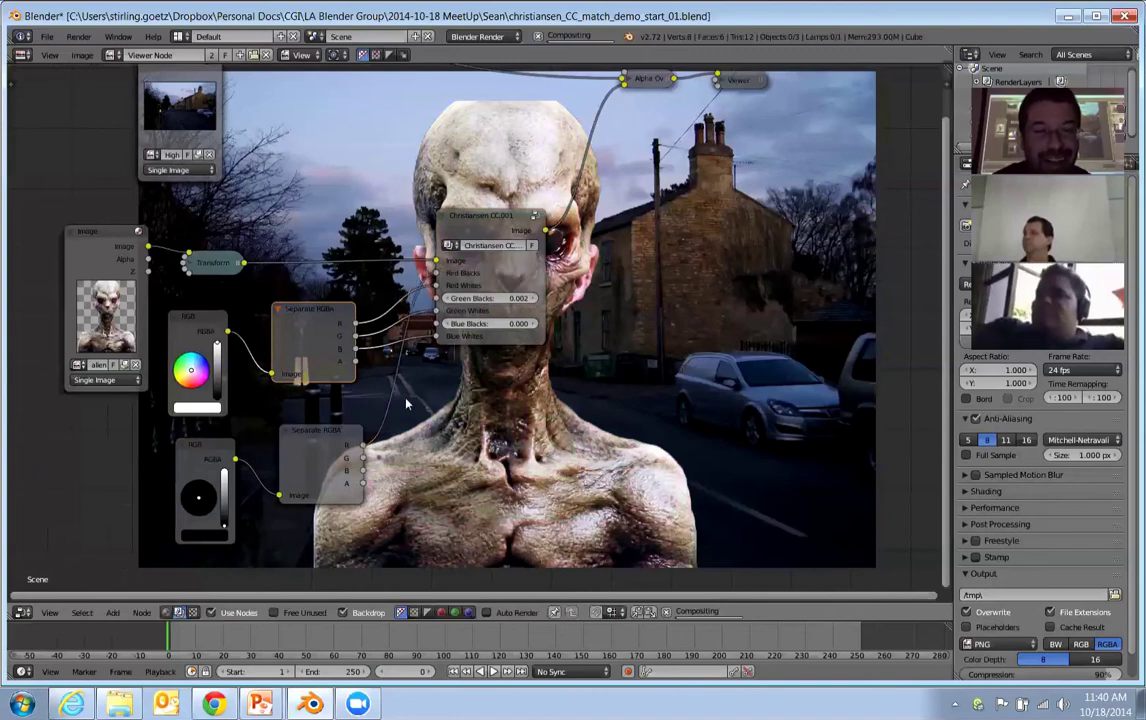
pyautogui.moveTo(364, 457); pyautogui.dragTo(436, 285)
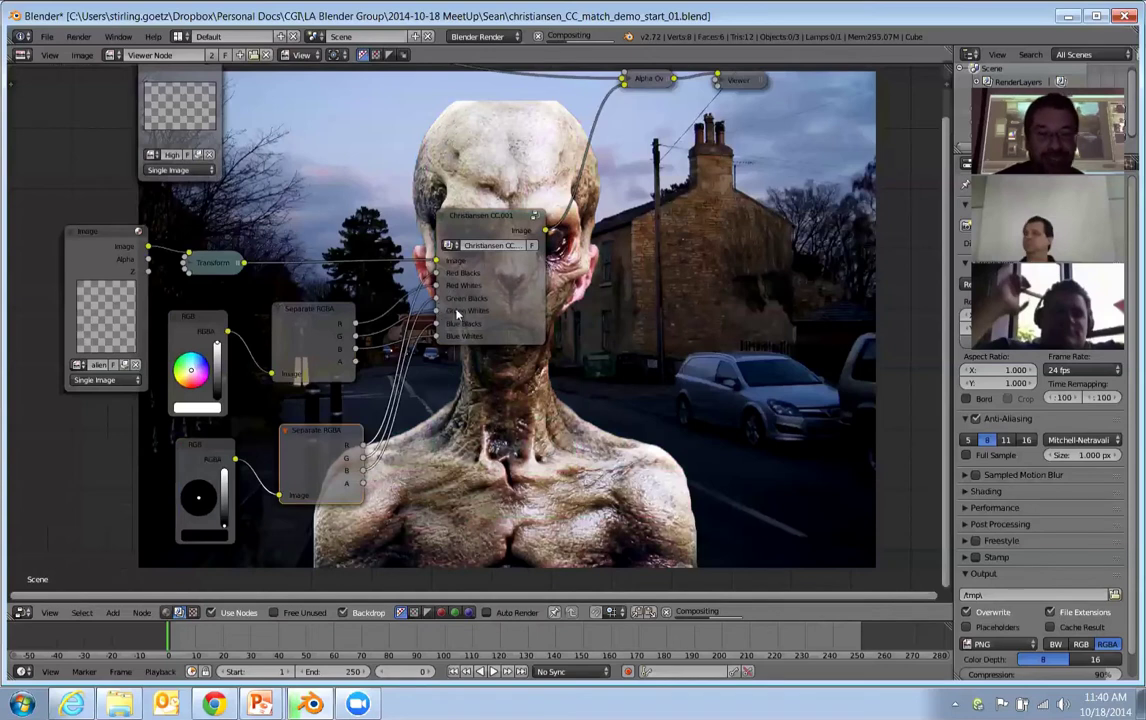
pyautogui.moveTo(457, 316); pyautogui.dragTo(414, 316, button='middle')
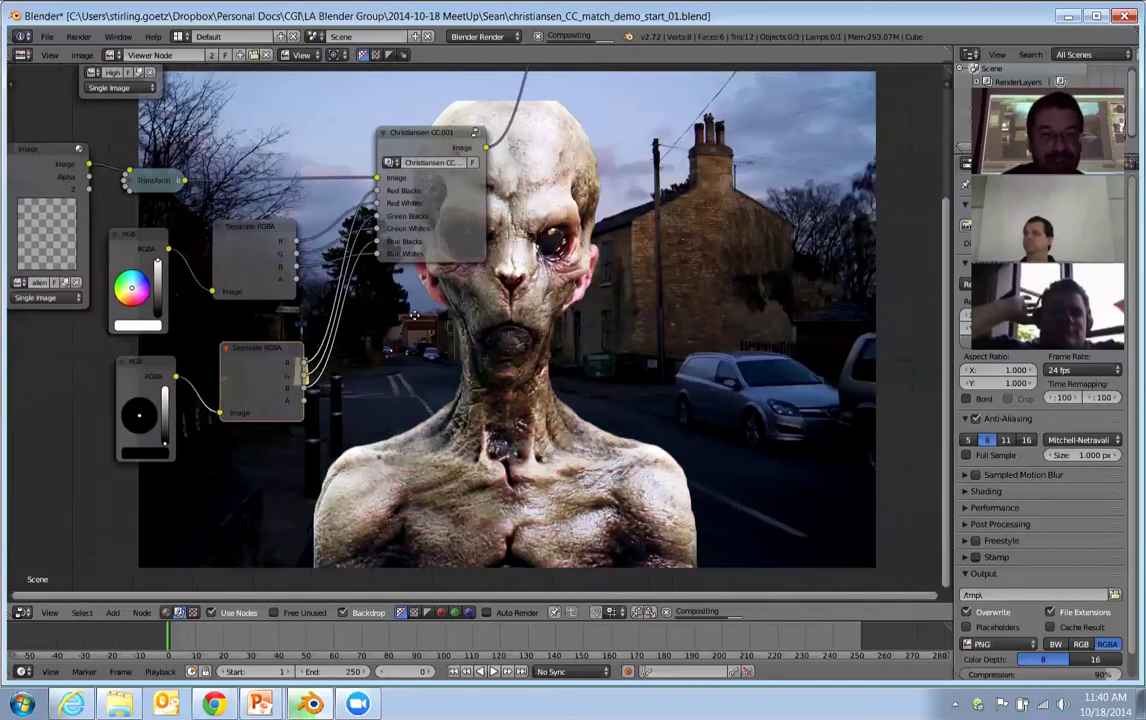
# Enlarge the whites RGB node and pick a new blacks colour on the dark RGB node.
pyautogui.scroll(1, 414, 316)
pyautogui.scroll(1, 106, 268)
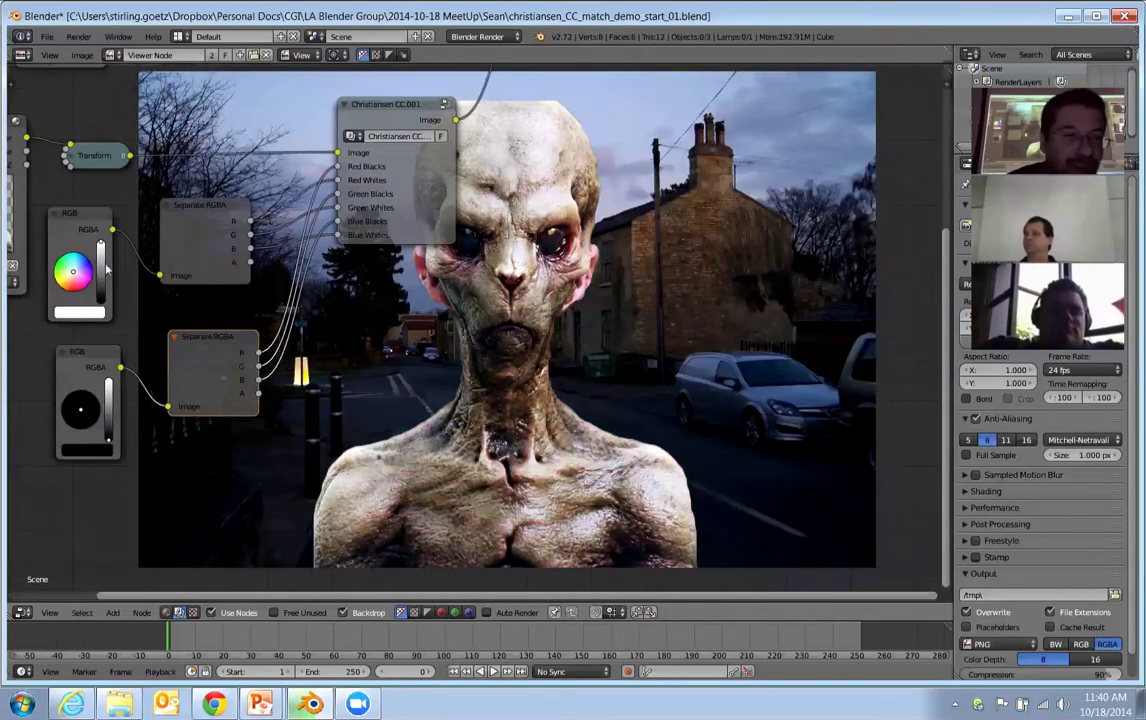
pyautogui.moveTo(106, 268)
pyautogui.mouseDown()
pyautogui.moveTo(147, 268)
pyautogui.moveTo(97, 264)
pyautogui.mouseUp()
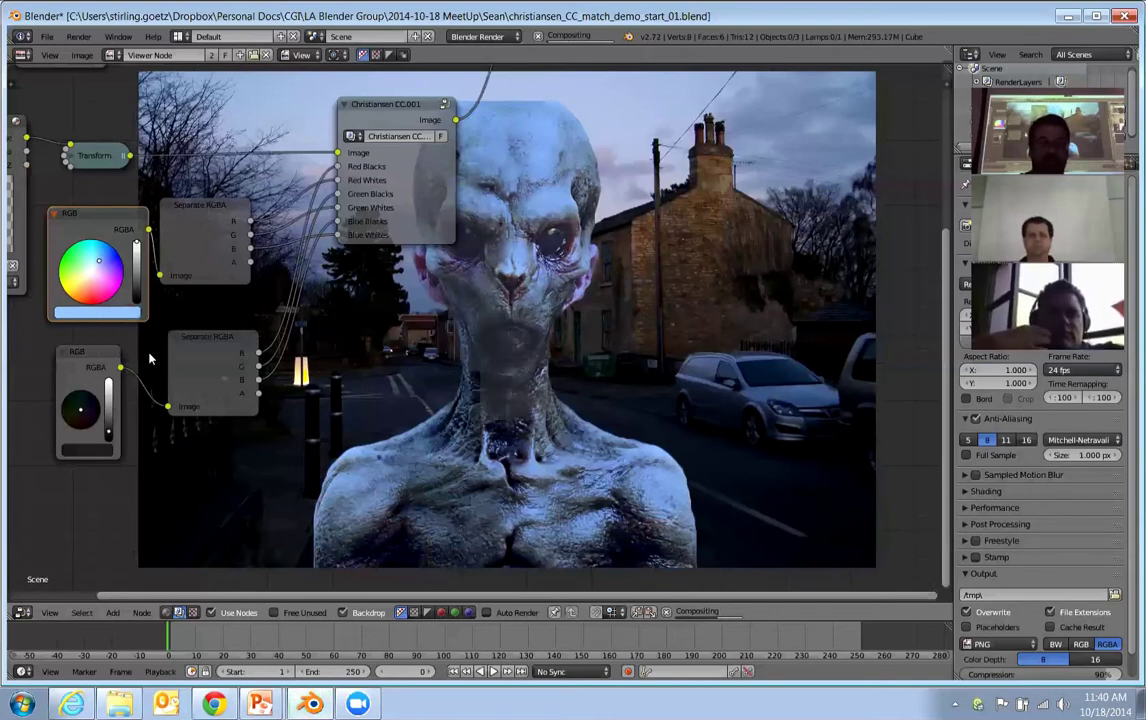
pyautogui.click(84, 413)
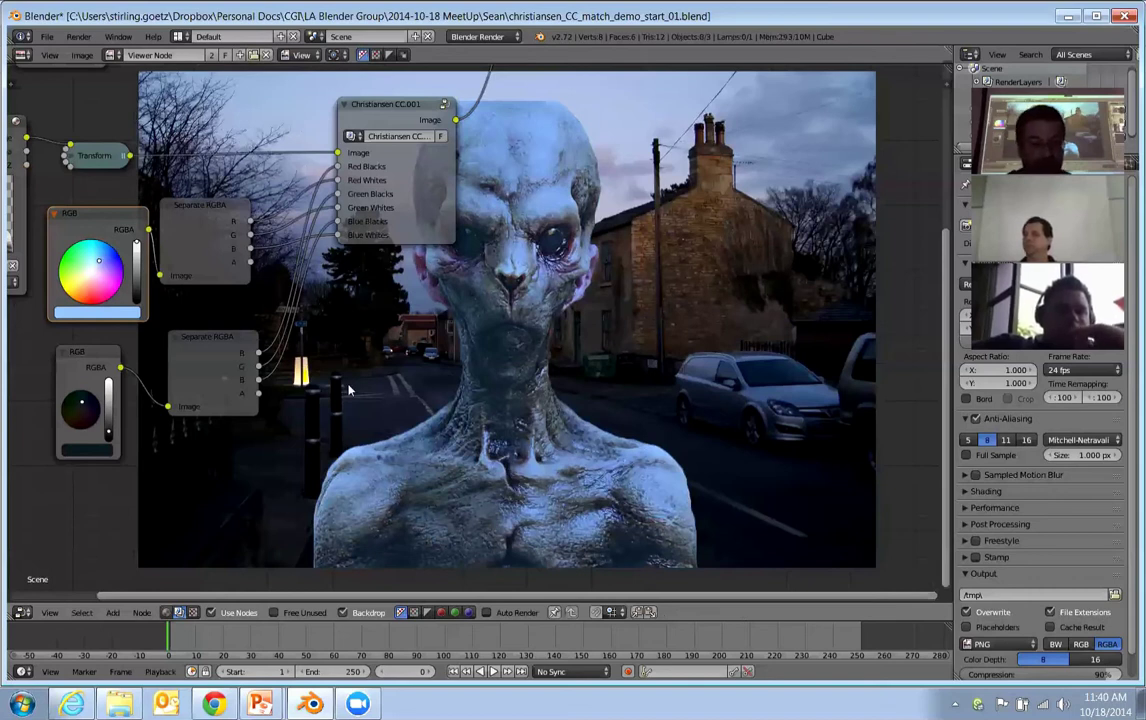
# Add a Color Correction node from the Color category to the compositing graph.
pyautogui.hotkey('shift', 'a')
pyautogui.moveTo(476, 362)
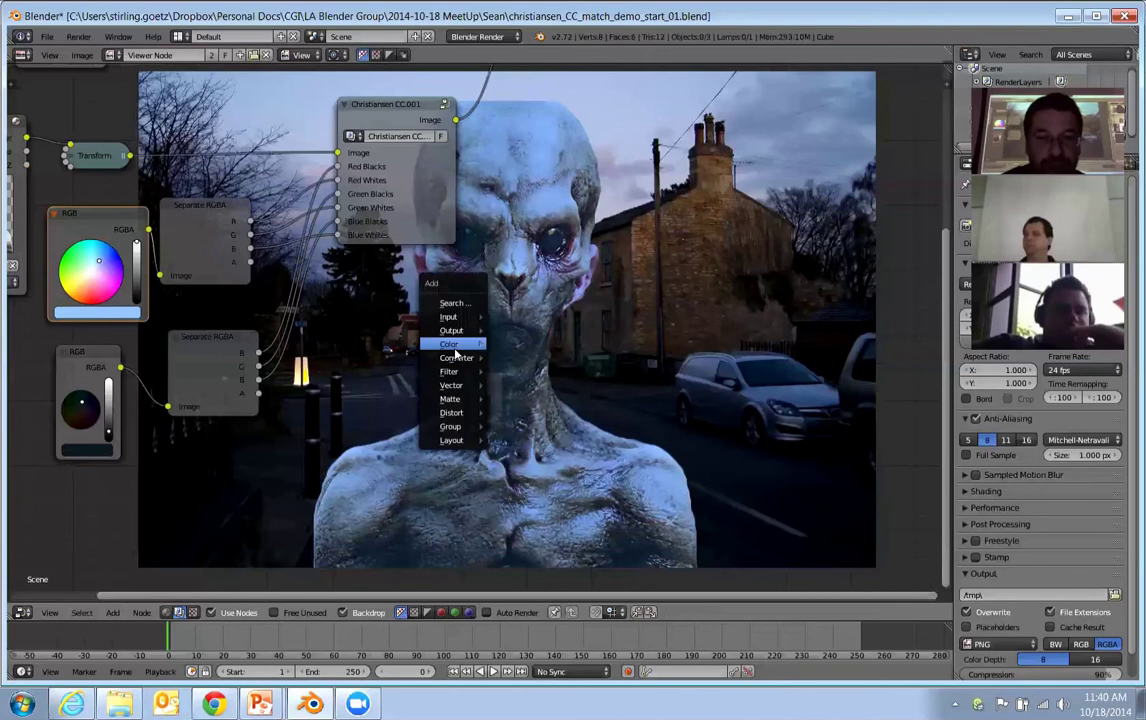
pyautogui.moveTo(452, 344)
pyautogui.click(545, 482)
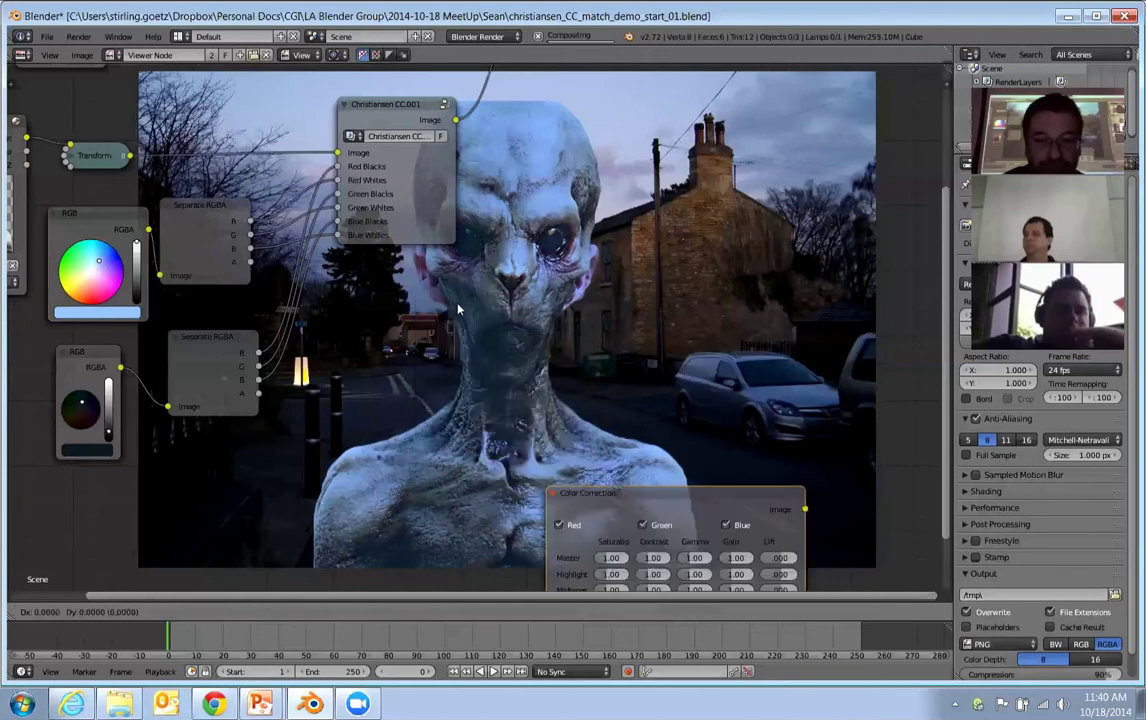
pyautogui.click(627, 362)
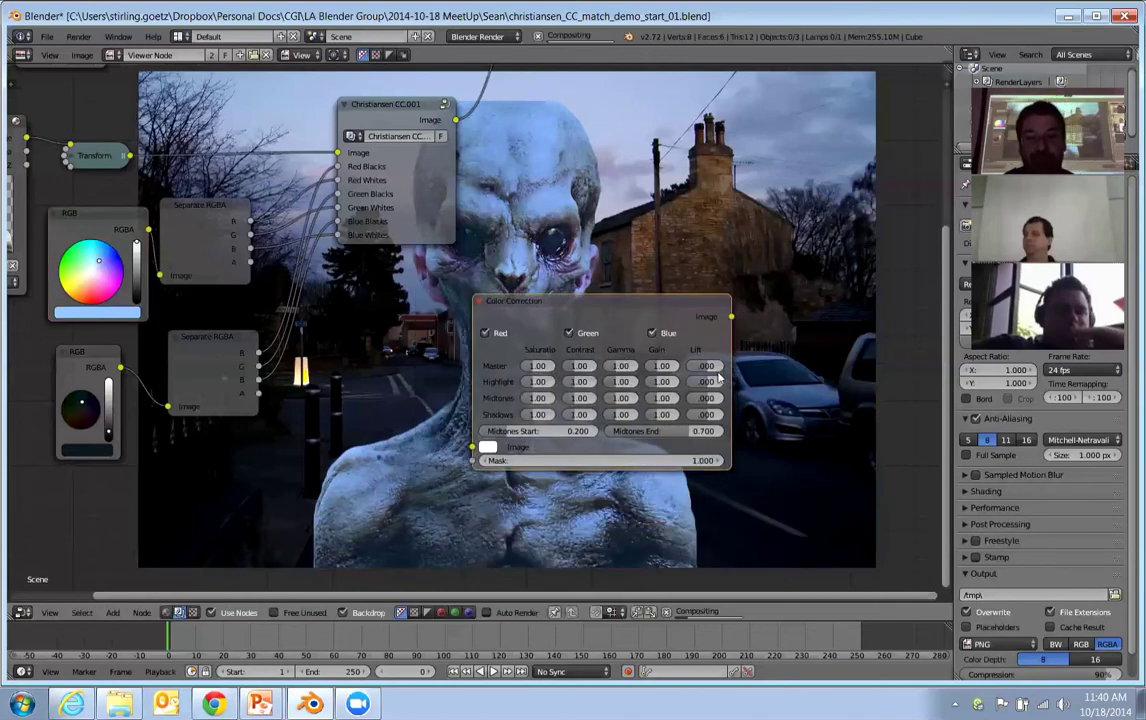
# Widen the Color Correction node and move it below the RGB colour nodes.
pyautogui.moveTo(730, 366); pyautogui.dragTo(812, 366)
pyautogui.moveTo(689, 306); pyautogui.dragTo(626, 322)
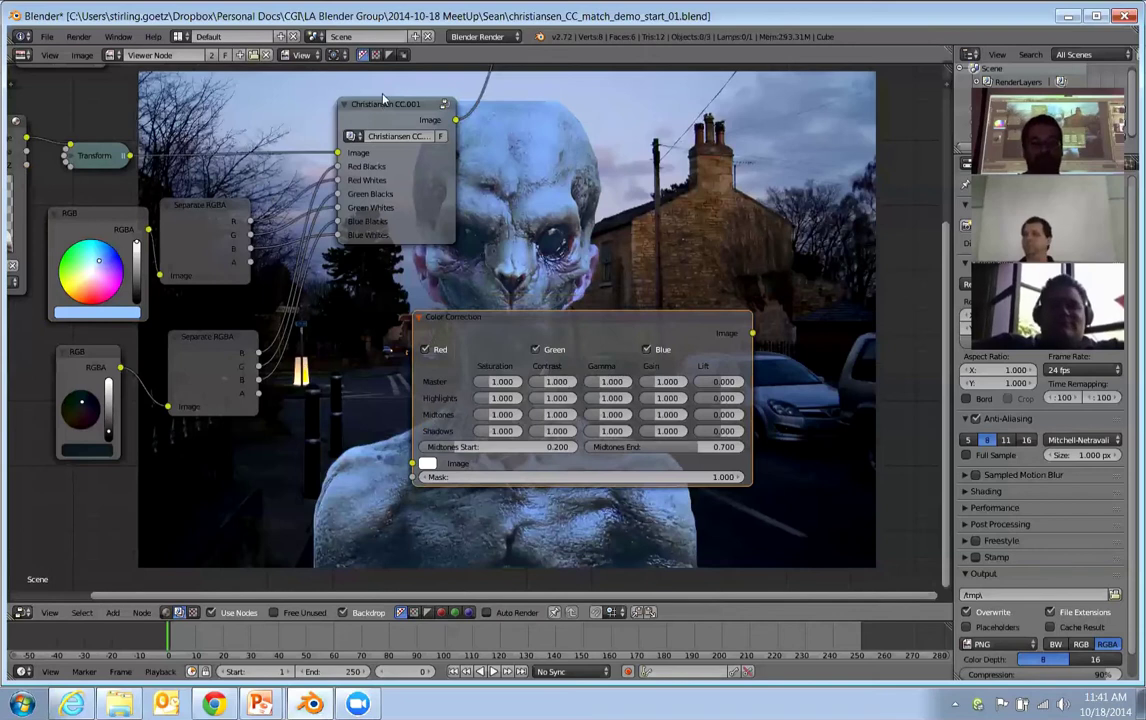
pyautogui.moveTo(649, 327); pyautogui.dragTo(434, 494)
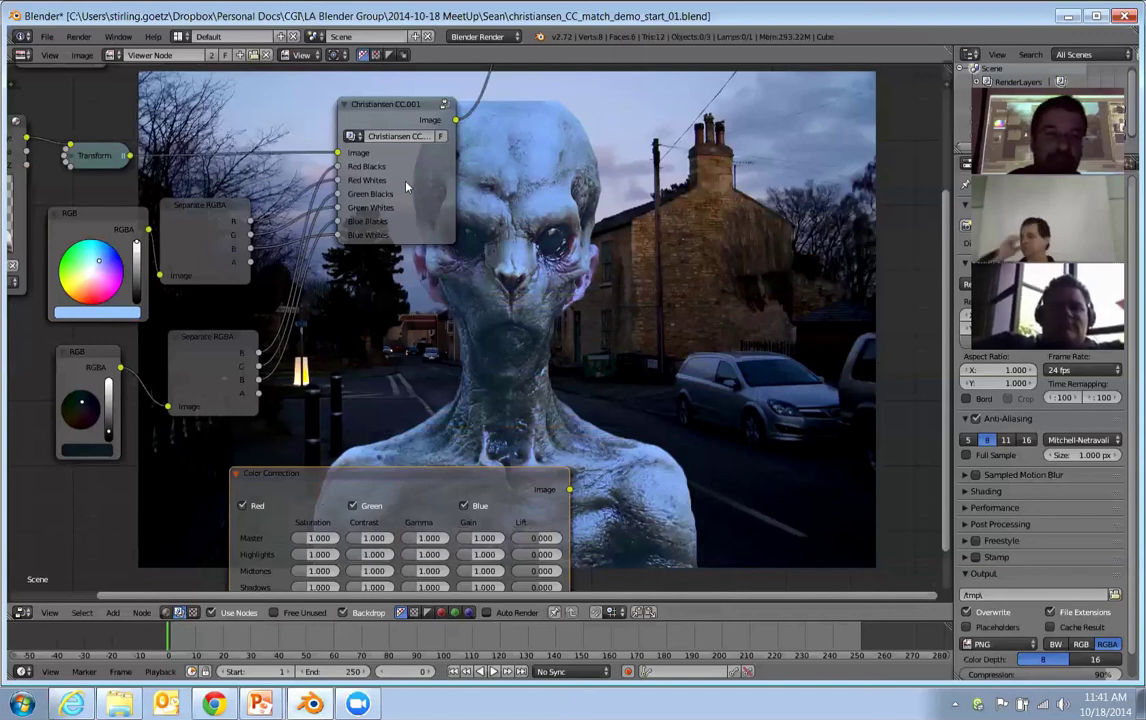
pyautogui.click(406, 106)
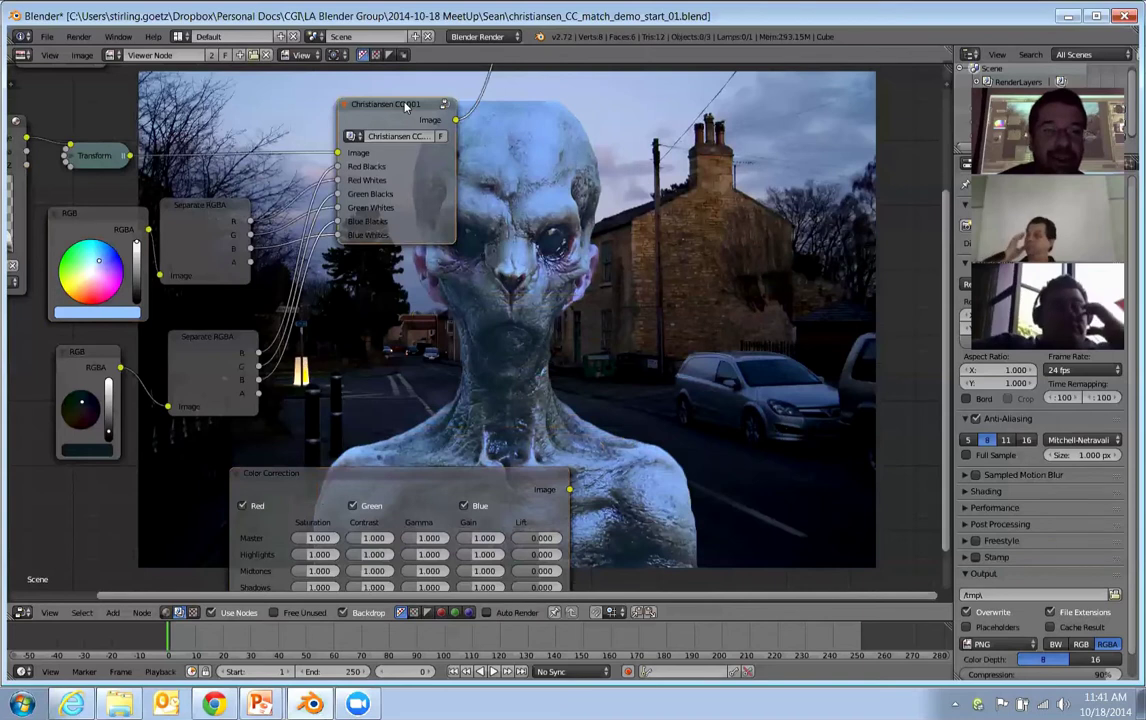
pyautogui.press('Tab')
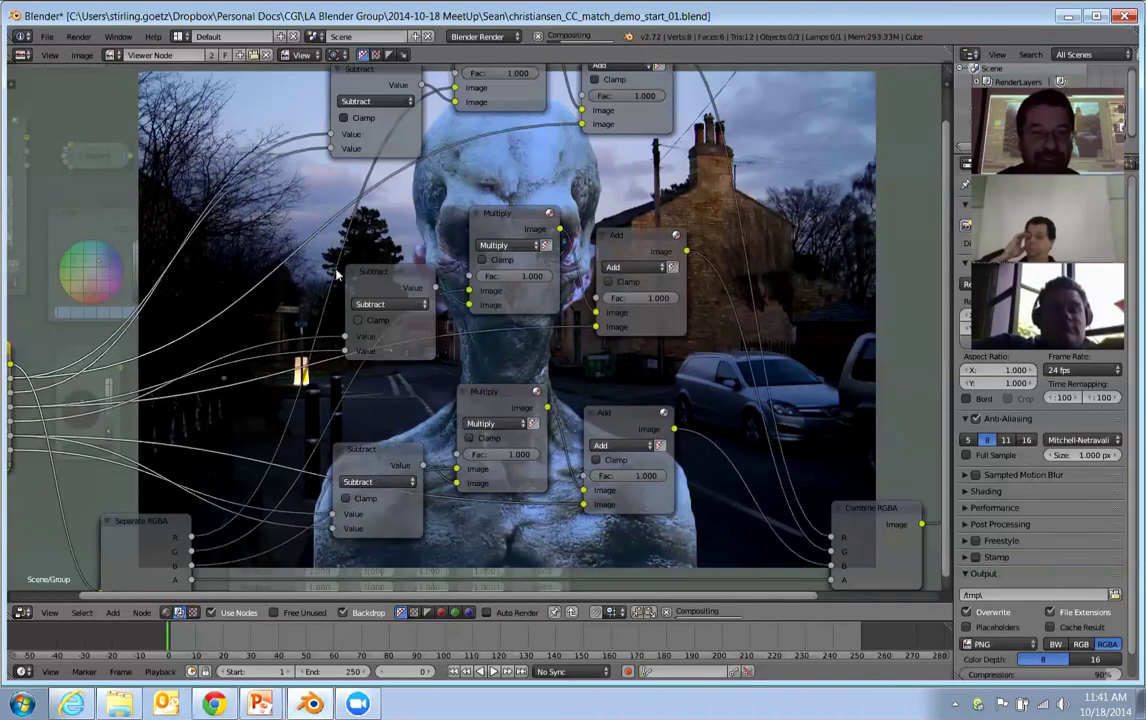
pyautogui.scroll(-1, 350, 262)
pyautogui.scroll(-1, 366, 272)
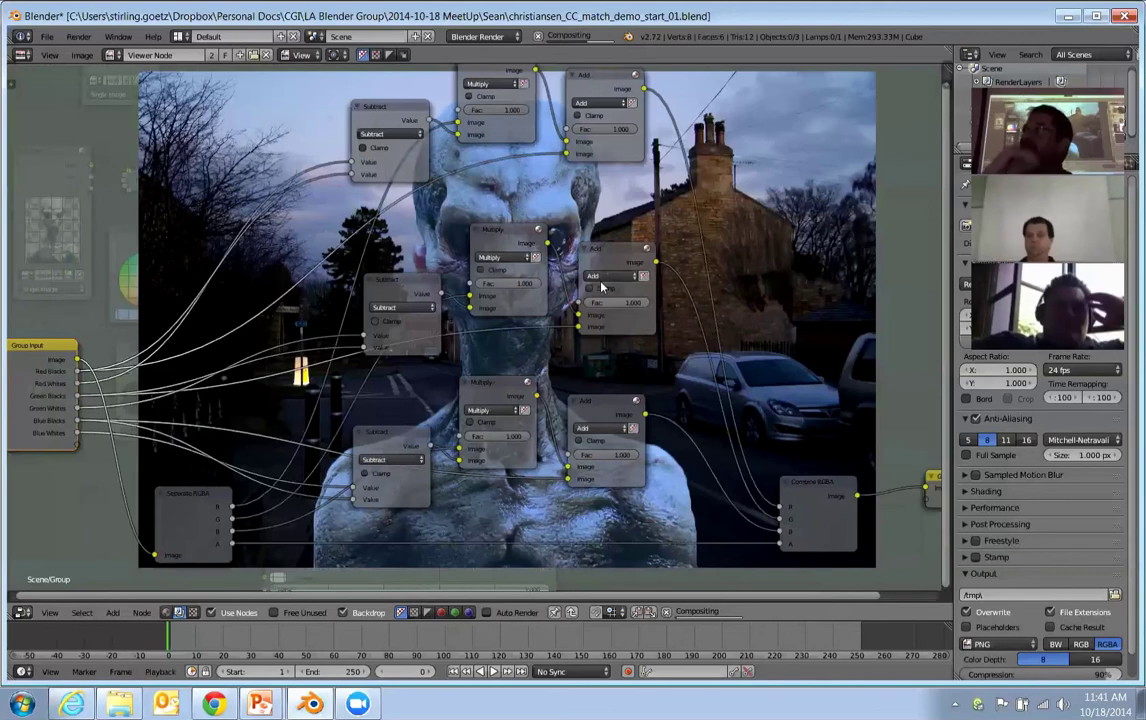
pyautogui.press('Tab')
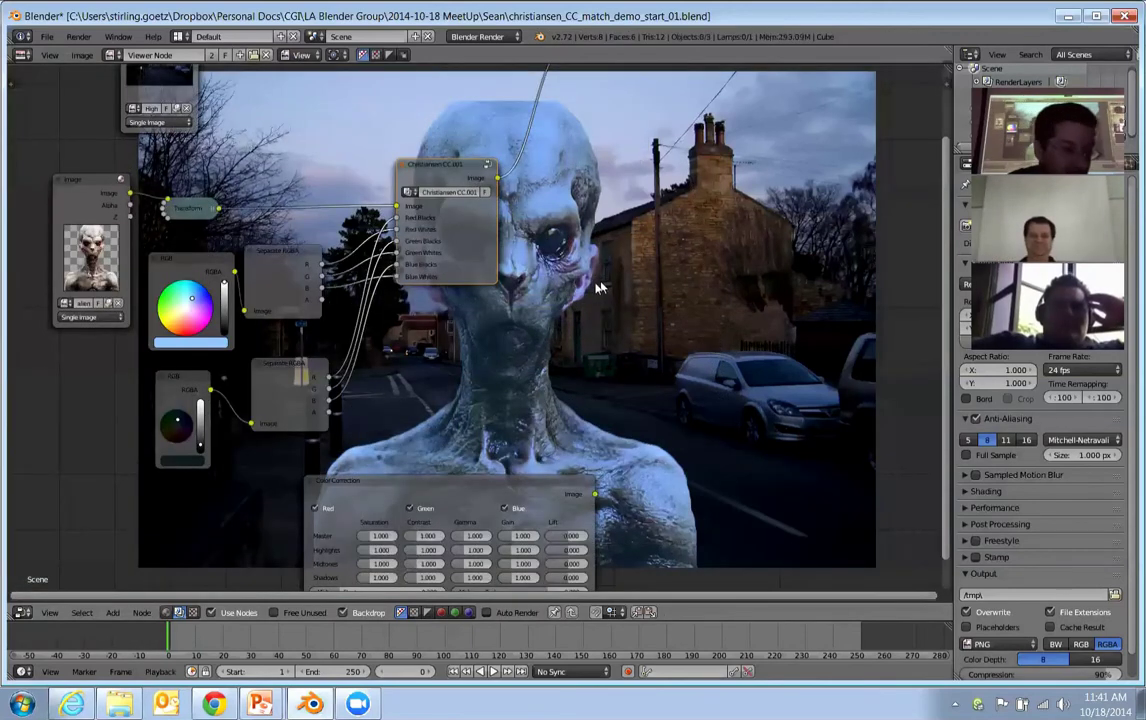
pyautogui.moveTo(617, 294); pyautogui.dragTo(510, 292, button='middle')
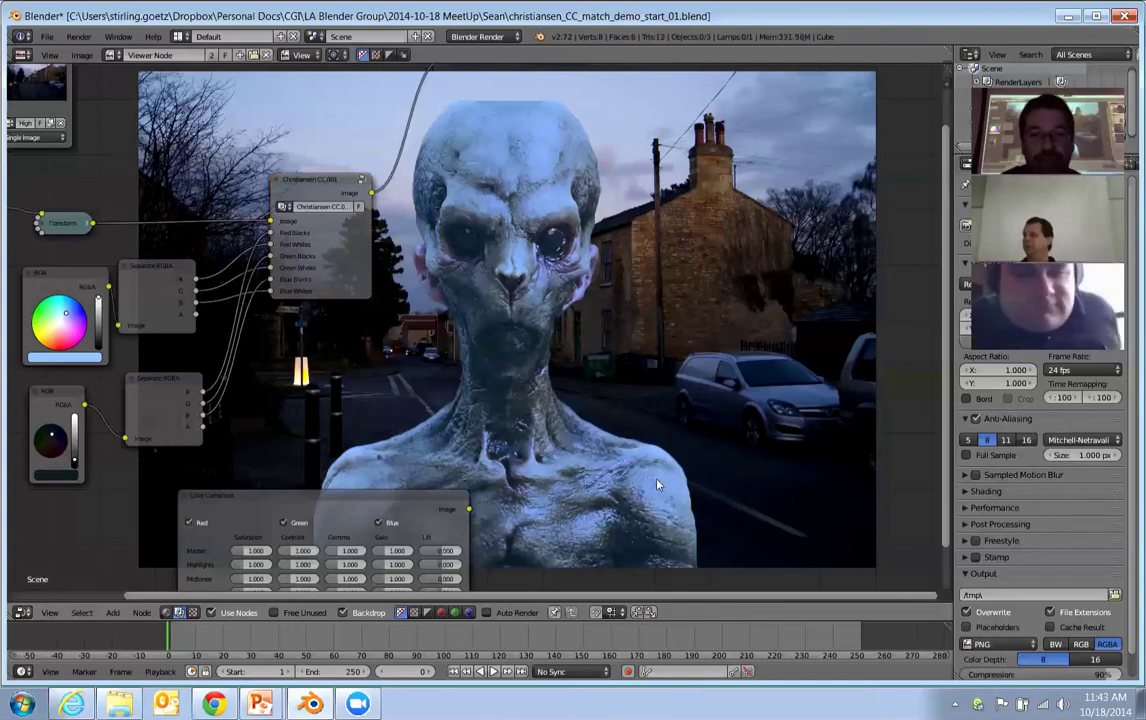
# Hide the backdrop and split off an upper UV/Image Editor showing the Viewer Node.
pyautogui.click(342, 613)
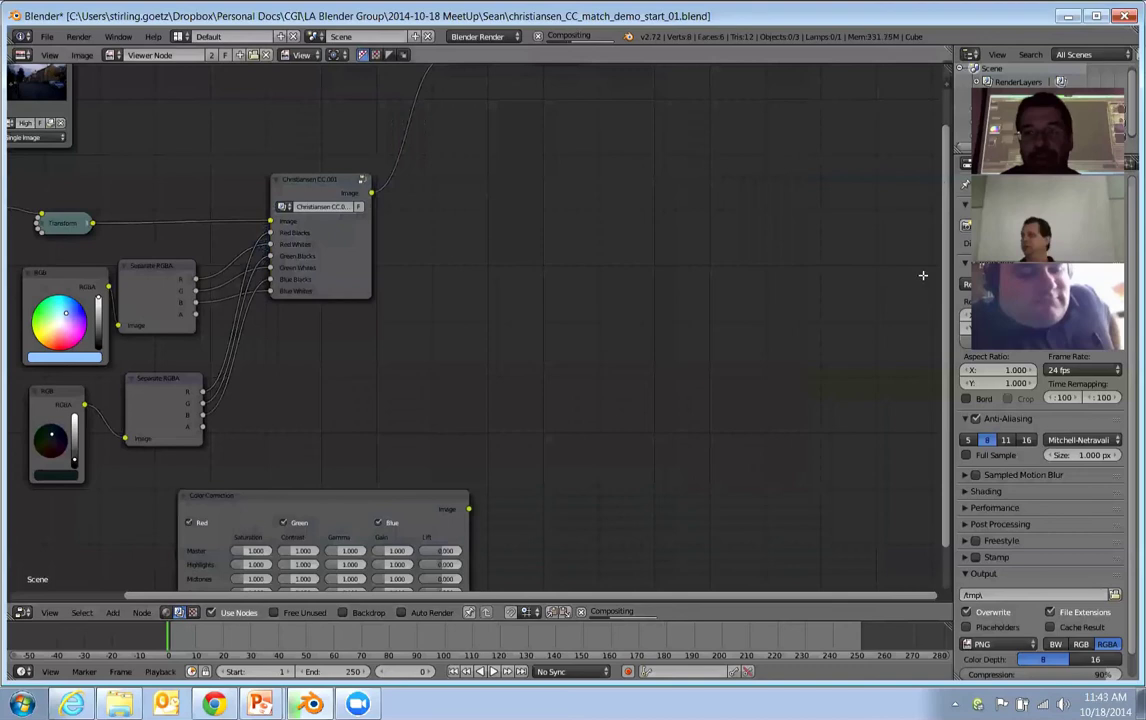
pyautogui.moveTo(923, 275); pyautogui.dragTo(446, 322)
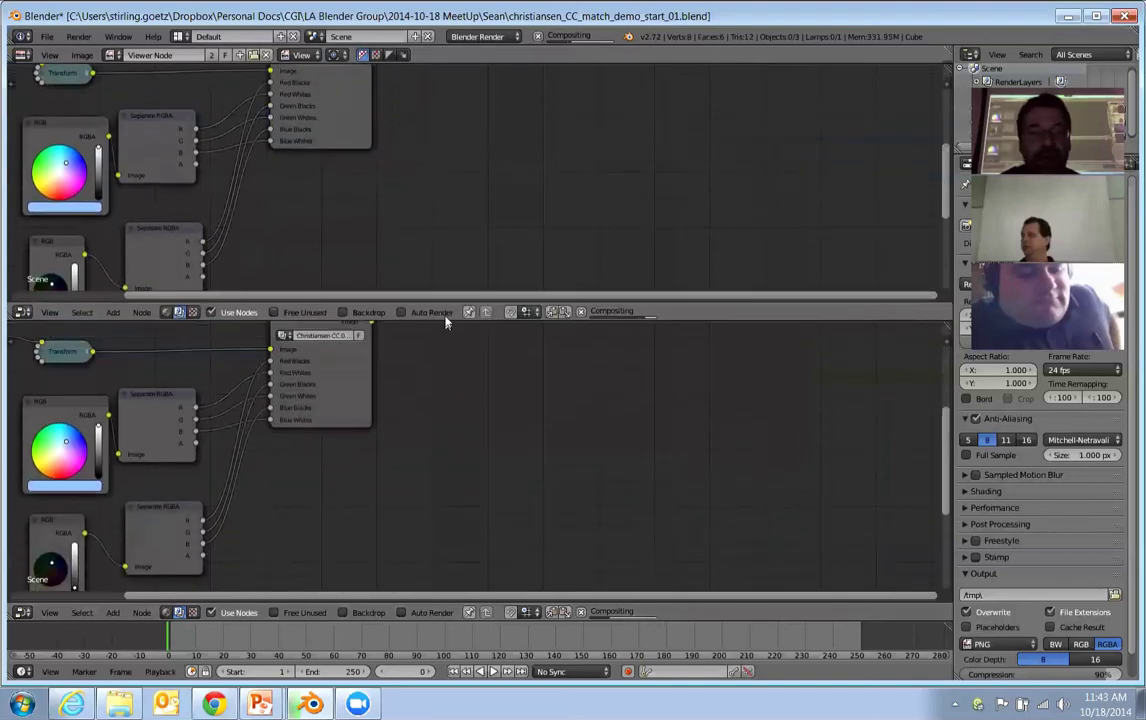
pyautogui.click(22, 312)
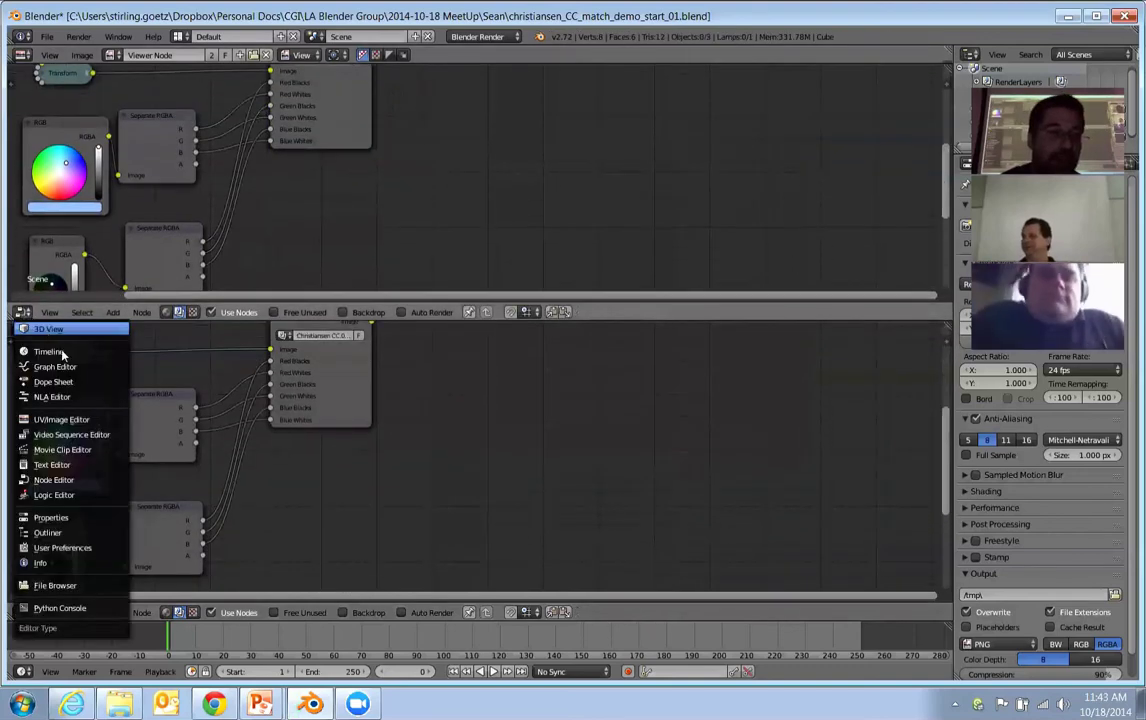
pyautogui.click(55, 419)
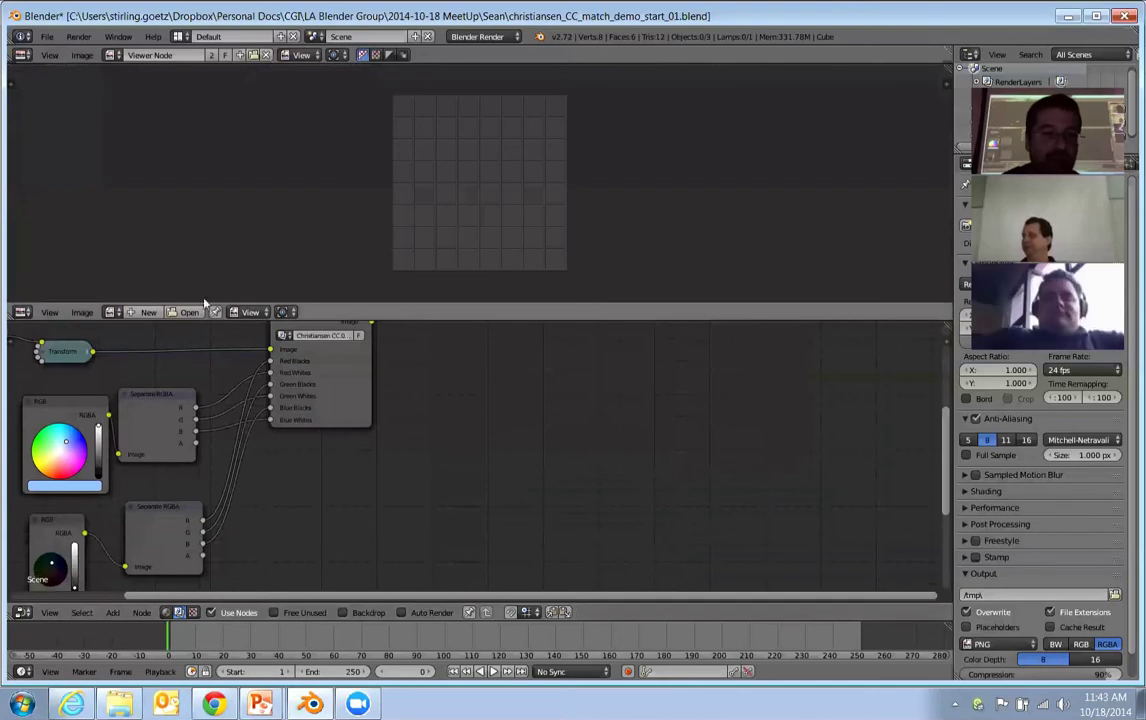
pyautogui.click(112, 312)
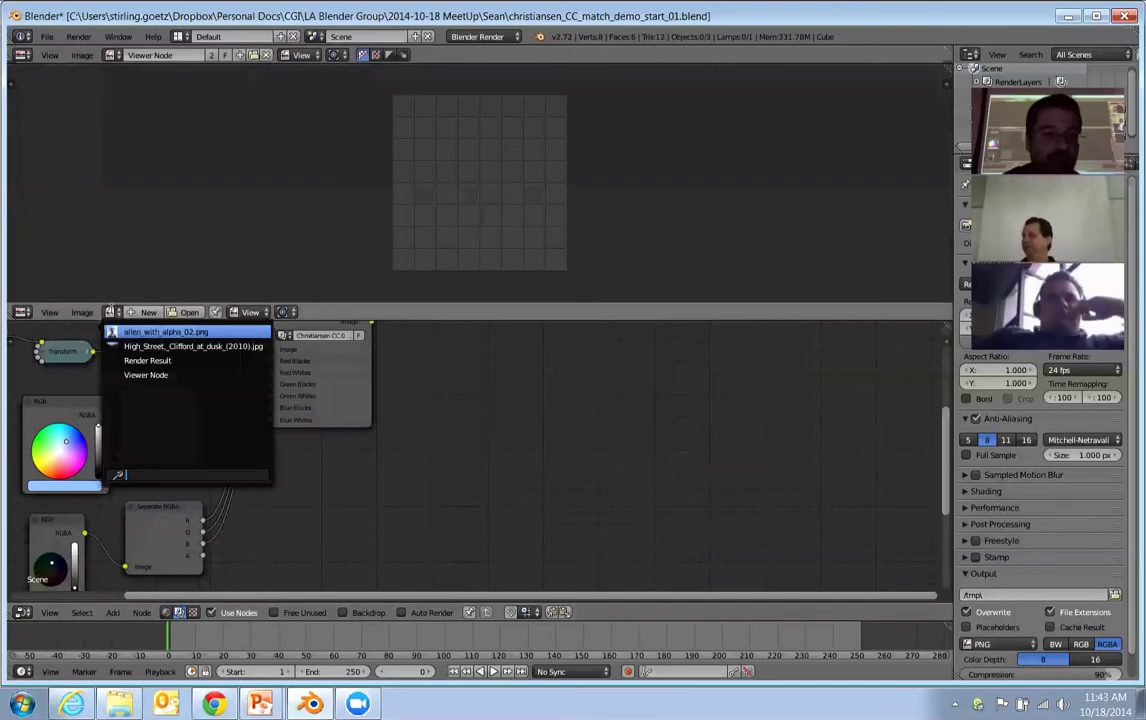
pyautogui.click(150, 374)
# Frame and sample the composite in the image viewer, then re-enable the node backdrop.
pyautogui.scroll(-3, 517, 190)
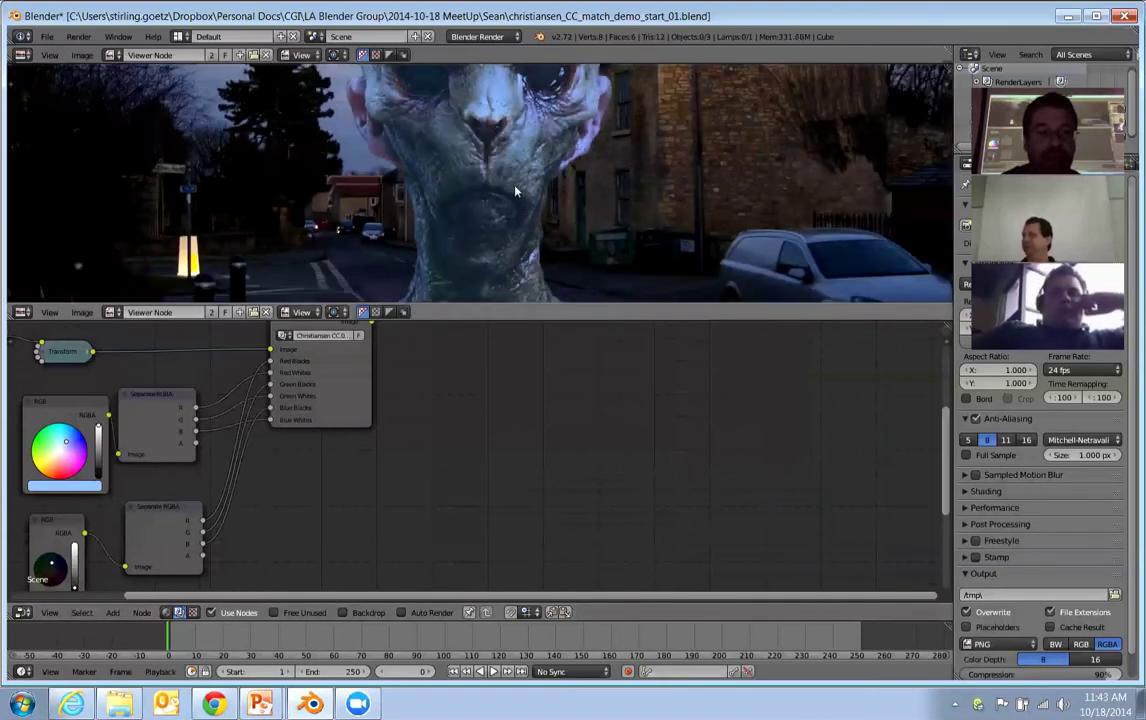
pyautogui.scroll(-1, 508, 191)
pyautogui.moveTo(506, 192); pyautogui.dragTo(522, 155, button='middle')
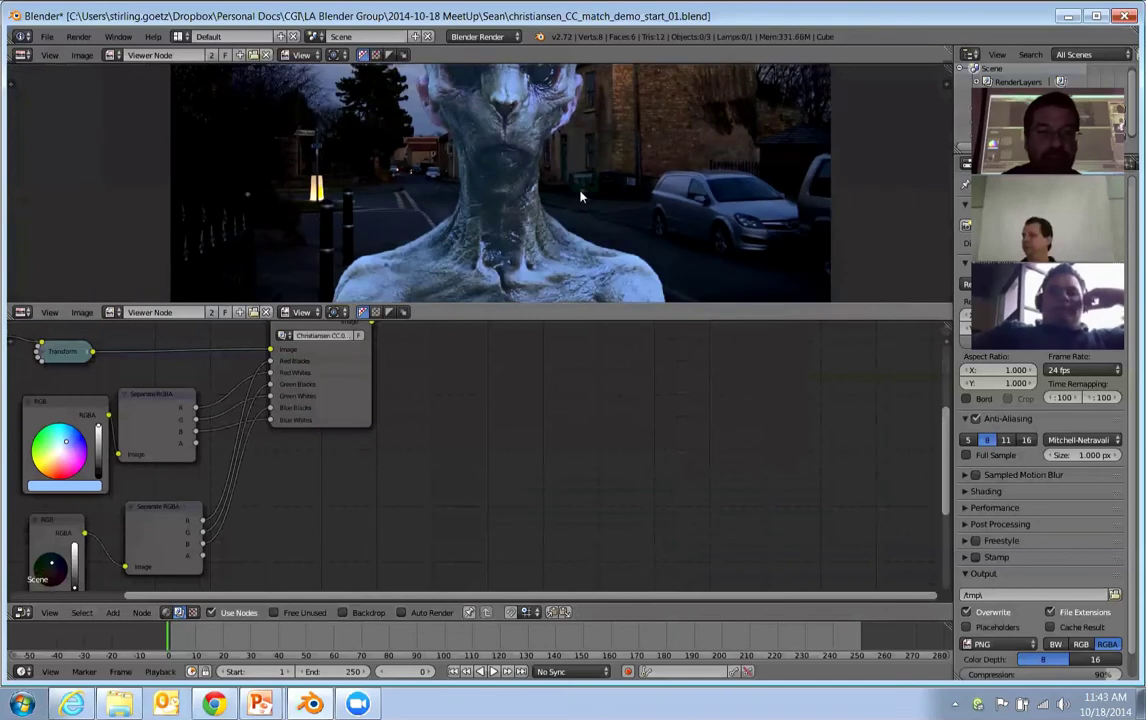
pyautogui.moveTo(515, 178); pyautogui.dragTo(438, 229)
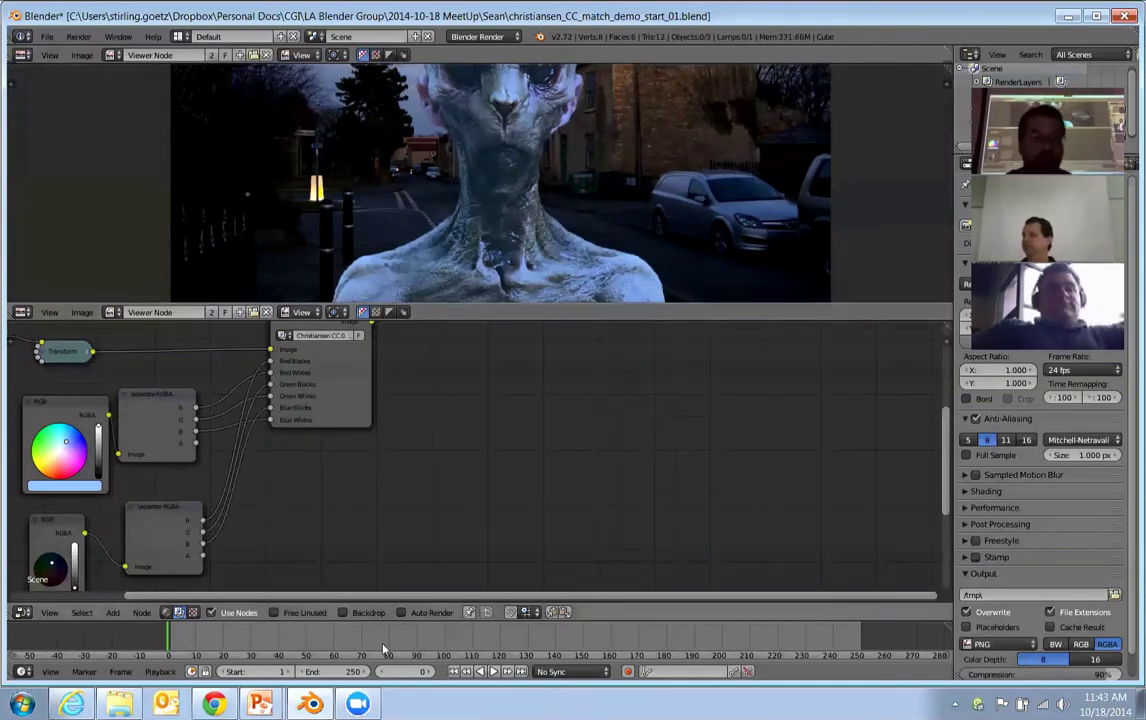
pyautogui.click(343, 612)
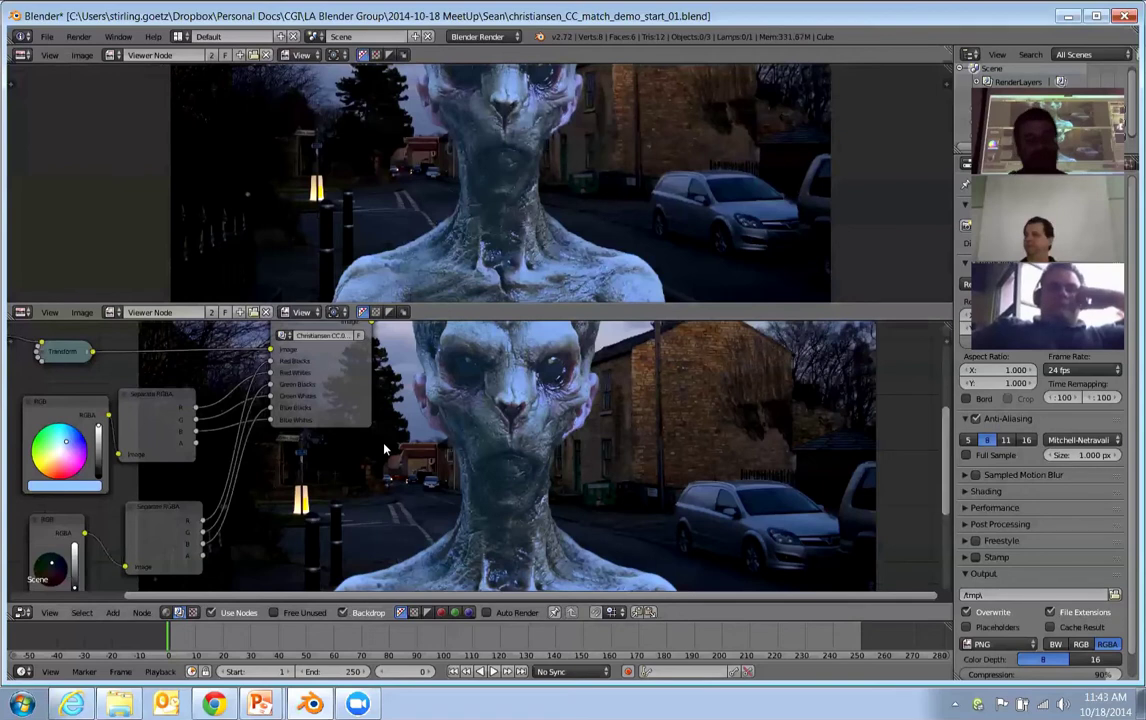
# Compare pixel colours in the upper viewer and the backdrop, then maximize the node editor.
pyautogui.click(493, 201)
pyautogui.moveTo(493, 201); pyautogui.dragTo(502, 212)
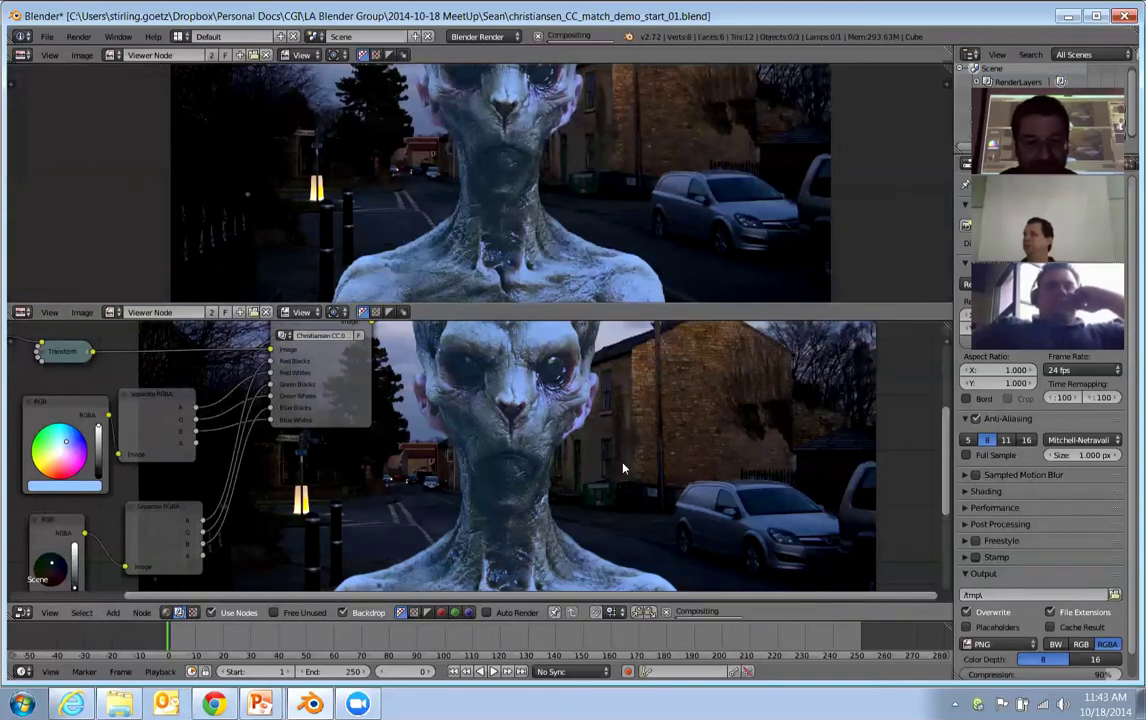
pyautogui.moveTo(584, 466); pyautogui.dragTo(545, 441)
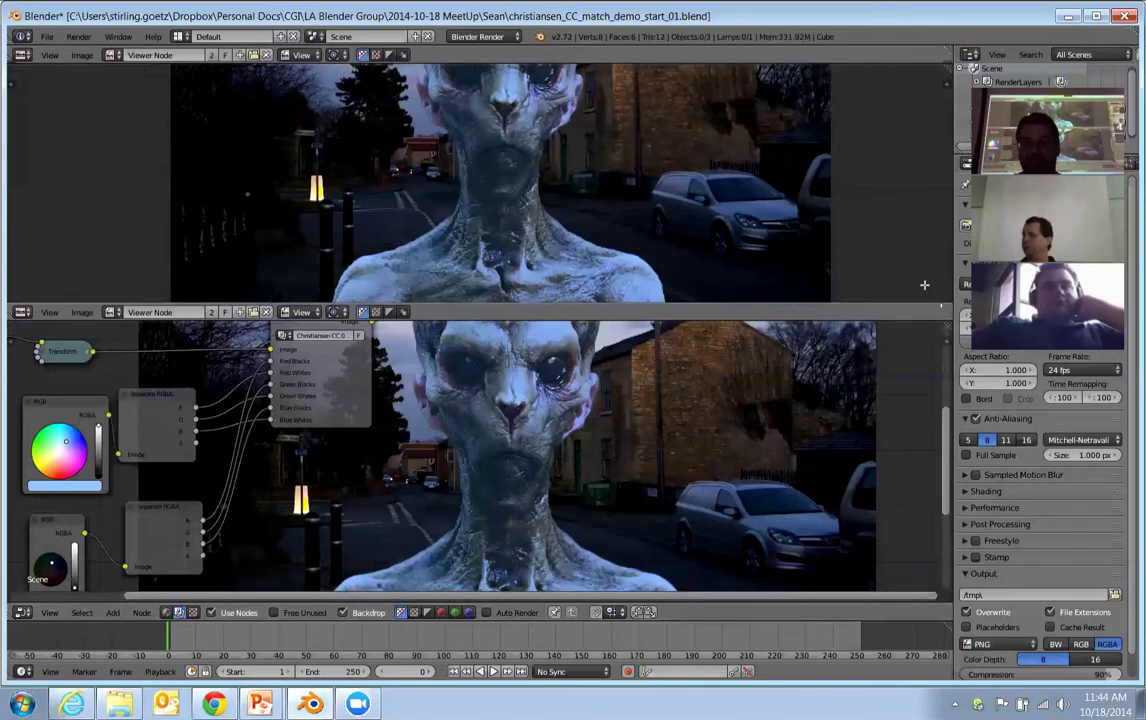
pyautogui.hotkey('ctrl', 'Up')
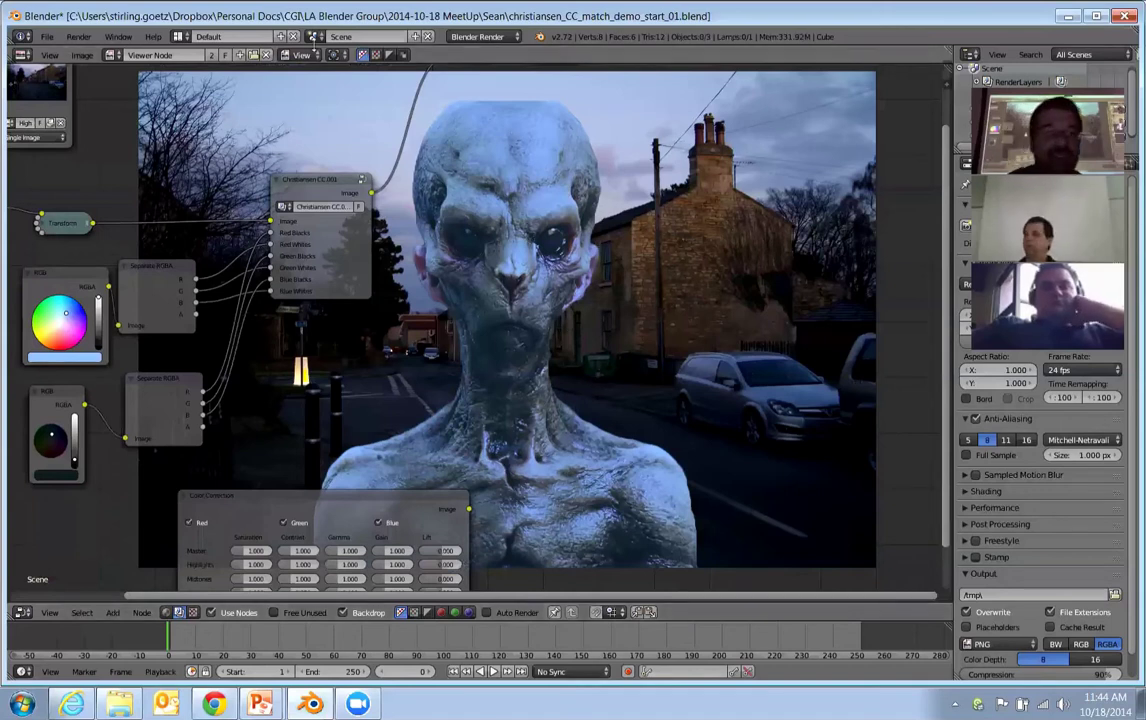
# Start a new file by reloading the start-up file with the default cube scene.
pyautogui.click(46, 36)
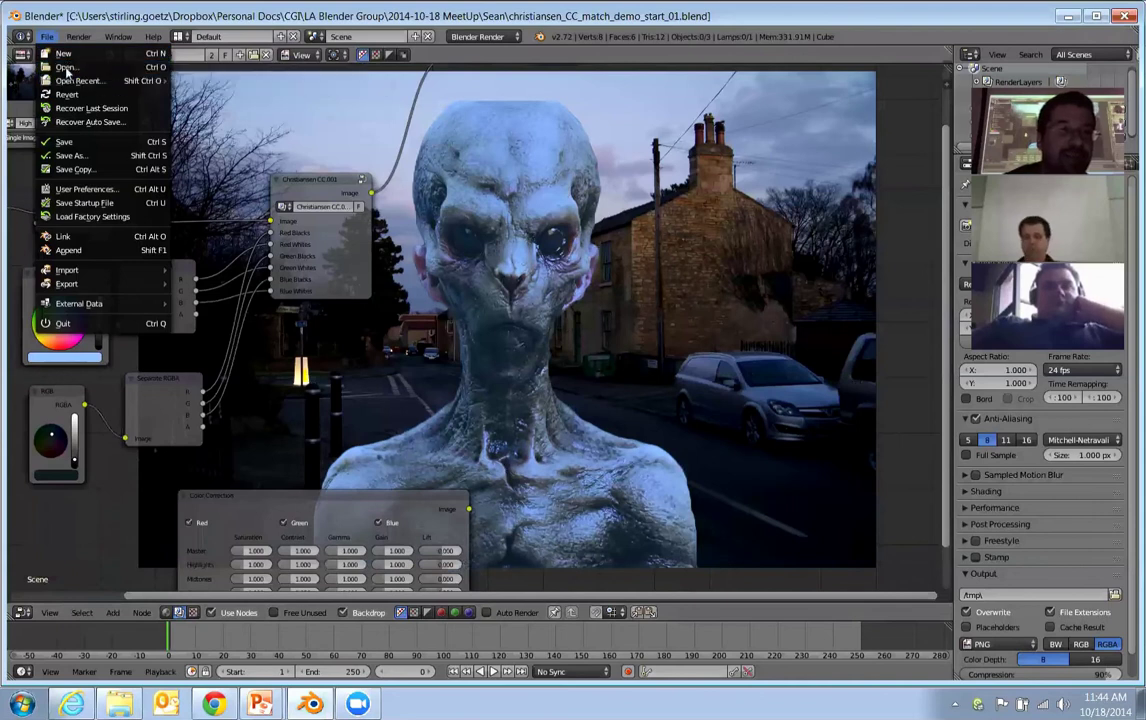
pyautogui.click(68, 55)
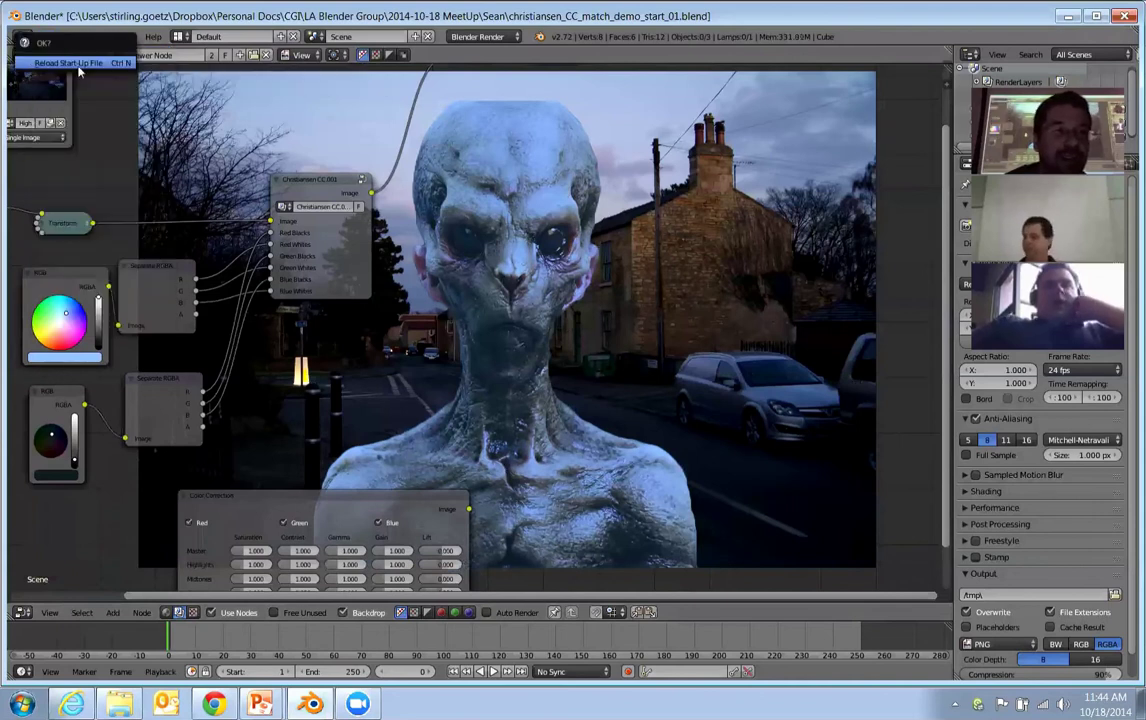
pyautogui.click(72, 66)
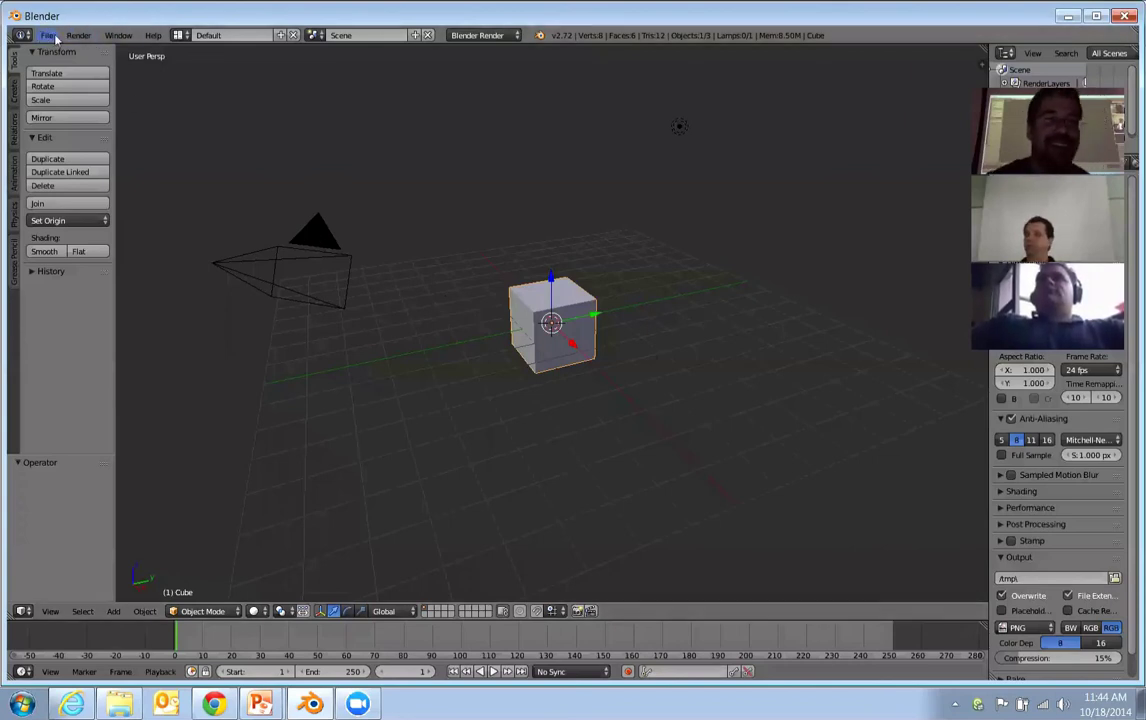
# Change the screen layout to Compositing.
pyautogui.click(178, 36)
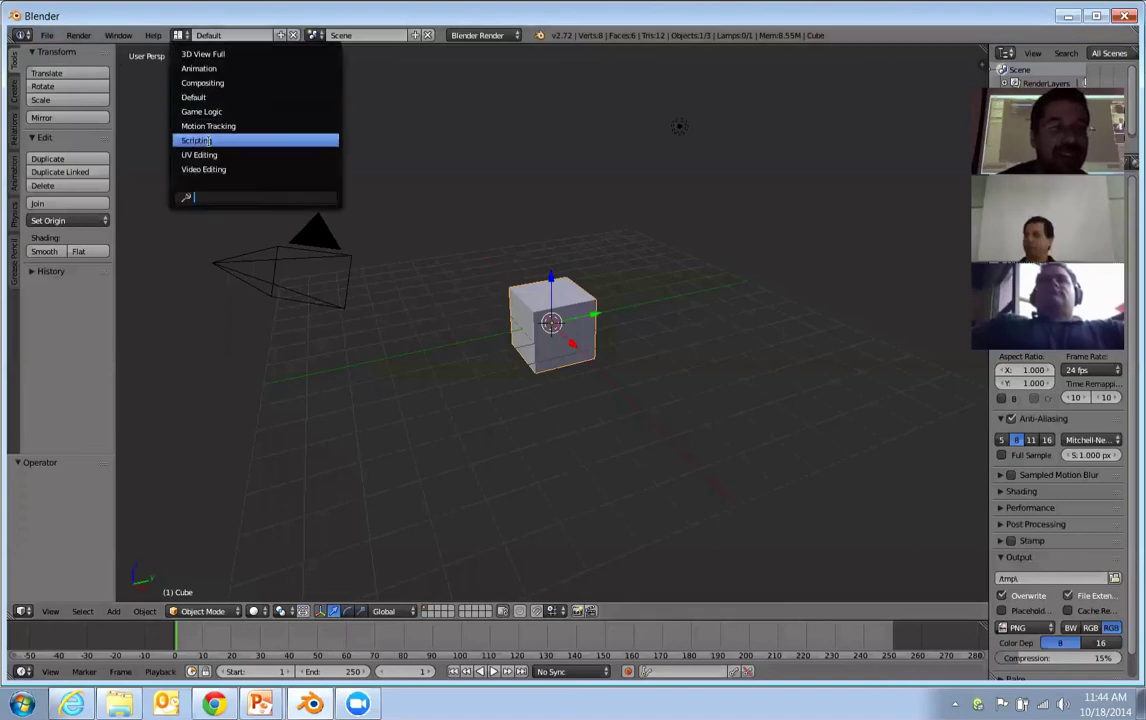
pyautogui.click(194, 84)
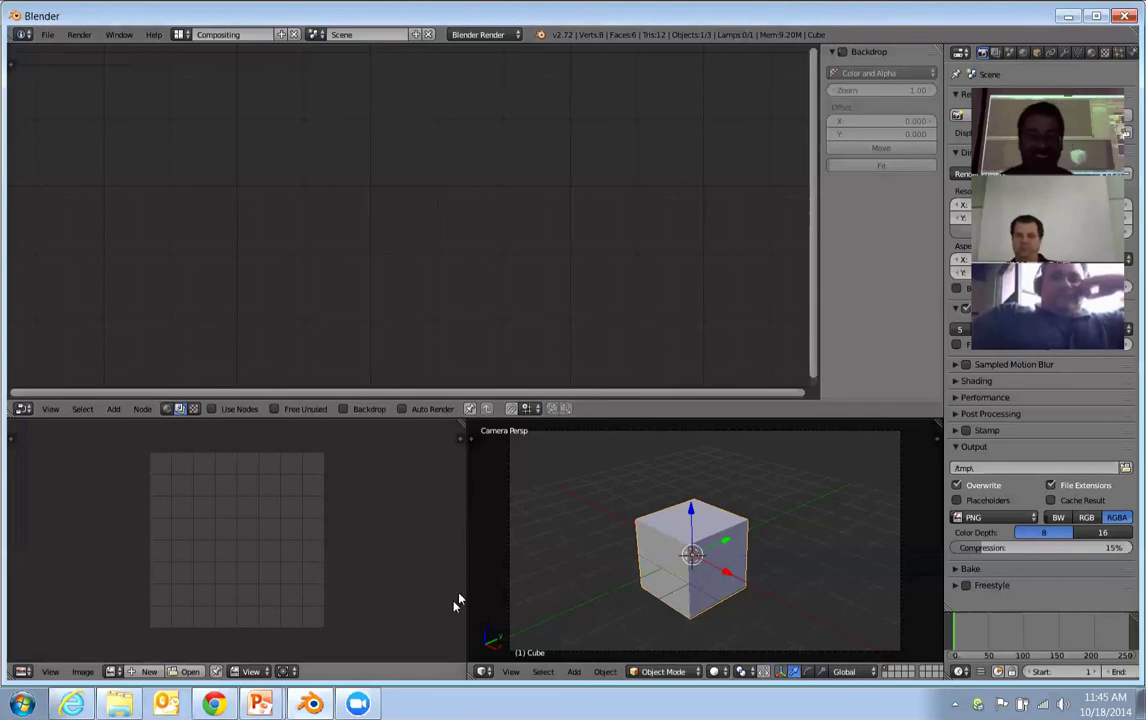
# Enable Use Nodes and render the cube scene from the Render Layers node.
pyautogui.click(212, 410)
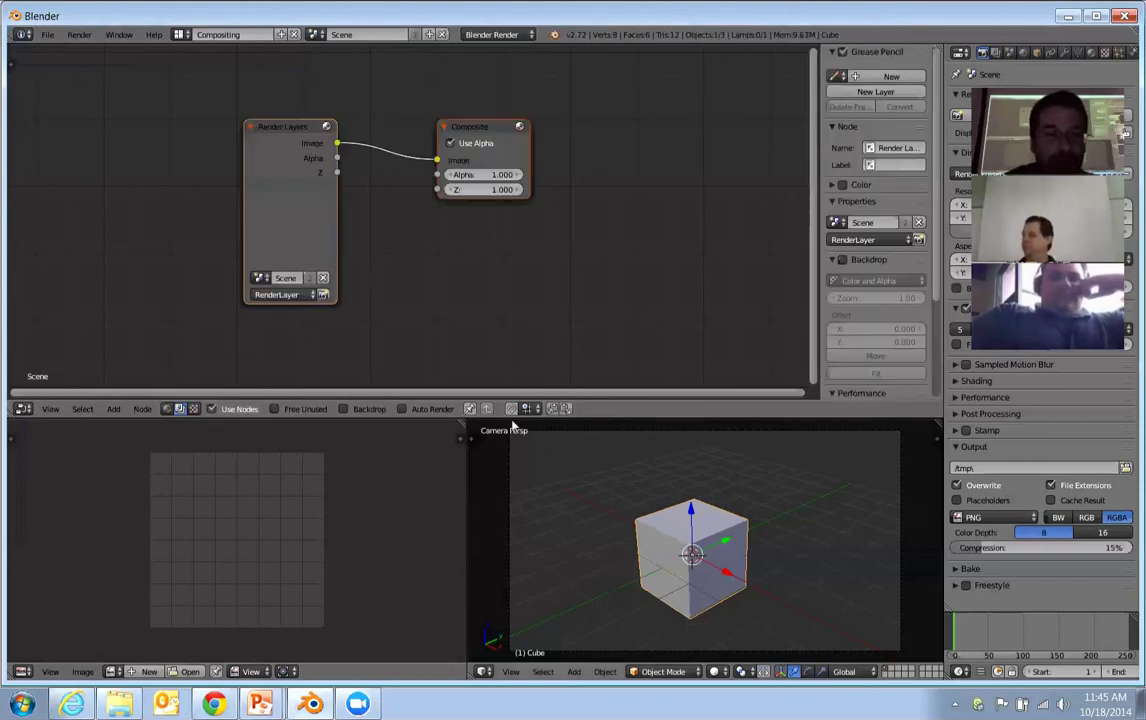
pyautogui.click(322, 295)
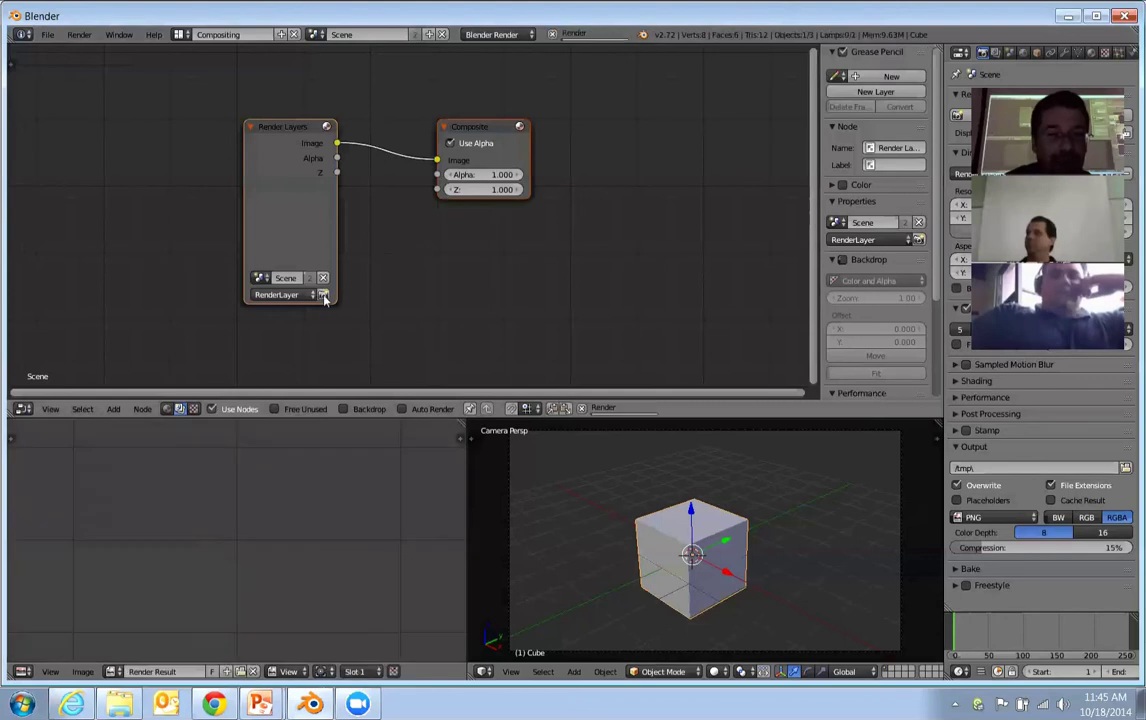
pyautogui.scroll(-4, 286, 525)
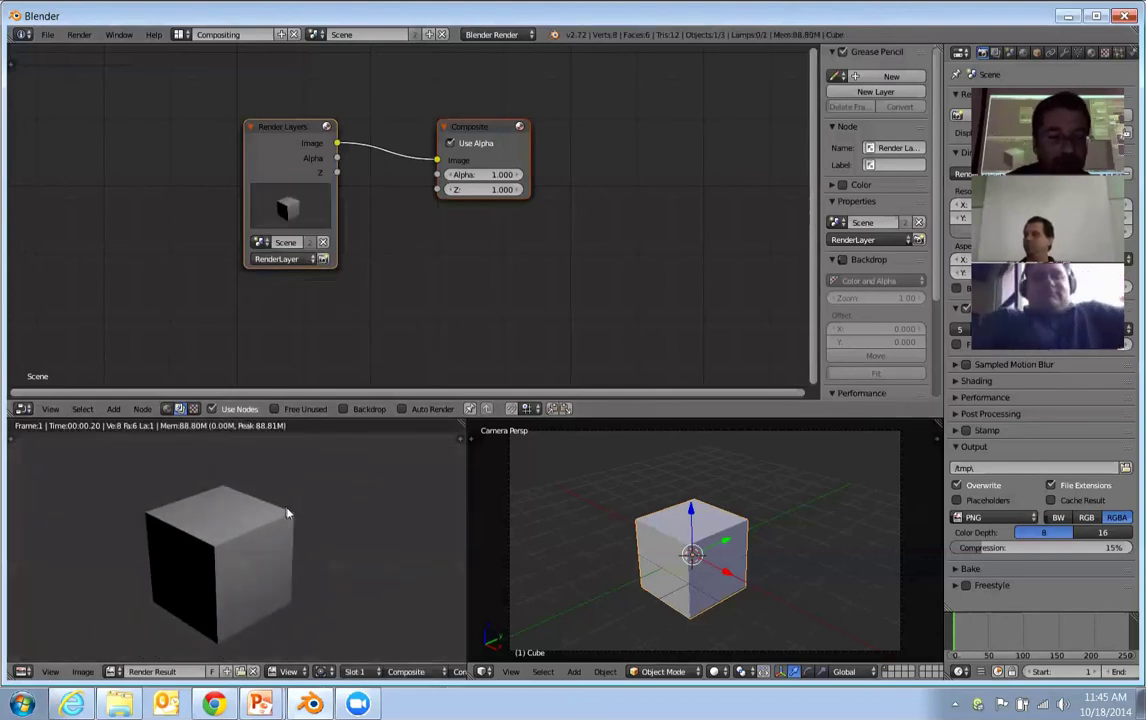
# Move the Composite node right and collapse it, then shift Render Layers left.
pyautogui.moveTo(508, 127); pyautogui.dragTo(677, 125)
pyautogui.press('h')
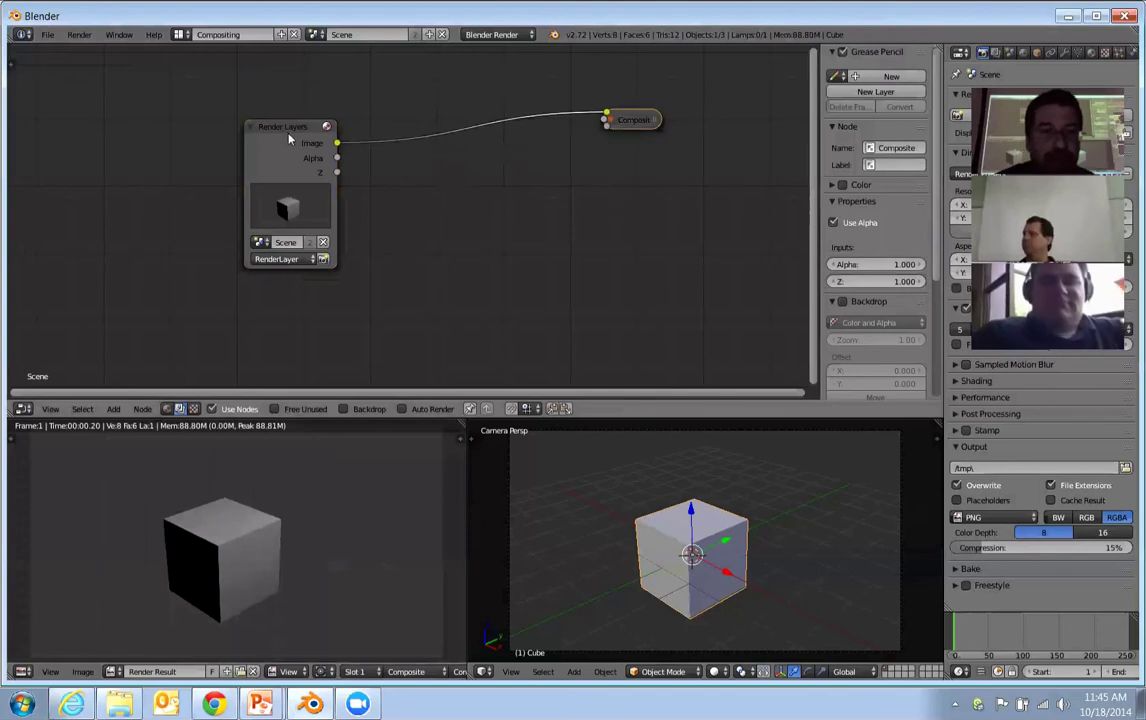
pyautogui.moveTo(275, 135); pyautogui.dragTo(142, 129)
pyautogui.moveTo(487, 194); pyautogui.dragTo(487, 194)
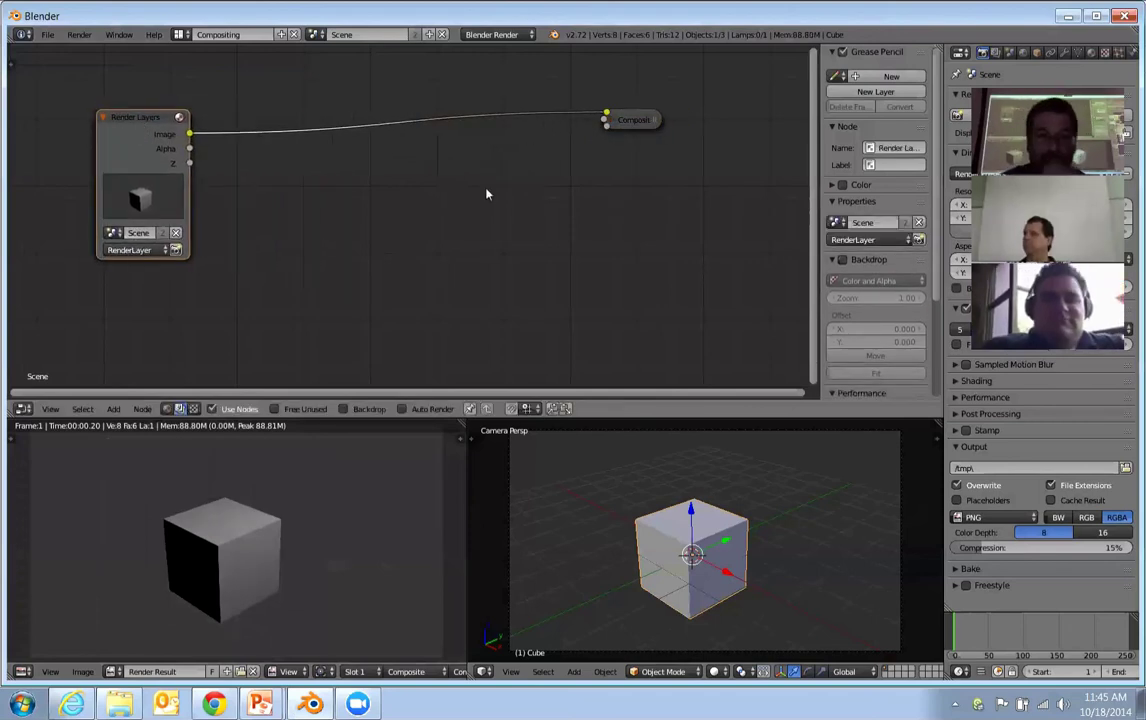
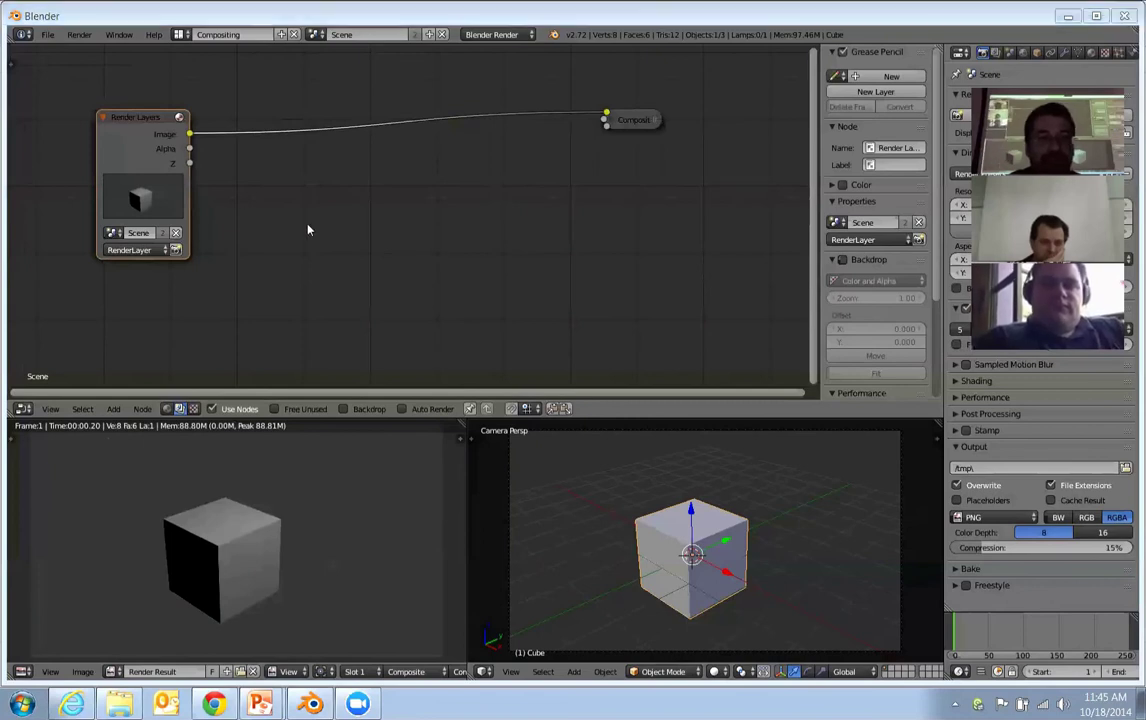
# Toggle the cube material's Shadeless on and back off, then show its shader node tree.
pyautogui.moveTo(319, 216); pyautogui.dragTo(440, 208, button='middle')
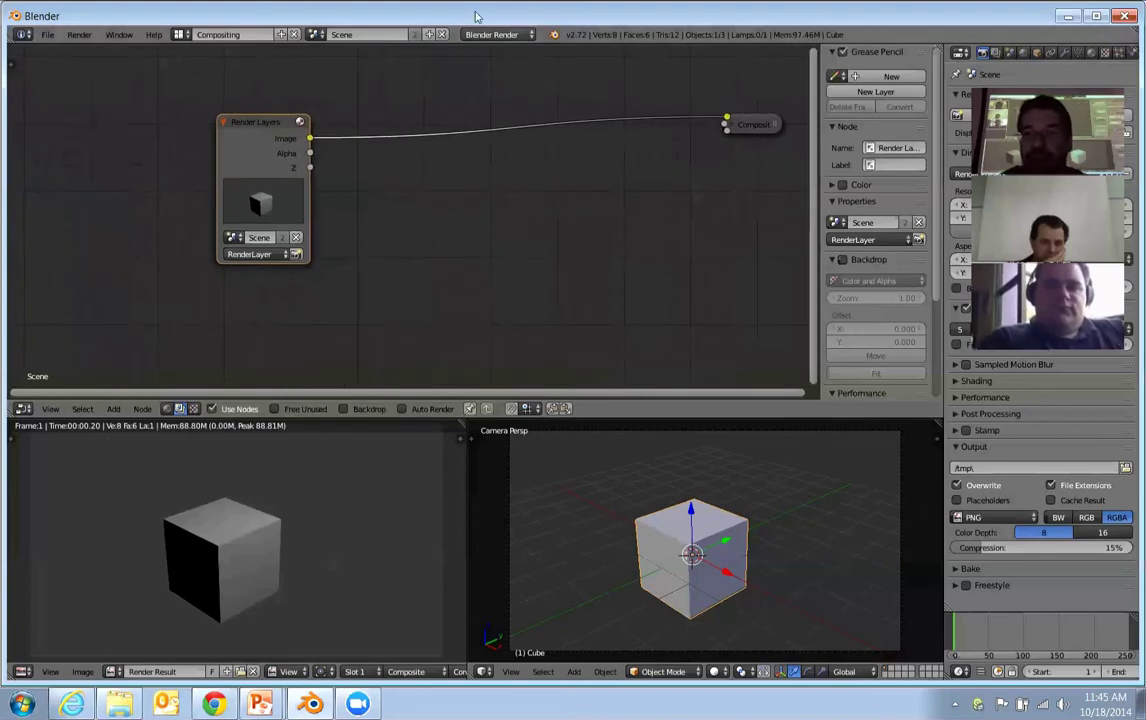
pyautogui.click(1090, 52)
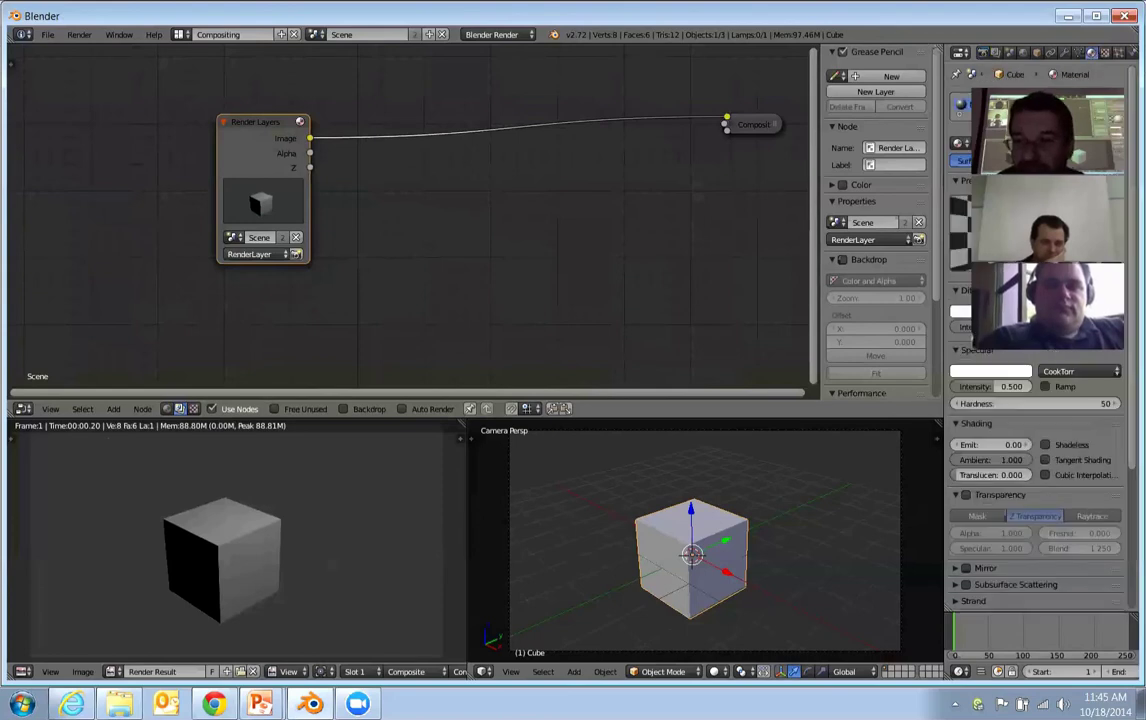
pyautogui.click(1045, 445)
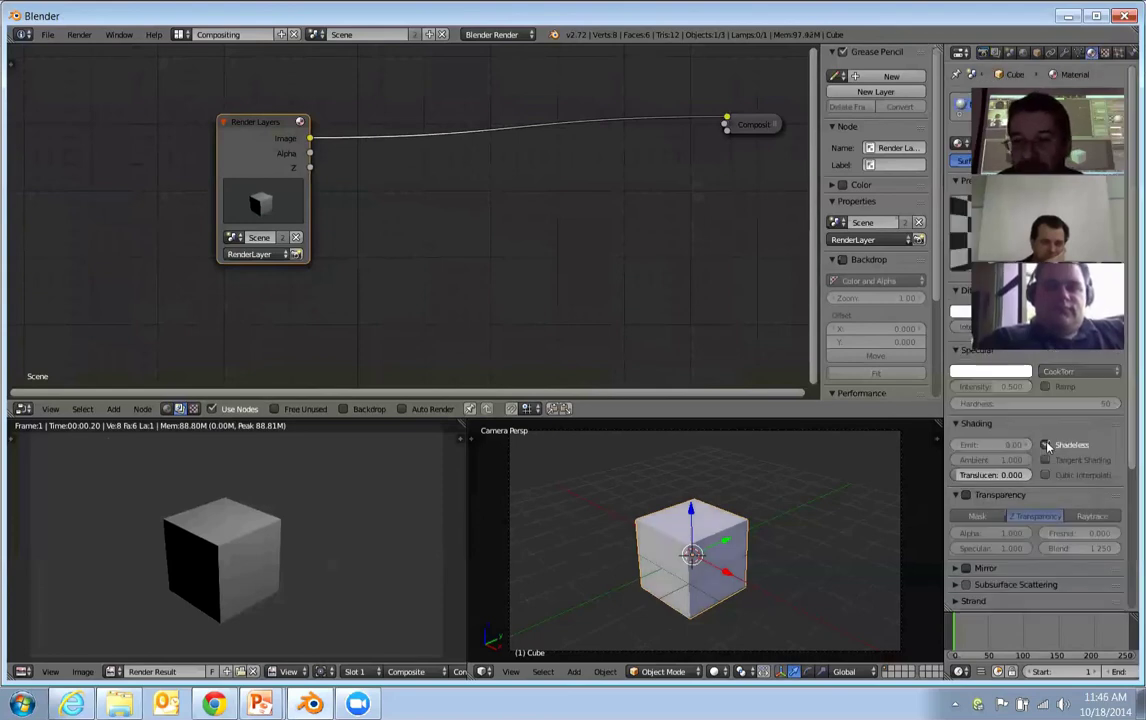
pyautogui.click(1045, 445)
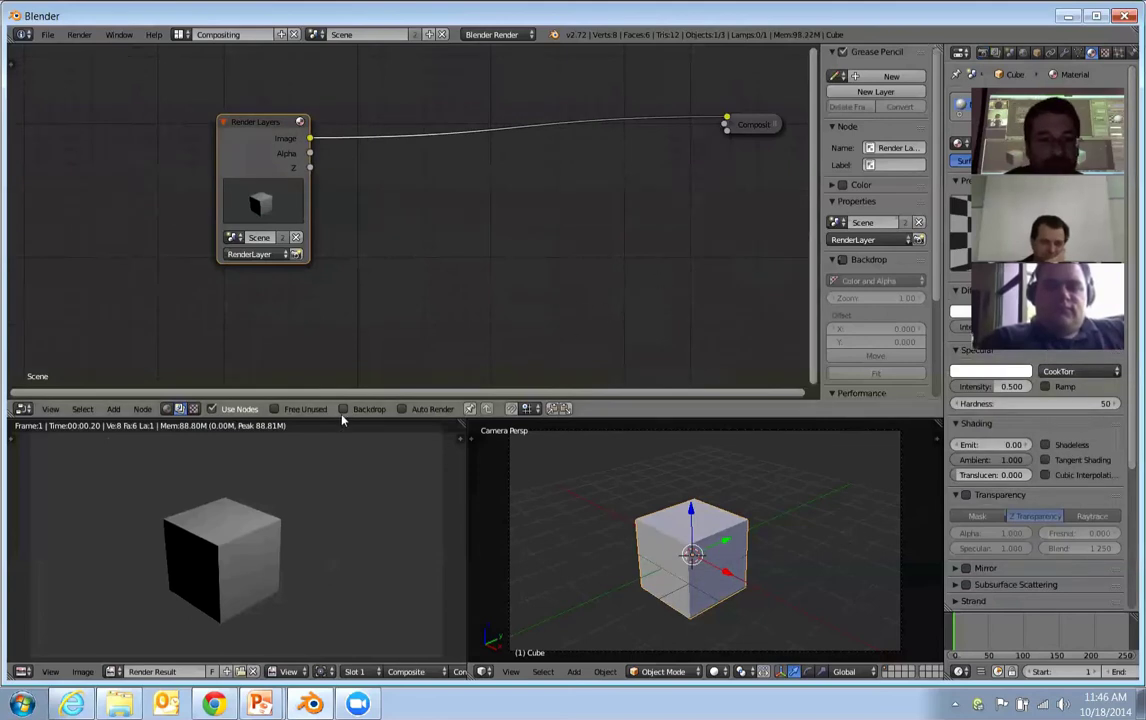
pyautogui.click(166, 408)
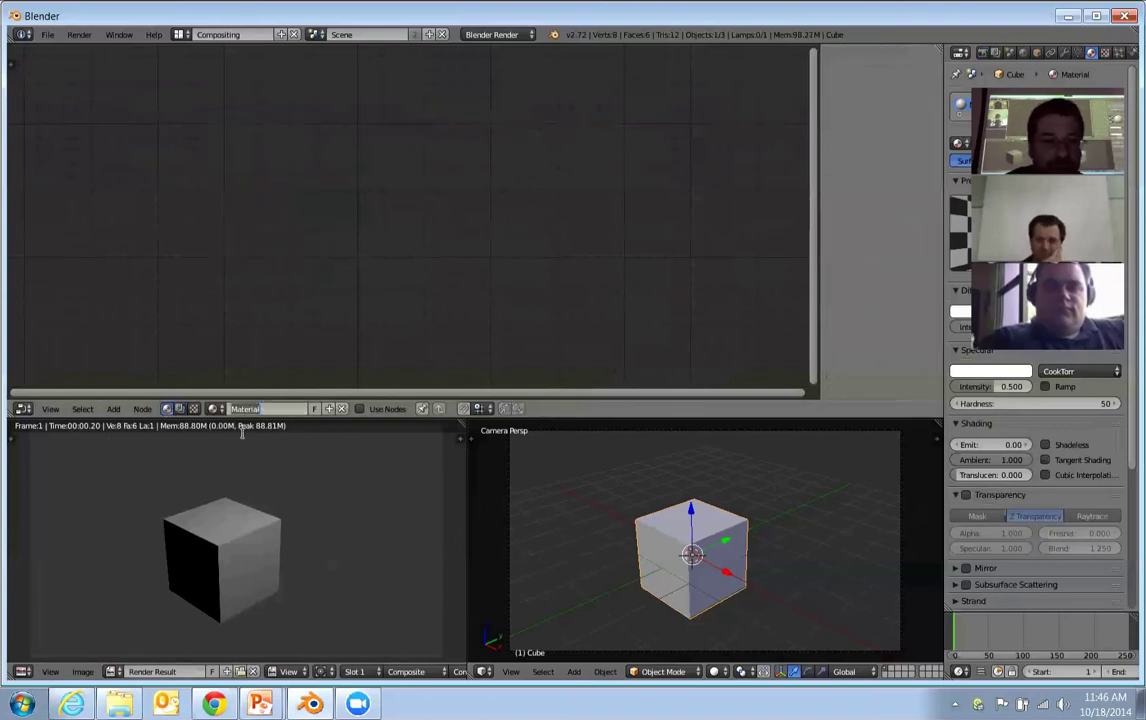
# Enable Use Nodes for the material and create a node-based texture named 'noise'.
pyautogui.click(360, 409)
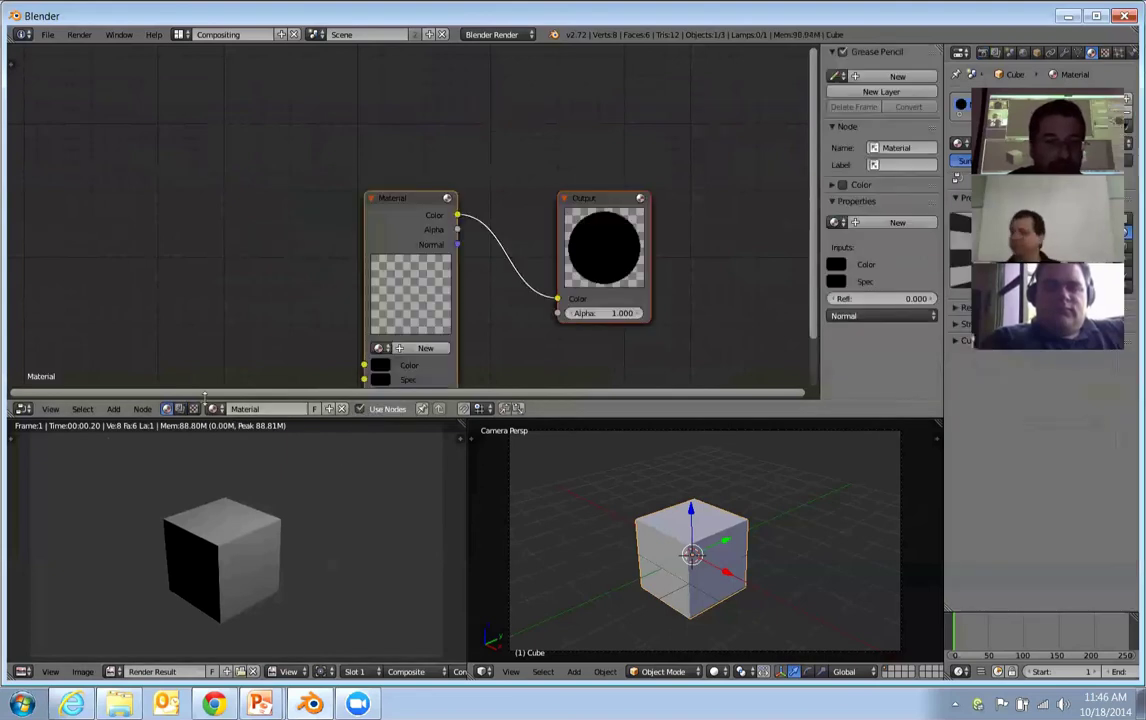
pyautogui.click(195, 409)
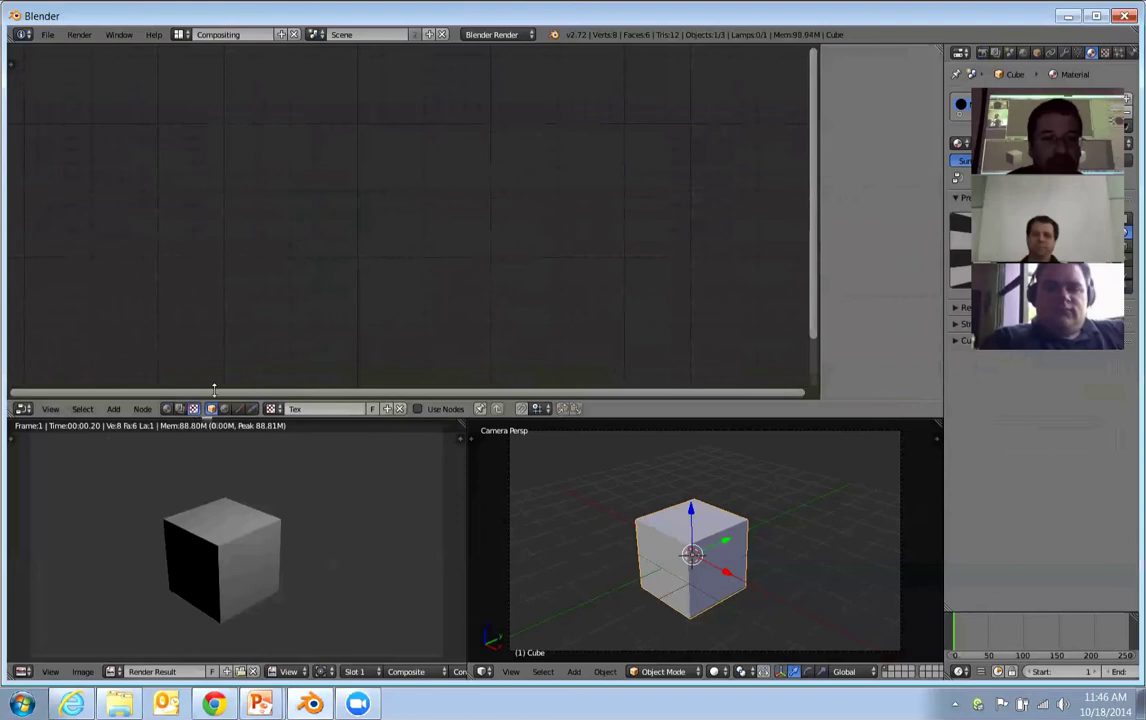
pyautogui.click(417, 409)
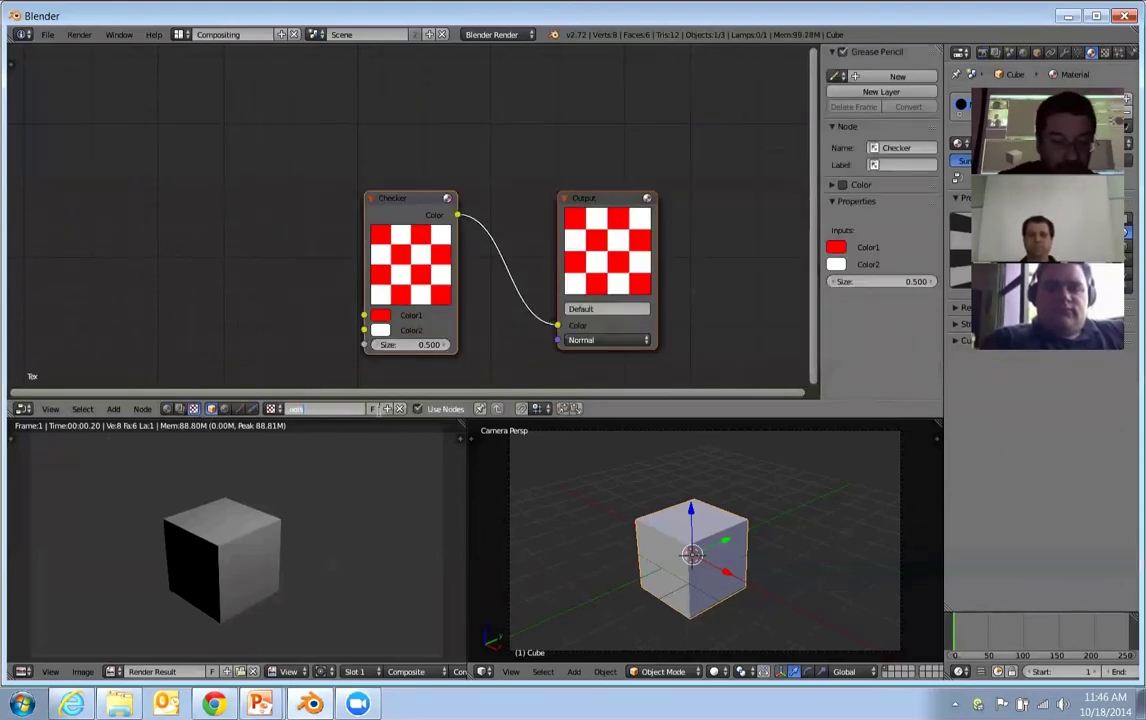
pyautogui.write('noise')
pyautogui.press('Return')
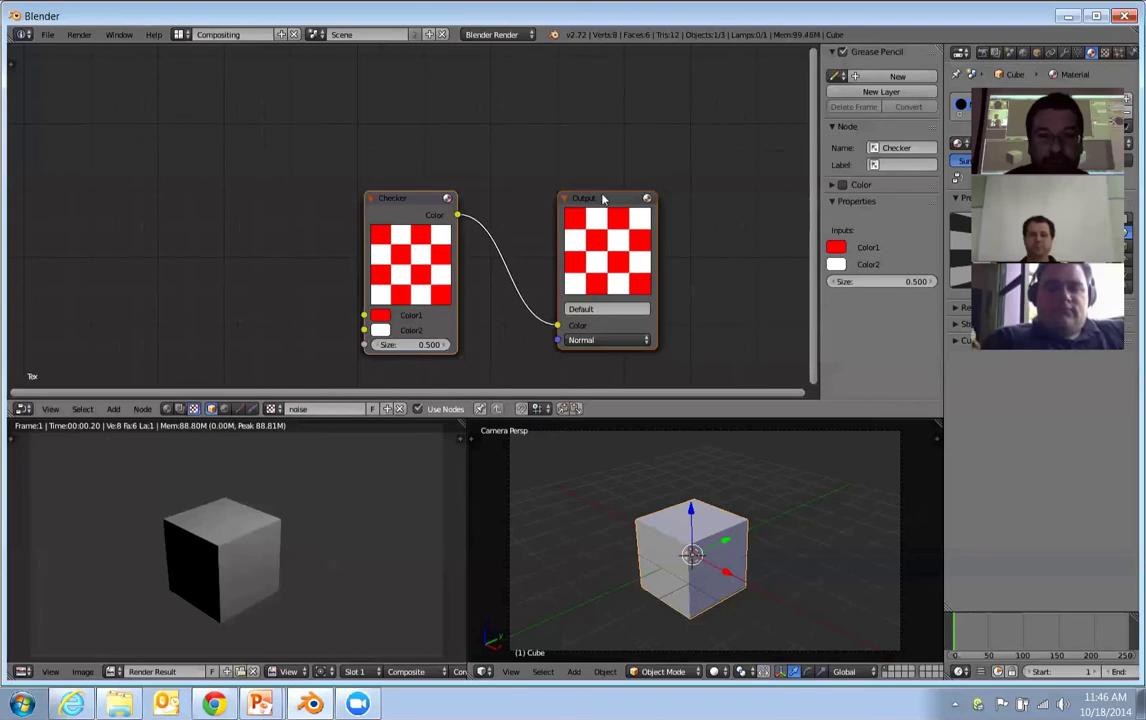
# Move the Output node aside and delete the Checker node.
pyautogui.moveTo(626, 200); pyautogui.dragTo(681, 153)
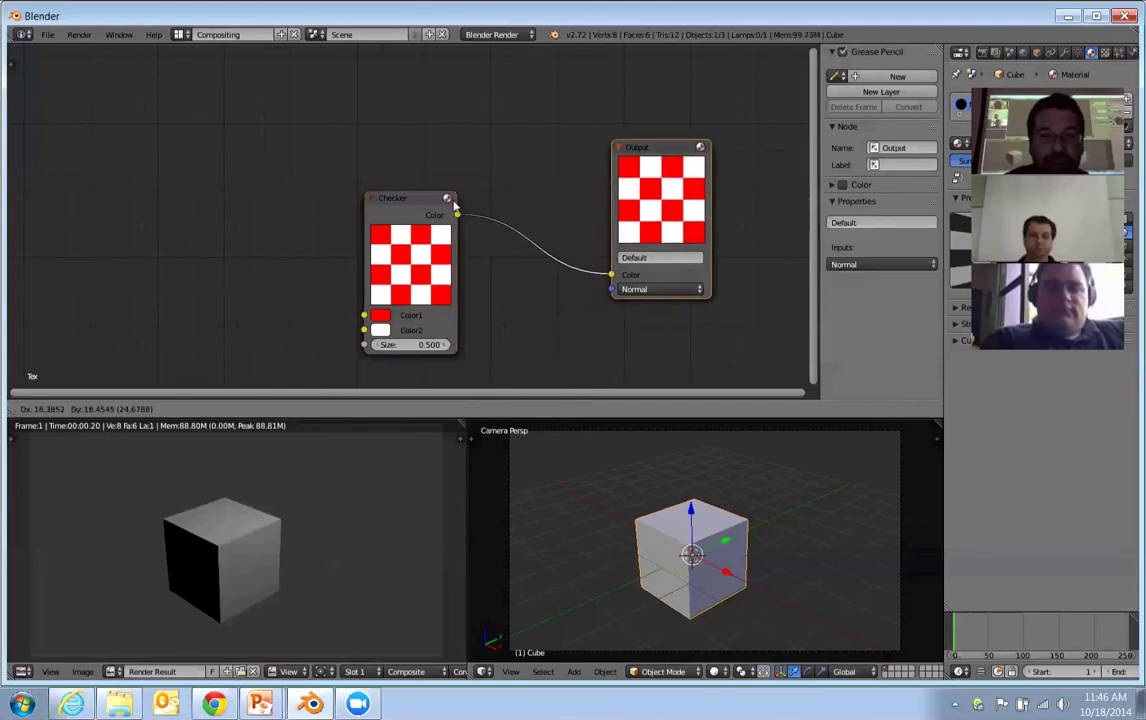
pyautogui.moveTo(407, 215); pyautogui.dragTo(433, 140)
pyautogui.press('x')
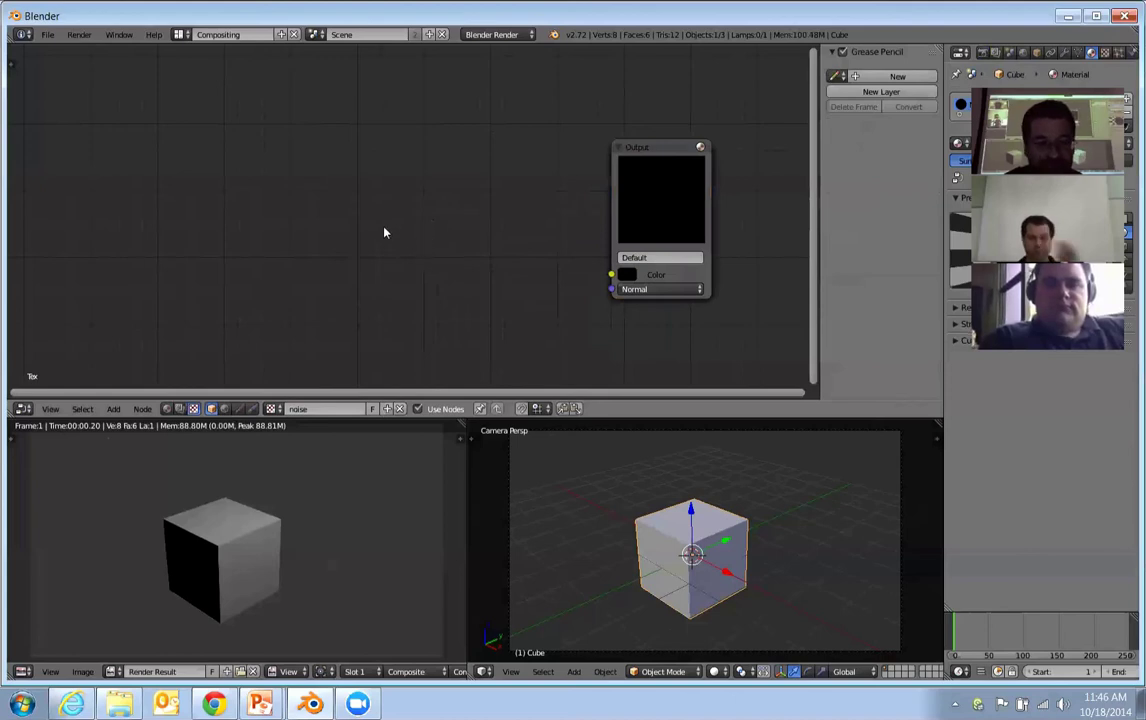
# Add a Noise texture node and duplicate it twice, giving three Noise nodes.
pyautogui.hotkey('shift', 'a')
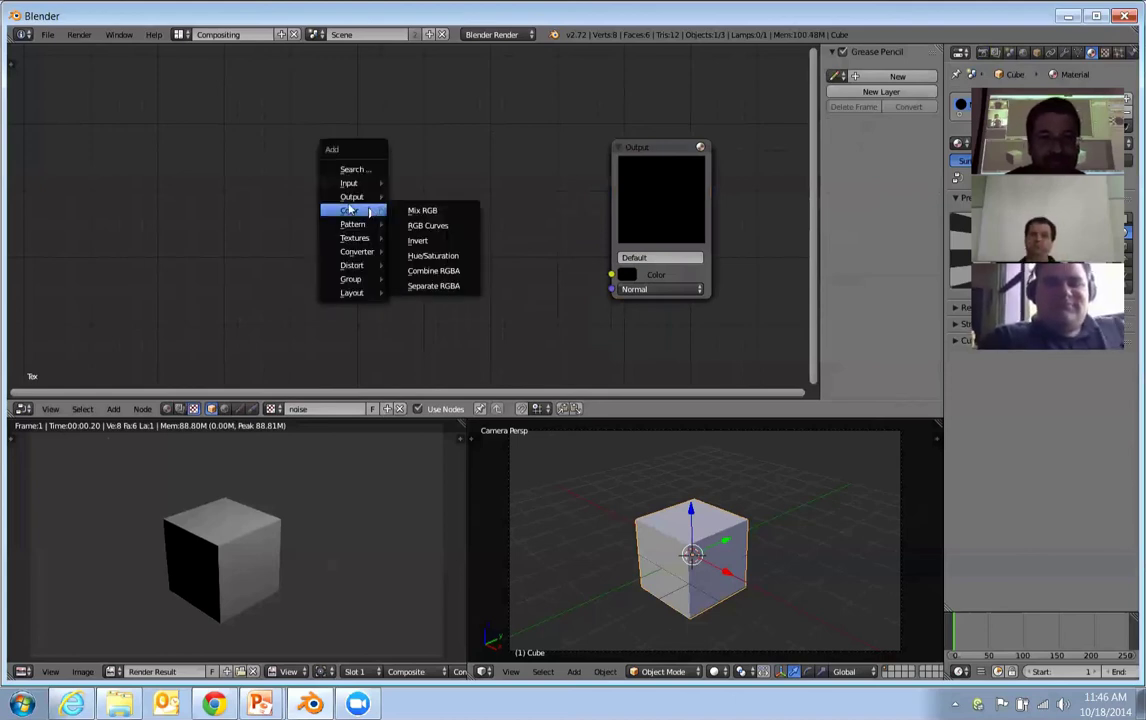
pyautogui.moveTo(348, 200)
pyautogui.moveTo(362, 237)
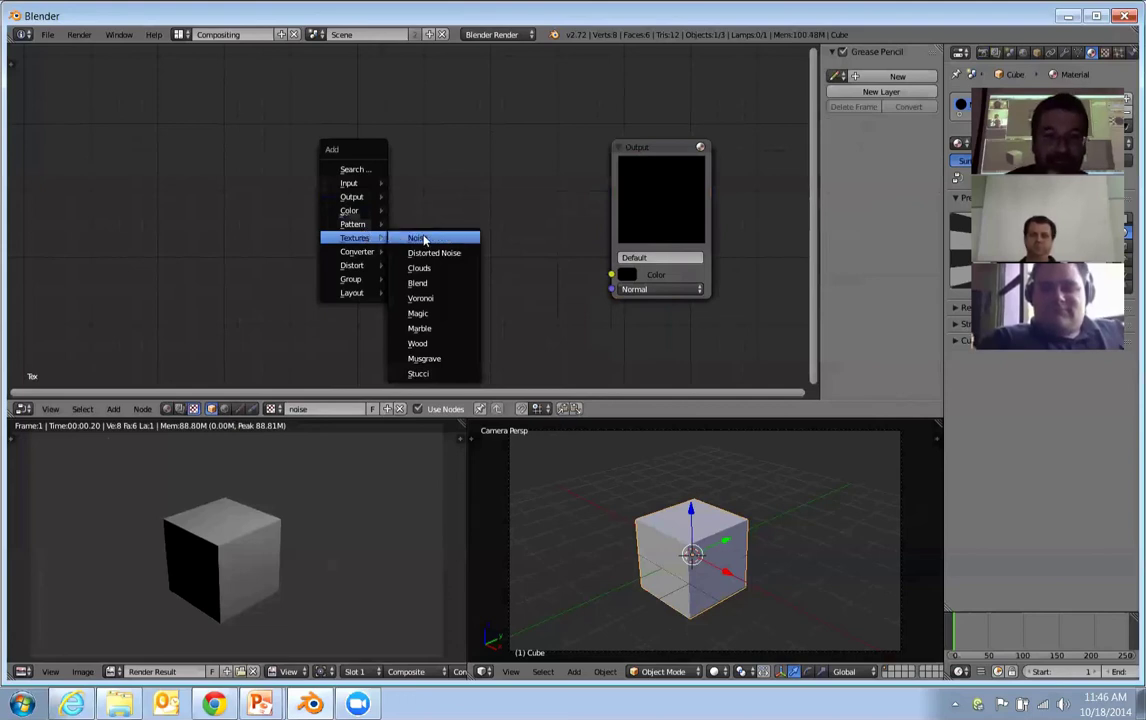
pyautogui.click(423, 239)
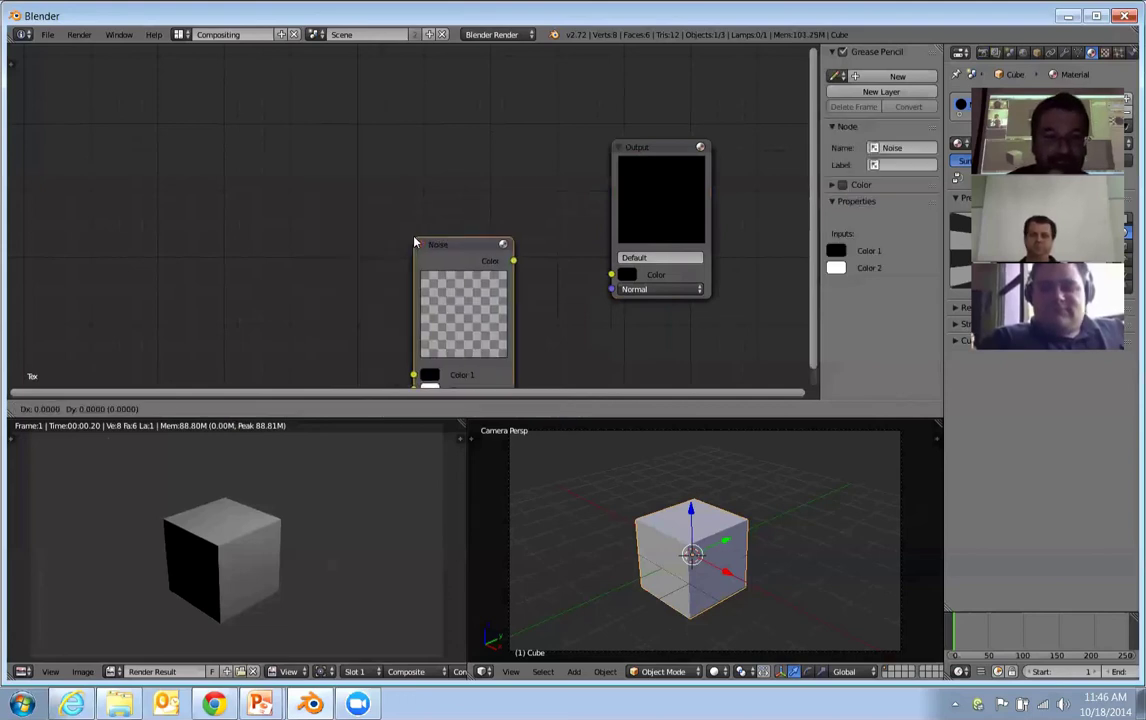
pyautogui.click(188, 94)
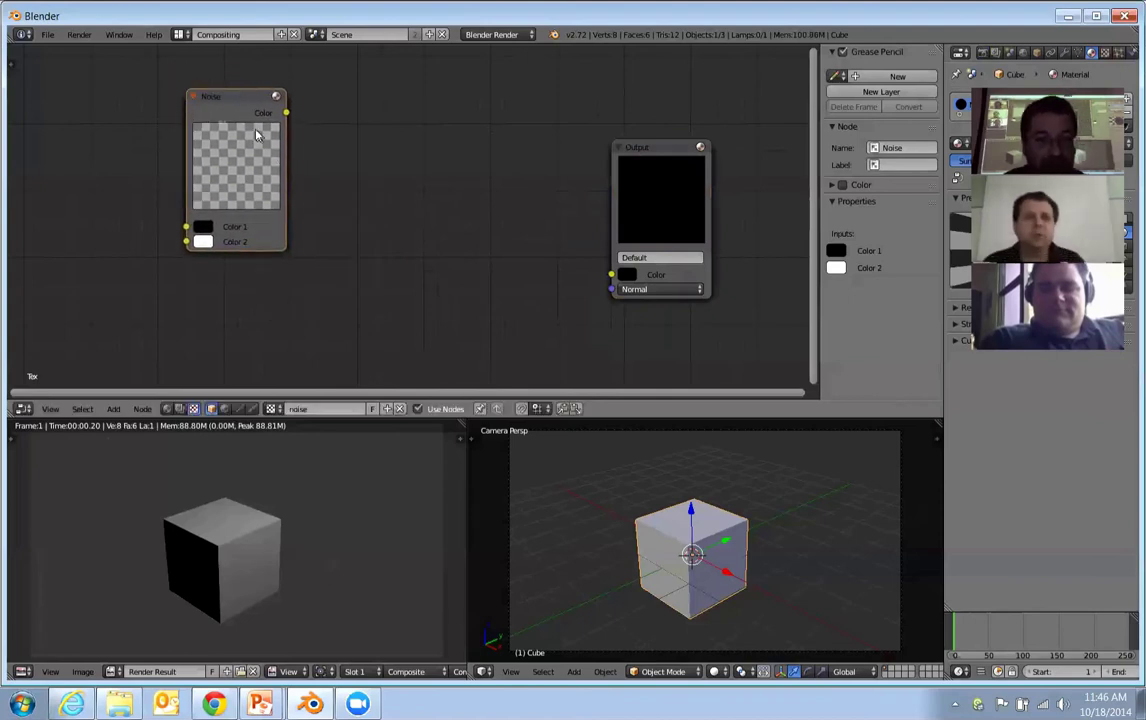
pyautogui.hotkey('shift', 'd')
pyautogui.click(386, 196)
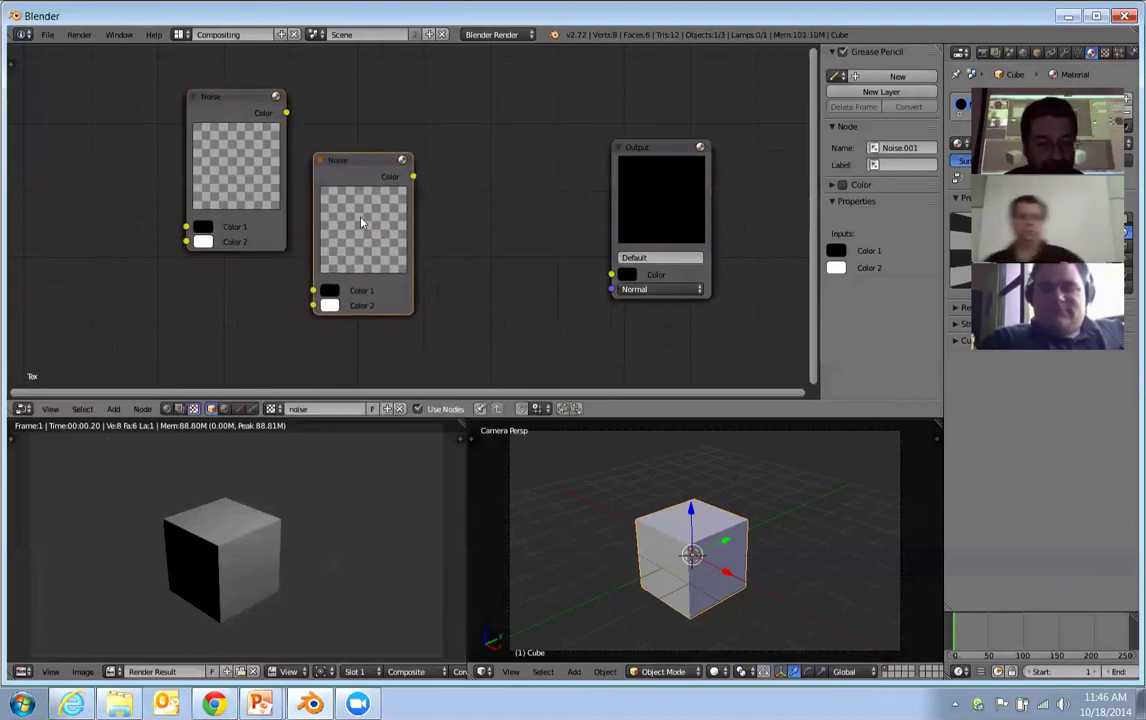
pyautogui.hotkey('shift', 'd')
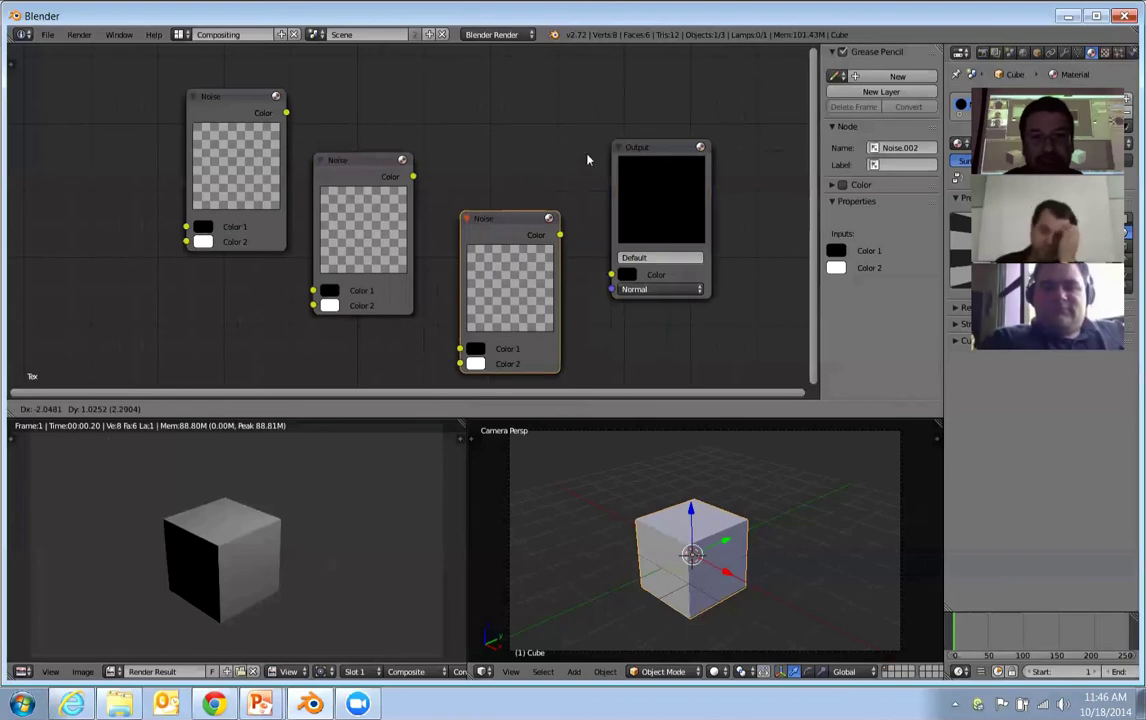
pyautogui.click(588, 160)
# Move the Output node further right, fit all nodes in view and hide the sidebar.
pyautogui.moveTo(663, 148)
pyautogui.mouseDown()
pyautogui.moveTo(765, 140)
pyautogui.moveTo(650, 167)
pyautogui.mouseUp()
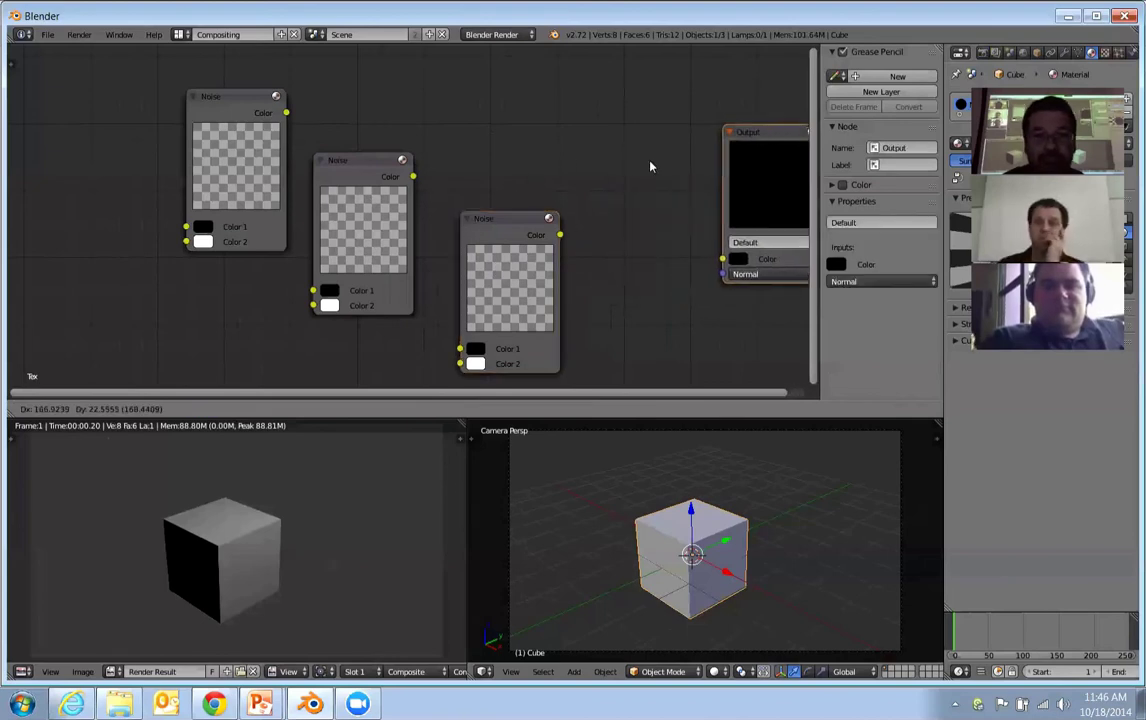
pyautogui.click(573, 167)
pyautogui.press('Home')
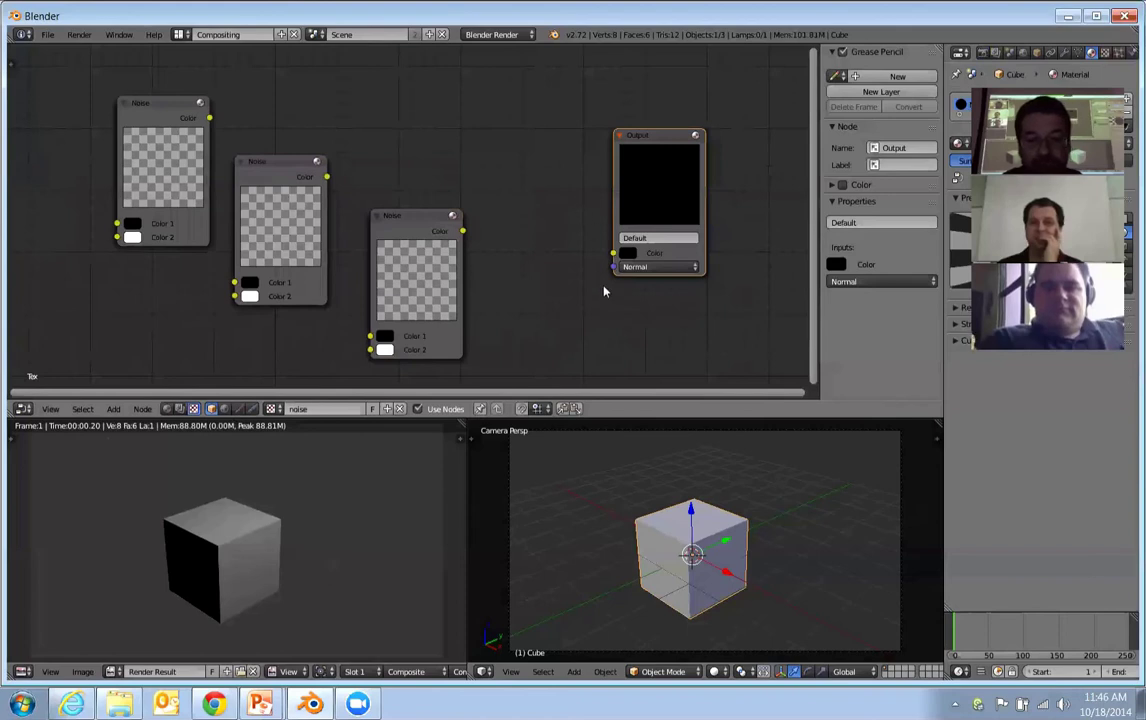
pyautogui.press('n')
pyautogui.moveTo(640, 243); pyautogui.dragTo(665, 238, button='middle')
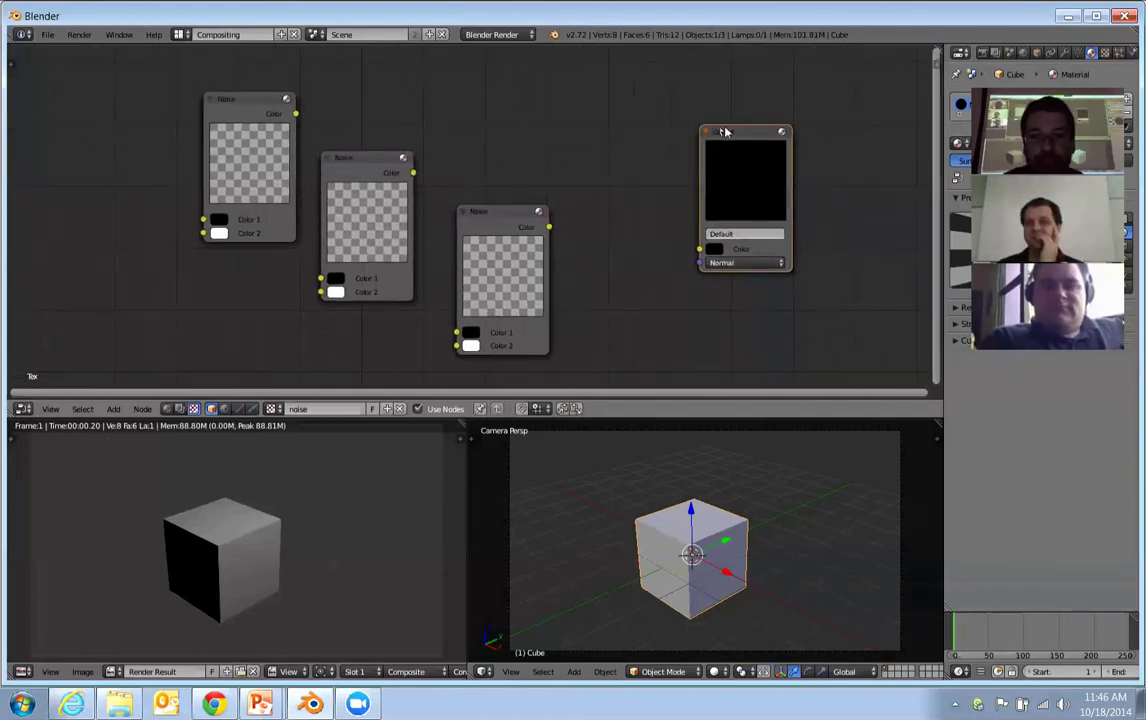
pyautogui.moveTo(725, 131); pyautogui.dragTo(825, 118)
# Add two Color Mix nodes between the Noise nodes and Output.
pyautogui.hotkey('shift', 'a')
pyautogui.moveTo(667, 177)
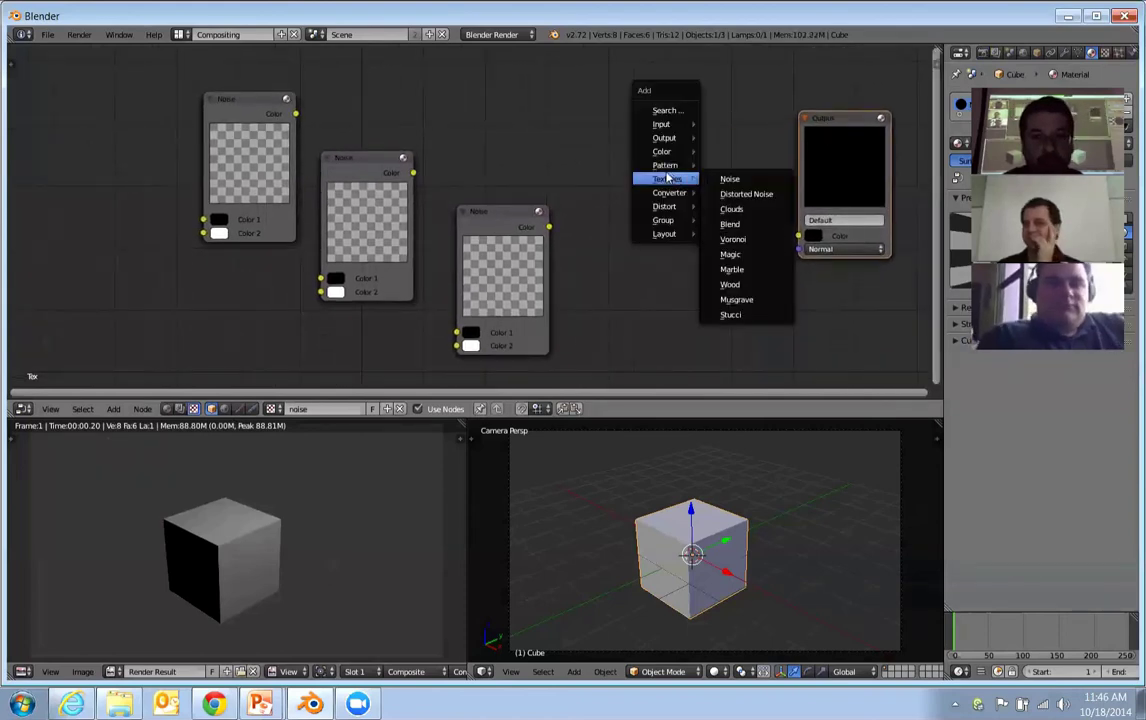
pyautogui.moveTo(662, 152)
pyautogui.click(736, 151)
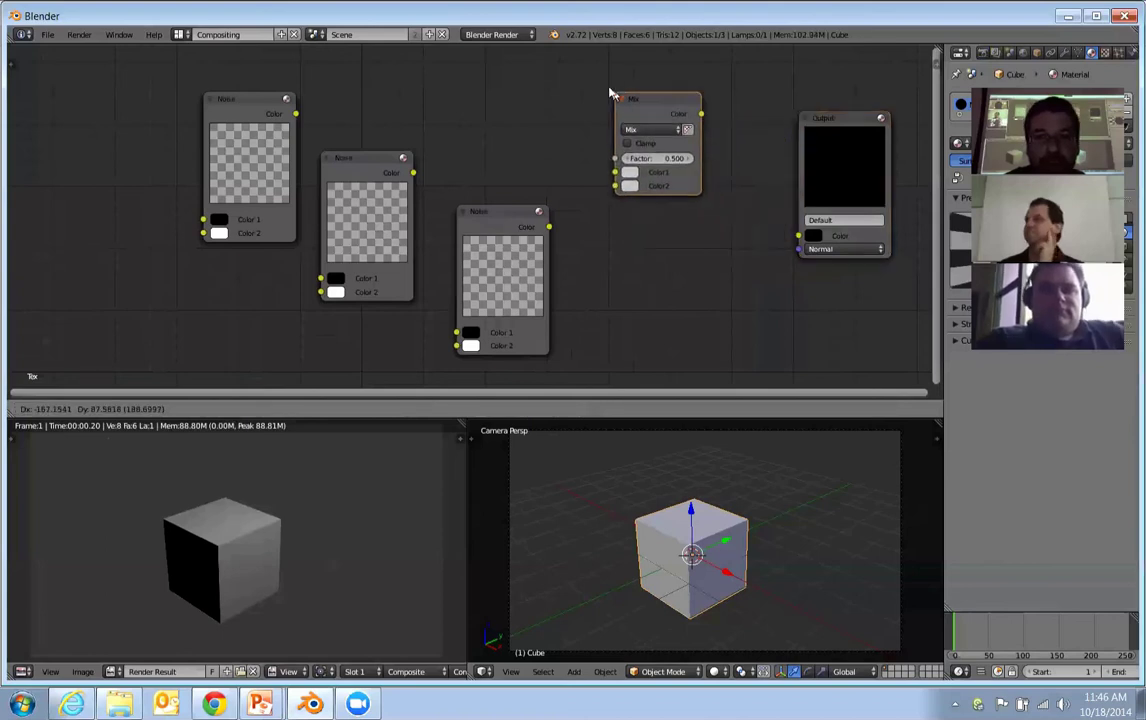
pyautogui.click(562, 90)
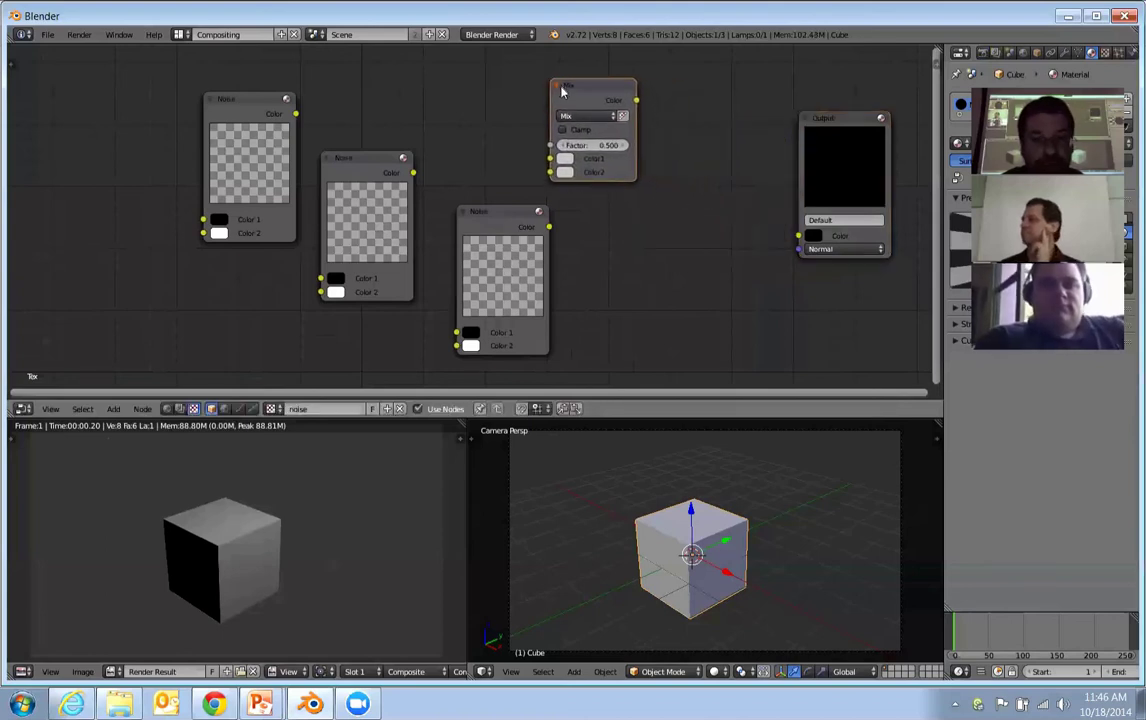
pyautogui.hotkey('shift', 'd')
pyautogui.click(682, 185)
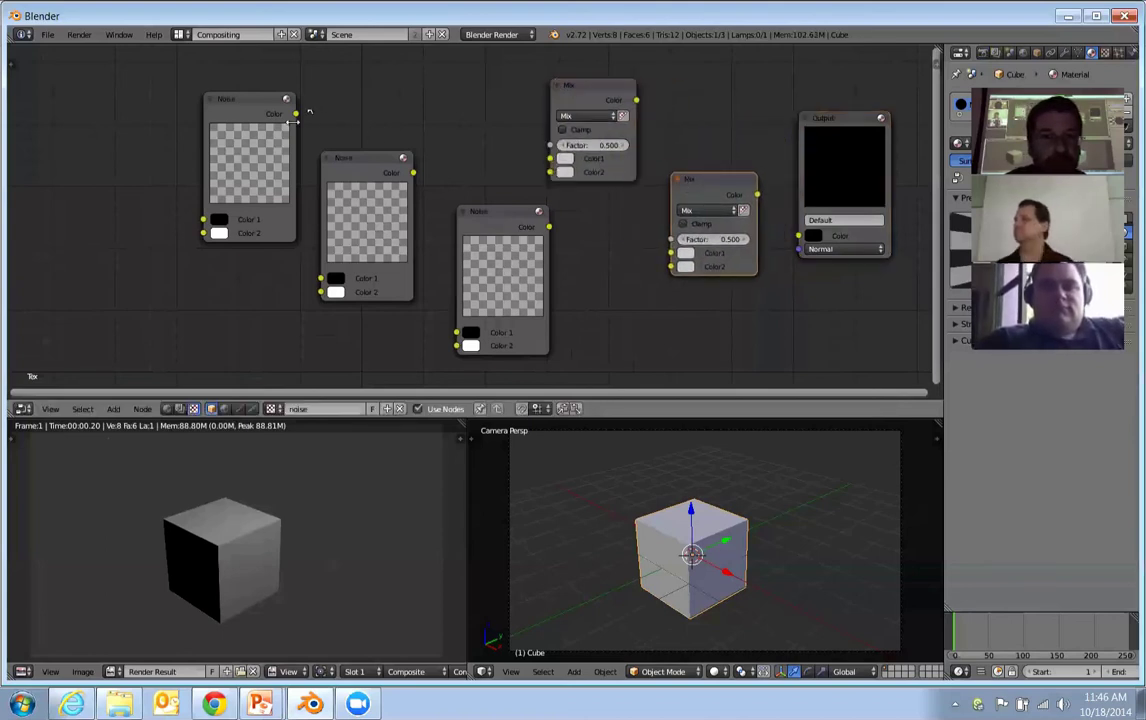
# Link Noise 1 and 2 into the first Mix, chain it with Noise 3 into the second, feeding Output.
pyautogui.moveTo(296, 113); pyautogui.dragTo(549, 158)
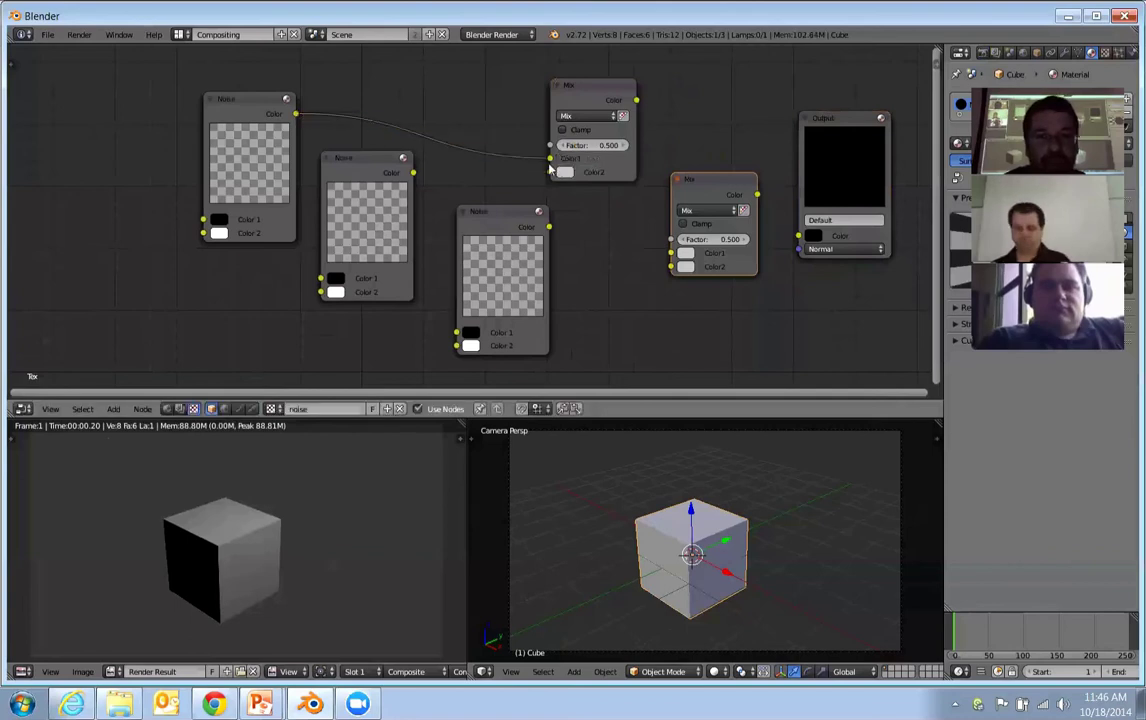
pyautogui.moveTo(413, 172); pyautogui.dragTo(550, 172)
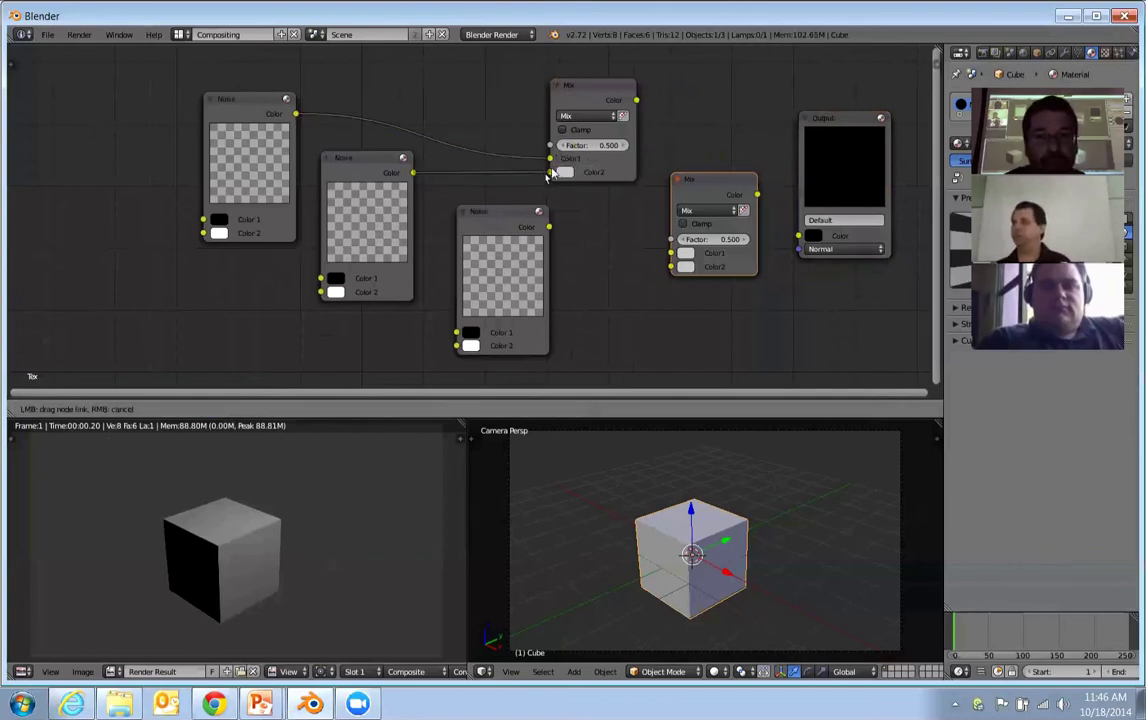
pyautogui.moveTo(636, 100); pyautogui.dragTo(674, 254)
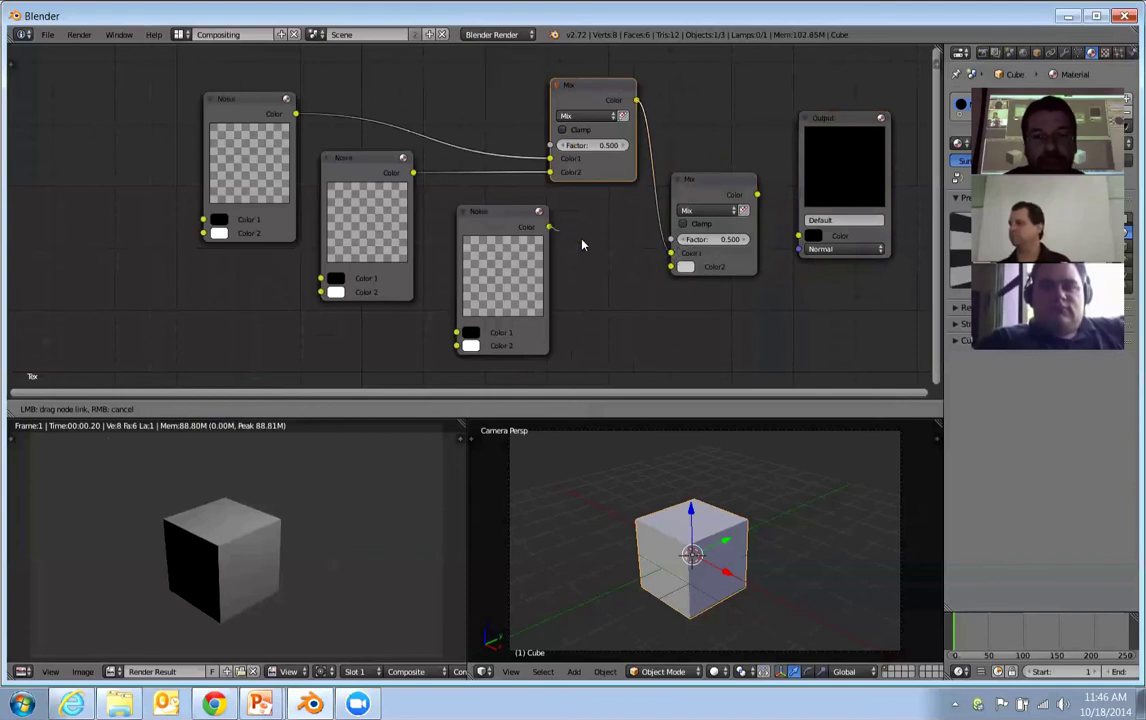
pyautogui.moveTo(549, 227); pyautogui.dragTo(670, 266)
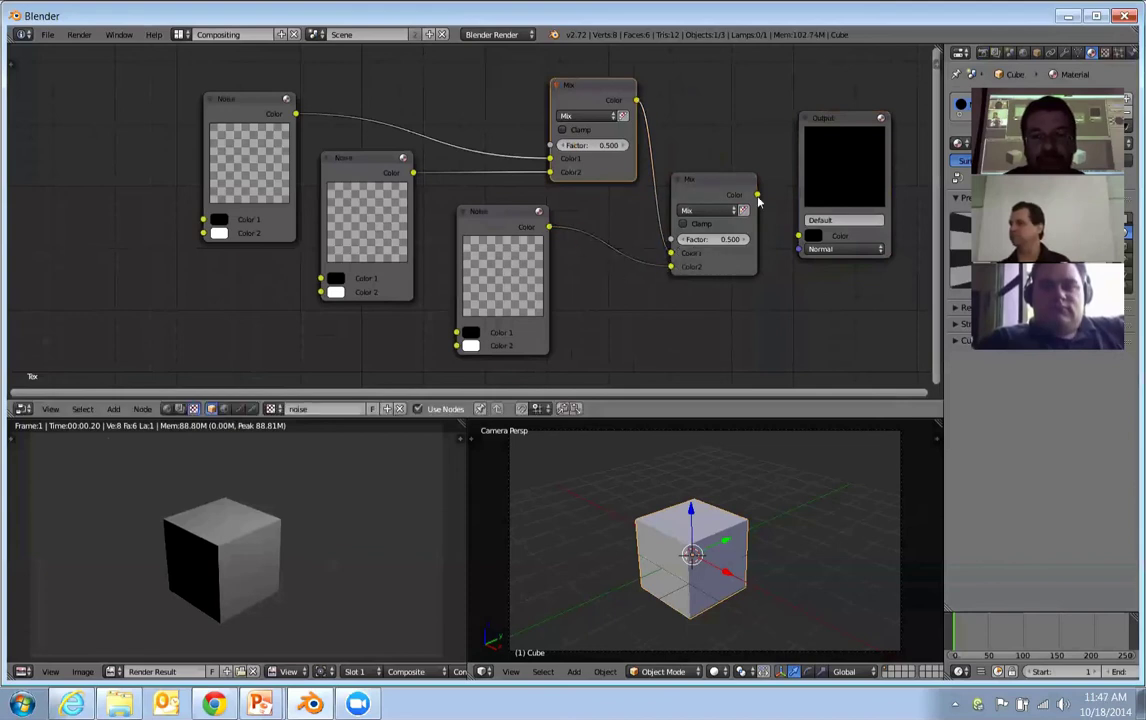
pyautogui.moveTo(757, 194); pyautogui.dragTo(799, 236)
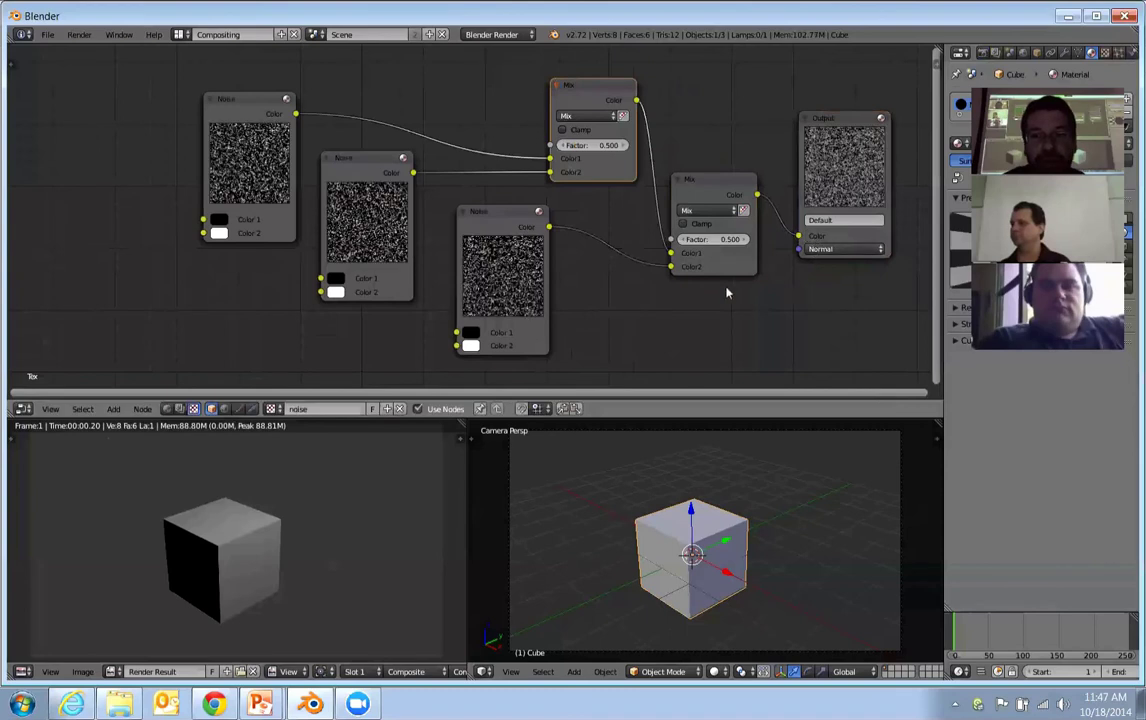
# Set Color 2 of the three Noise nodes to red, green and blue respectively.
pyautogui.click(219, 233)
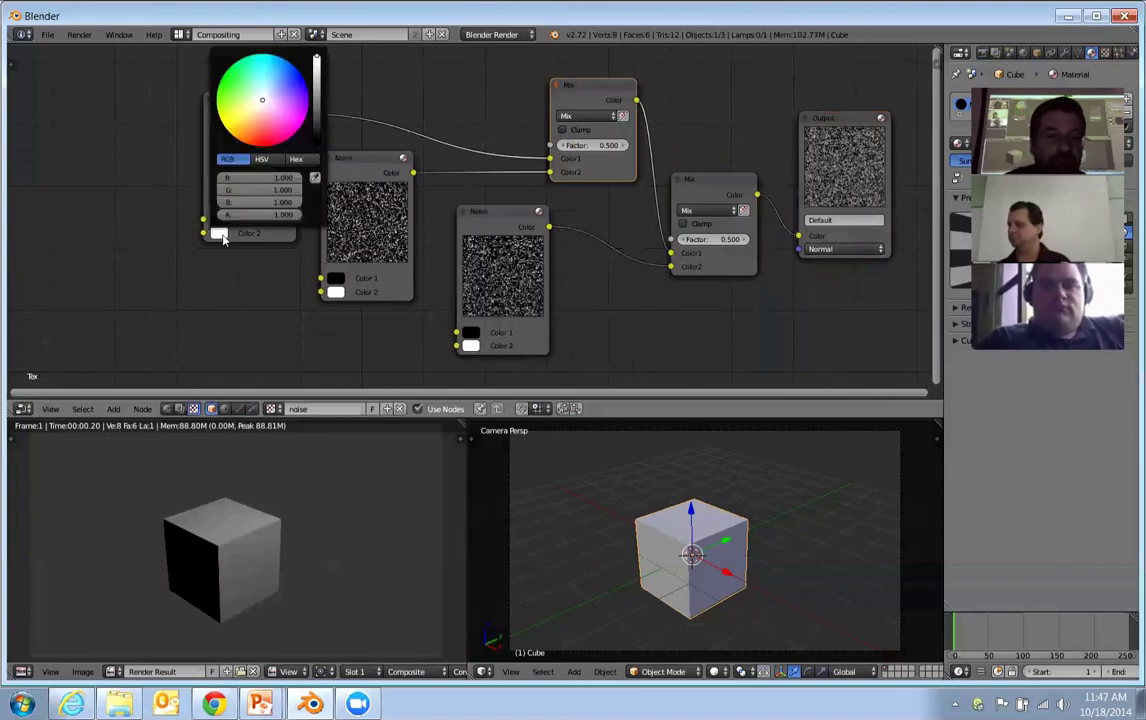
pyautogui.moveTo(295, 191); pyautogui.dragTo(225, 191)
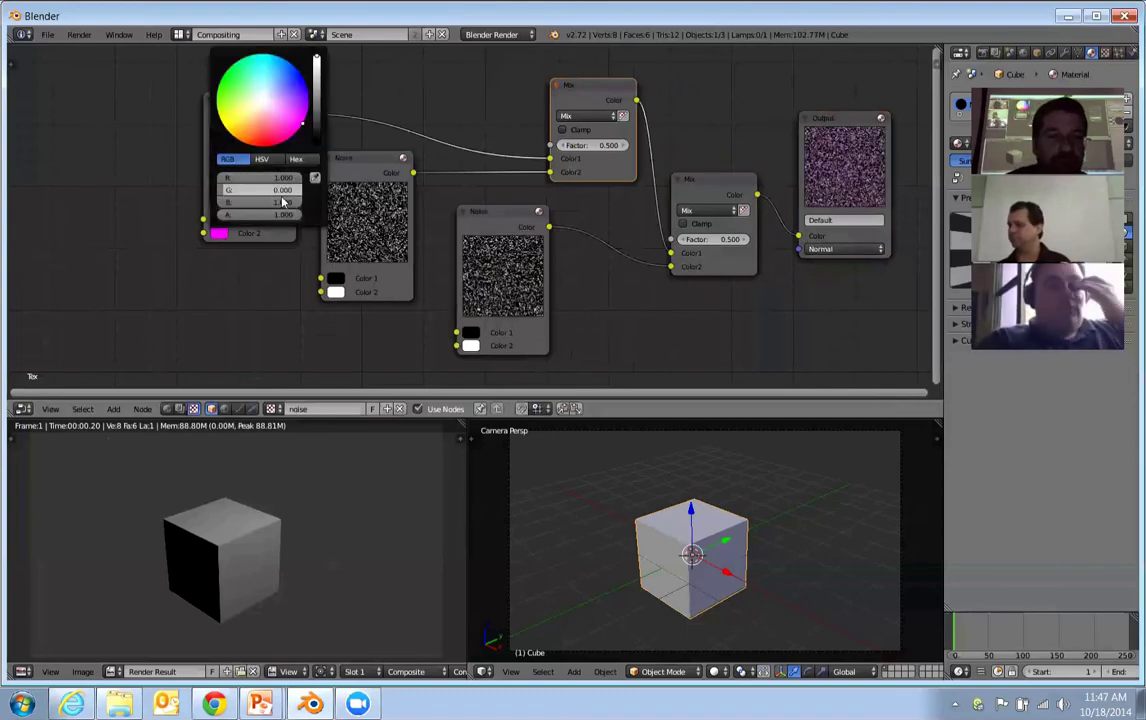
pyautogui.moveTo(295, 202); pyautogui.dragTo(225, 202)
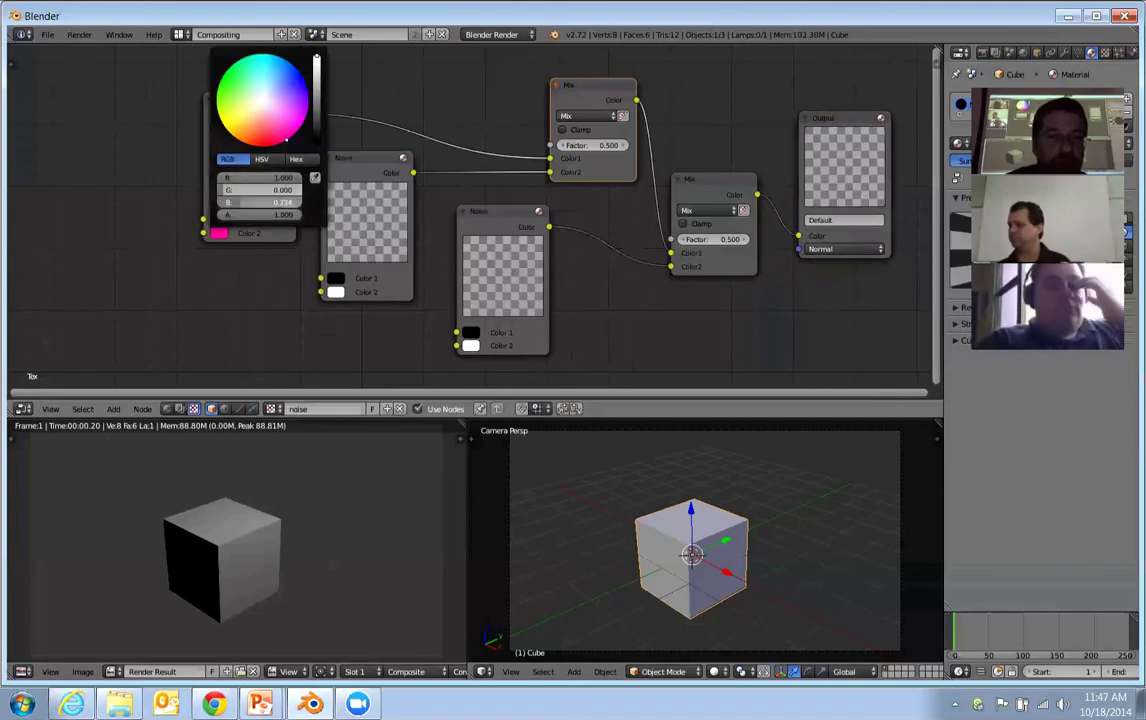
pyautogui.click(335, 291)
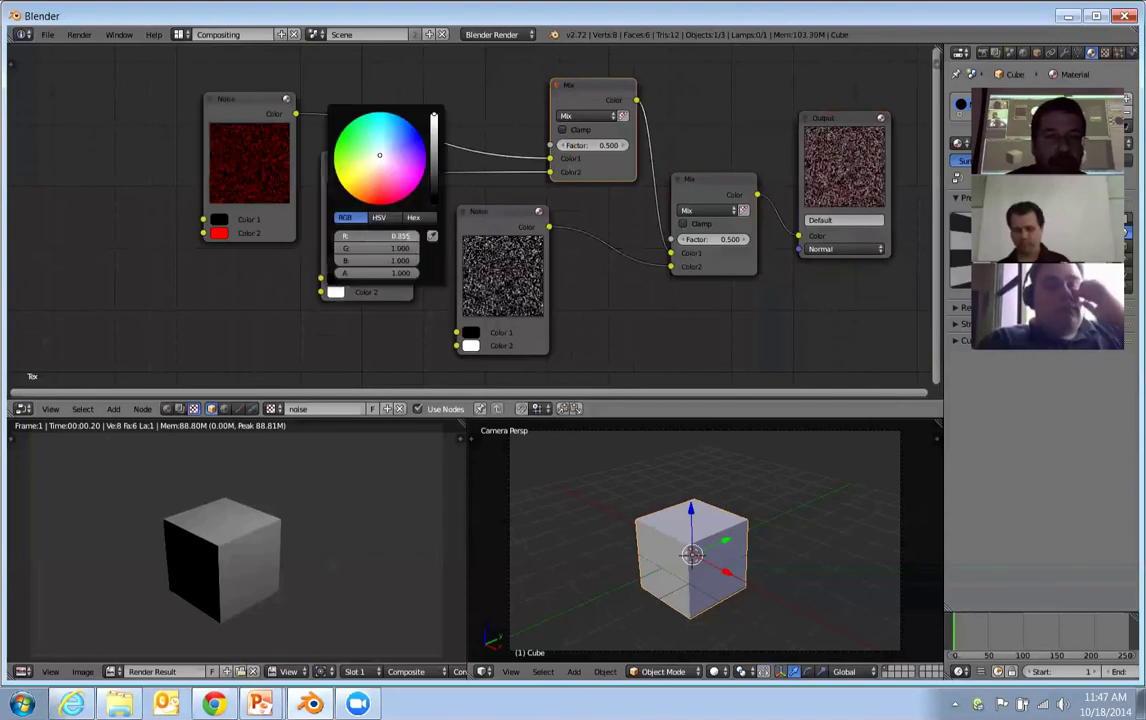
pyautogui.moveTo(405, 236); pyautogui.dragTo(340, 236)
pyautogui.moveTo(400, 260); pyautogui.dragTo(340, 260)
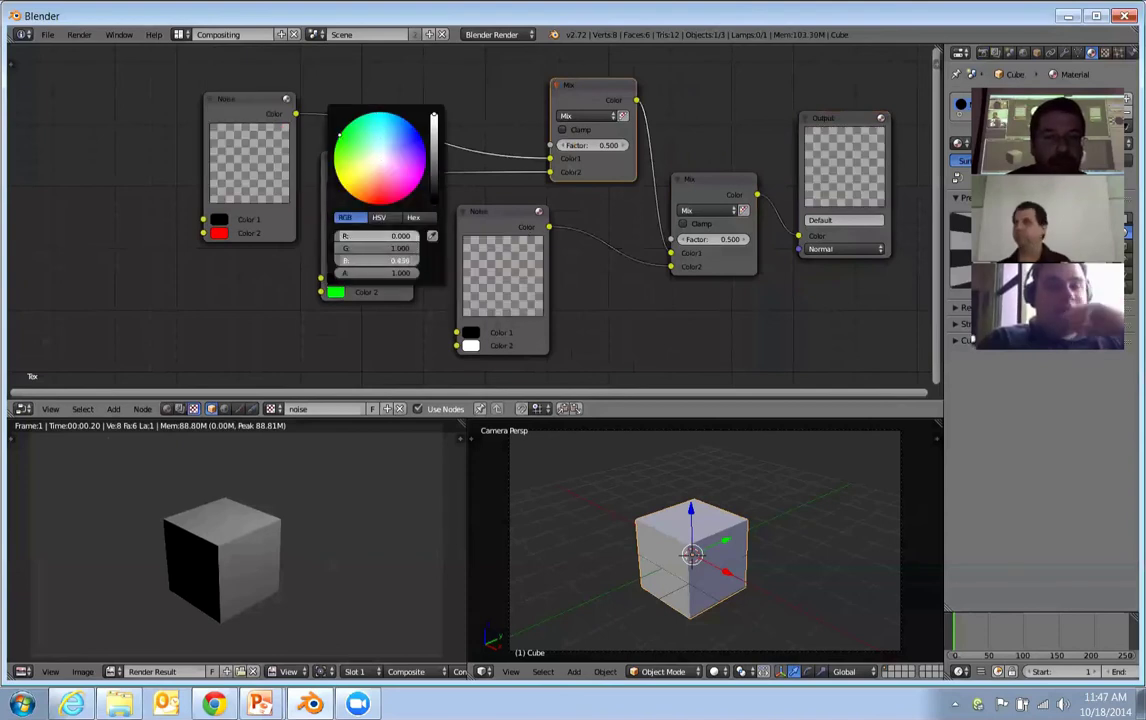
pyautogui.click(470, 345)
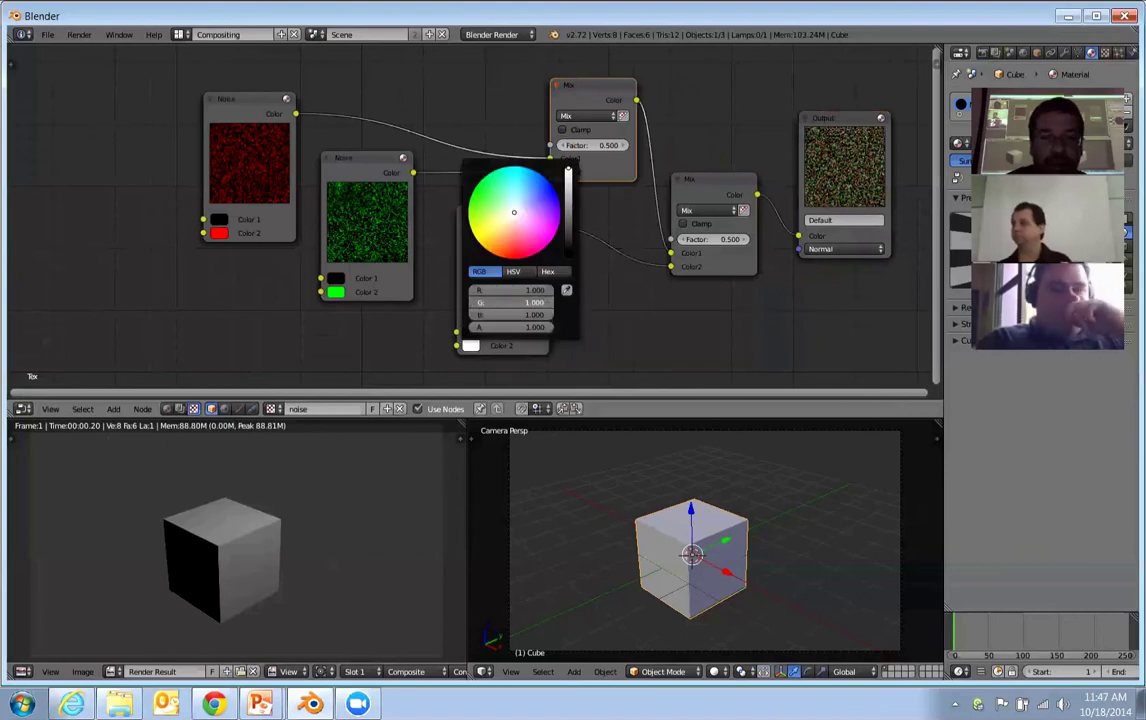
pyautogui.moveTo(547, 303); pyautogui.dragTo(480, 303)
pyautogui.moveTo(549, 290); pyautogui.dragTo(485, 290)
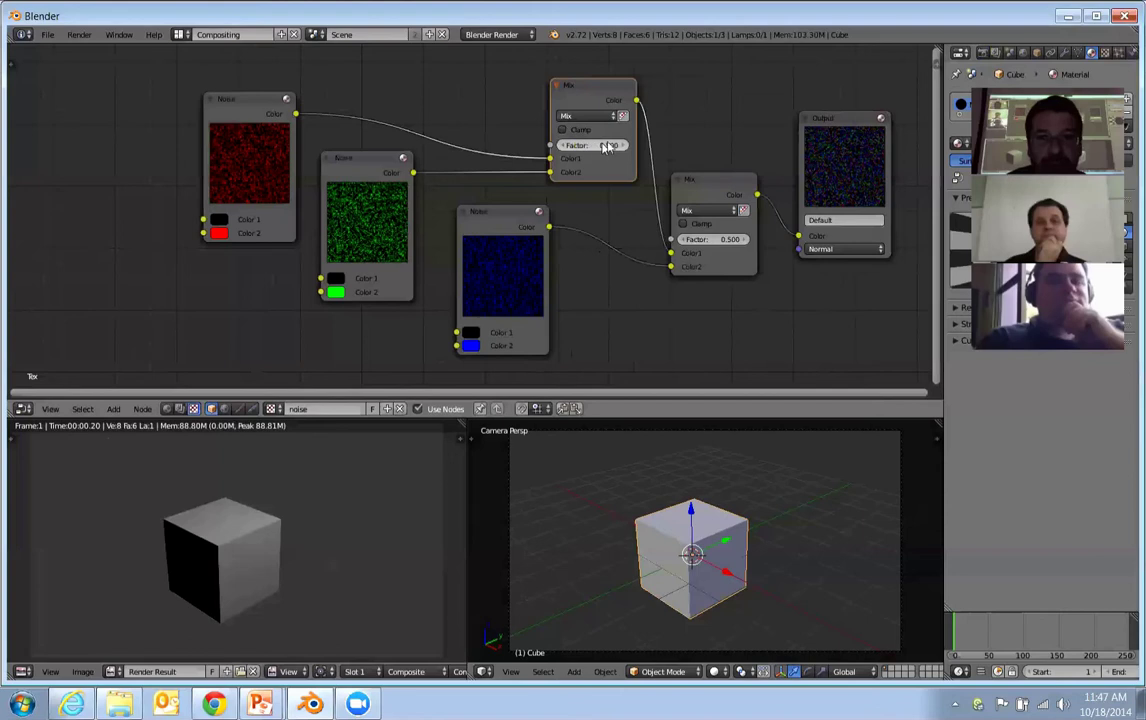
pyautogui.scroll(1, 833, 176)
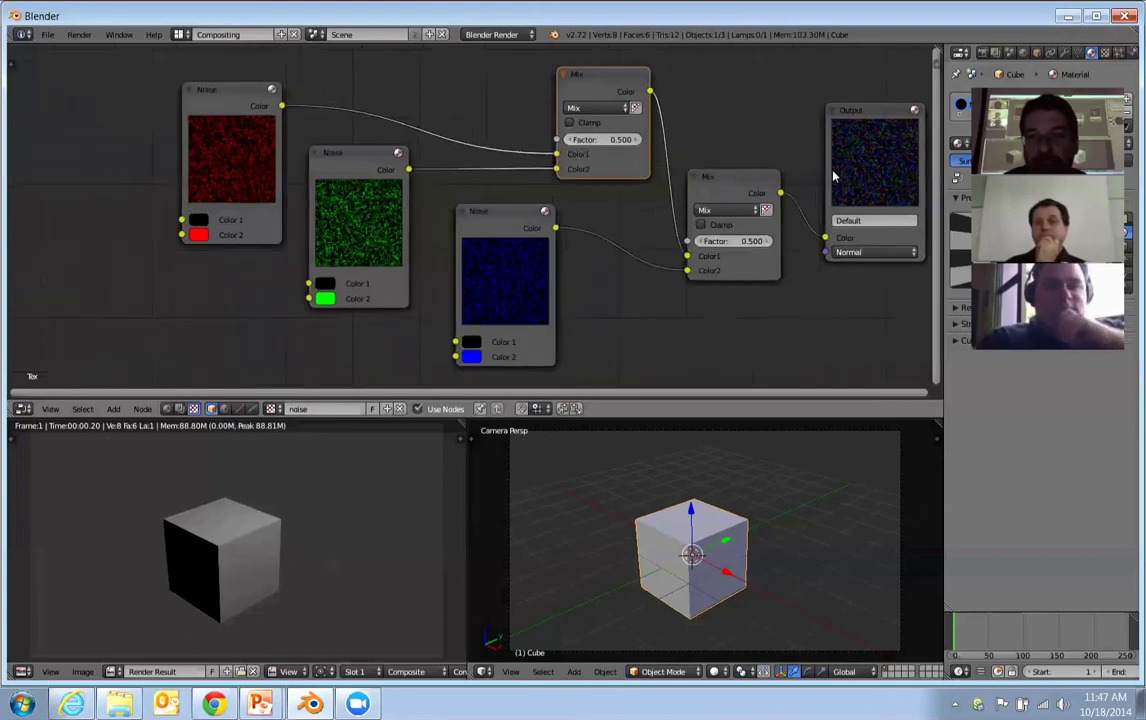
pyautogui.scroll(1, 833, 176)
pyautogui.moveTo(813, 184); pyautogui.dragTo(576, 217, button='middle')
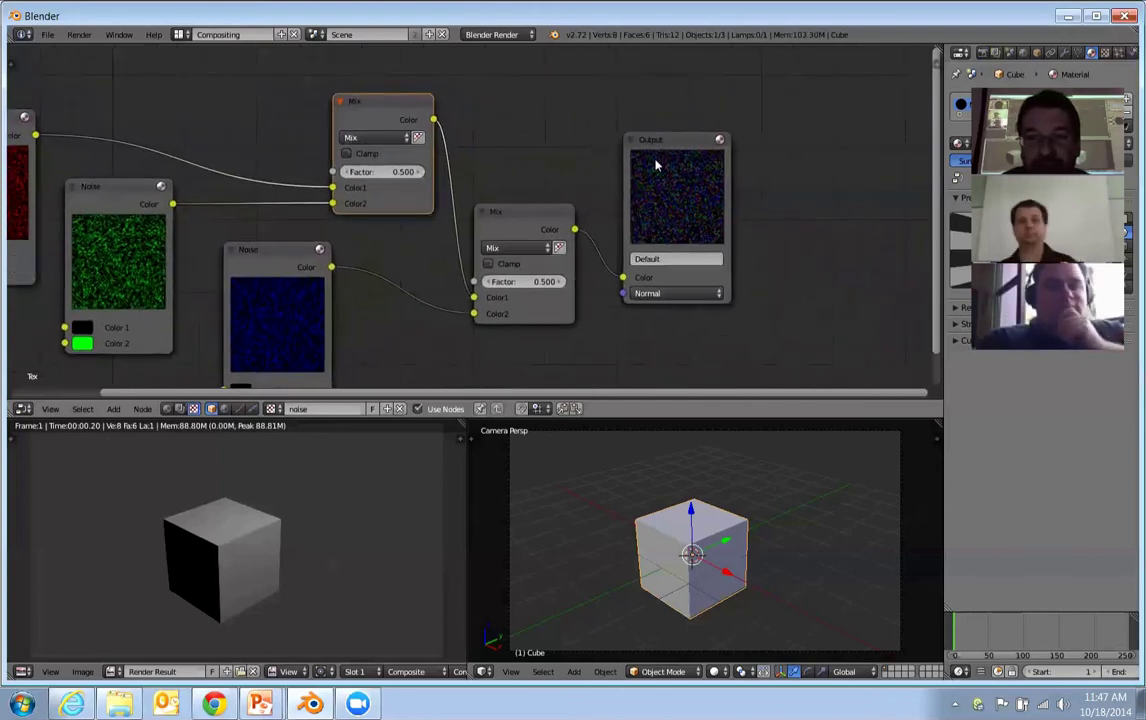
pyautogui.scroll(1, 676, 184)
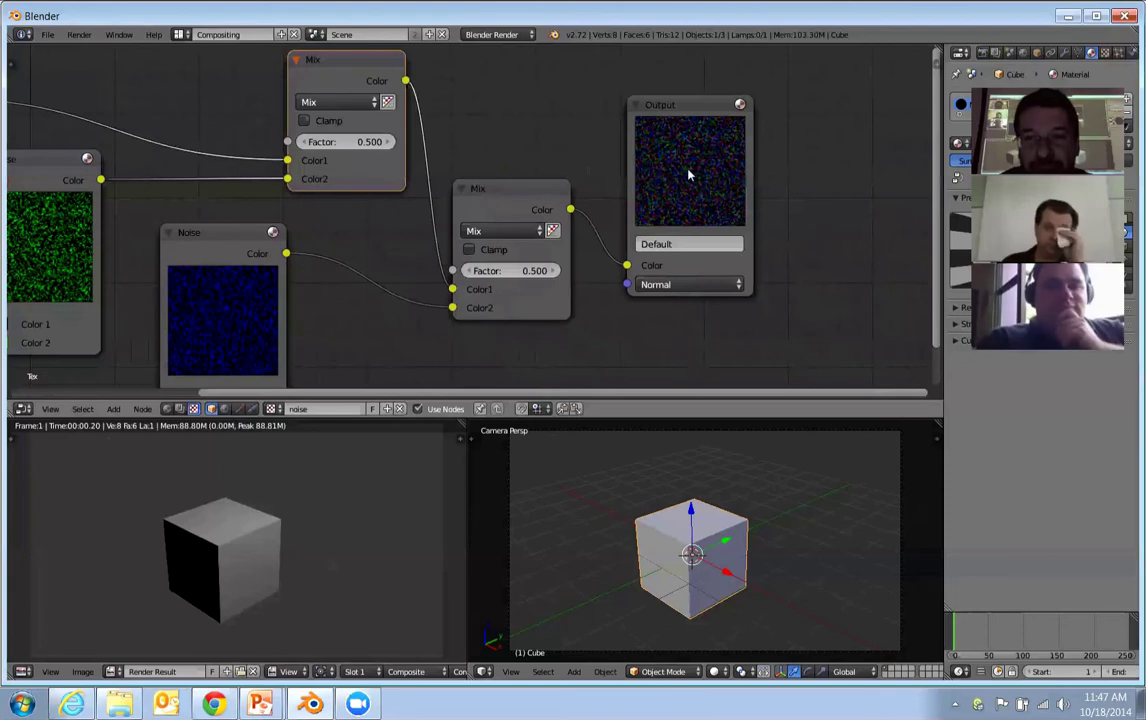
pyautogui.scroll(-3, 620, 196)
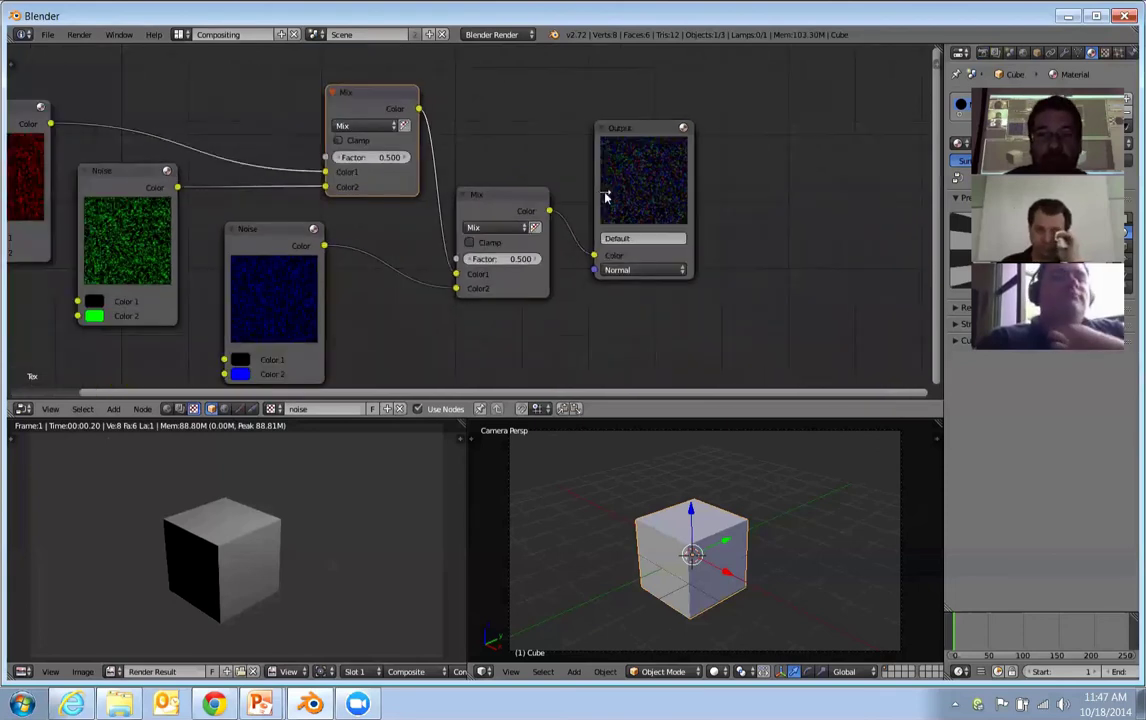
pyautogui.moveTo(533, 247); pyautogui.dragTo(708, 226, button='middle')
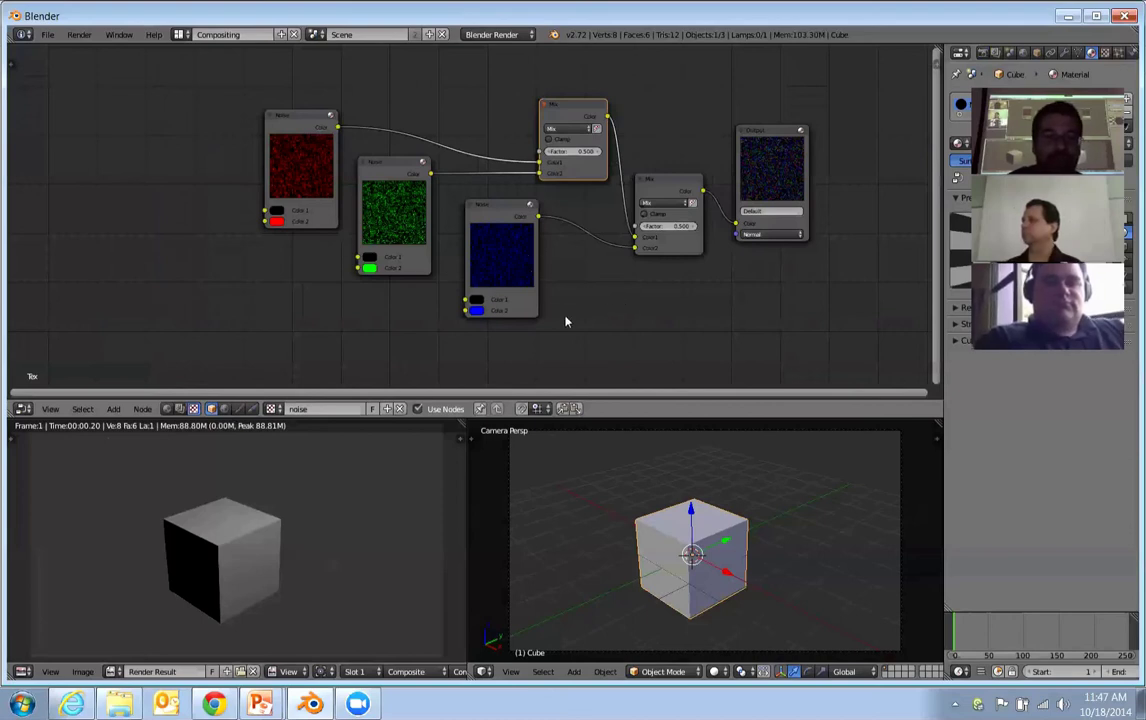
pyautogui.click(280, 215)
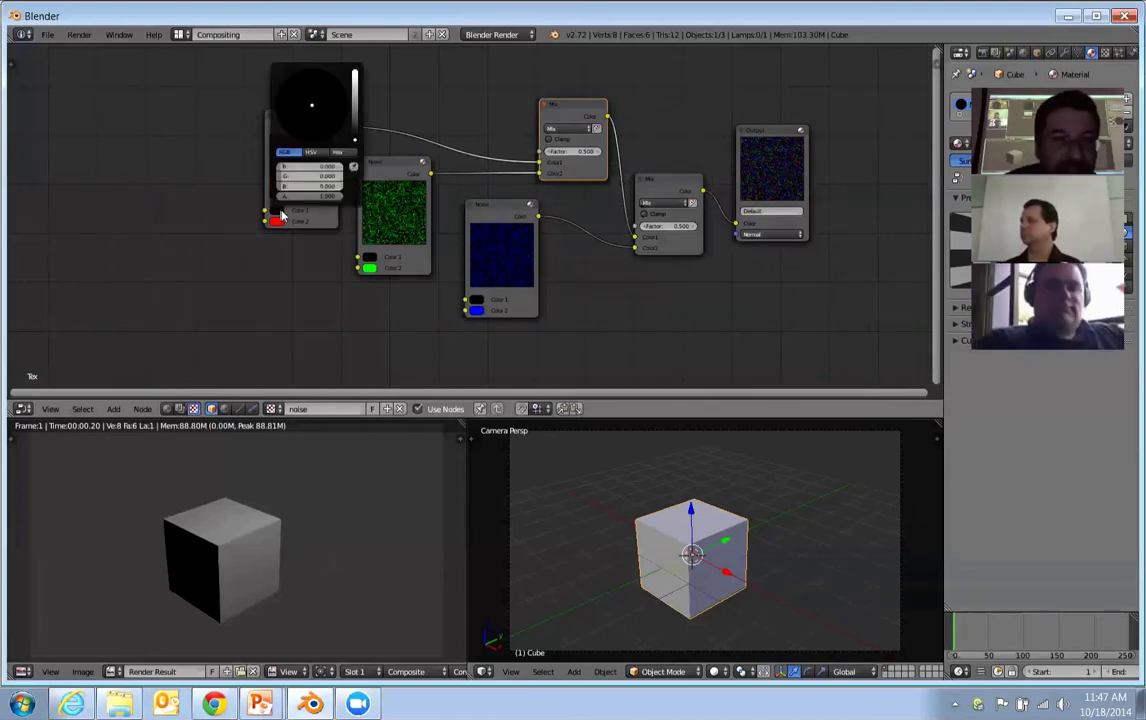
pyautogui.click(356, 124)
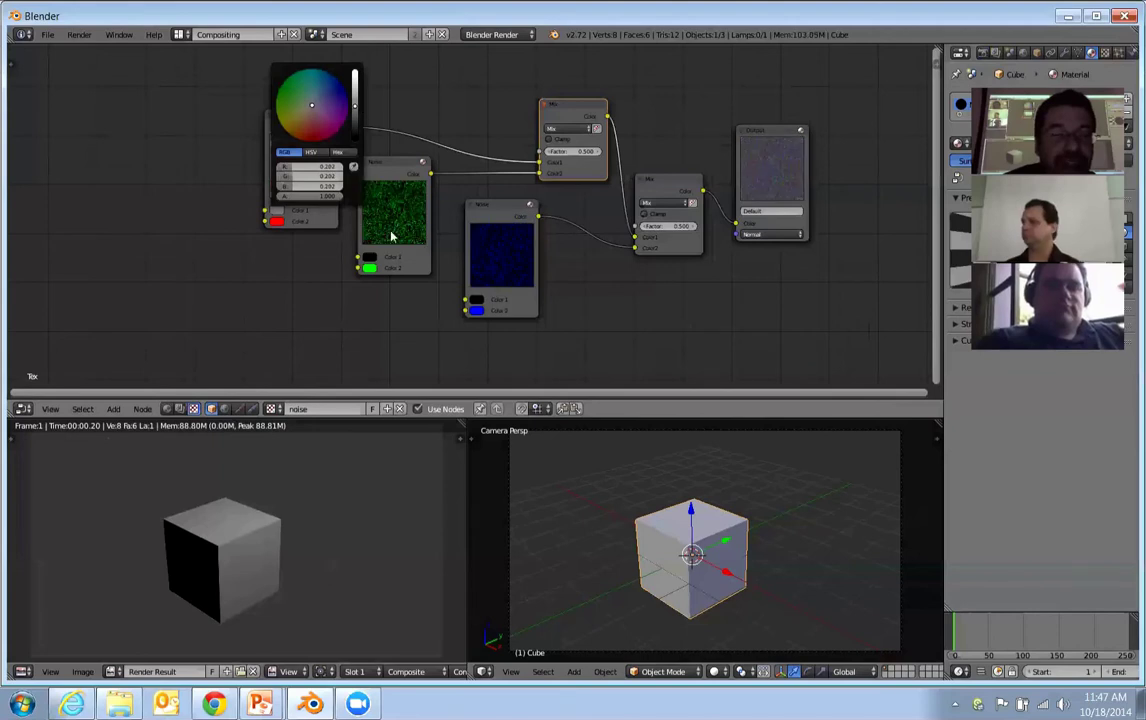
pyautogui.scroll(1, 255, 212)
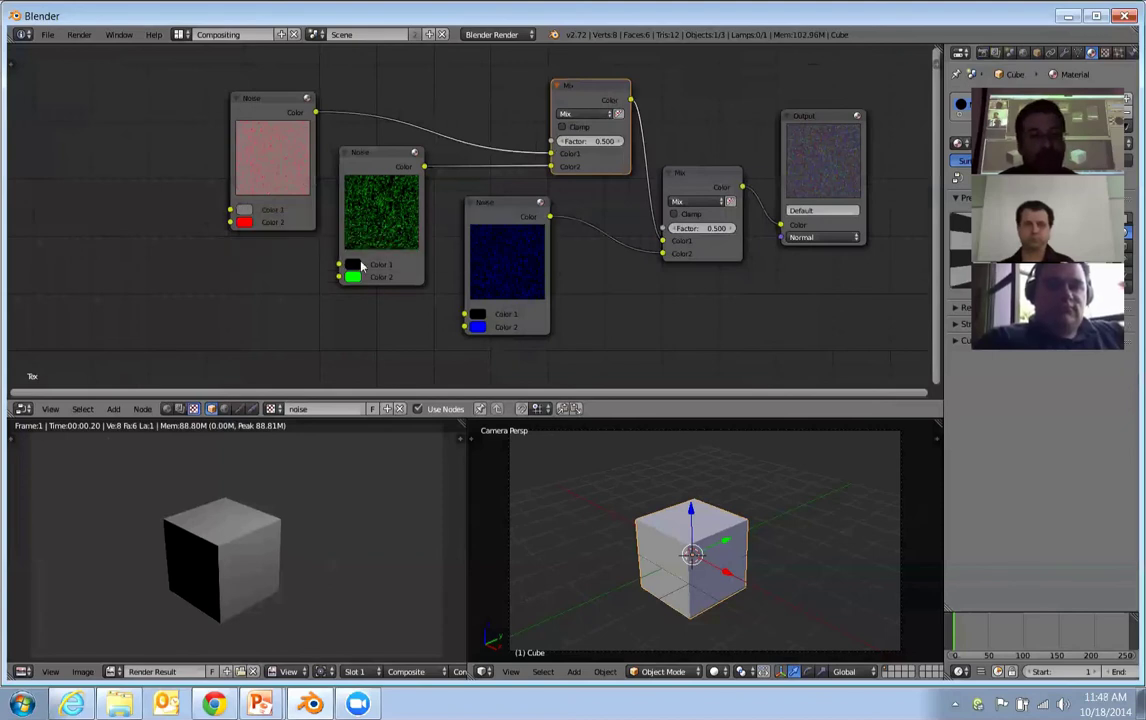
pyautogui.hotkey('ctrl', 'v')
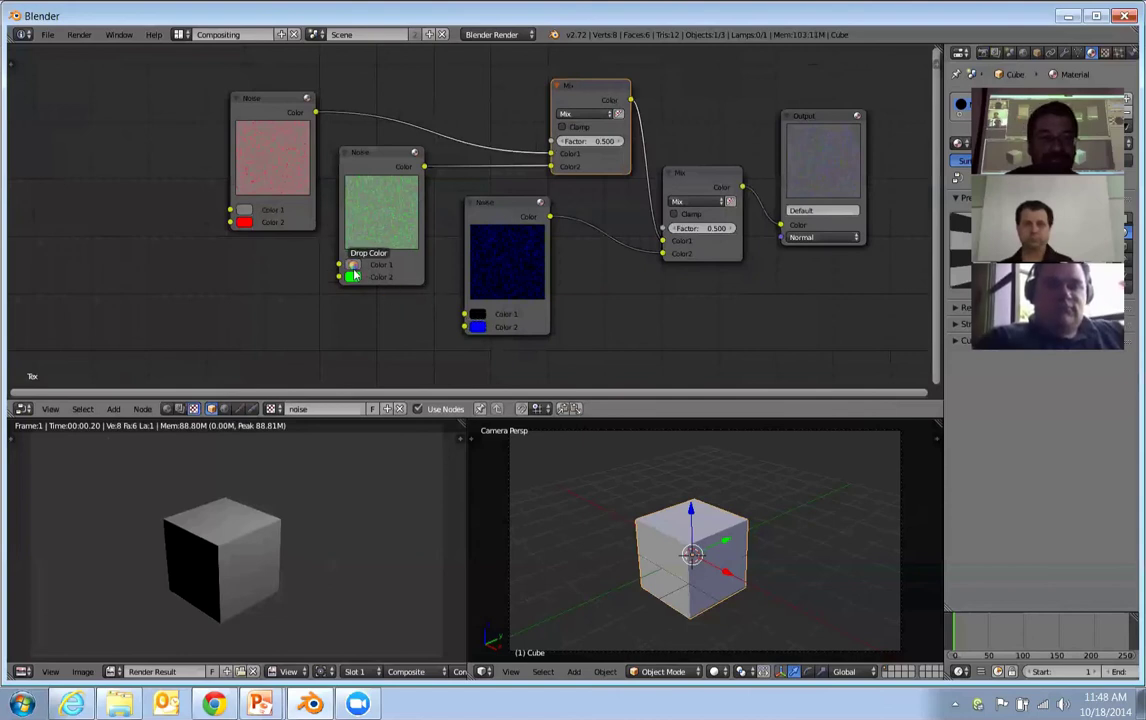
pyautogui.hotkey('ctrl', 'v')
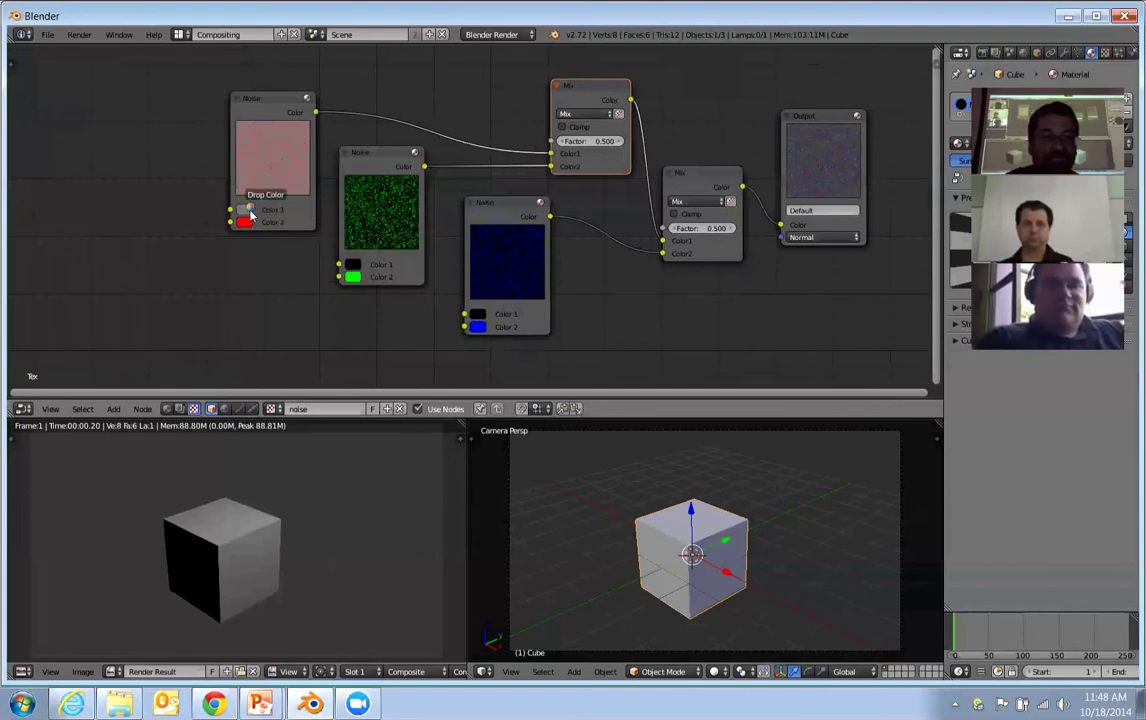
pyautogui.hotkey('ctrl', 'v')
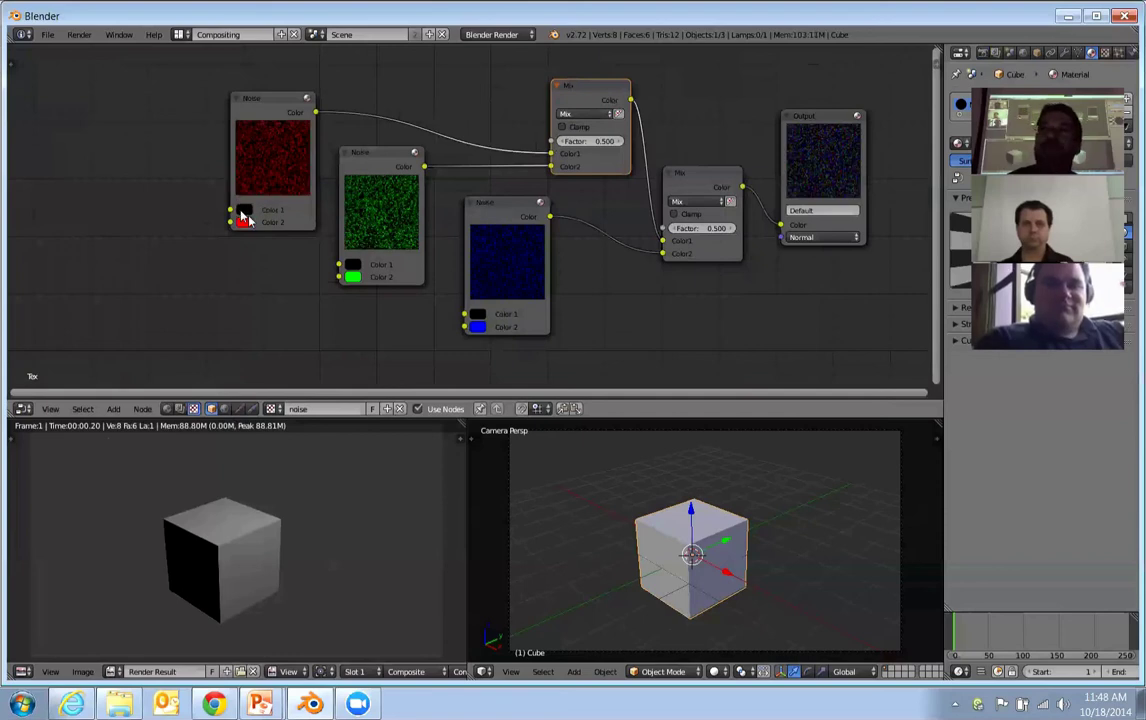
pyautogui.scroll(-1, 410, 208)
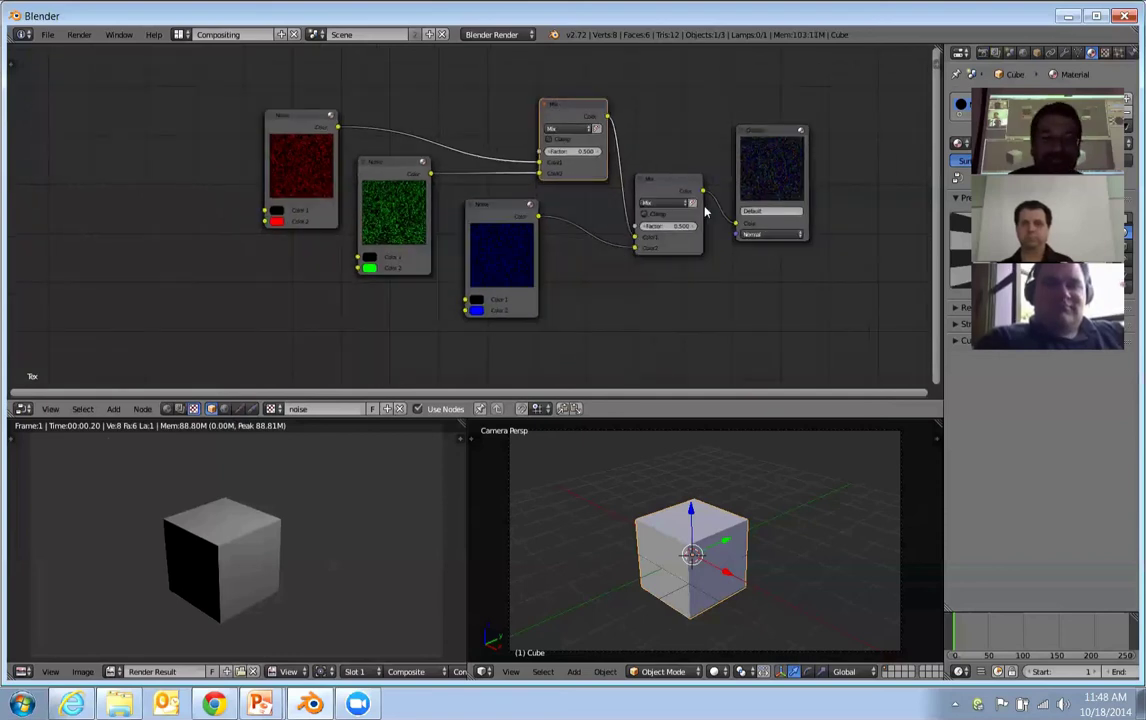
pyautogui.moveTo(655, 250); pyautogui.dragTo(600, 232, button='middle')
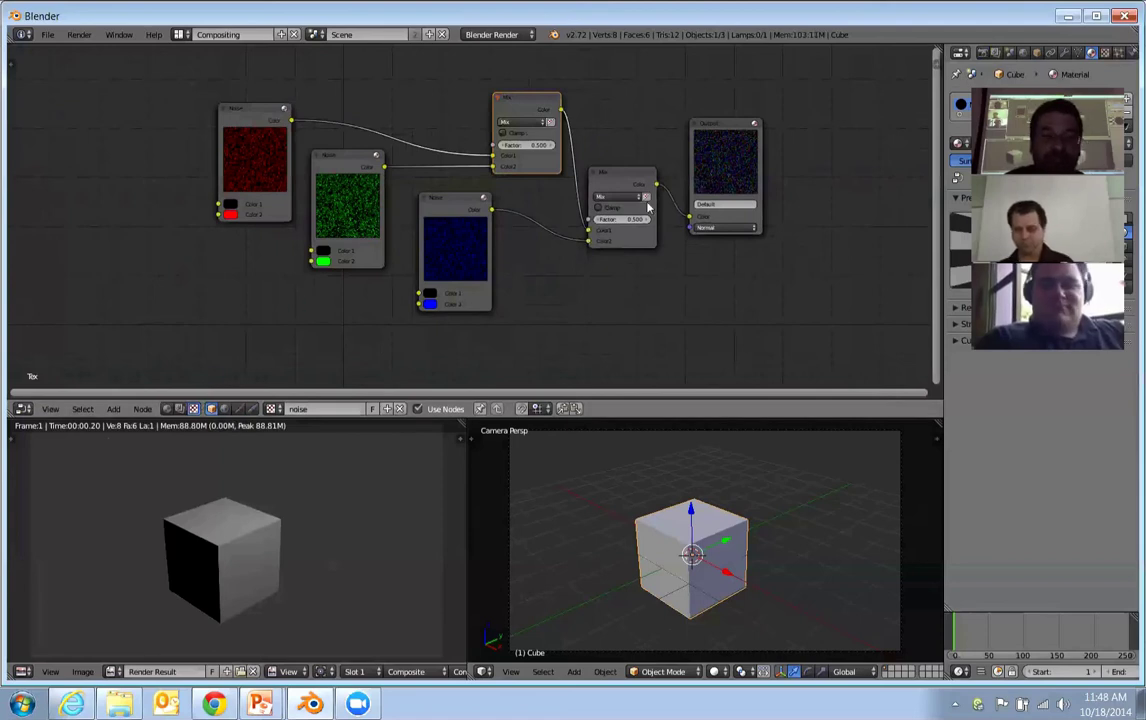
# In the compositing tree, add a Texture input node set to the 'noise' texture.
pyautogui.click(180, 409)
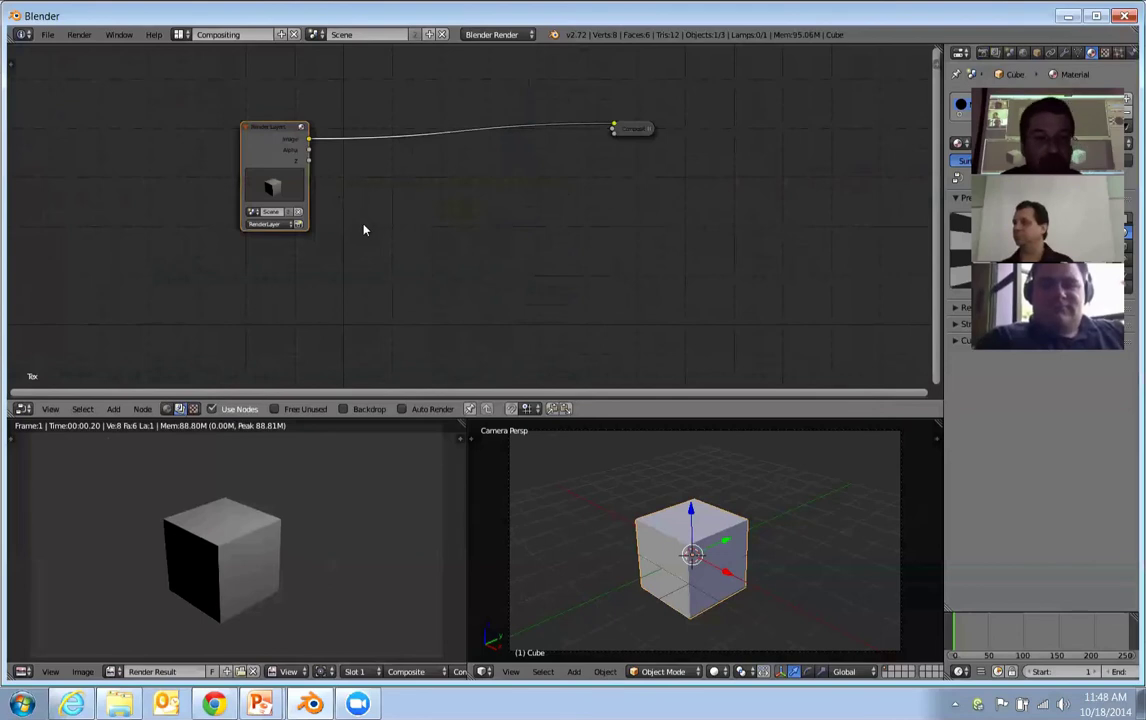
pyautogui.hotkey('shift', 'a')
pyautogui.moveTo(357, 228)
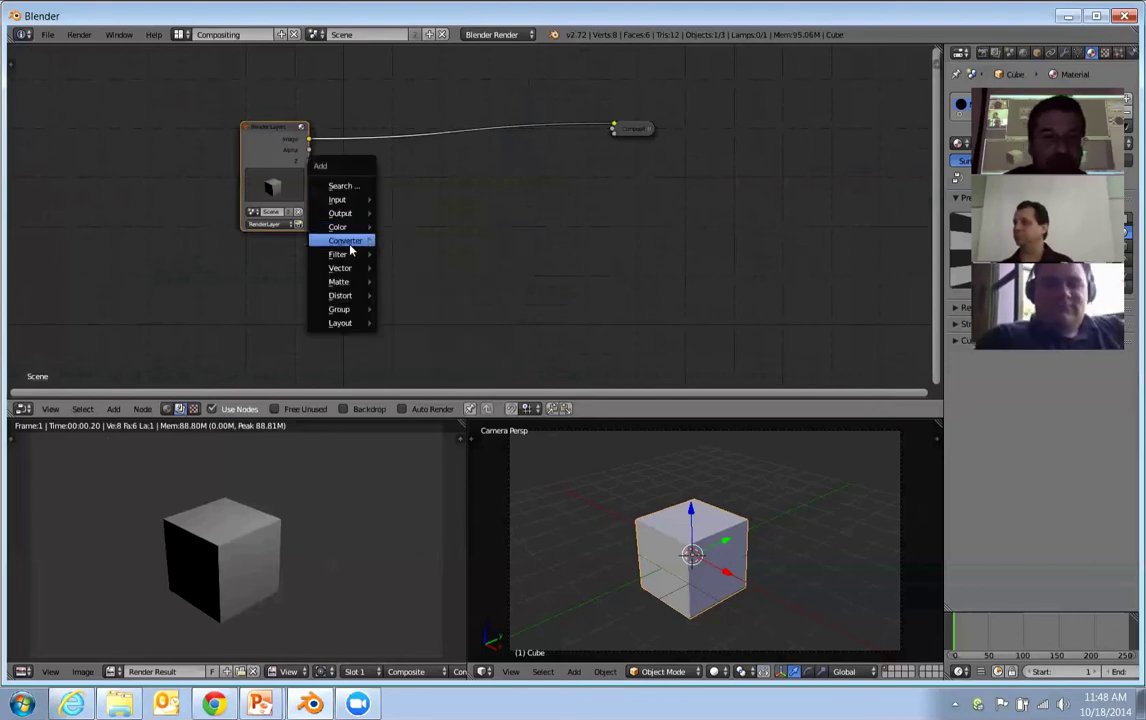
pyautogui.moveTo(353, 256)
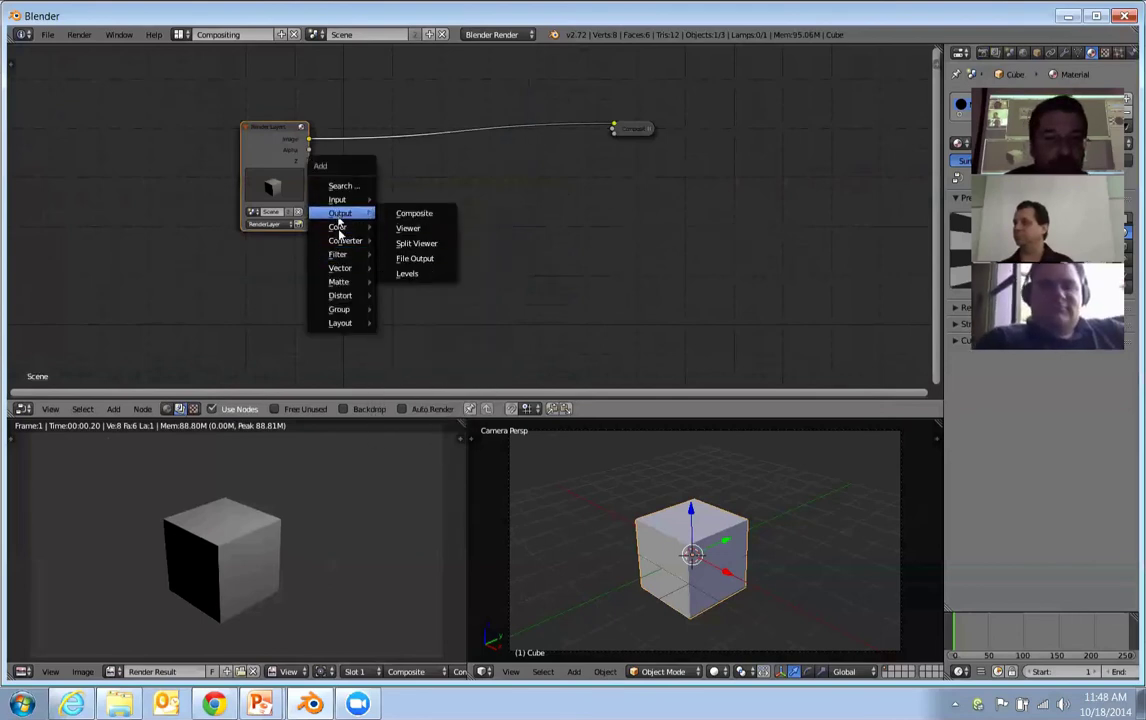
pyautogui.moveTo(345, 200)
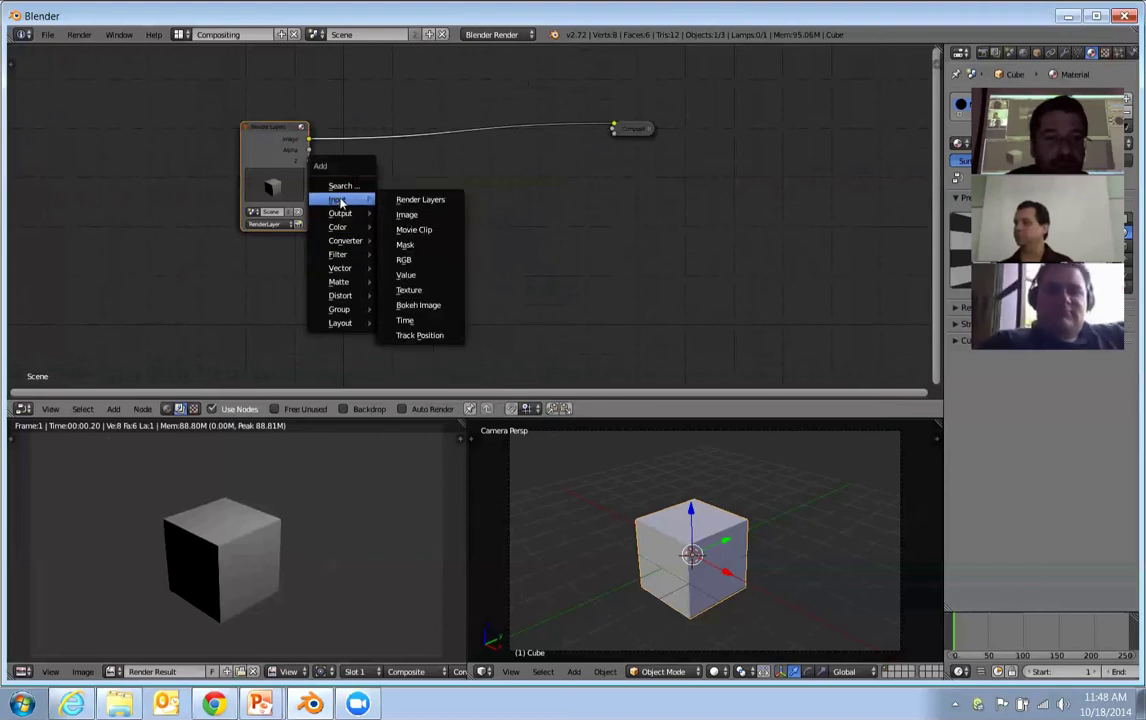
pyautogui.click(424, 291)
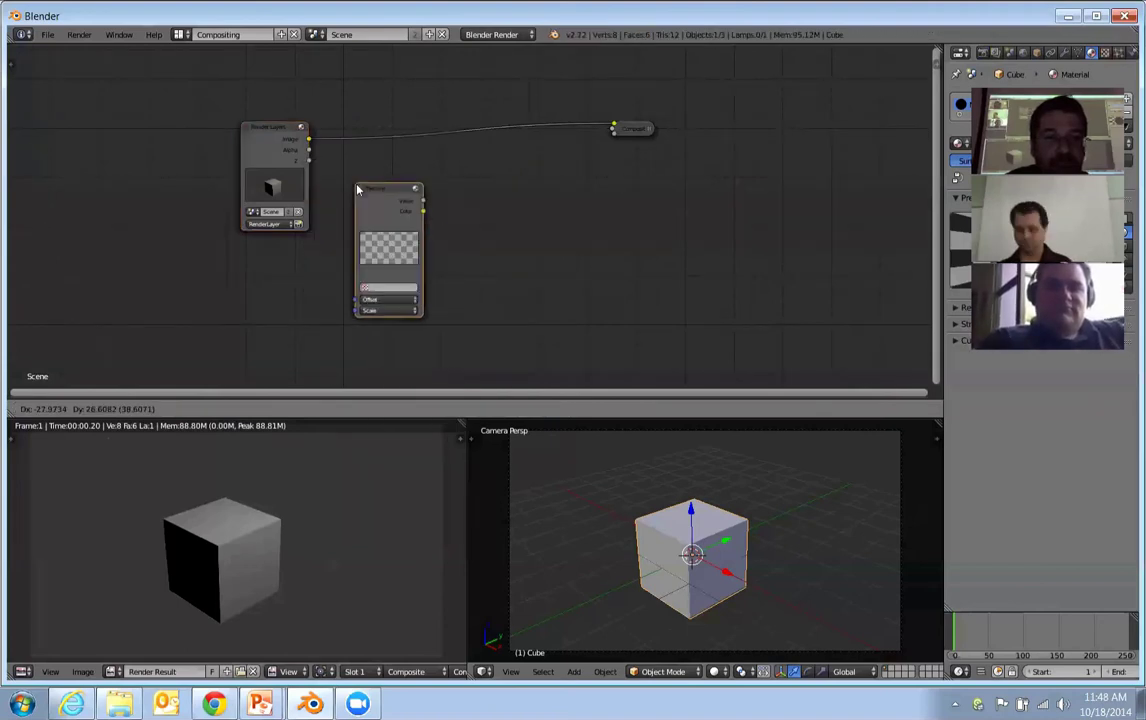
pyautogui.click(324, 168)
pyautogui.click(404, 291)
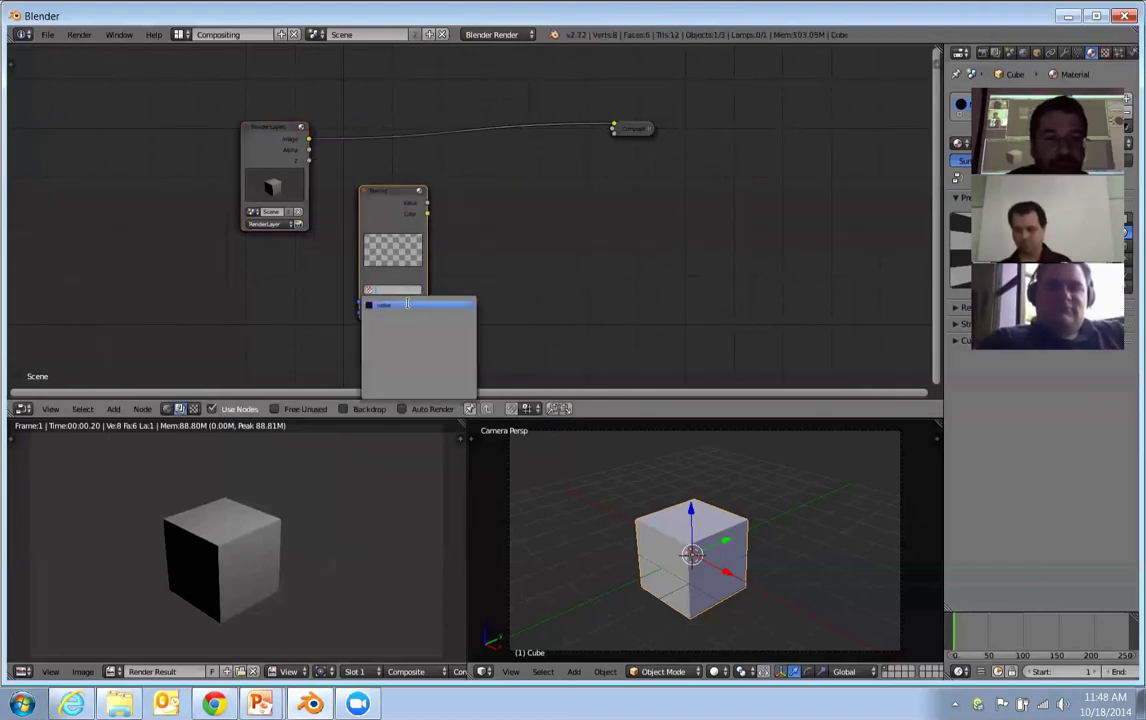
pyautogui.click(400, 303)
# Move the Composite node further right and the Texture node slightly lower.
pyautogui.moveTo(633, 129); pyautogui.dragTo(766, 149)
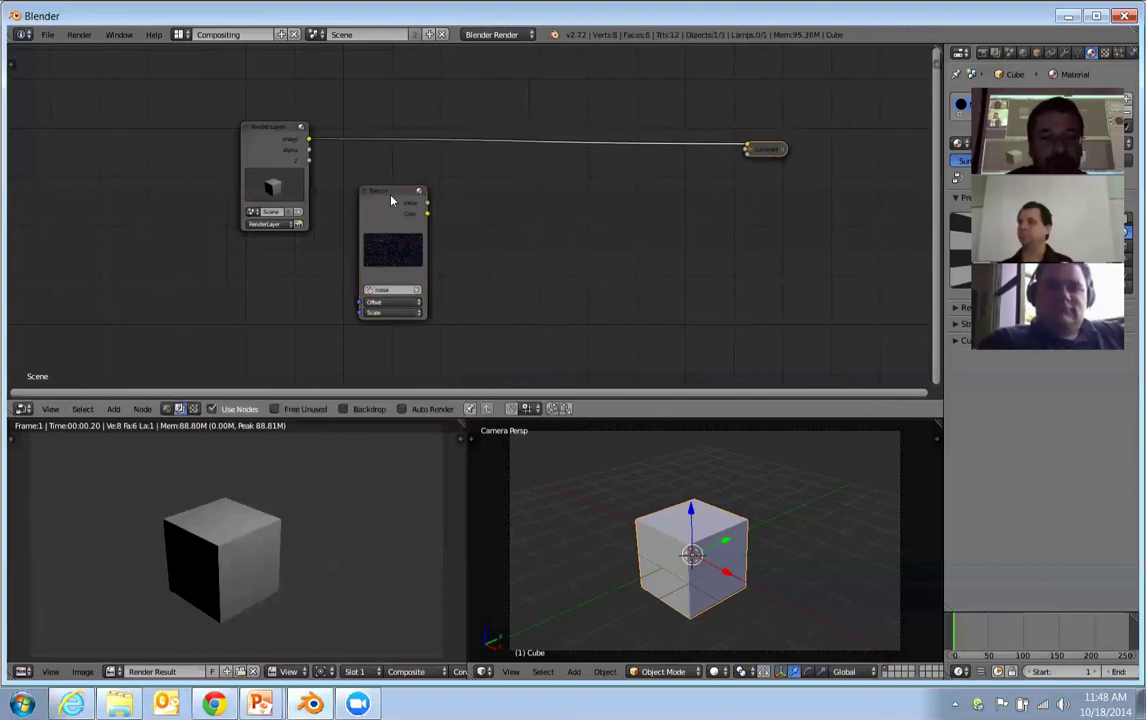
pyautogui.moveTo(391, 201); pyautogui.dragTo(396, 227)
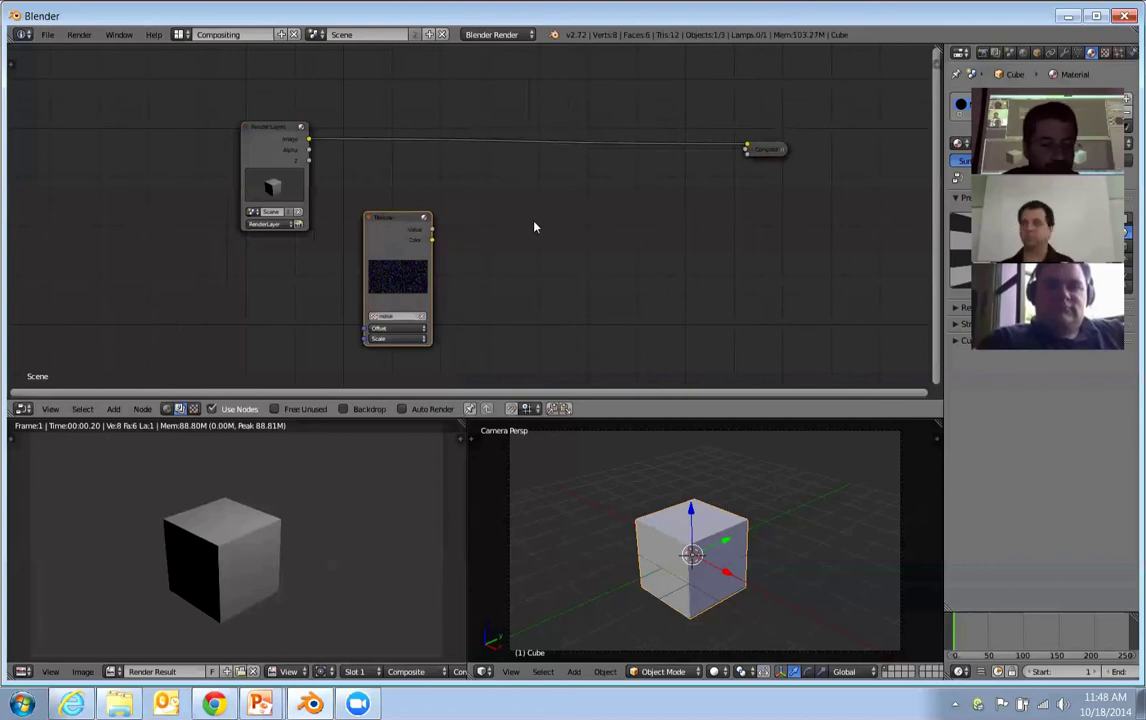
pyautogui.hotkey('shift', 'a')
pyautogui.moveTo(553, 218)
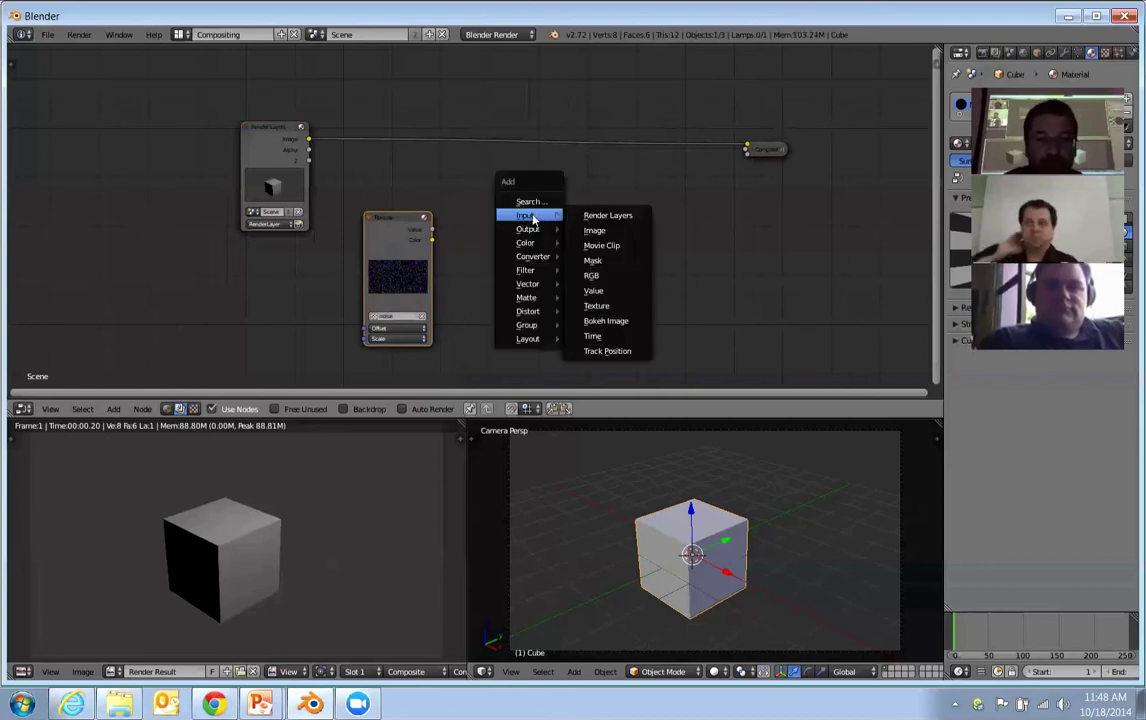
# Insert an Overlay Mix node between Render Layers and Composite, fed by the noise Texture colour.
pyautogui.moveTo(531, 249)
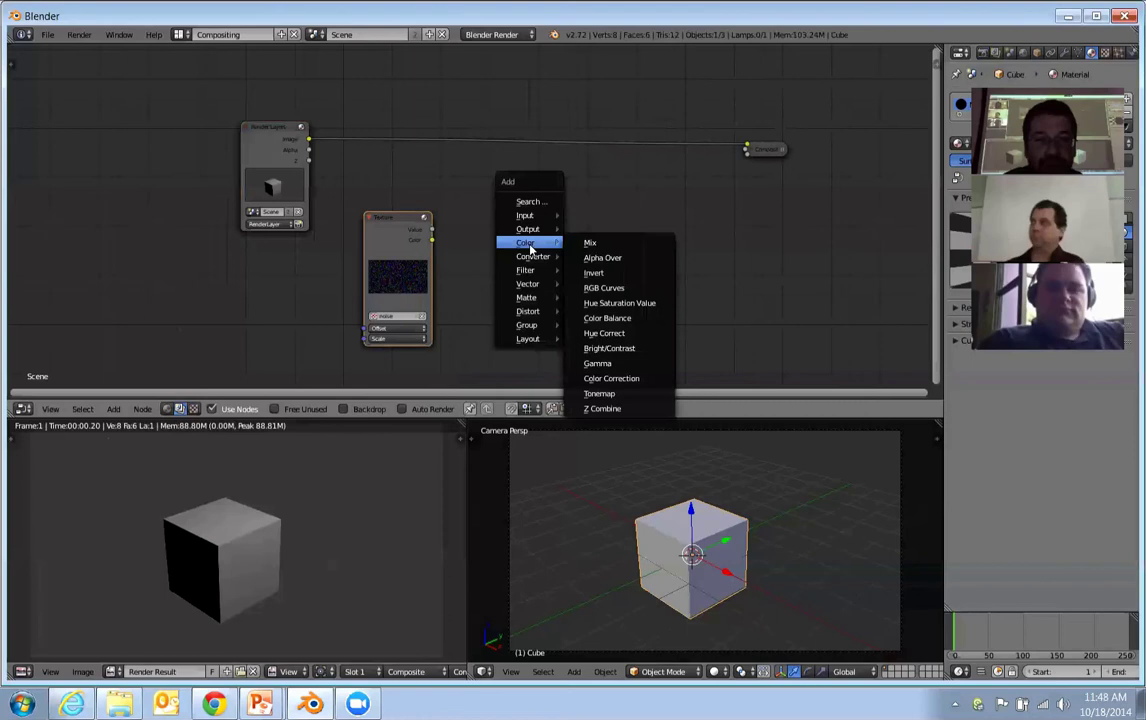
pyautogui.click(590, 243)
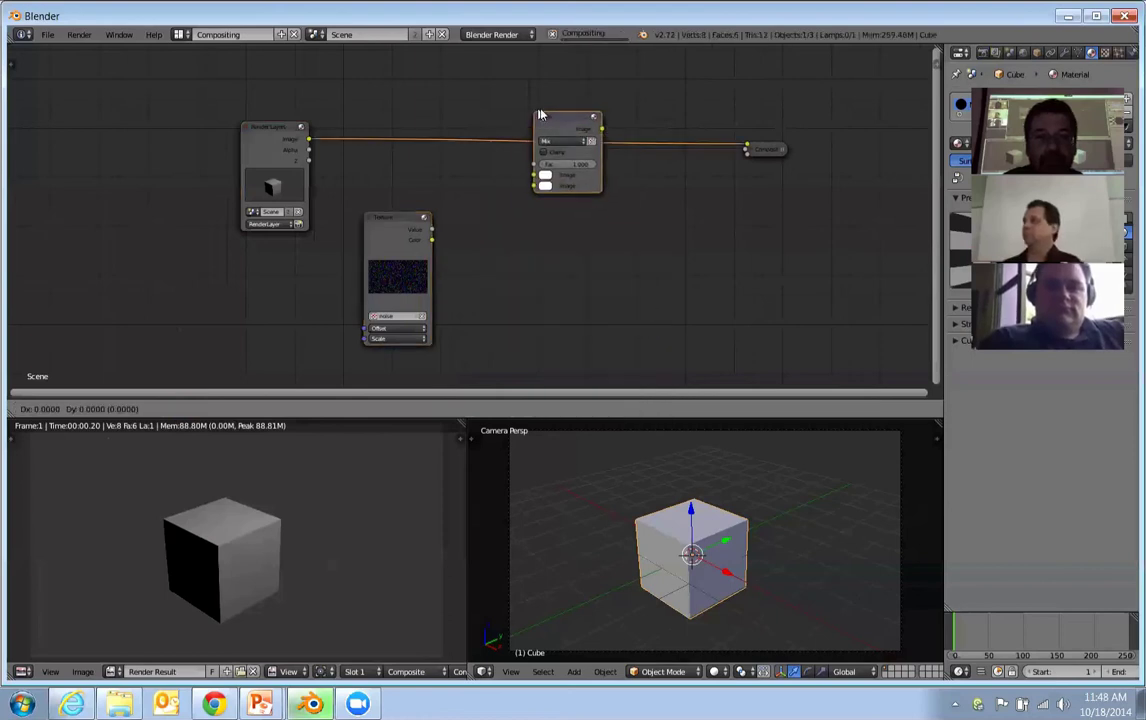
pyautogui.click(584, 123)
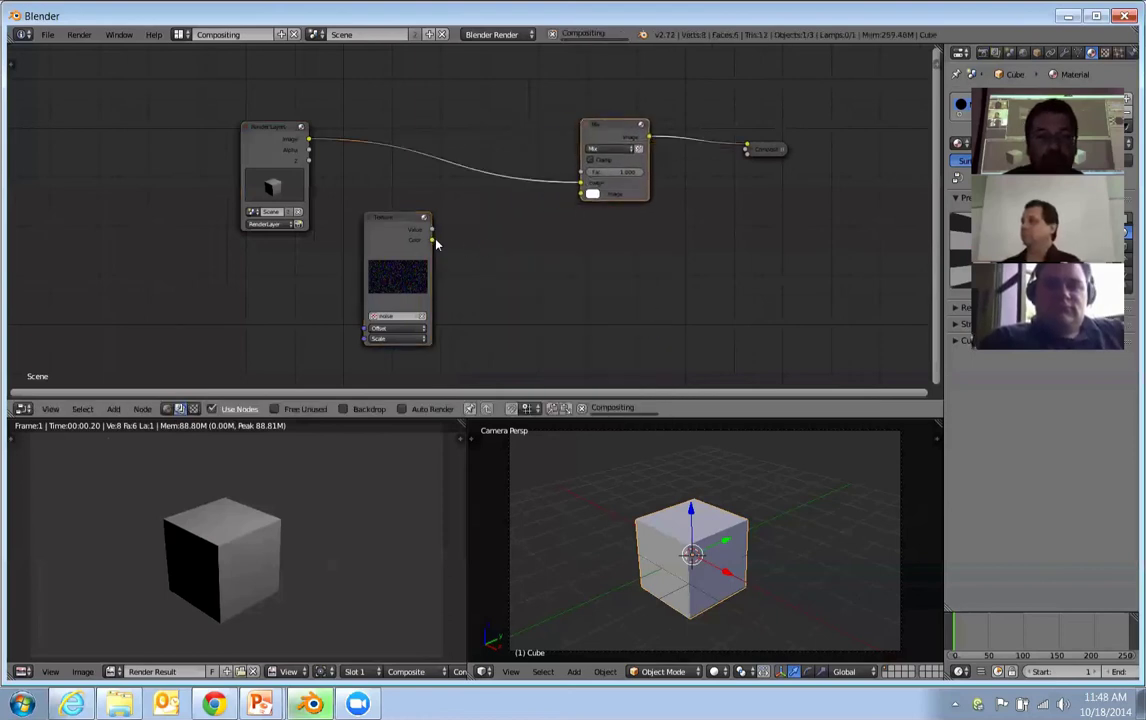
pyautogui.moveTo(433, 240); pyautogui.dragTo(591, 195)
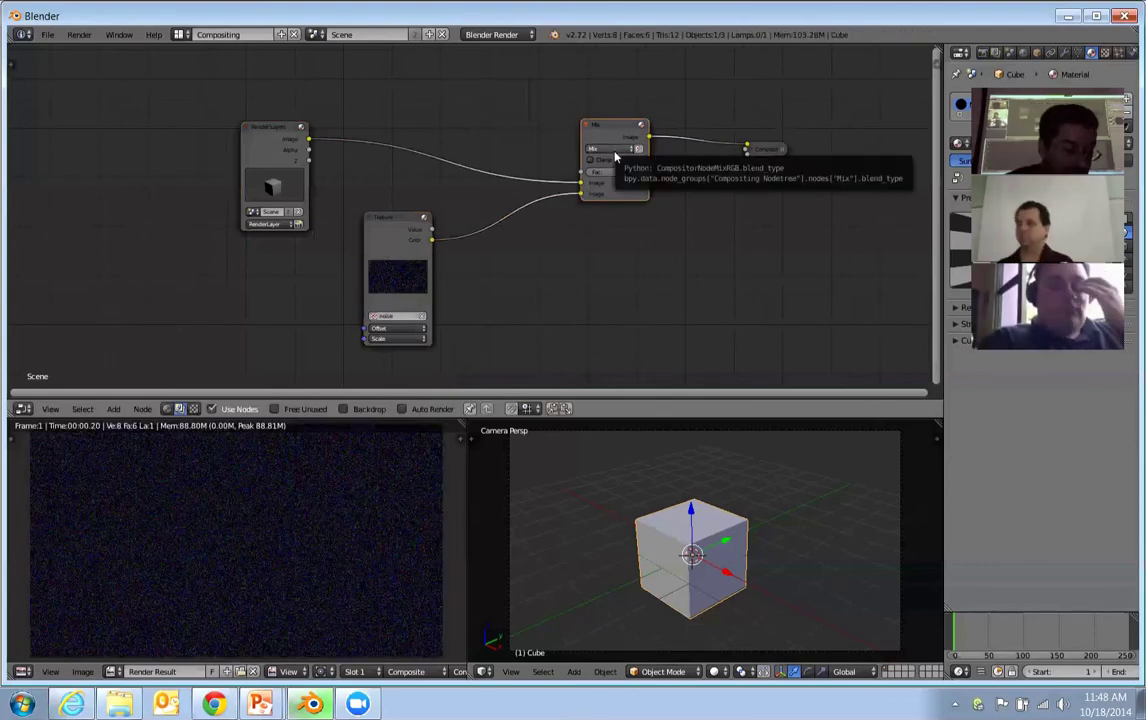
pyautogui.click(617, 152)
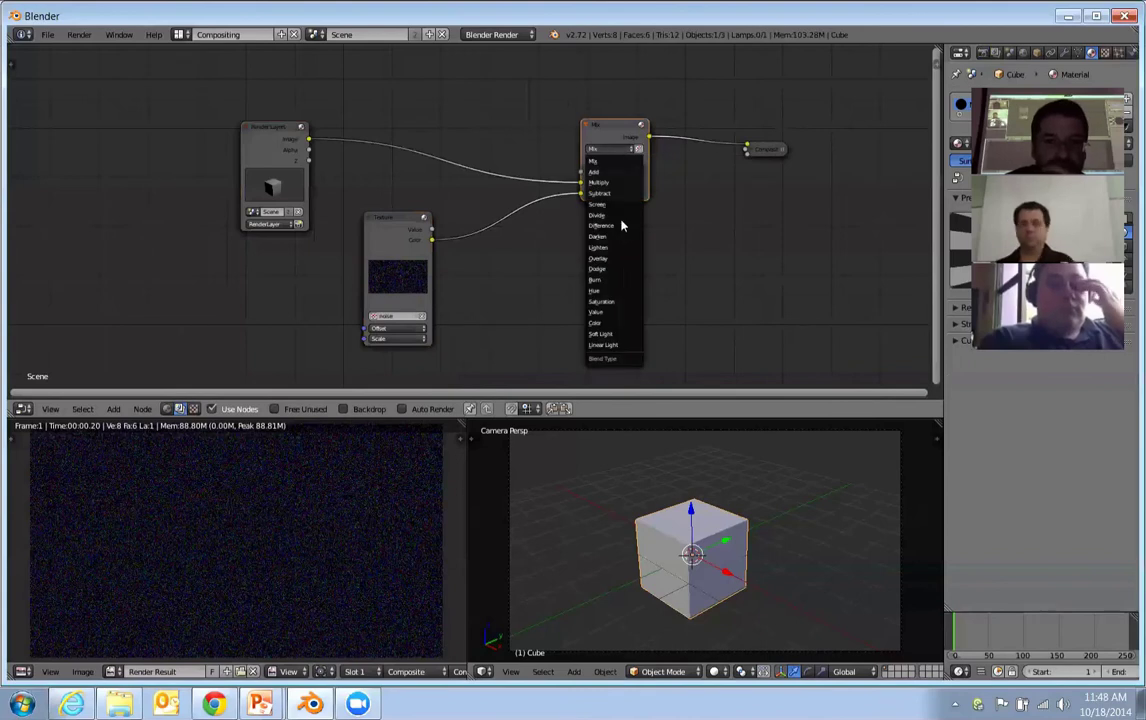
pyautogui.click(614, 259)
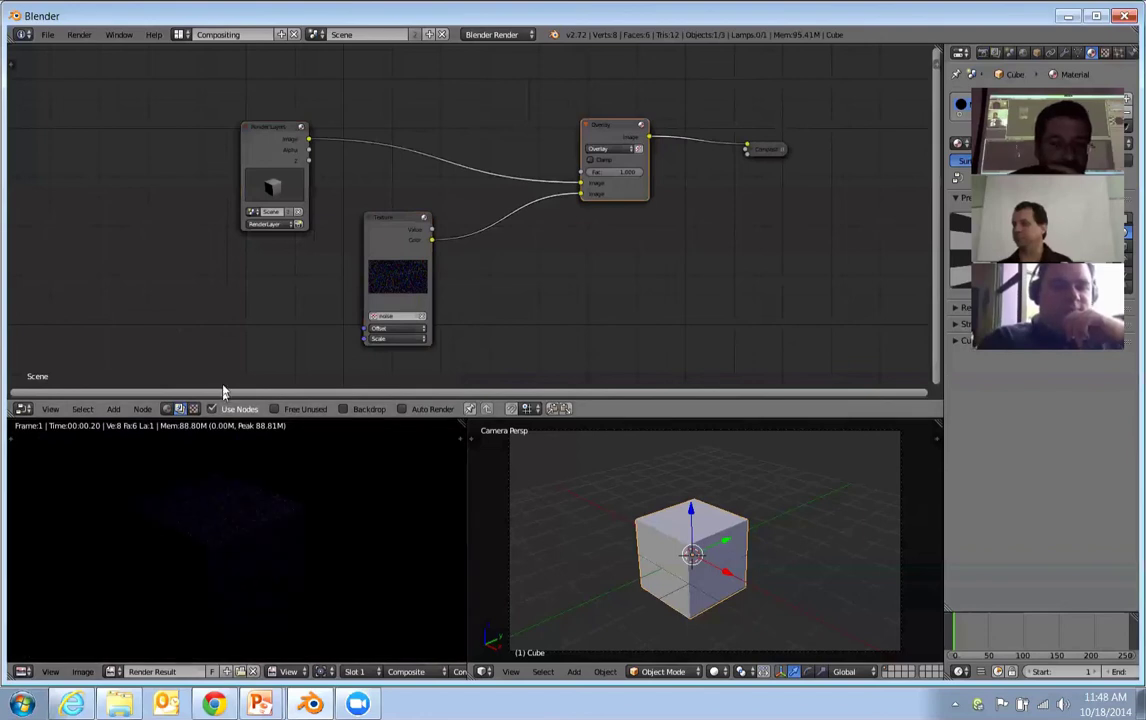
# Insert a Color-blend Mix node on the link between Texture and the Overlay node.
pyautogui.moveTo(389, 230); pyautogui.dragTo(380, 226)
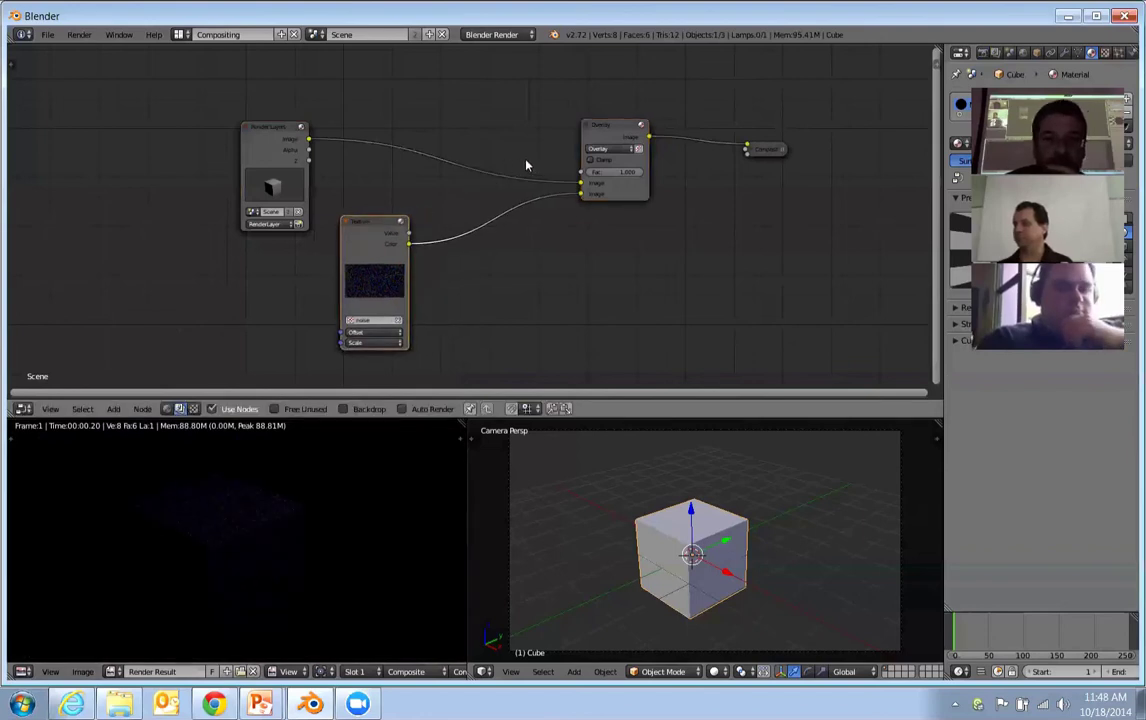
pyautogui.moveTo(600, 125); pyautogui.dragTo(663, 124)
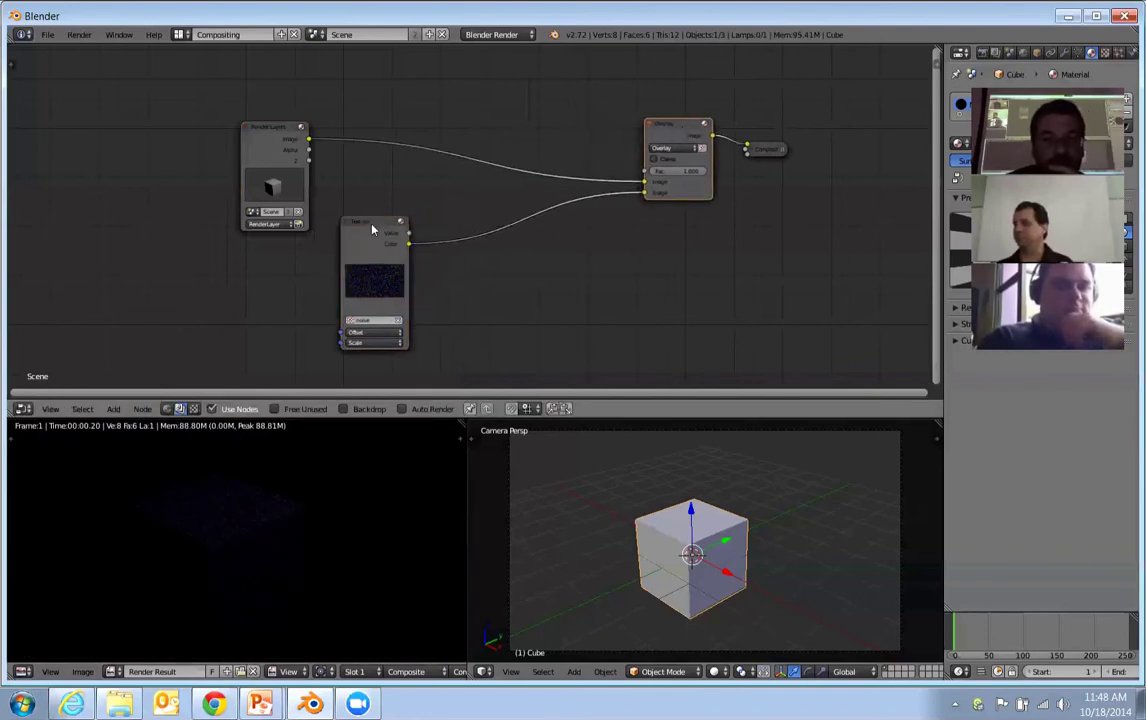
pyautogui.moveTo(372, 230); pyautogui.dragTo(316, 265)
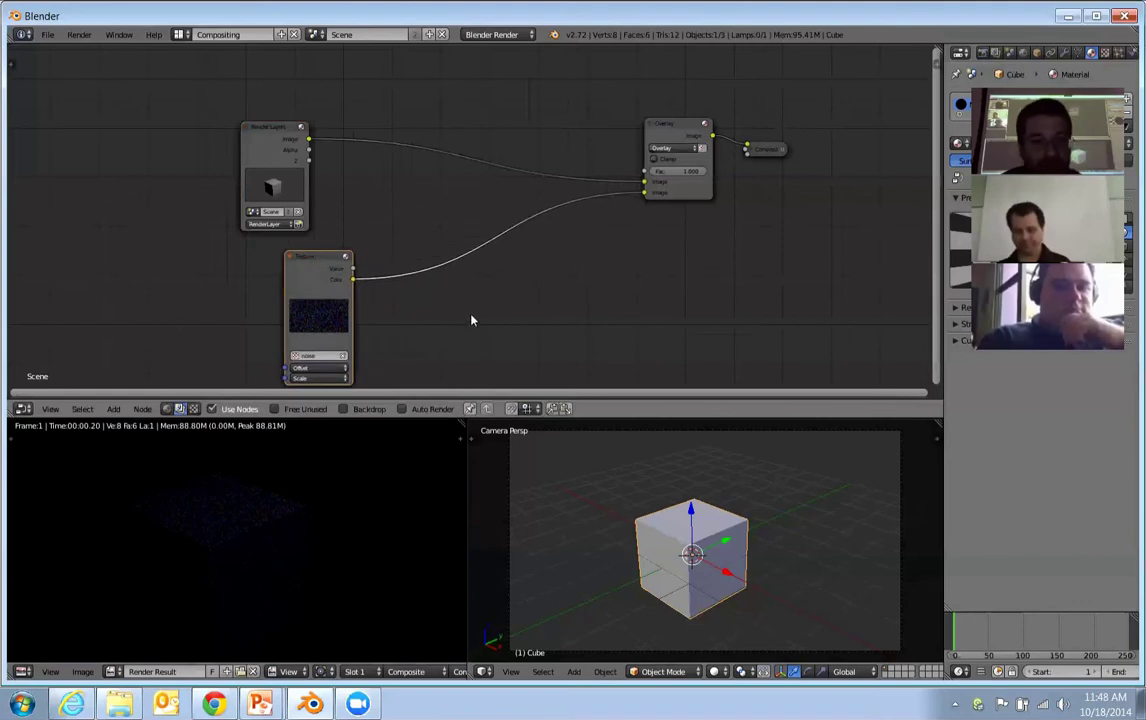
pyautogui.hotkey('shift', 'a')
pyautogui.moveTo(462, 312)
pyautogui.click(510, 312)
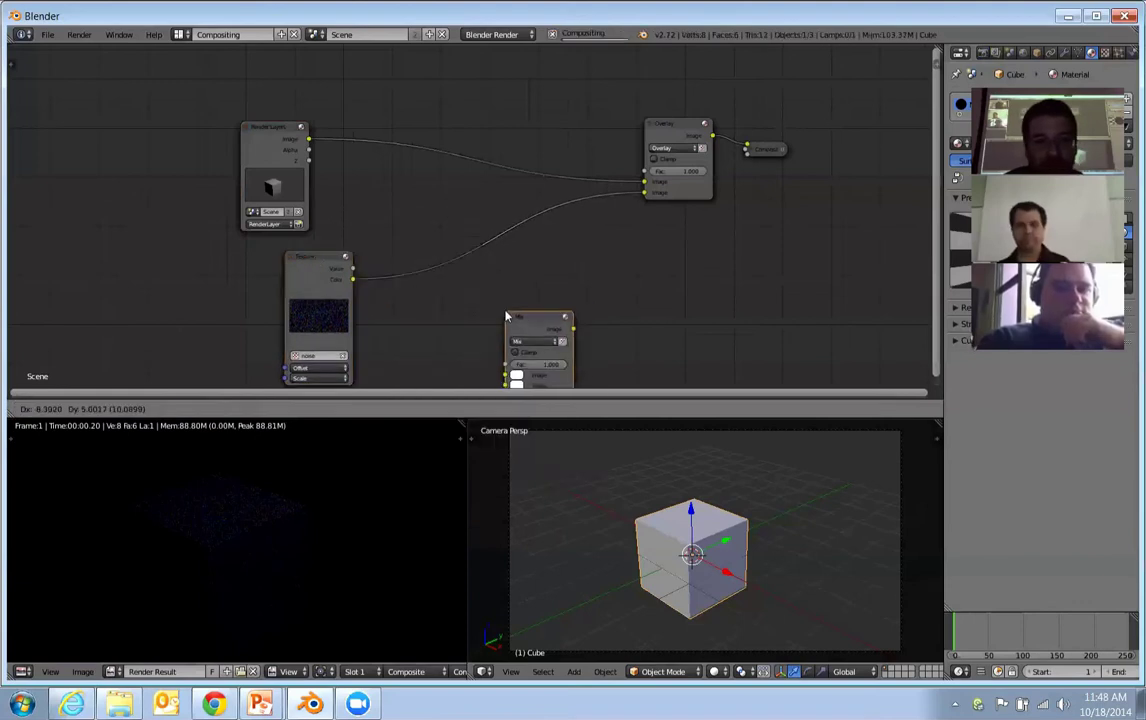
pyautogui.click(398, 247)
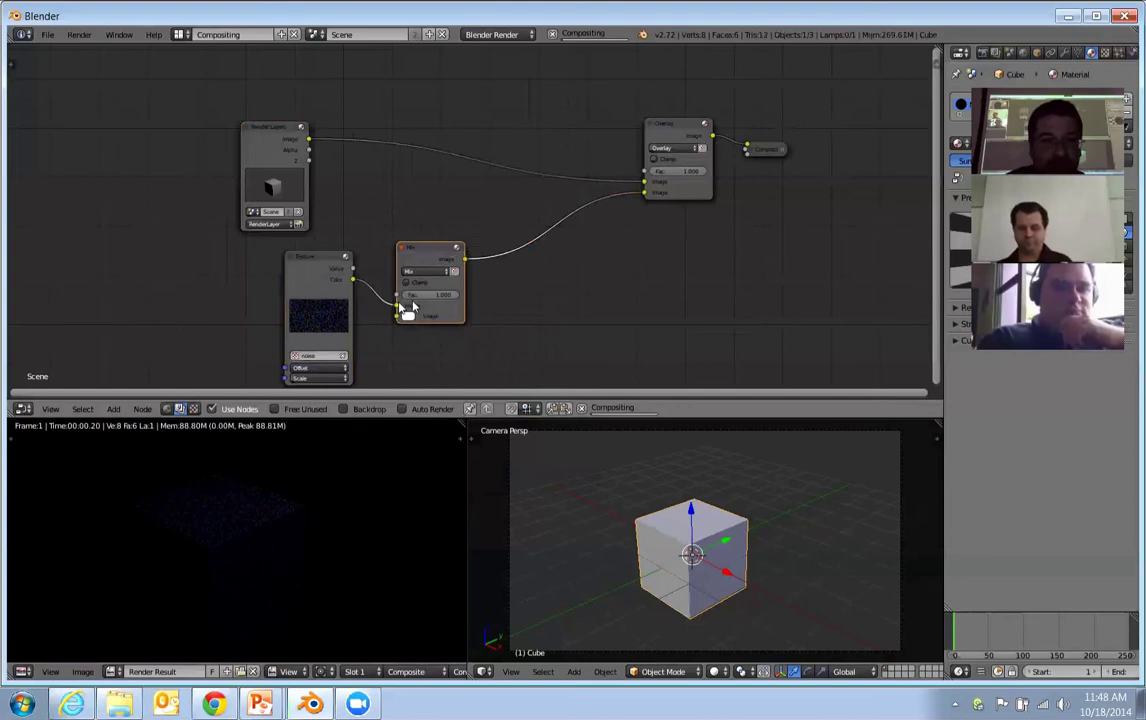
pyautogui.click(418, 273)
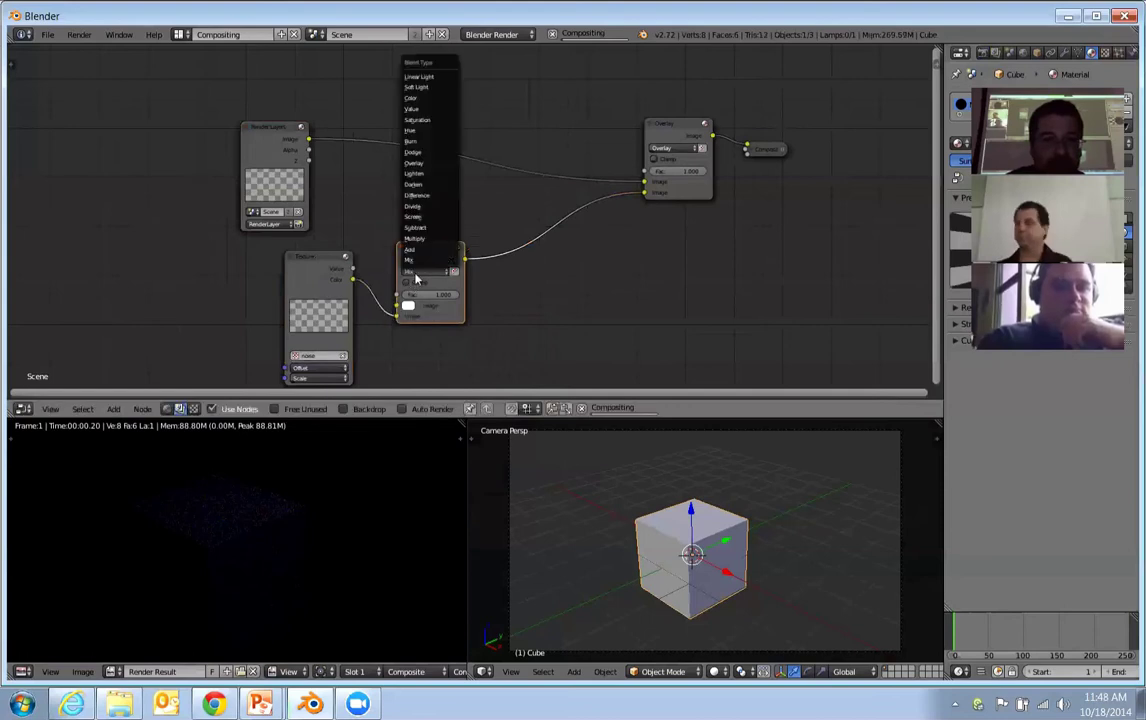
pyautogui.click(424, 99)
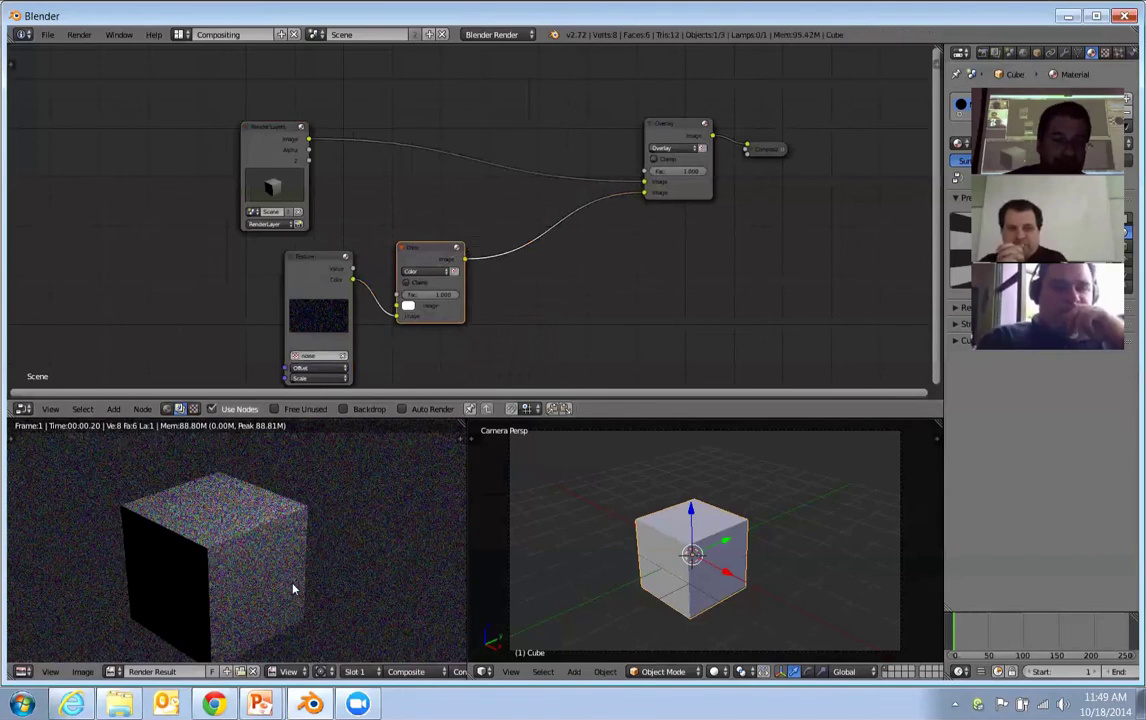
# Zoom in to inspect the coloured-noise render, then select the Render Layers node.
pyautogui.scroll(5, 318, 550)
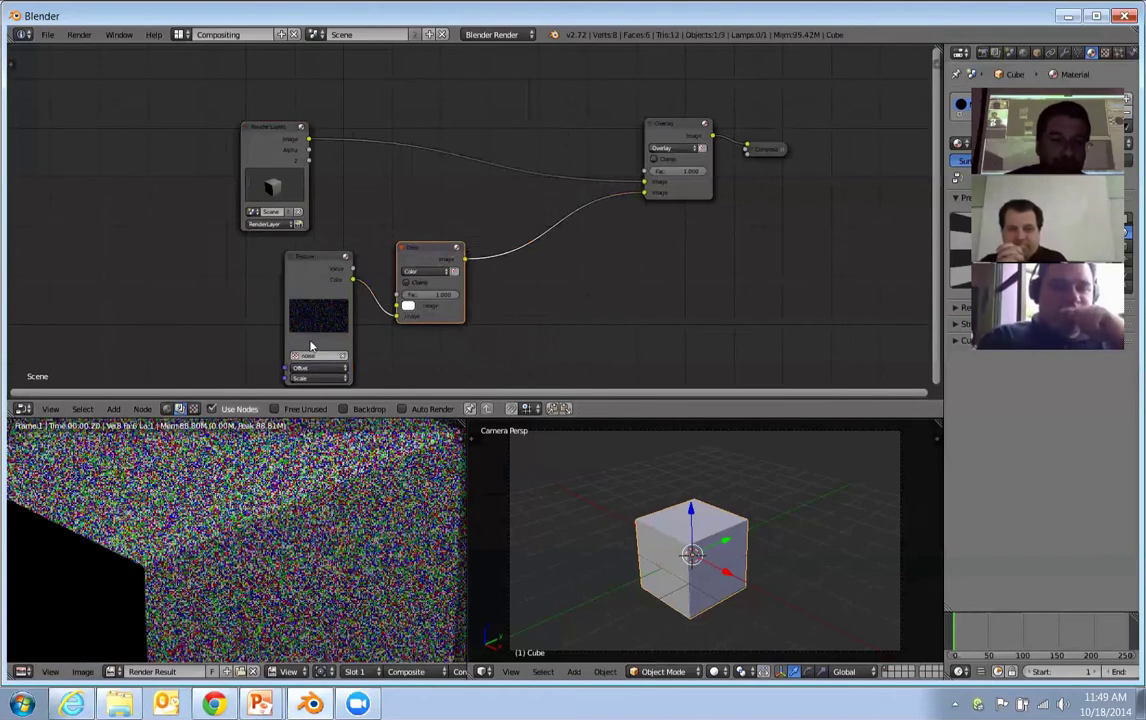
pyautogui.press('g')
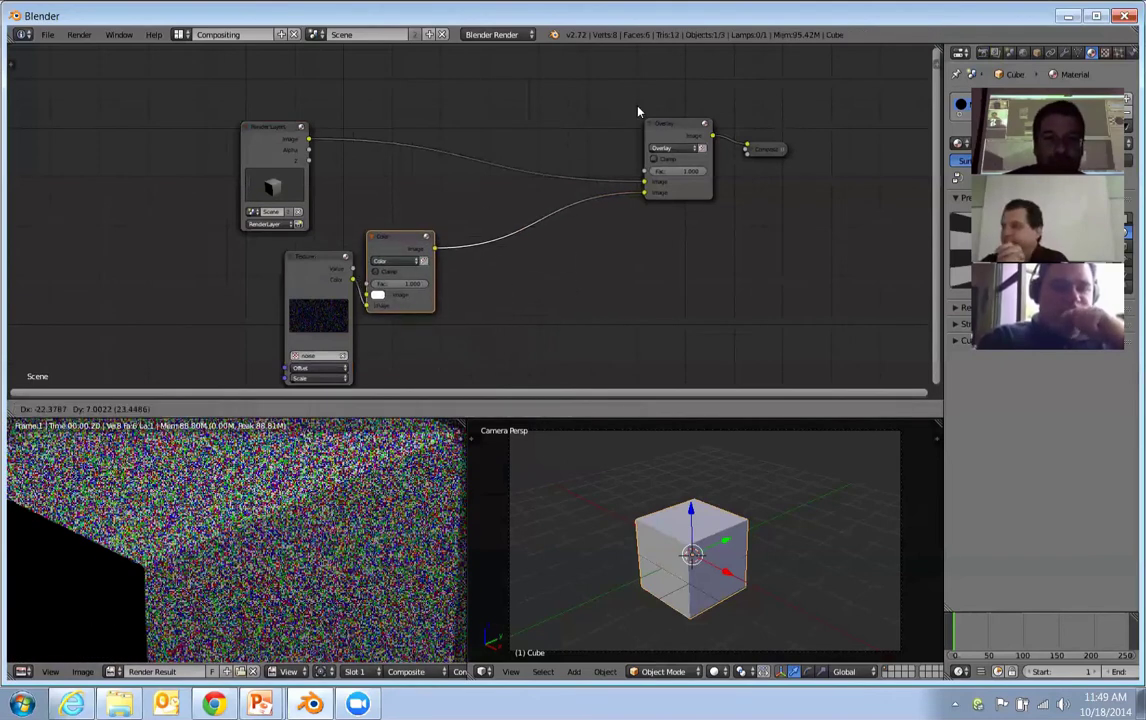
pyautogui.press('Escape')
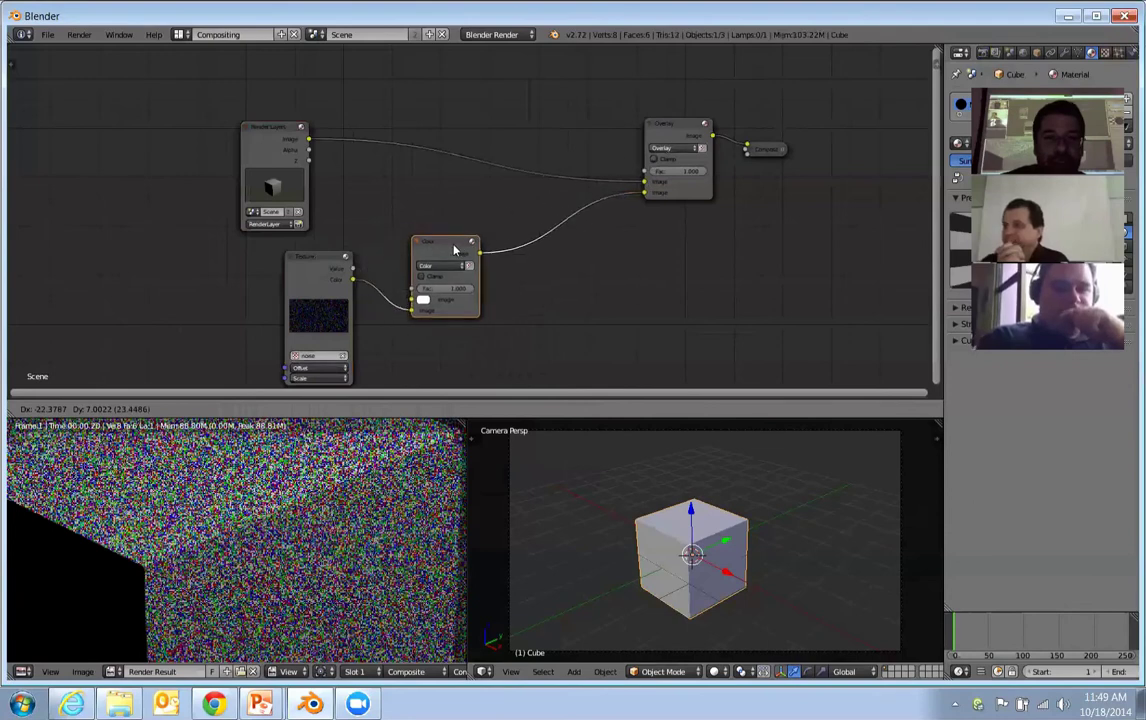
pyautogui.click(270, 133)
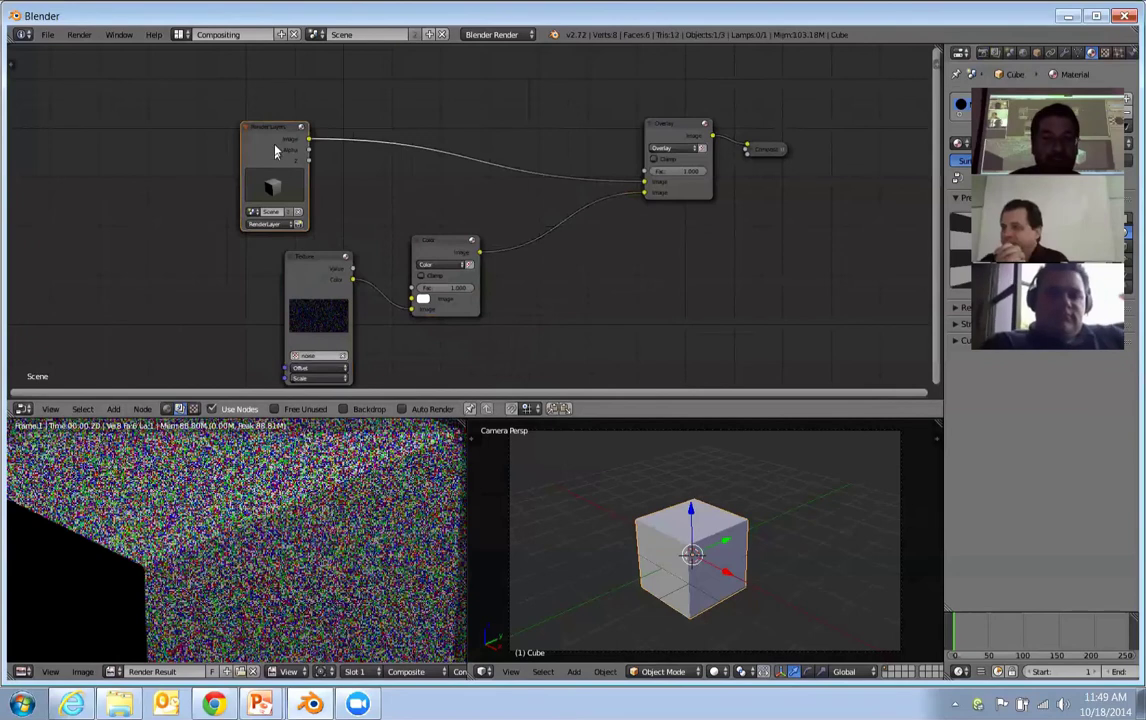
pyautogui.scroll(-3, 333, 545)
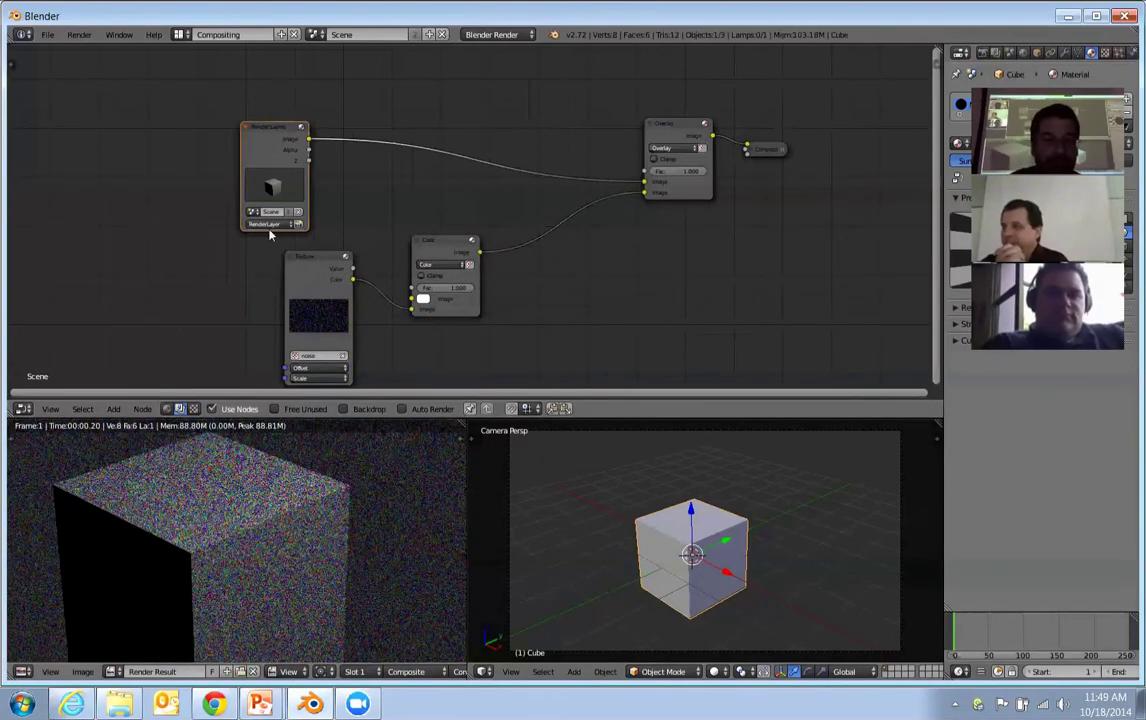
# Add a Viewer node beside Overlay and show the Viewer Node image below the nodes.
pyautogui.hotkey('ctrl', 'z')
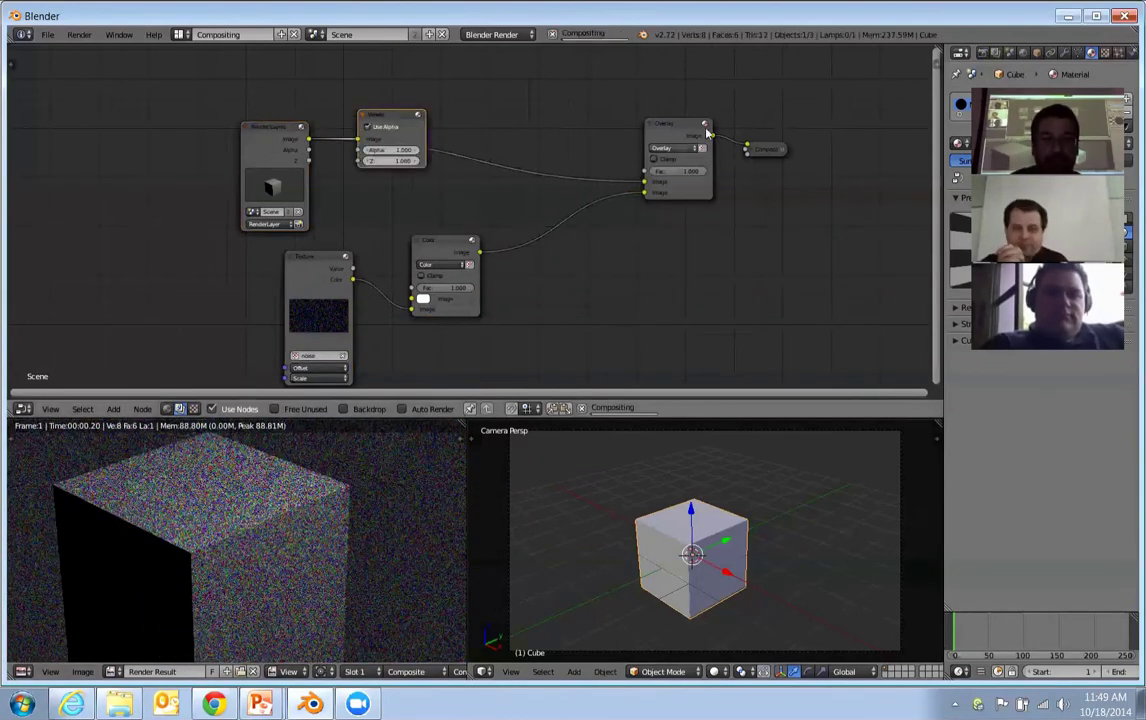
pyautogui.moveTo(392, 120); pyautogui.dragTo(769, 216)
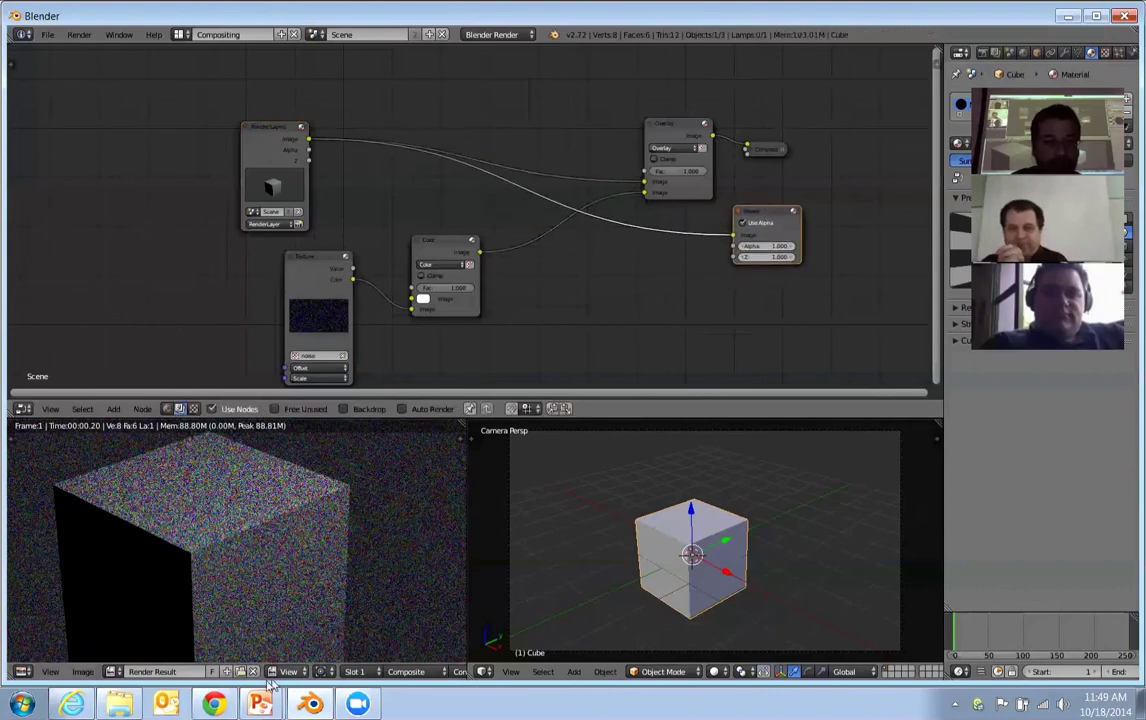
pyautogui.click(111, 672)
pyautogui.click(133, 538)
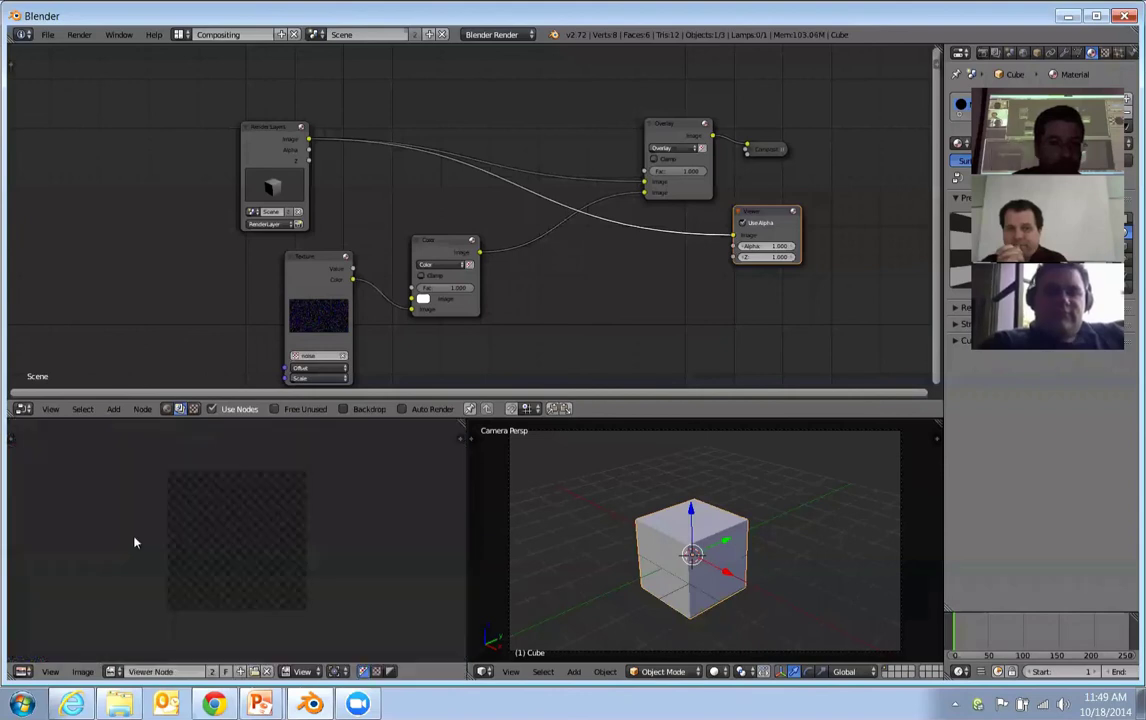
# Preview Render Layers, then the Overlay result, in the Viewer image.
pyautogui.click(281, 137)
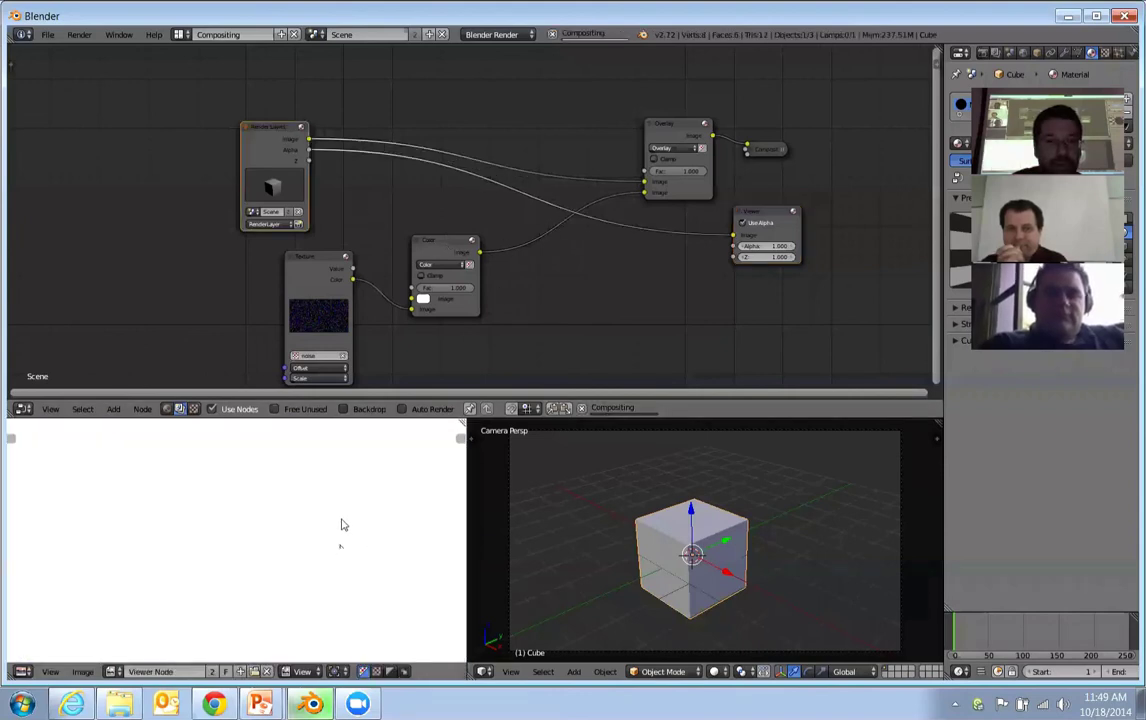
pyautogui.click(278, 127)
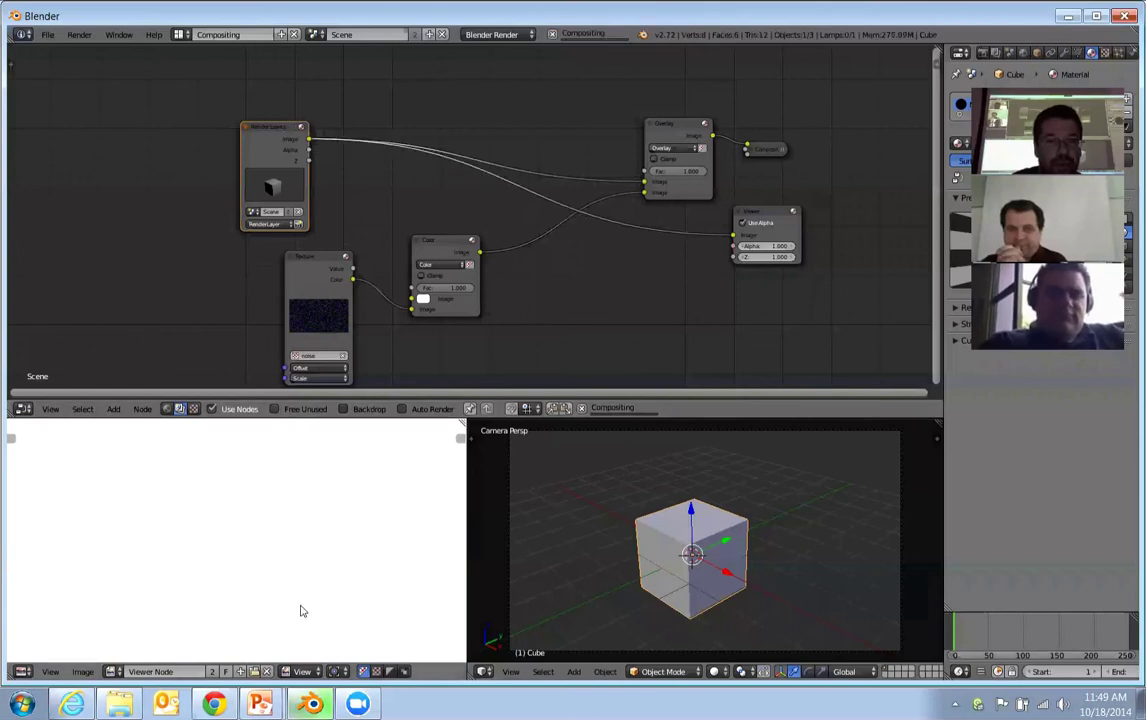
pyautogui.scroll(-2, 295, 529)
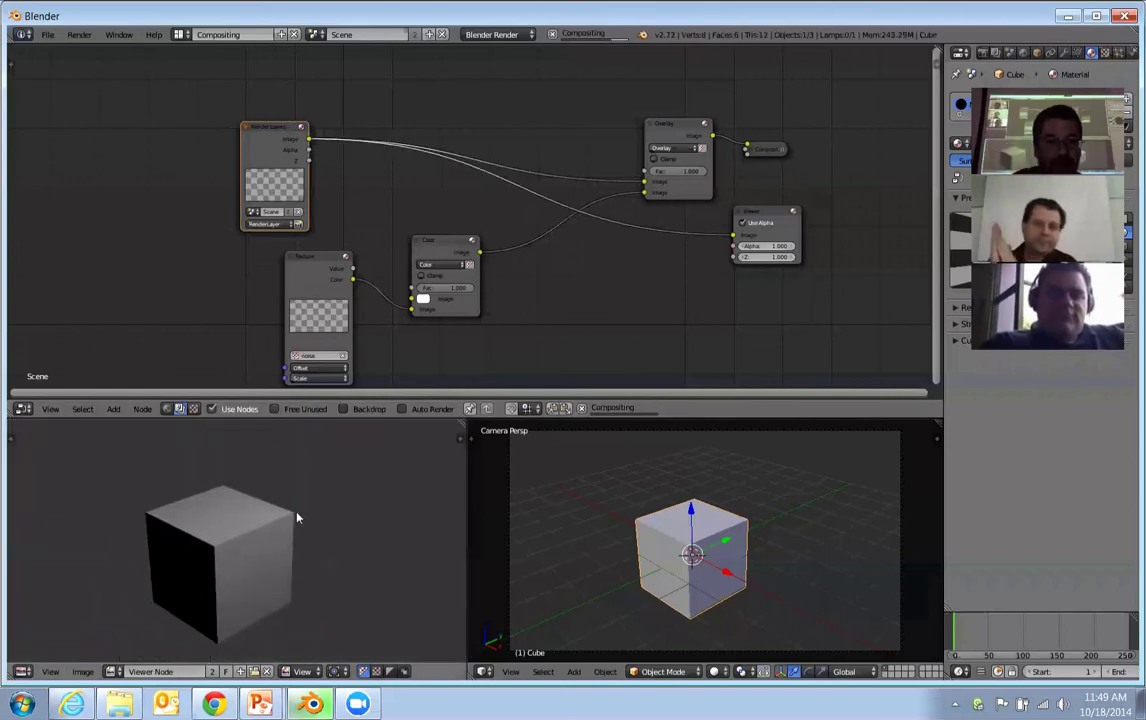
pyautogui.click(677, 128)
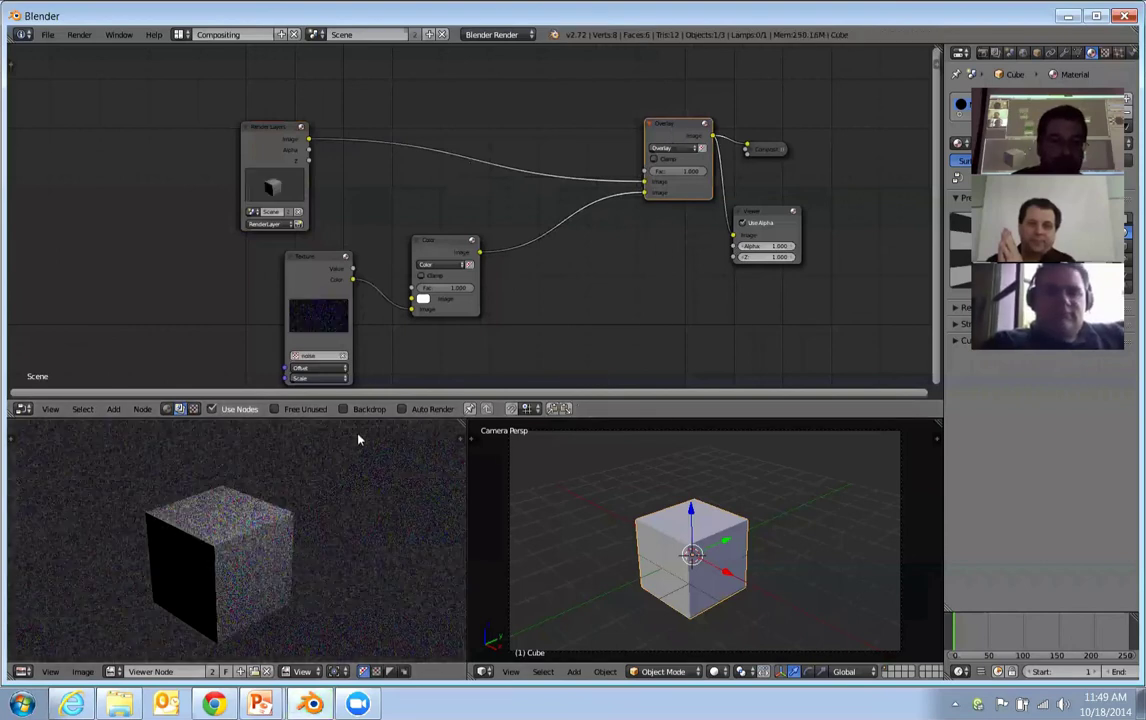
pyautogui.scroll(3, 320, 532)
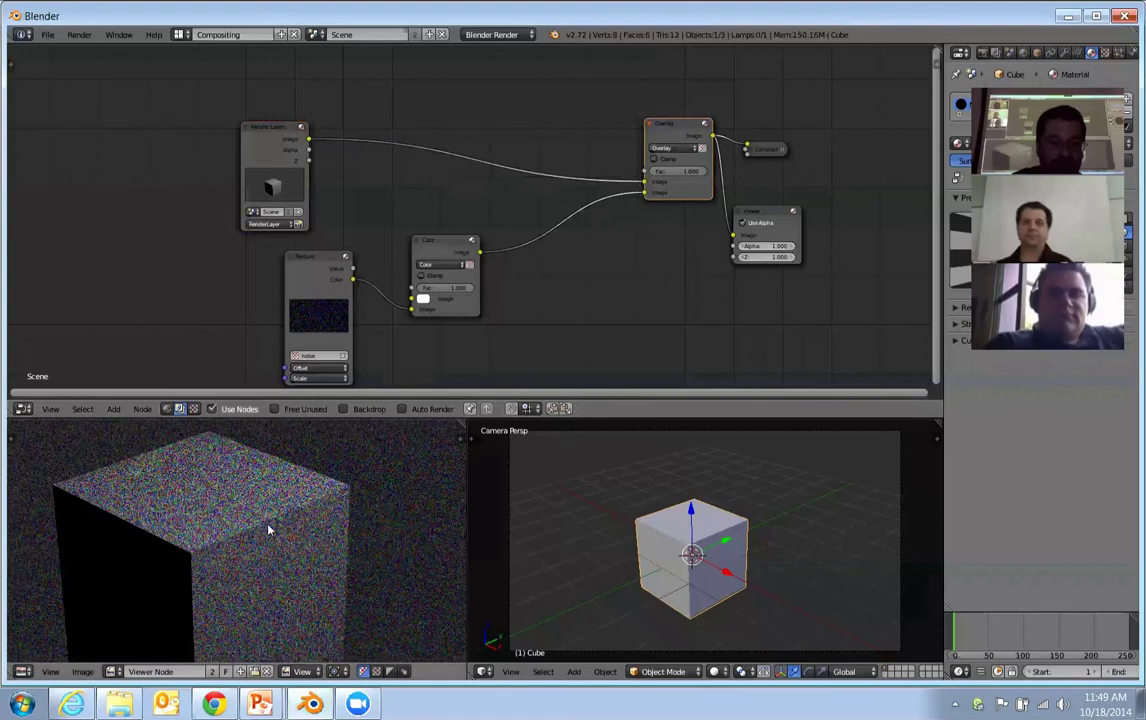
pyautogui.scroll(2, 288, 516)
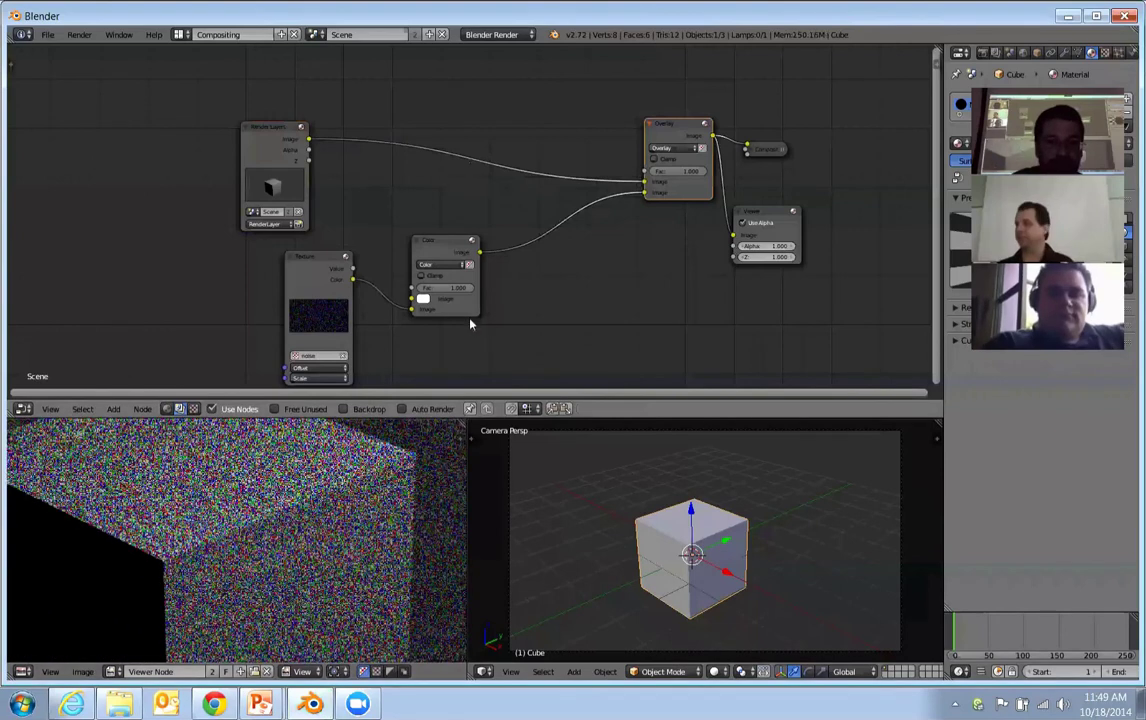
pyautogui.moveTo(471, 264); pyautogui.dragTo(369, 250, button='middle')
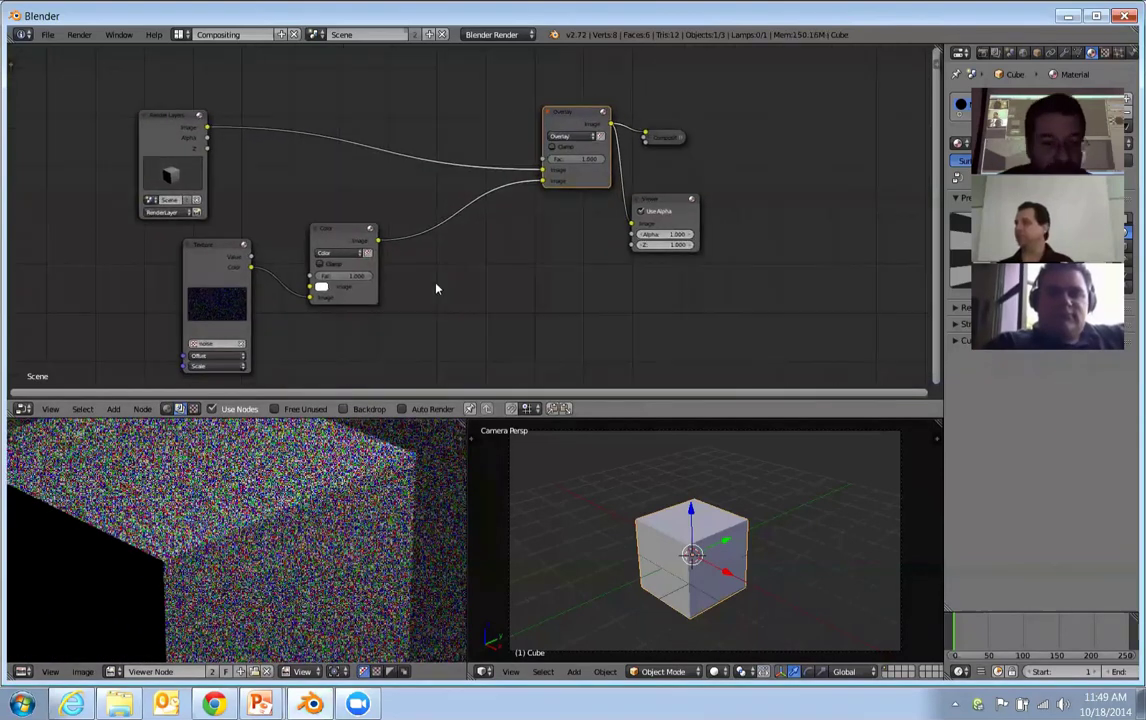
# Insert a Soften filter node between the Color mix and Overlay nodes.
pyautogui.hotkey('shift', 'a')
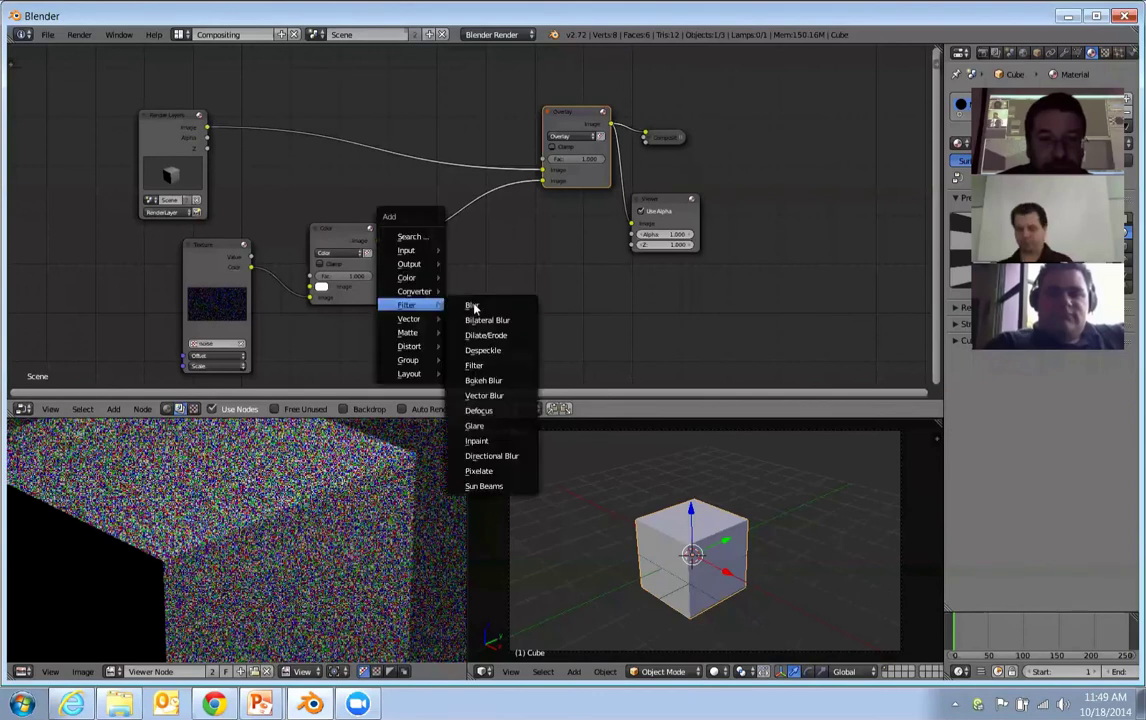
pyautogui.click(490, 366)
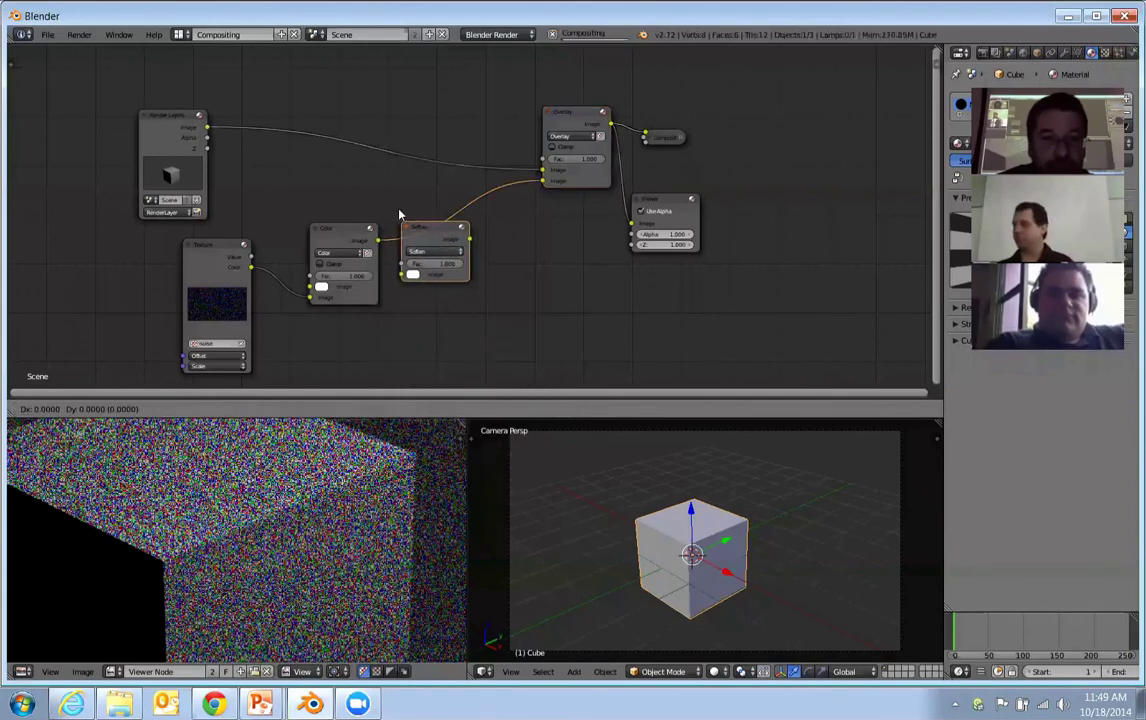
pyautogui.click(397, 215)
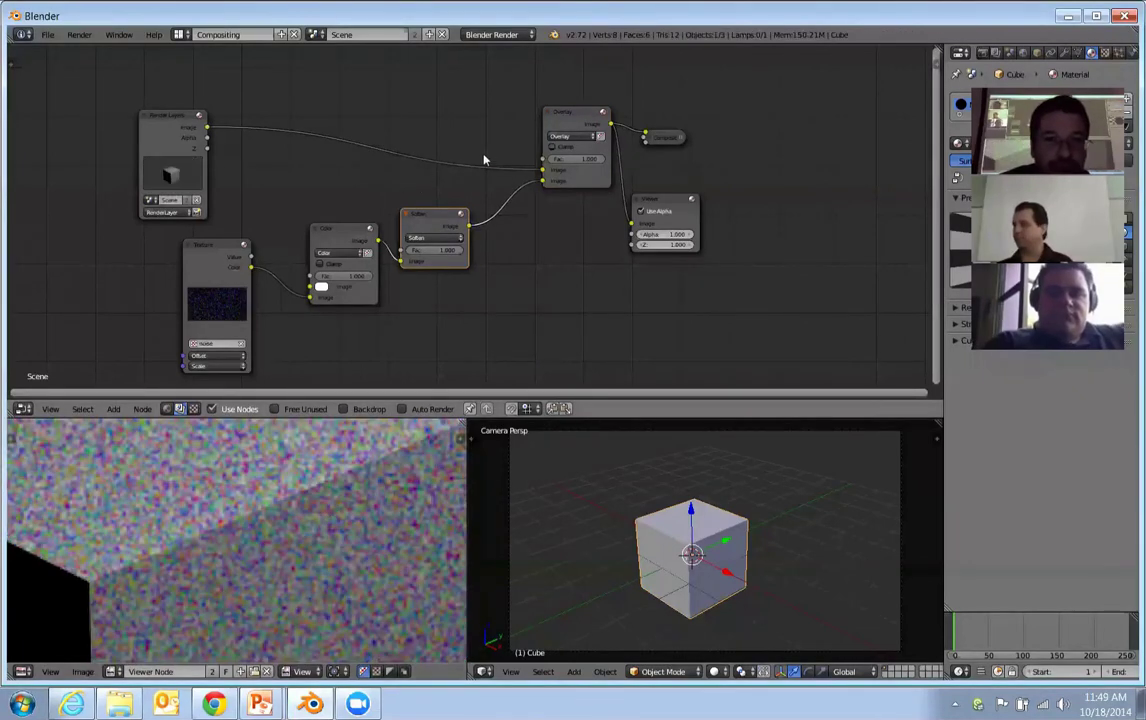
# Set the Overlay Mix node's Fac to 0.25.
pyautogui.moveTo(586, 161); pyautogui.dragTo(601, 165)
pyautogui.click(580, 158)
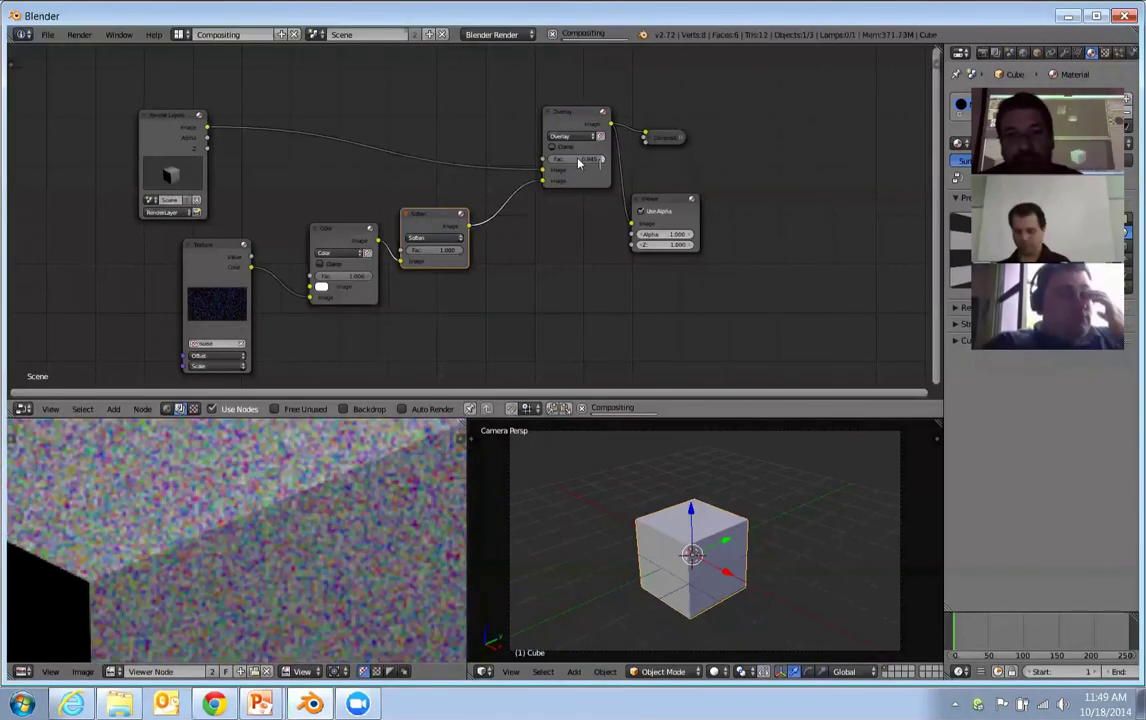
pyautogui.write('0.25')
pyautogui.press('Return')
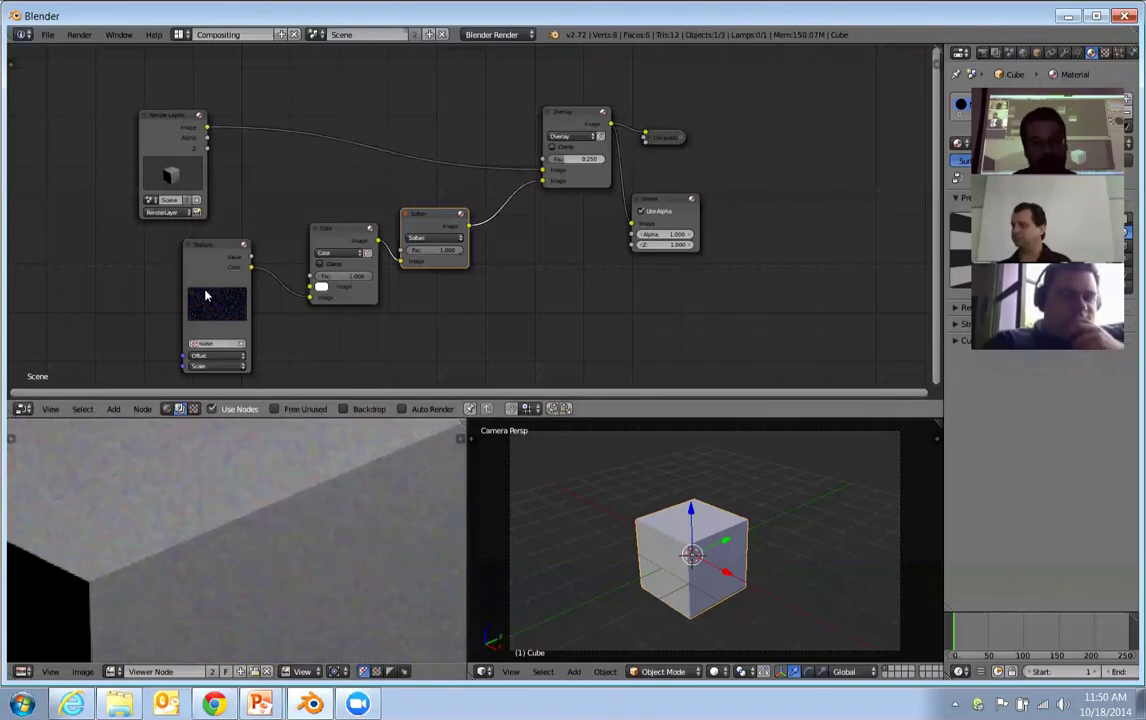
# Recentre the compositing node graph and show the noise texture's settings in the Texture tab.
pyautogui.moveTo(535, 344); pyautogui.dragTo(661, 274, button='middle')
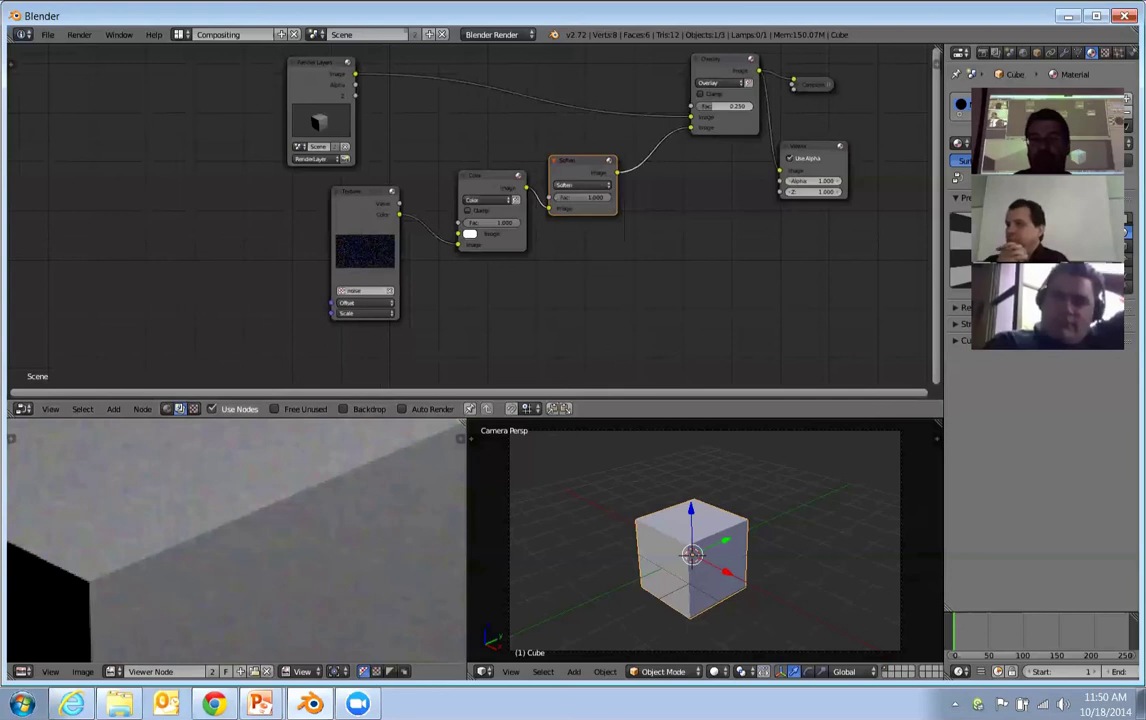
pyautogui.click(1105, 52)
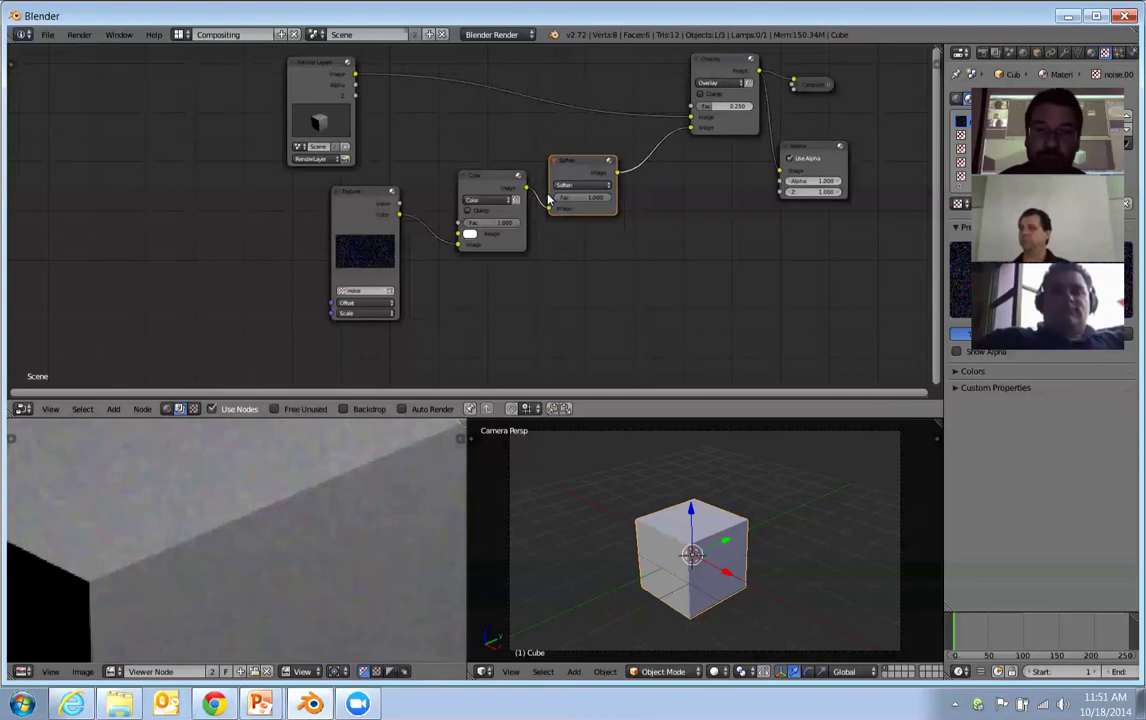
# Zoom the node editor out slightly and bring up the File menu.
pyautogui.scroll(-1, 548, 260)
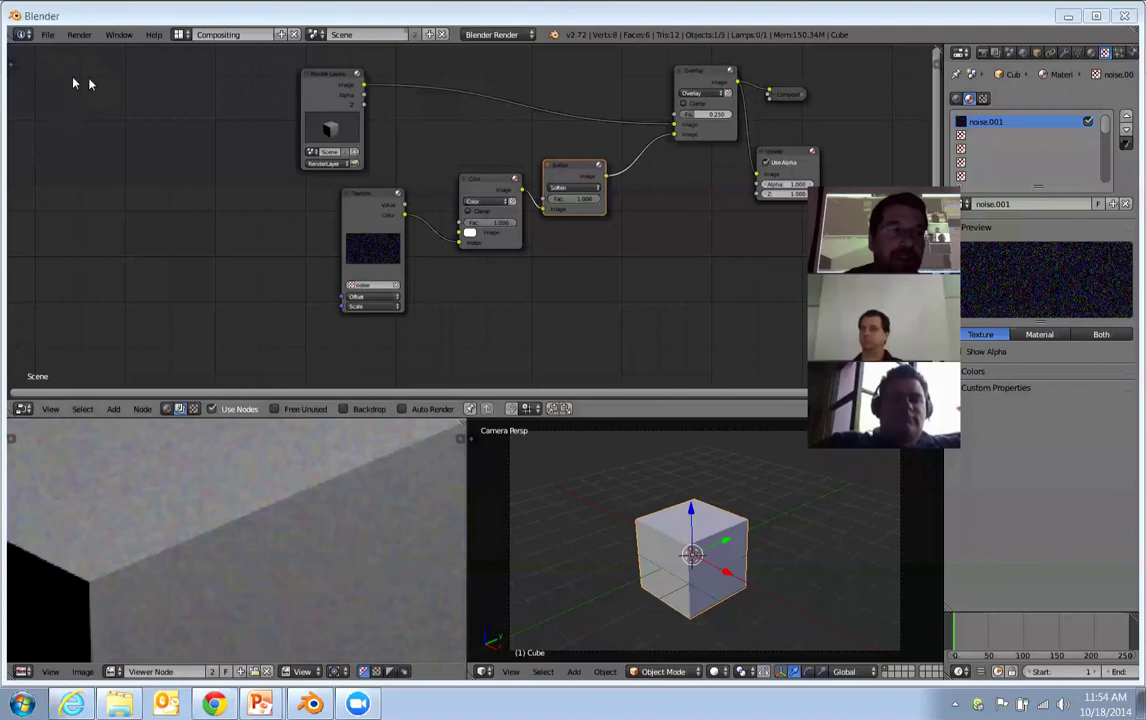
pyautogui.click(47, 34)
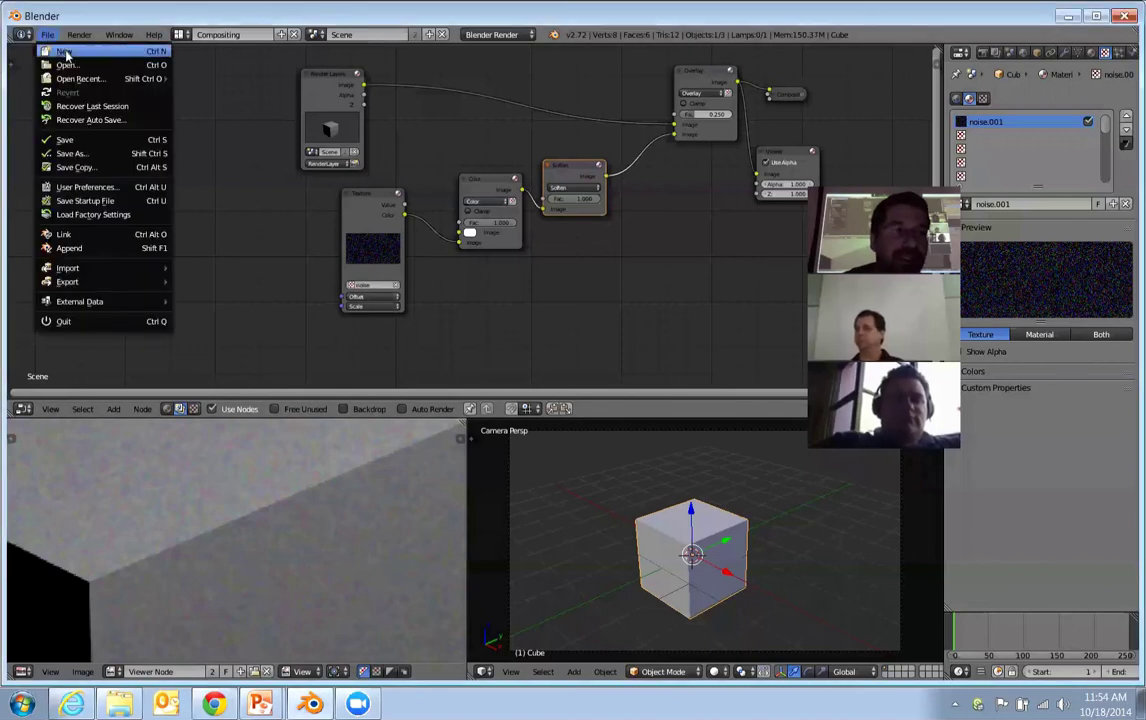
# Start a new default scene in the Compositing layout with panels hidden and Use Nodes enabled.
pyautogui.click(65, 52)
pyautogui.click(72, 59)
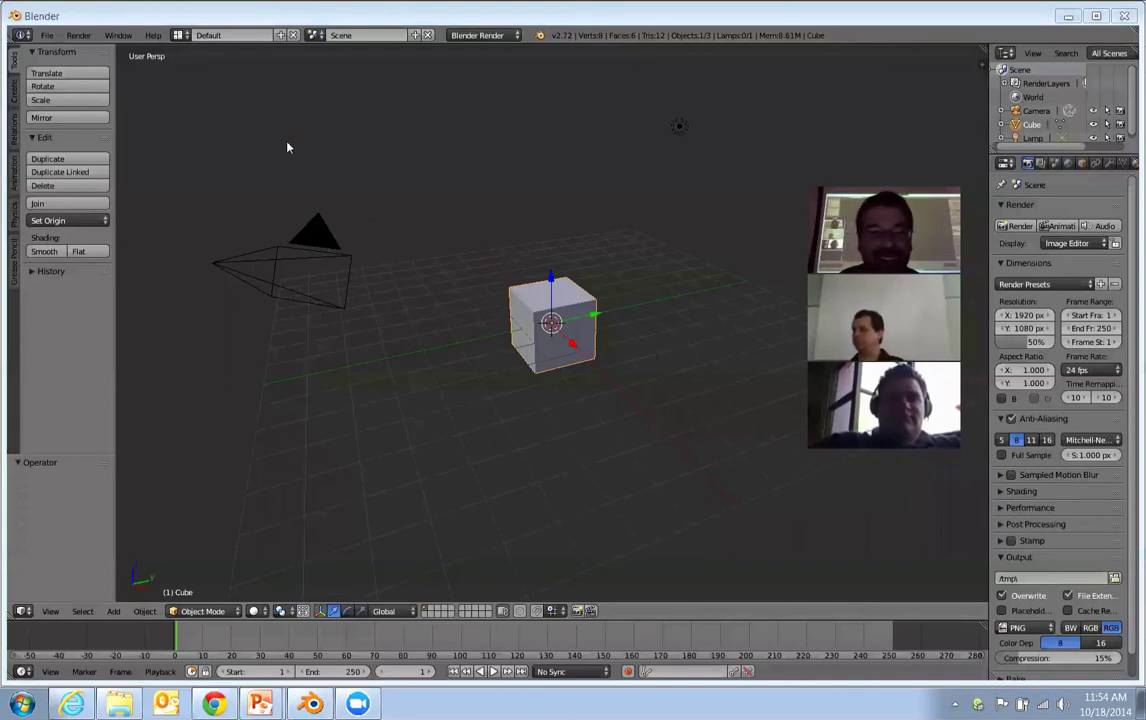
pyautogui.click(178, 35)
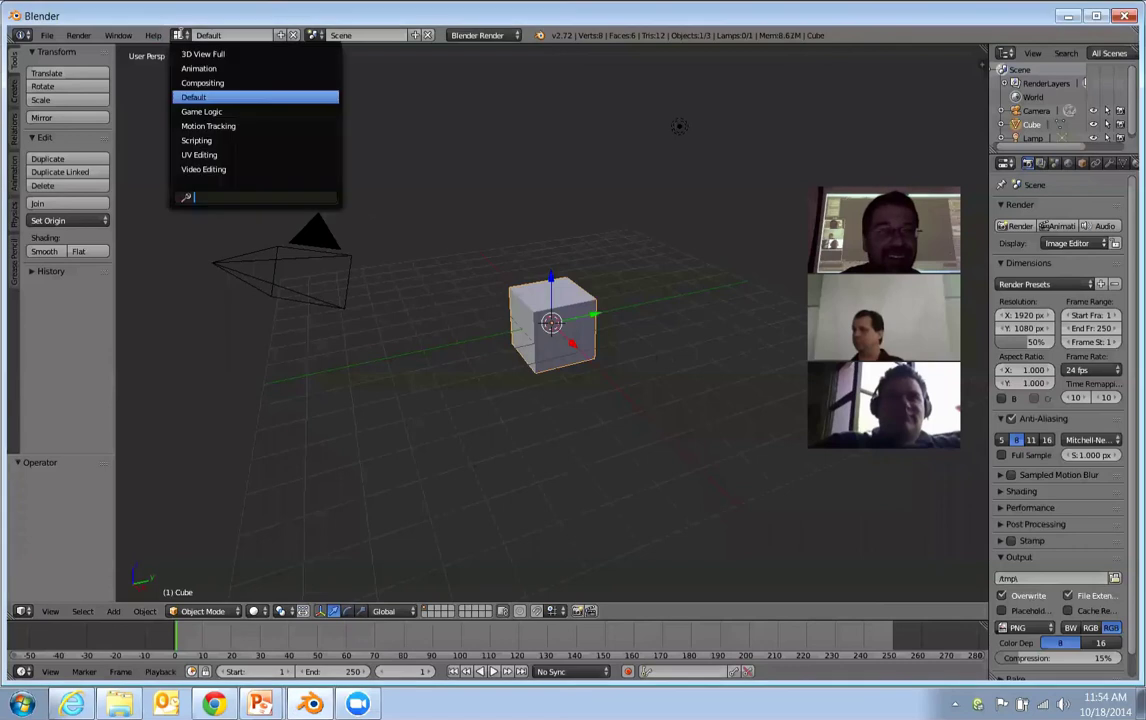
pyautogui.click(224, 85)
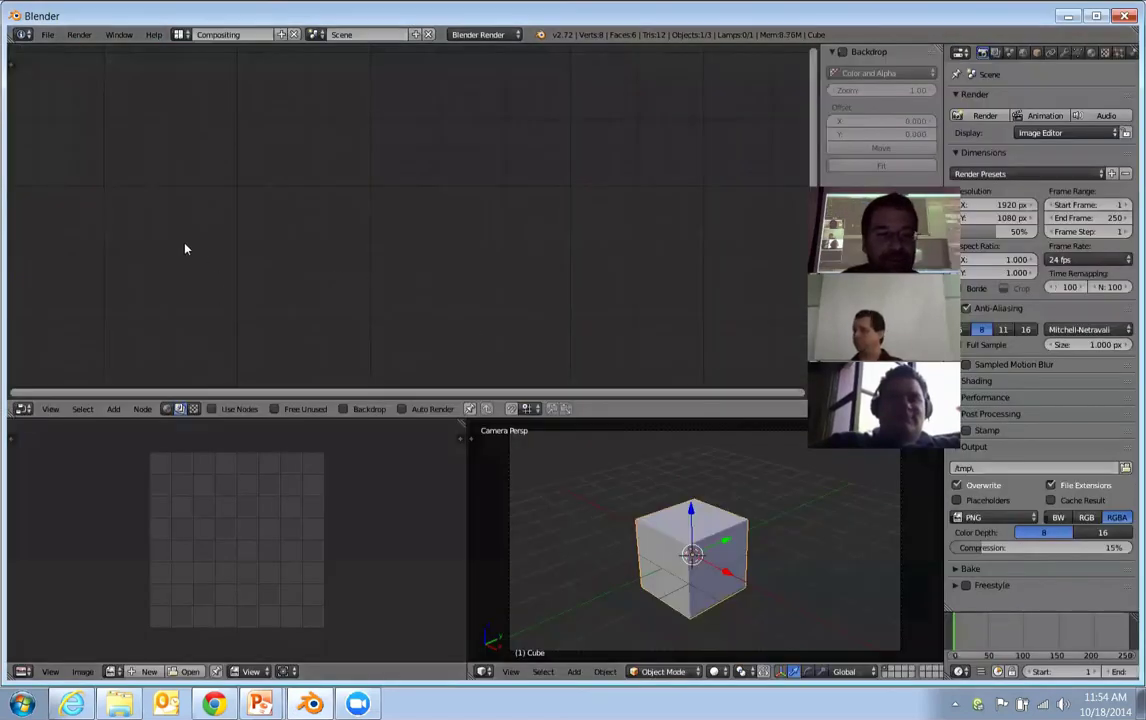
pyautogui.scroll(-2, 372, 205)
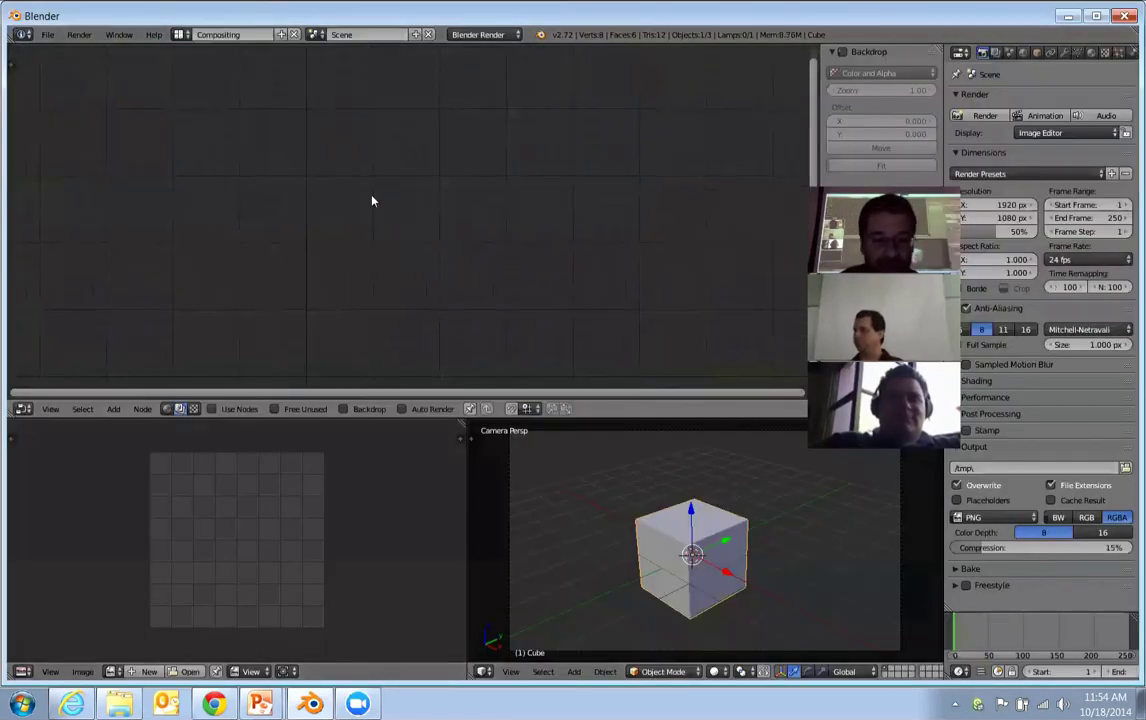
pyautogui.press('t')
pyautogui.press('t')
pyautogui.press('n')
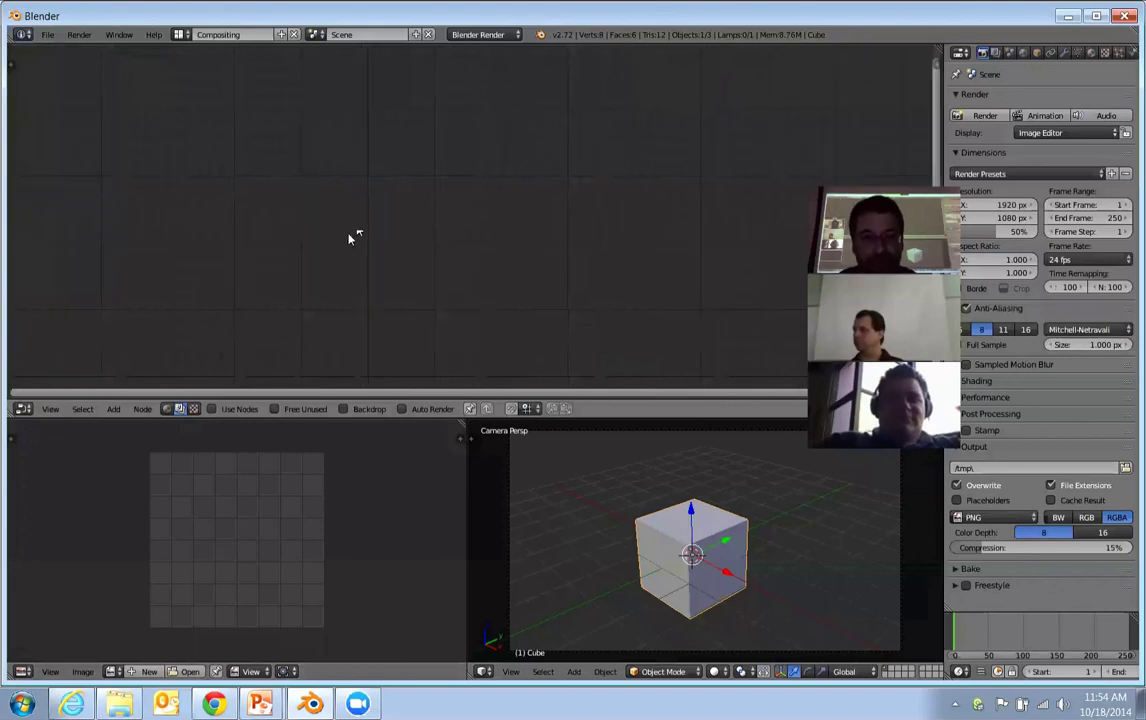
pyautogui.click(230, 408)
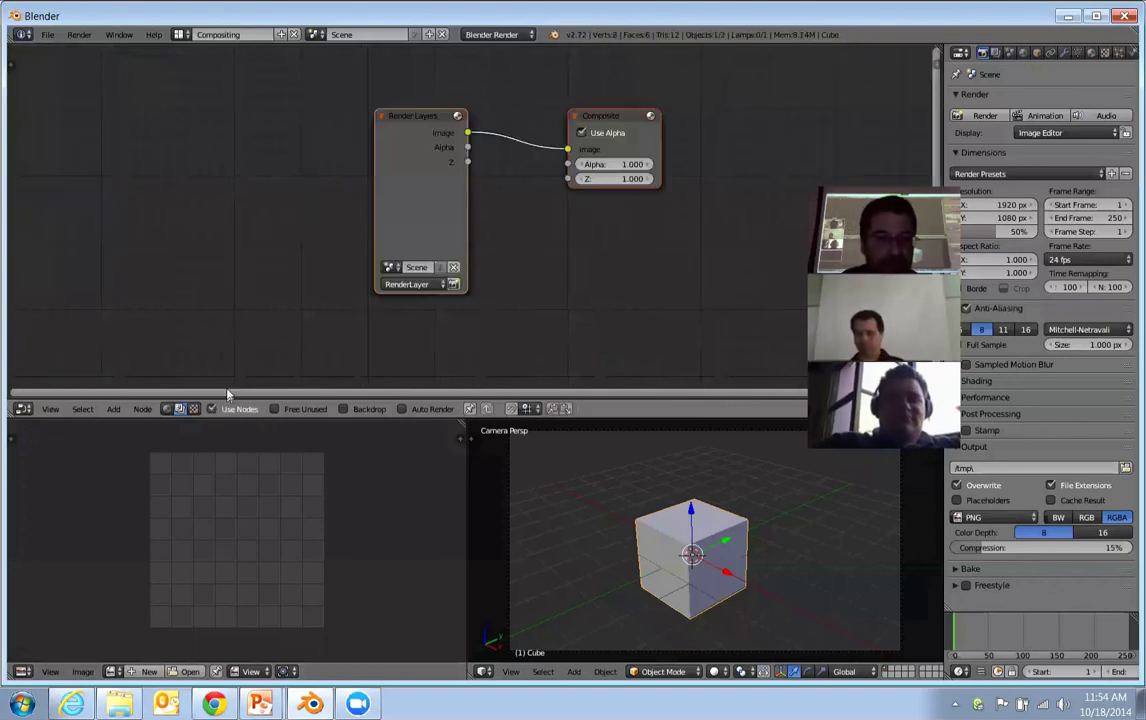
# Spread Render Layers left and Composite right, then add an Input > Image node.
pyautogui.moveTo(380, 114); pyautogui.dragTo(285, 107)
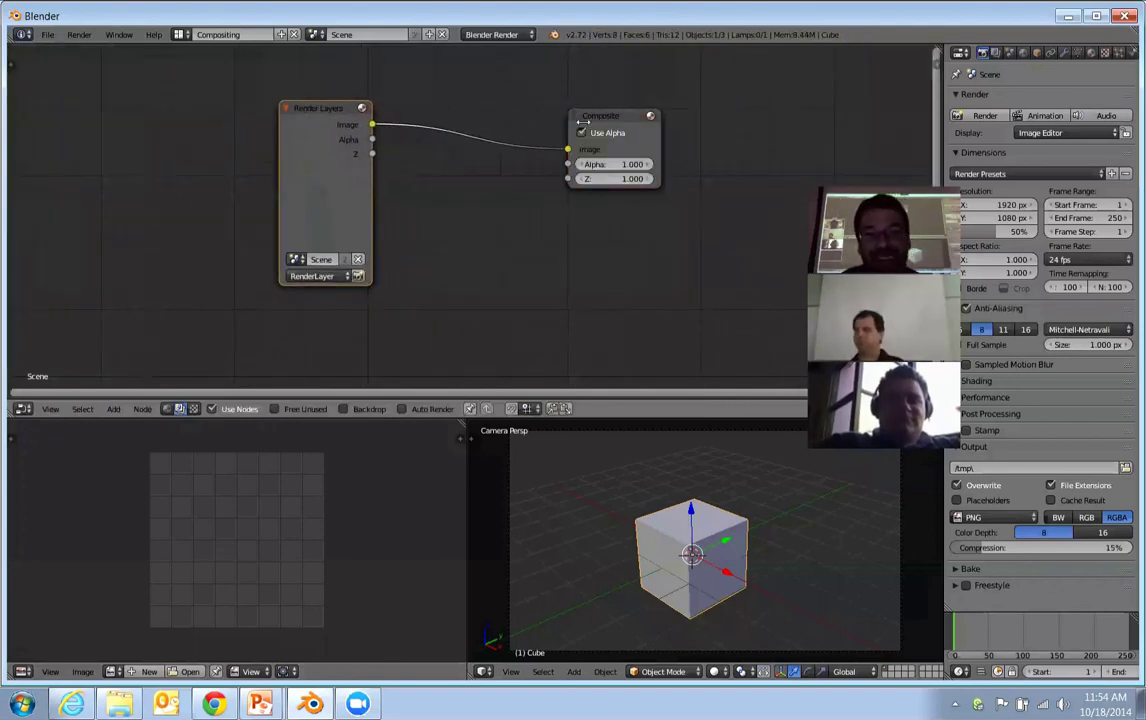
pyautogui.moveTo(583, 120); pyautogui.dragTo(733, 116)
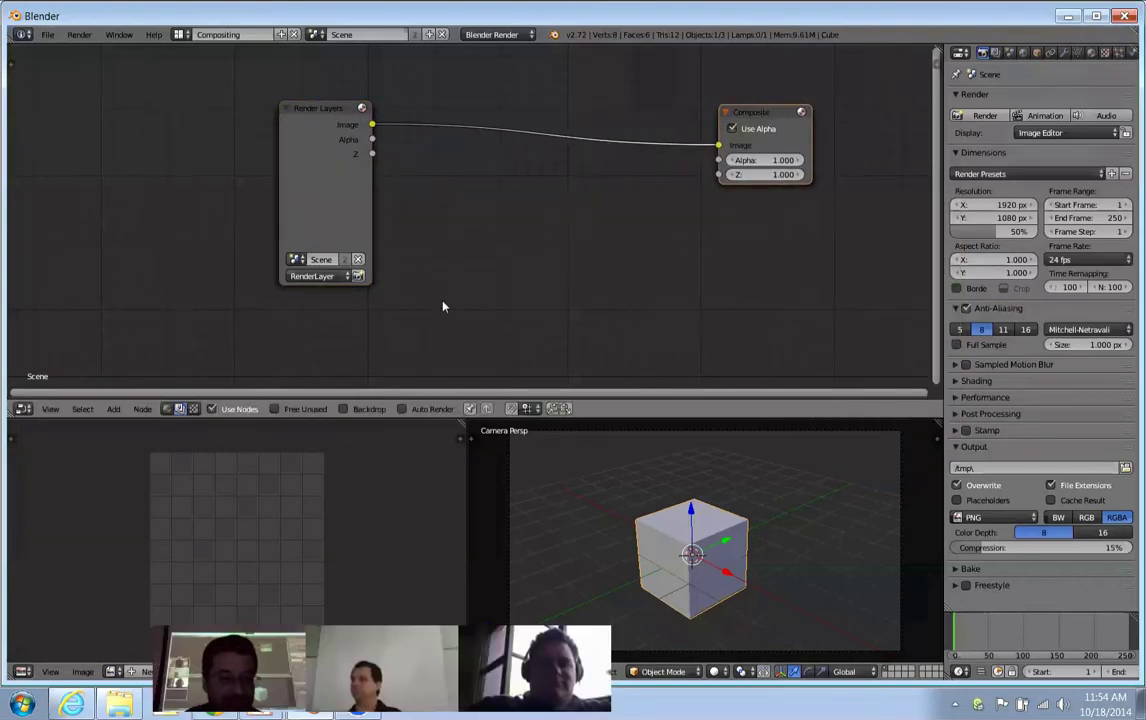
pyautogui.hotkey('shift', 'a')
pyautogui.moveTo(472, 203)
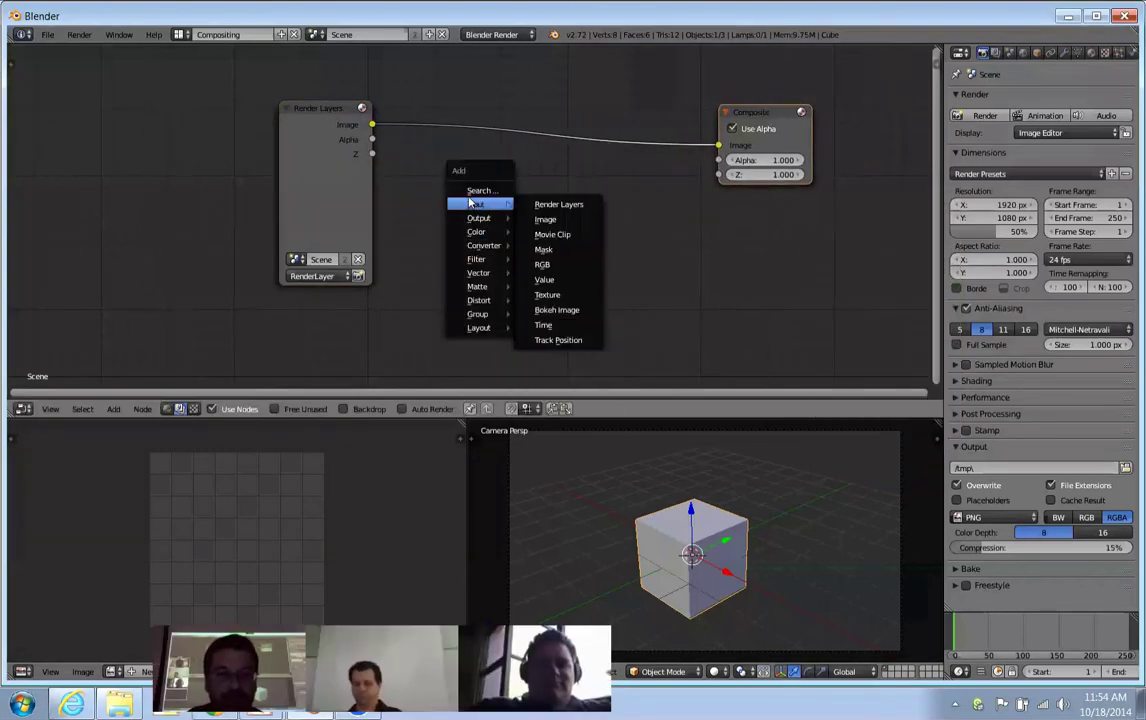
pyautogui.click(546, 219)
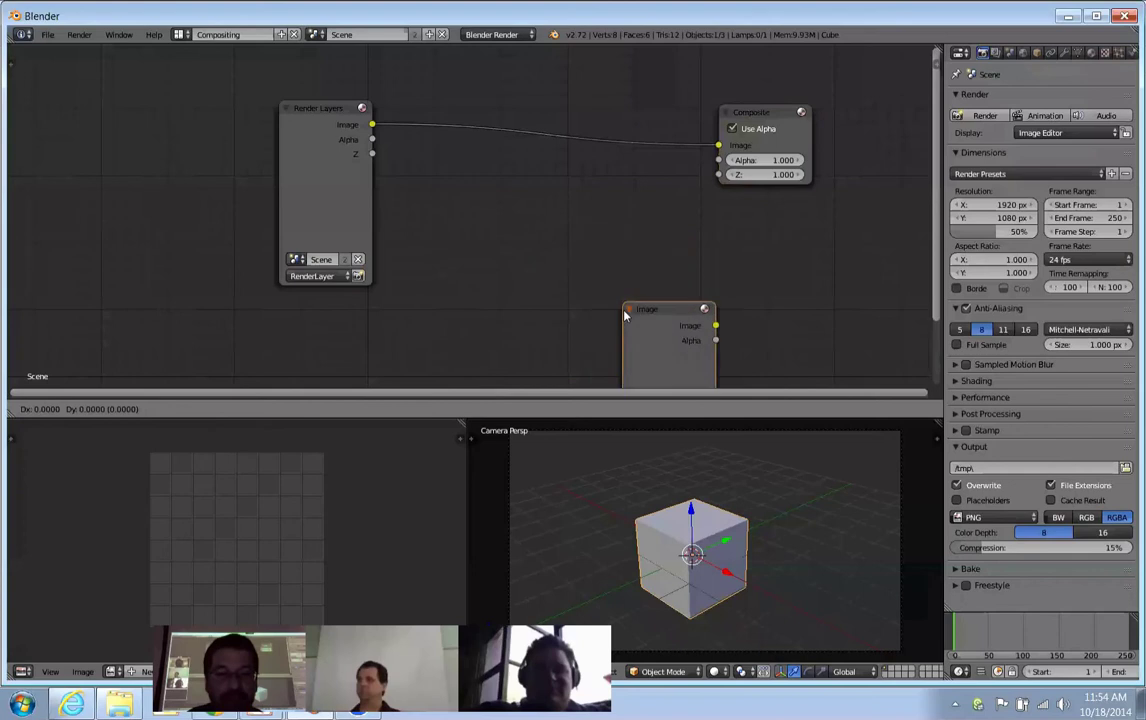
# Place the Image node and load field.jpg from the sunbeams folder into it.
pyautogui.click(447, 163)
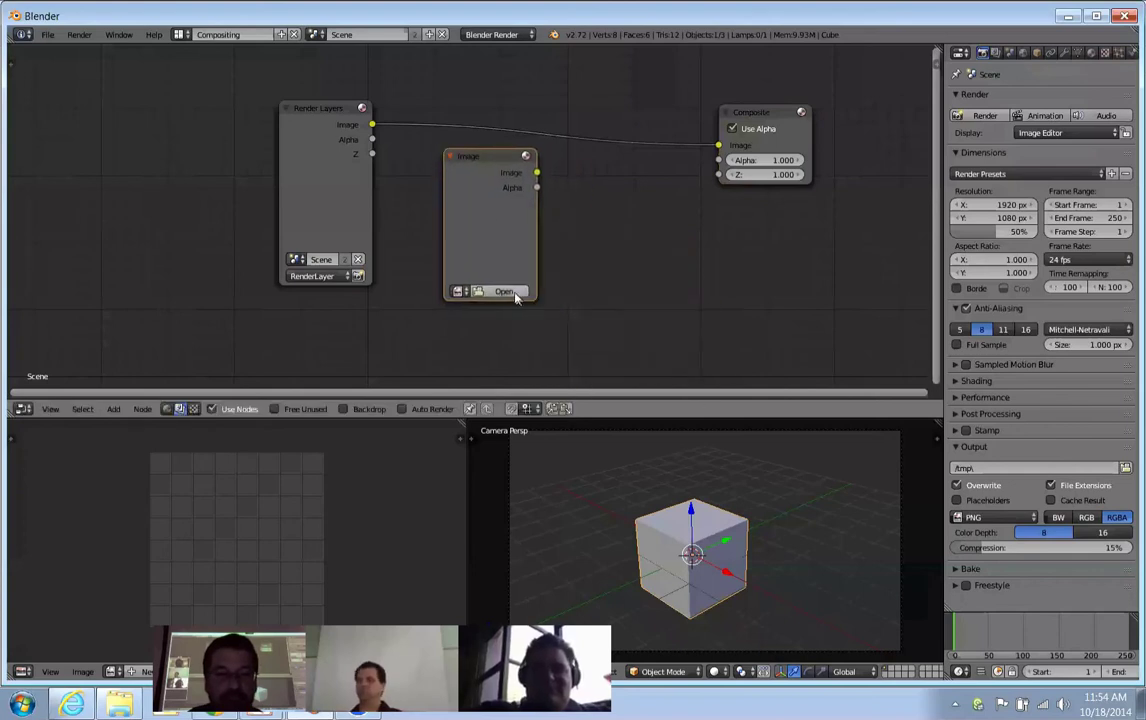
pyautogui.click(516, 296)
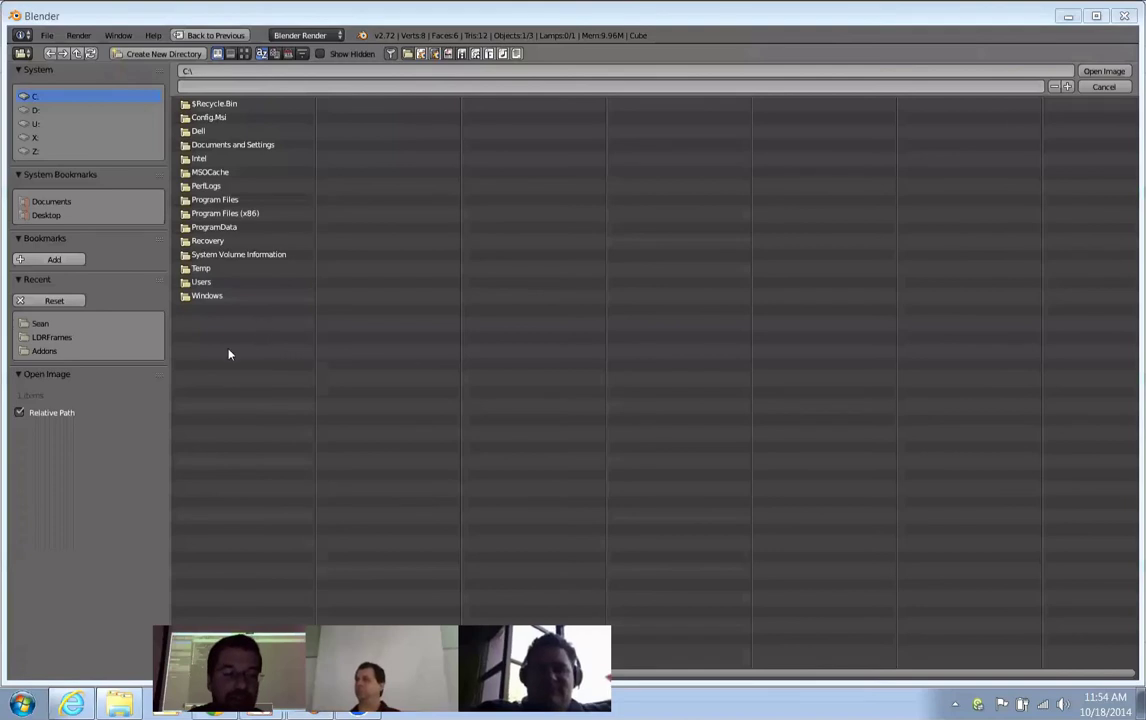
pyautogui.click(43, 324)
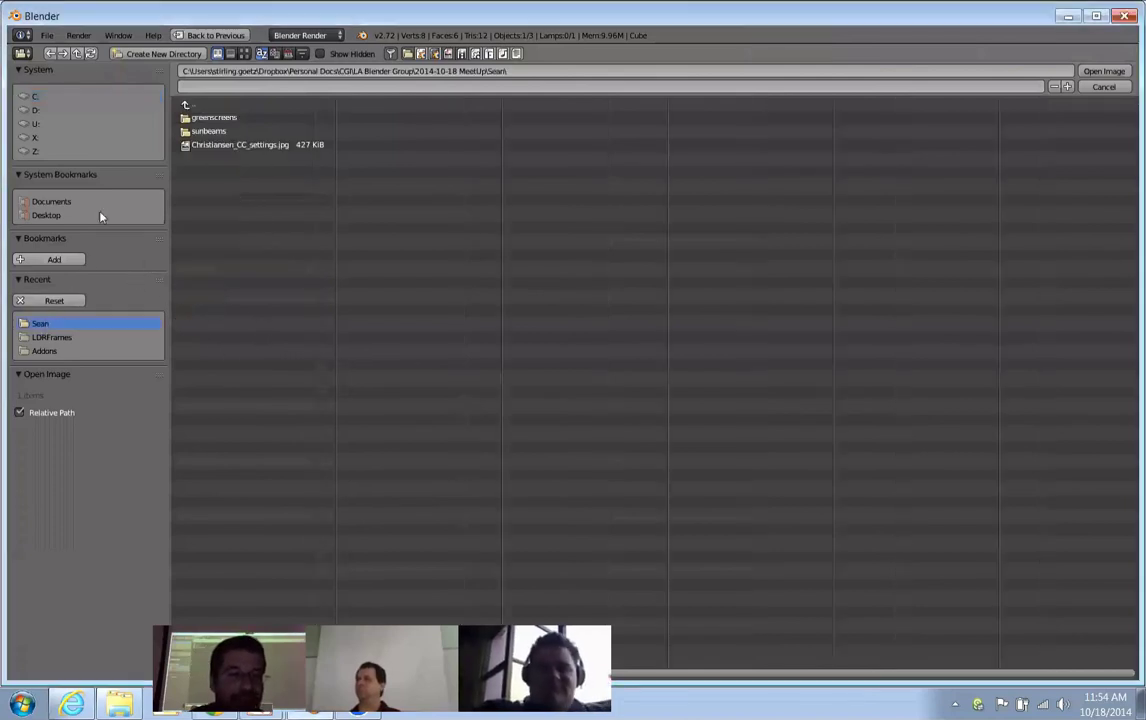
pyautogui.click(206, 133)
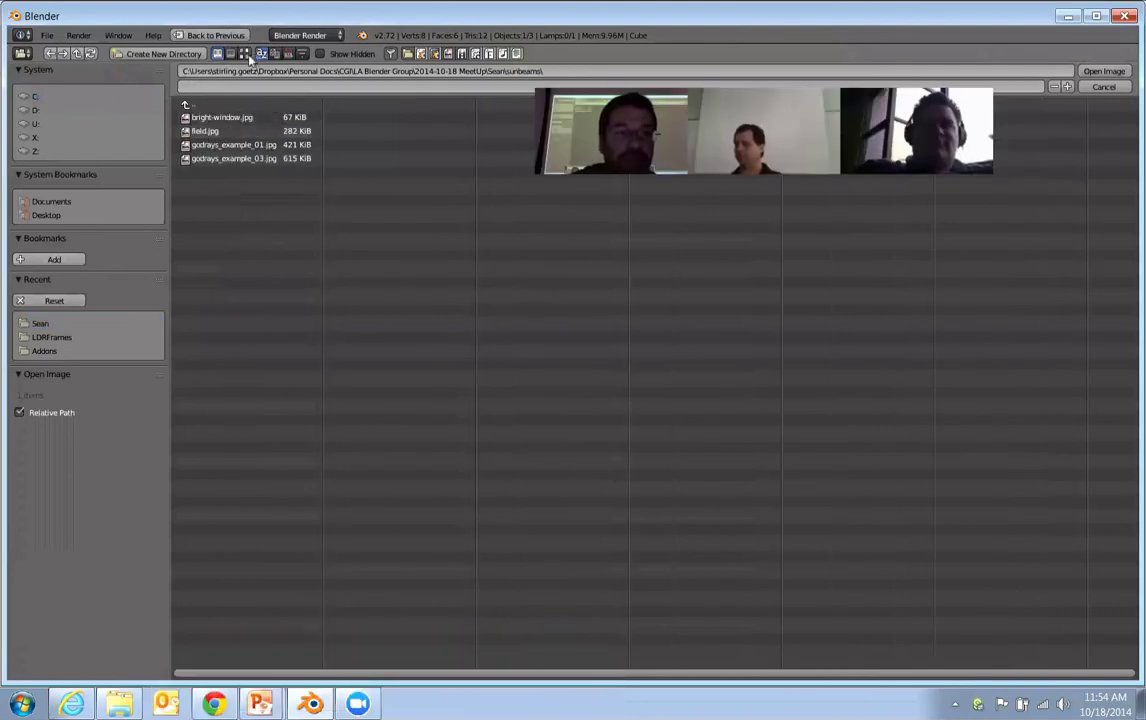
pyautogui.click(245, 54)
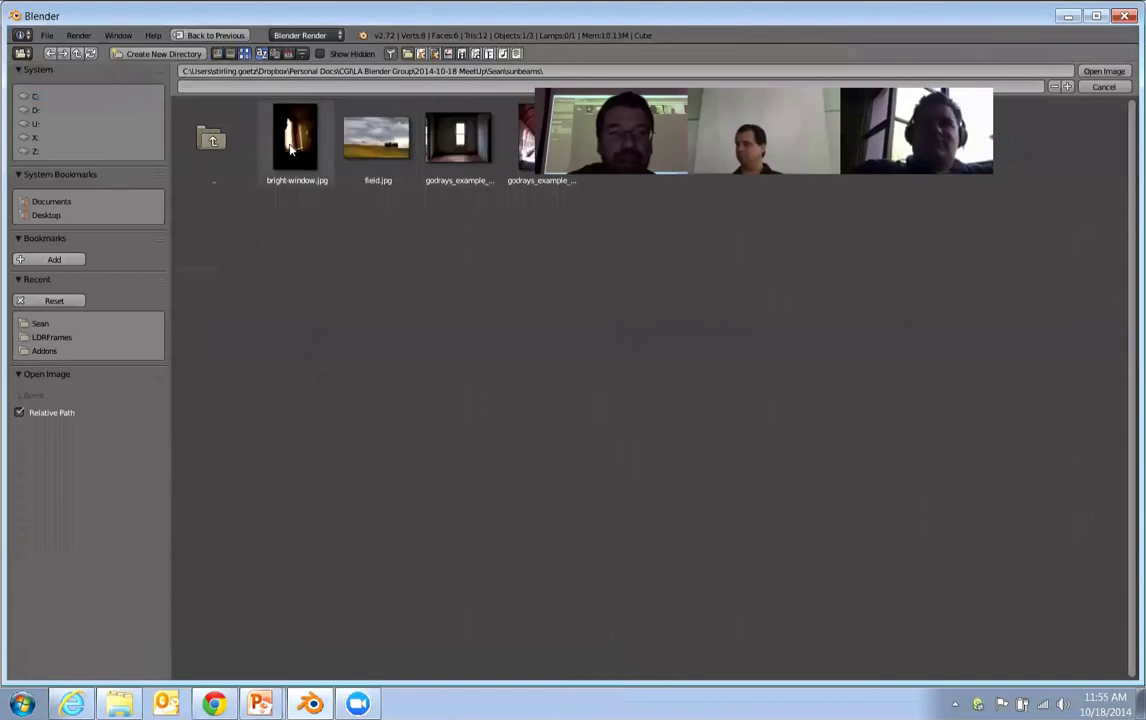
pyautogui.click(372, 142)
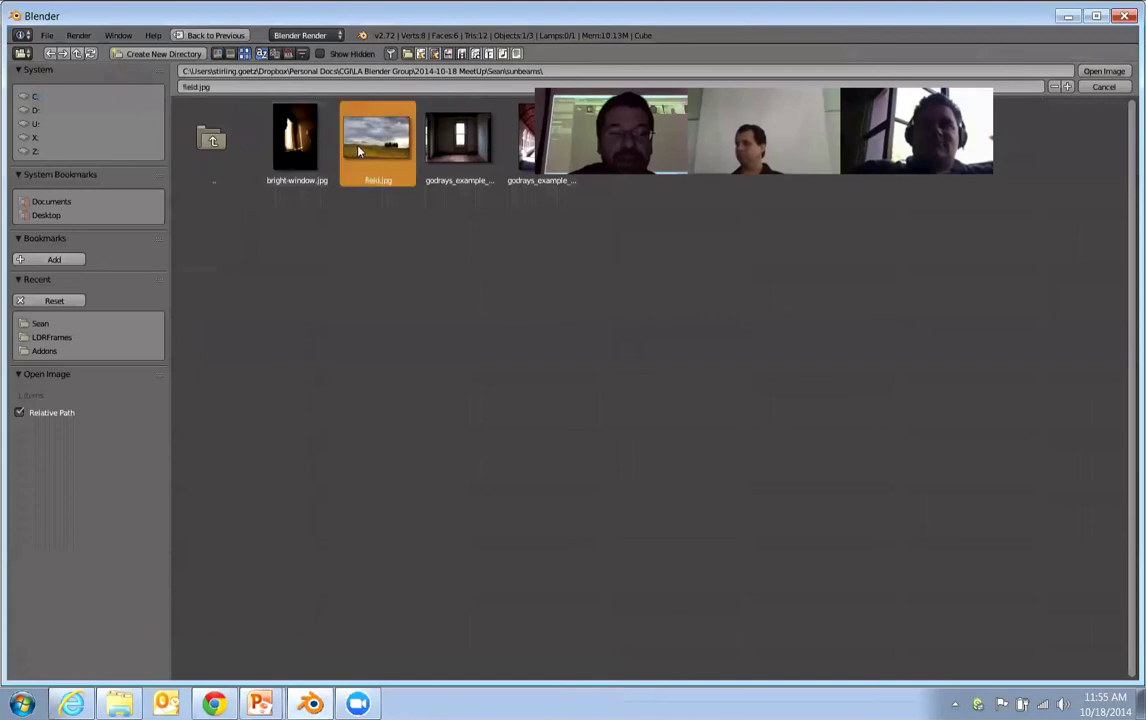
pyautogui.click(1104, 71)
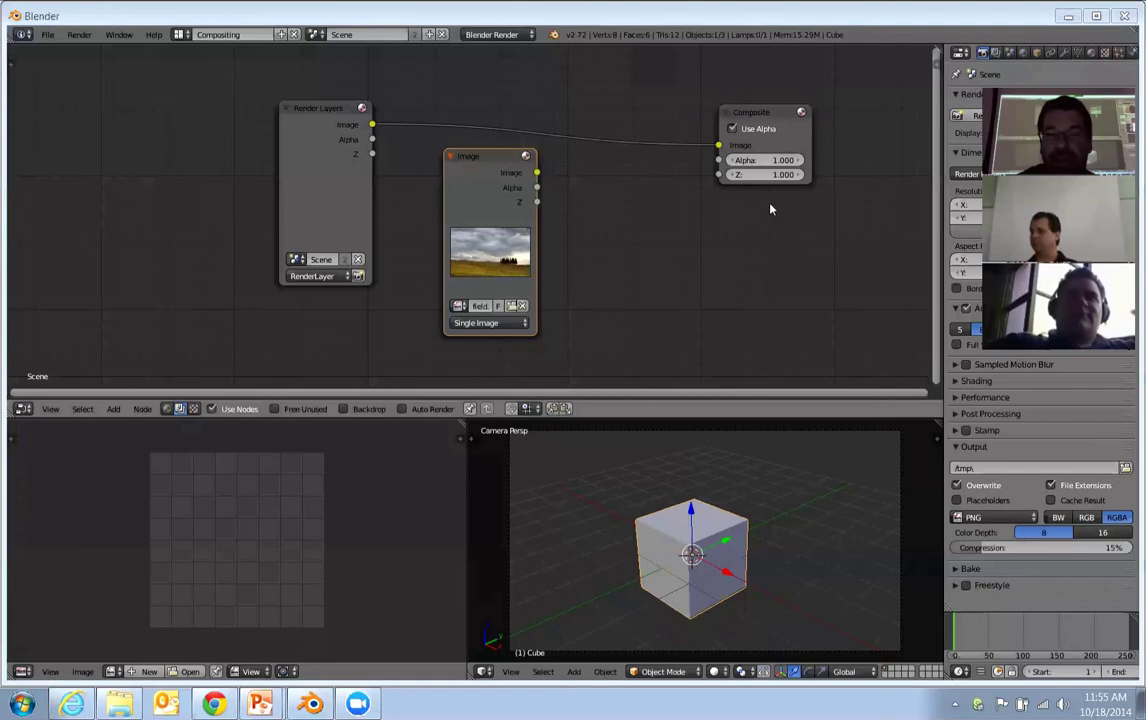
# Delete Render Layers and attach a collapsed Viewer node to the Image output.
pyautogui.moveTo(330, 117); pyautogui.dragTo(253, 107)
pyautogui.moveTo(476, 169); pyautogui.dragTo(195, 122)
pyautogui.click(269, 108)
pyautogui.press('x')
pyautogui.keyDown('ctrl'); pyautogui.keyDown('shift'); pyautogui.click(195, 122); pyautogui.keyUp('shift'); pyautogui.keyUp('ctrl')
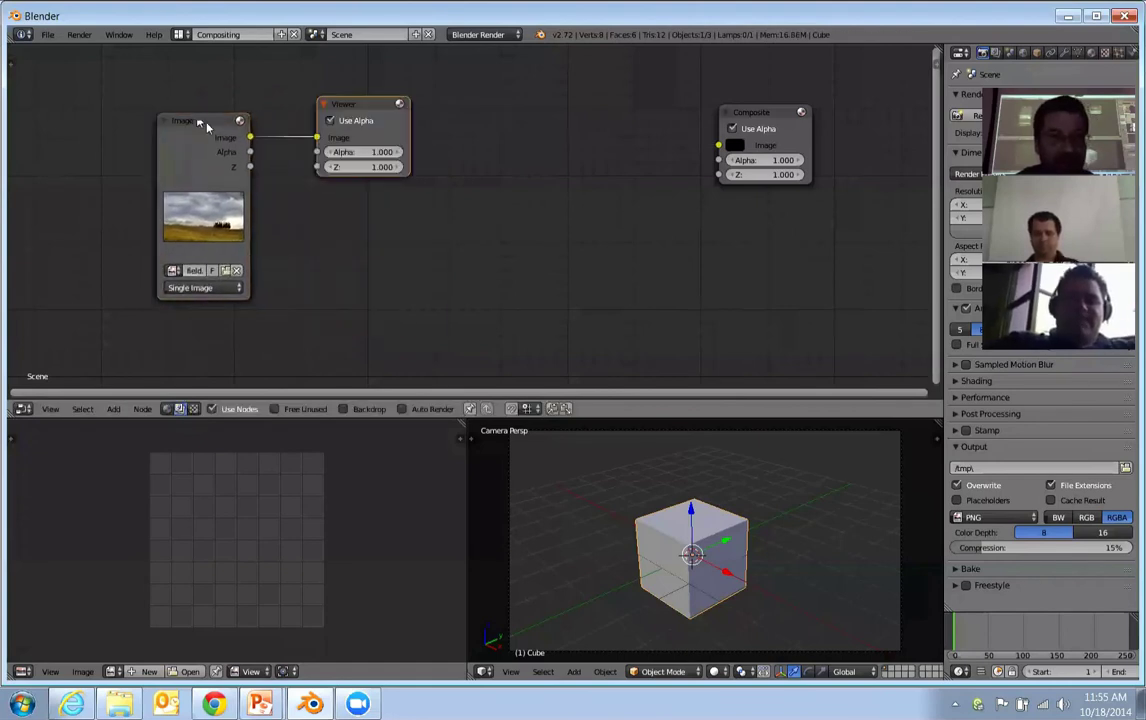
pyautogui.moveTo(382, 104); pyautogui.dragTo(764, 220)
pyautogui.press('h')
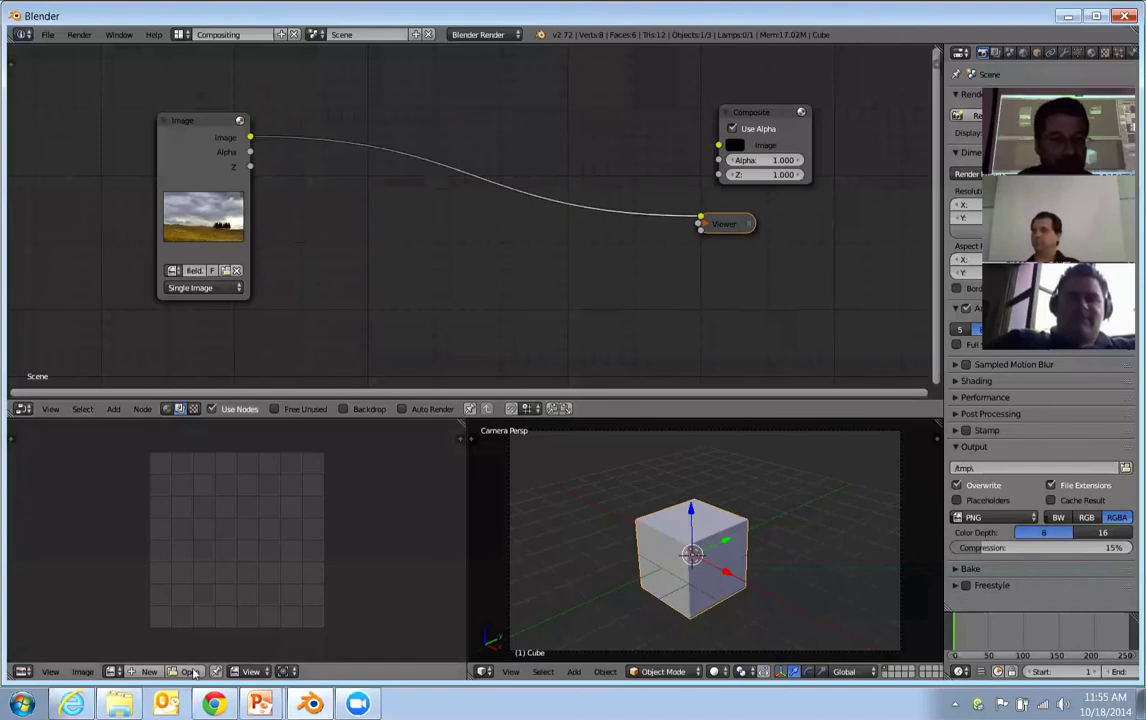
# Display the Viewer Node in the enlarged image preview and bring the nodes into view.
pyautogui.click(114, 671)
pyautogui.click(130, 553)
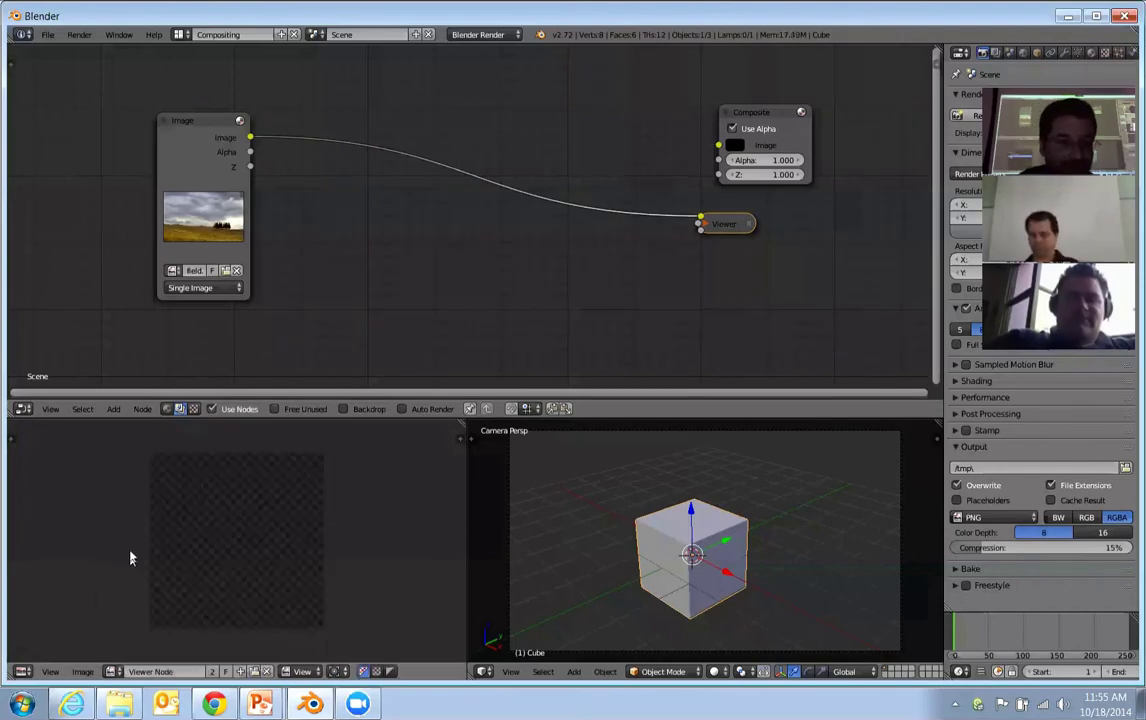
pyautogui.click(206, 122)
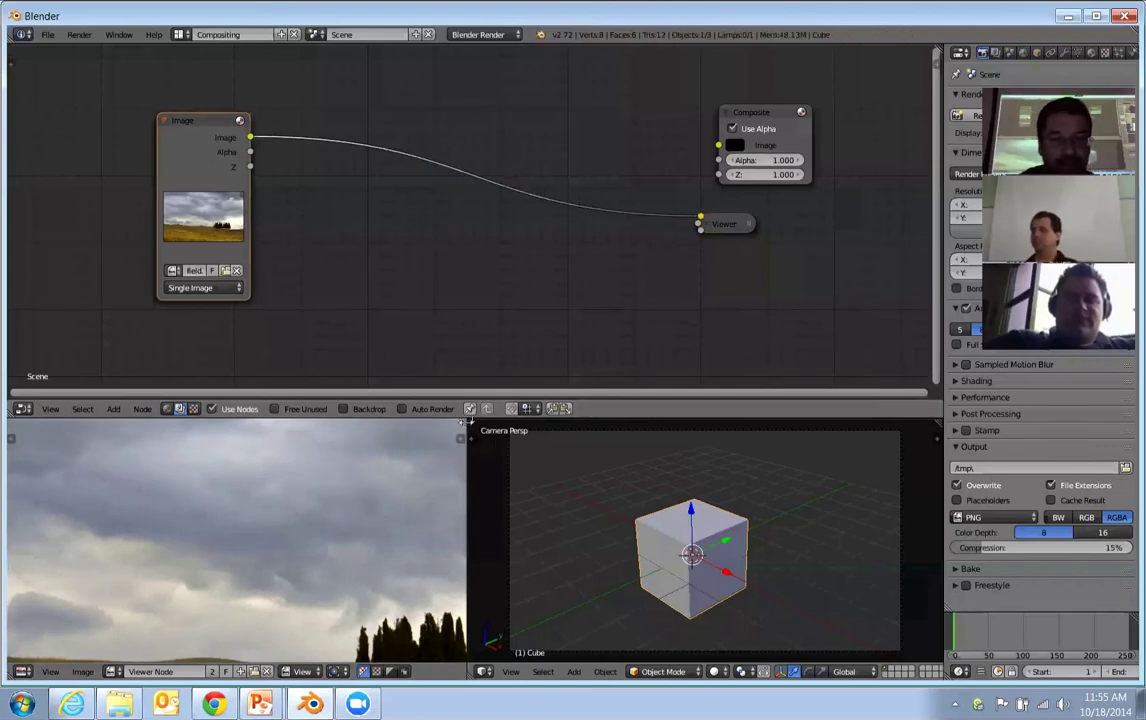
pyautogui.moveTo(466, 422); pyautogui.dragTo(505, 205)
pyautogui.scroll(-1, 575, 425)
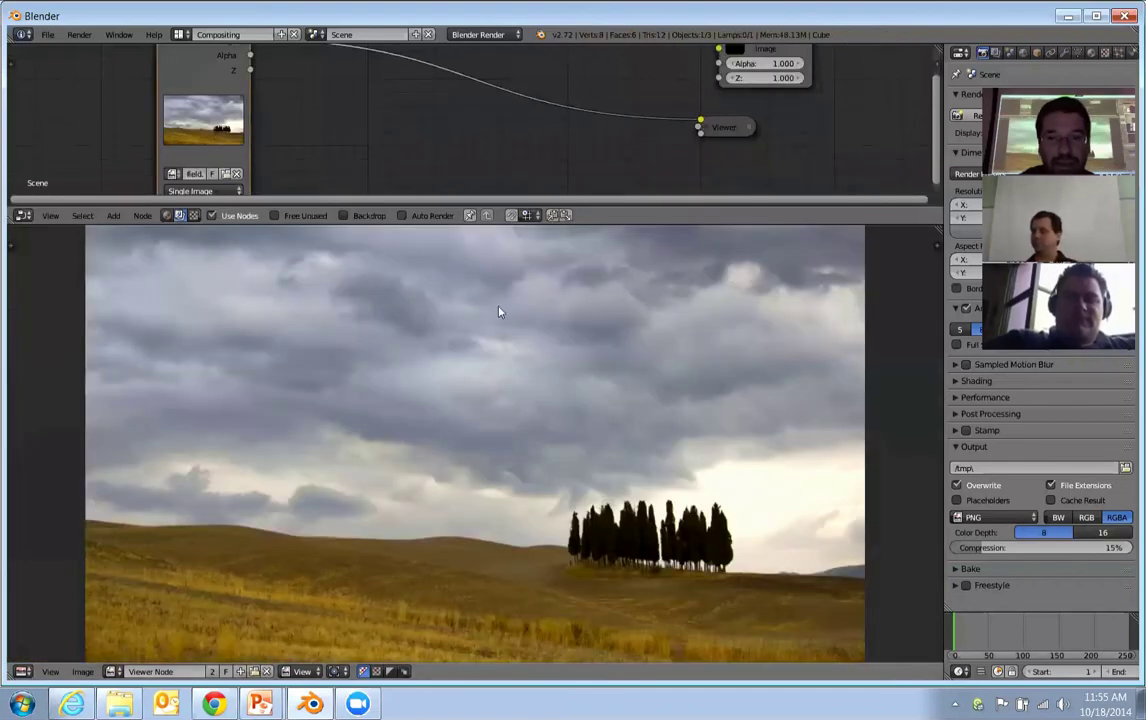
pyautogui.scroll(-1, 440, 115)
pyautogui.moveTo(448, 110); pyautogui.dragTo(432, 131, button='middle')
pyautogui.hotkey('shift', 'a')
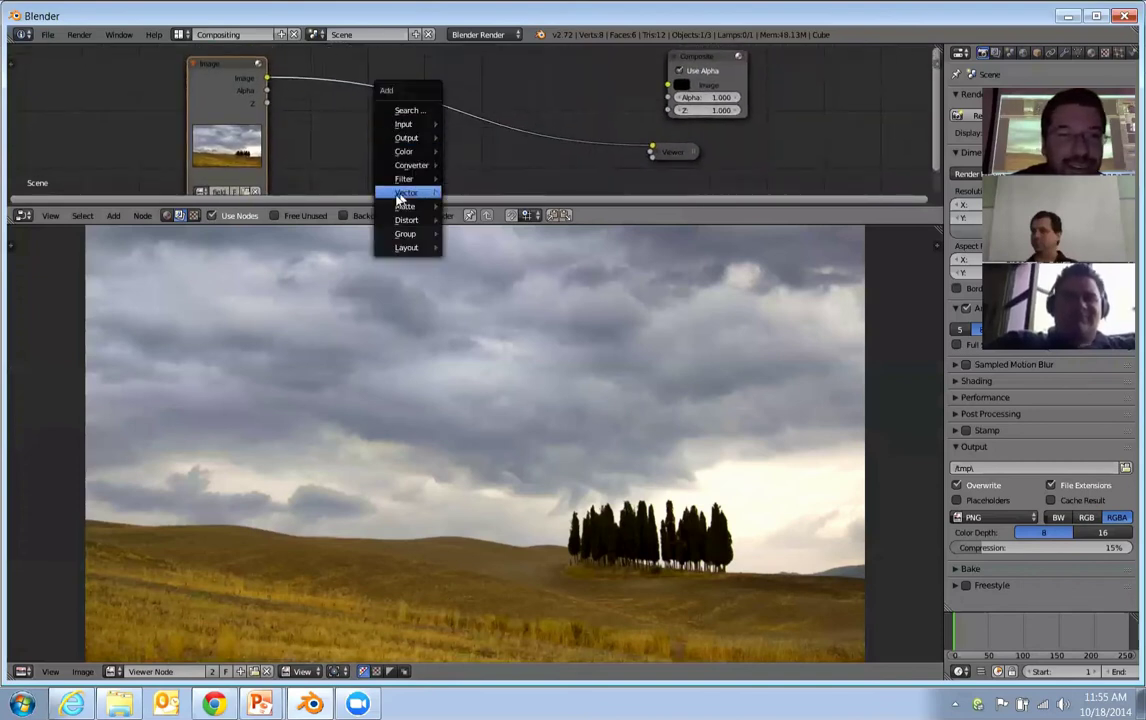
# Insert a Filter > Sun Beams node between Image and Viewer with Ray Length 0.212.
pyautogui.moveTo(403, 180)
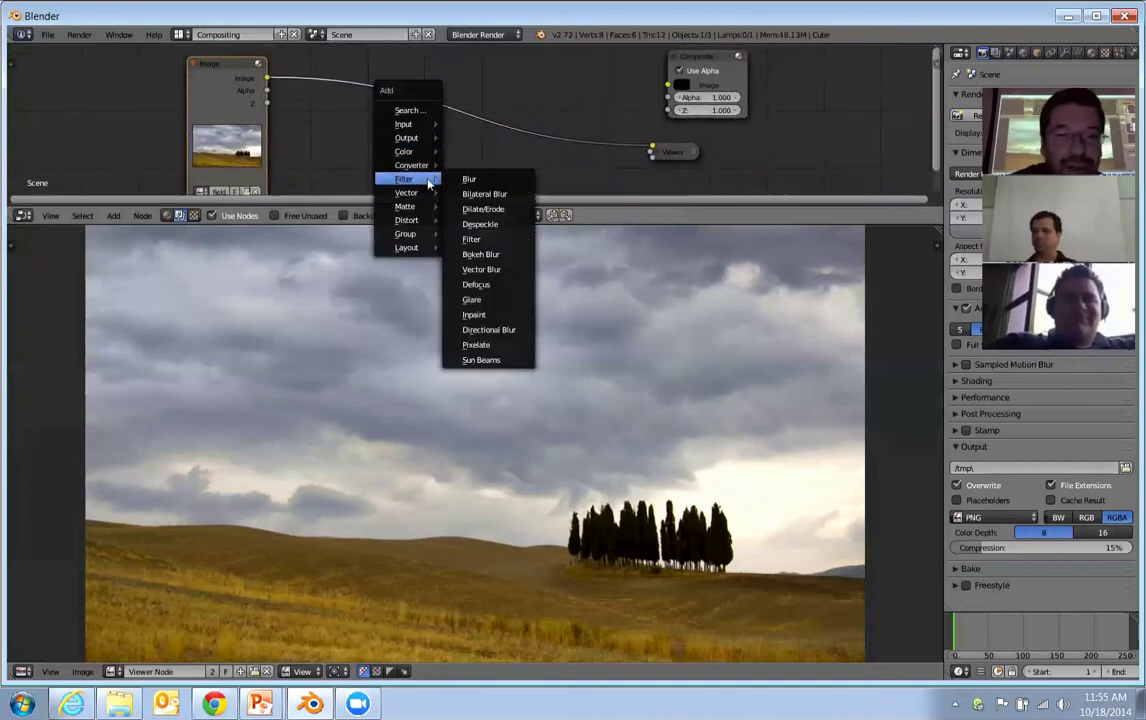
pyautogui.click(490, 360)
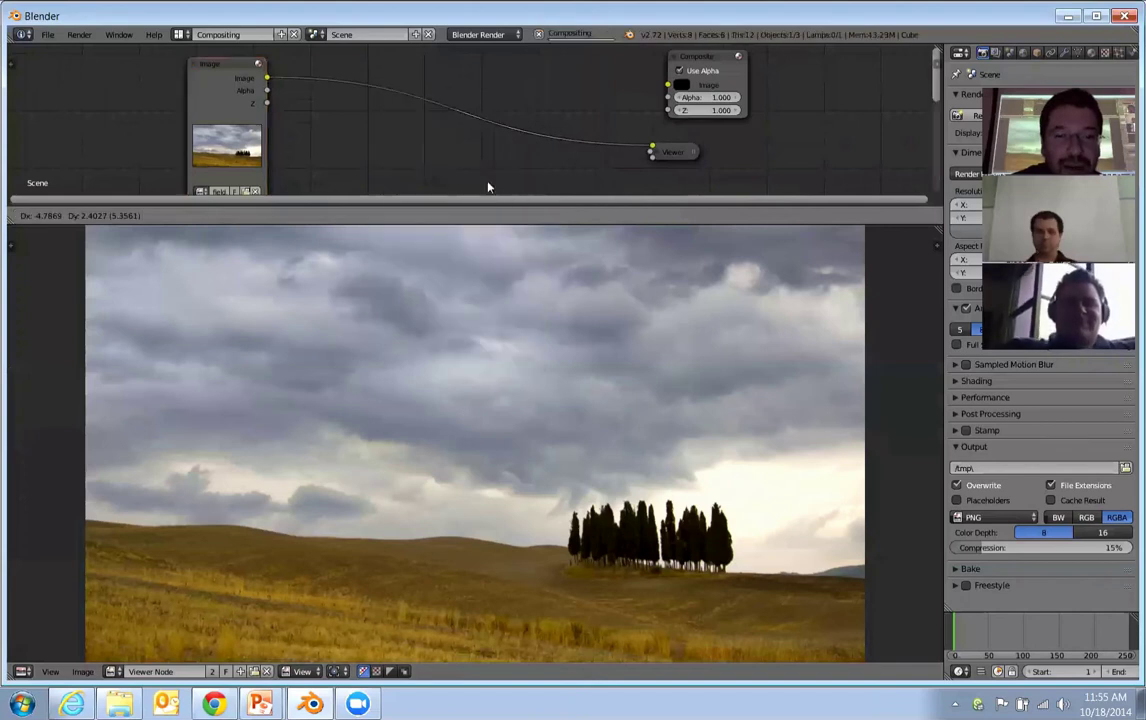
pyautogui.click(333, 115)
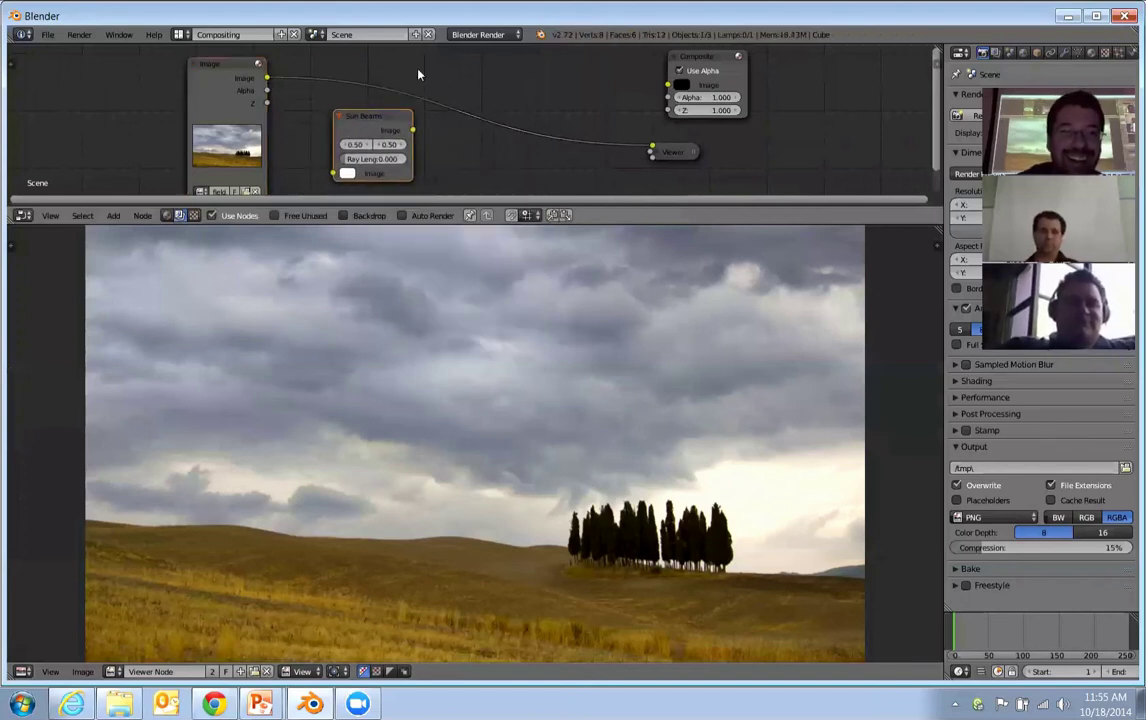
pyautogui.moveTo(380, 124); pyautogui.dragTo(407, 110)
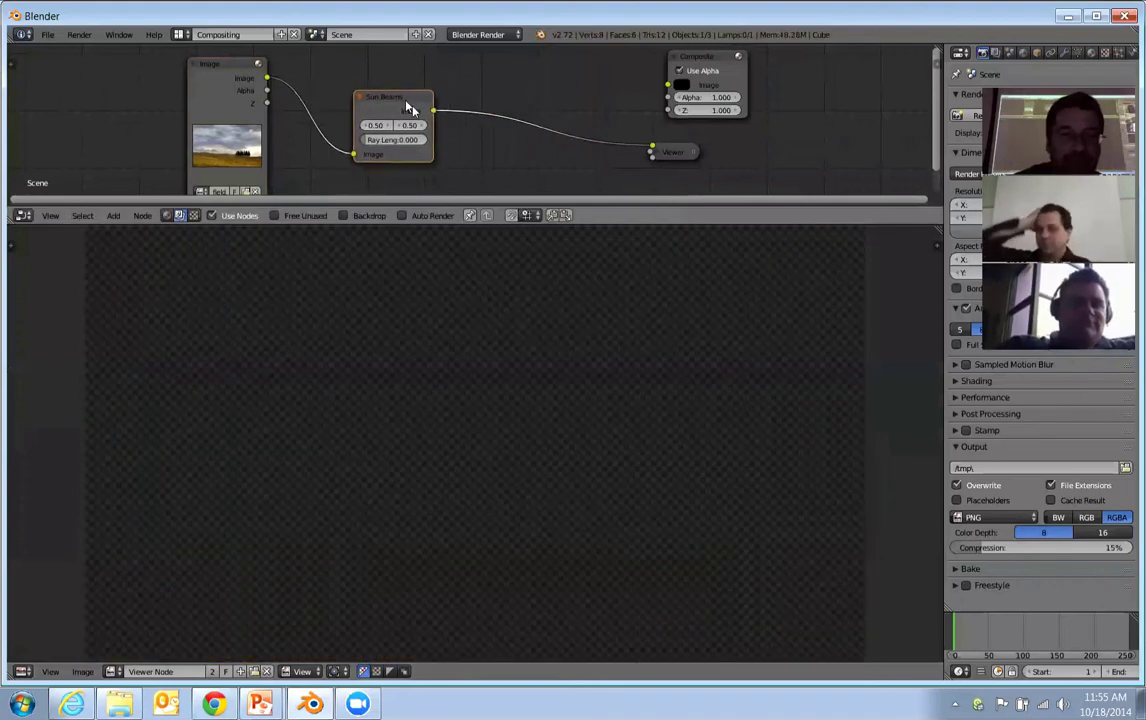
pyautogui.scroll(1, 404, 127)
pyautogui.scroll(1, 404, 127)
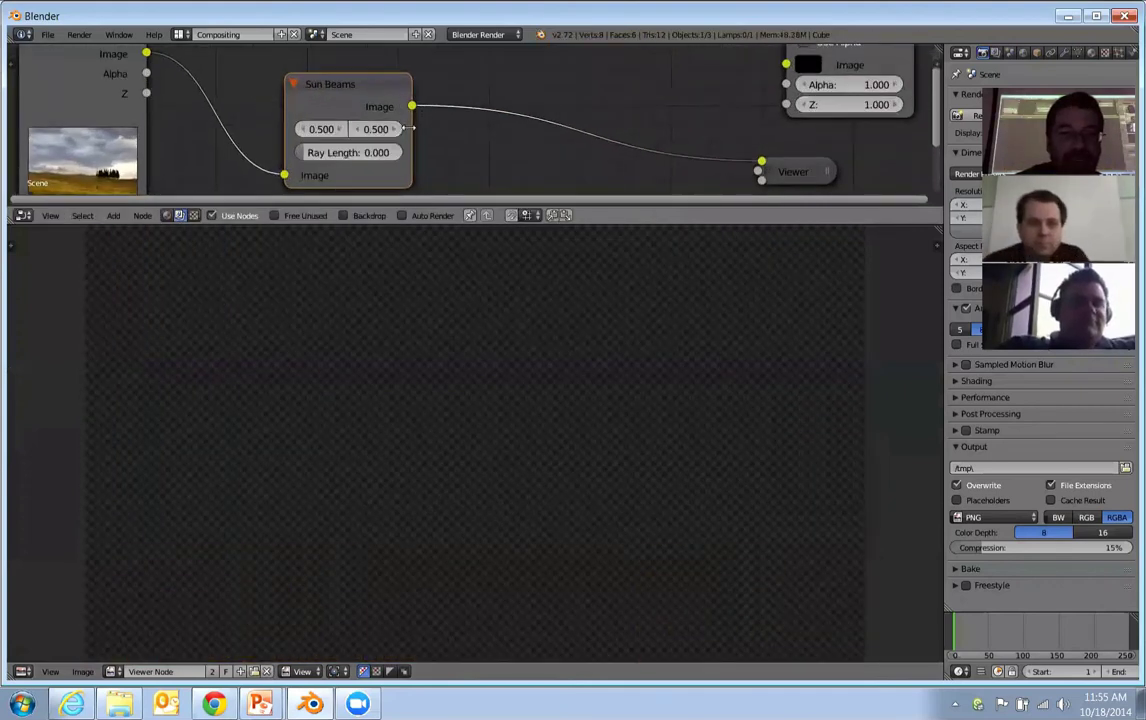
pyautogui.moveTo(415, 125); pyautogui.dragTo(502, 125)
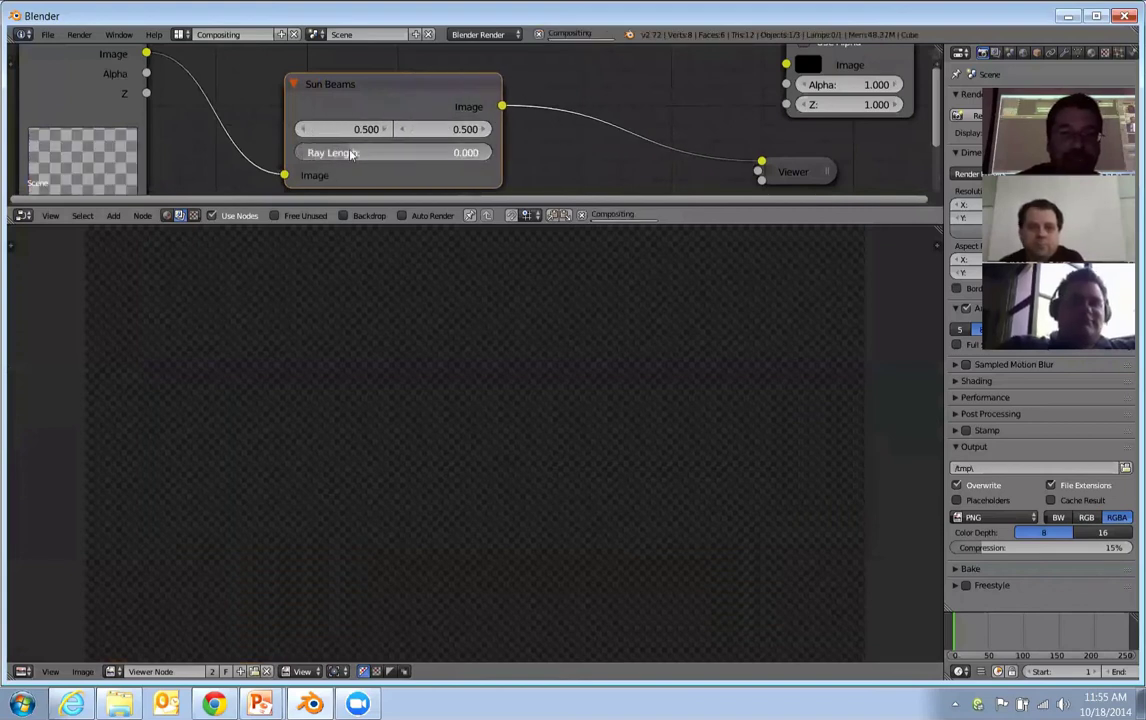
pyautogui.moveTo(317, 155)
pyautogui.mouseDown()
pyautogui.moveTo(350, 151)
pyautogui.moveTo(338, 152)
pyautogui.mouseUp()
pyautogui.scroll(-1, 512, 433)
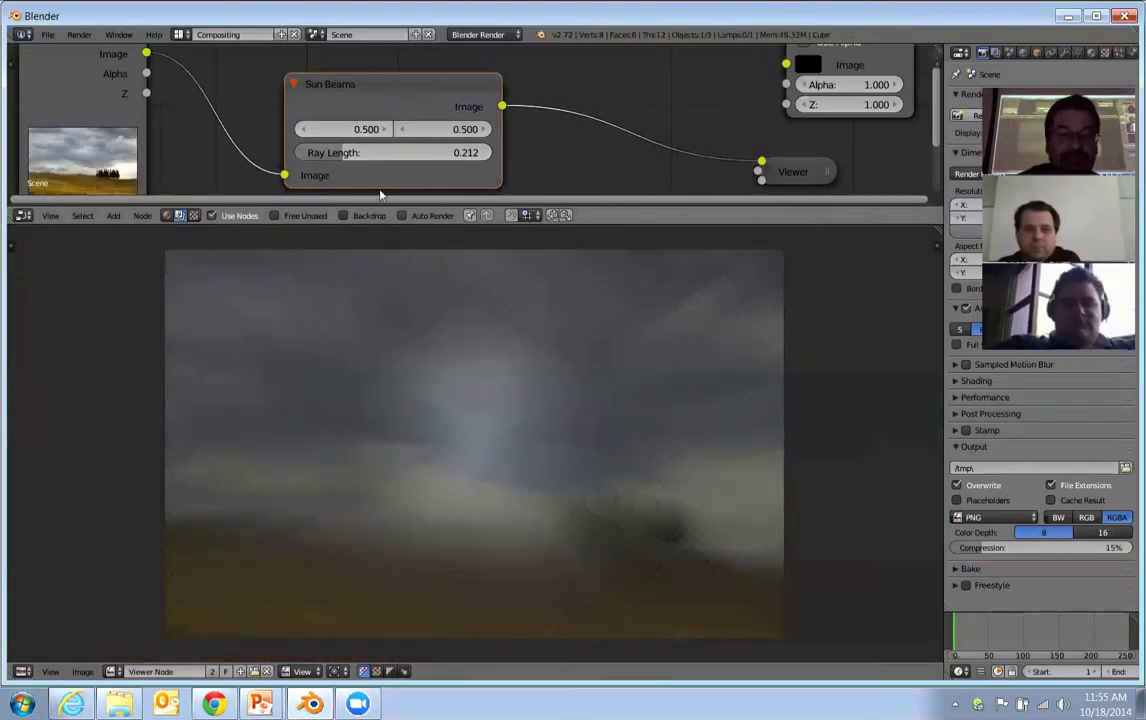
pyautogui.scroll(-1, 355, 83)
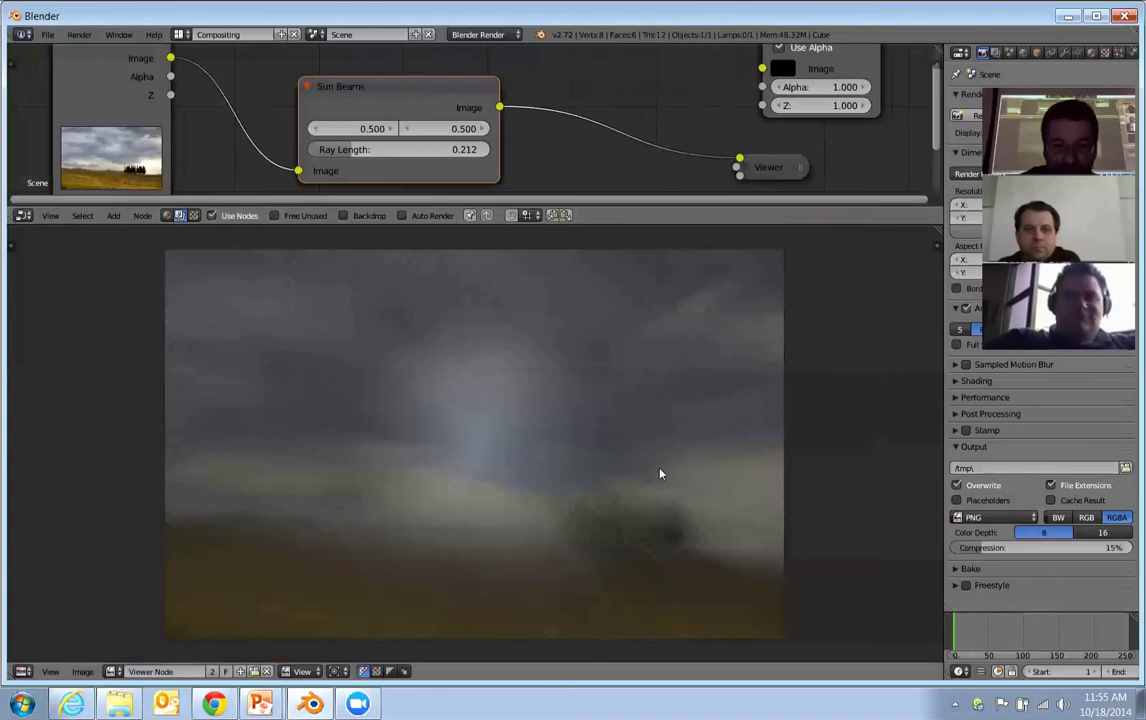
# Step the Sun Beams source point to X 0.900 and Y 0.600.
pyautogui.click(389, 129)
pyautogui.click(389, 129)
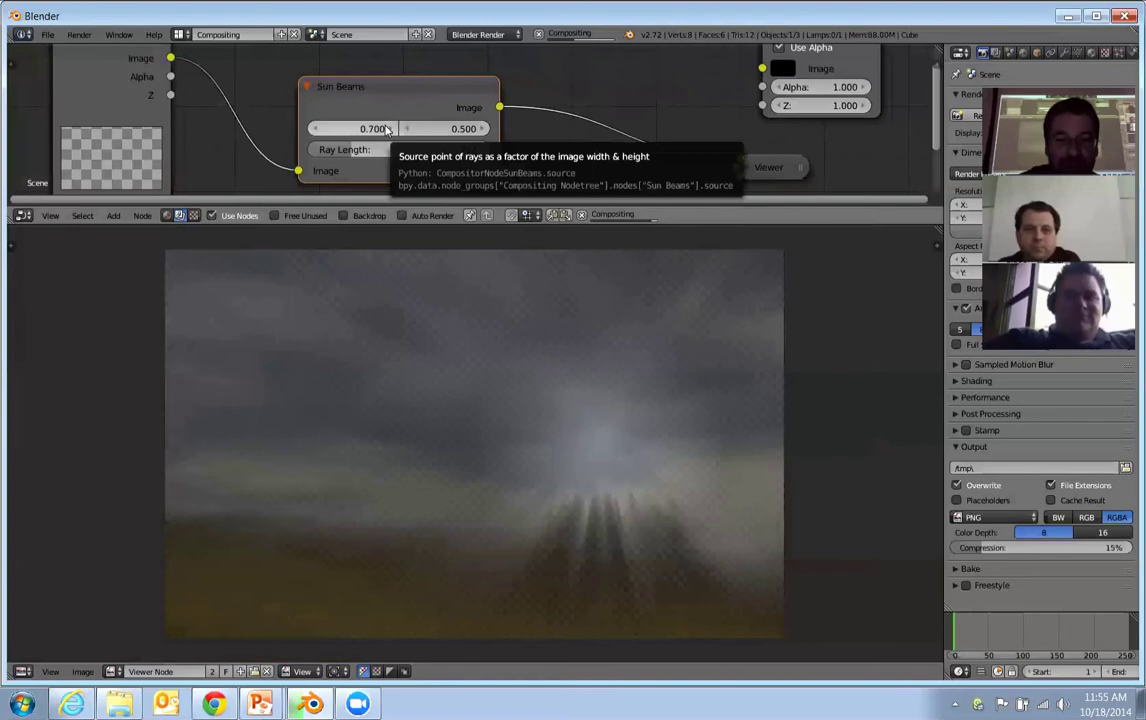
pyautogui.click(380, 125)
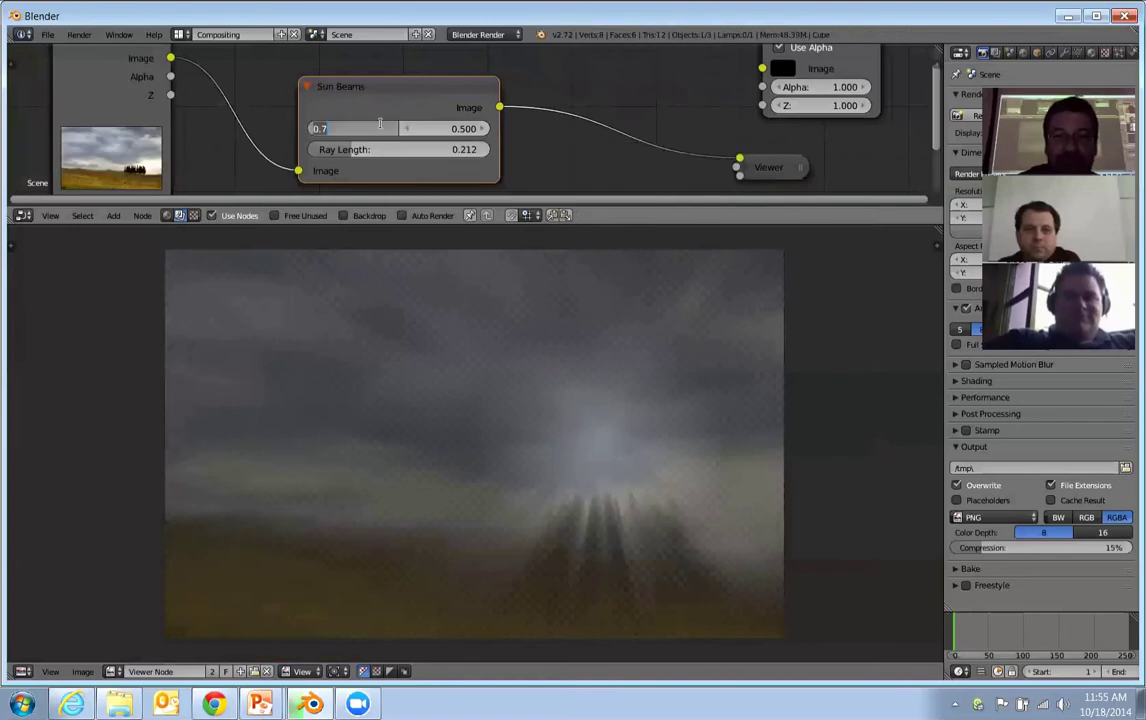
pyautogui.press('Return')
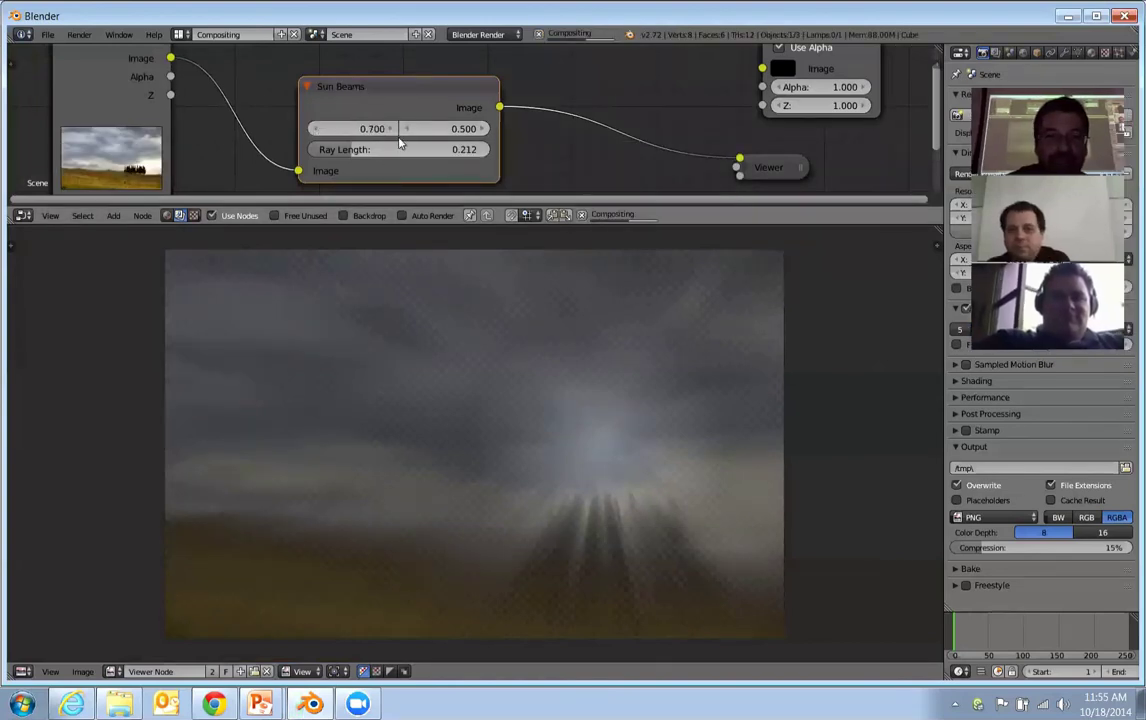
pyautogui.click(389, 129)
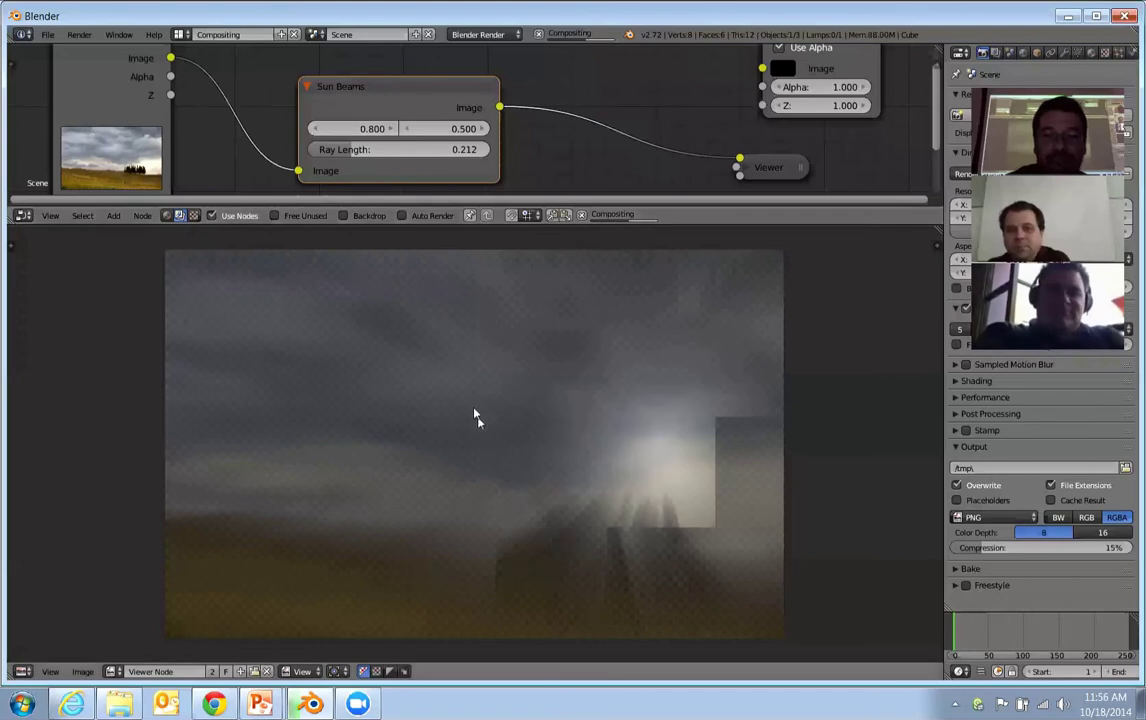
pyautogui.click(390, 129)
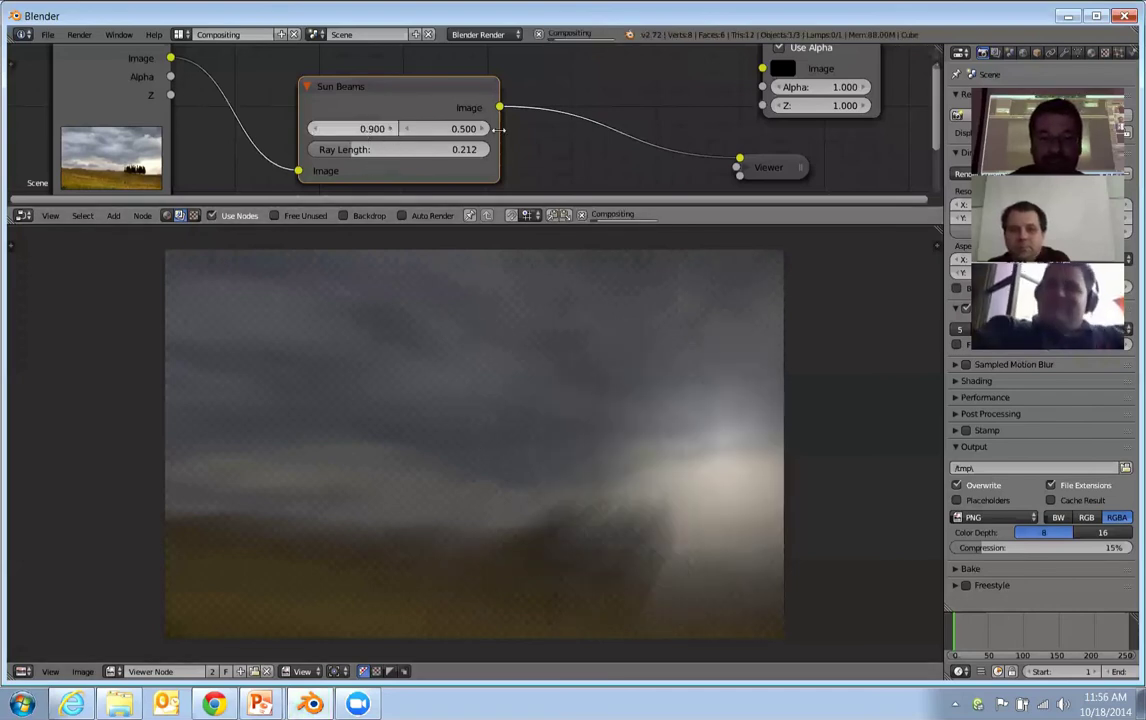
pyautogui.click(409, 129)
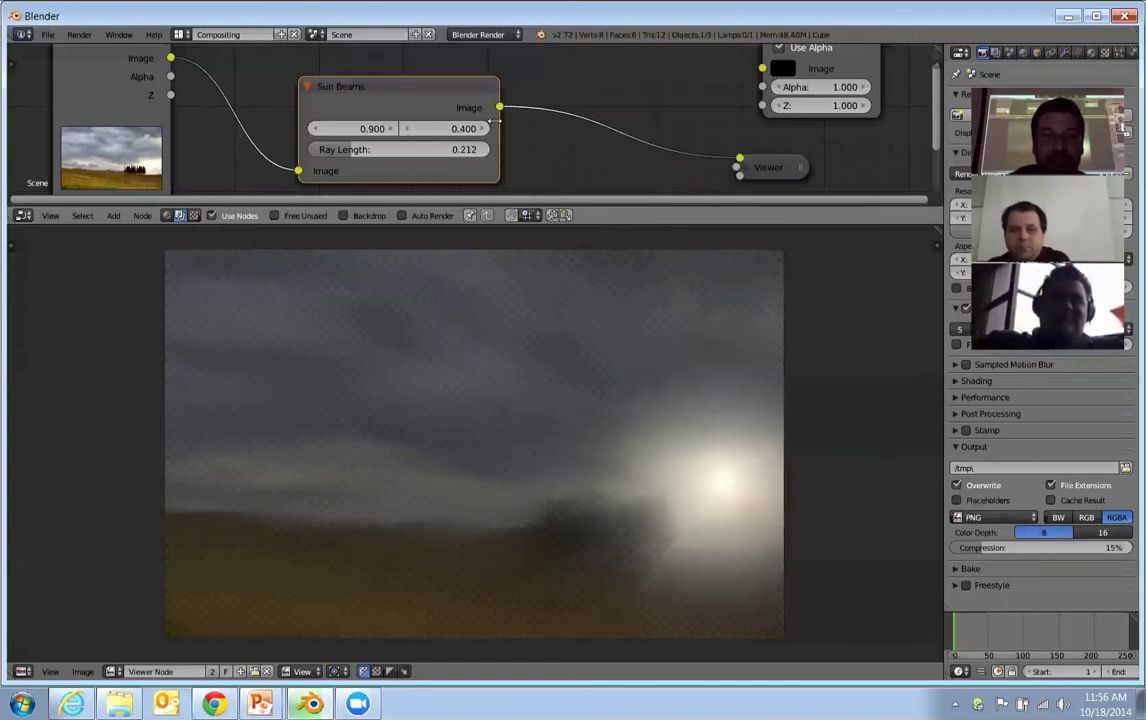
pyautogui.click(483, 129)
pyautogui.click(483, 129)
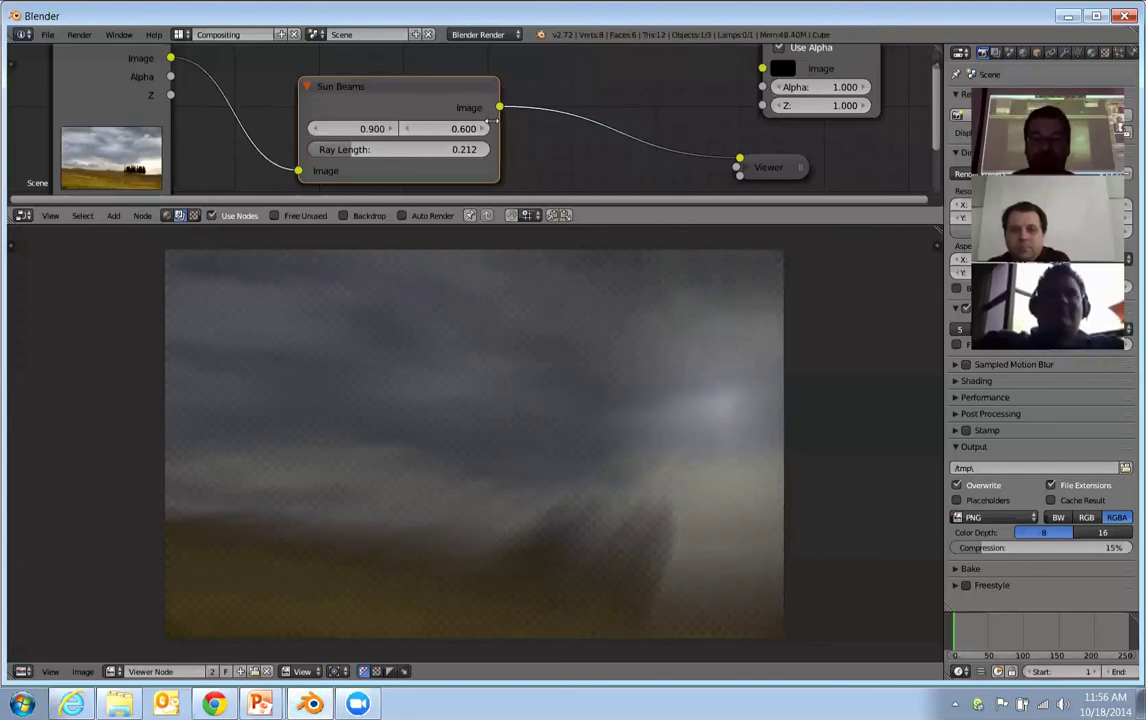
# Zoom out and rearrange the Image, Sun Beams and Viewer nodes to fit in view.
pyautogui.scroll(-3, 524, 114)
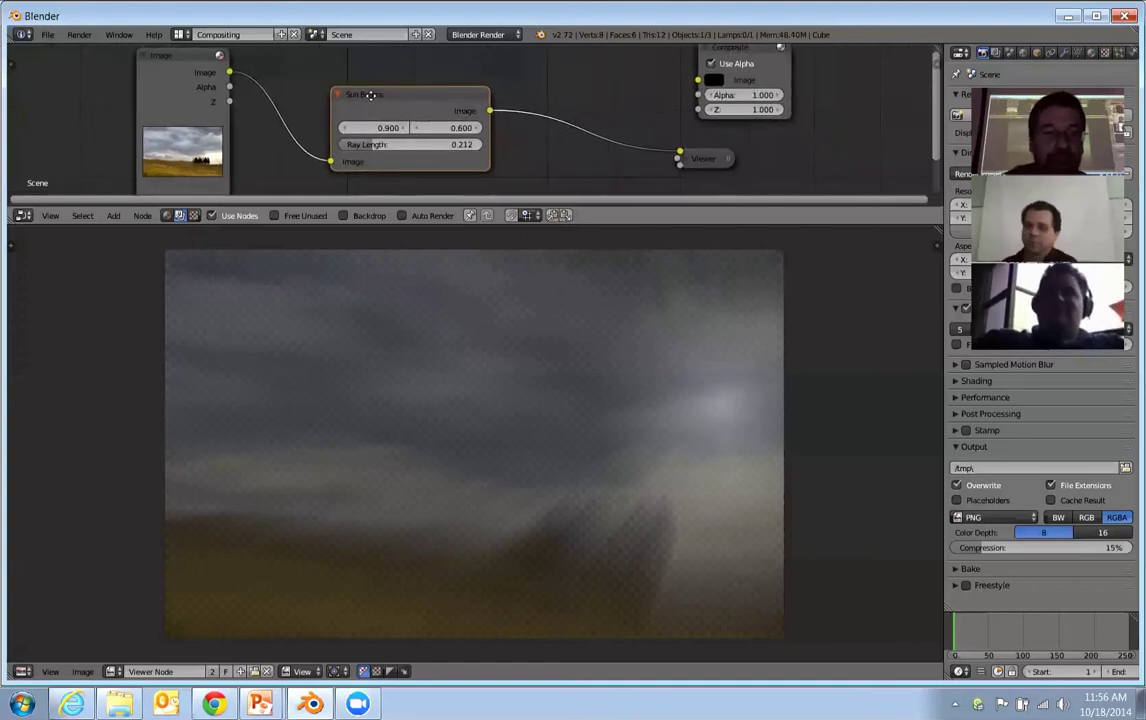
pyautogui.moveTo(379, 92); pyautogui.dragTo(384, 158, button='middle')
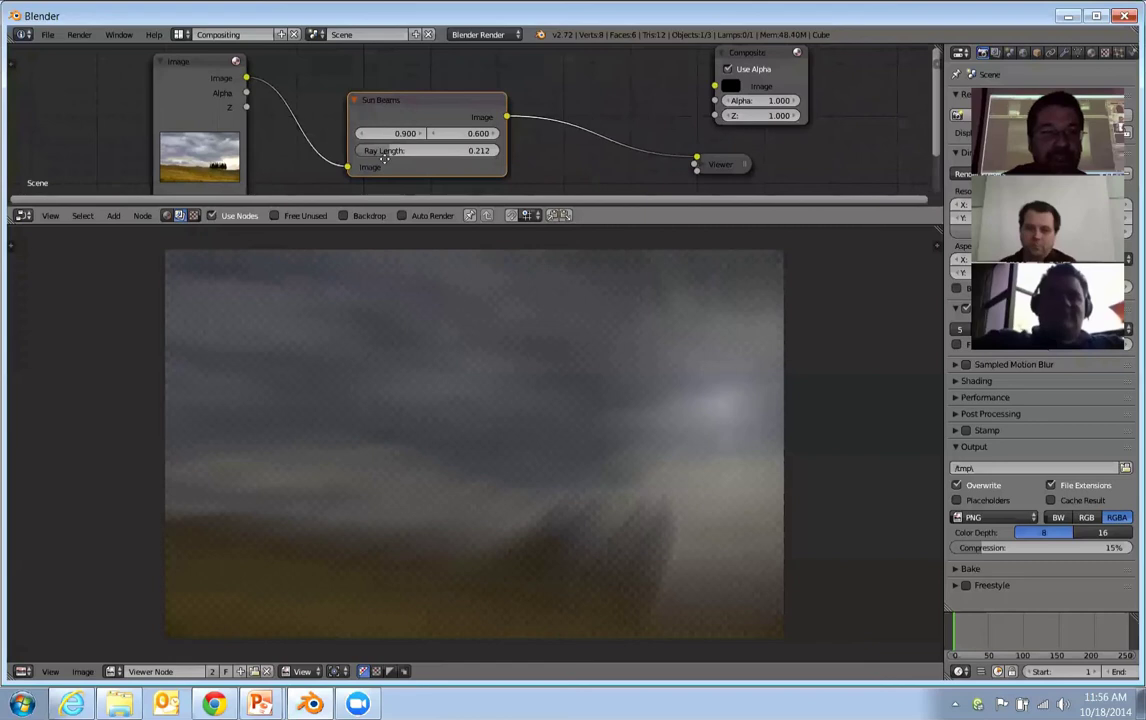
pyautogui.moveTo(237, 124); pyautogui.dragTo(175, 108, button='middle')
pyautogui.moveTo(175, 108); pyautogui.dragTo(107, 87)
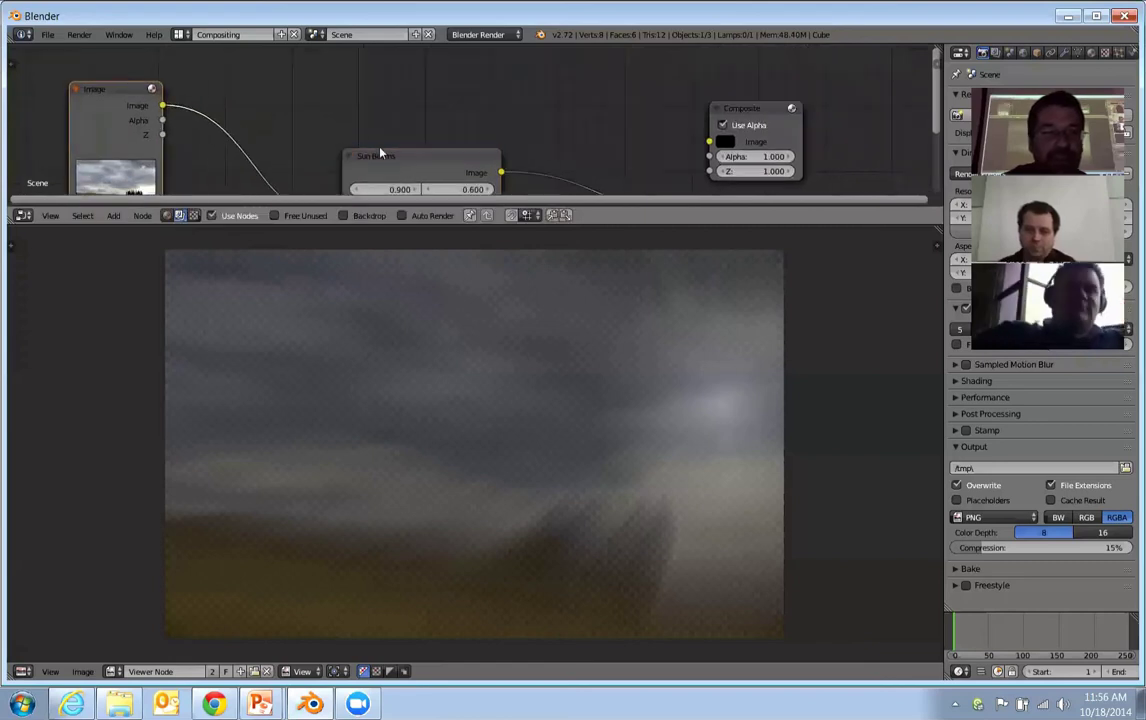
pyautogui.moveTo(379, 153); pyautogui.dragTo(481, 159)
pyautogui.moveTo(422, 156); pyautogui.dragTo(396, 95, button='middle')
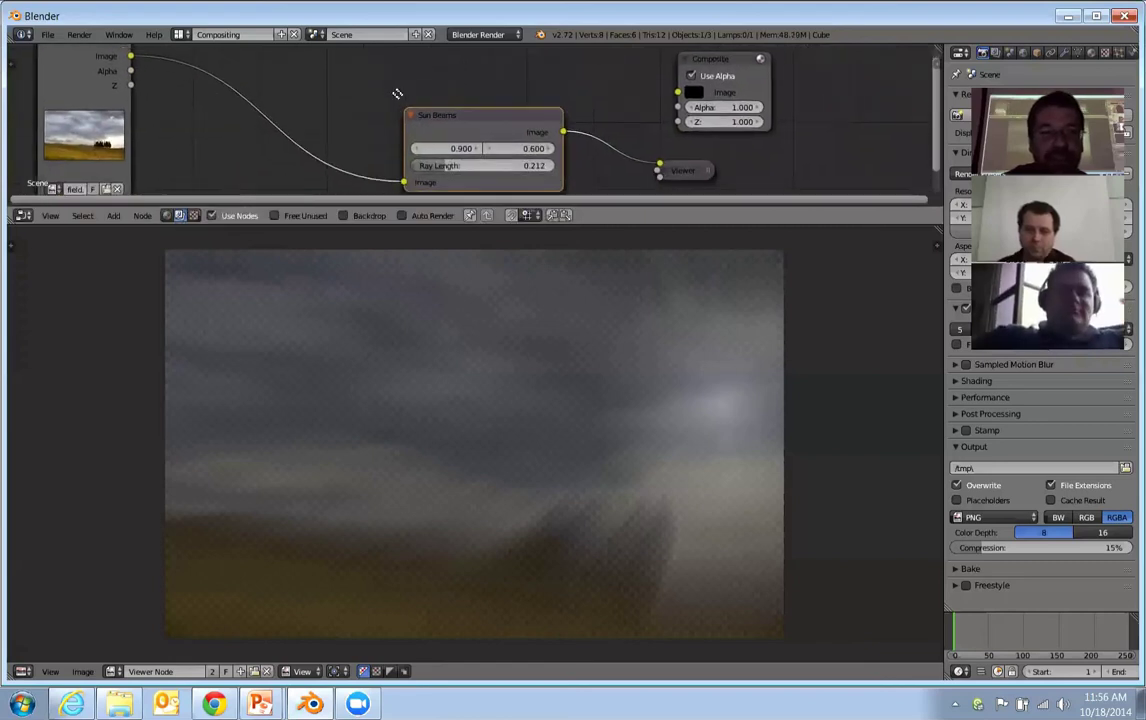
pyautogui.moveTo(360, 137); pyautogui.dragTo(435, 123, button='middle')
# Add a Converter > ColorRamp node and drop it on the link ahead of Sun Beams.
pyautogui.hotkey('shift', 'a')
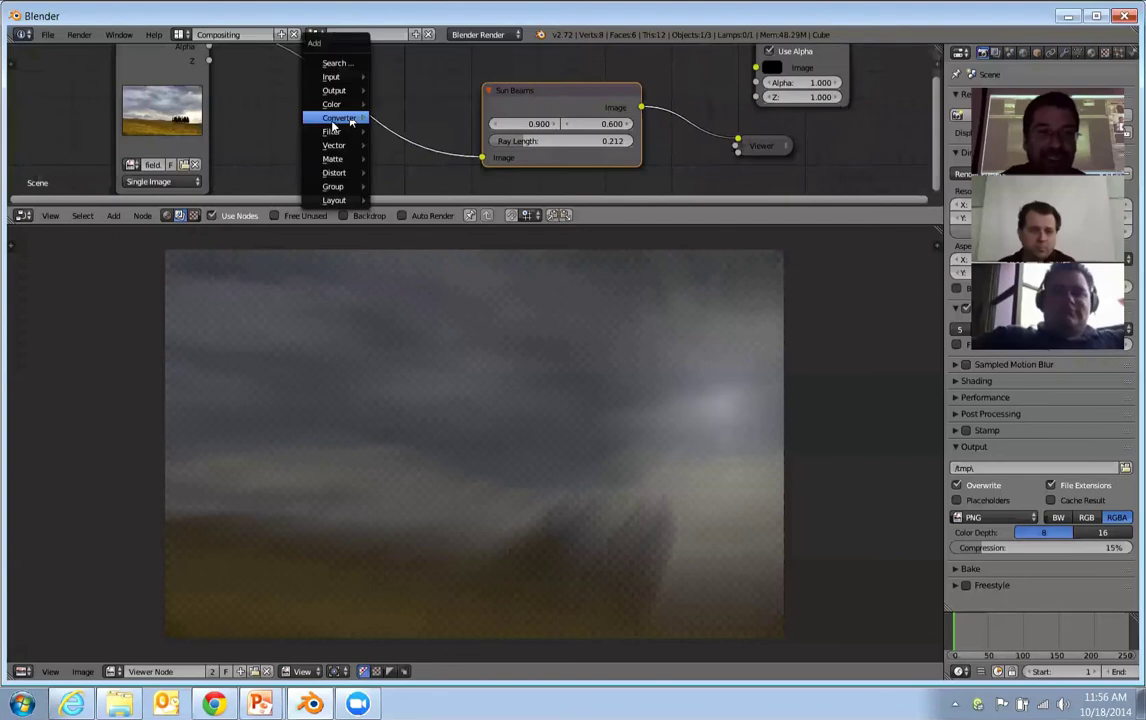
pyautogui.moveTo(323, 118)
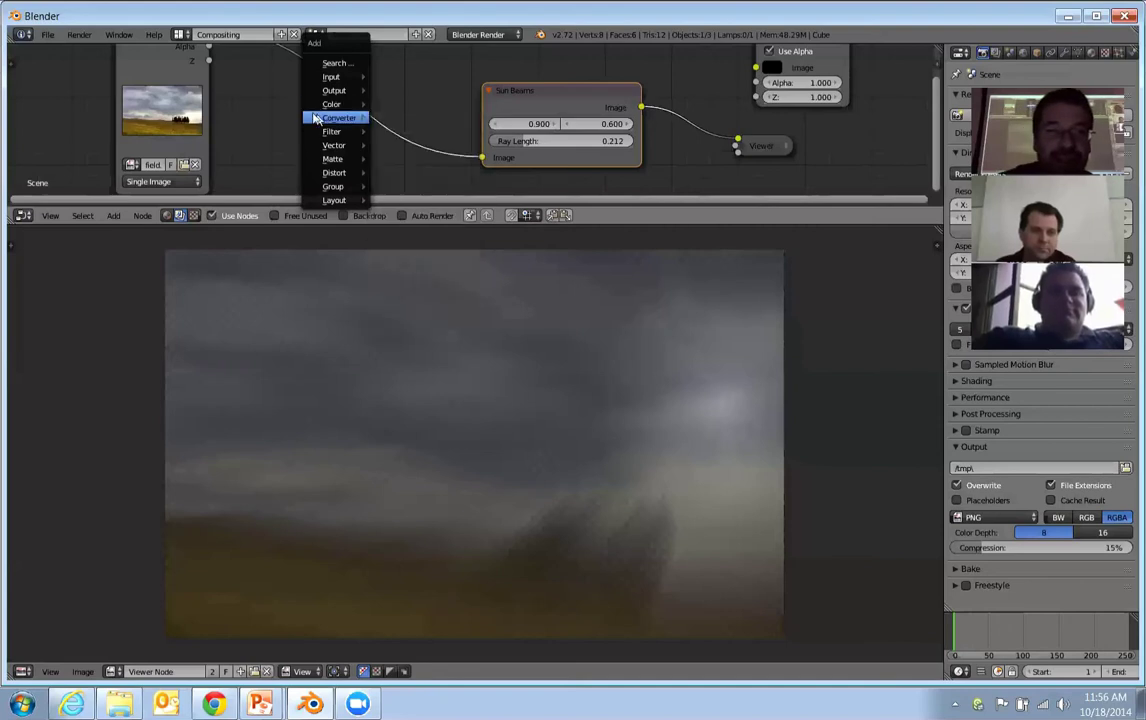
pyautogui.click(408, 133)
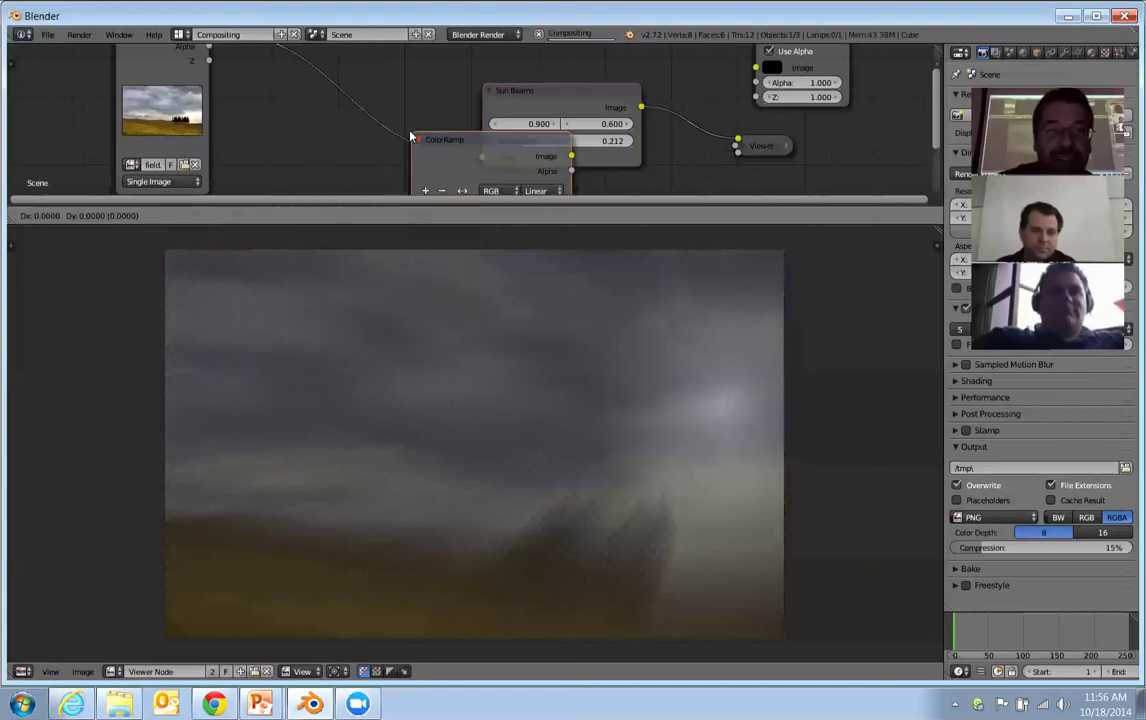
pyautogui.click(270, 66)
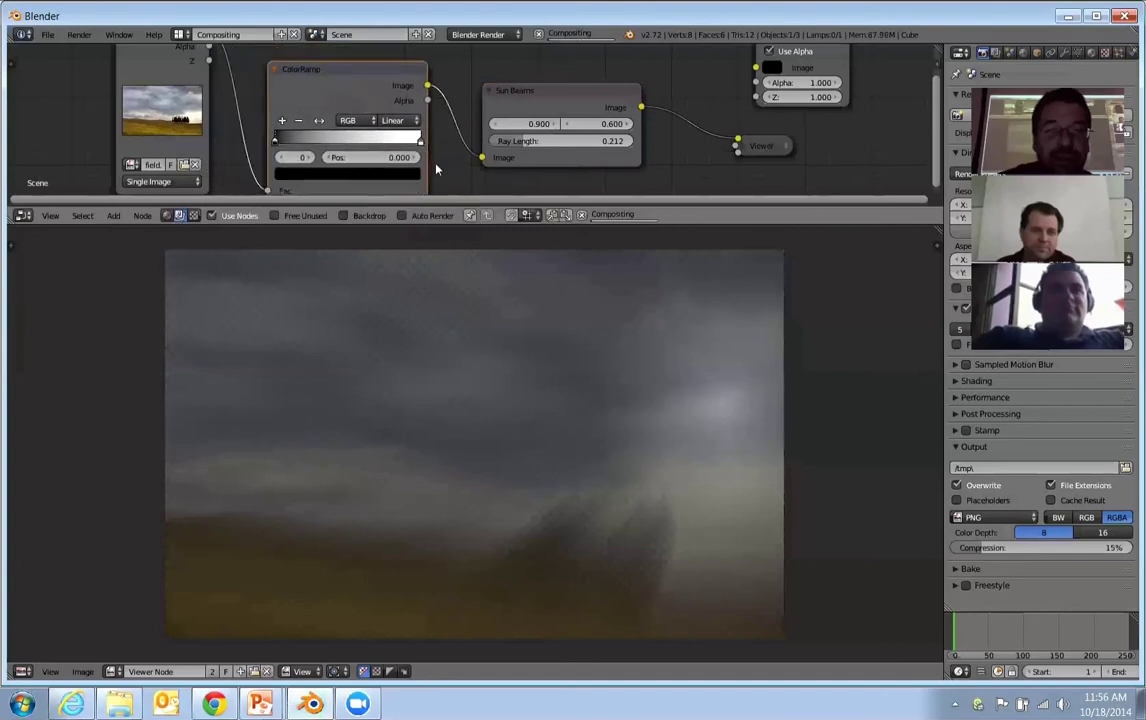
# Preview the ColorRamp, move its black stop to 0.532, and route it into Sun Beams.
pyautogui.keyDown('ctrl'); pyautogui.keyDown('shift'); pyautogui.click(378, 75); pyautogui.keyUp('shift'); pyautogui.keyUp('ctrl')
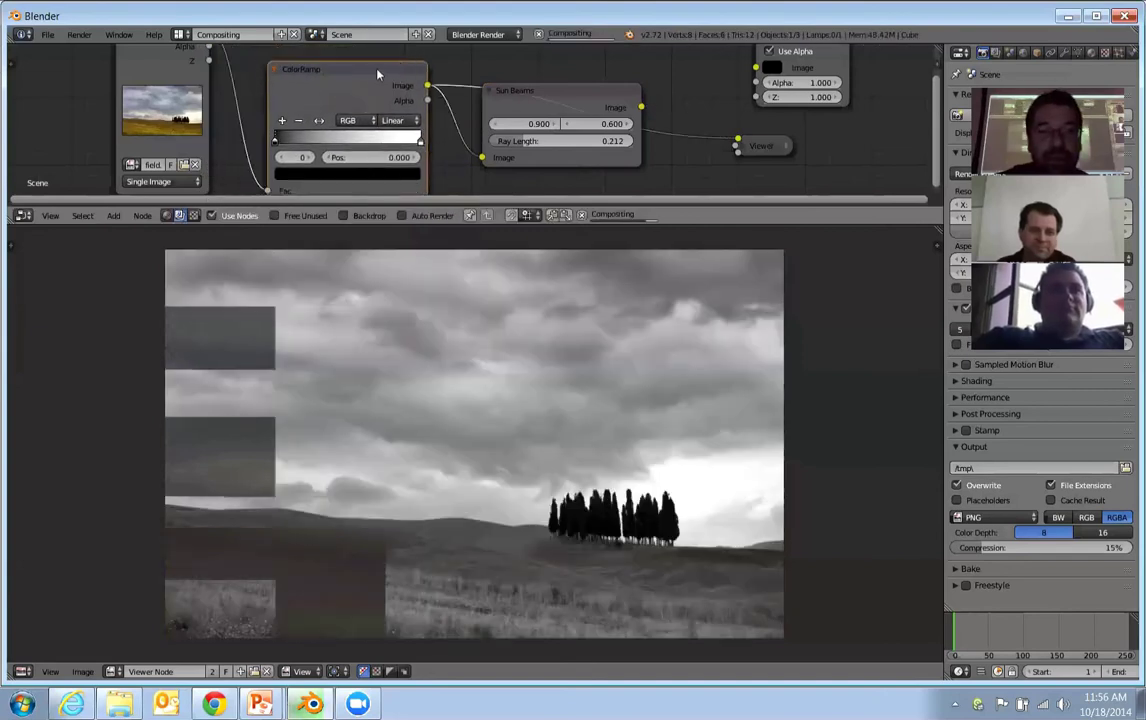
pyautogui.moveTo(277, 140); pyautogui.dragTo(348, 143)
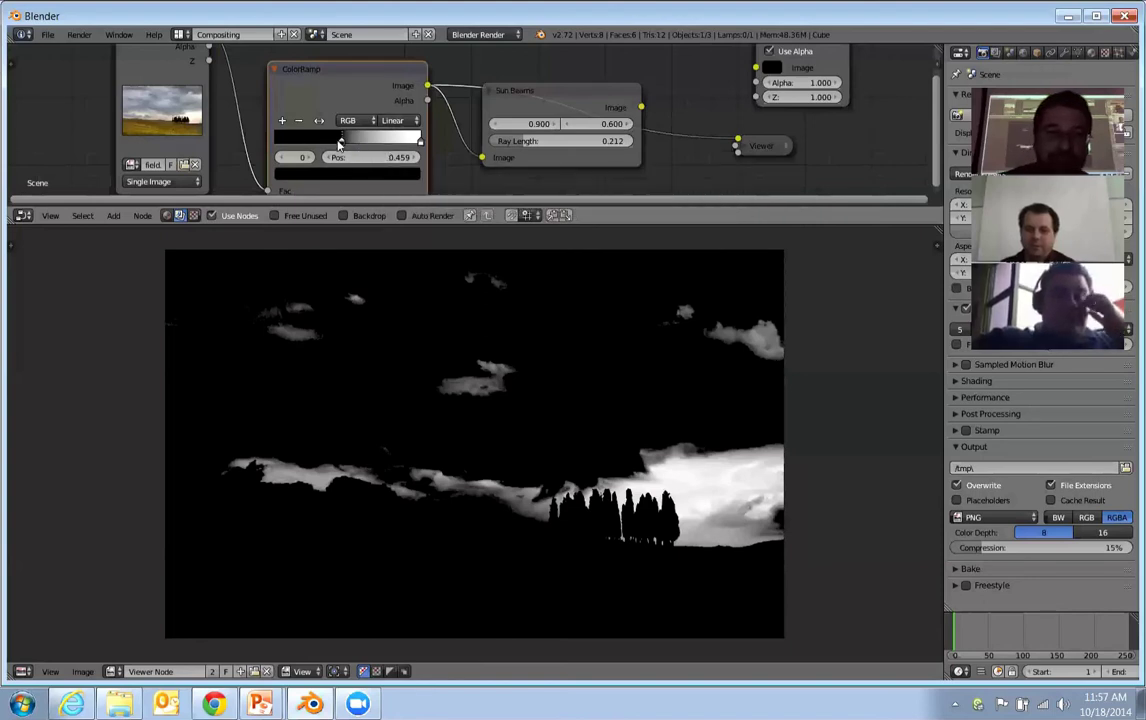
pyautogui.moveTo(339, 143); pyautogui.dragTo(352, 143)
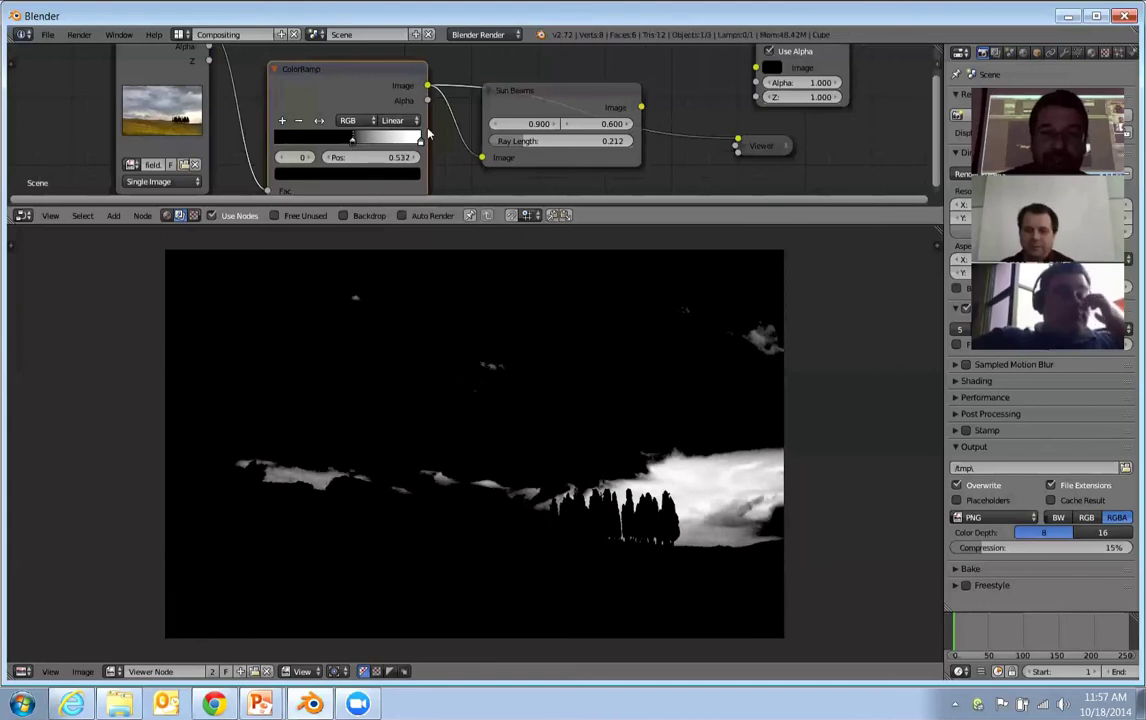
pyautogui.click(603, 92)
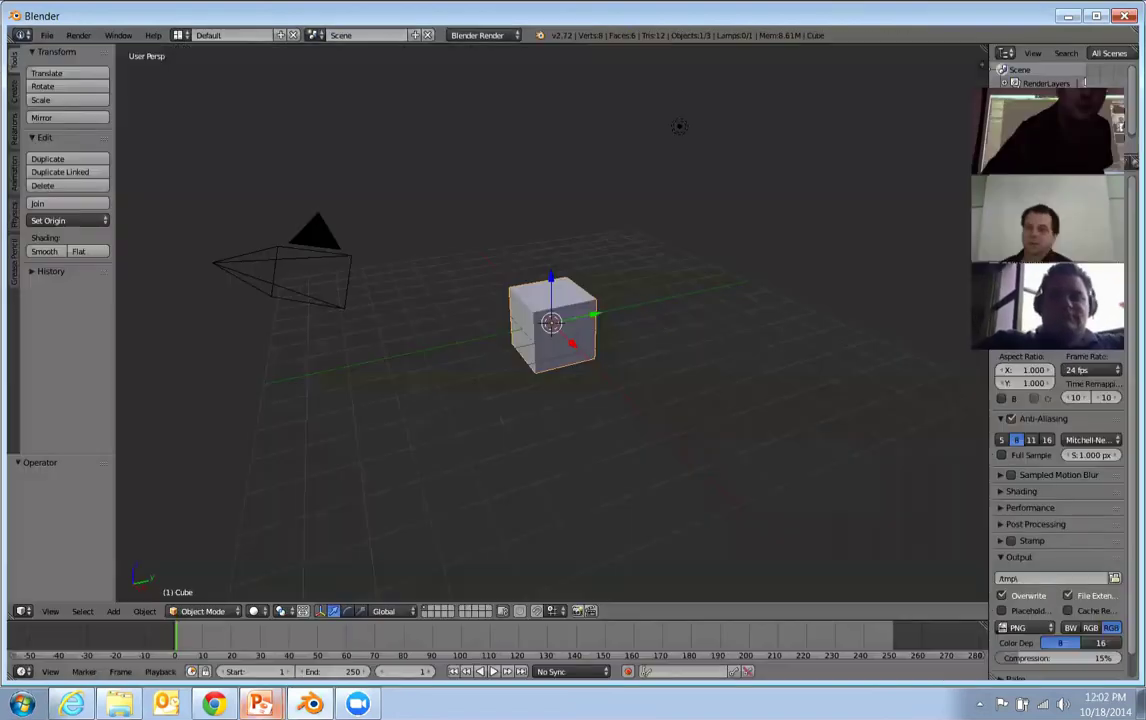
# Return to the PowerPoint slideshow and advance to the 'Time-lapse Animation Using HDRI Sequence Environment Maps' slide.
pyautogui.moveTo(259, 703)
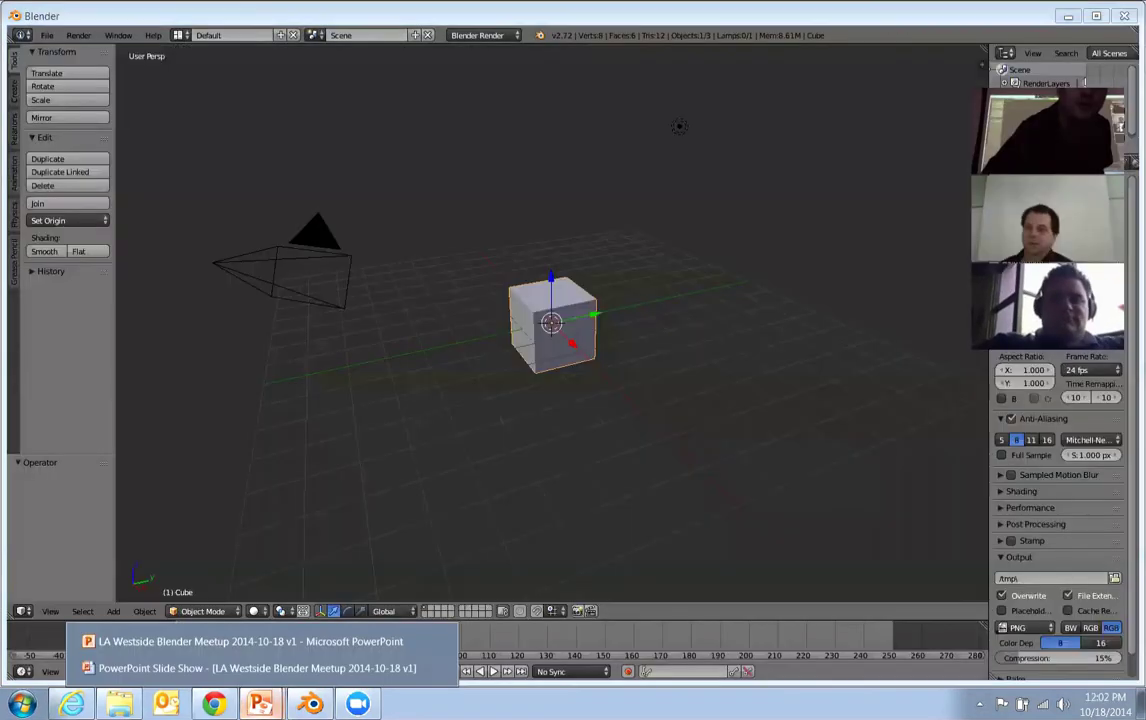
pyautogui.click(238, 676)
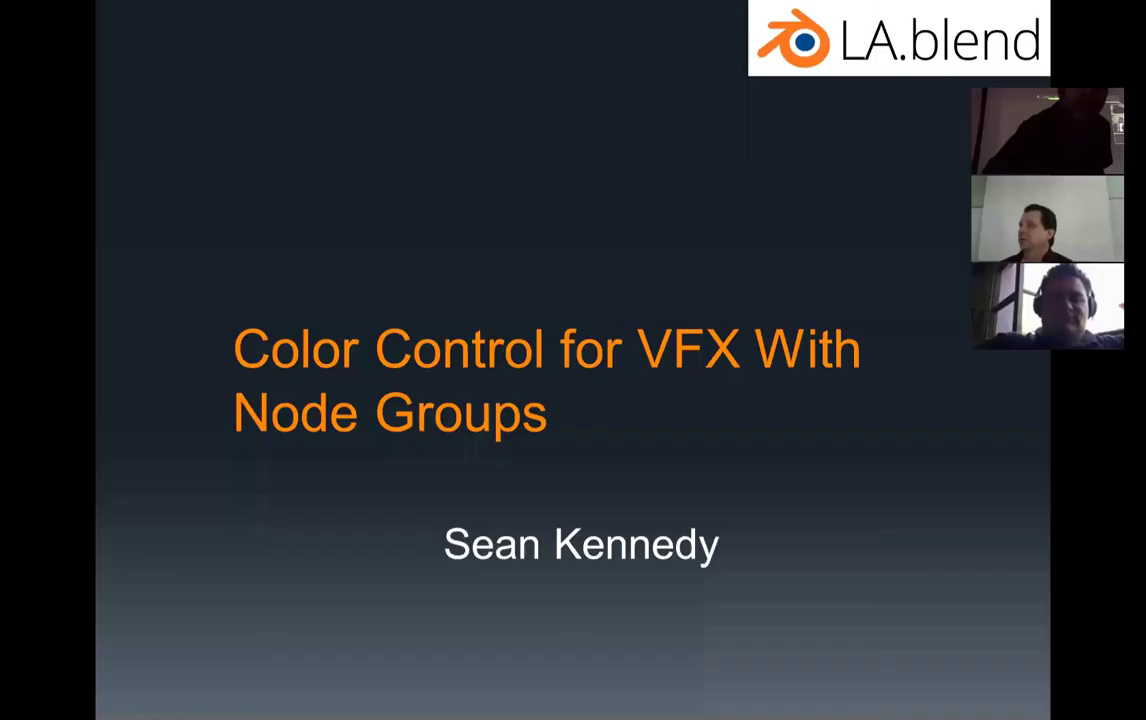
pyautogui.click(362, 404)
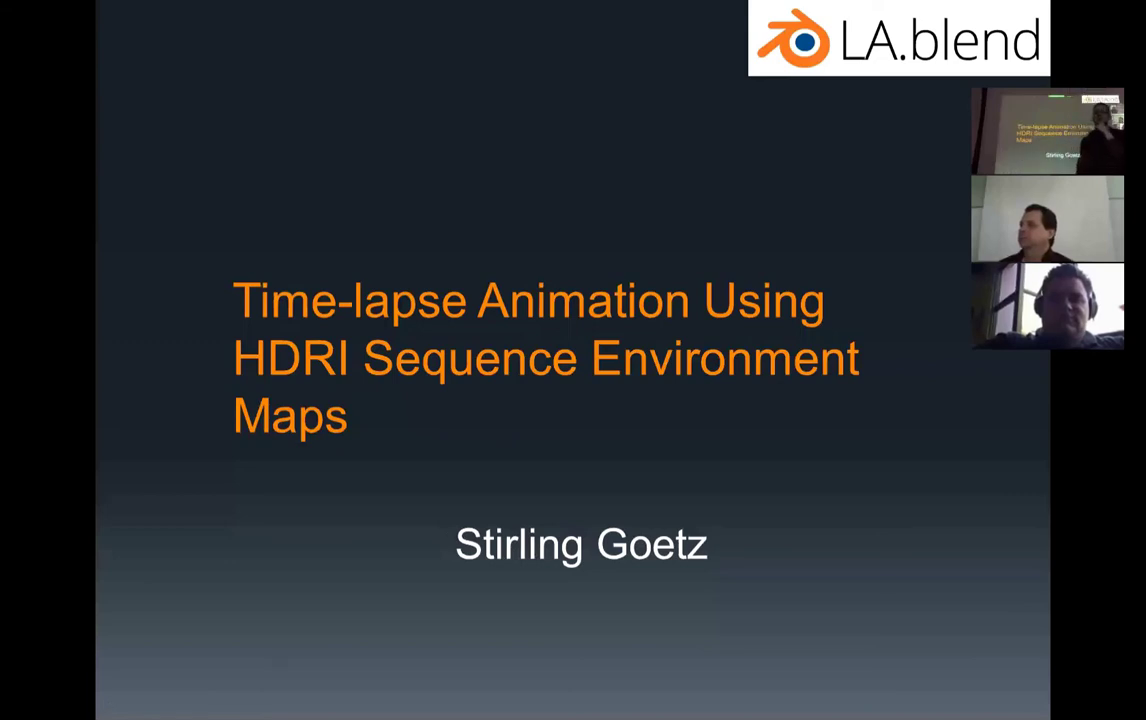
# Leave the slideshow for the 'Official Trailer v1.5' page in Internet Explorer, paused at 0:04.
pyautogui.hotkey('alt', 'Tab')
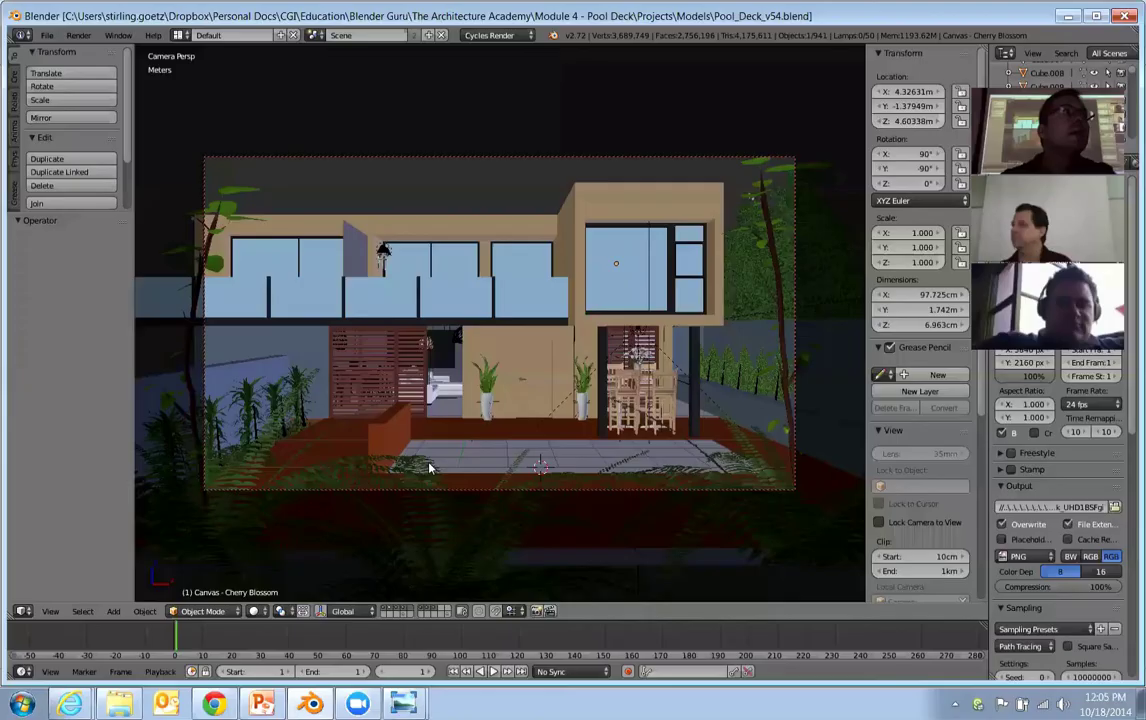
pyautogui.hotkey('alt', 'Tab')
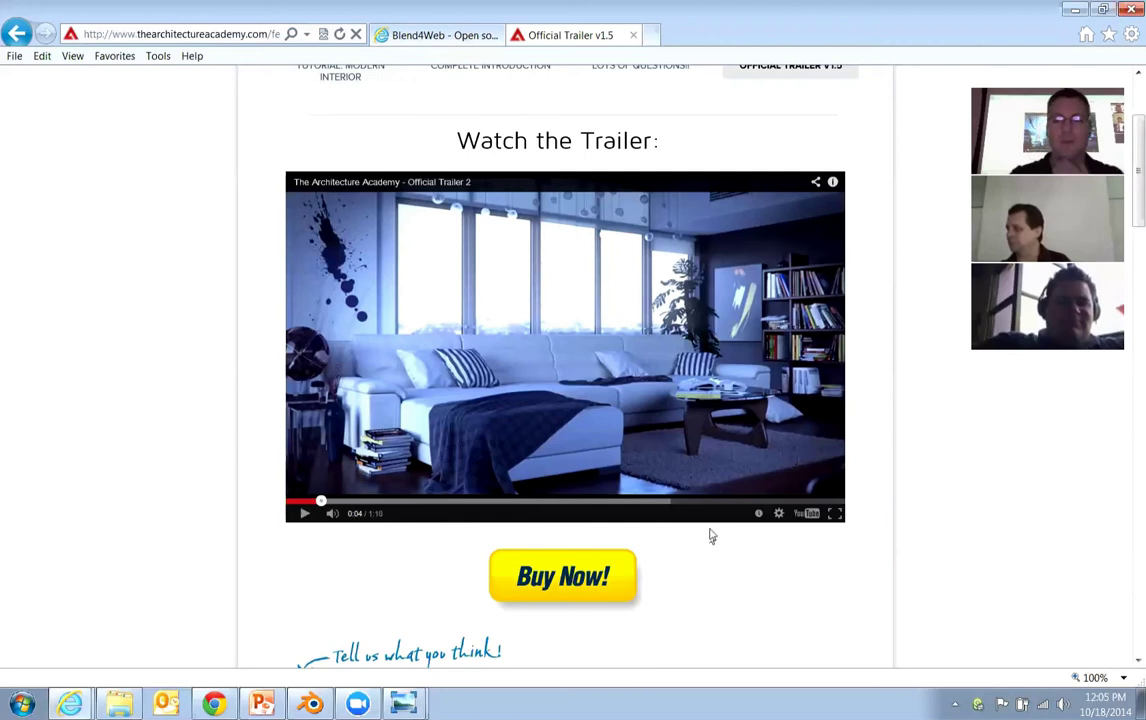
# Play the trailer in 1080p full-screen from 0:00 to its 1:18 end, then exit full-screen.
pyautogui.click(779, 513)
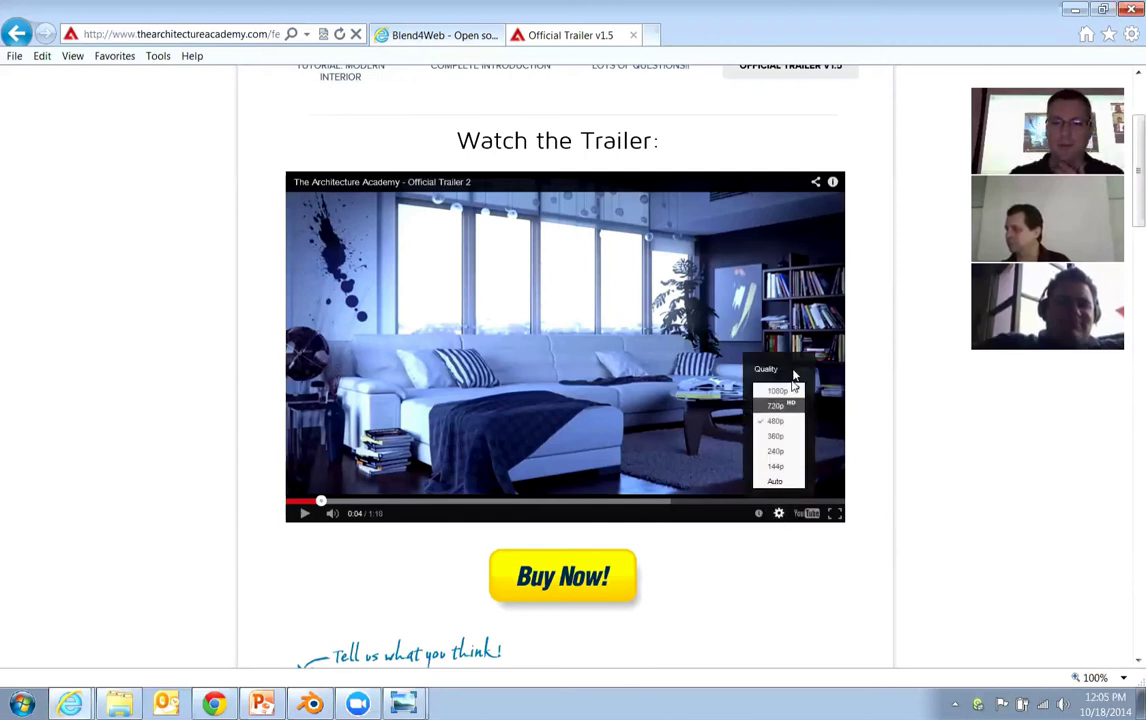
pyautogui.click(783, 391)
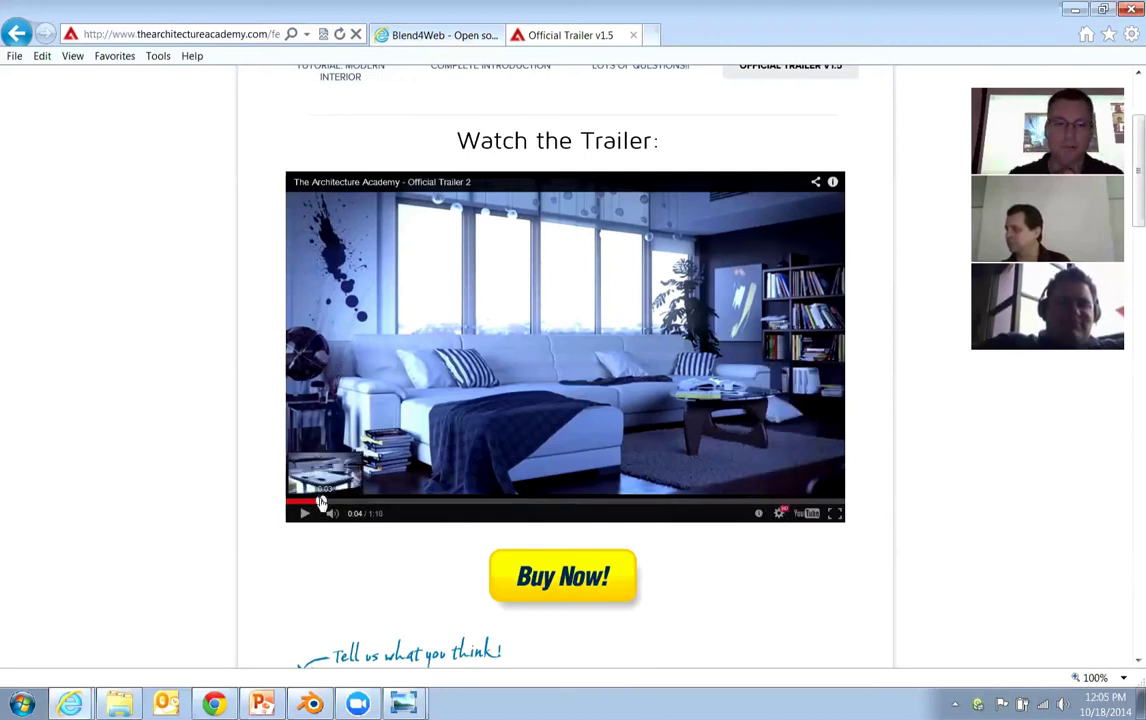
pyautogui.click(297, 503)
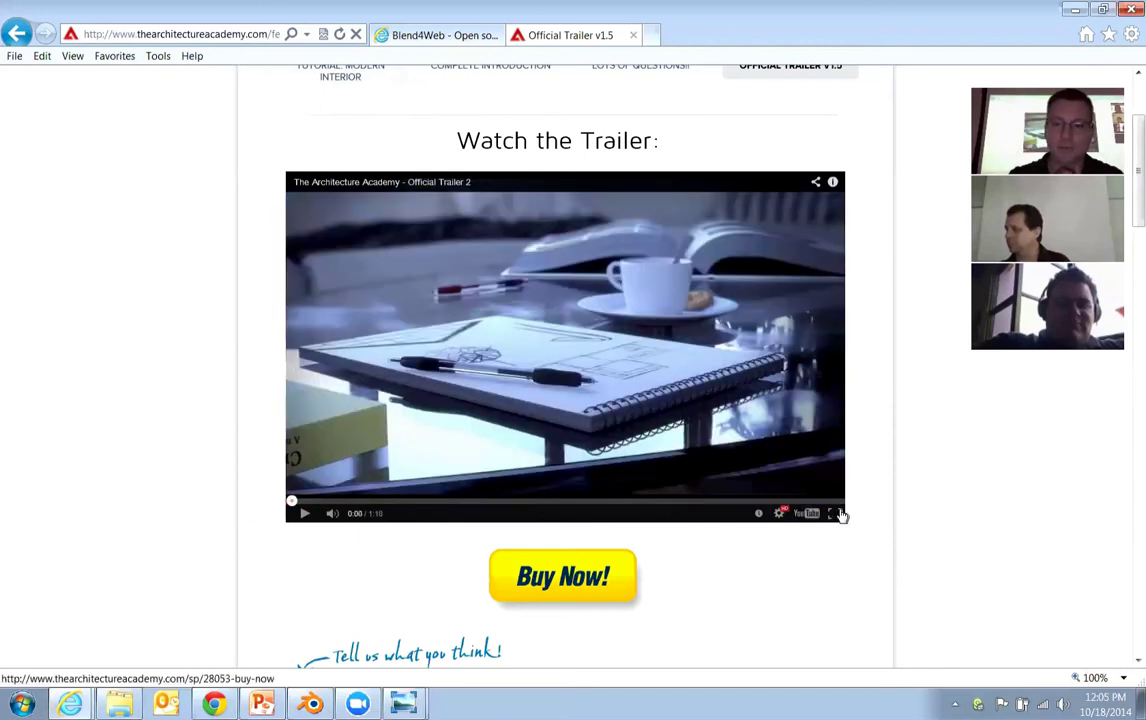
pyautogui.click(835, 513)
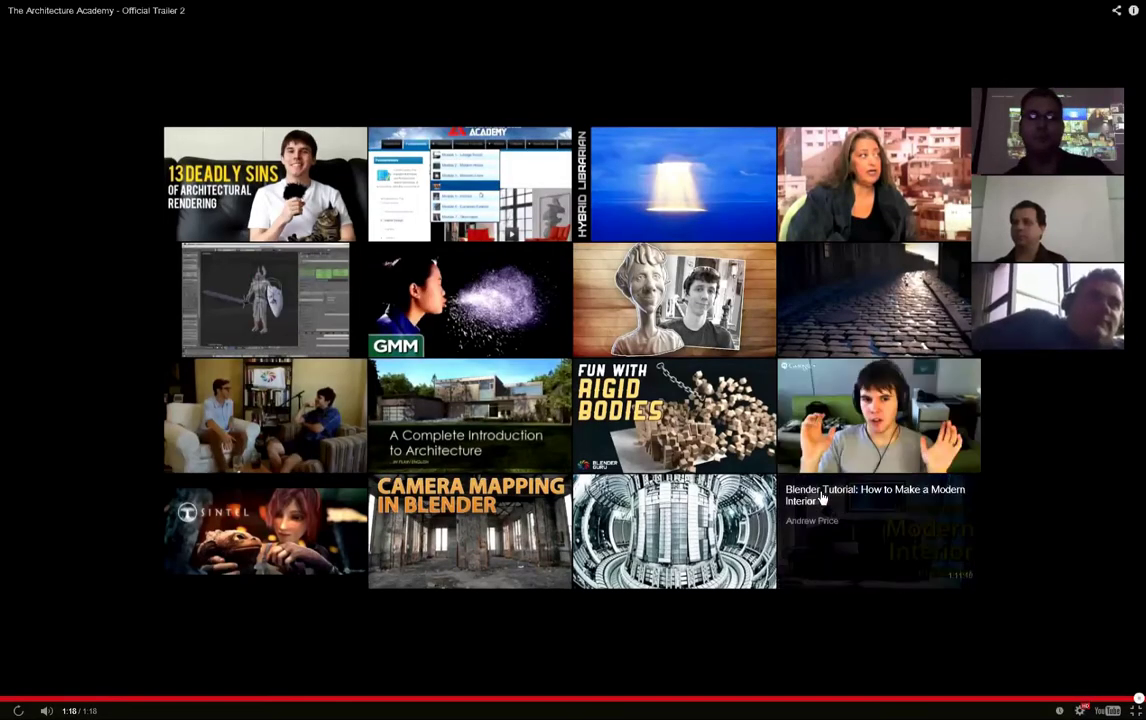
pyautogui.press('Escape')
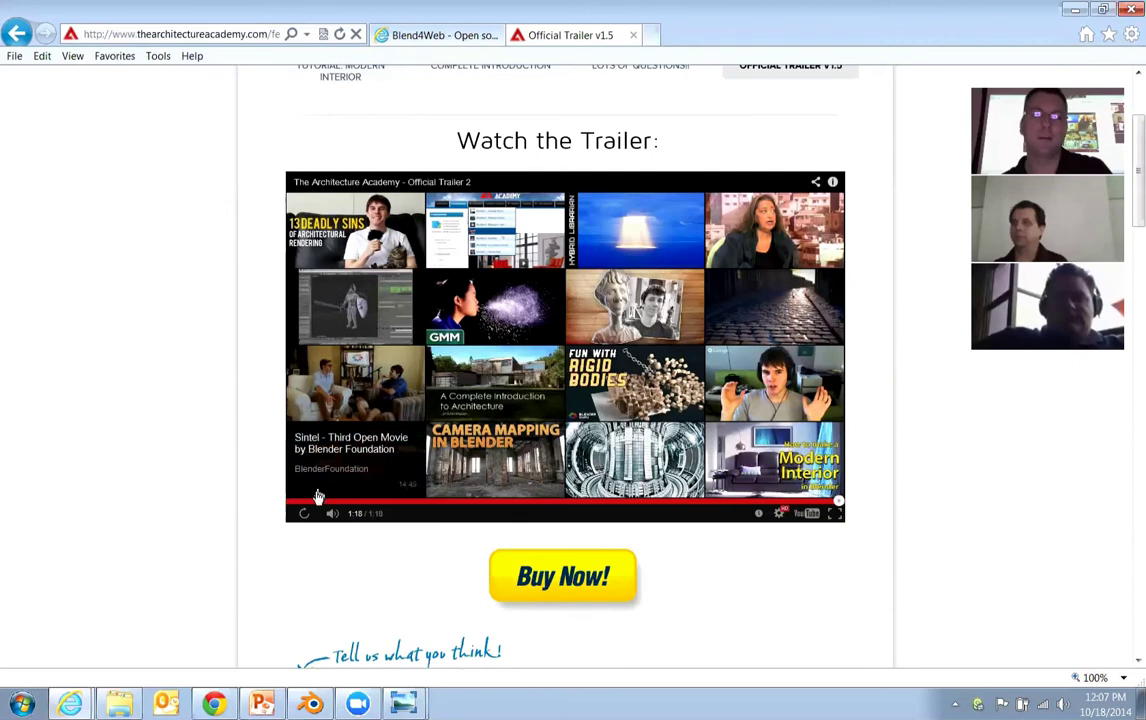
# Scroll down through the trailer's visitor comments and back up, then reload the page at its top.
pyautogui.scroll(-3, 117, 412)
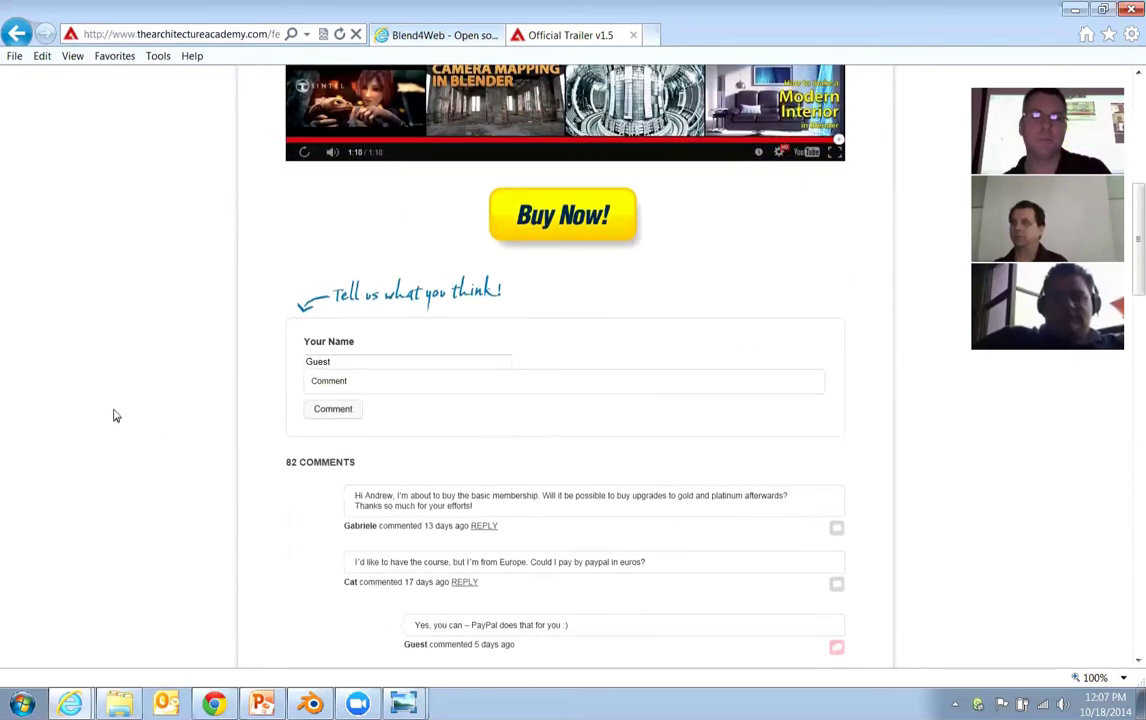
pyautogui.scroll(-1, 110, 408)
pyautogui.scroll(6, 122, 422)
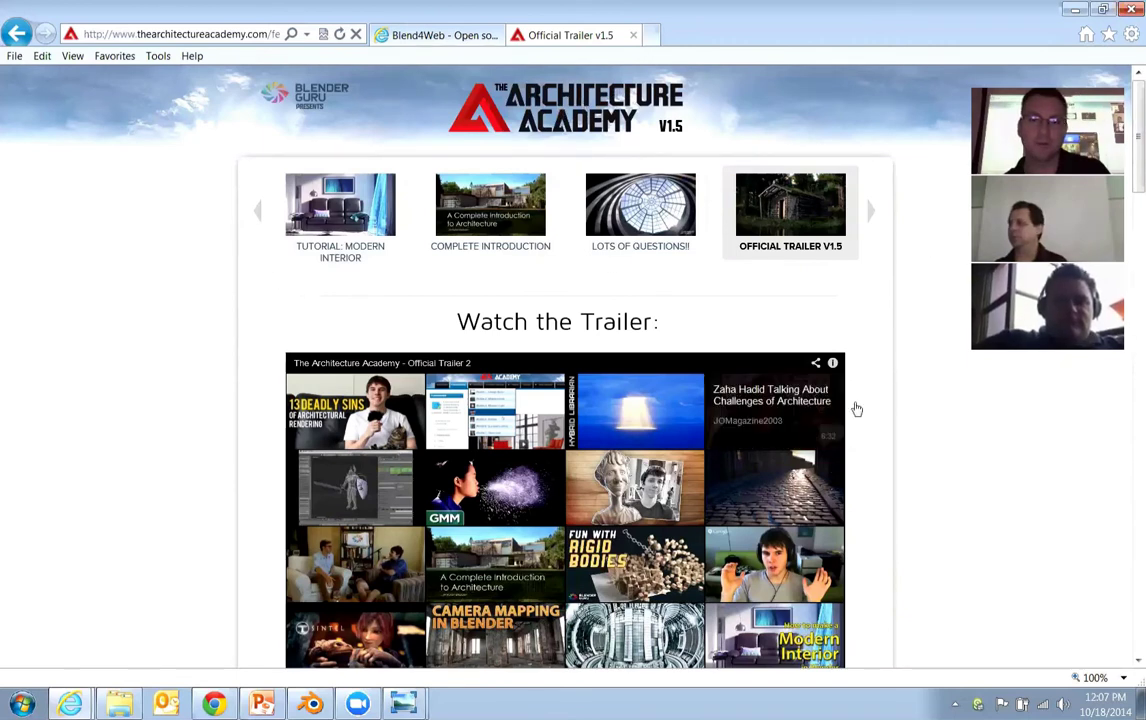
pyautogui.scroll(-15, 857, 430)
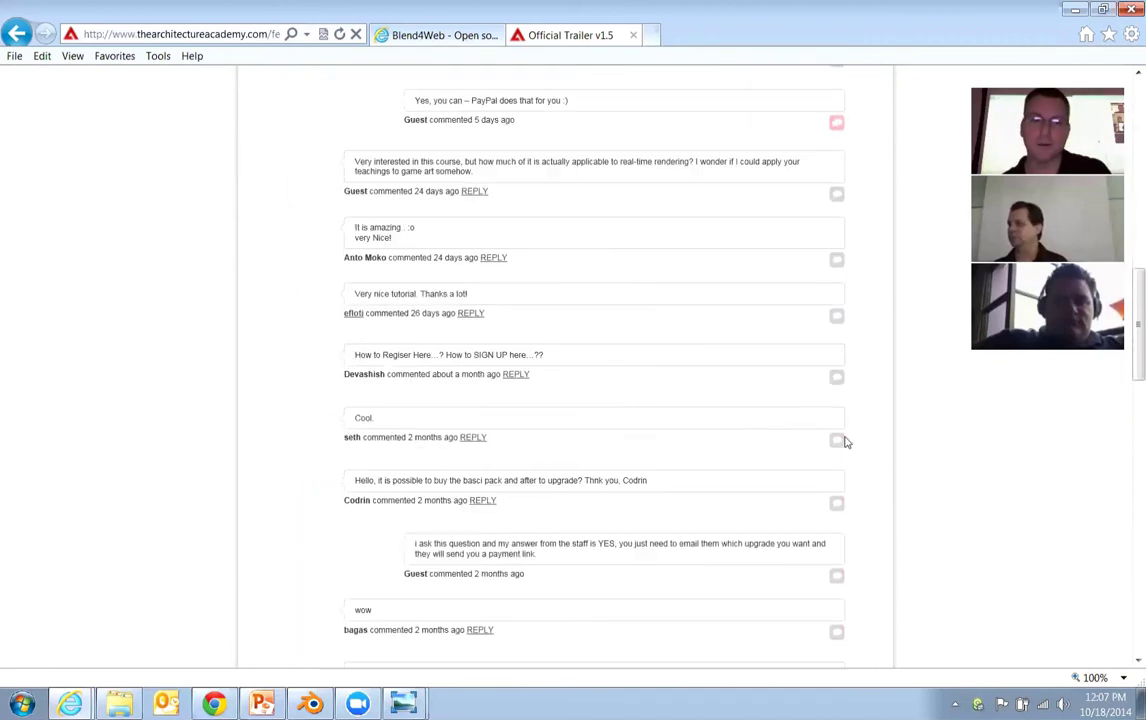
pyautogui.scroll(-15, 843, 441)
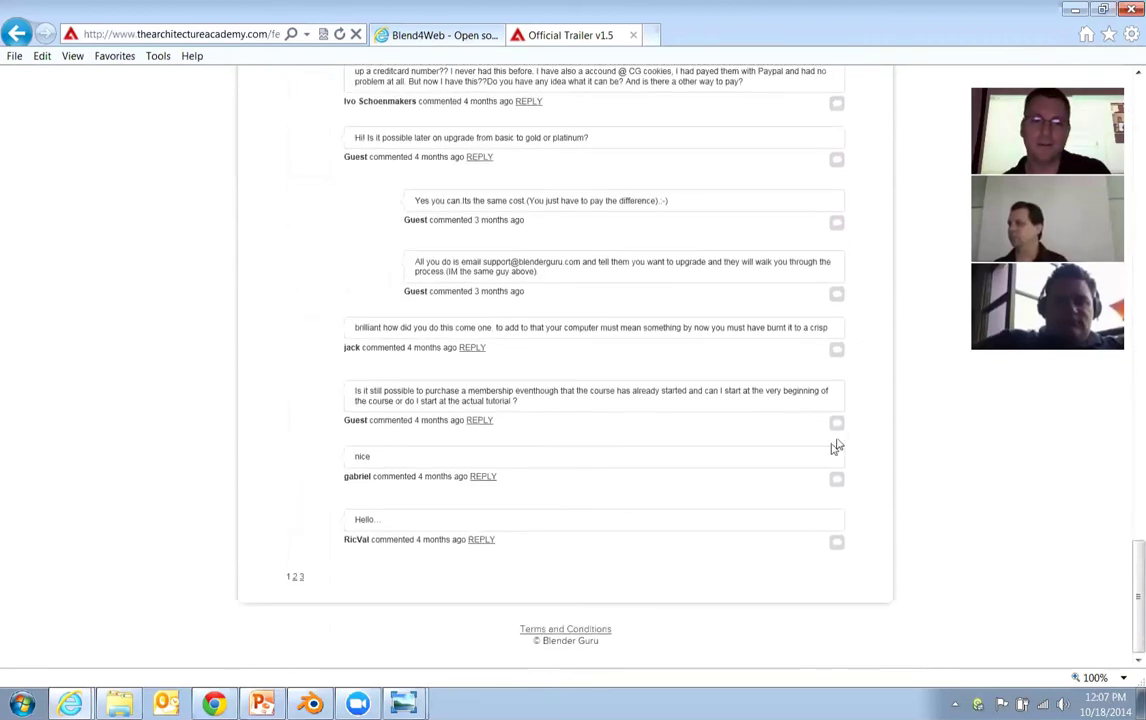
pyautogui.scroll(15, 684, 450)
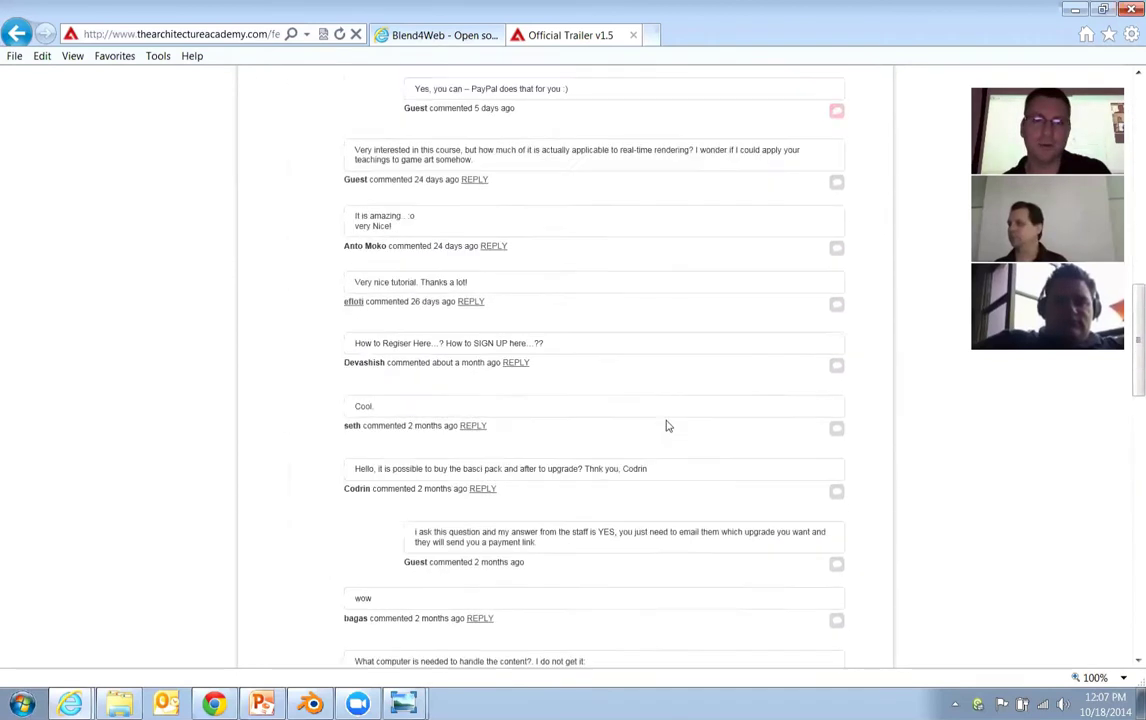
pyautogui.scroll(20, 668, 426)
pyautogui.click(340, 210)
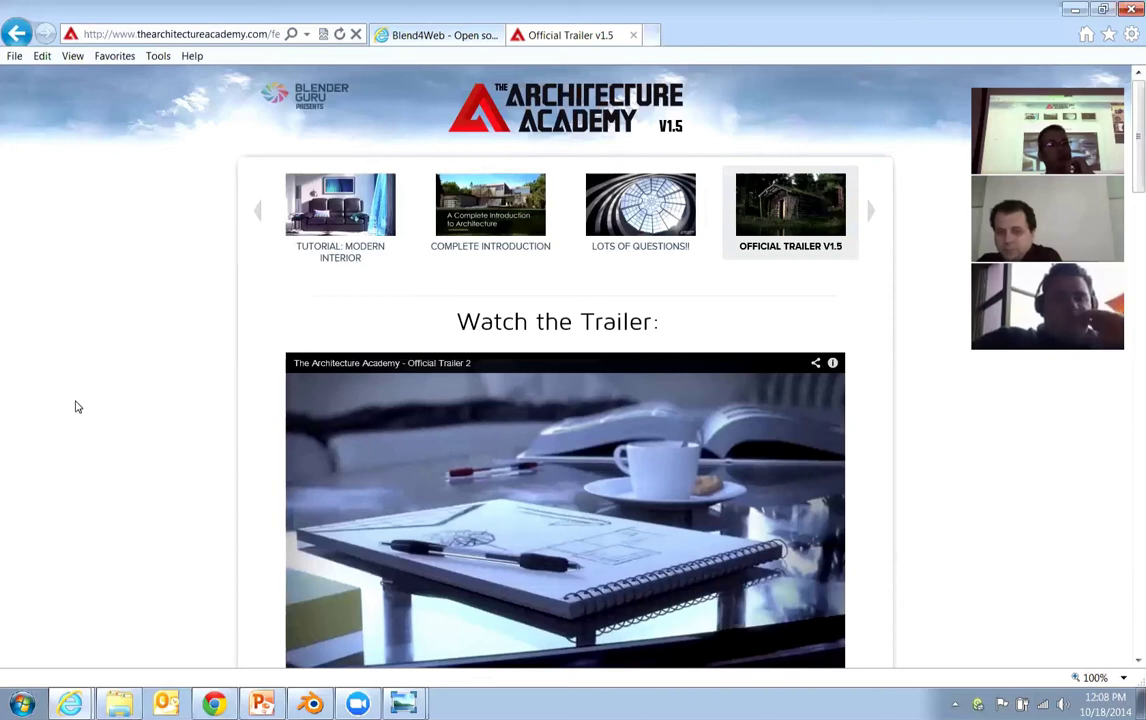
pyautogui.click(403, 703)
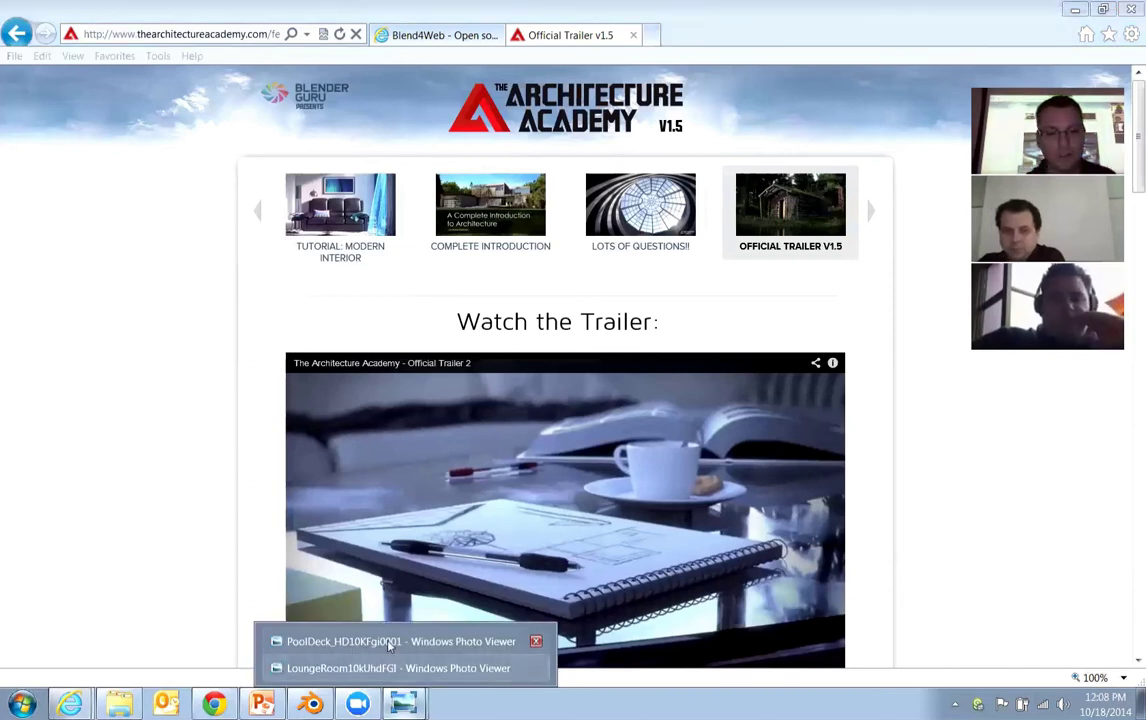
# Show the LoungeRoom render full-screen, then switch to the PoolDeck render window.
pyautogui.click(395, 668)
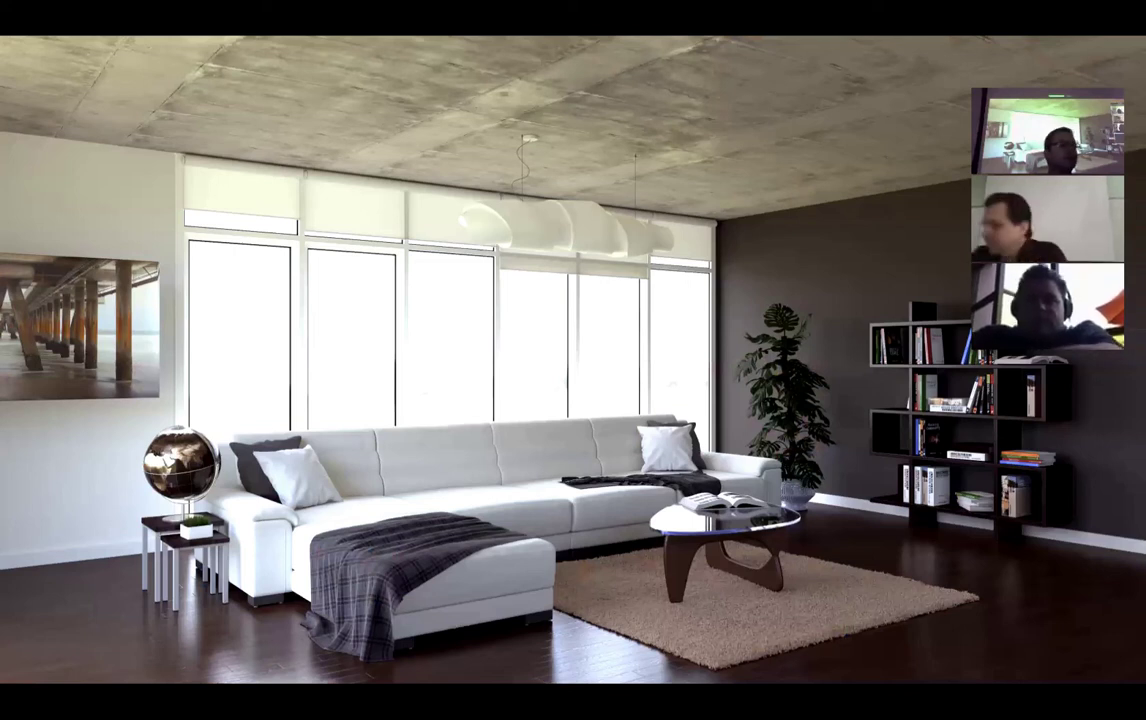
pyautogui.press('Escape')
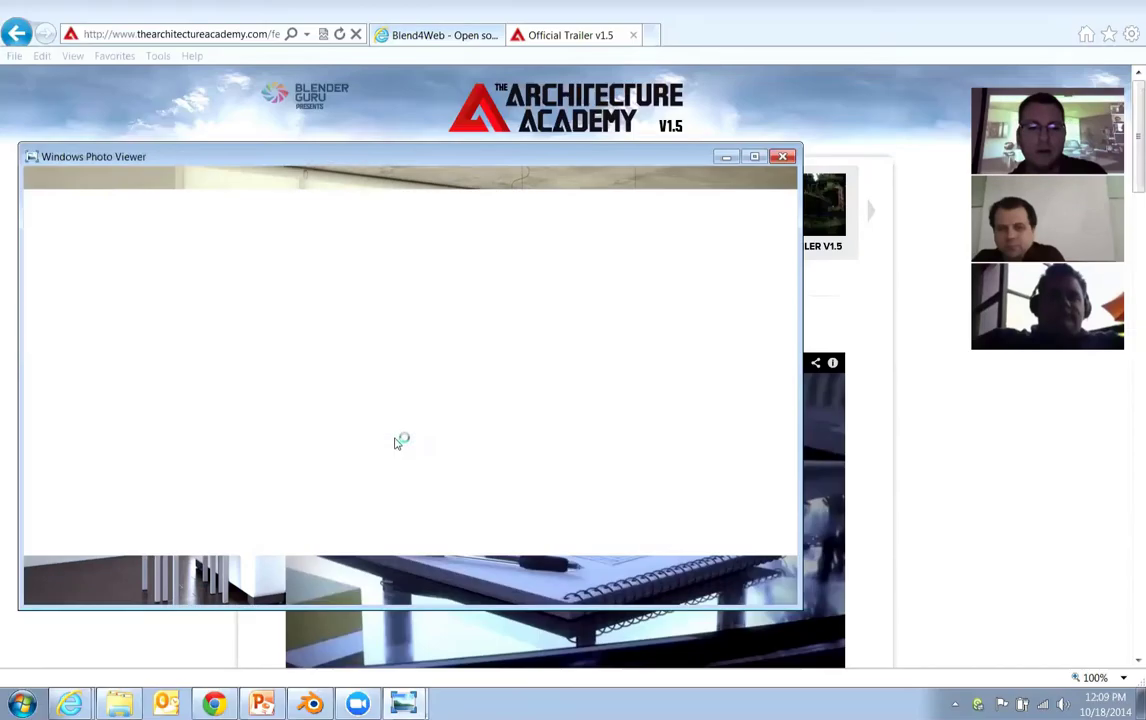
pyautogui.hotkey('alt', 'Tab')
pyautogui.press('Tab')
pyautogui.press('Tab')
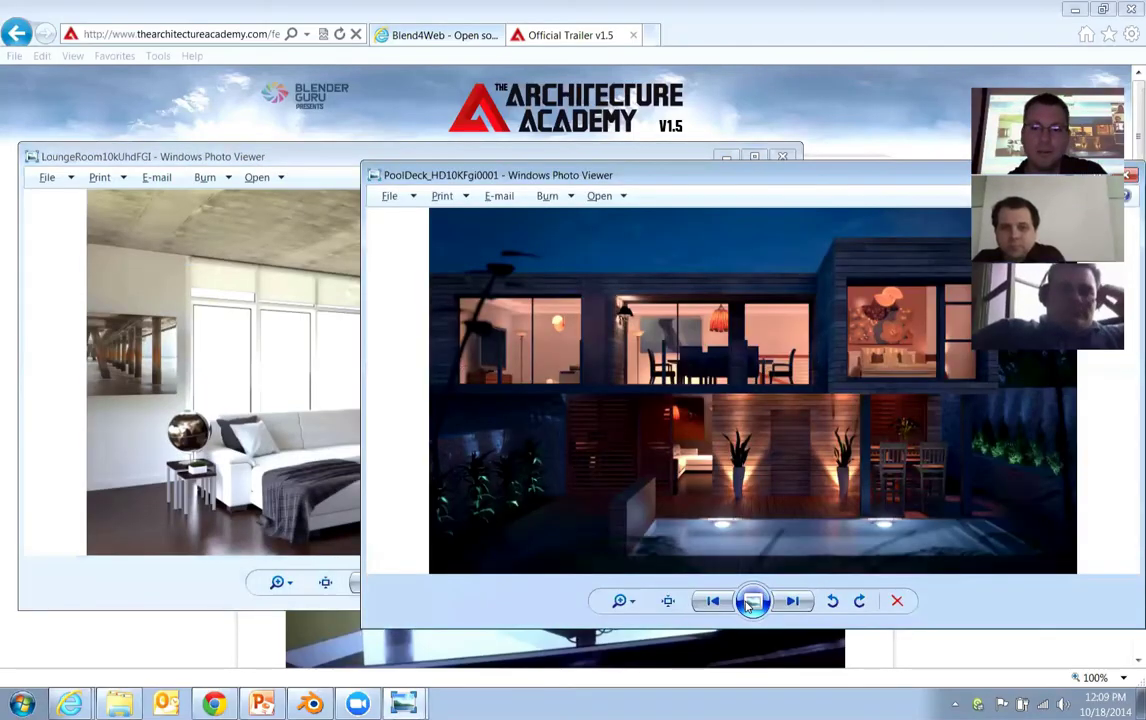
# Run a full-screen Photo Viewer slideshow of the night PoolDeck render and pause on it.
pyautogui.click(753, 601)
pyautogui.rightClick(351, 306)
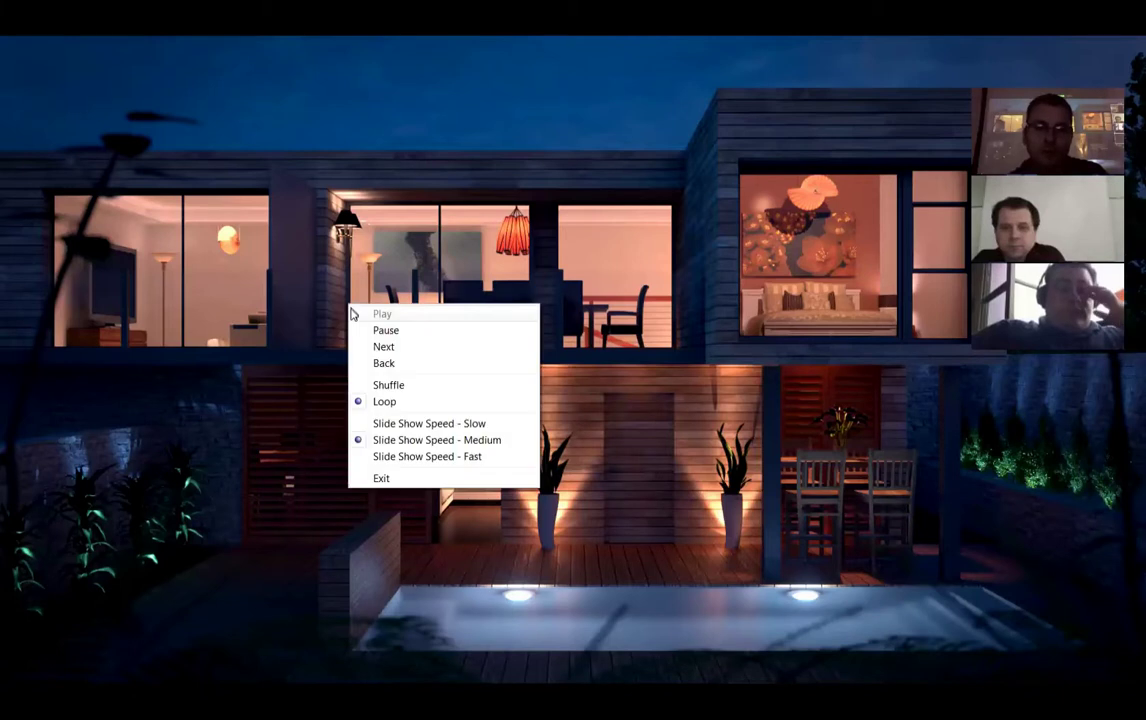
pyautogui.click(385, 330)
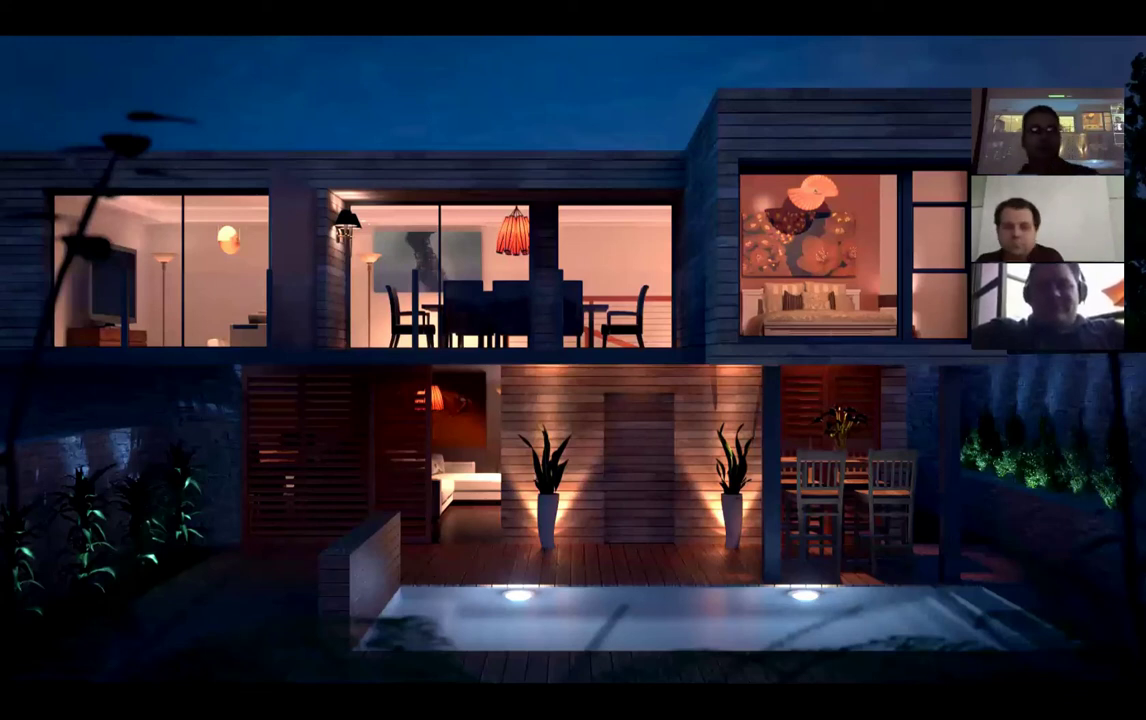
pyautogui.hotkey('alt', 'Tab')
# Show the house in Blender outside camera view (Numpad 0), then return to PowerPoint slide 9.
pyautogui.hotkey('alt', 'Tab')
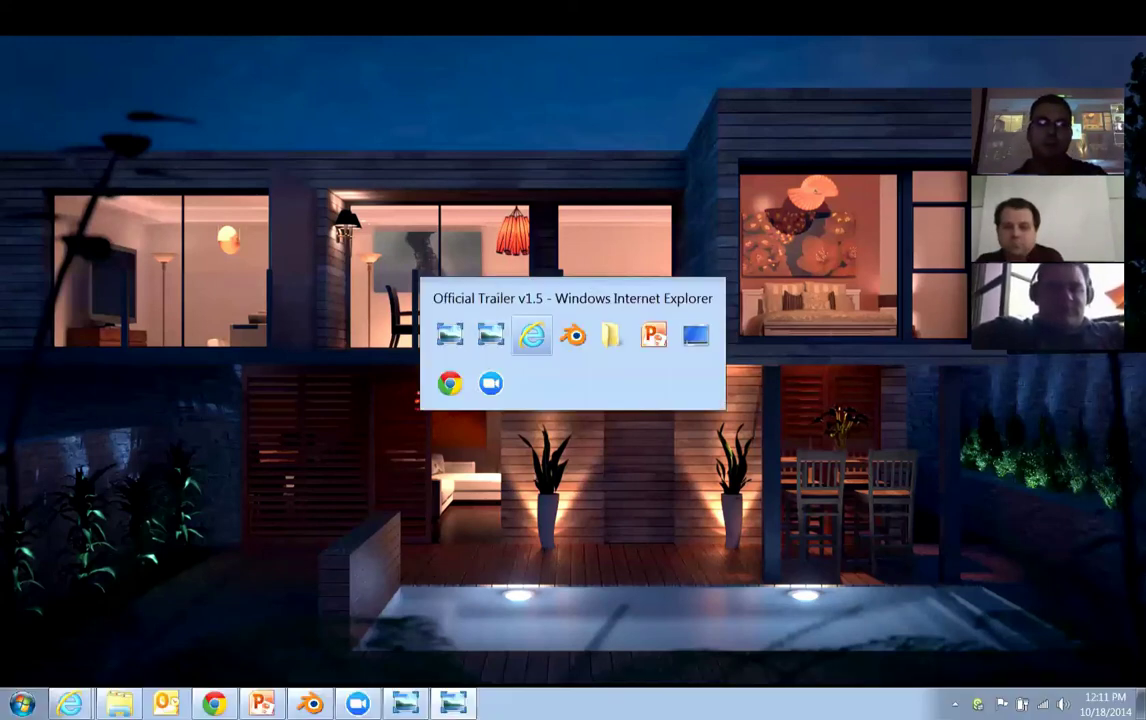
pyautogui.hotkey('alt', 'Tab')
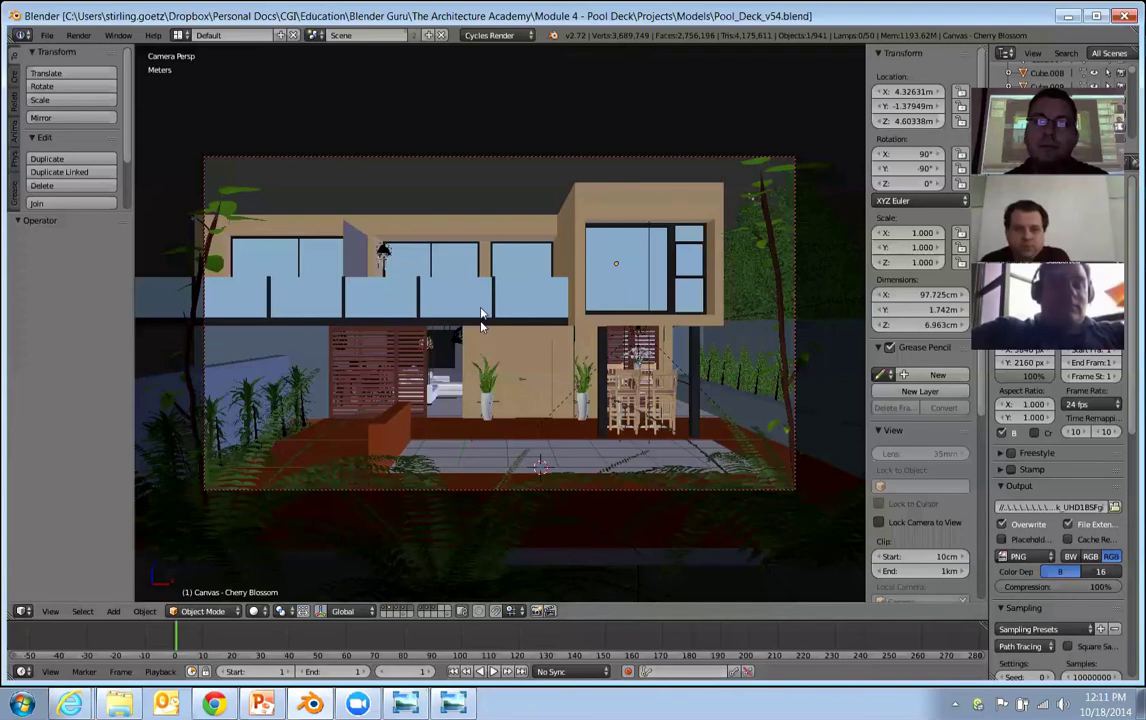
pyautogui.press('KP_0')
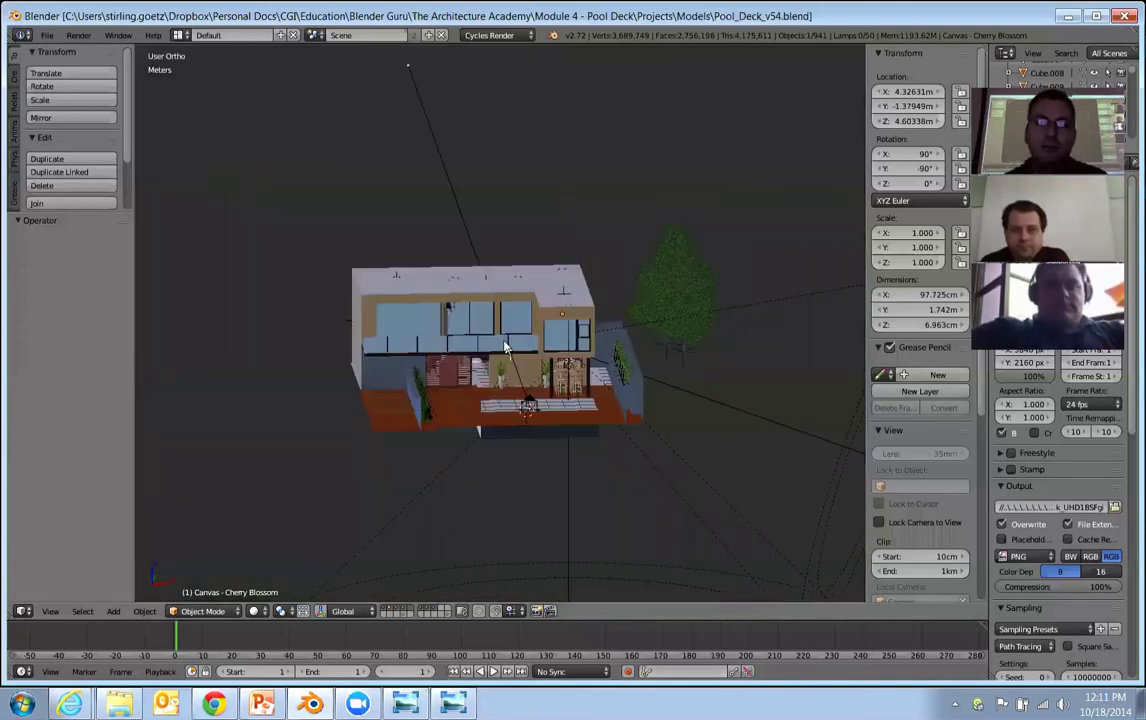
pyautogui.hotkey('alt', 'Tab')
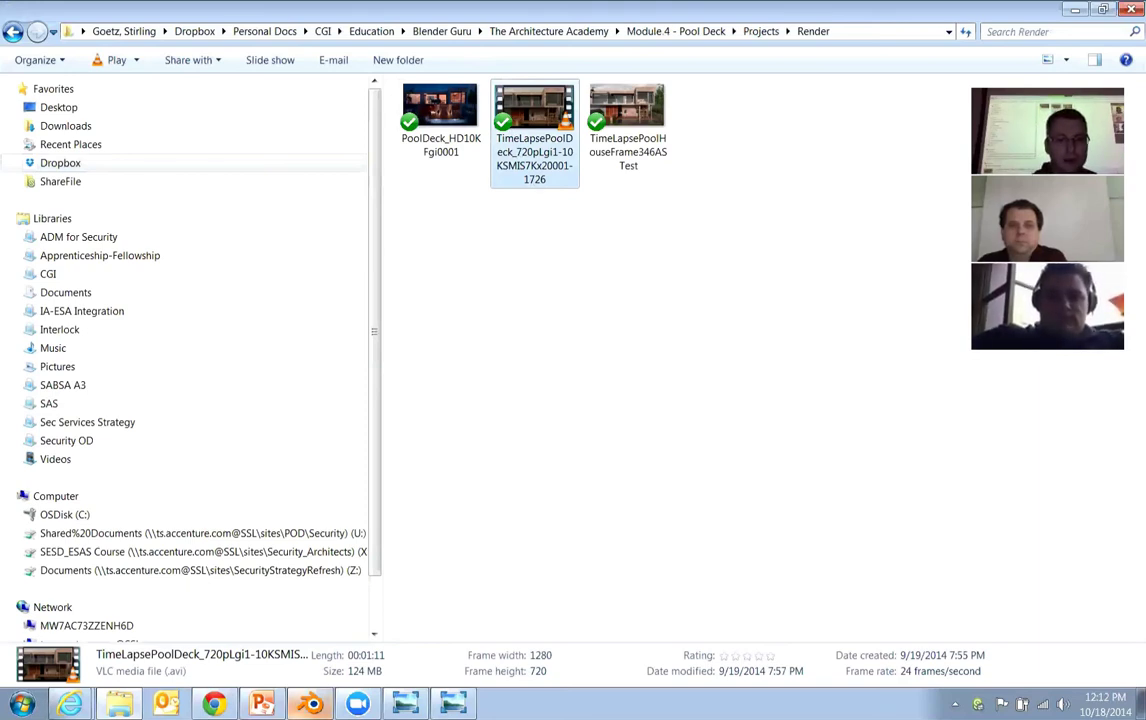
pyautogui.click(262, 704)
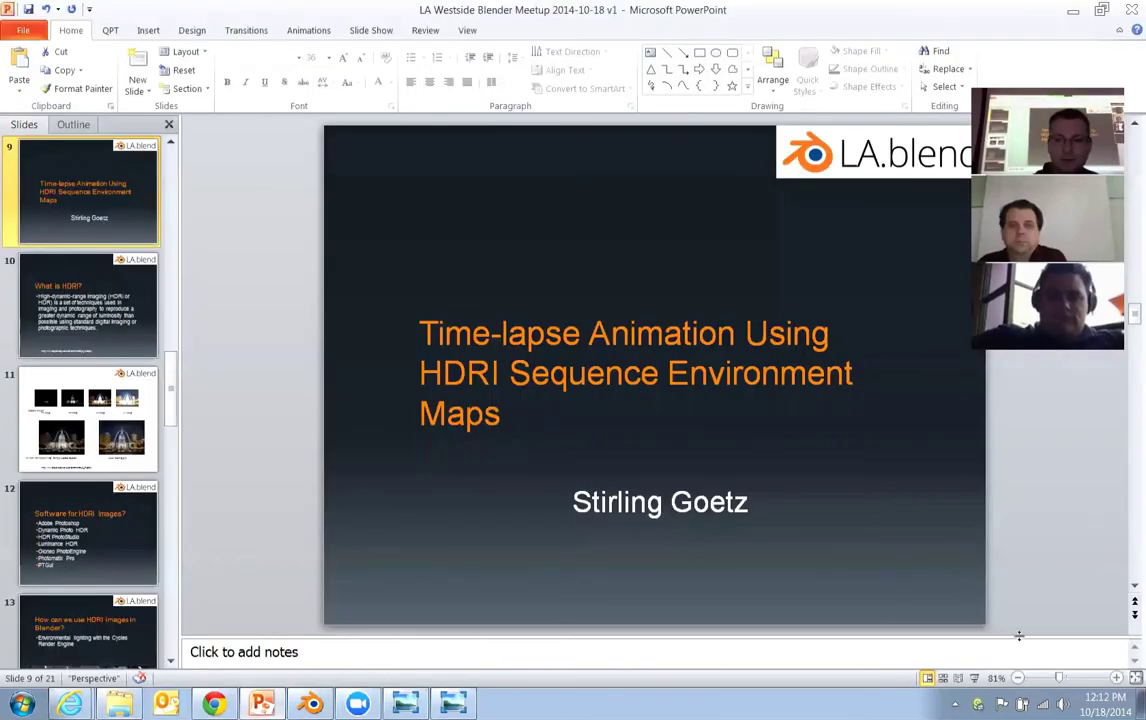
# Resume the slideshow from the time-lapse slide and advance to 'What is HDRI?'.
pyautogui.click(975, 678)
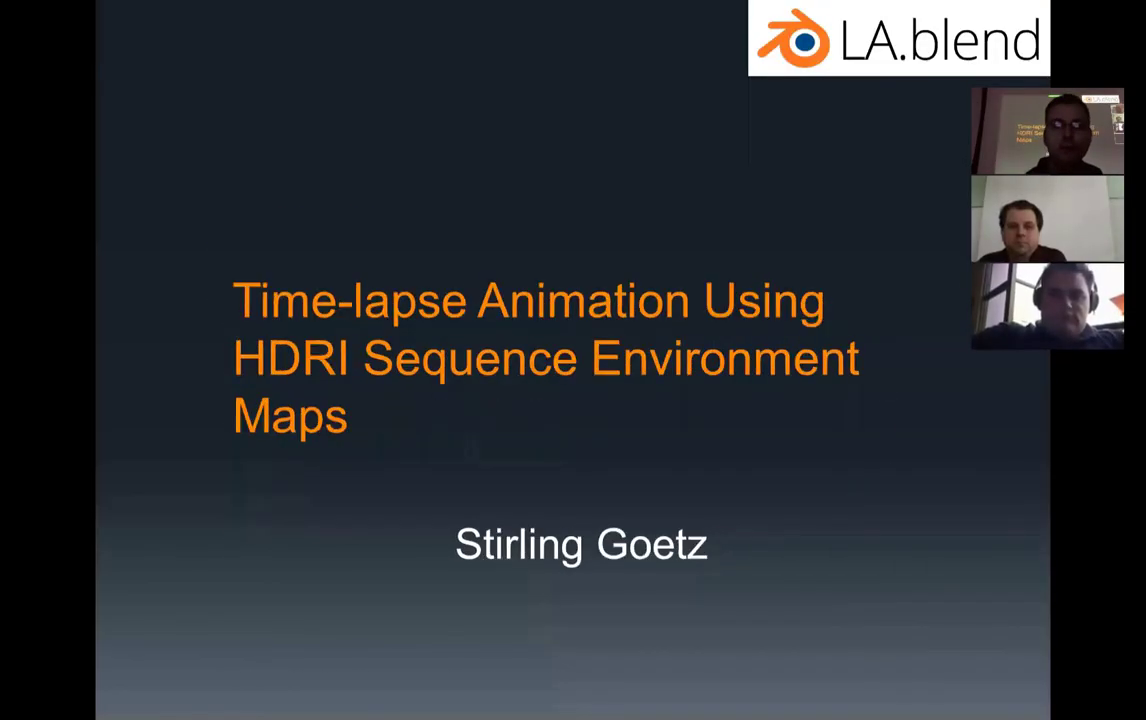
pyautogui.press('Right')
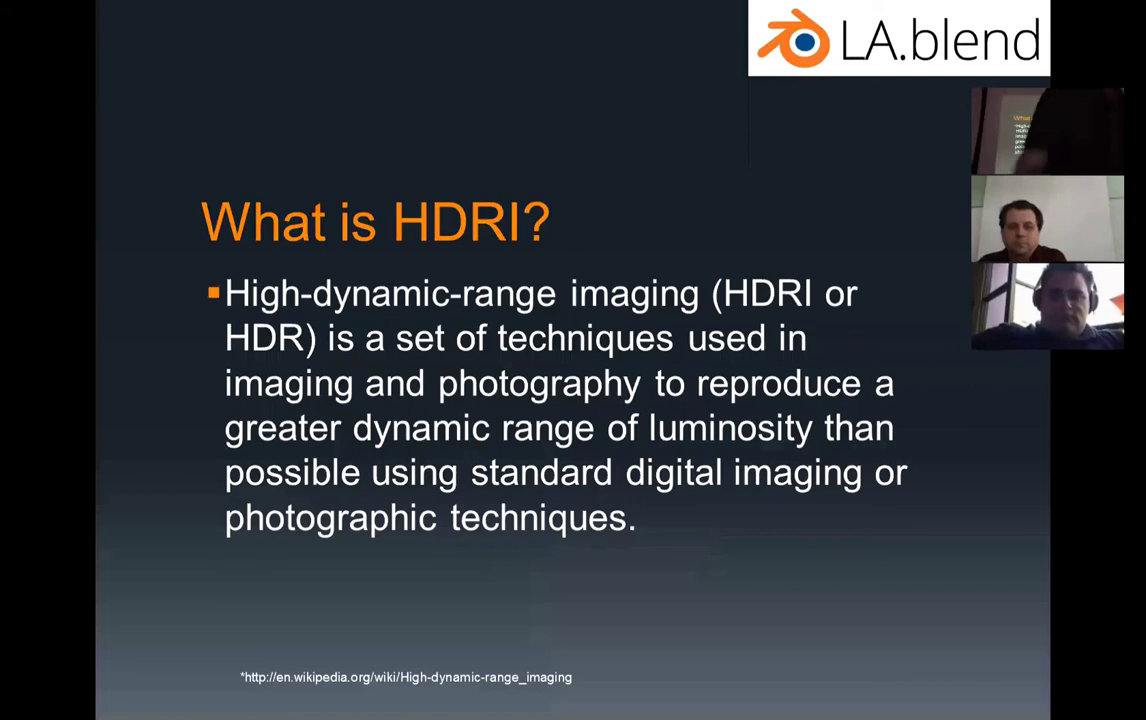
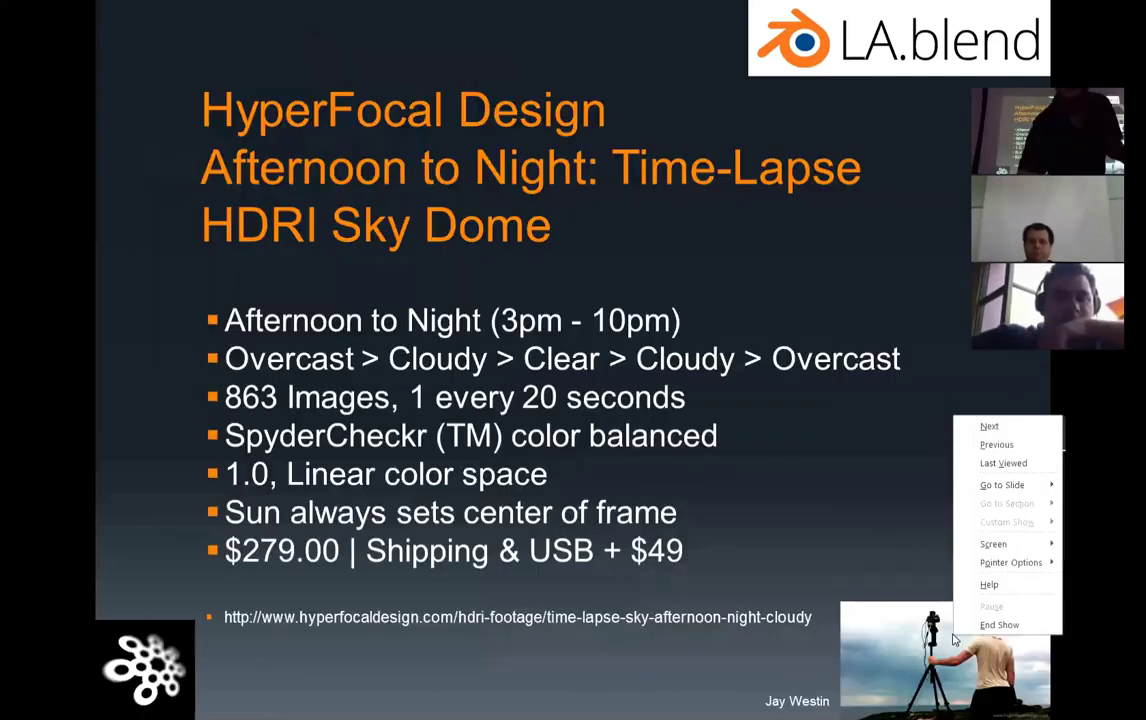
# Step back to the fisheye and panorama slide, then forward to the HyperFocal Design time-lapse HDRI slide.
pyautogui.click(953, 638)
pyautogui.rightClick(953, 638)
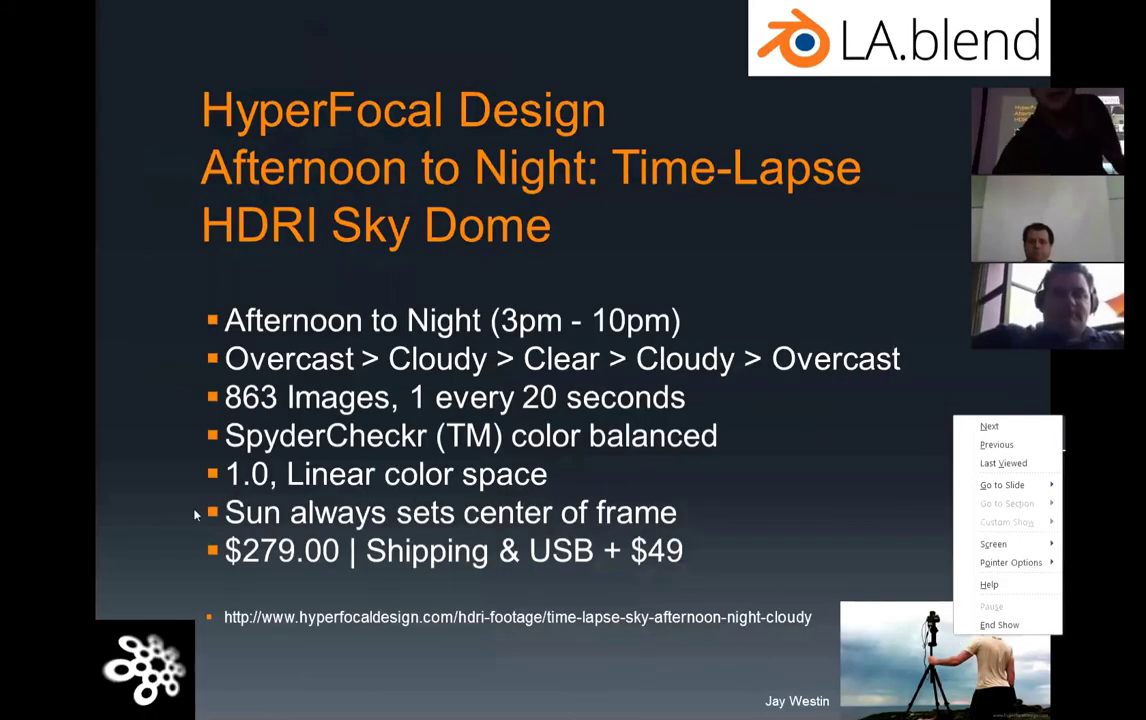
pyautogui.click(298, 364)
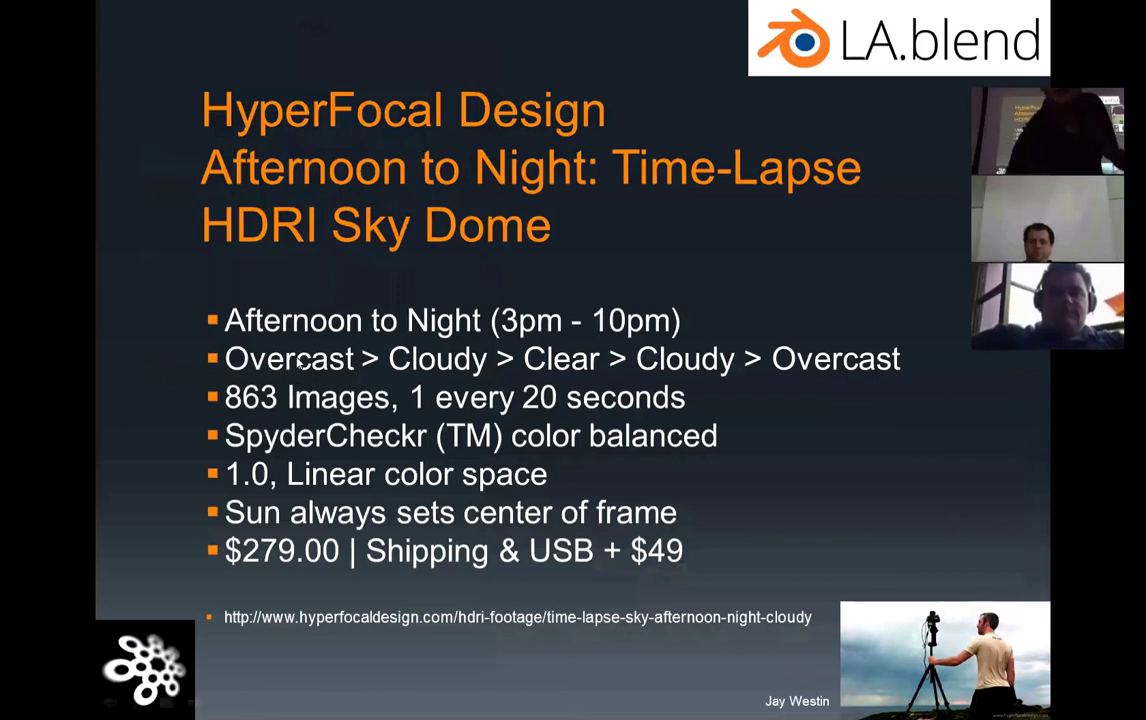
pyautogui.click(298, 364)
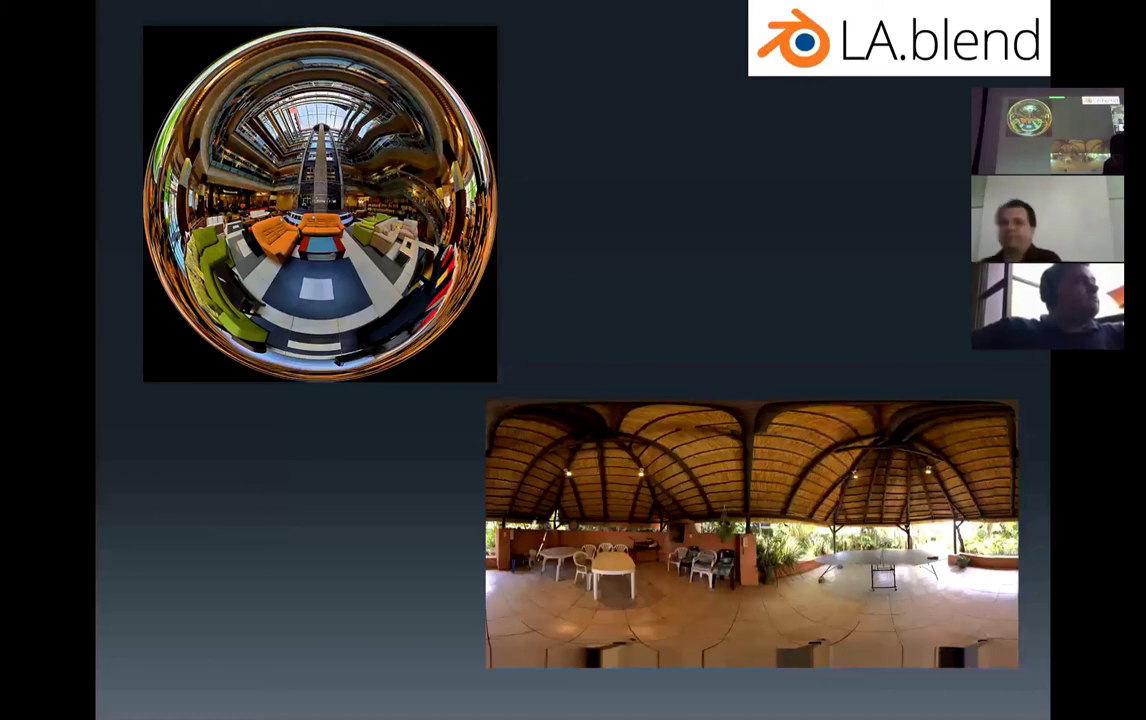
pyautogui.press('Right')
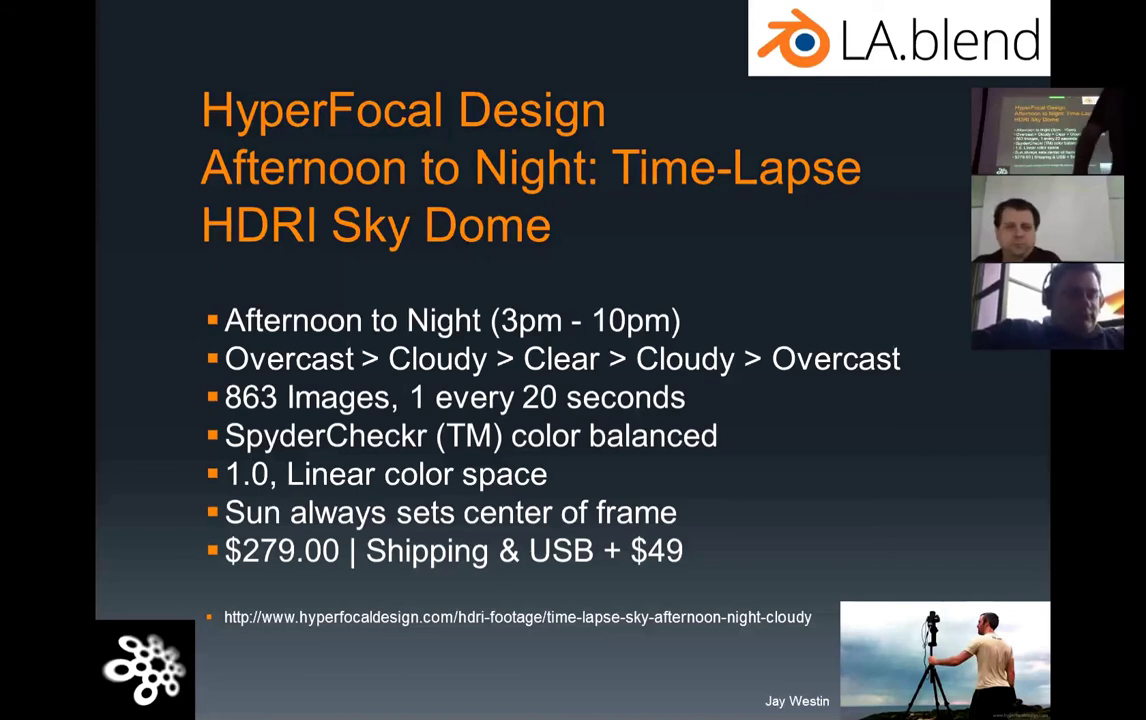
# Open TimeLapsePoolHouseFrame346ASTest from the Render folder in Photo Viewer and maximize the window.
pyautogui.hotkey('alt', 'Tab')
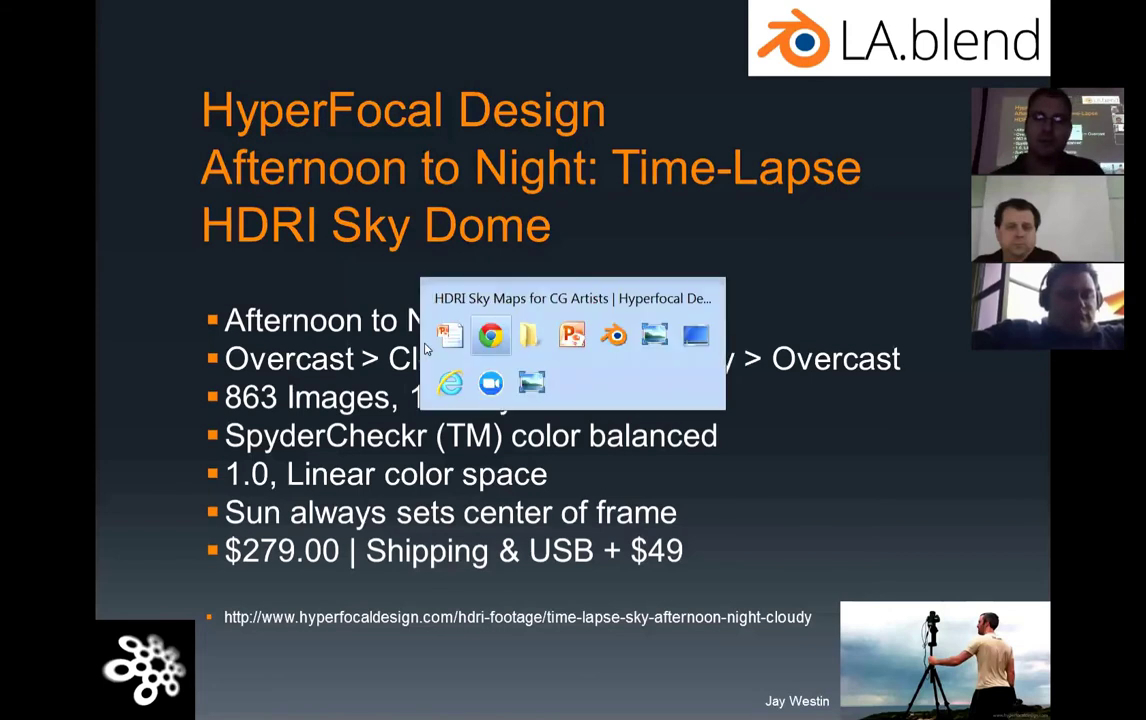
pyautogui.hotkey('alt', 'Tab')
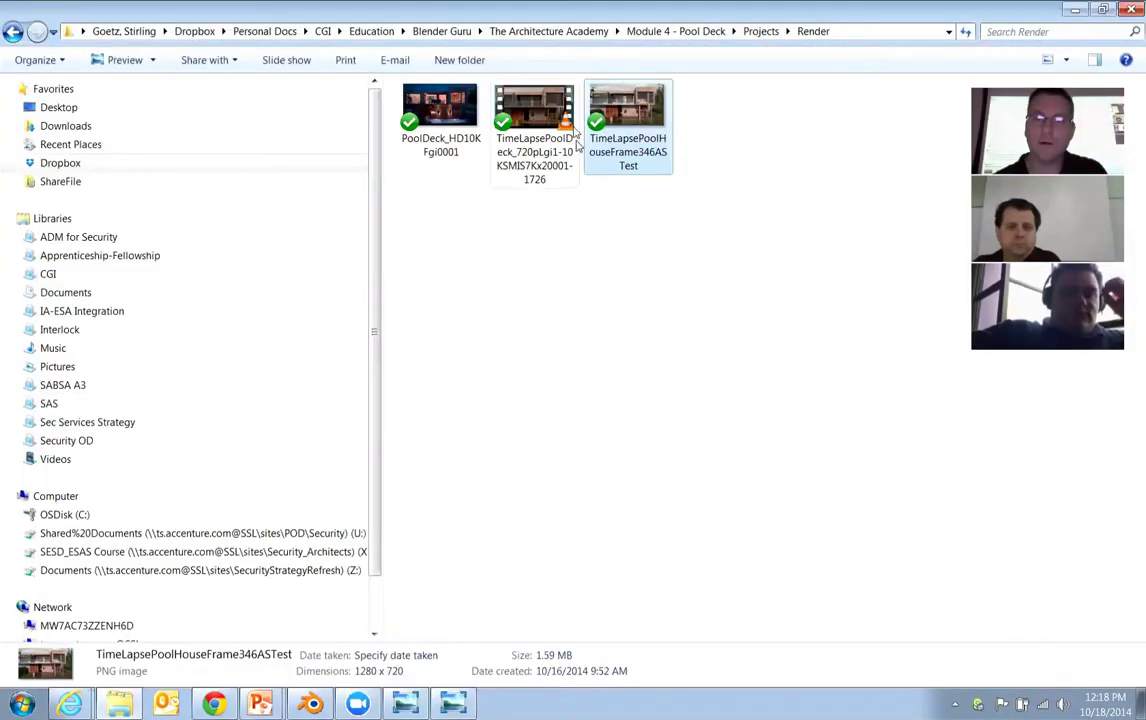
pyautogui.doubleClick(617, 113)
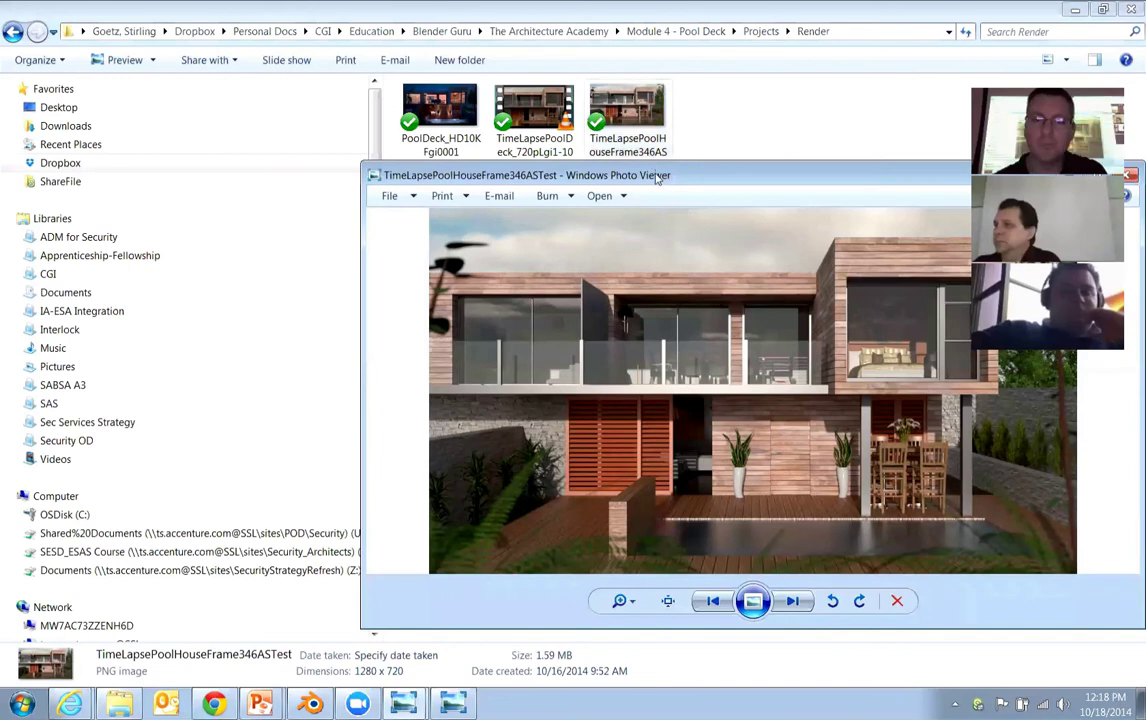
pyautogui.moveTo(1005, 176); pyautogui.dragTo(752, 156)
pyautogui.click(845, 155)
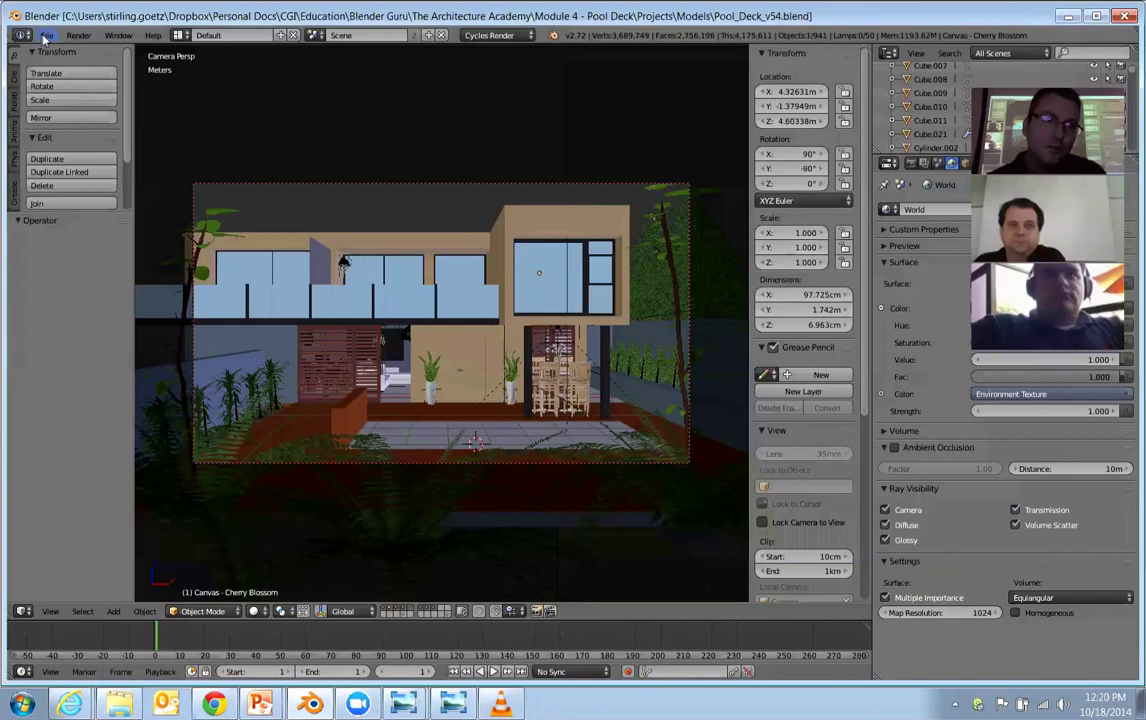
# Reload the default start-up scene and switch the render engine to Cycles.
pyautogui.click(46, 36)
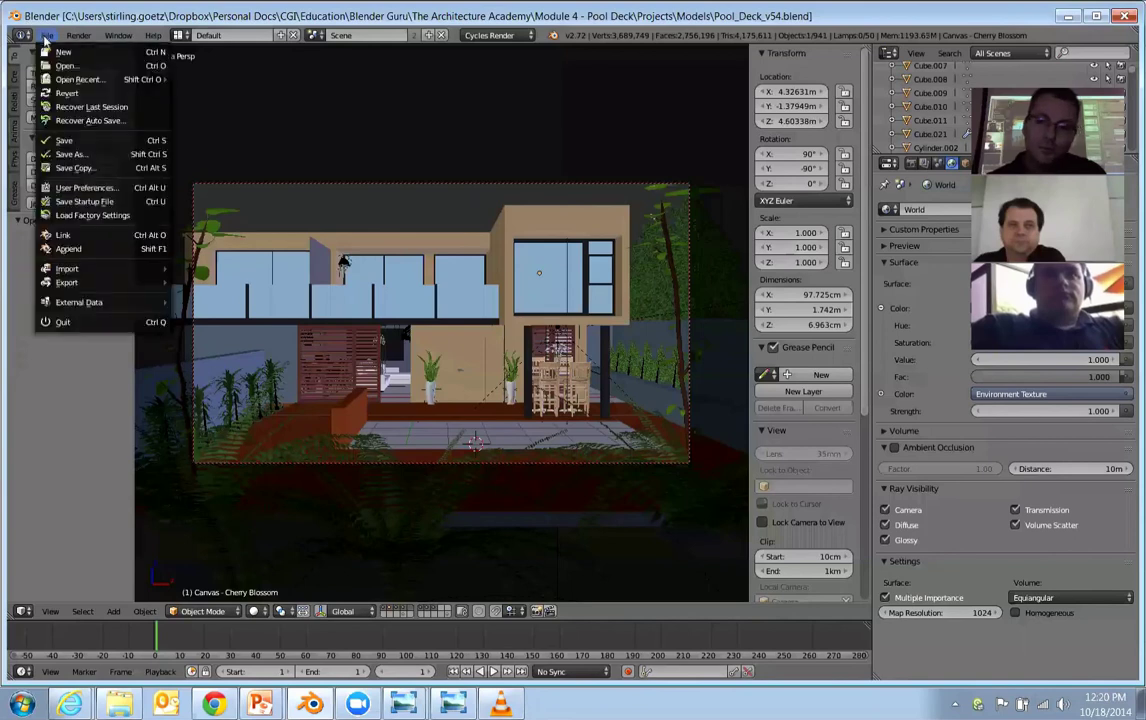
pyautogui.click(60, 51)
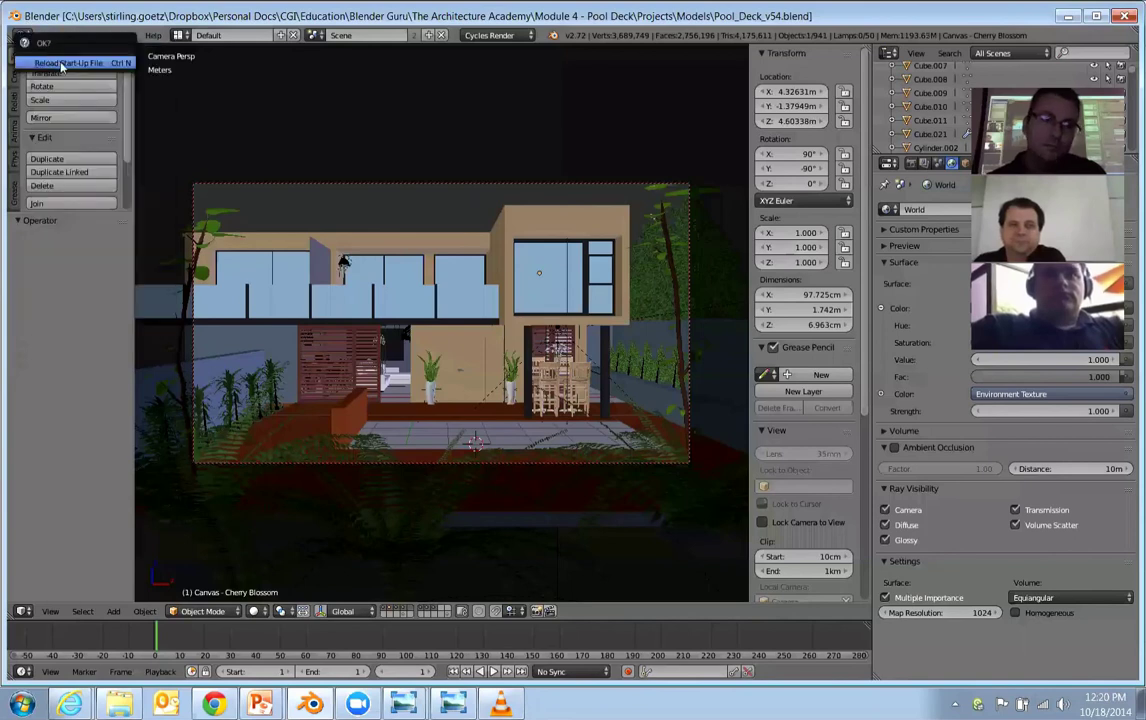
pyautogui.click(62, 65)
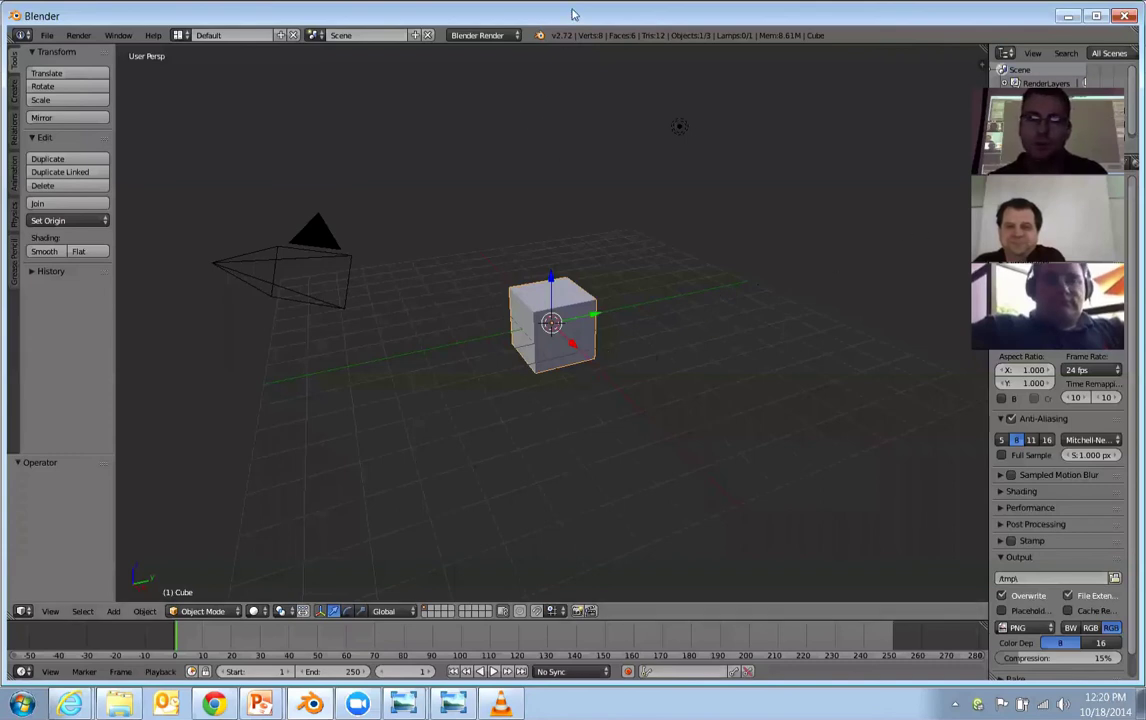
pyautogui.click(488, 36)
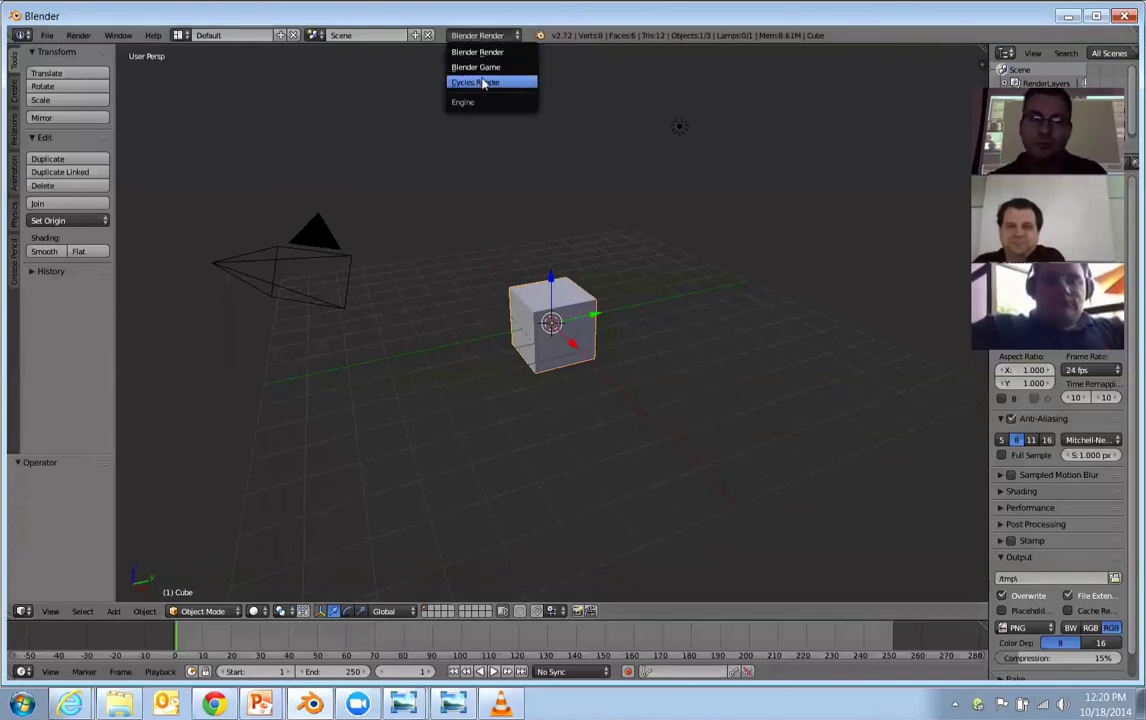
pyautogui.click(470, 80)
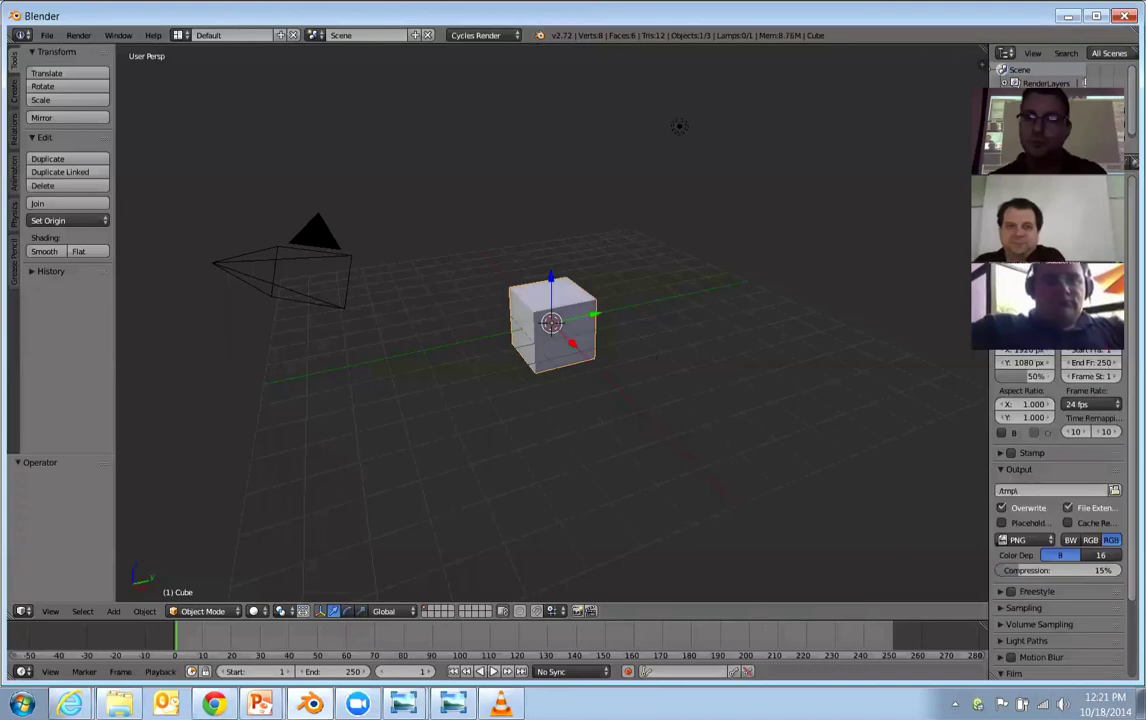
# Drive the world colour with an Environment Texture using Materials\HDR\DS360_3DWorld_10.hdr.
pyautogui.click(1085, 345)
pyautogui.scroll(2, 1060, 380)
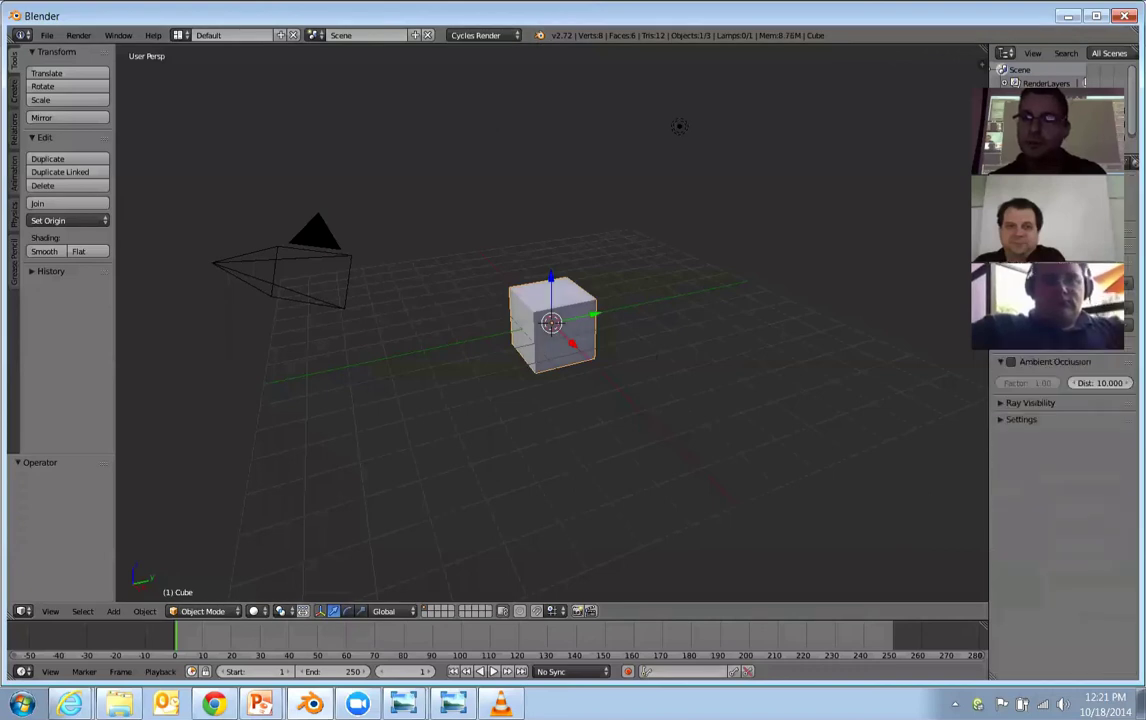
pyautogui.click(1124, 318)
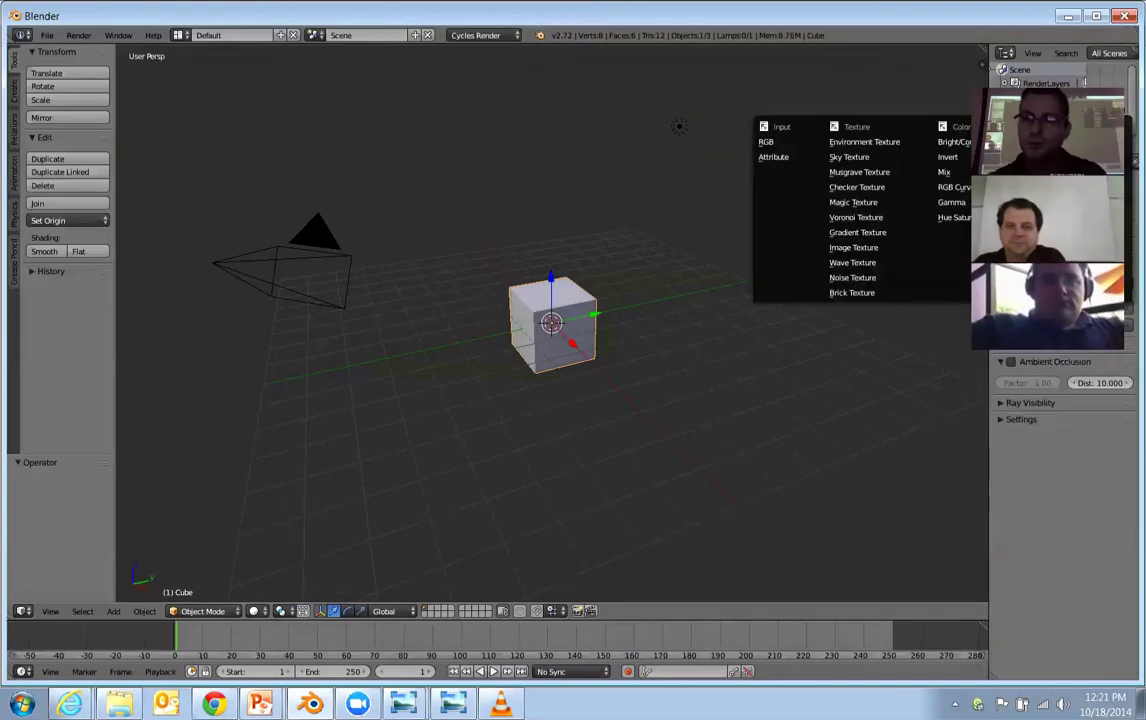
pyautogui.click(865, 142)
pyautogui.click(1100, 338)
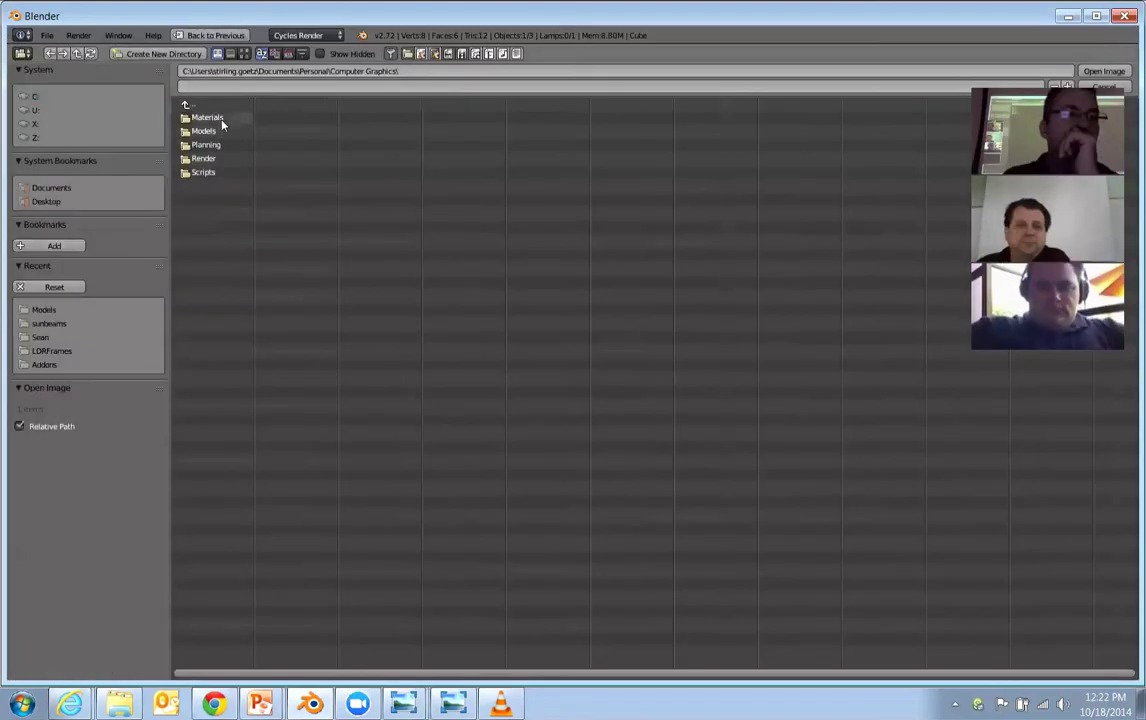
pyautogui.click(220, 118)
pyautogui.click(212, 146)
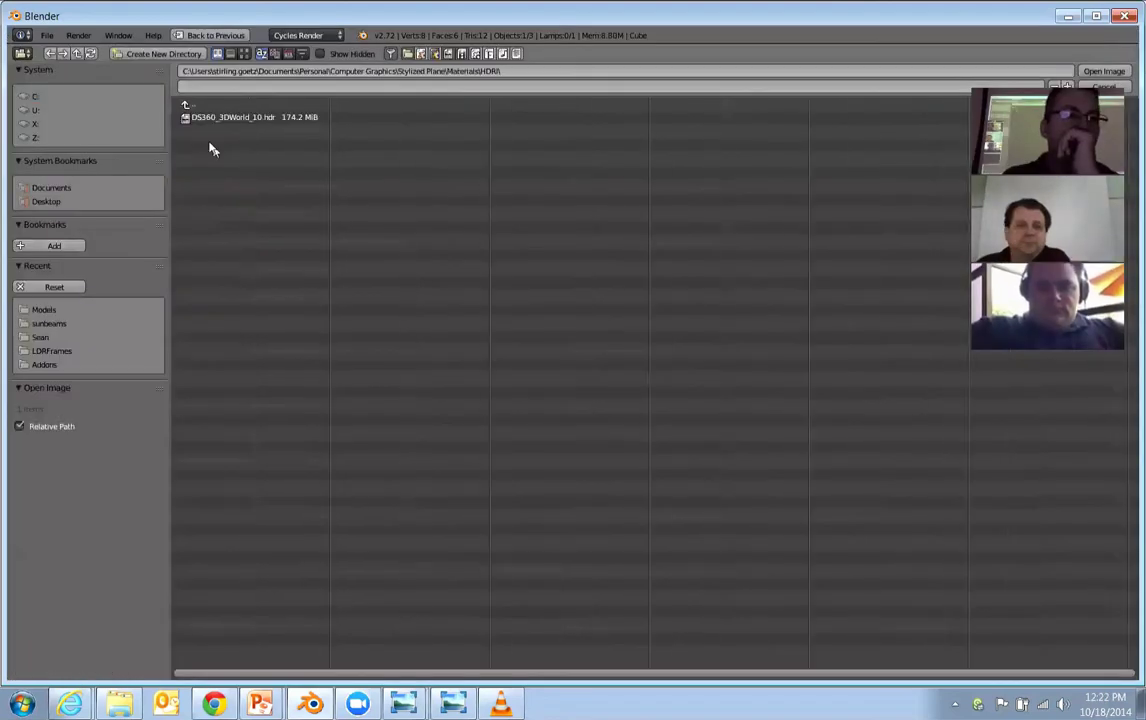
pyautogui.click(196, 119)
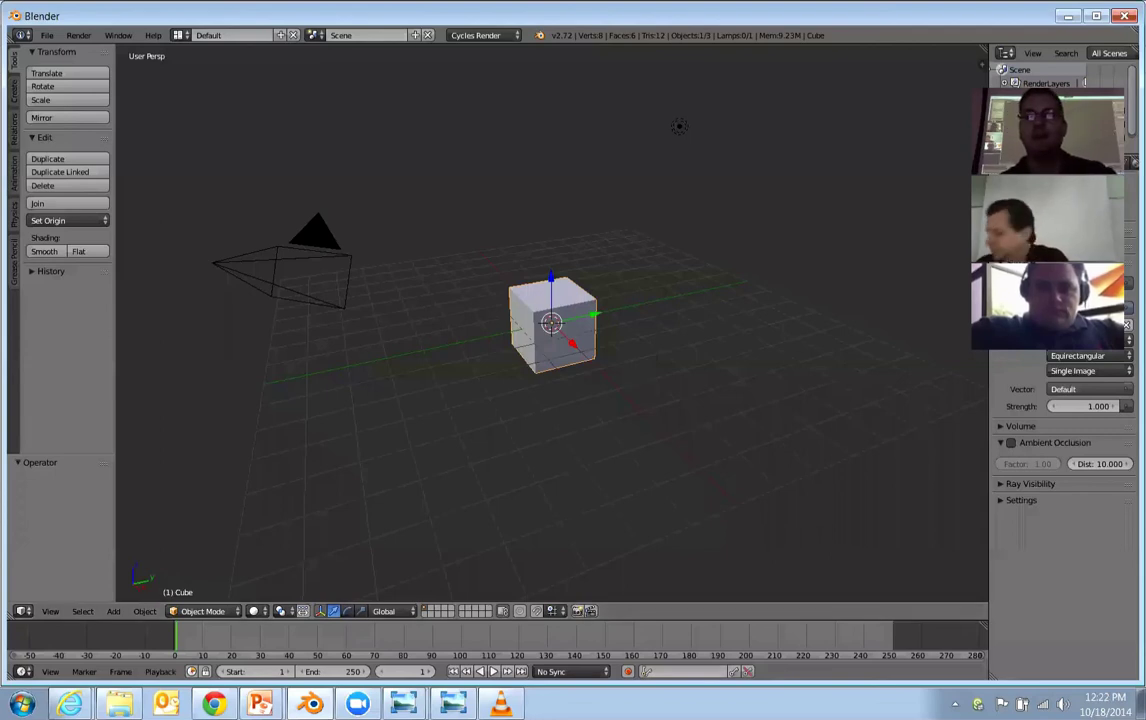
# Widen the Properties editor and set the environment texture to an Image Sequence of 863 frames.
pyautogui.moveTo(988, 325); pyautogui.dragTo(826, 336)
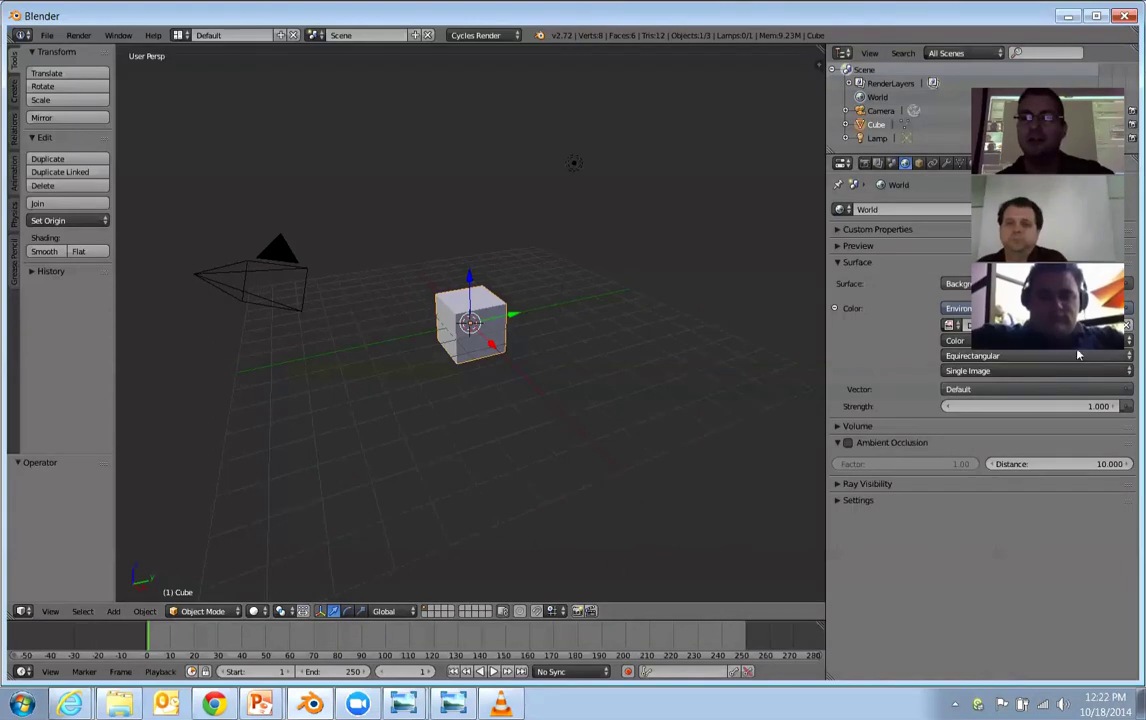
pyautogui.click(1127, 374)
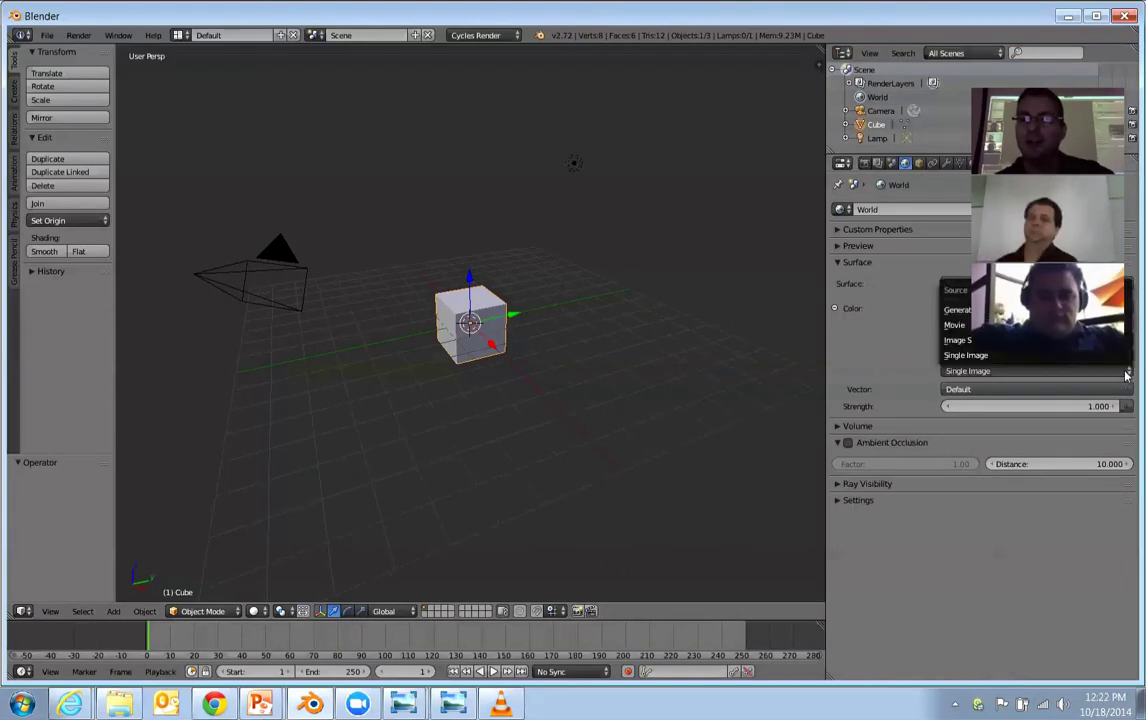
pyautogui.click(995, 340)
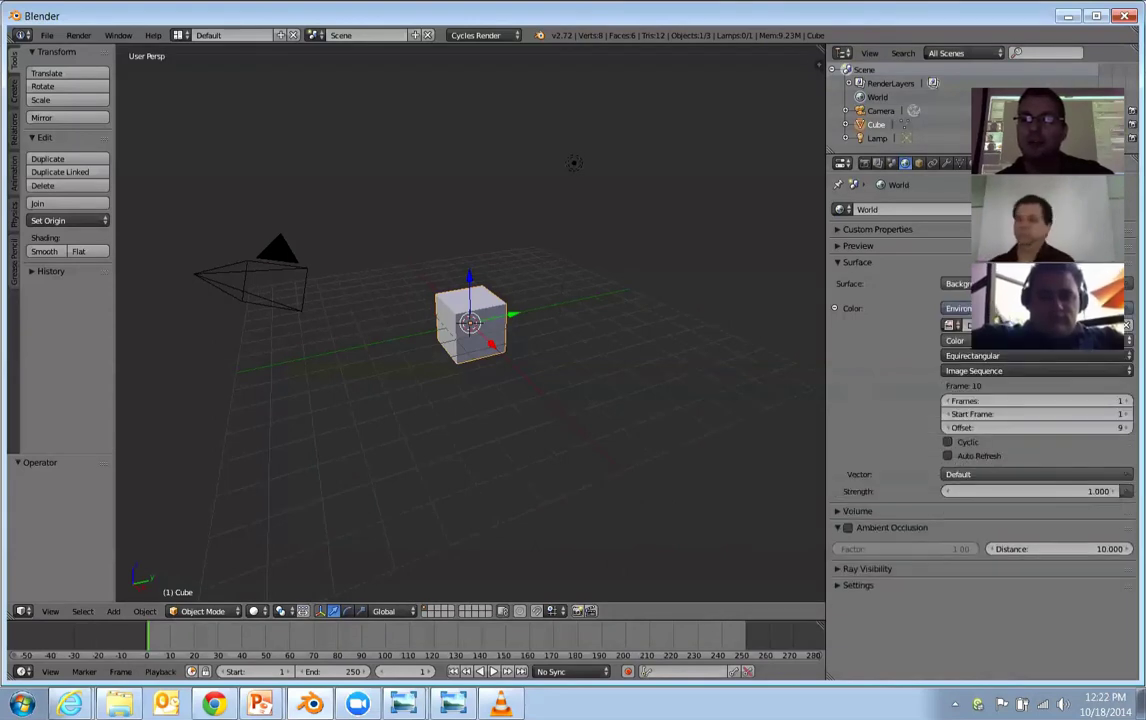
pyautogui.click(1040, 400)
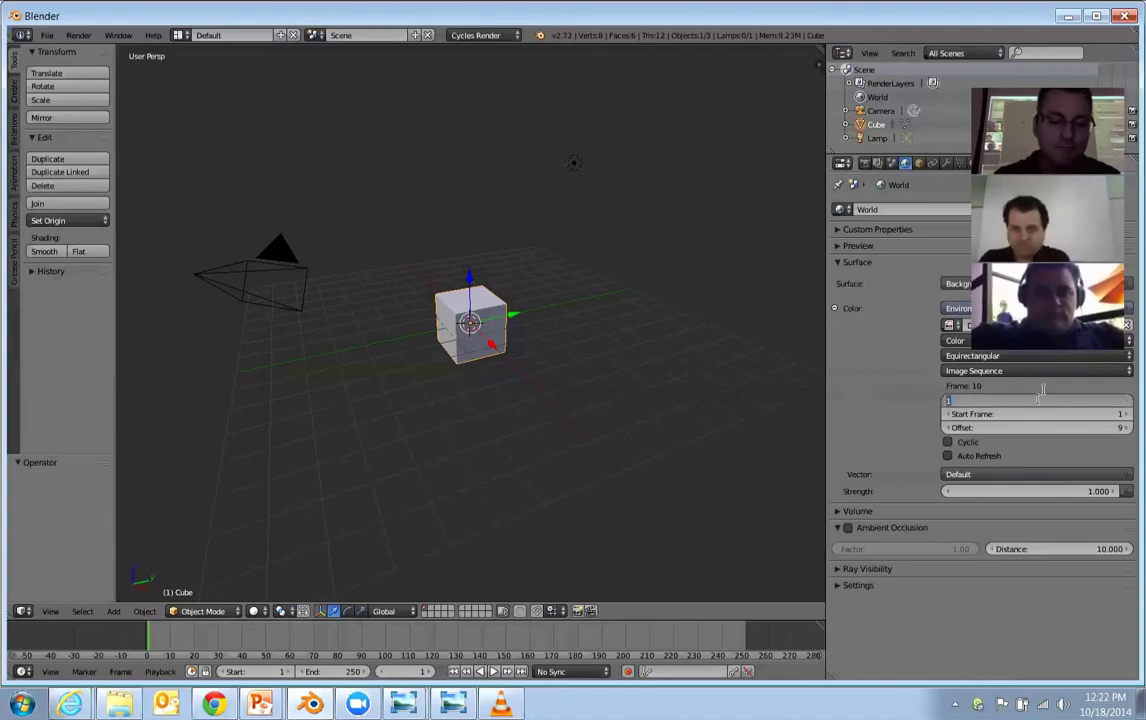
pyautogui.write('863')
pyautogui.press('Return')
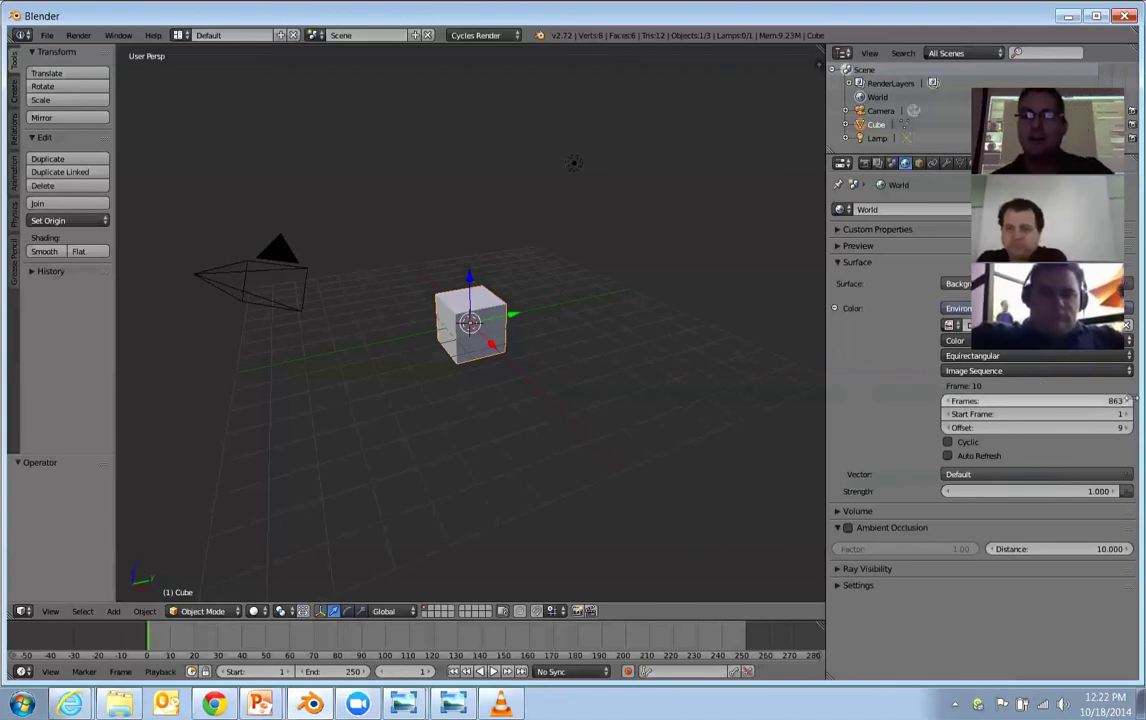
# Enable Auto Refresh, preview the sky at frames 118 and 188, expand world Settings, and show File commands.
pyautogui.click(948, 456)
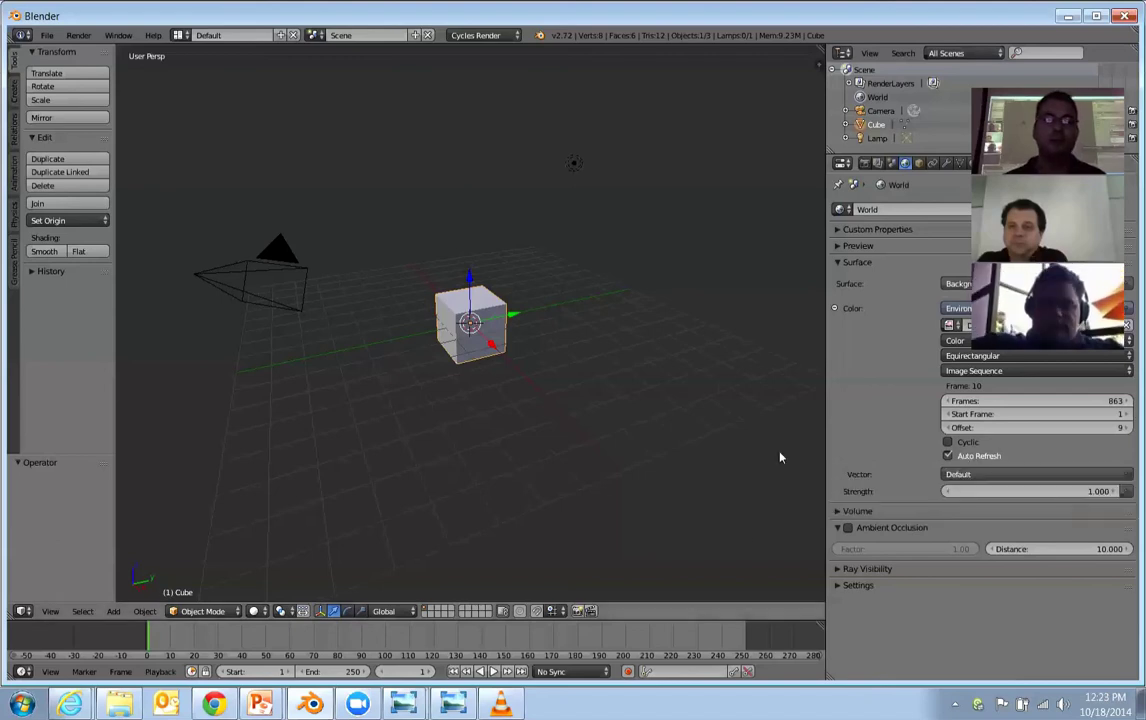
pyautogui.click(426, 637)
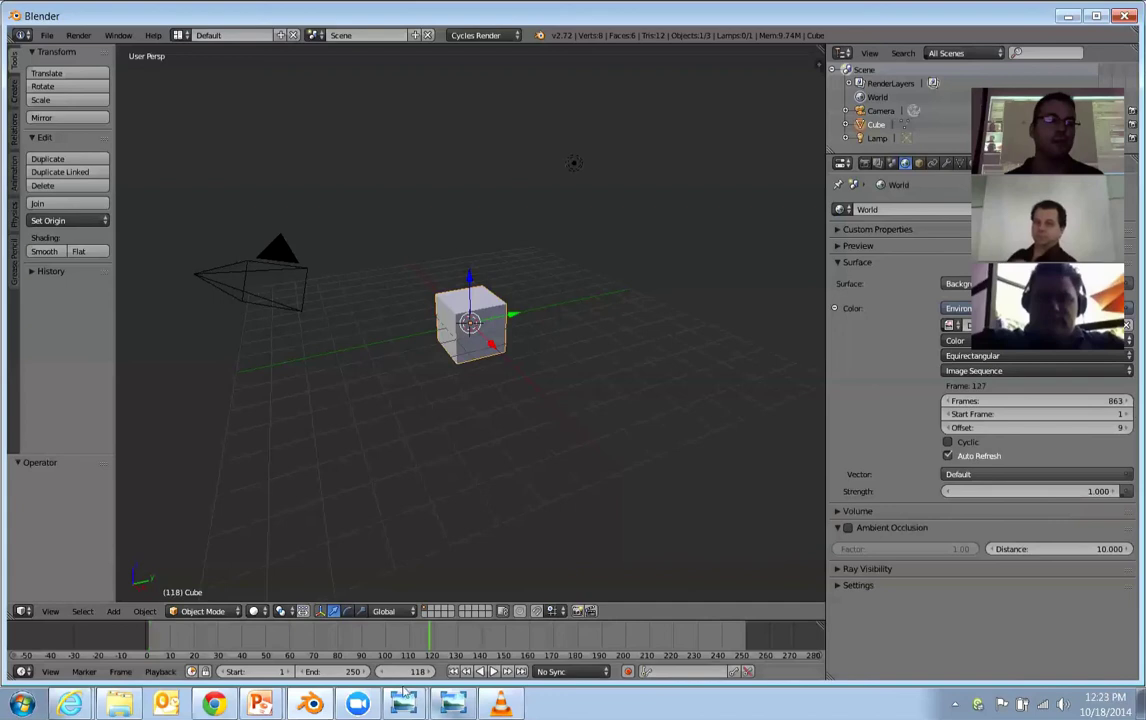
pyautogui.click(599, 632)
pyautogui.click(858, 585)
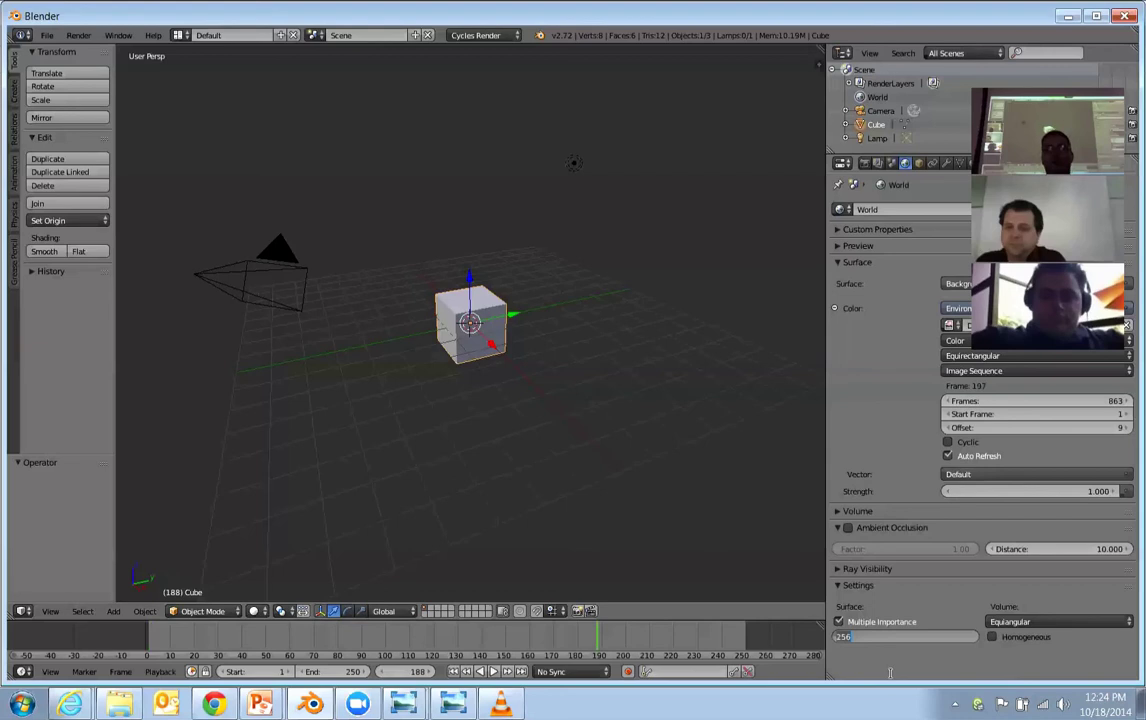
pyautogui.click(45, 35)
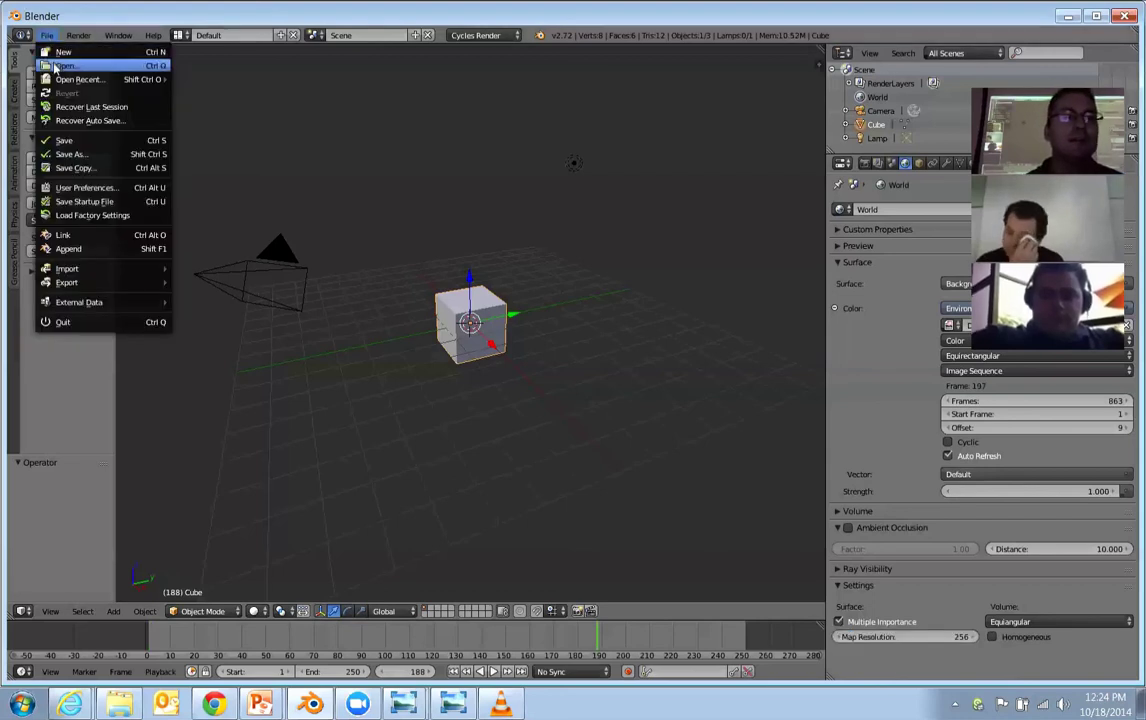
# Open the Pool_Deck_v54.blend project from the file browser.
pyautogui.click(55, 65)
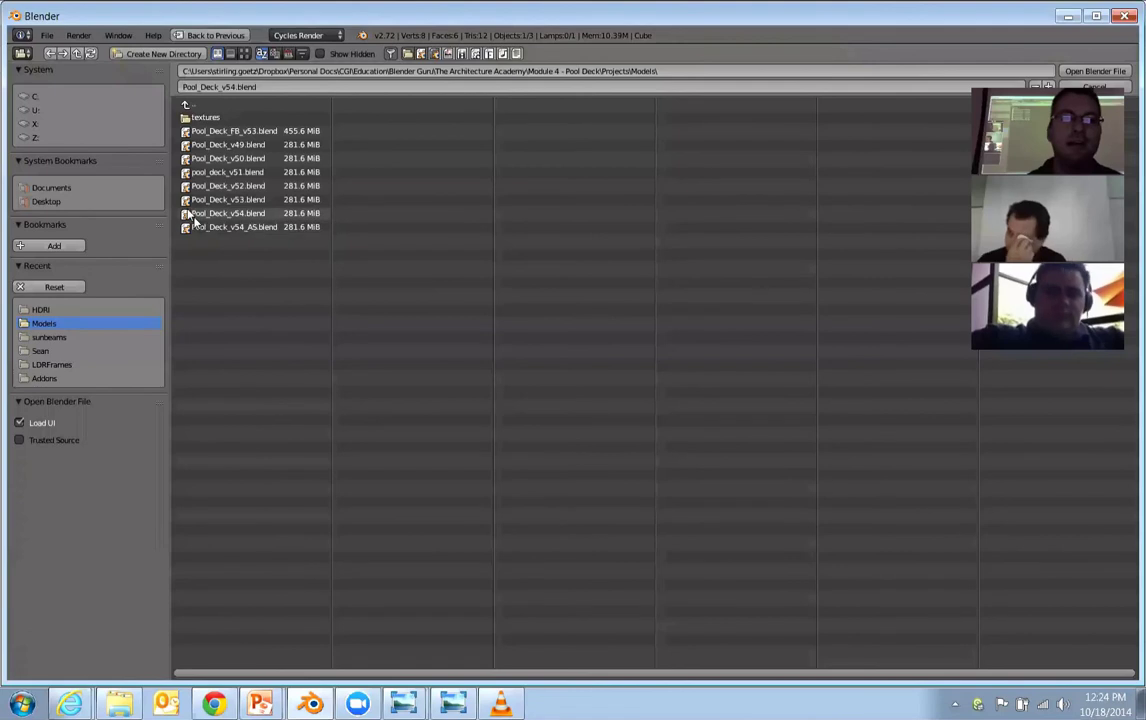
pyautogui.click(228, 213)
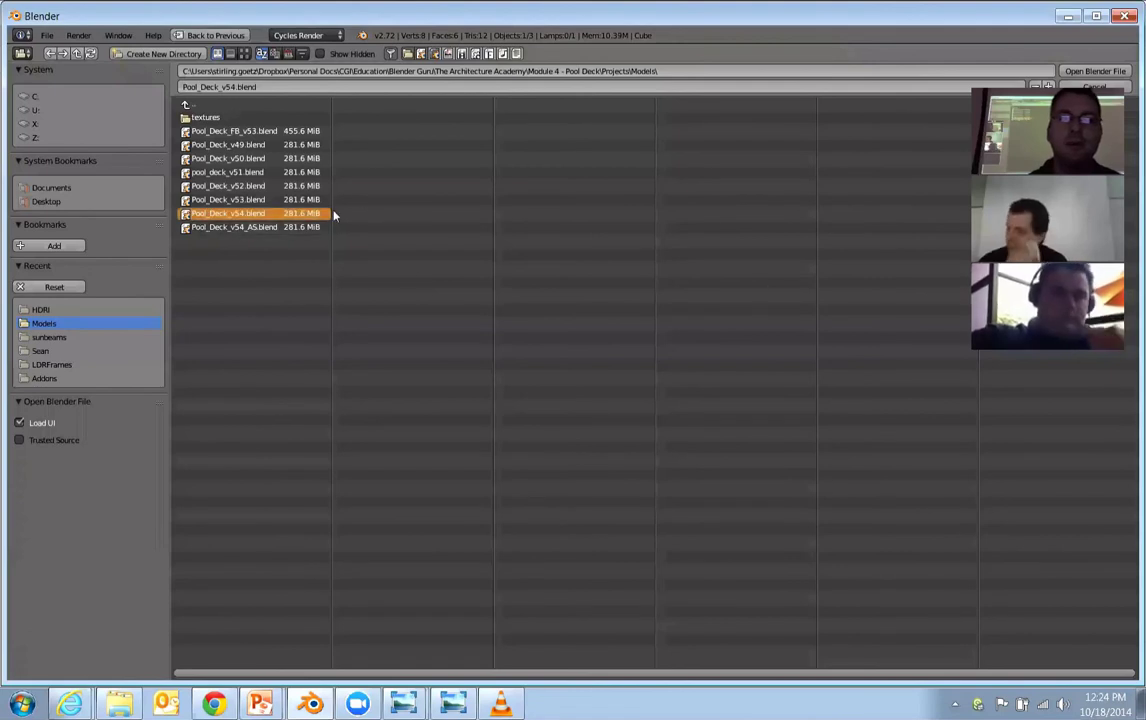
pyautogui.click(47, 35)
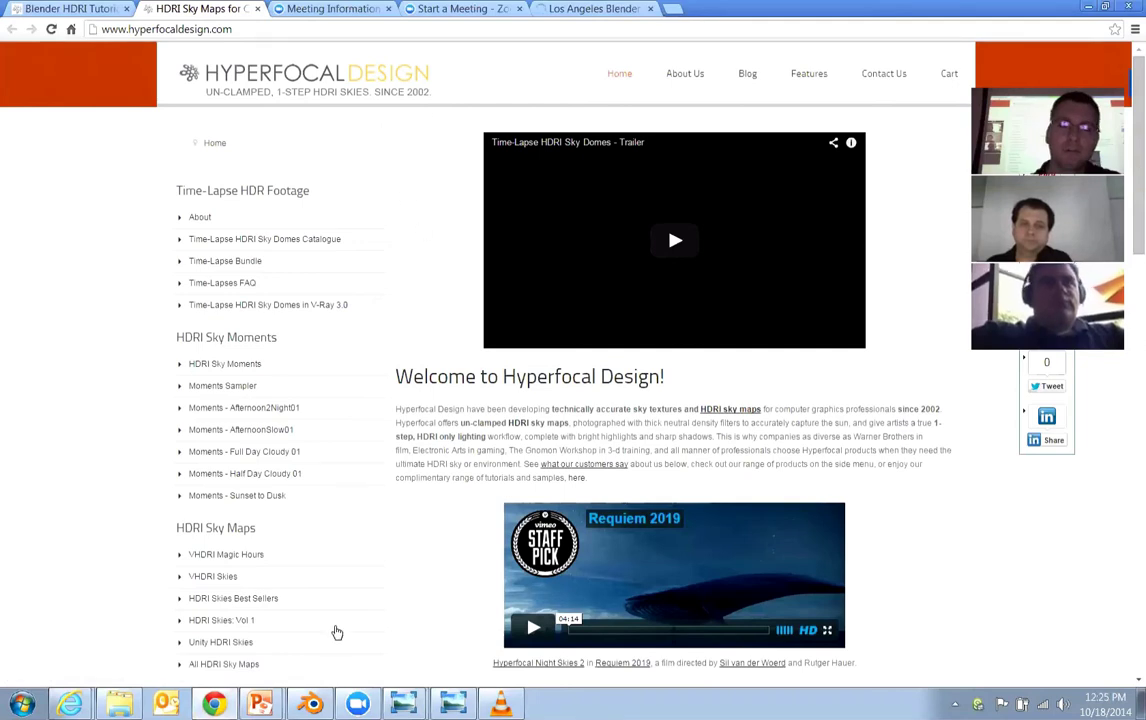
# Scroll through the Time-Lapse HDRI Sky Domes catalogue and open the Time-Lapses FAQ in a new tab.
pyautogui.click(503, 701)
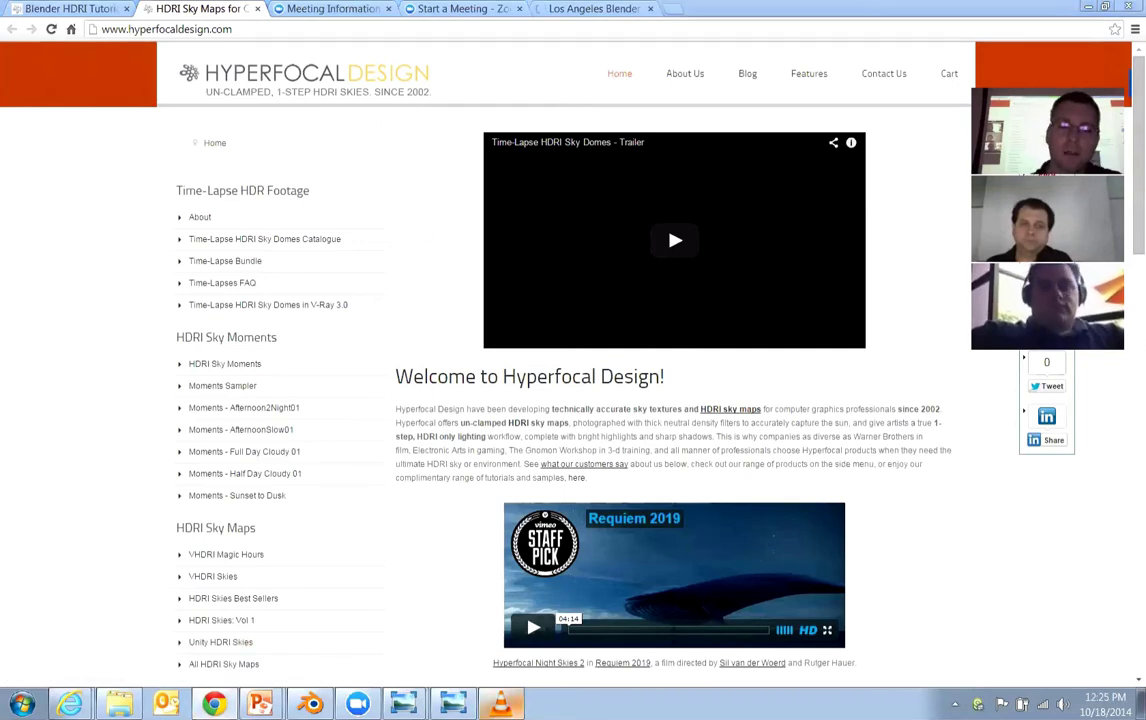
pyautogui.hotkey('alt', 'Tab')
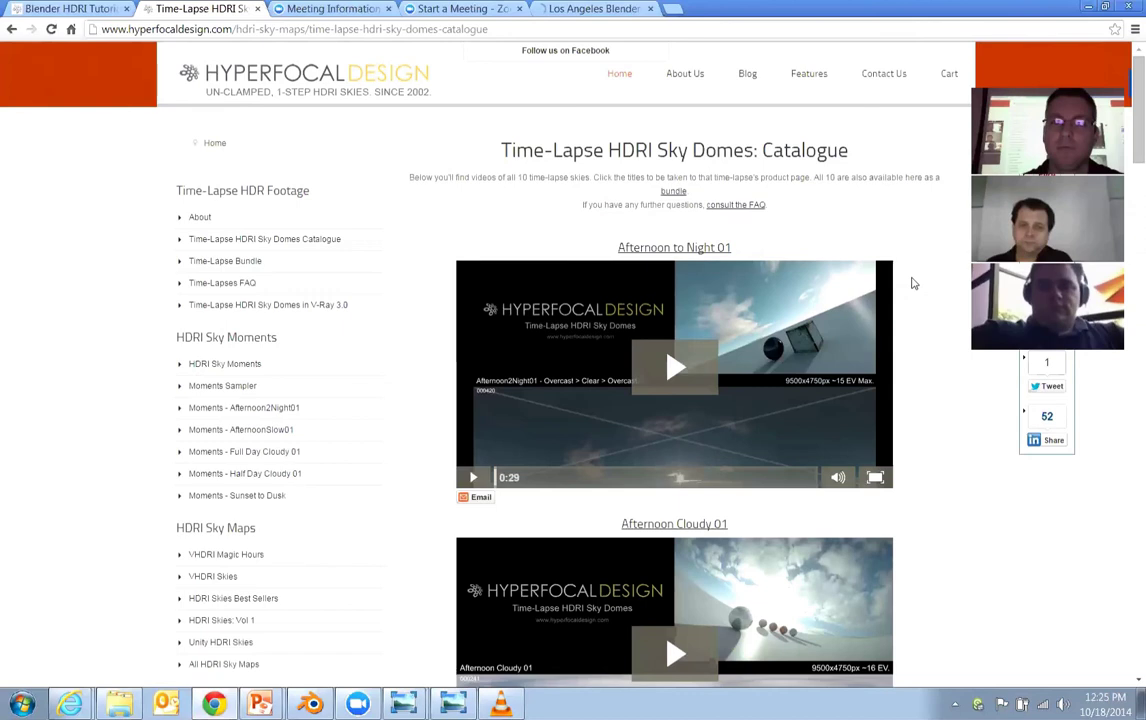
pyautogui.scroll(-3, 910, 282)
pyautogui.scroll(-8, 906, 283)
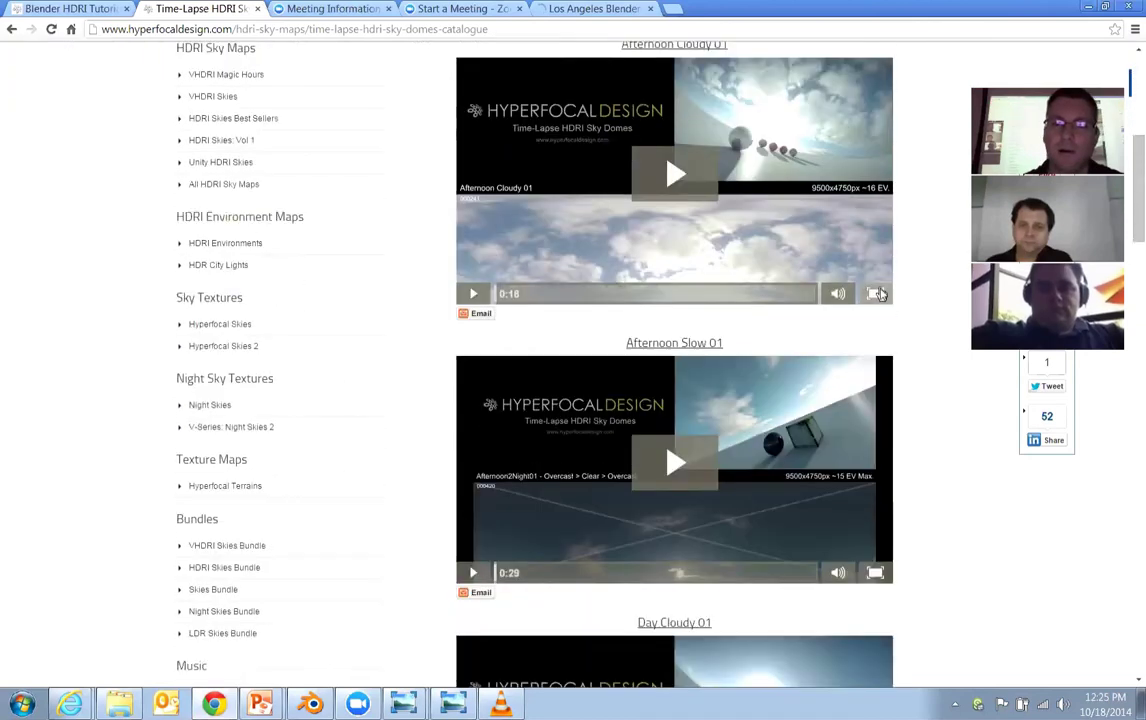
pyautogui.scroll(-6, 870, 297)
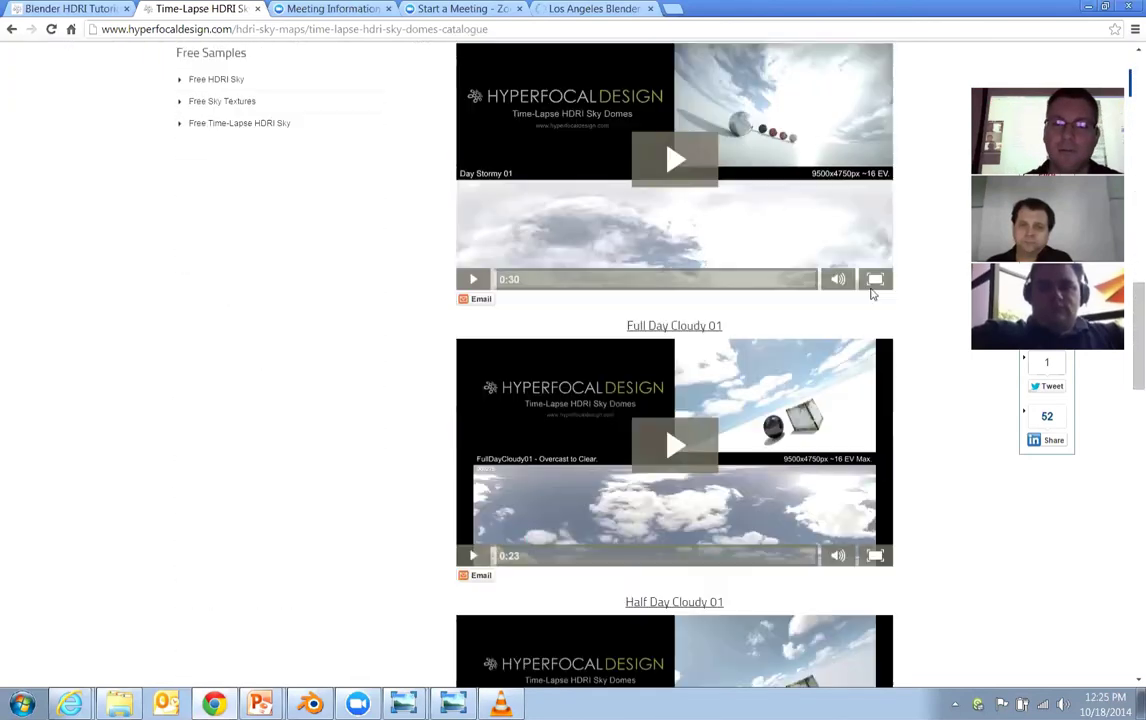
pyautogui.scroll(-5, 864, 297)
pyautogui.hotkey('ctrl', 'shift', 't')
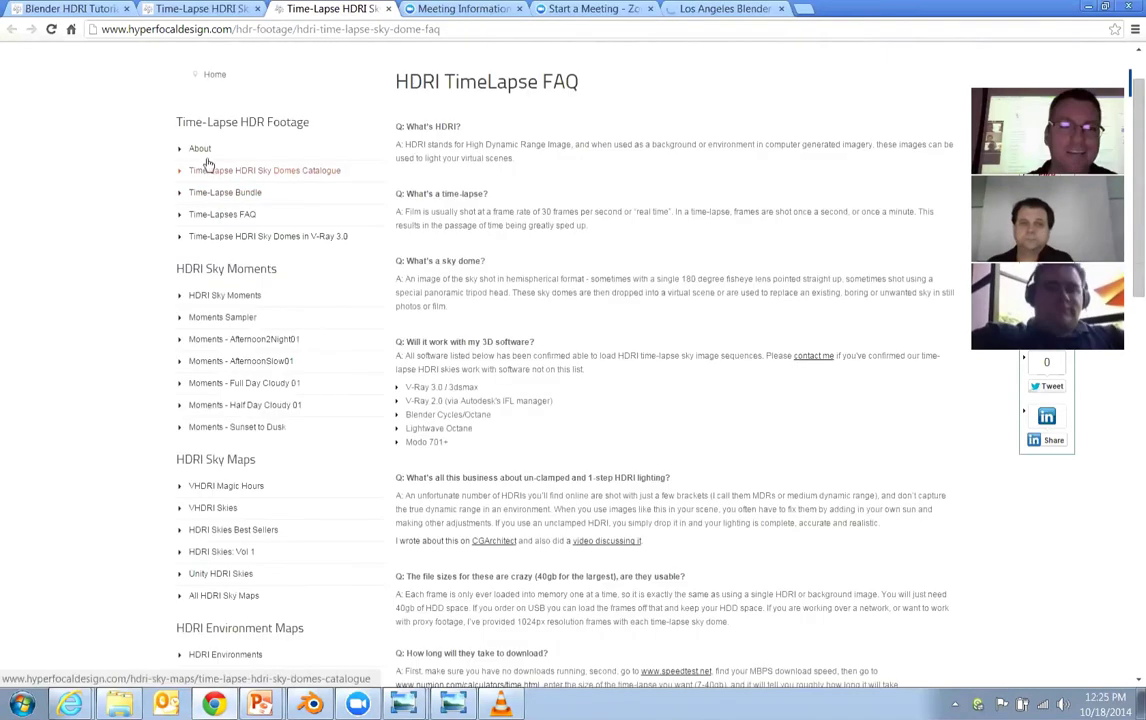
# Open the time-lapse sky domes About page and scroll down to its feature list.
pyautogui.click(201, 150)
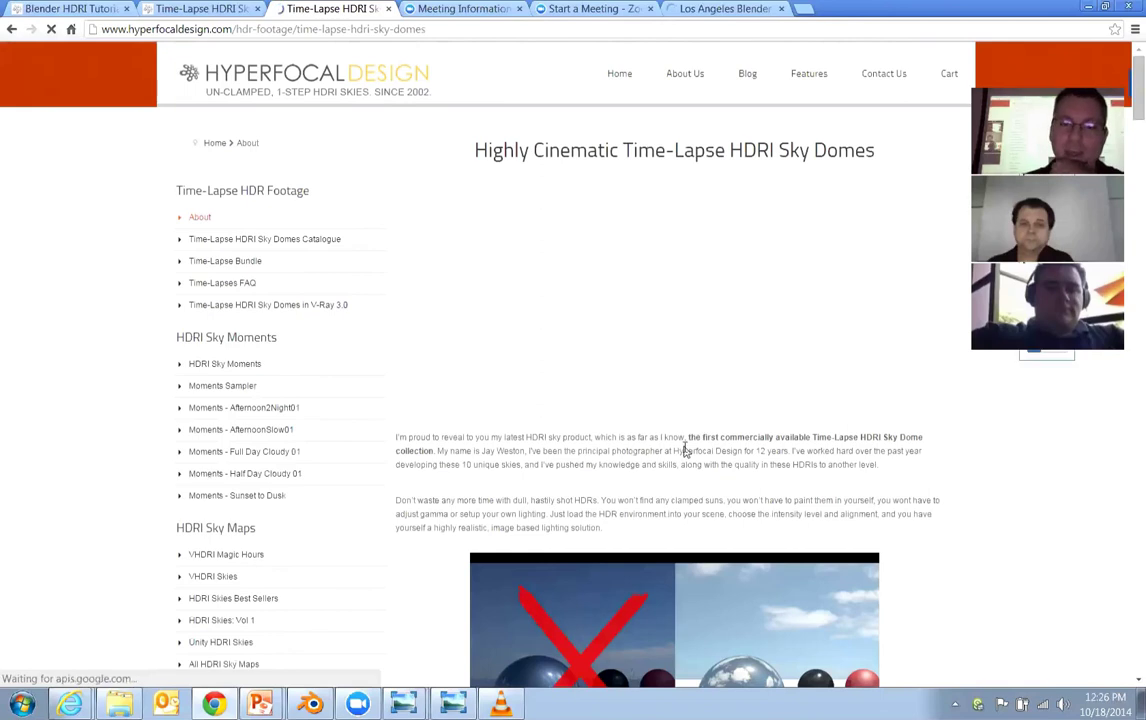
pyautogui.scroll(-9, 929, 370)
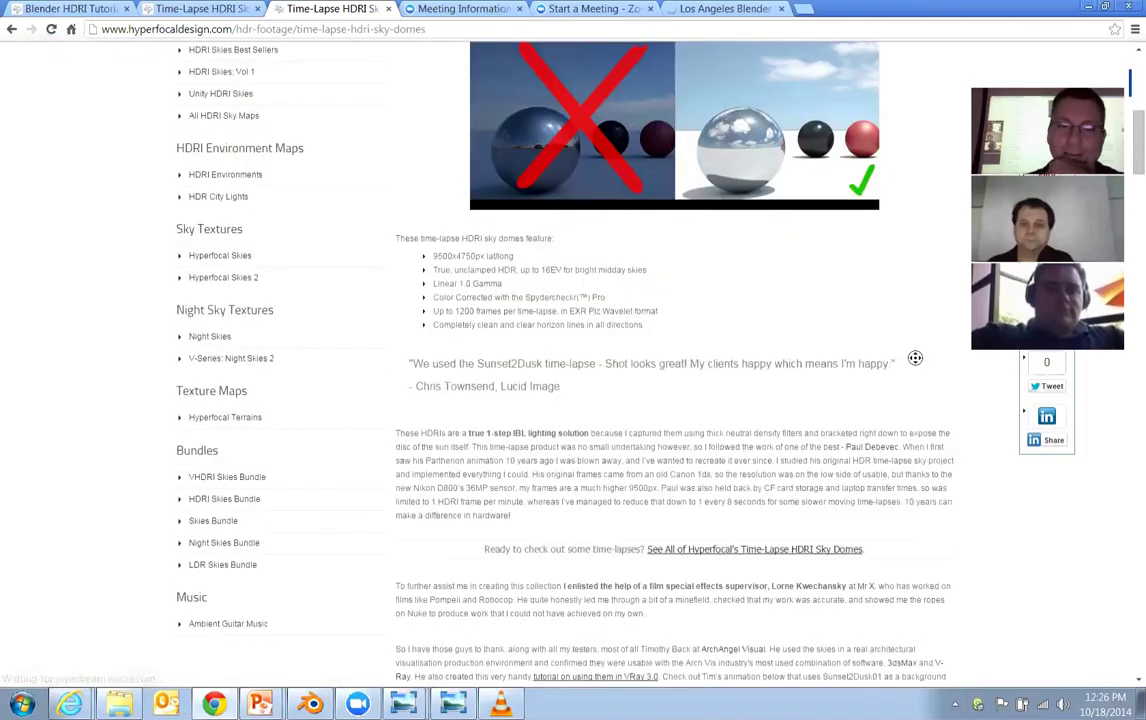
pyautogui.scroll(-10, 471, 356)
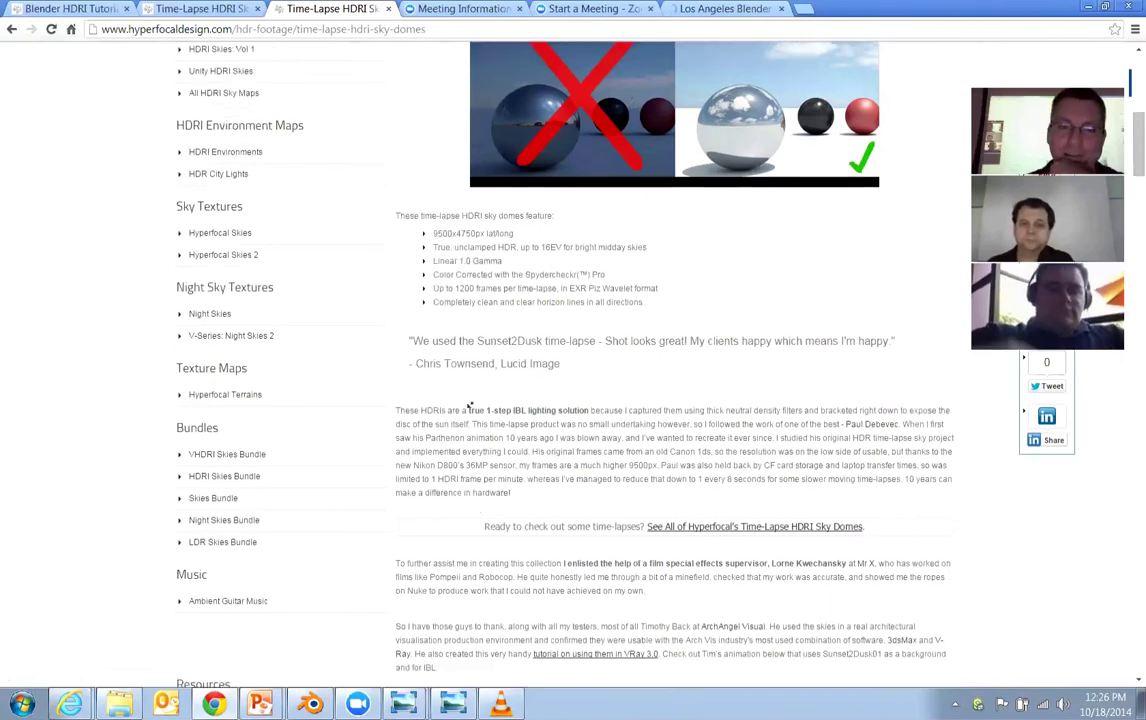
pyautogui.scroll(10, 436, 312)
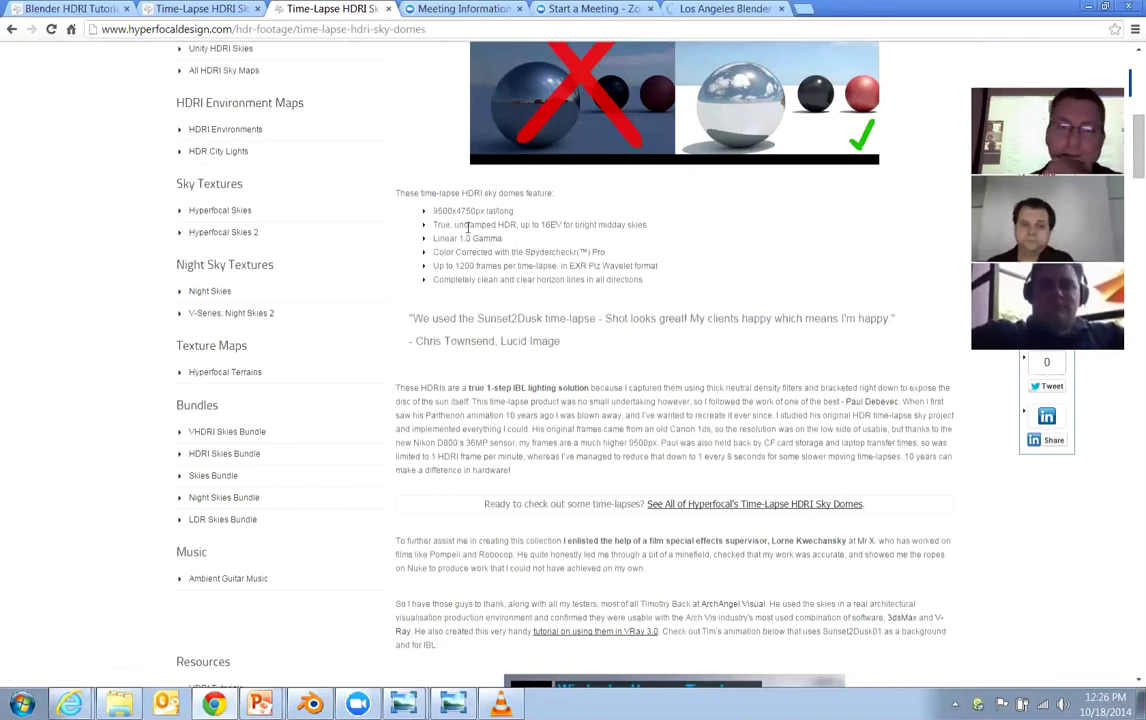
# Highlight the unclamped 16EV HDR feature line, clear the highlight, and open a new blank Chrome tab.
pyautogui.moveTo(433, 225); pyautogui.dragTo(658, 233)
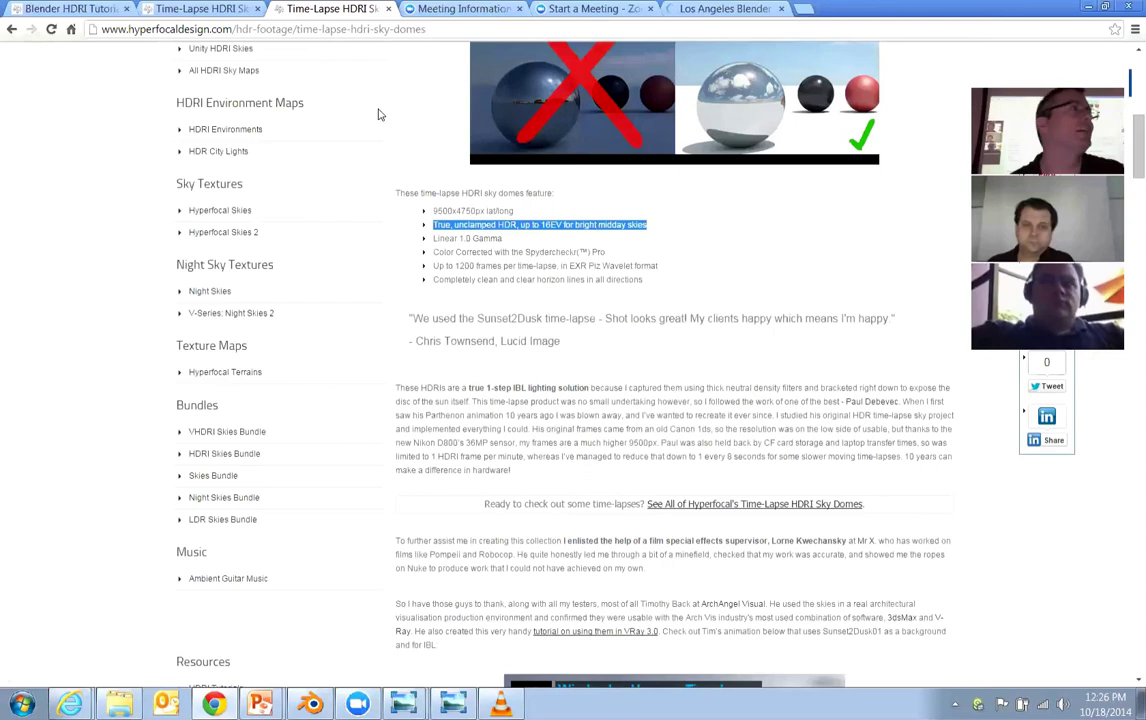
pyautogui.click(455, 252)
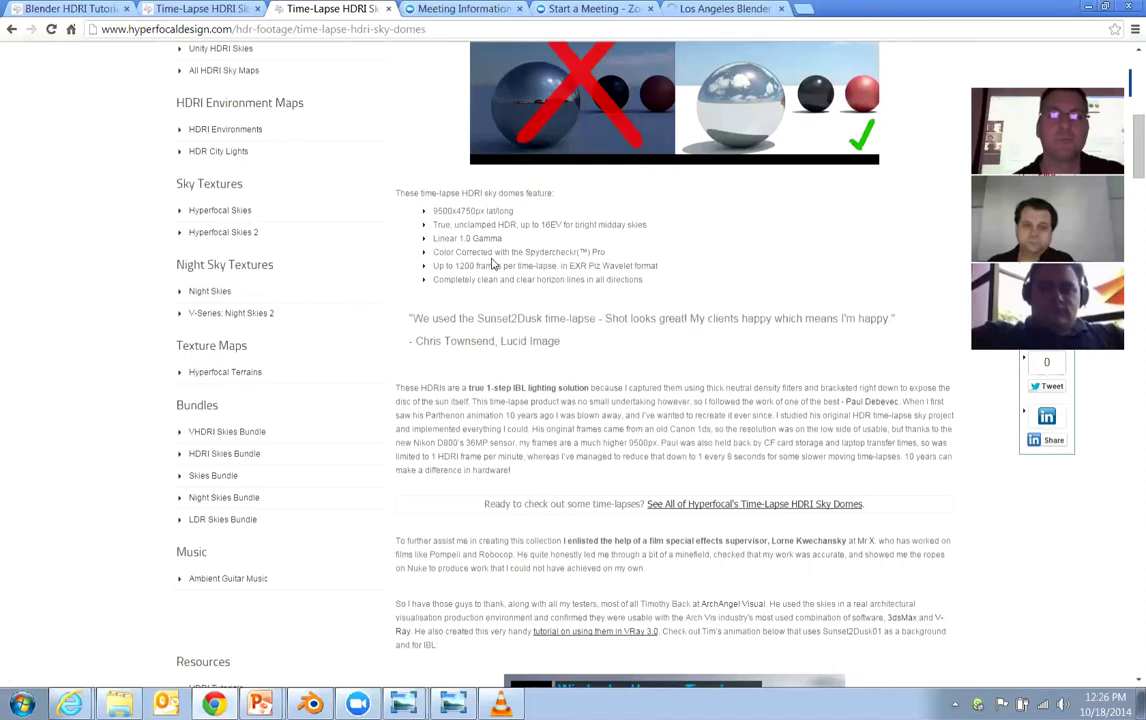
pyautogui.scroll(2, 450, 250)
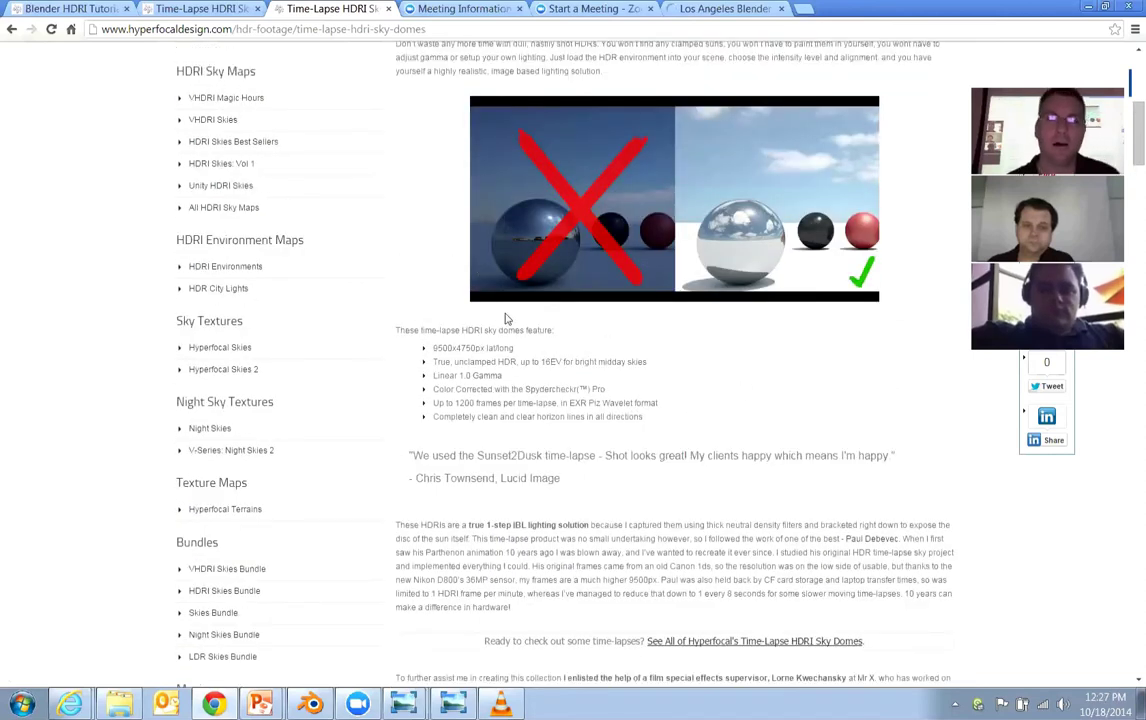
pyautogui.click(803, 8)
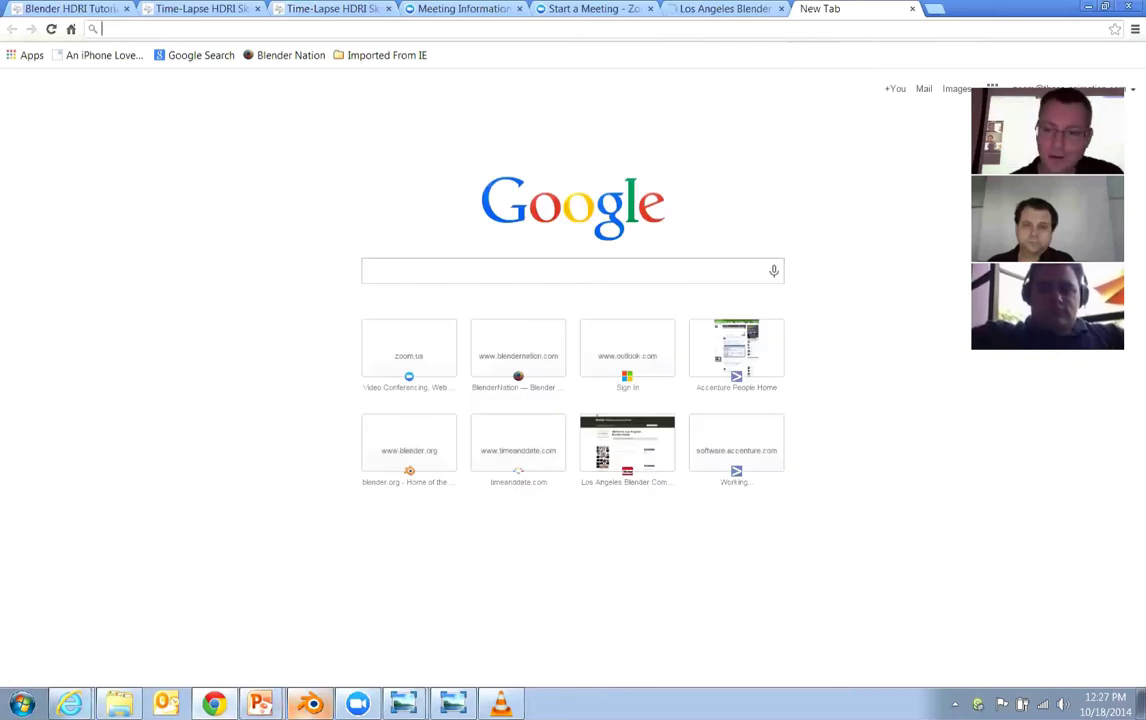
# Bring Blender back to the front and show its File commands.
pyautogui.moveTo(310, 704)
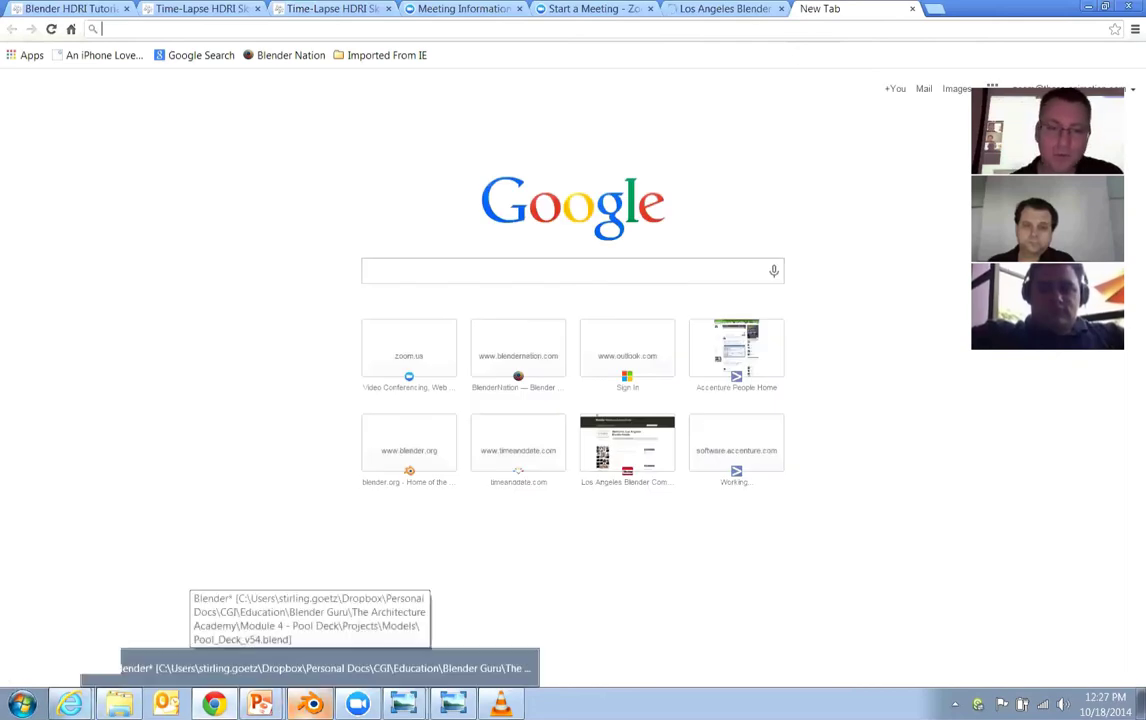
pyautogui.click(278, 678)
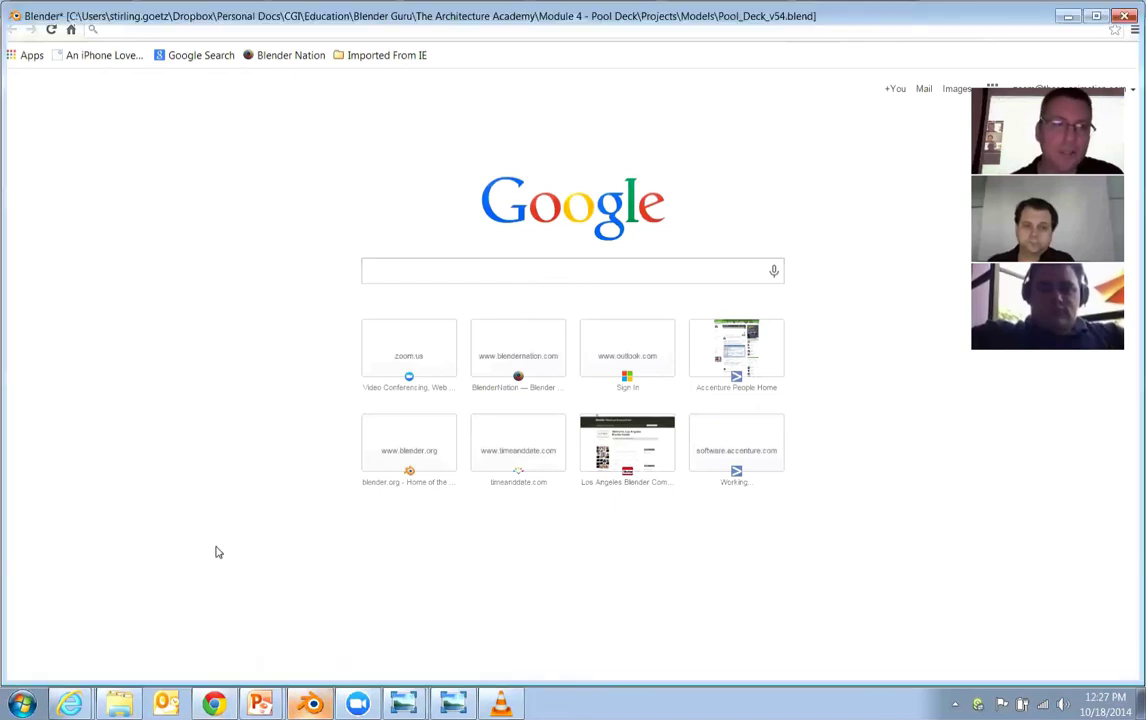
pyautogui.click(46, 35)
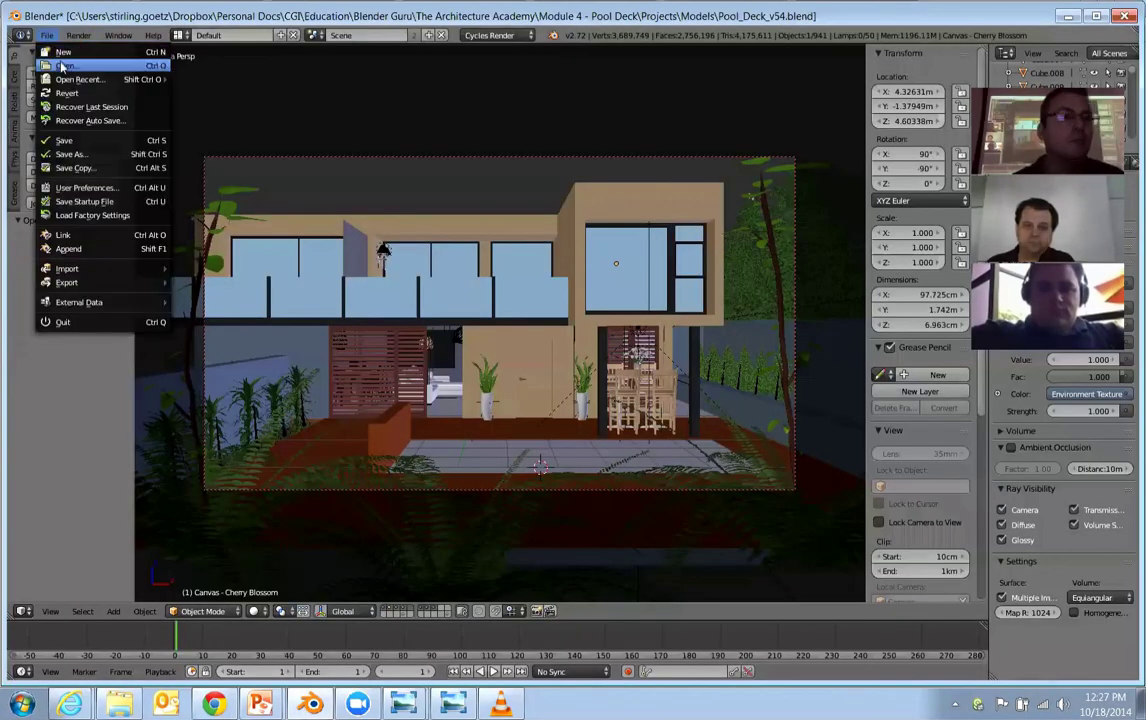
# In Windows Explorer, browse from Desktop into the Blender Meetup and Builds folders.
pyautogui.hotkey('alt', 'Tab')
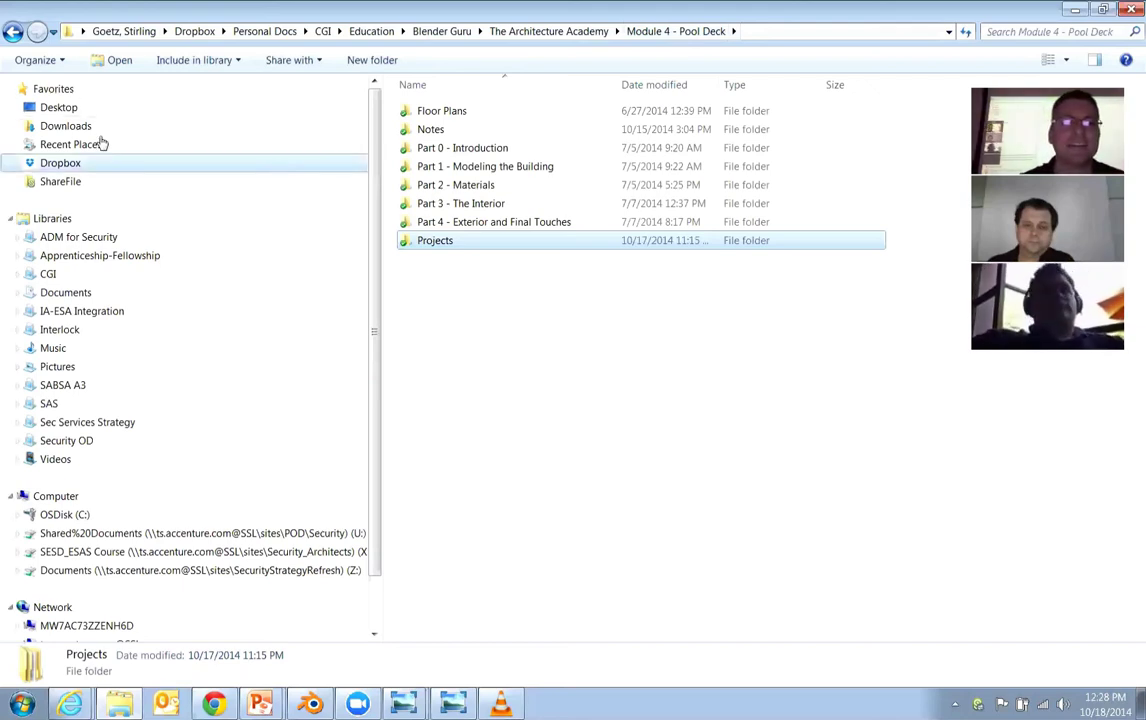
pyautogui.click(55, 107)
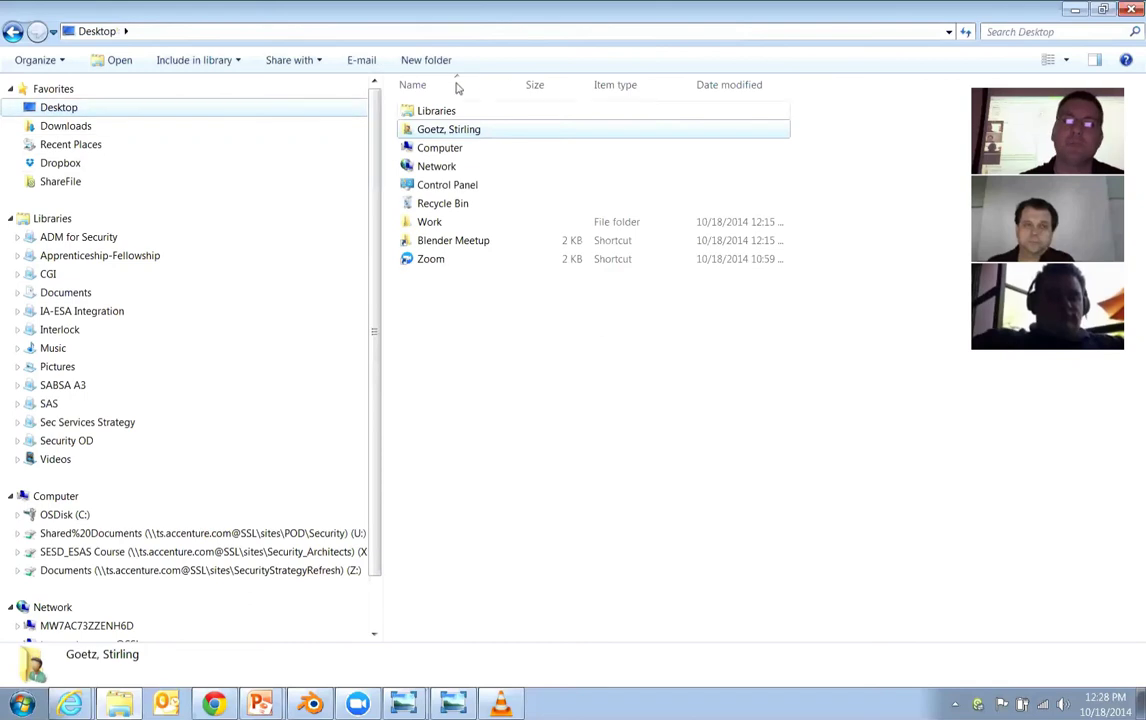
pyautogui.doubleClick(441, 245)
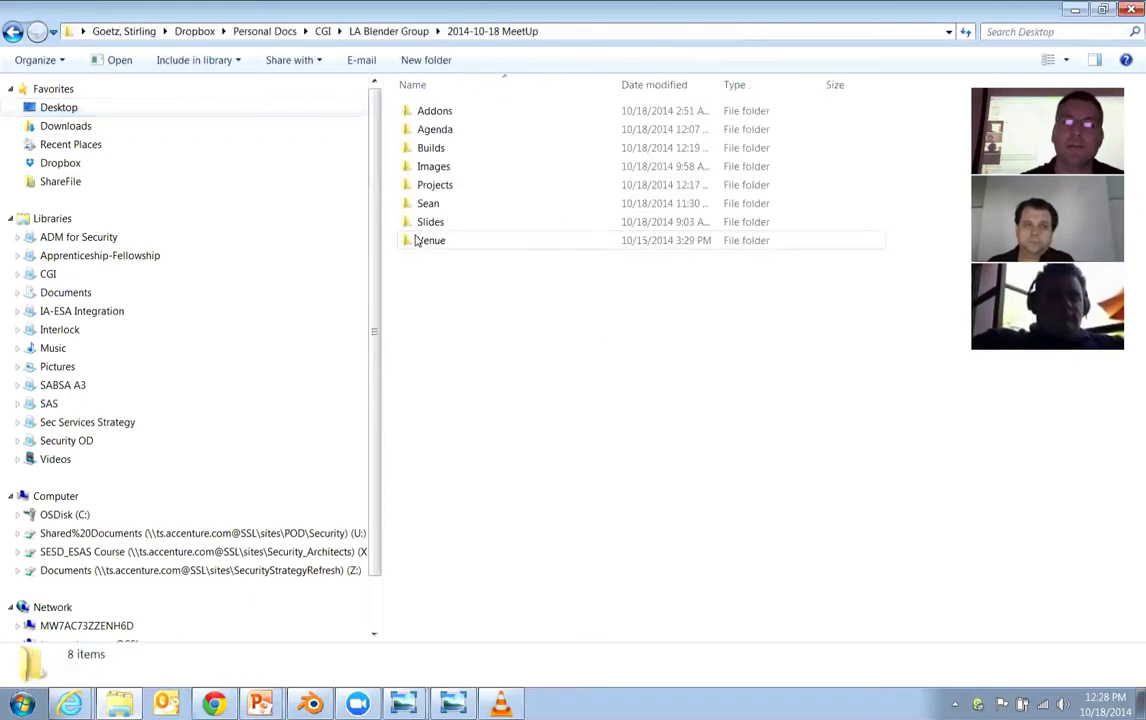
pyautogui.doubleClick(407, 148)
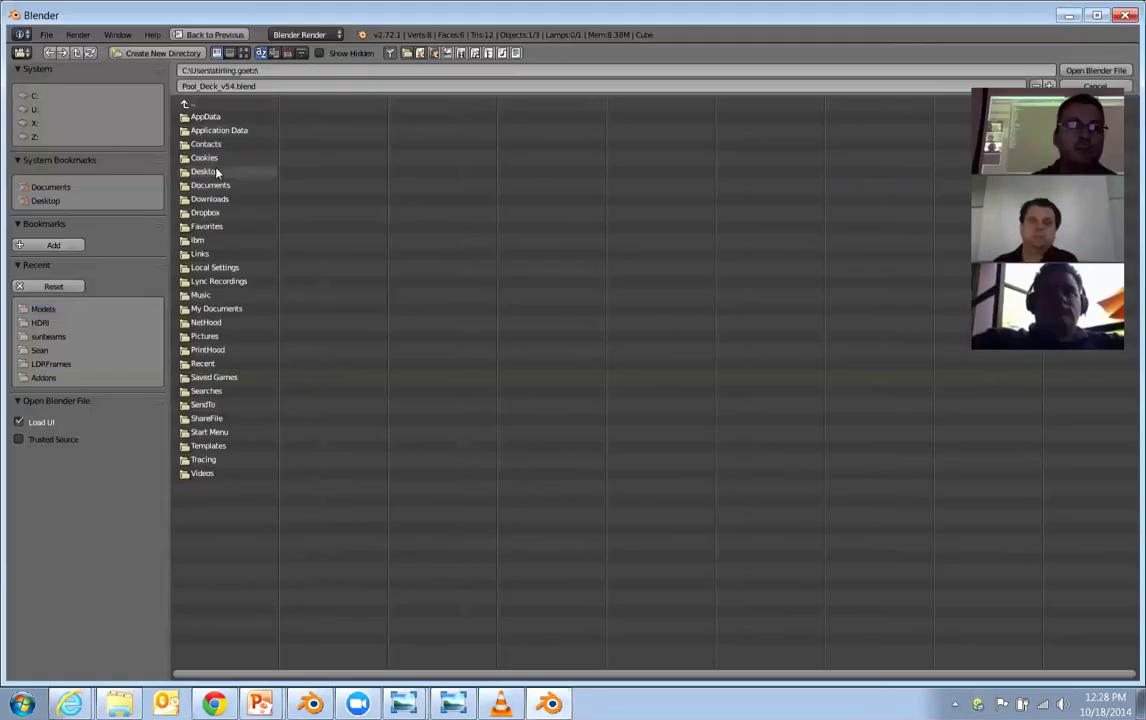
# Open BMW1M-MikePan.blend from Downloads > Blender > Testing > Mike Pan BMW Benchmark.
pyautogui.click(224, 200)
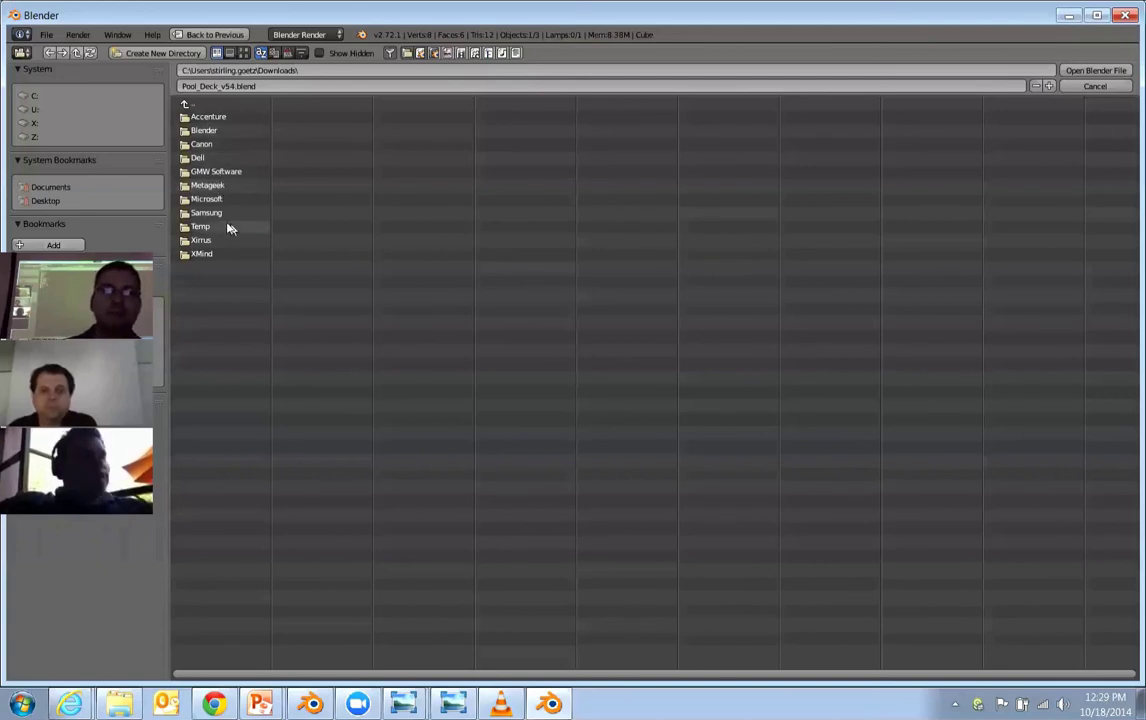
pyautogui.click(208, 131)
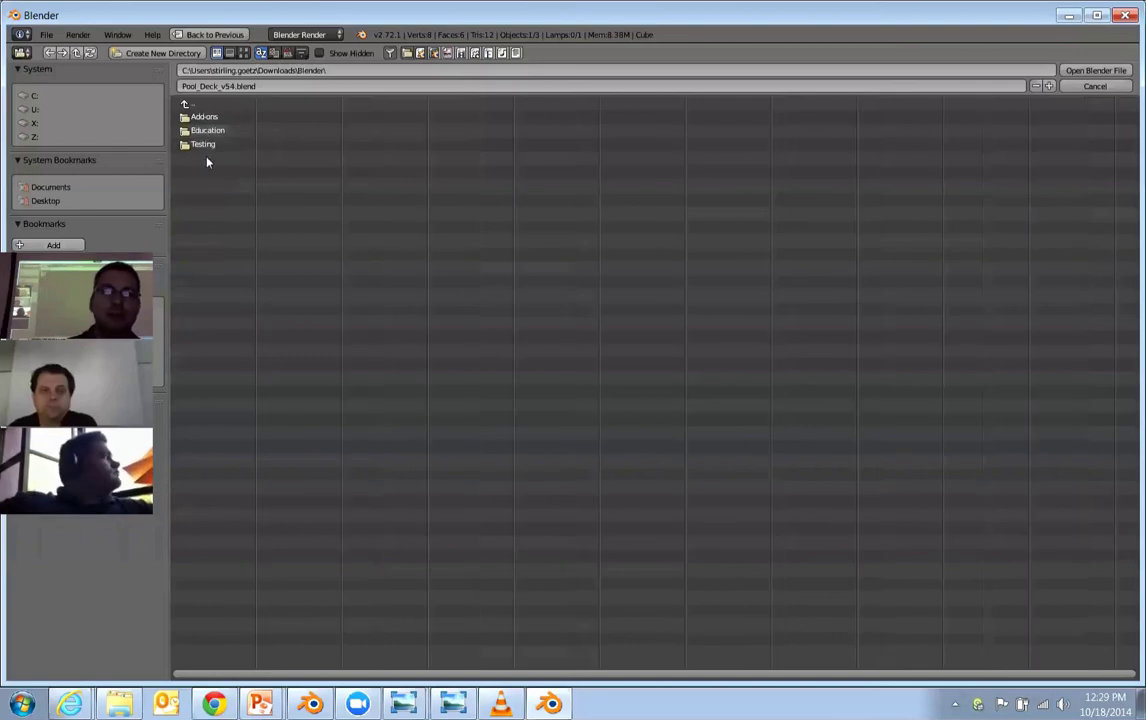
pyautogui.click(196, 145)
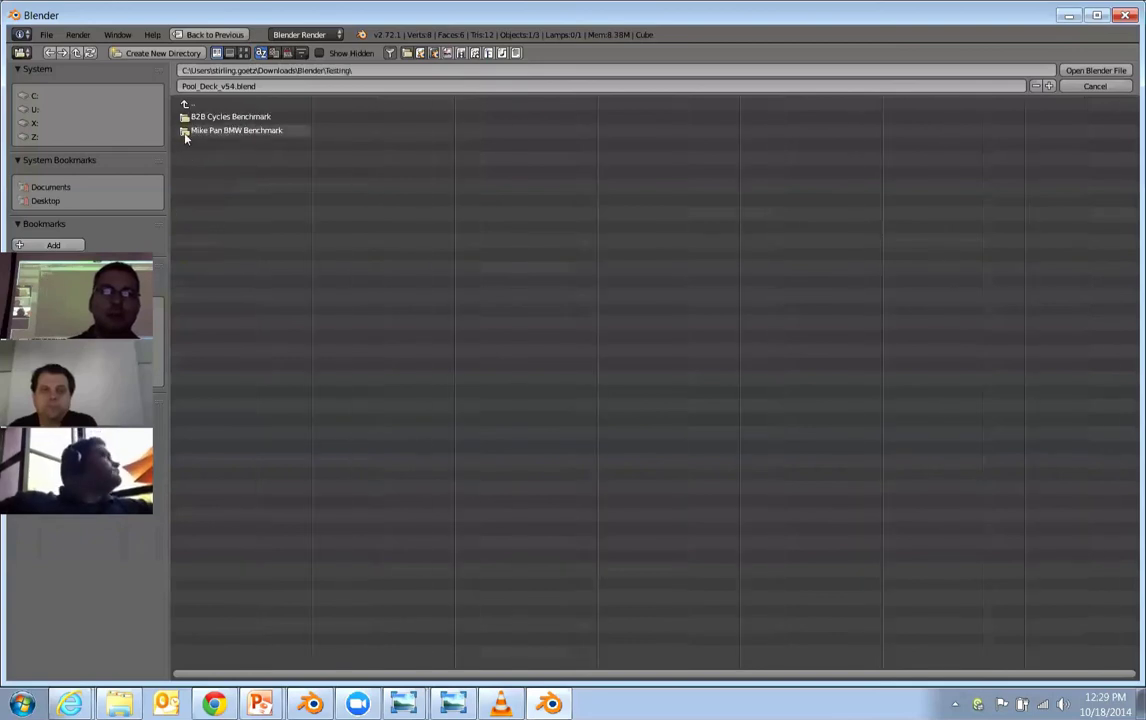
pyautogui.click(190, 130)
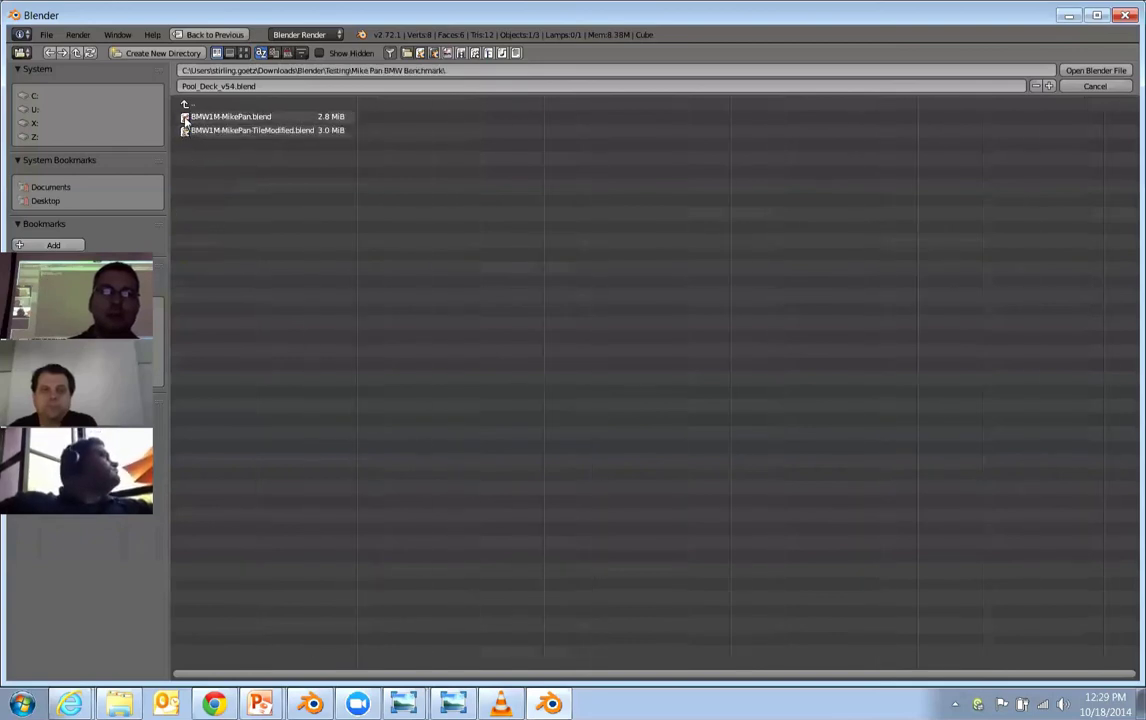
pyautogui.click(230, 116)
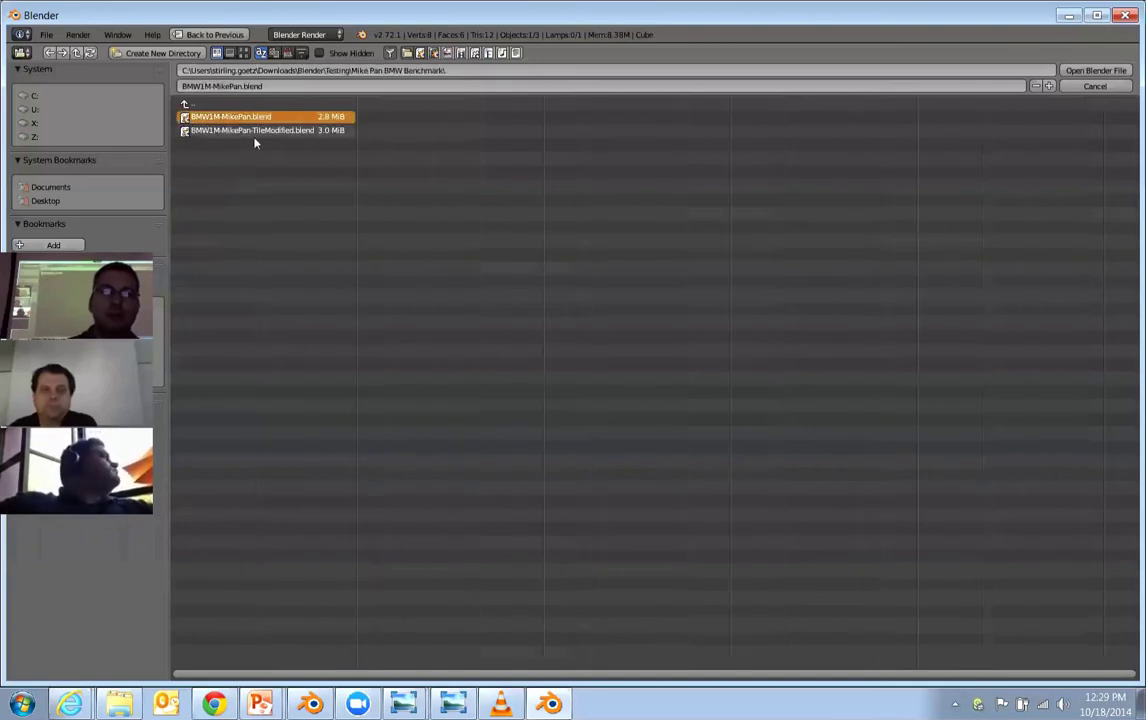
pyautogui.click(1121, 72)
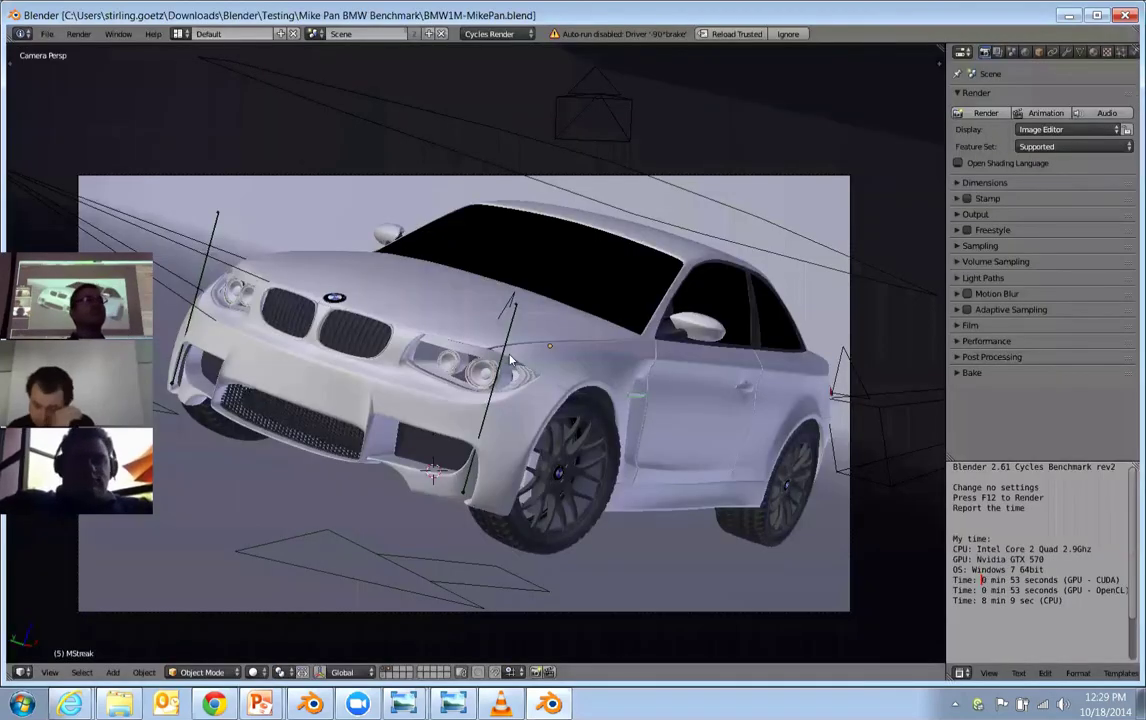
# Return to camera view and set the render samples to 10000.
pyautogui.moveTo(519, 325); pyautogui.dragTo(454, 293, button='middle')
pyautogui.press('KP_0')
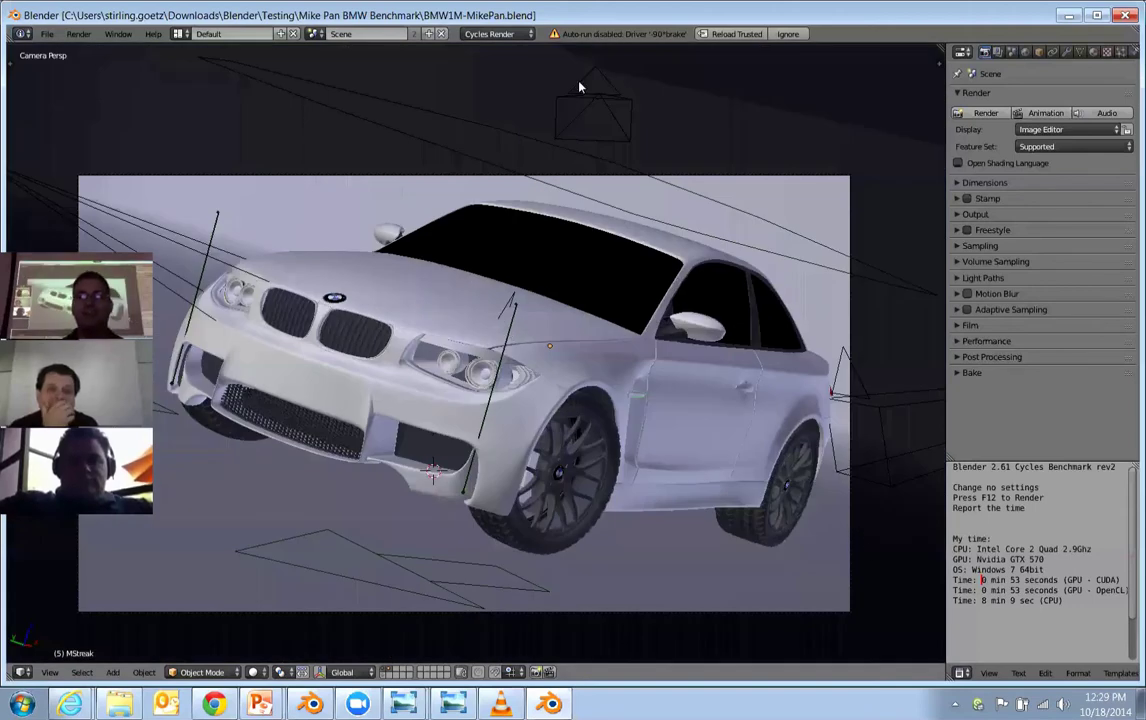
pyautogui.click(958, 185)
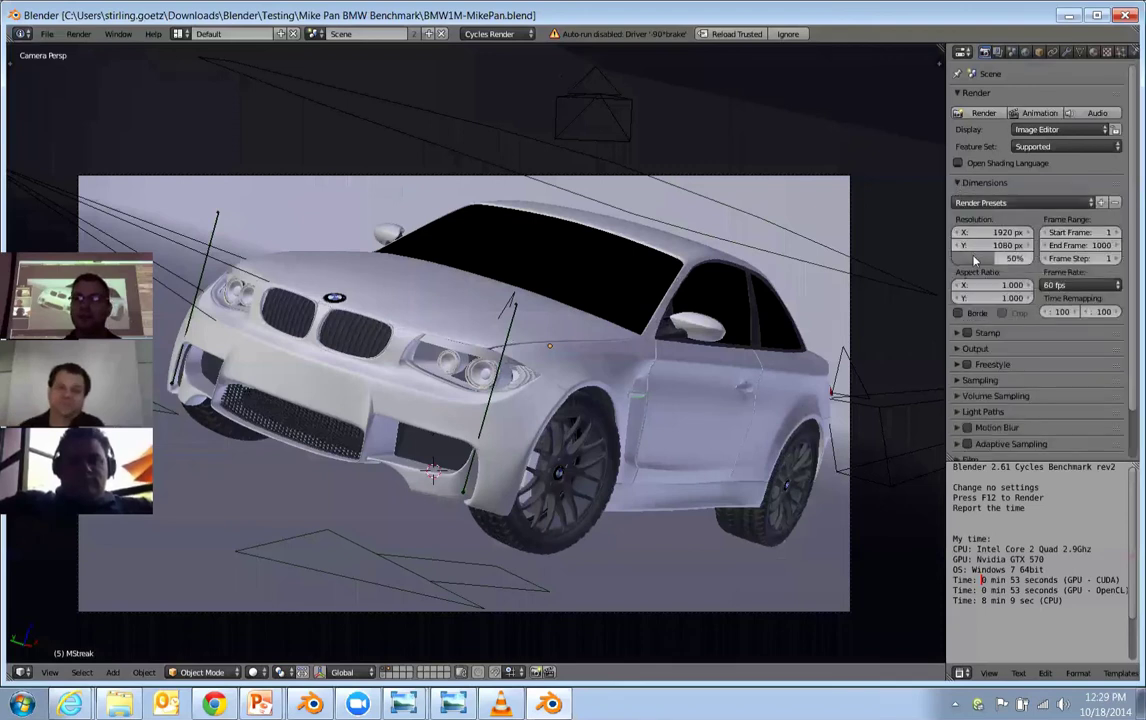
pyautogui.click(957, 381)
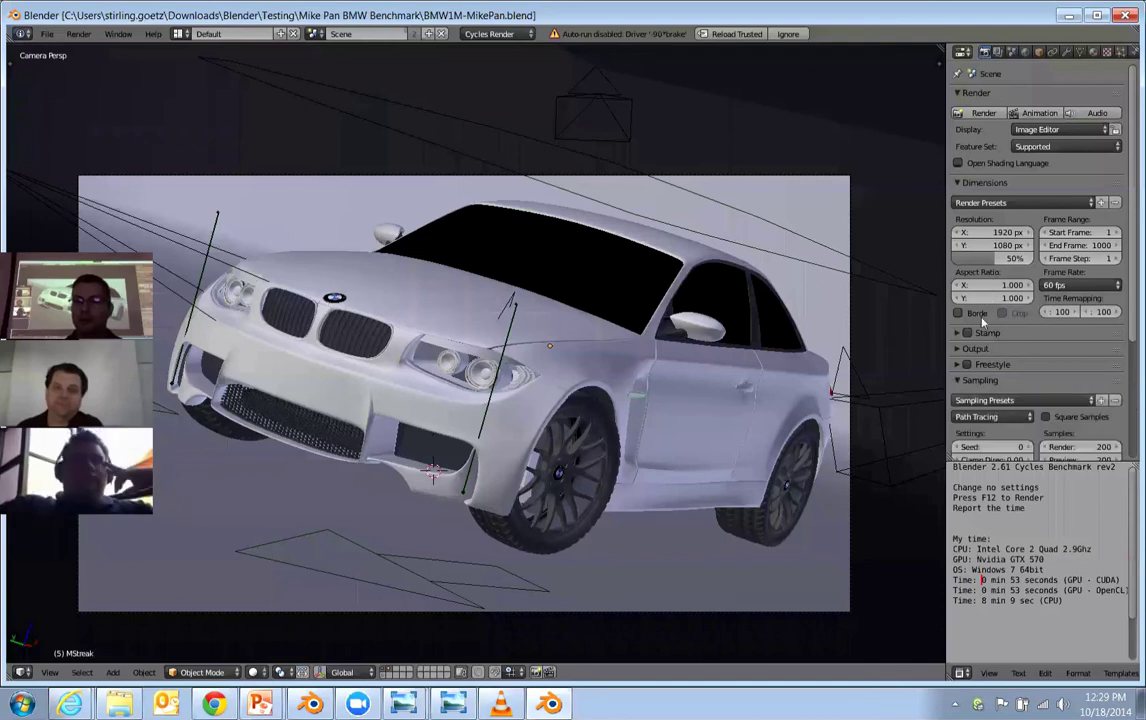
pyautogui.scroll(-3, 975, 316)
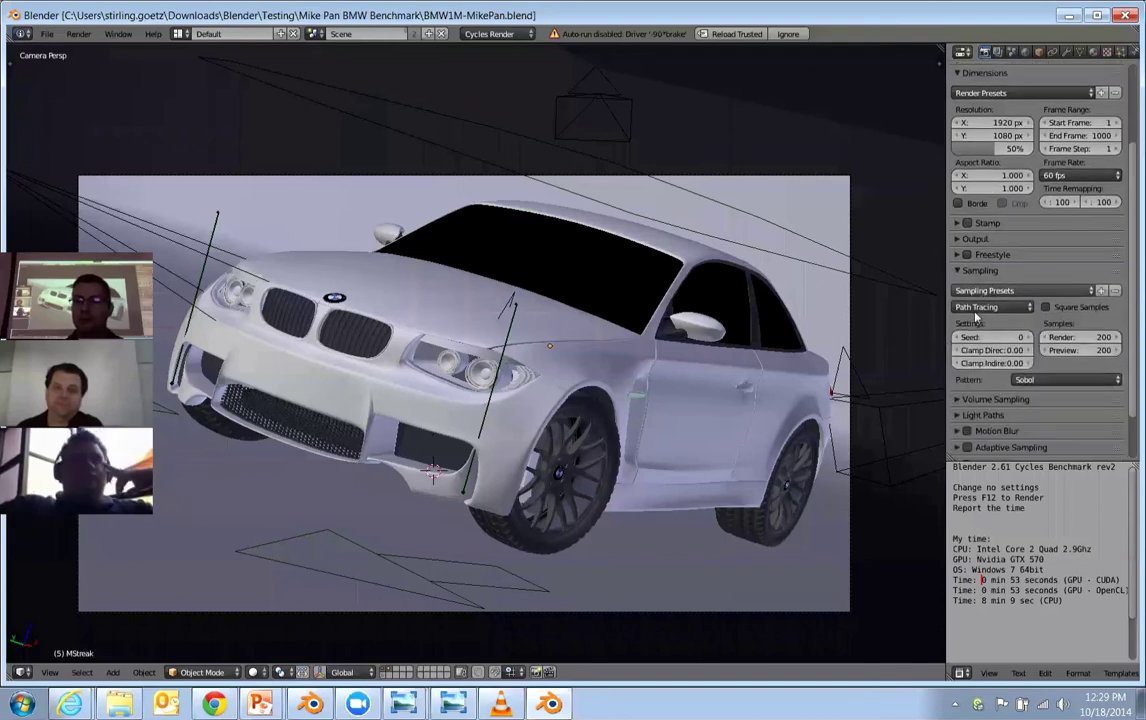
pyautogui.click(1087, 340)
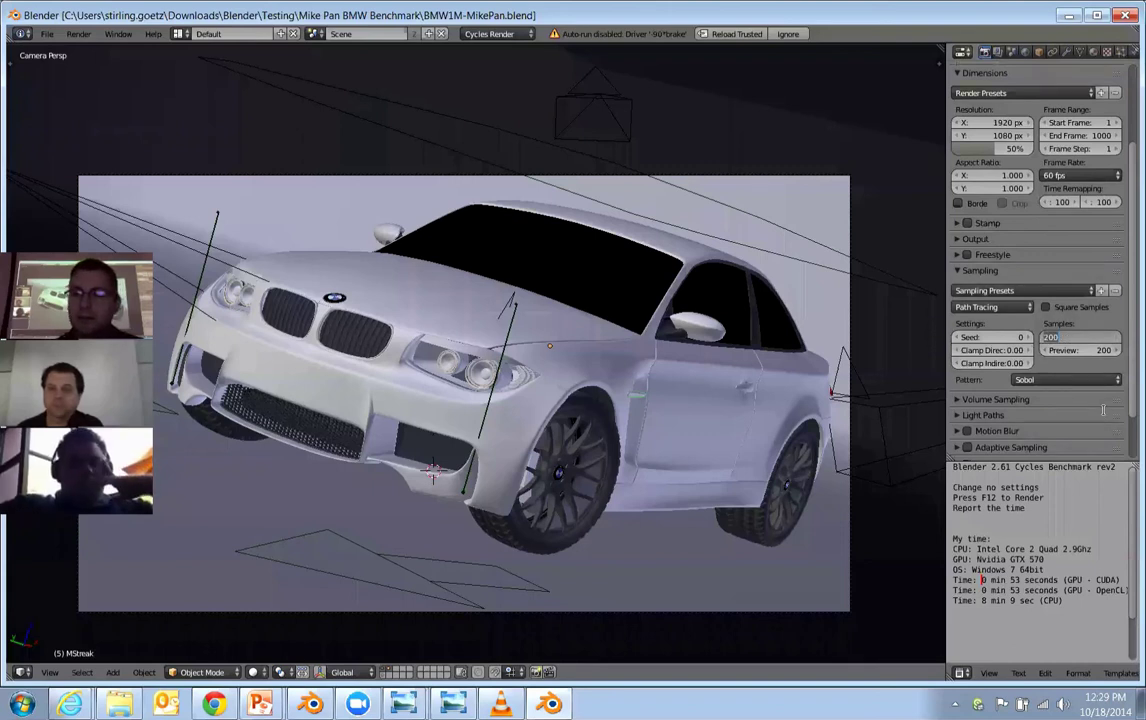
pyautogui.write('10000')
pyautogui.press('Return')
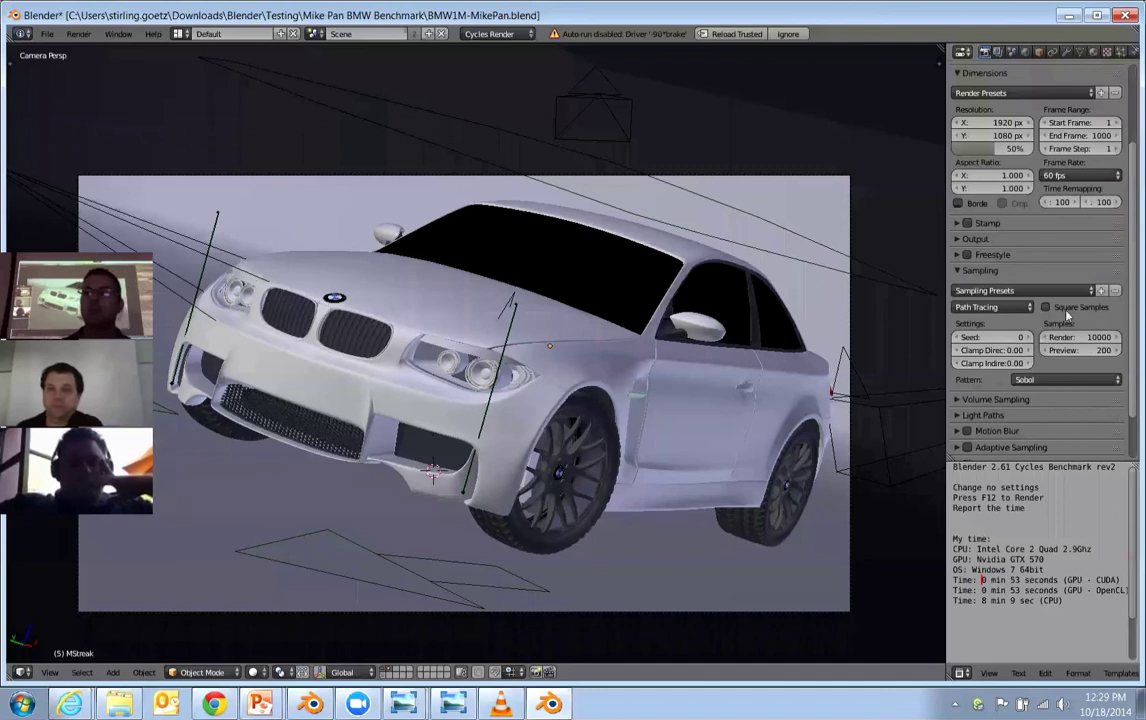
# Expand Adaptive Sampling and switch it on.
pyautogui.scroll(-2, 1045, 390)
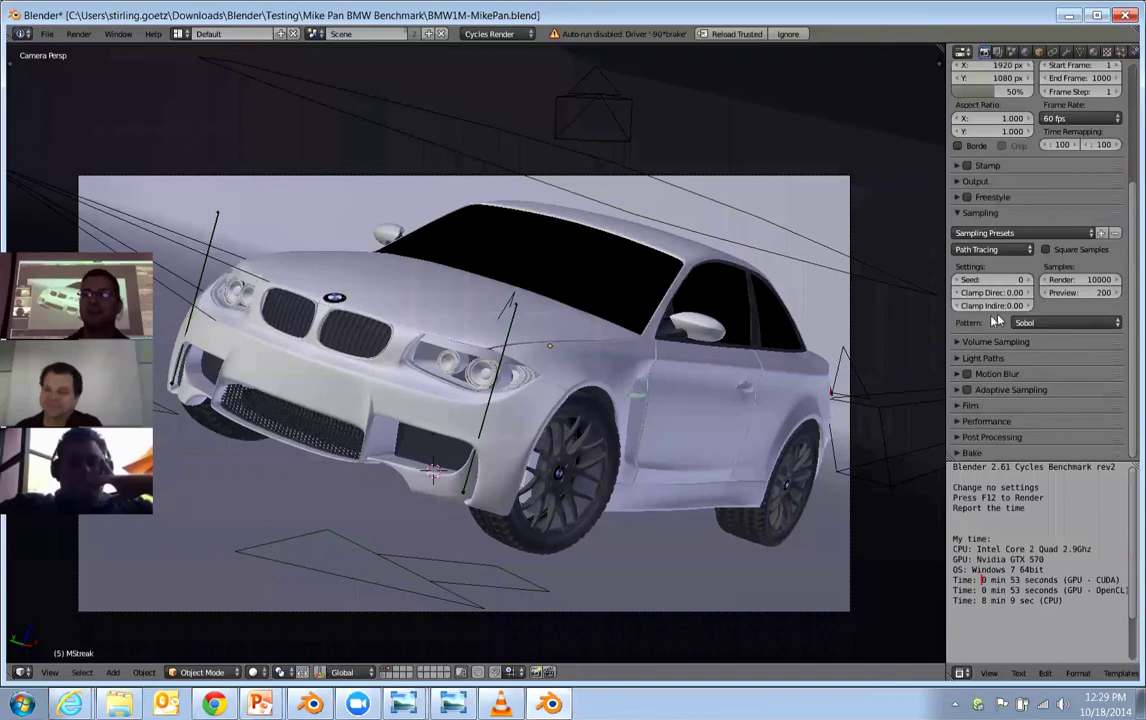
pyautogui.click(996, 391)
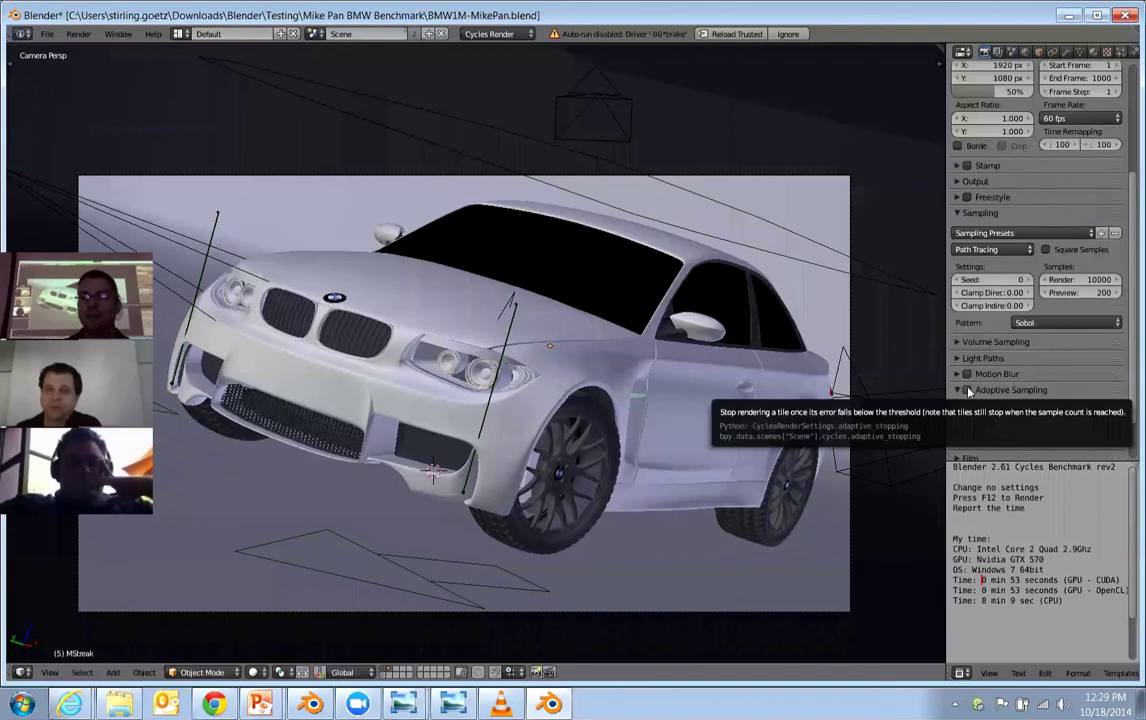
pyautogui.click(966, 391)
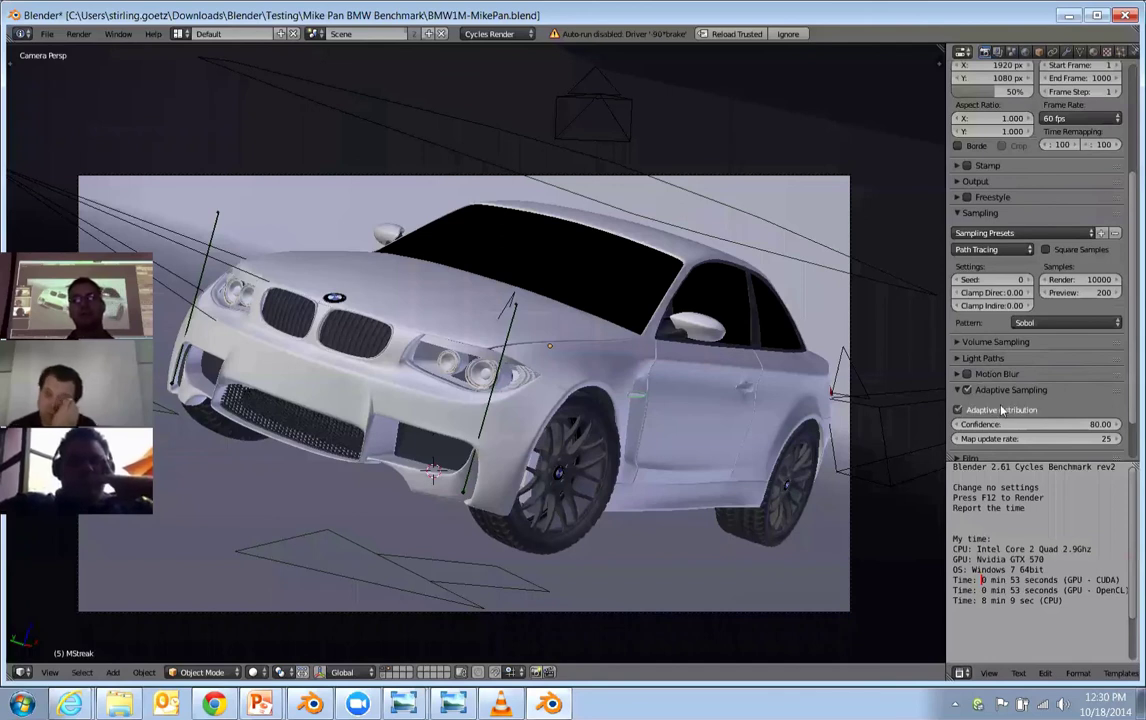
# Tick Adaptive distribution in the Adaptive Sampling panel.
pyautogui.click(997, 411)
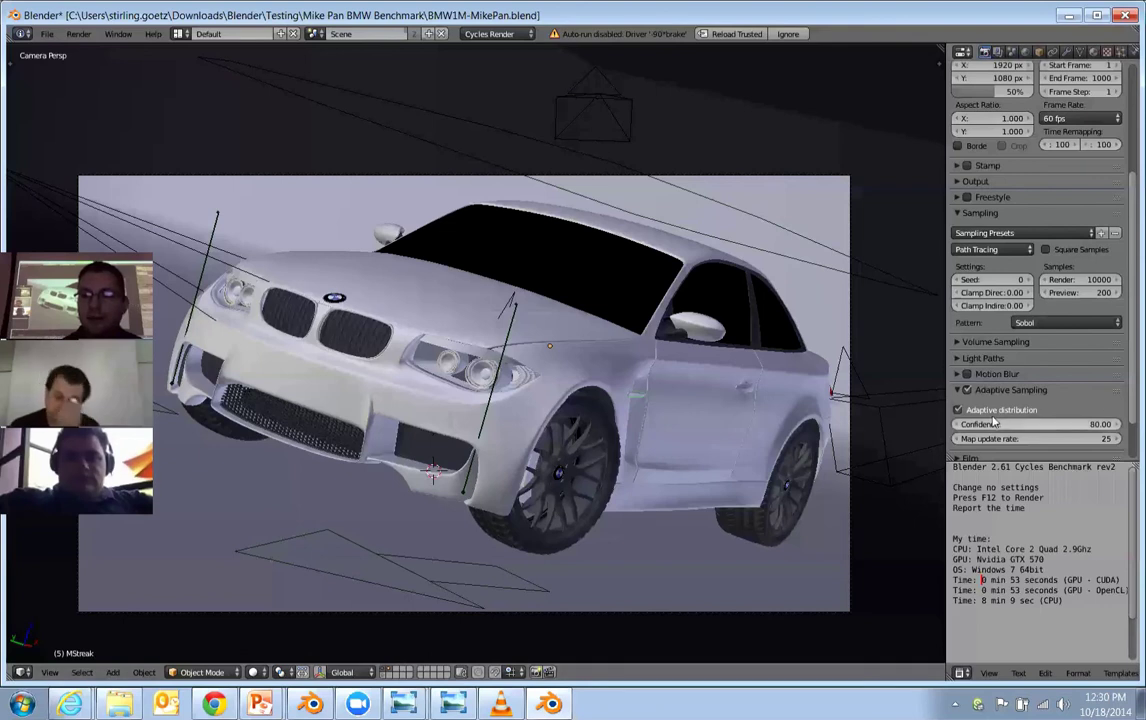
# Untick Adaptive Sampling and set the render samples back to 200.
pyautogui.click(966, 389)
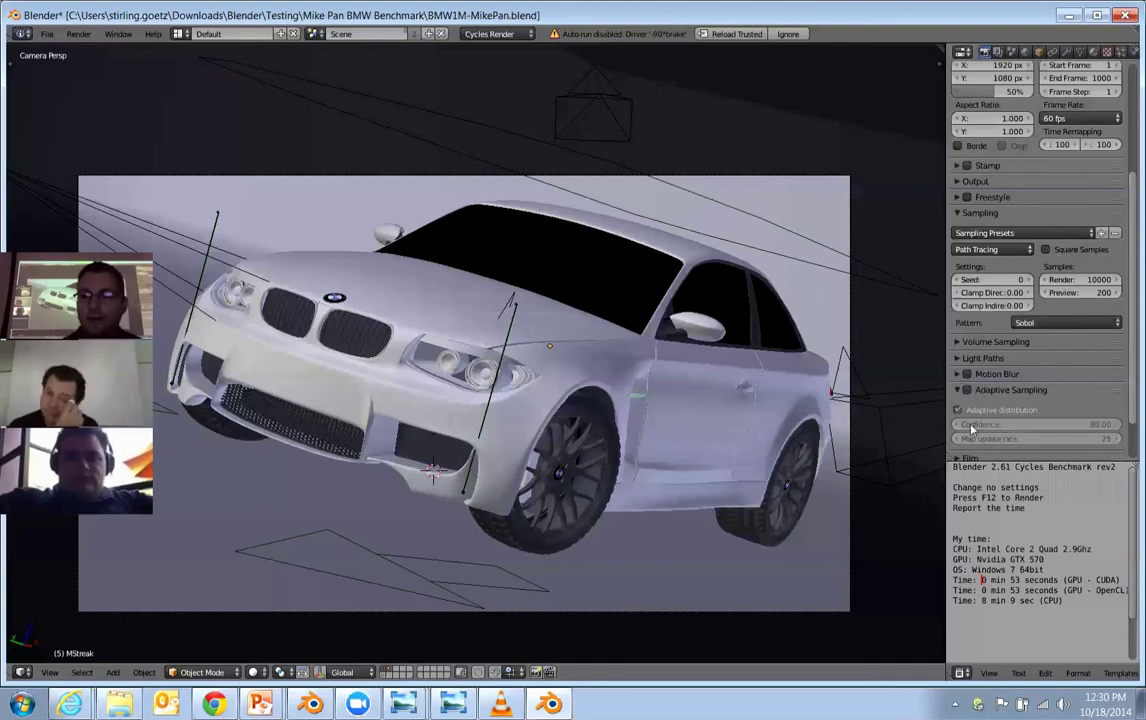
pyautogui.click(1080, 279)
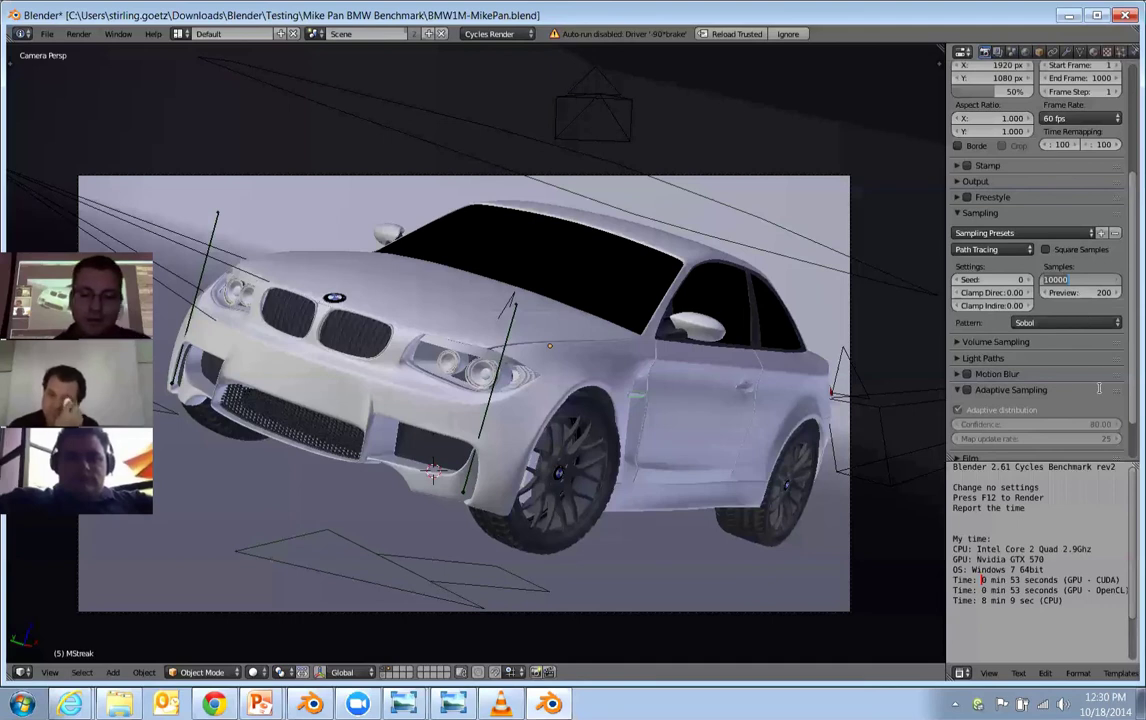
pyautogui.write('200')
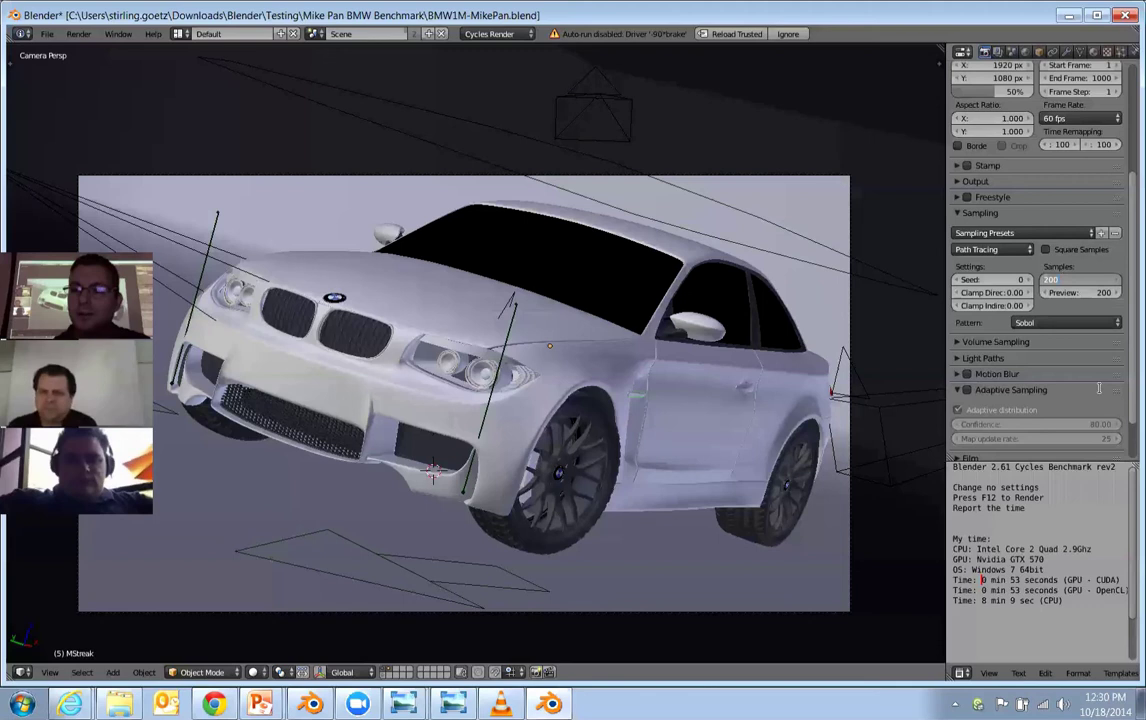
pyautogui.press('Return')
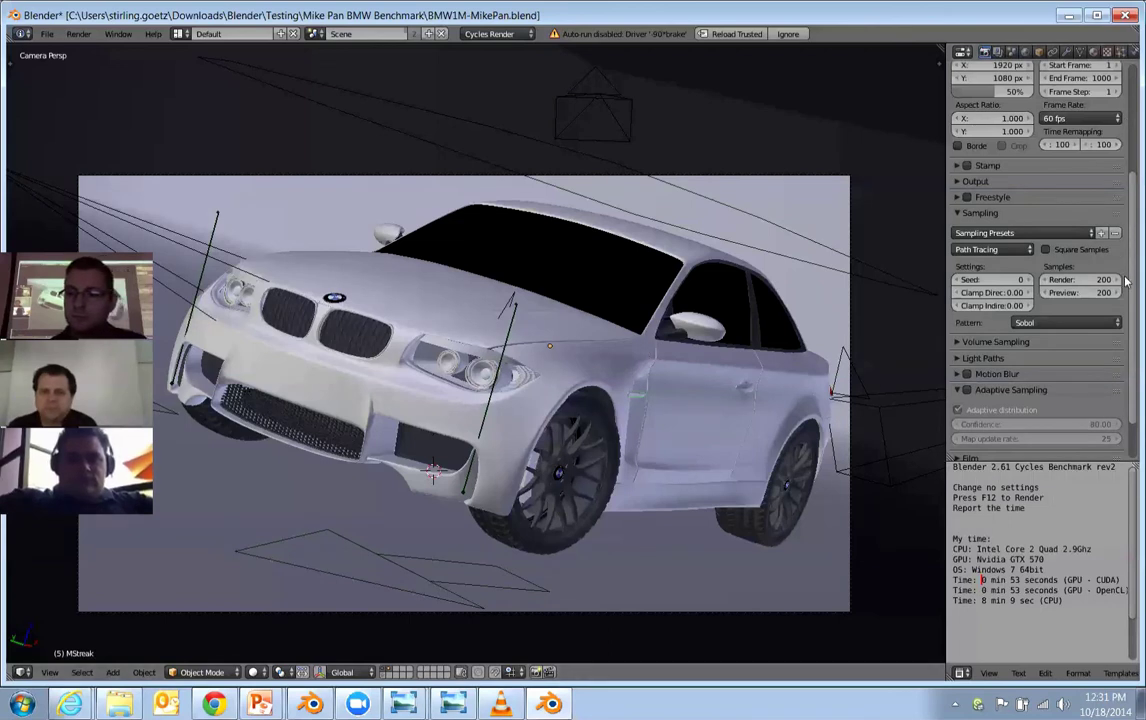
pyautogui.scroll(-3, 1100, 300)
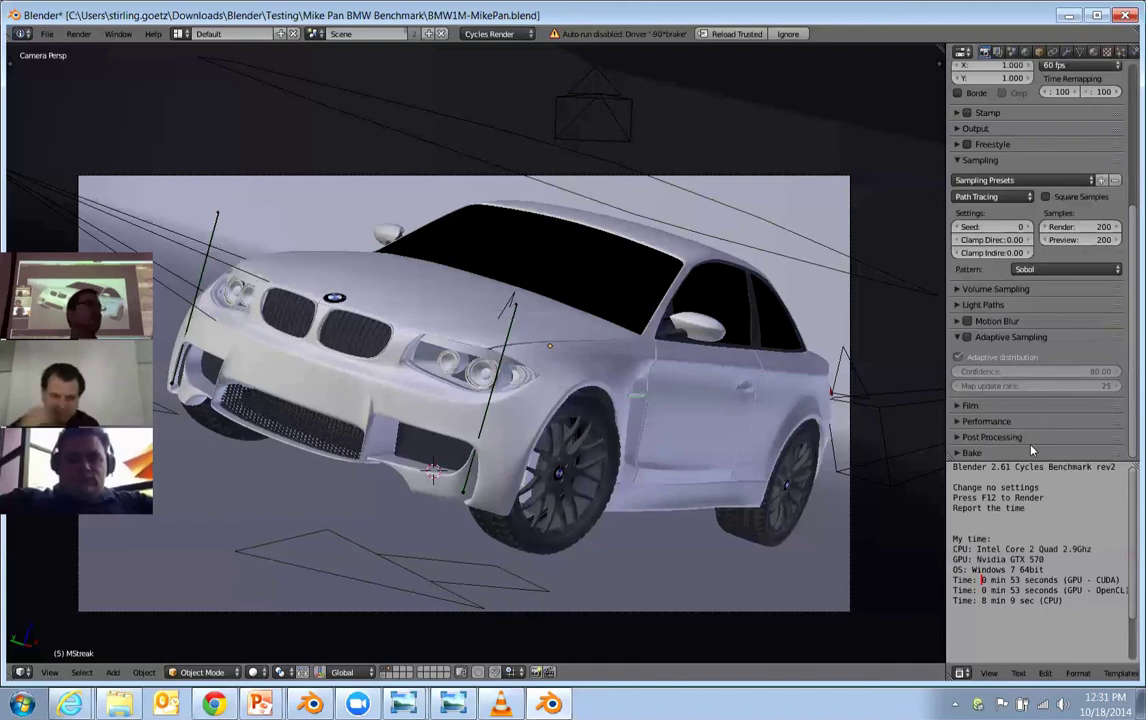
# Enable Progressive Refine in the Performance settings.
pyautogui.click(955, 422)
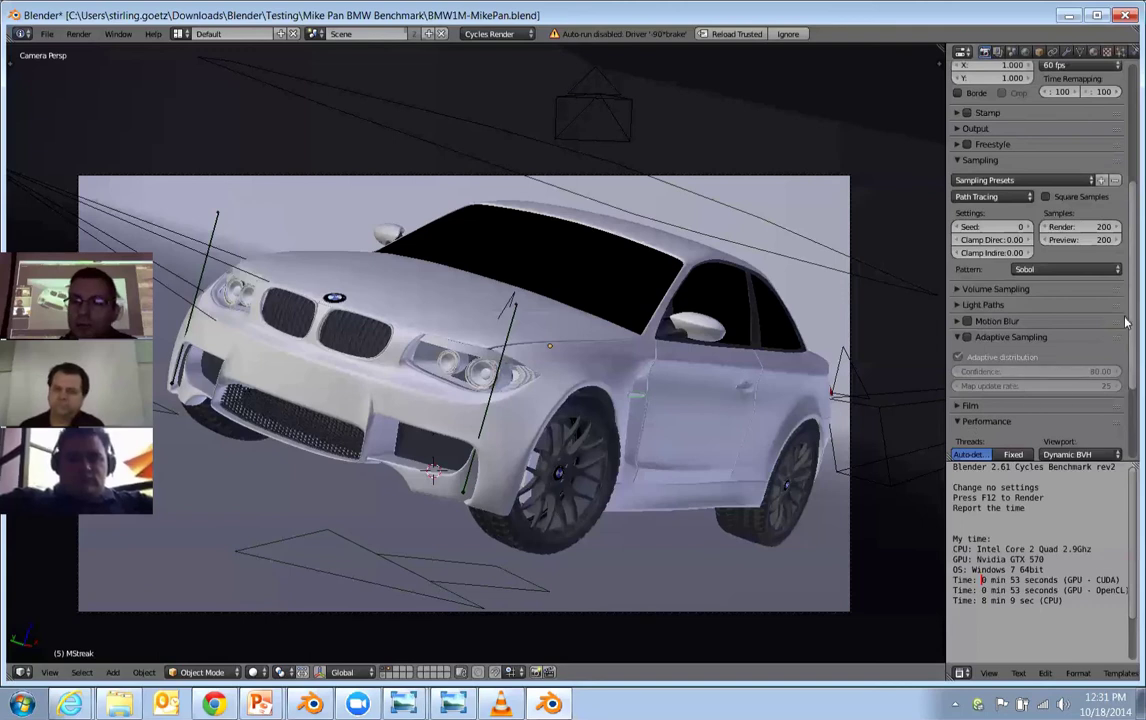
pyautogui.scroll(-5, 1028, 420)
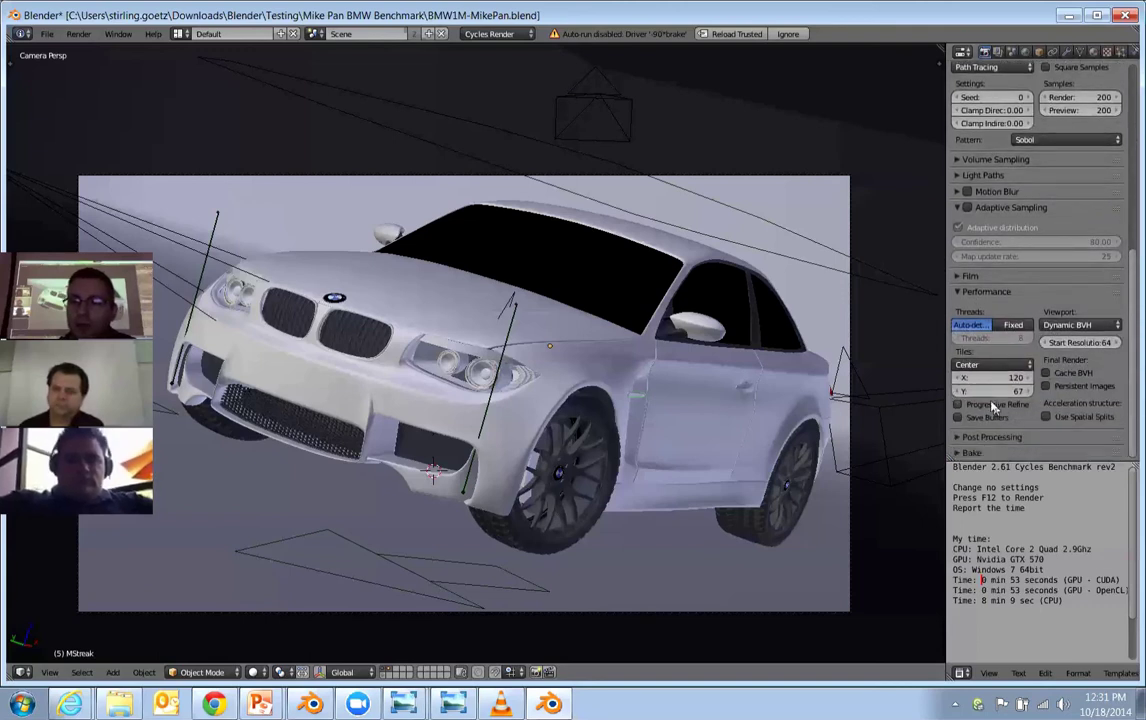
pyautogui.click(993, 407)
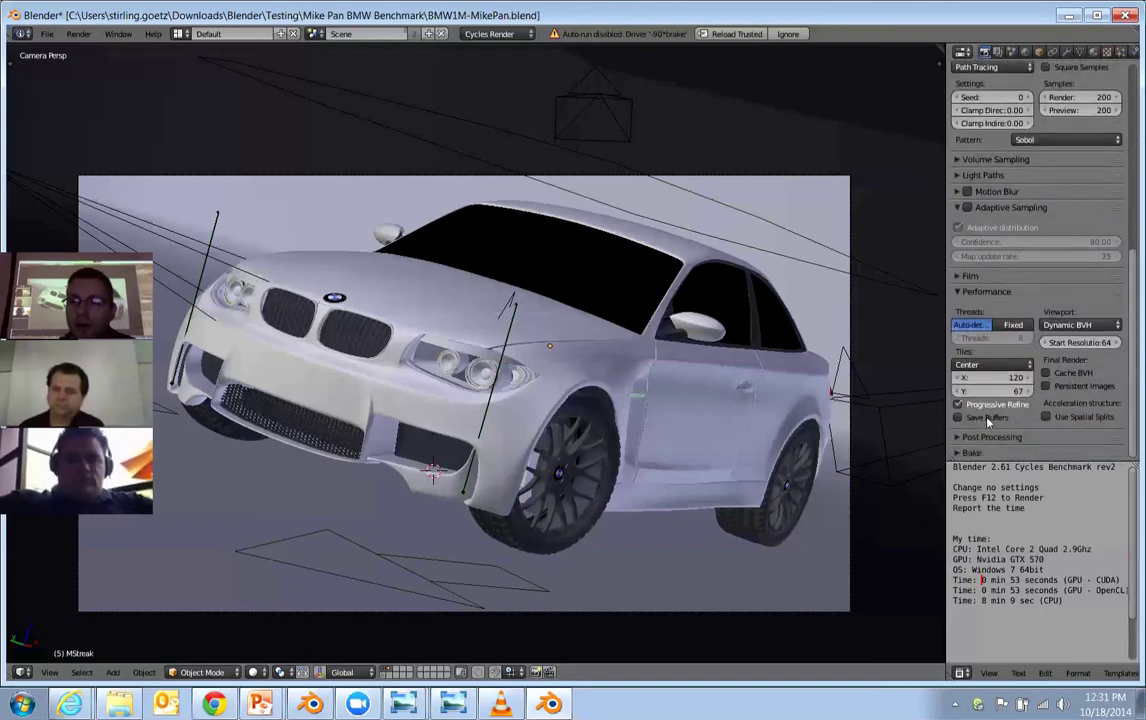
# Select the car and render the current frame with F12.
pyautogui.rightClick(549, 340)
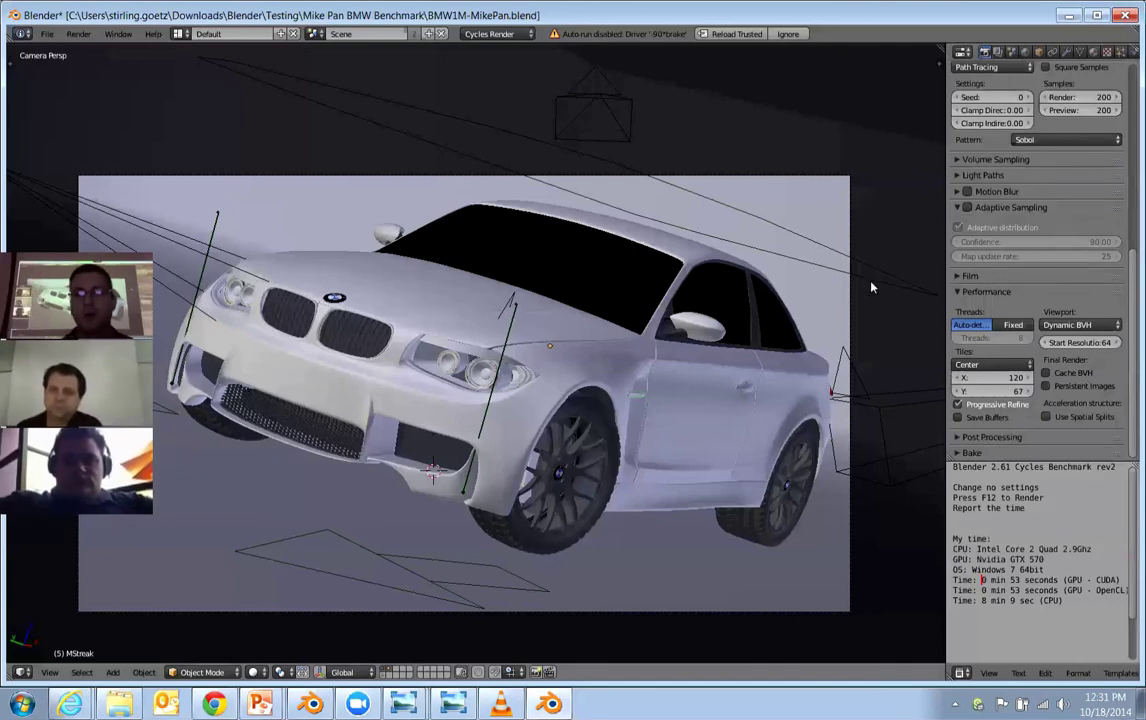
pyautogui.scroll(3, 831, 294)
pyautogui.scroll(-3, 818, 295)
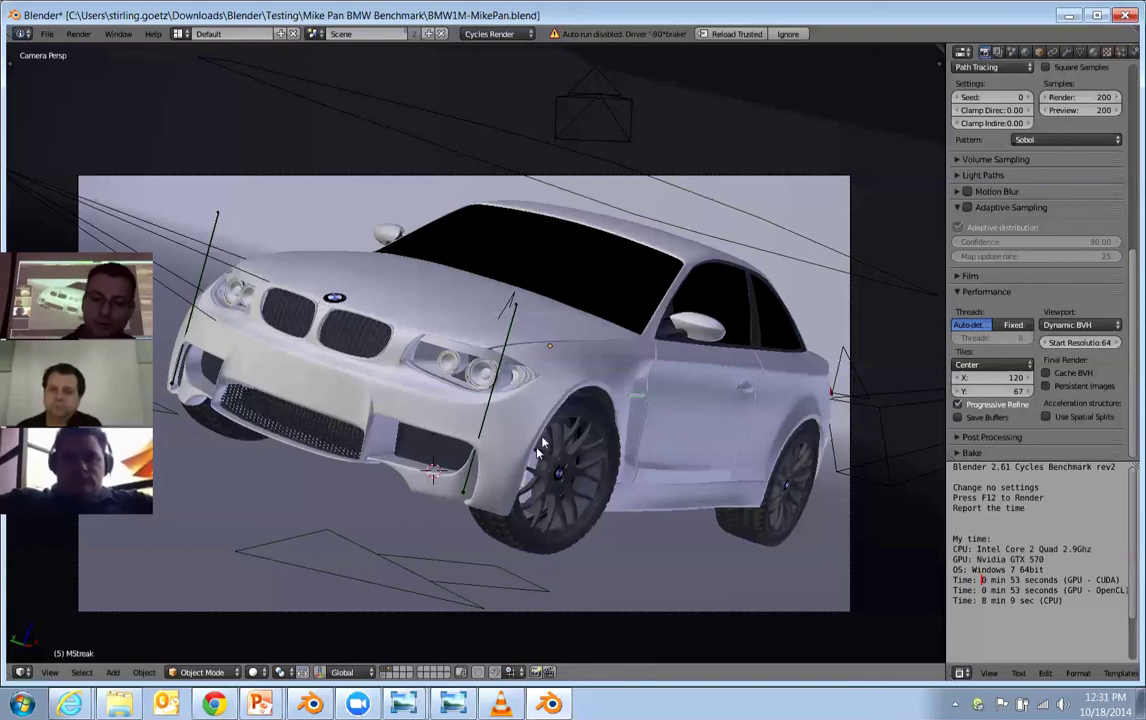
pyautogui.press('F12')
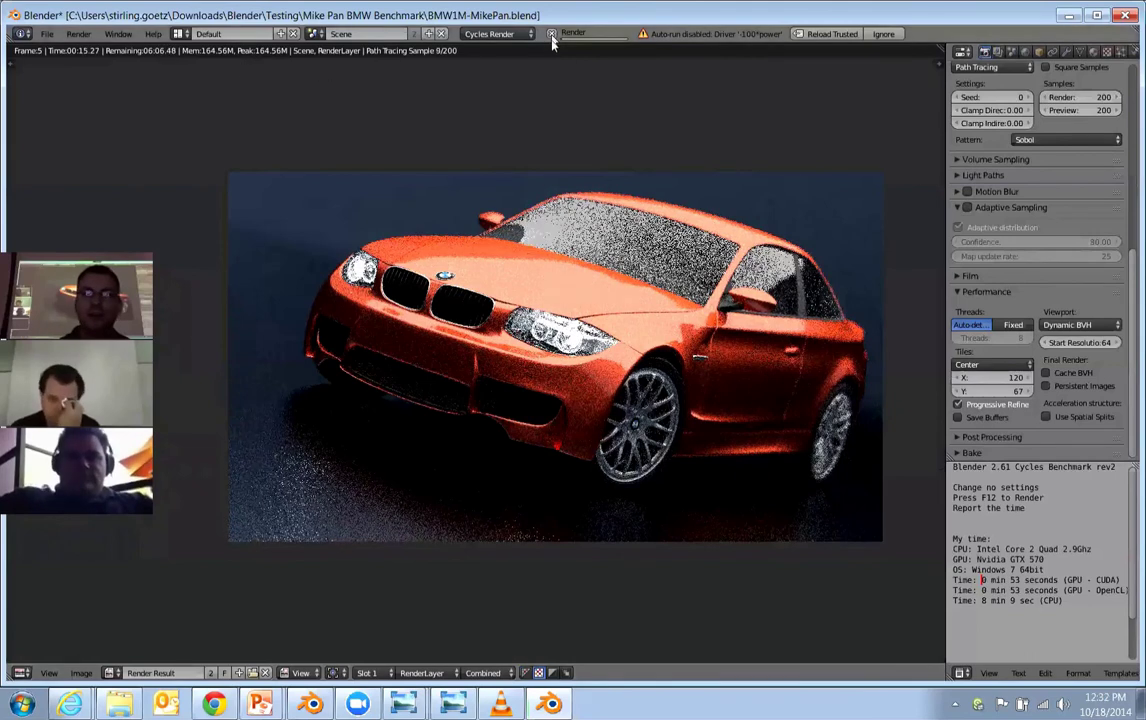
# Tick Adaptive Sampling again and restart the F12 render of the car.
pyautogui.scroll(2, 1000, 280)
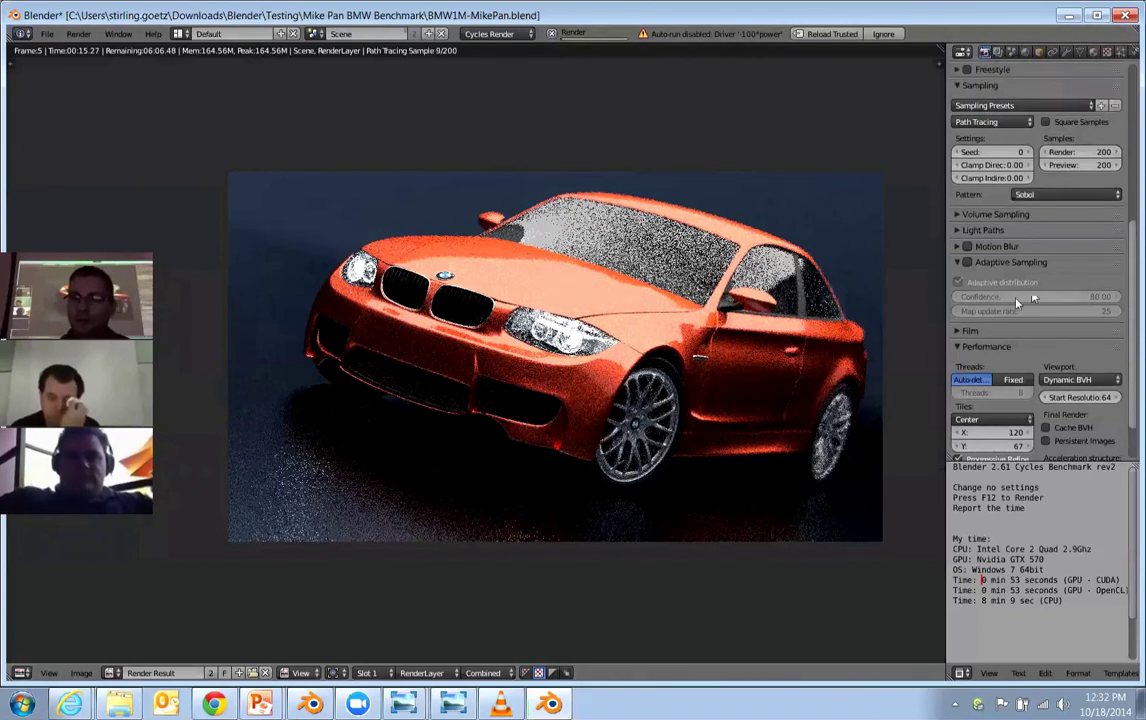
pyautogui.click(967, 262)
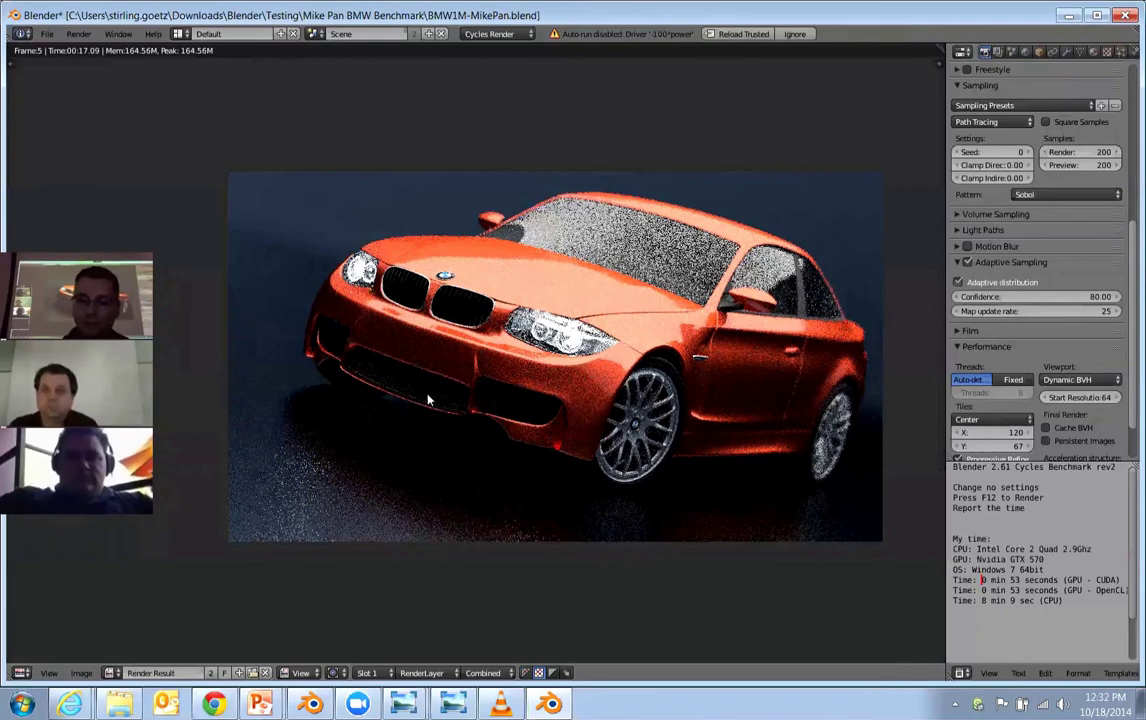
pyautogui.press('F12')
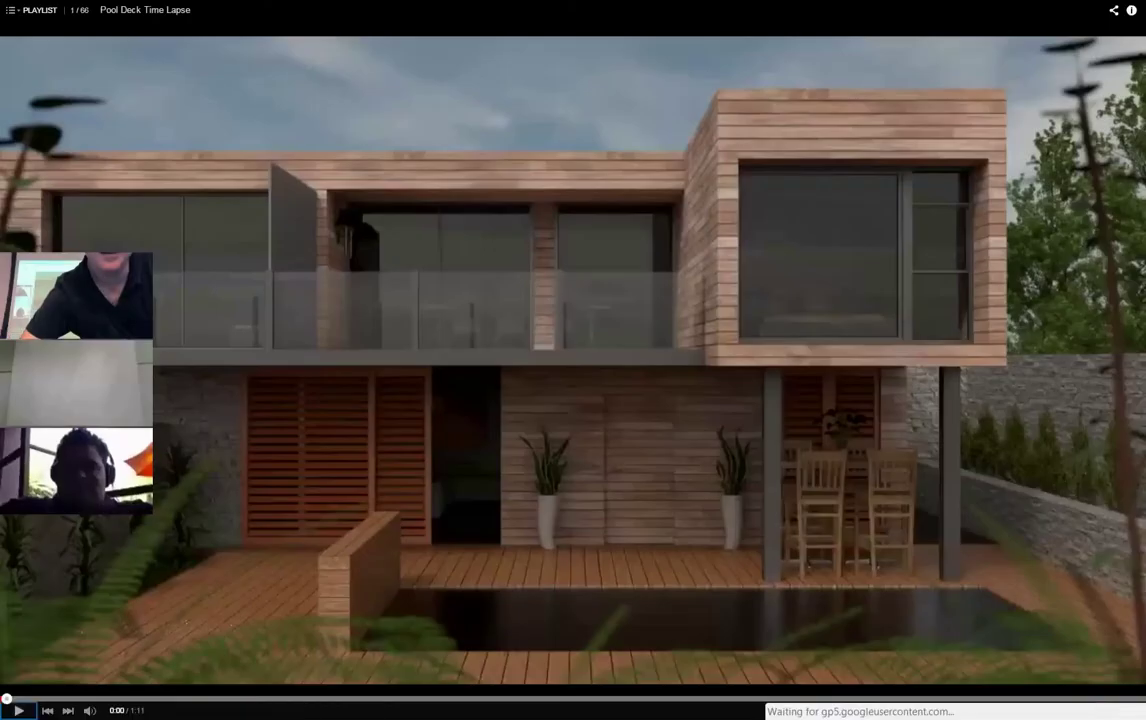
# Play the Pool Deck Time Lapse video.
pyautogui.click(706, 408)
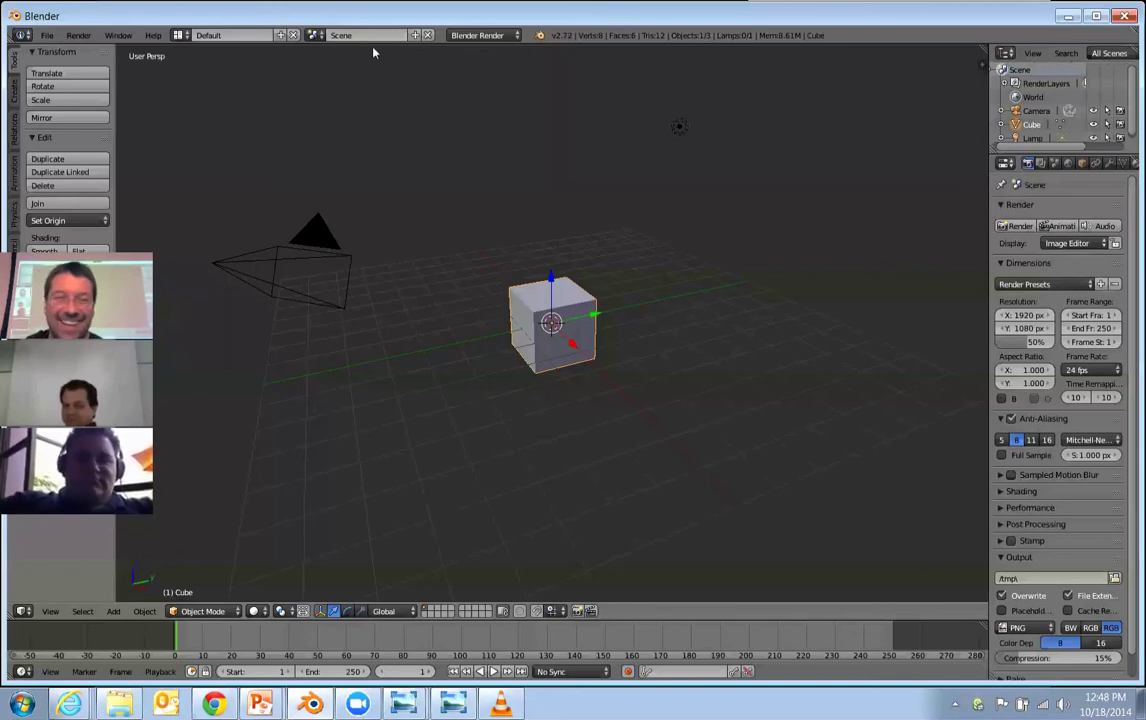
# Replace the default cube with a UV Sphere scaled about three times larger.
pyautogui.click(46, 36)
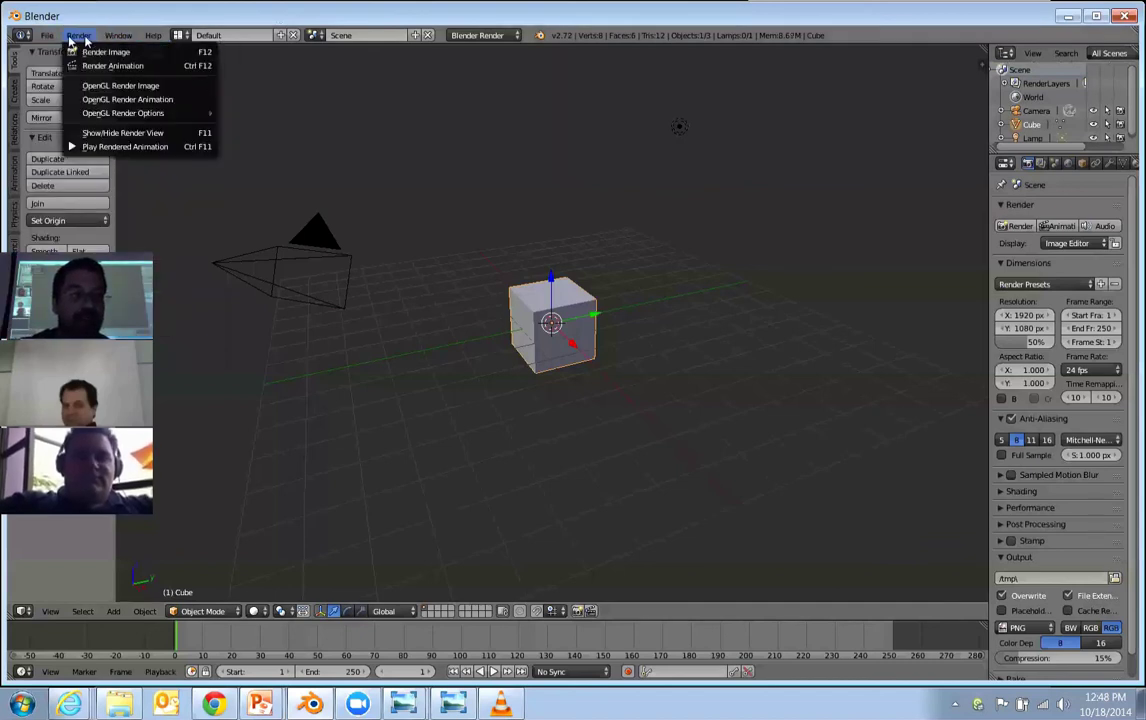
pyautogui.press('x')
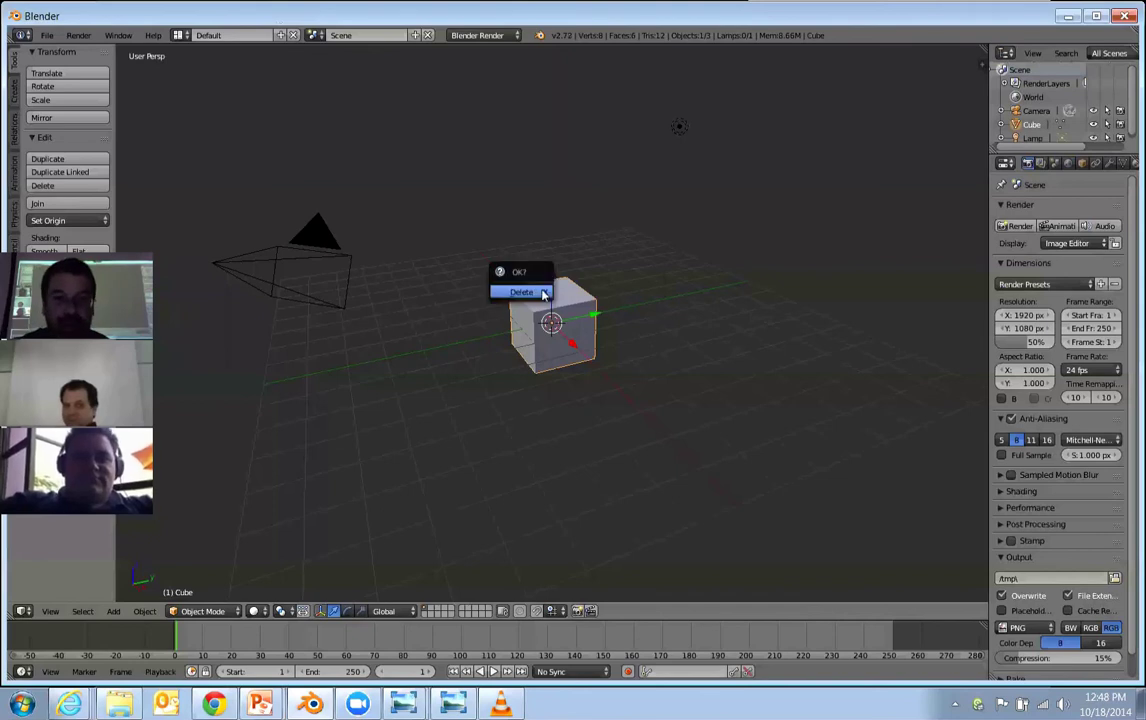
pyautogui.click(541, 292)
pyautogui.hotkey('shift', 'a')
pyautogui.moveTo(505, 291)
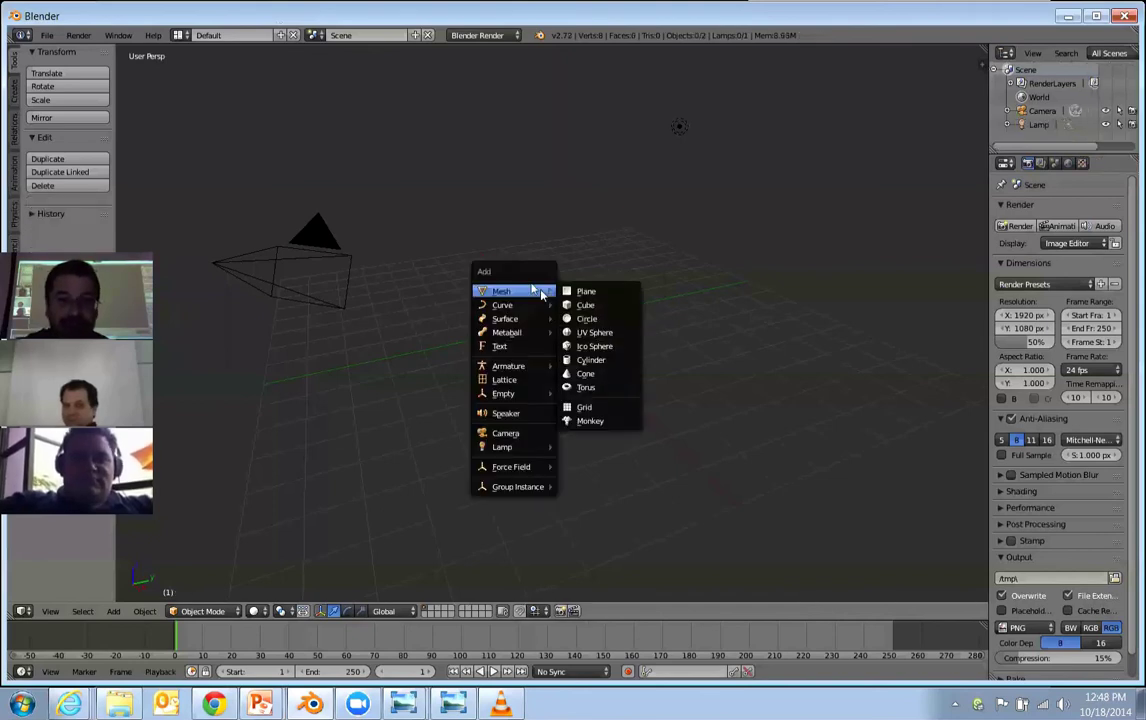
pyautogui.click(597, 331)
pyautogui.scroll(2, 525, 305)
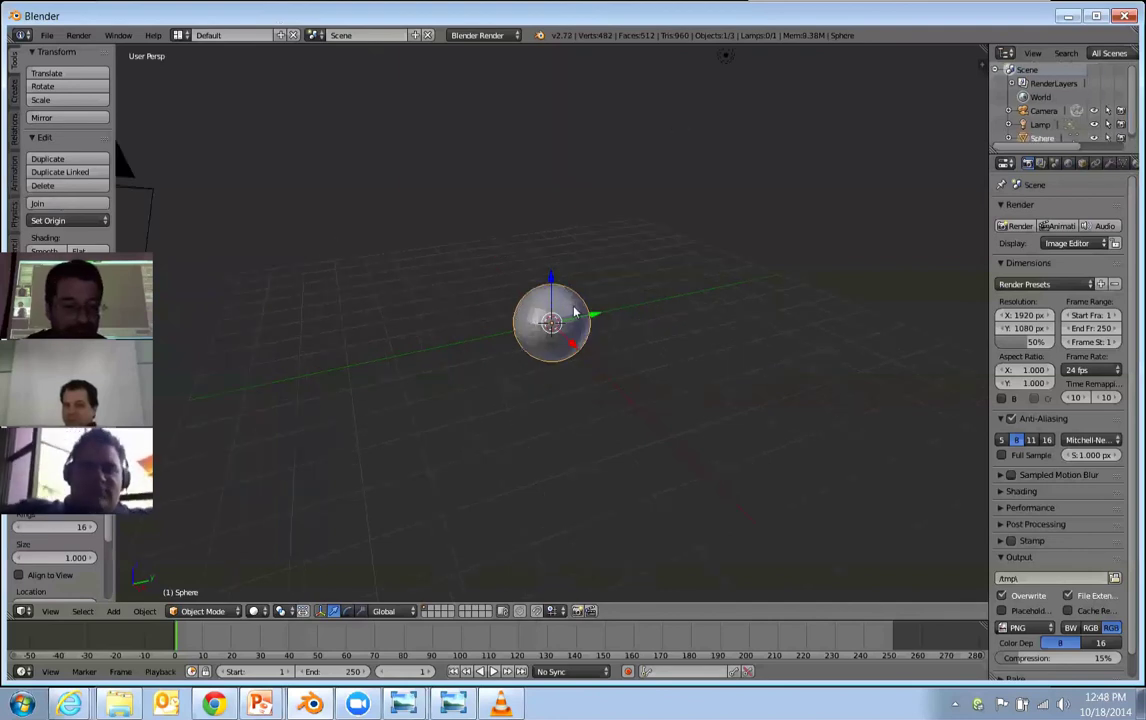
pyautogui.press('s')
pyautogui.click(573, 302)
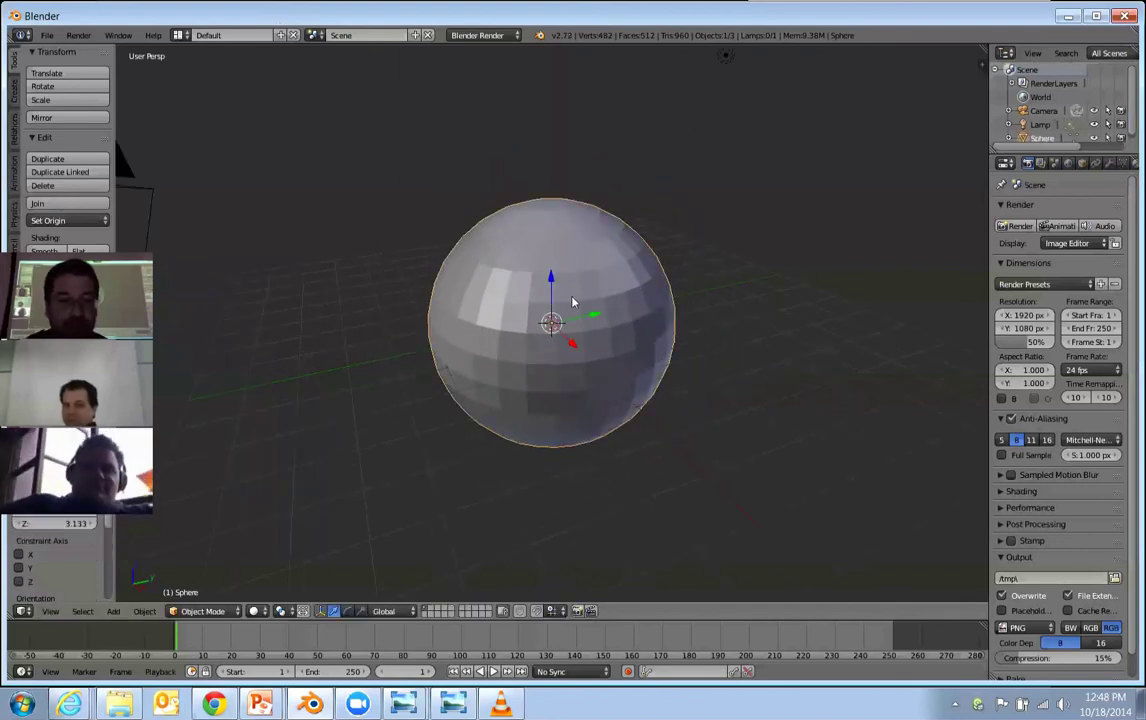
# In Edit Mode, mark the edge rings near the top and bottom as seams.
pyautogui.press('Tab')
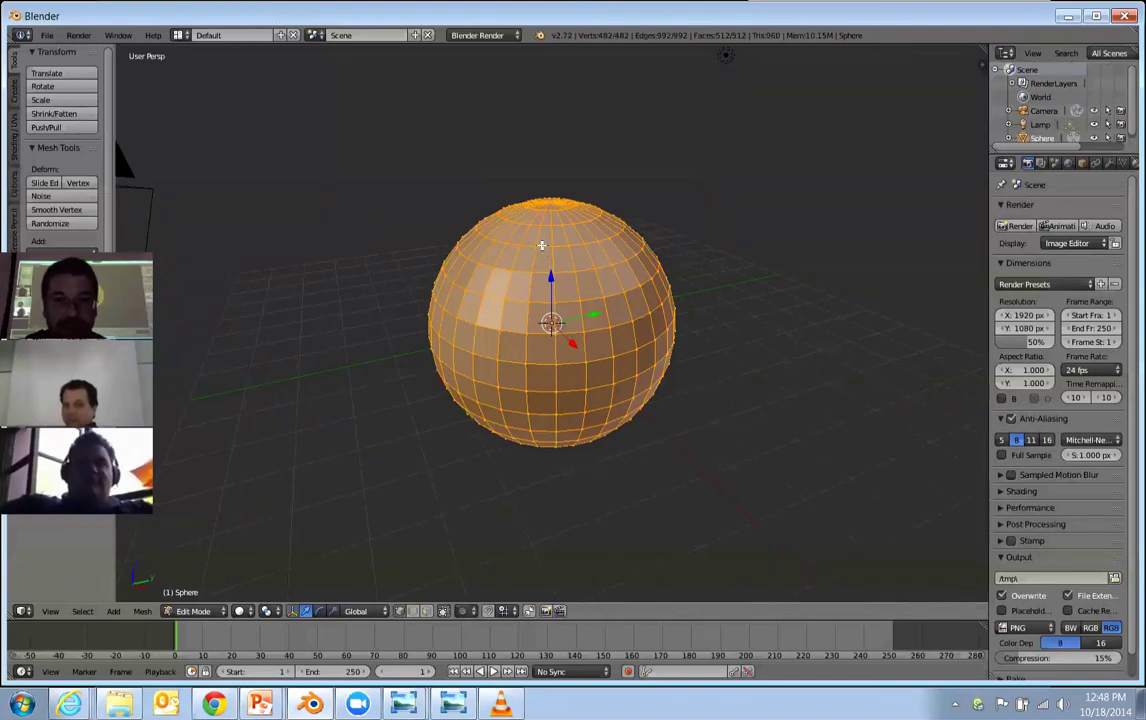
pyautogui.keyDown('alt'); pyautogui.click(542, 245); pyautogui.keyUp('alt')
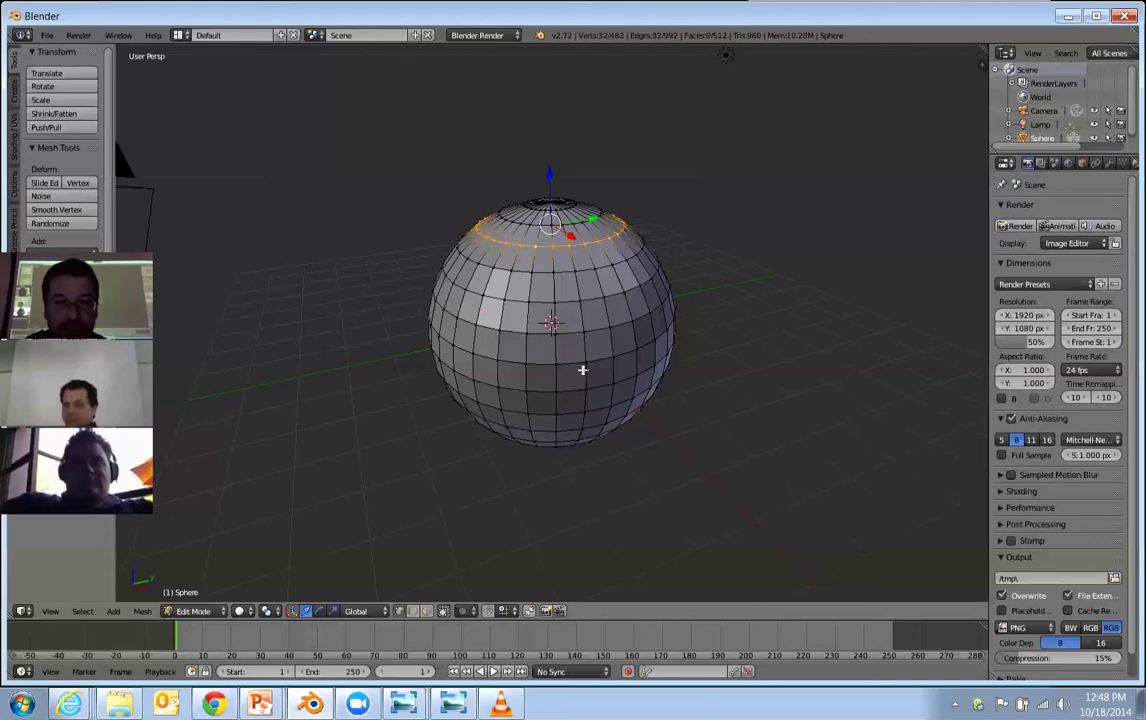
pyautogui.moveTo(582, 370); pyautogui.dragTo(590, 402, button='middle')
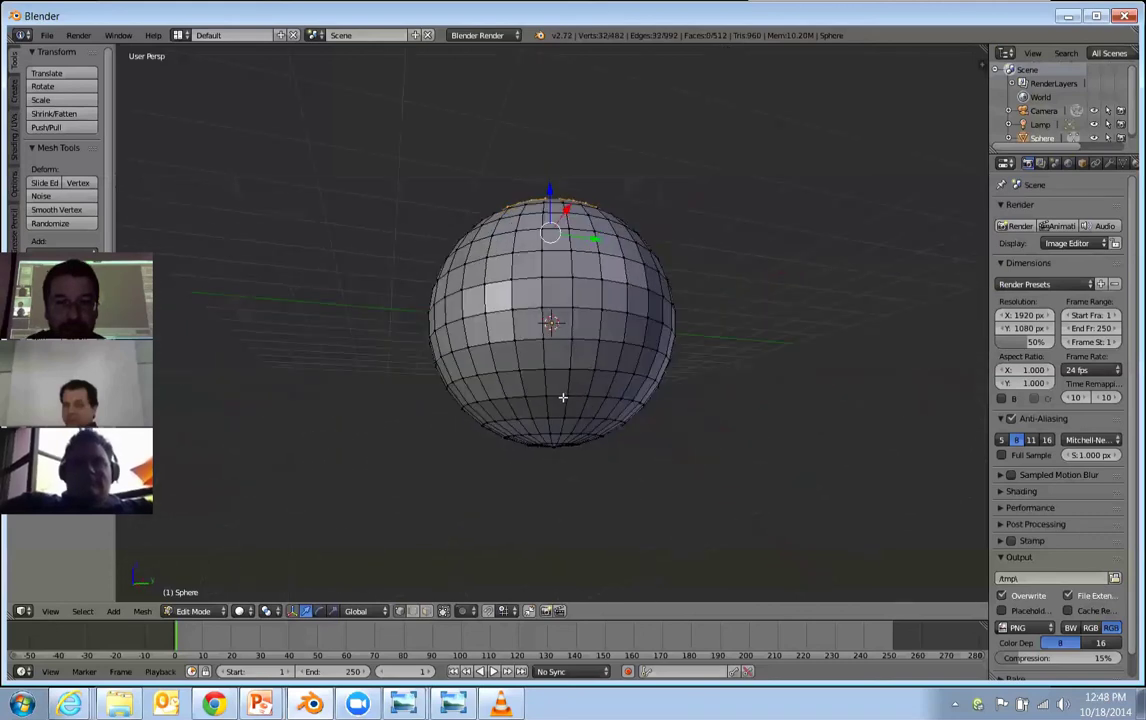
pyautogui.keyDown('alt'); pyautogui.keyDown('shift'); pyautogui.click(562, 396); pyautogui.keyUp('shift'); pyautogui.keyUp('alt')
pyautogui.hotkey('ctrl', 'e')
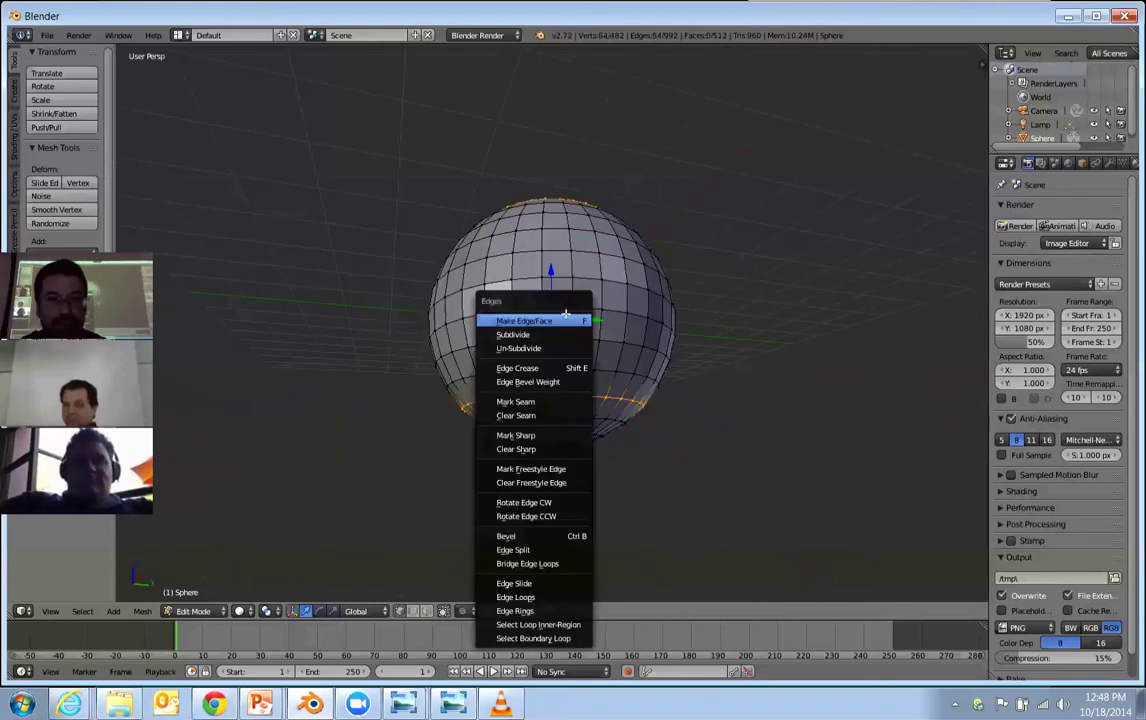
pyautogui.click(546, 401)
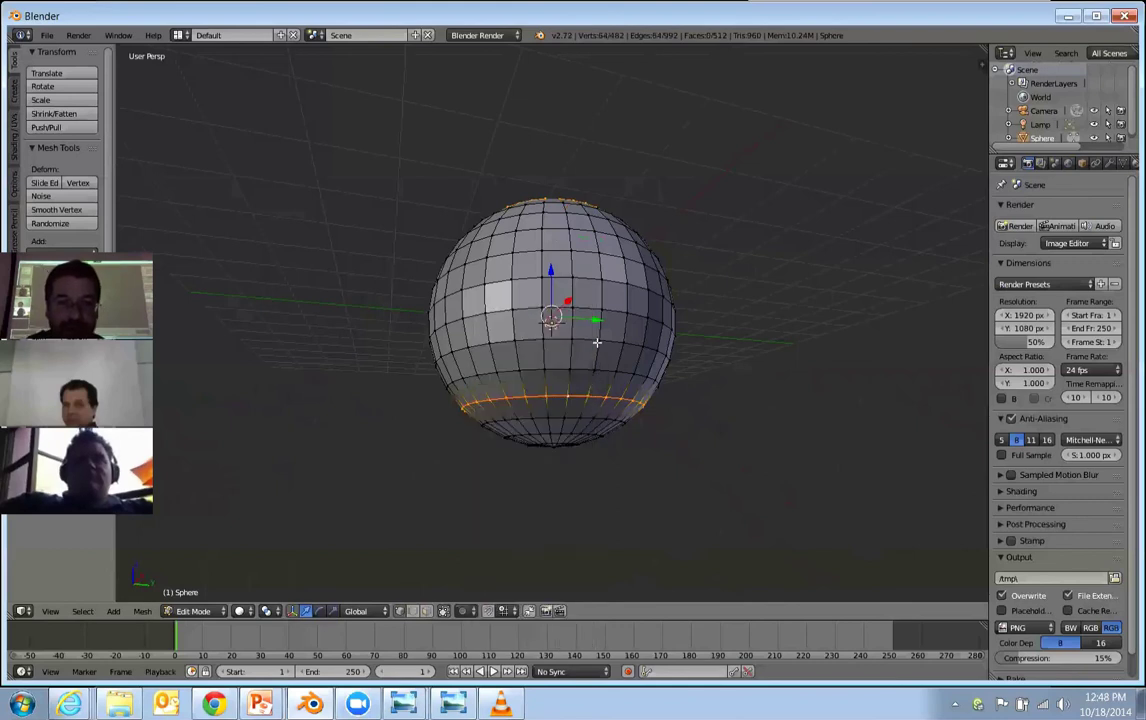
# Mark a vertical line of edges joining the bottom and top rings as a seam.
pyautogui.rightClick(566, 396)
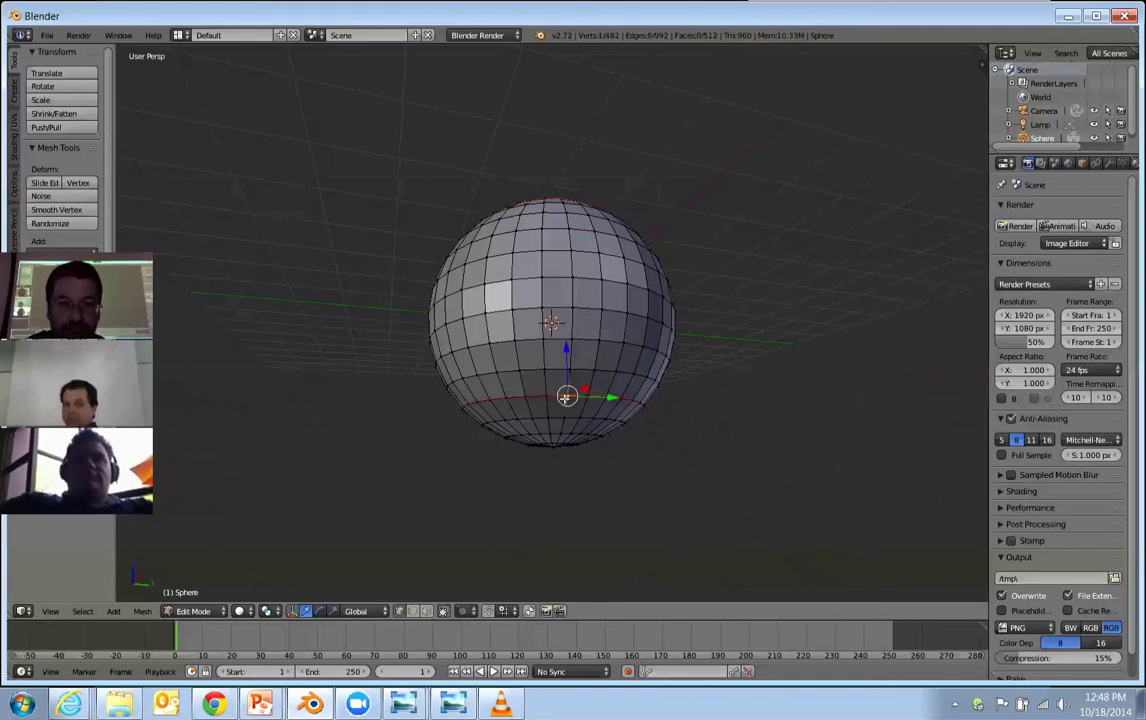
pyautogui.rightClick(566, 370)
pyautogui.rightClick(568, 332)
pyautogui.rightClick(568, 310)
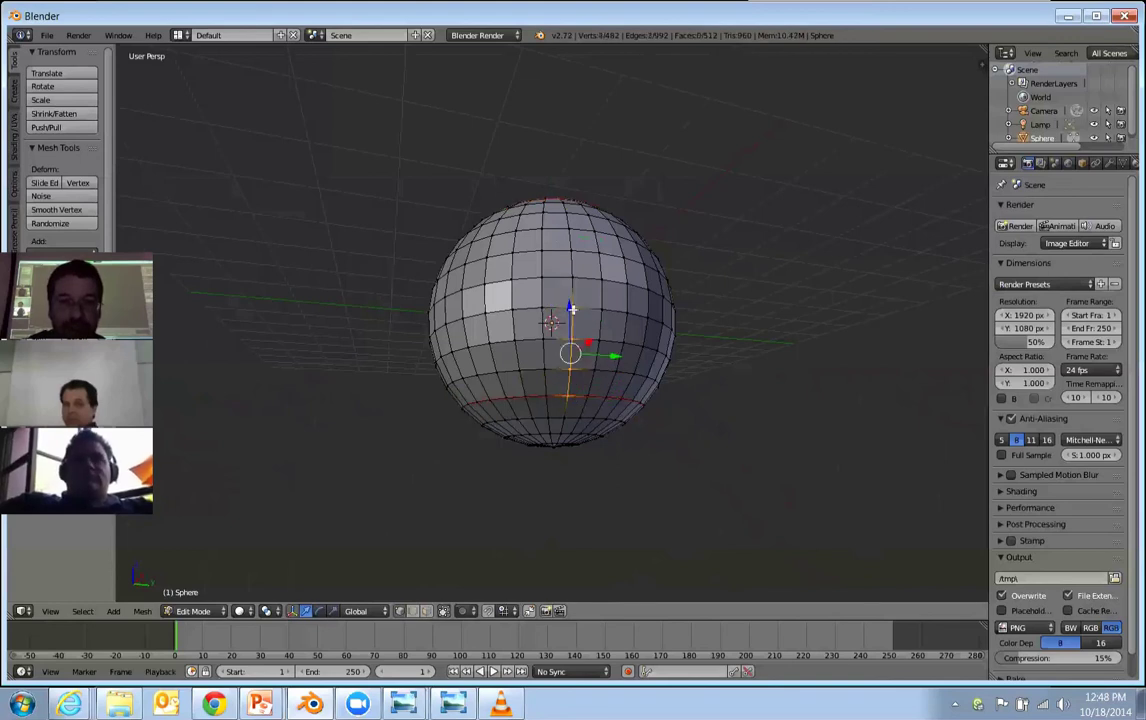
pyautogui.rightClick(568, 285)
pyautogui.keyDown('shift'); pyautogui.rightClick(570, 247); pyautogui.keyUp('shift')
pyautogui.keyDown('shift'); pyautogui.rightClick(583, 238); pyautogui.keyUp('shift')
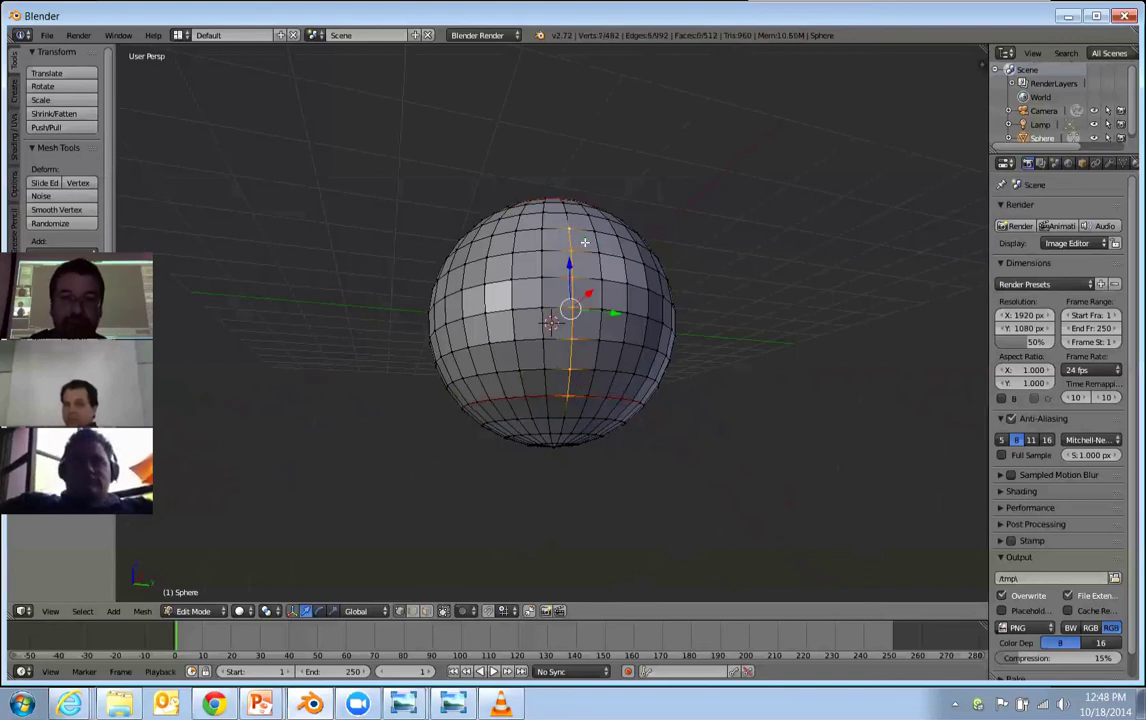
pyautogui.moveTo(583, 238); pyautogui.dragTo(594, 305, button='middle')
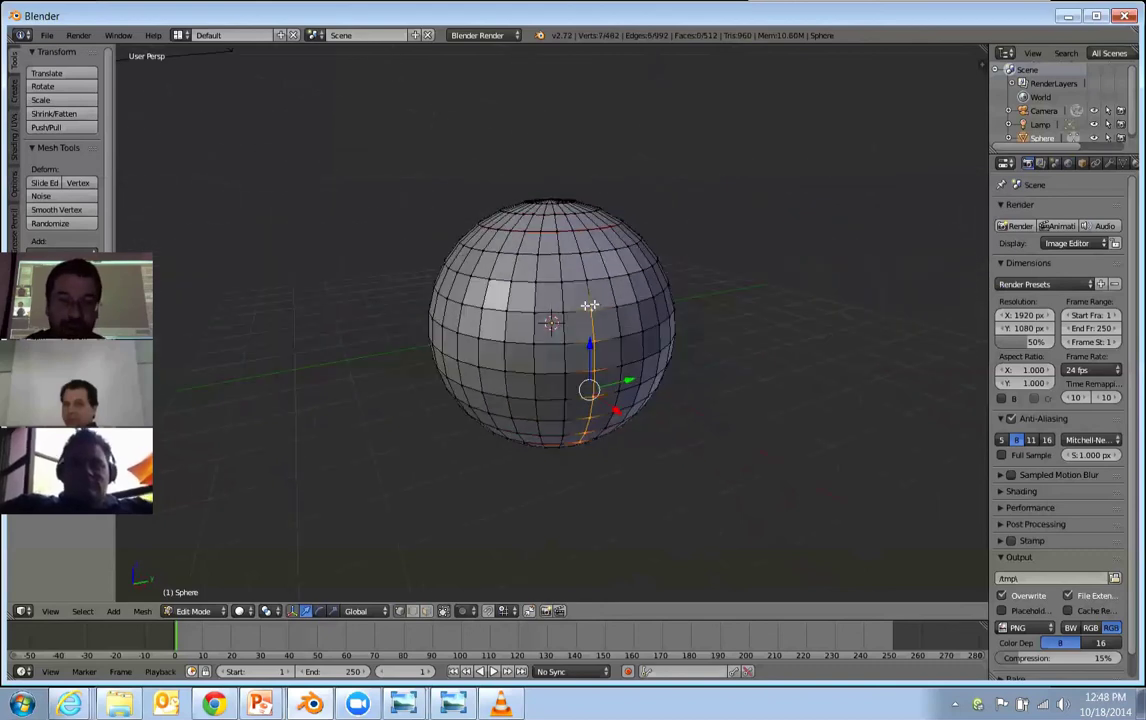
pyautogui.keyDown('shift'); pyautogui.rightClick(585, 284); pyautogui.keyUp('shift')
pyautogui.keyDown('shift'); pyautogui.rightClick(576, 254); pyautogui.keyUp('shift')
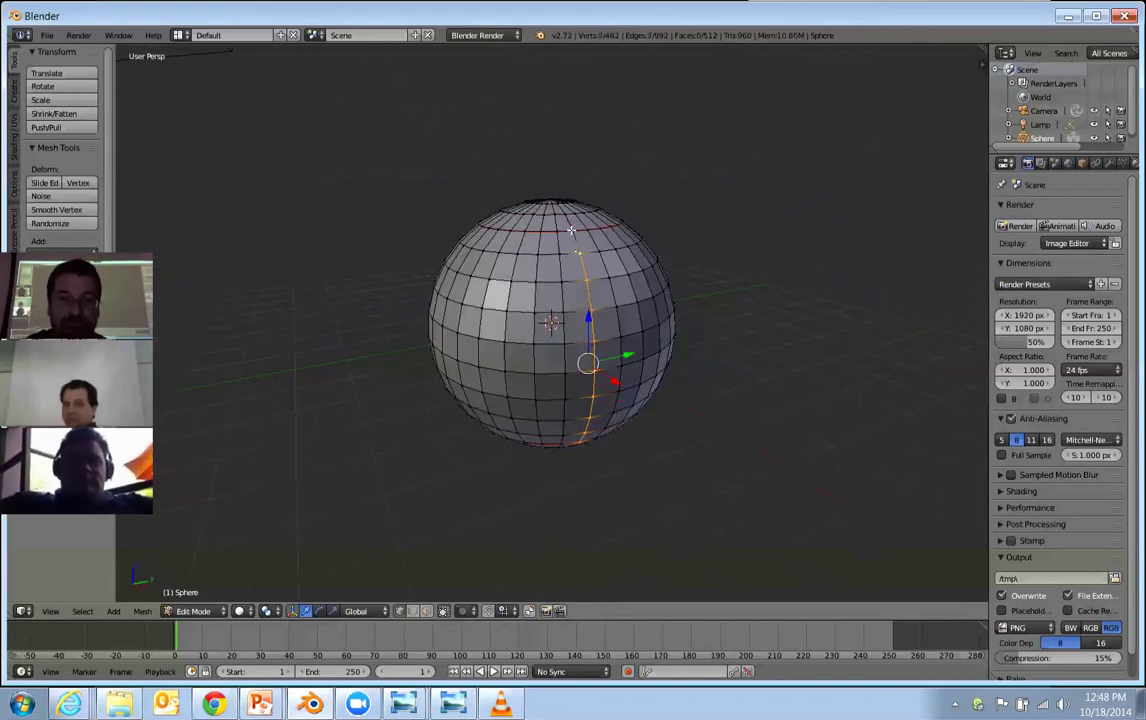
pyautogui.keyDown('shift'); pyautogui.rightClick(571, 230); pyautogui.keyUp('shift')
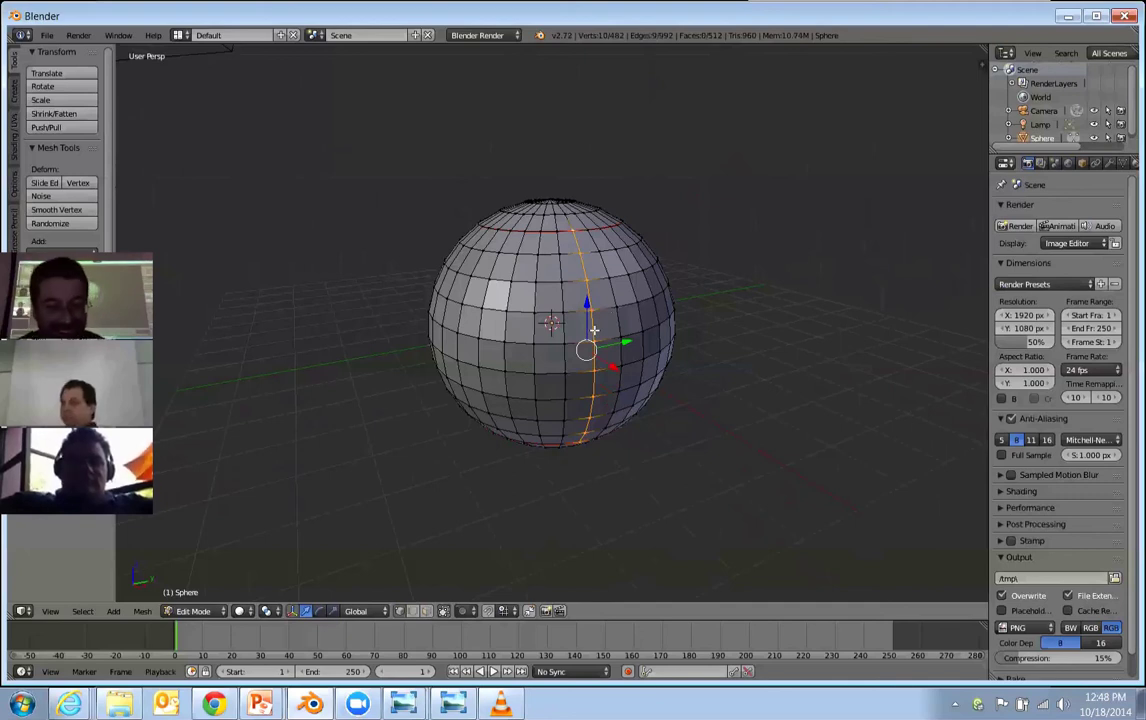
pyautogui.hotkey('ctrl', 'e')
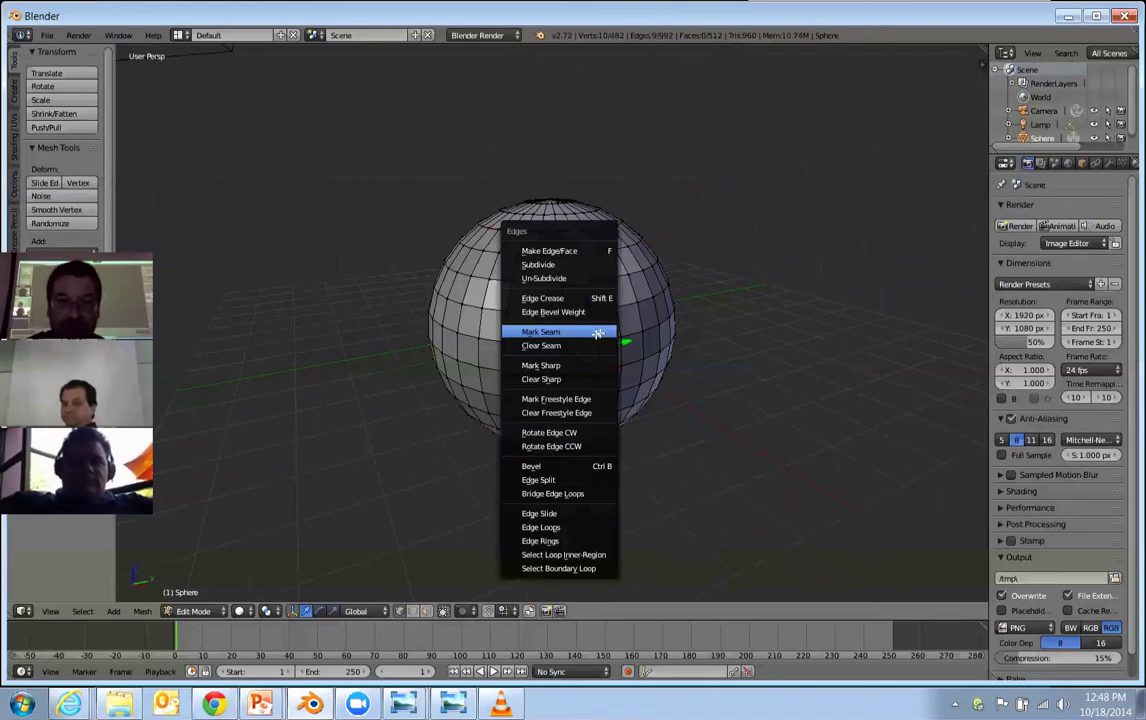
pyautogui.click(556, 331)
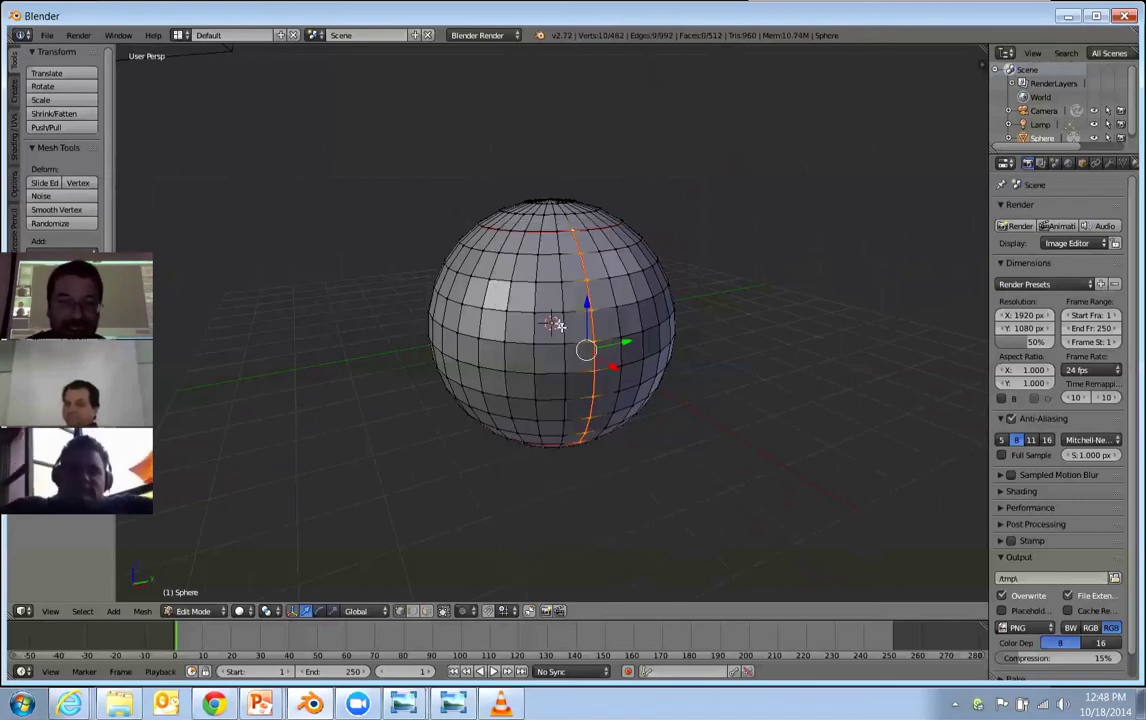
pyautogui.moveTo(556, 325); pyautogui.dragTo(217, 7, button='middle')
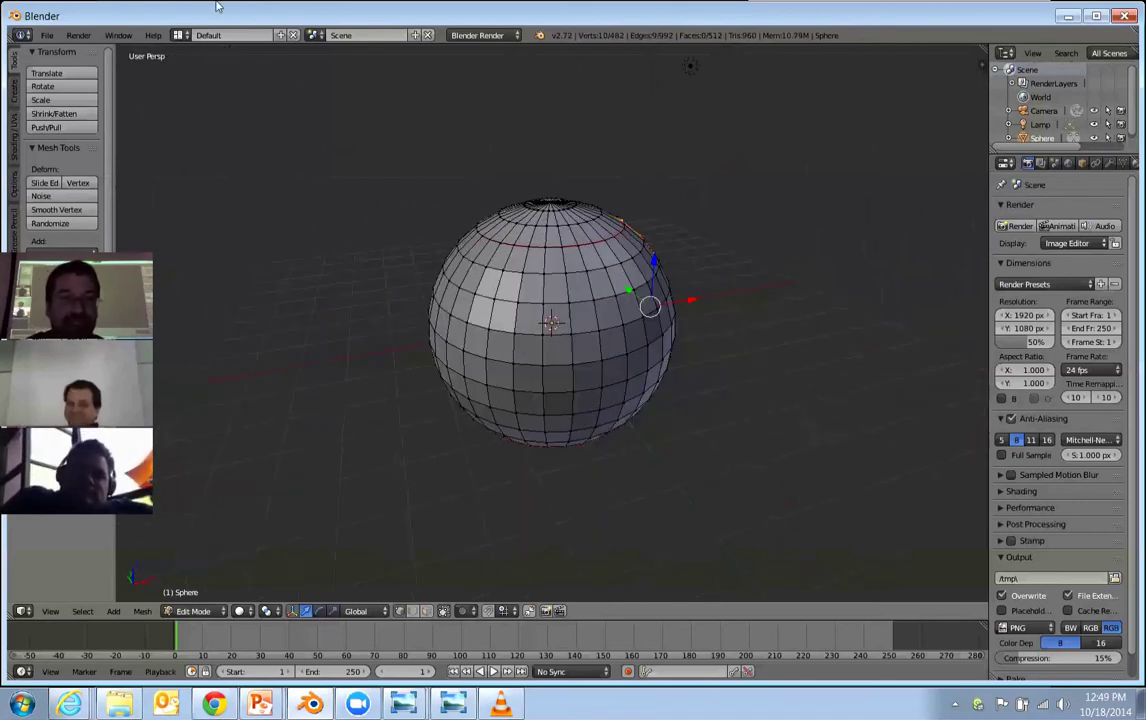
# Install UvSquares_v1-4-21.zip from User Preferences > Addons and enable Mesh: UV Squares.
pyautogui.click(47, 37)
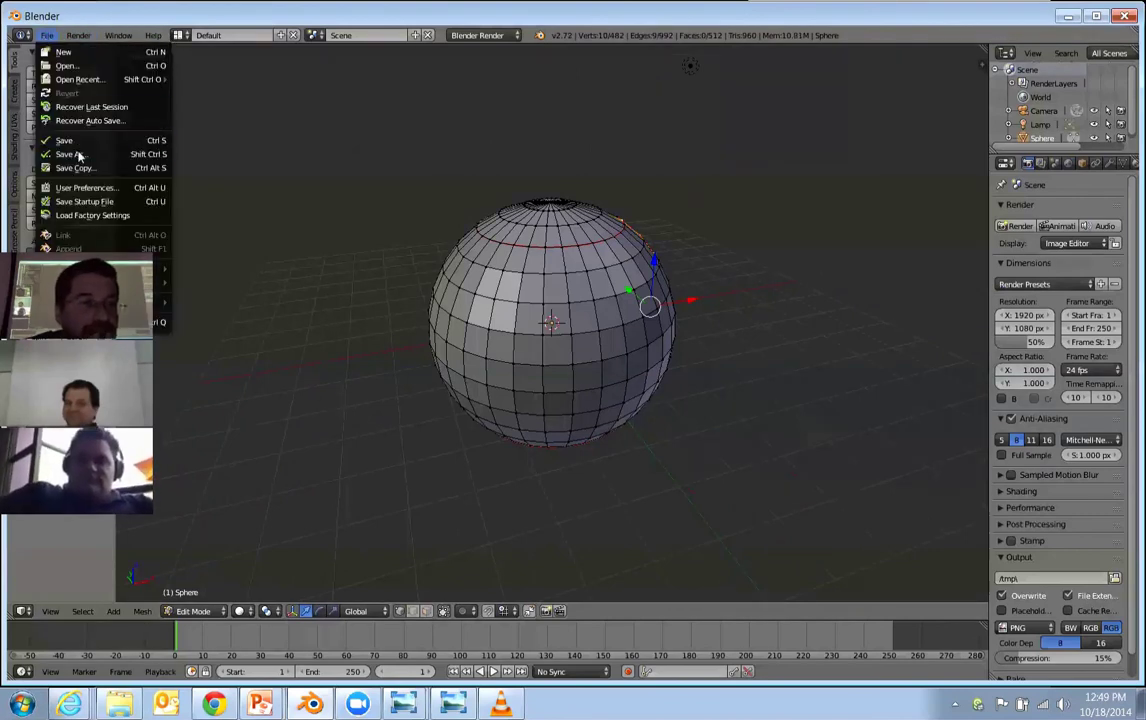
pyautogui.click(85, 187)
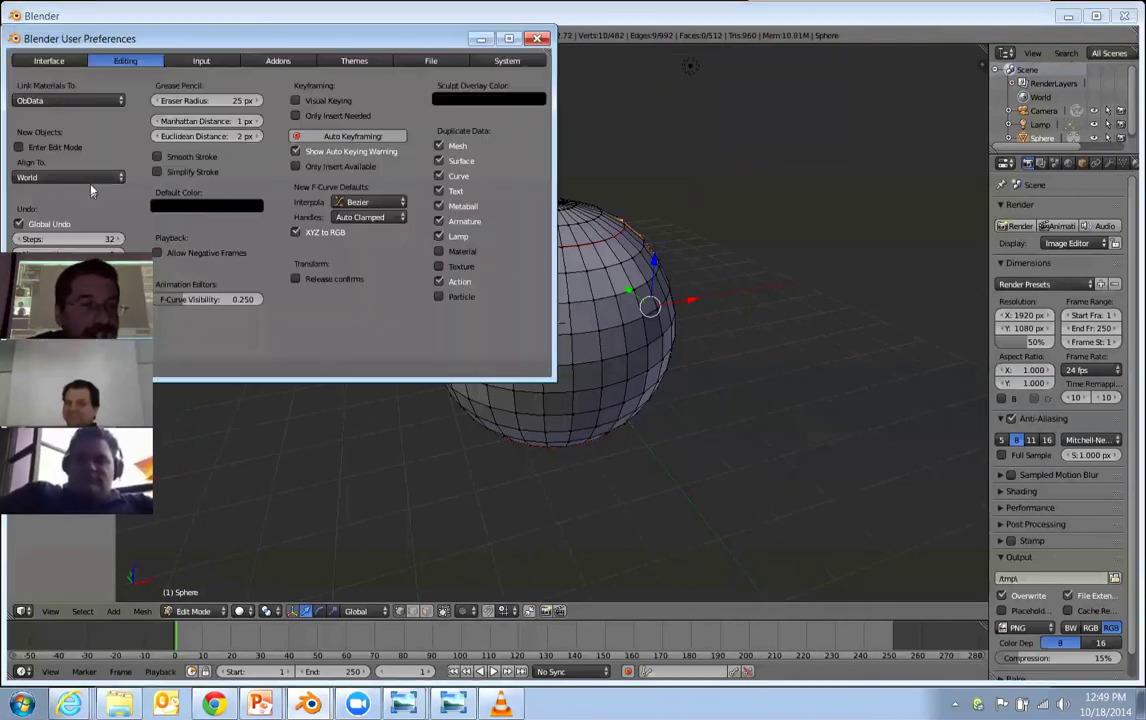
pyautogui.click(278, 62)
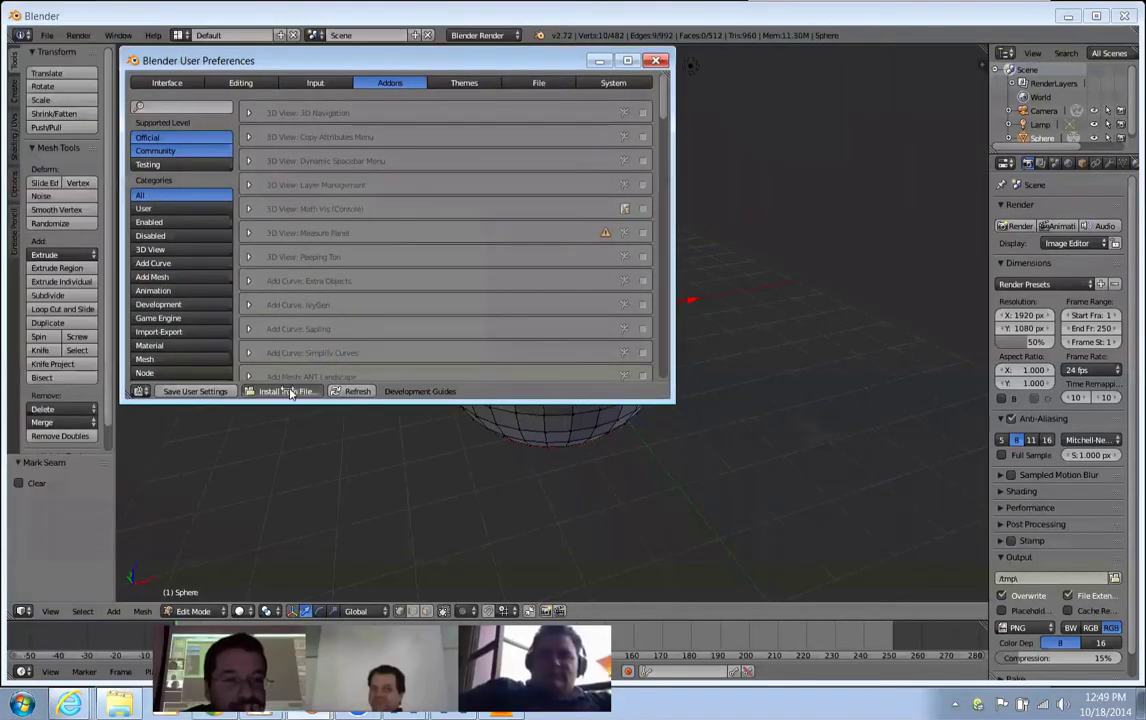
pyautogui.click(287, 389)
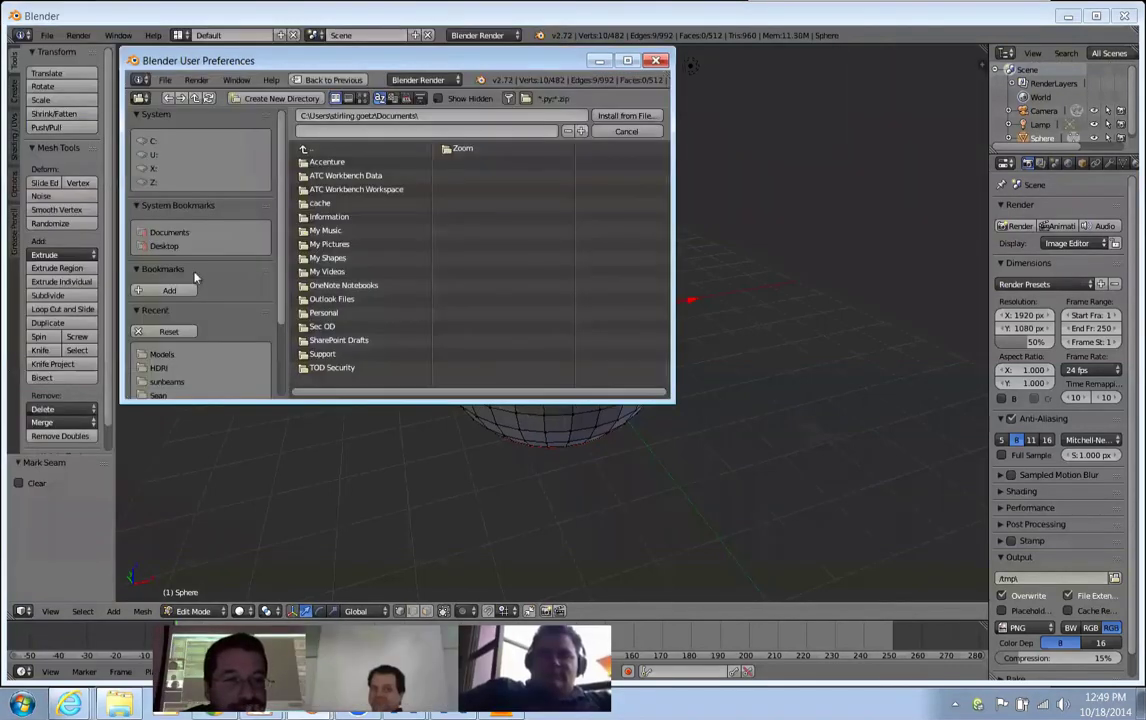
pyautogui.click(160, 395)
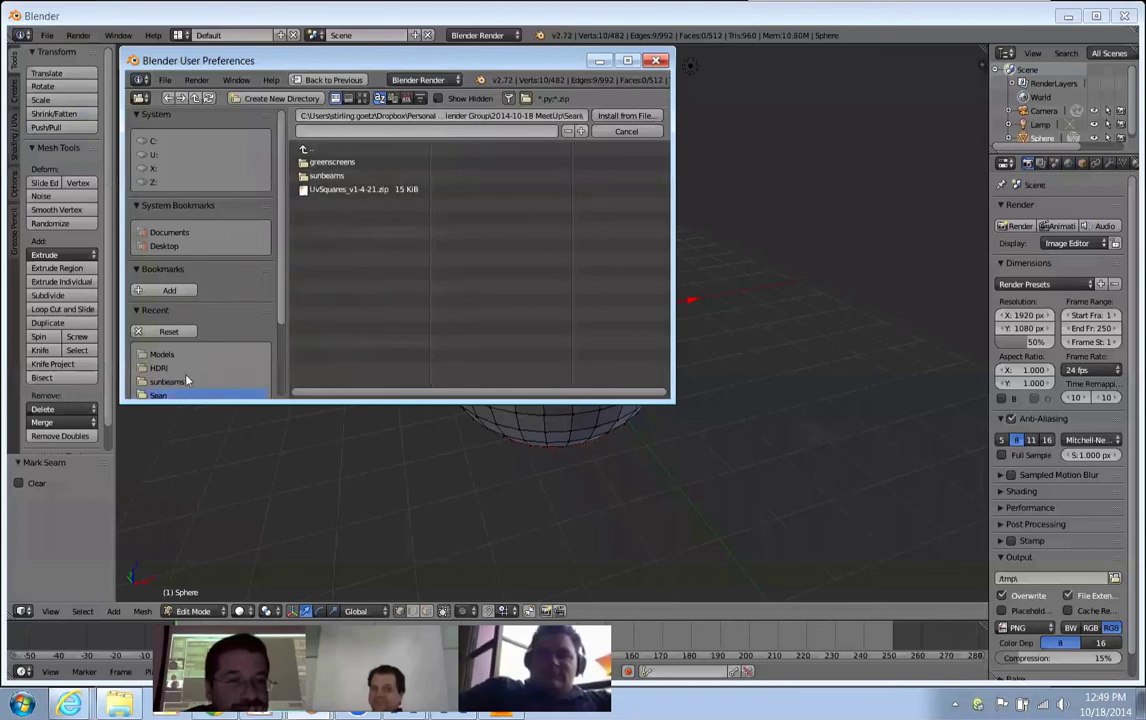
pyautogui.click(335, 190)
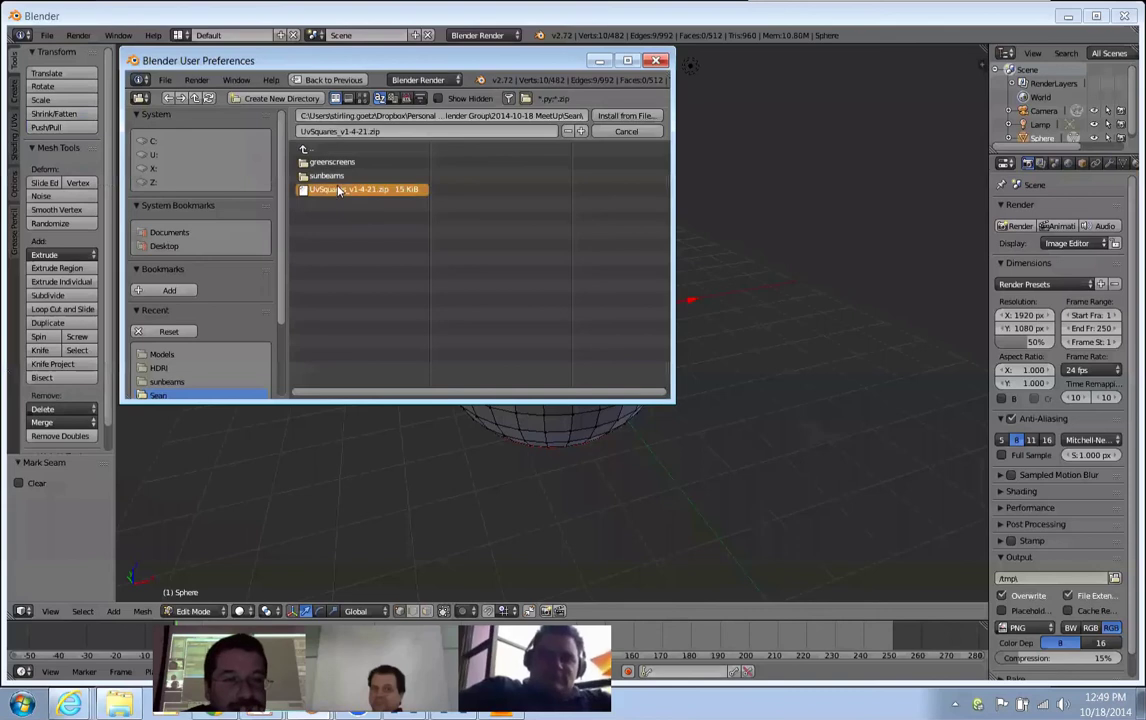
pyautogui.click(627, 116)
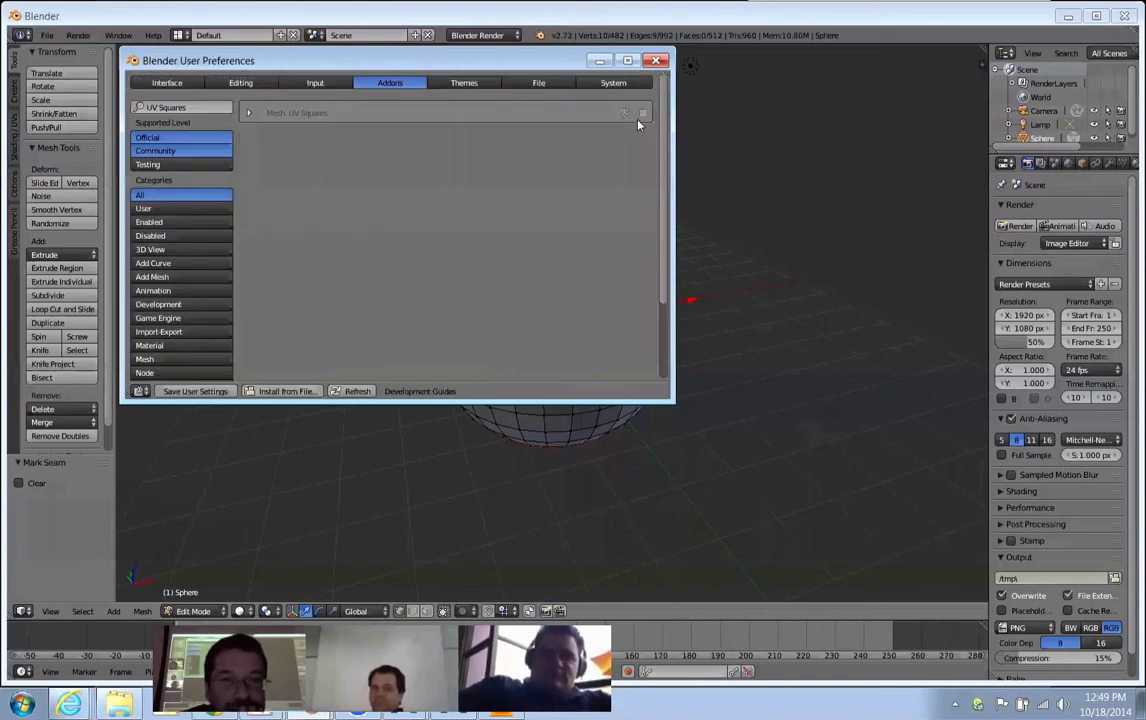
pyautogui.click(642, 112)
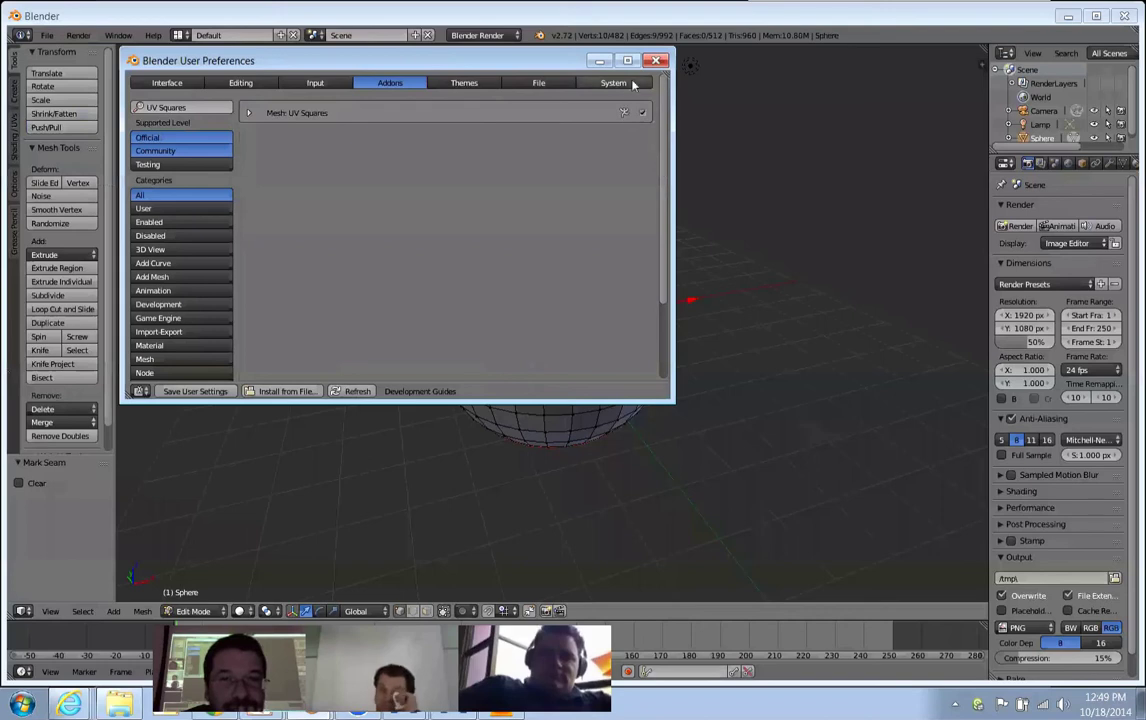
pyautogui.click(599, 61)
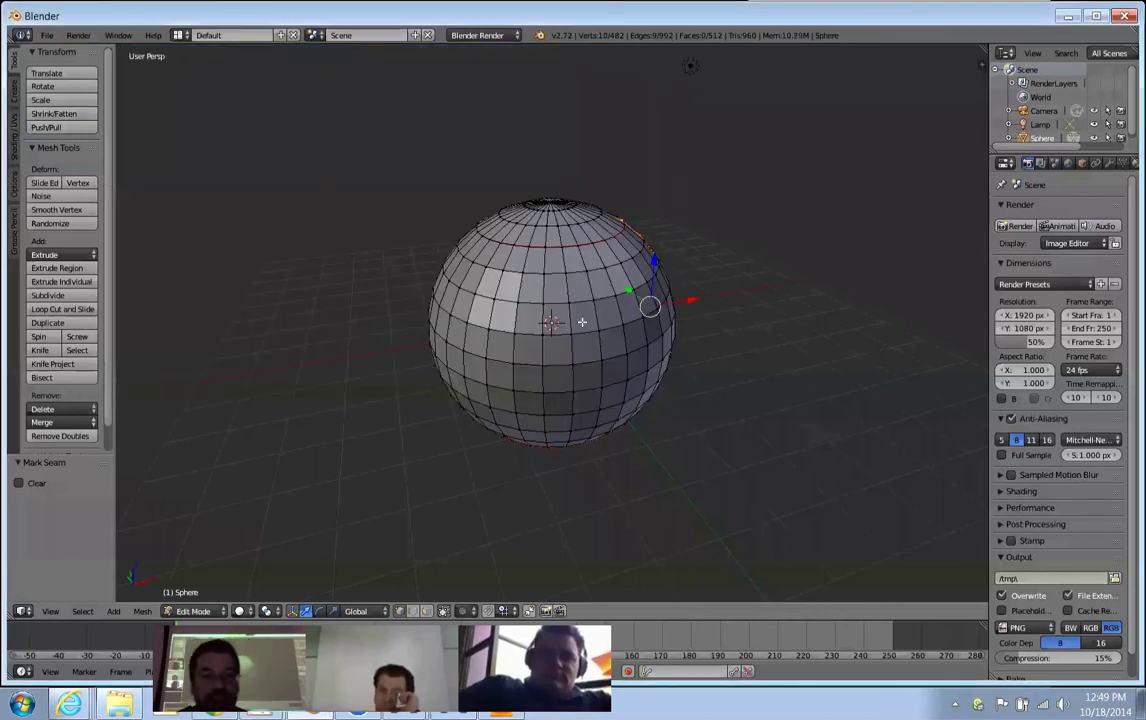
# Switch the screen layout to UV Editing.
pyautogui.click(178, 35)
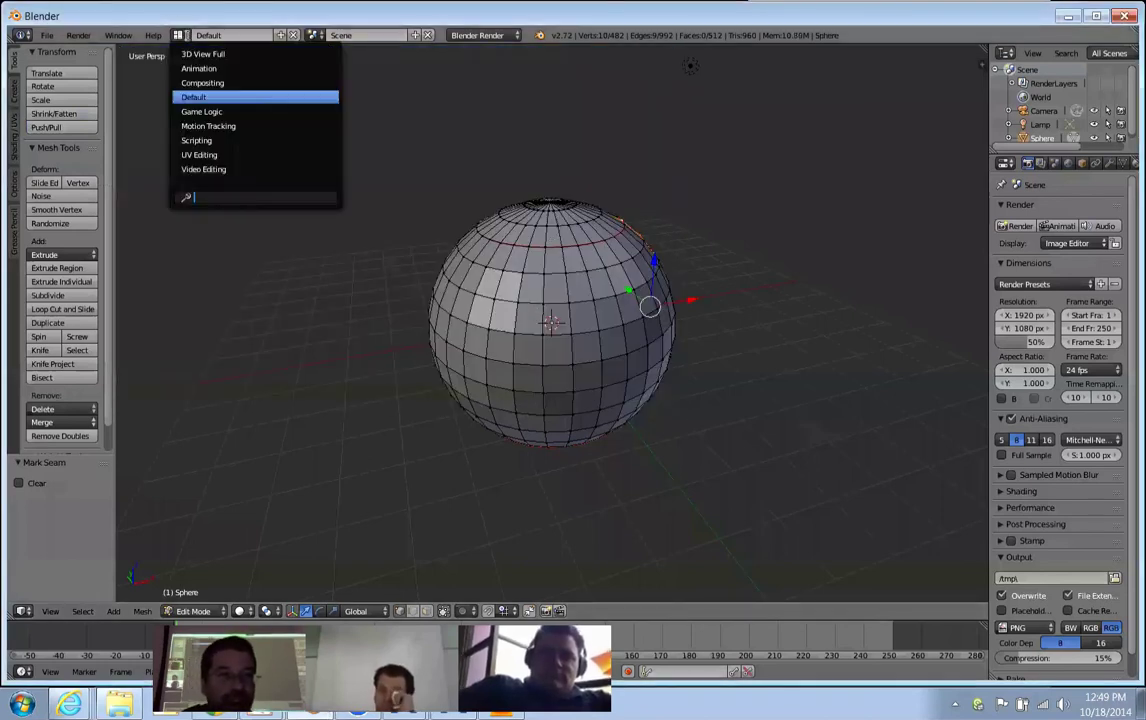
pyautogui.click(249, 154)
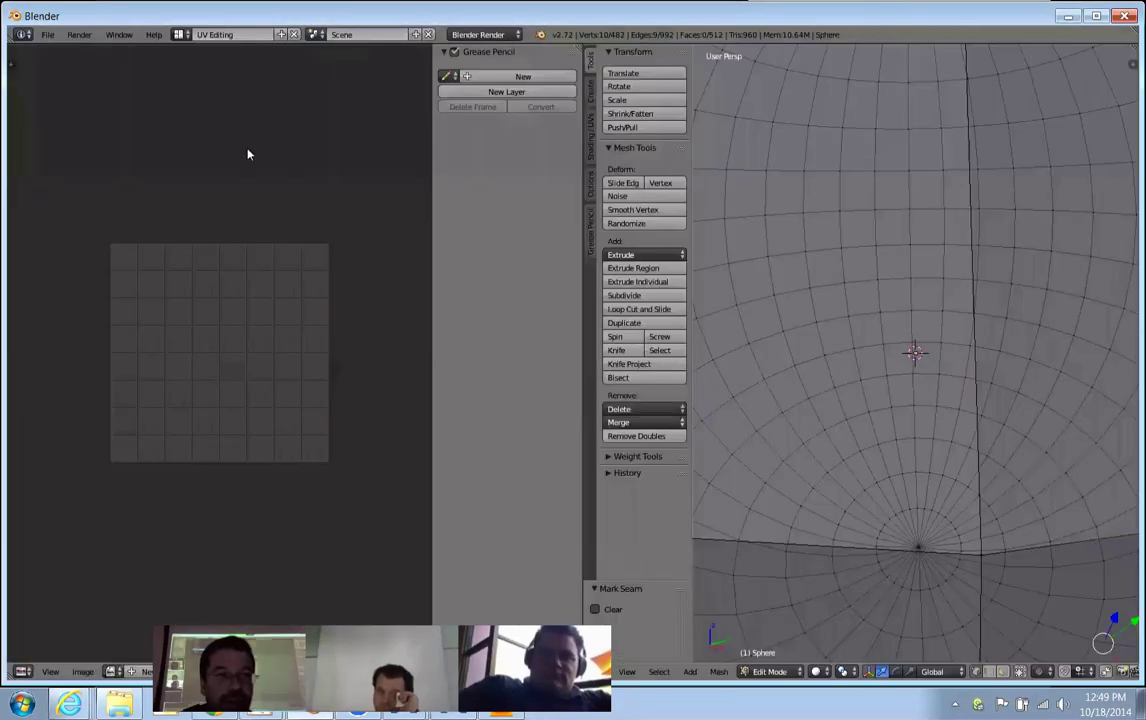
pyautogui.scroll(-6, 760, 304)
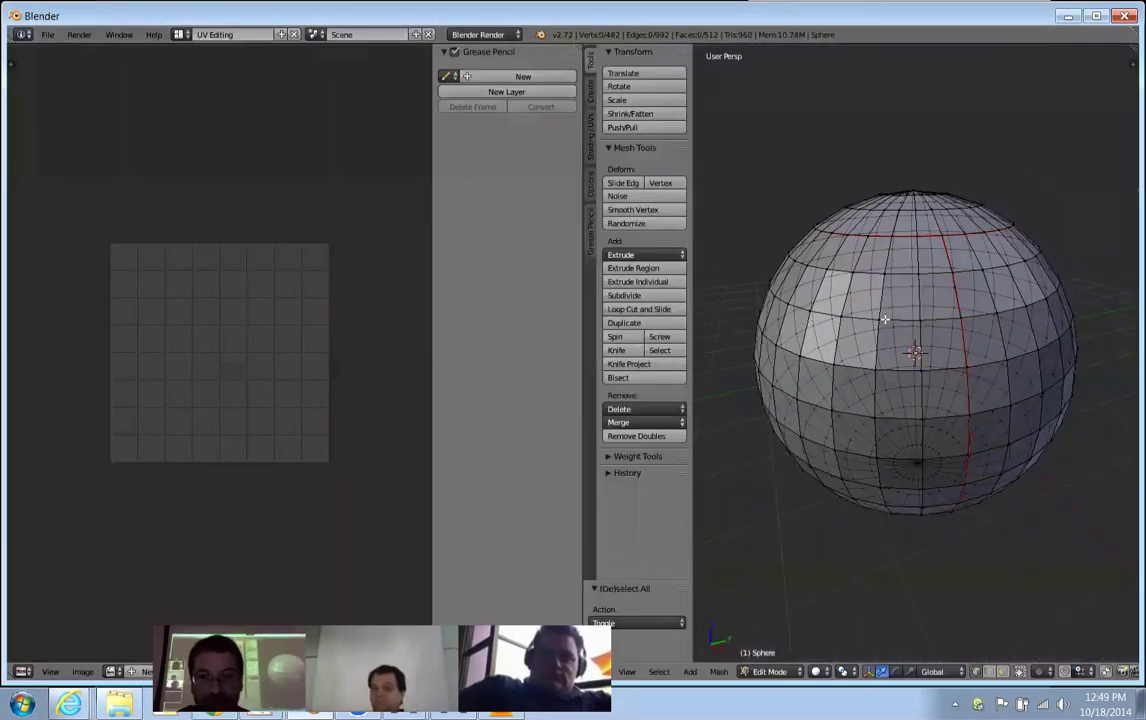
# Select the whole sphere and Unwrap it into two pole islands and a band.
pyautogui.press('a')
pyautogui.press('u')
pyautogui.click(849, 309)
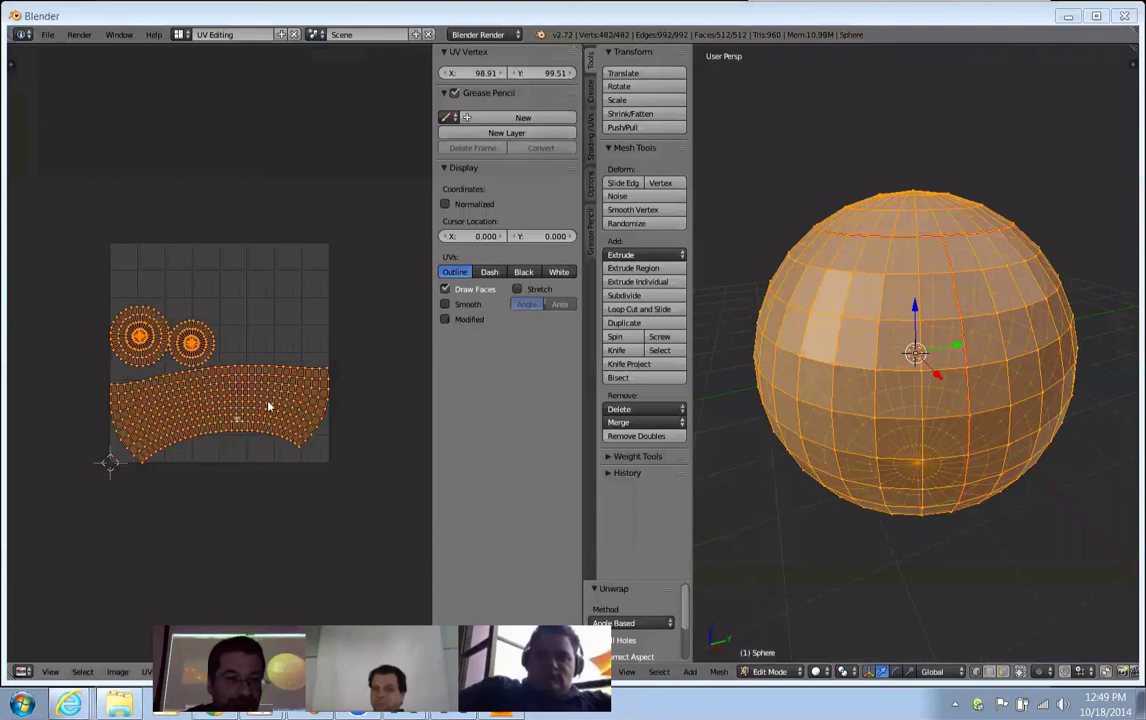
# Select both round UV islands and move them up near the top of the UV grid.
pyautogui.click(331, 545)
pyautogui.scroll(3, 240, 422)
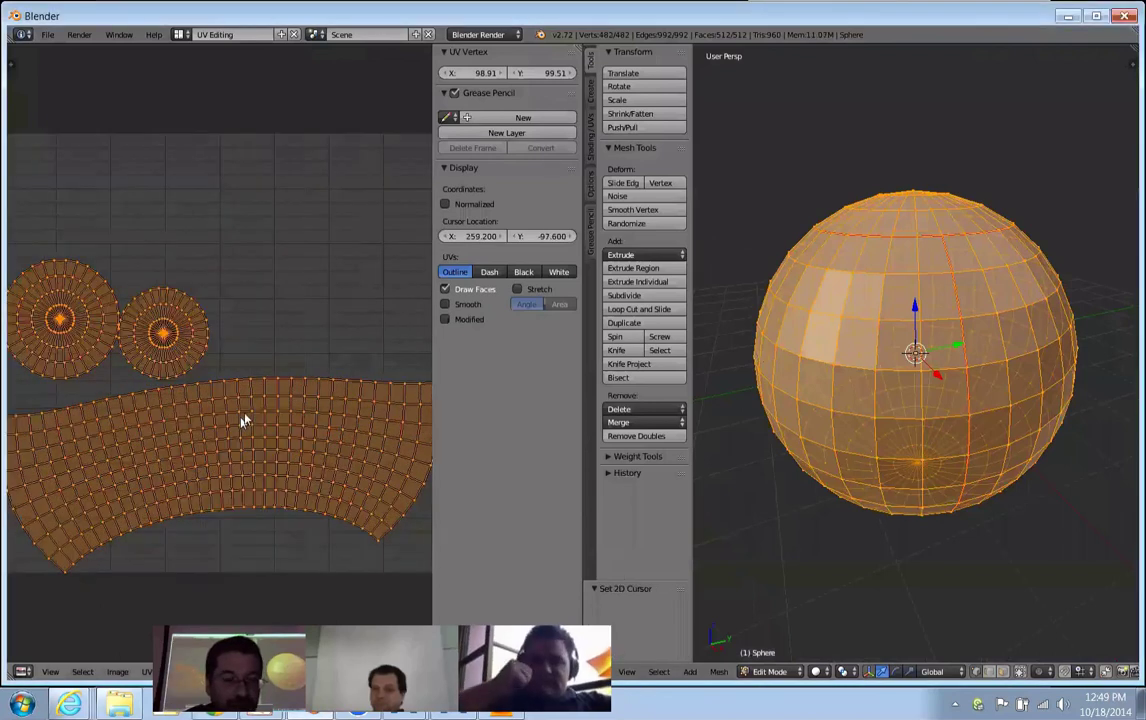
pyautogui.scroll(-3, 243, 420)
pyautogui.press('a')
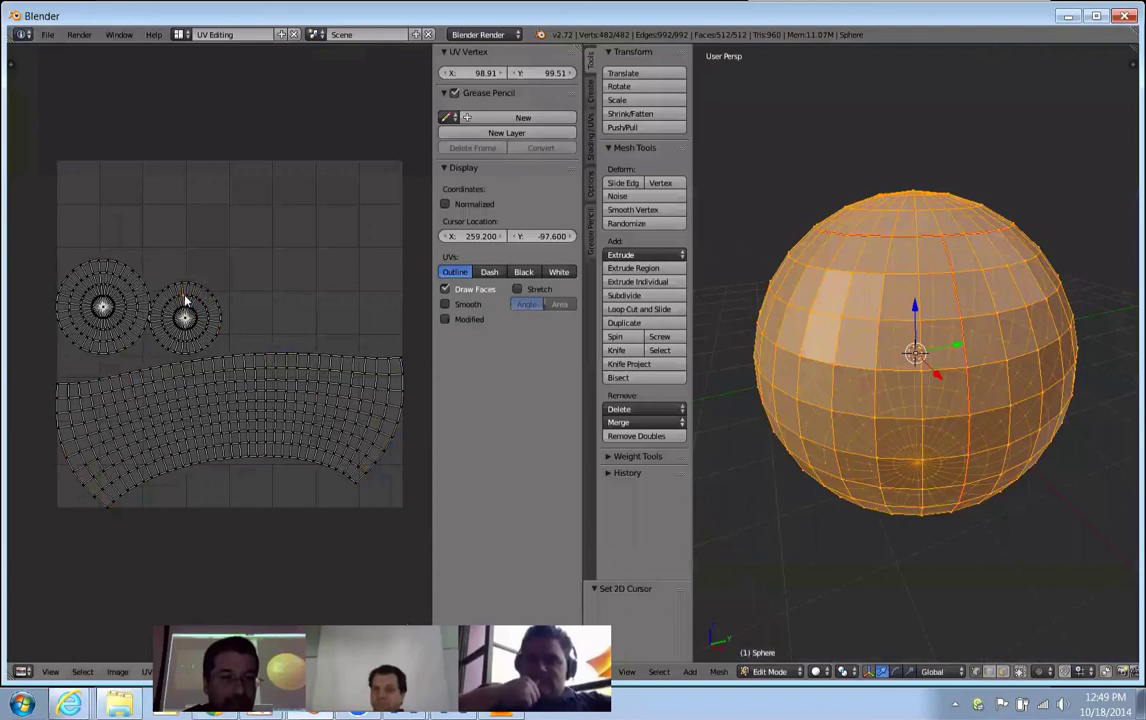
pyautogui.rightClick(91, 282)
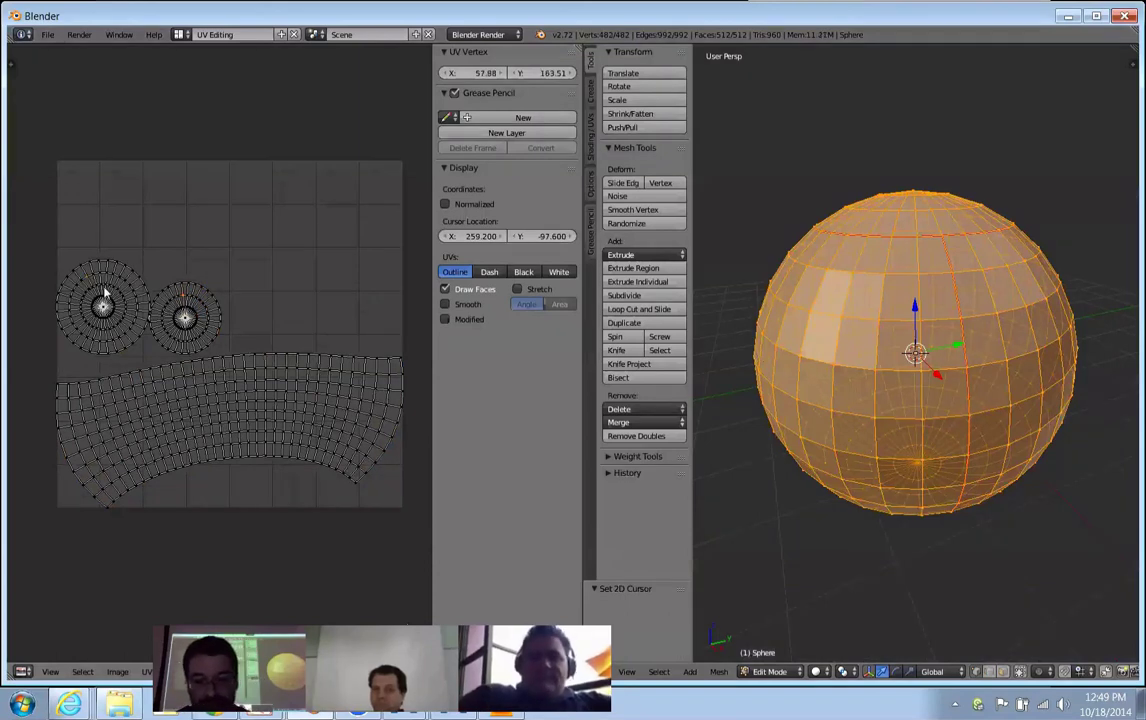
pyautogui.hotkey('ctrl', 'l')
pyautogui.press('g')
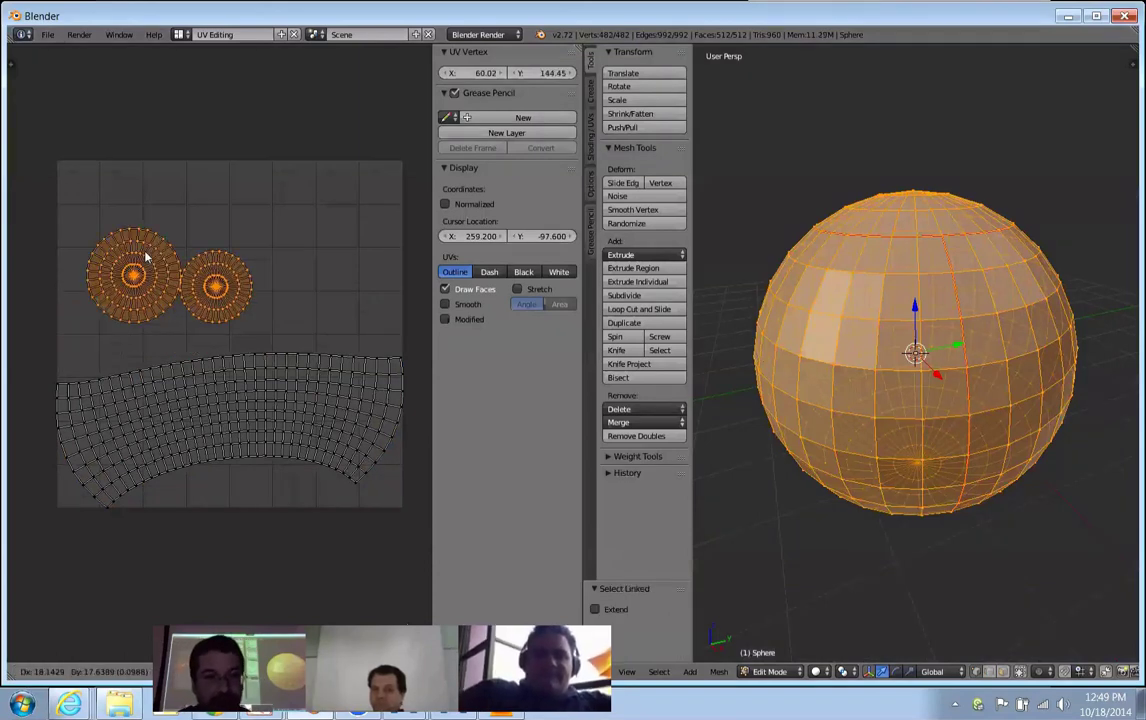
pyautogui.click(208, 178)
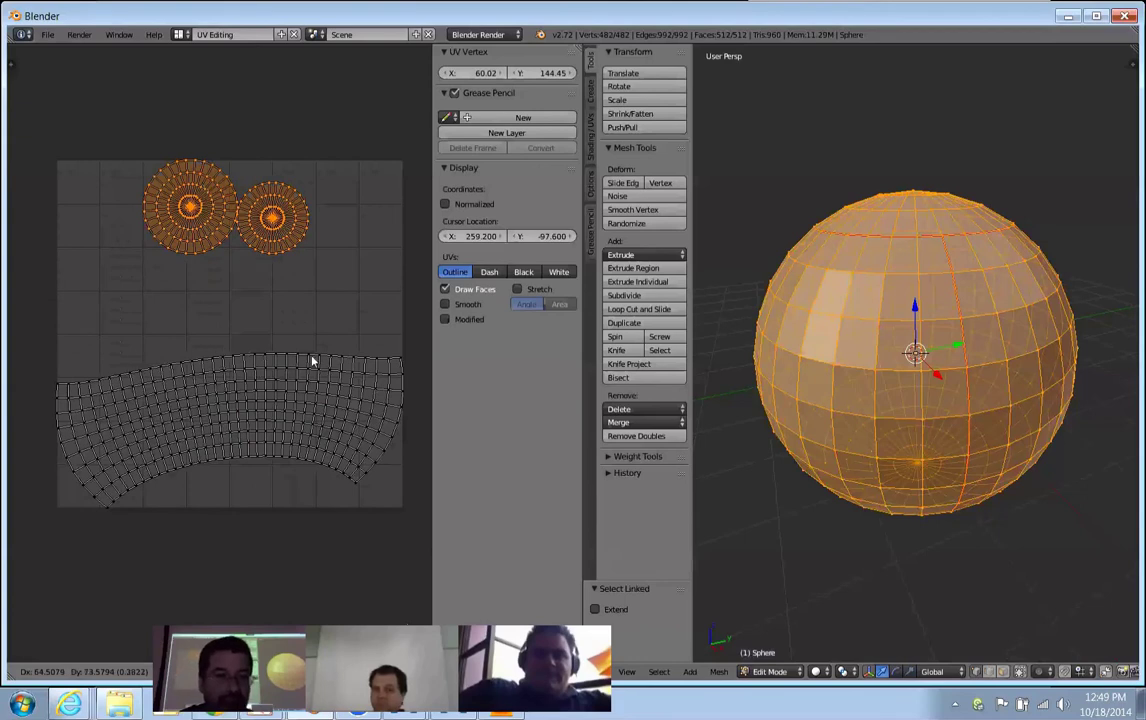
pyautogui.click(204, 370)
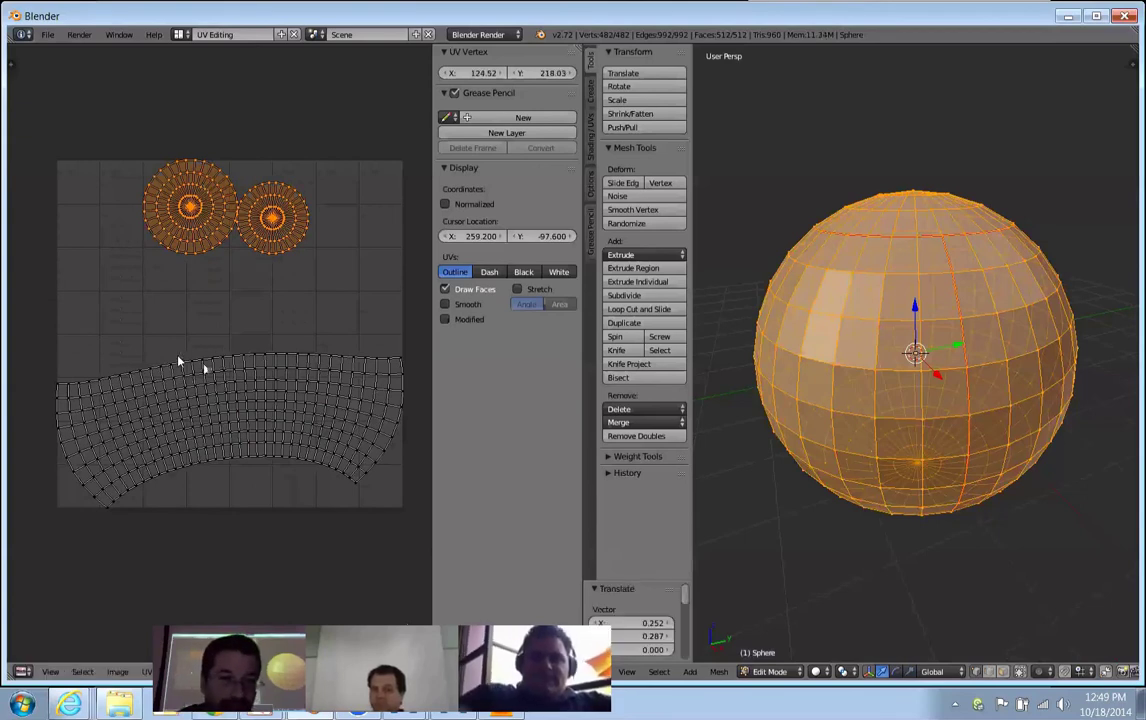
# Select the curved band's top edge row and align it along X.
pyautogui.keyDown('alt'); pyautogui.rightClick(190, 367); pyautogui.keyUp('alt')
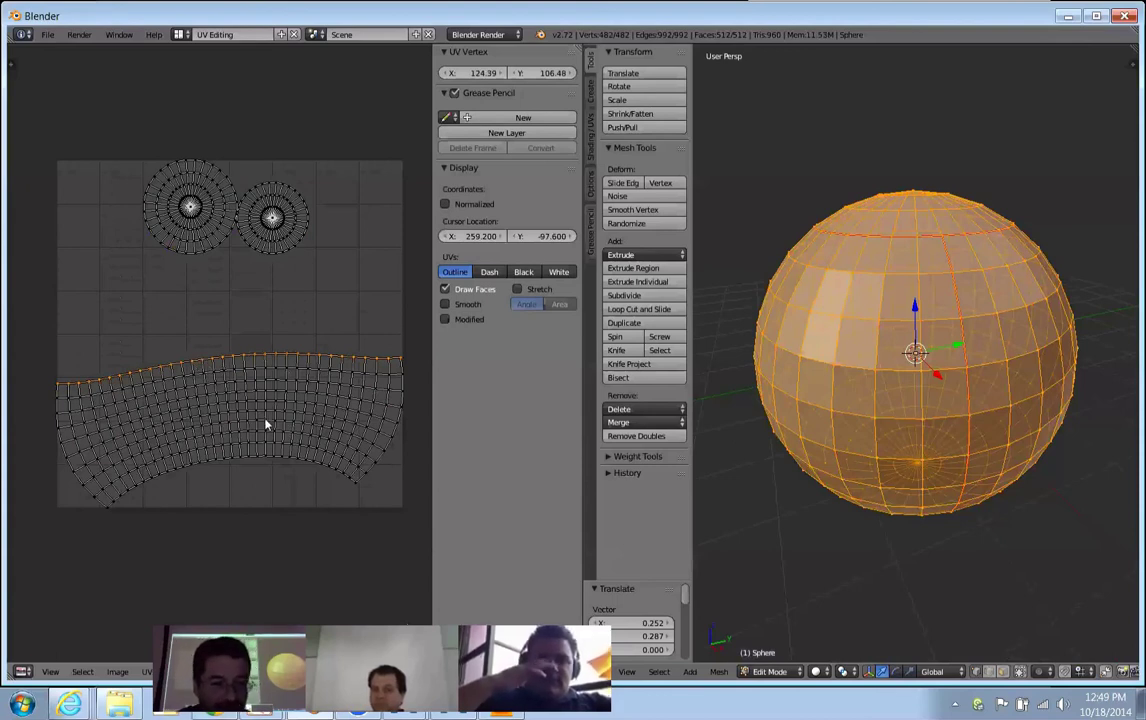
pyautogui.hotkey('ctrl', 's')
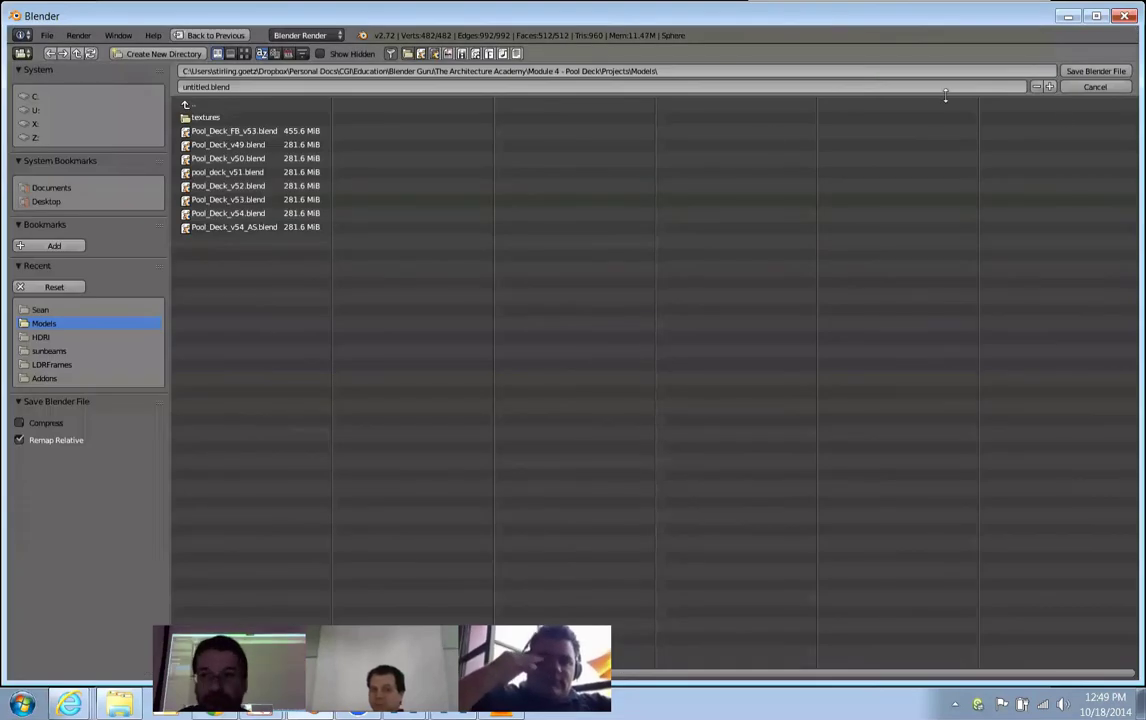
pyautogui.click(1095, 87)
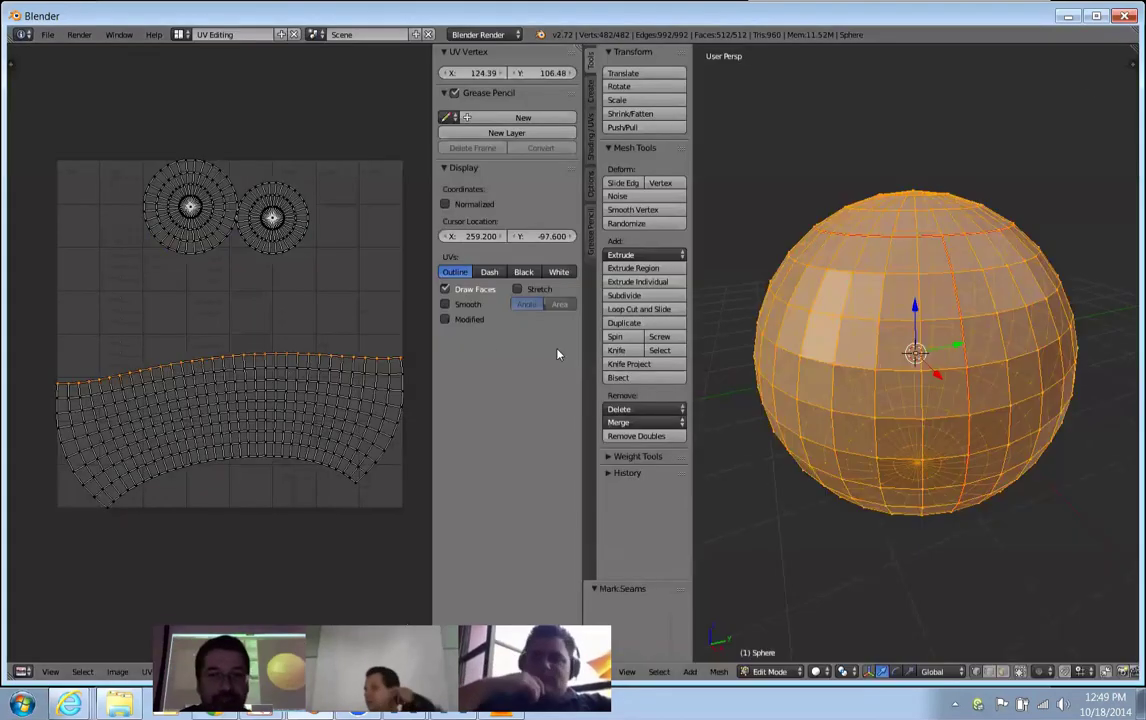
pyautogui.press('w')
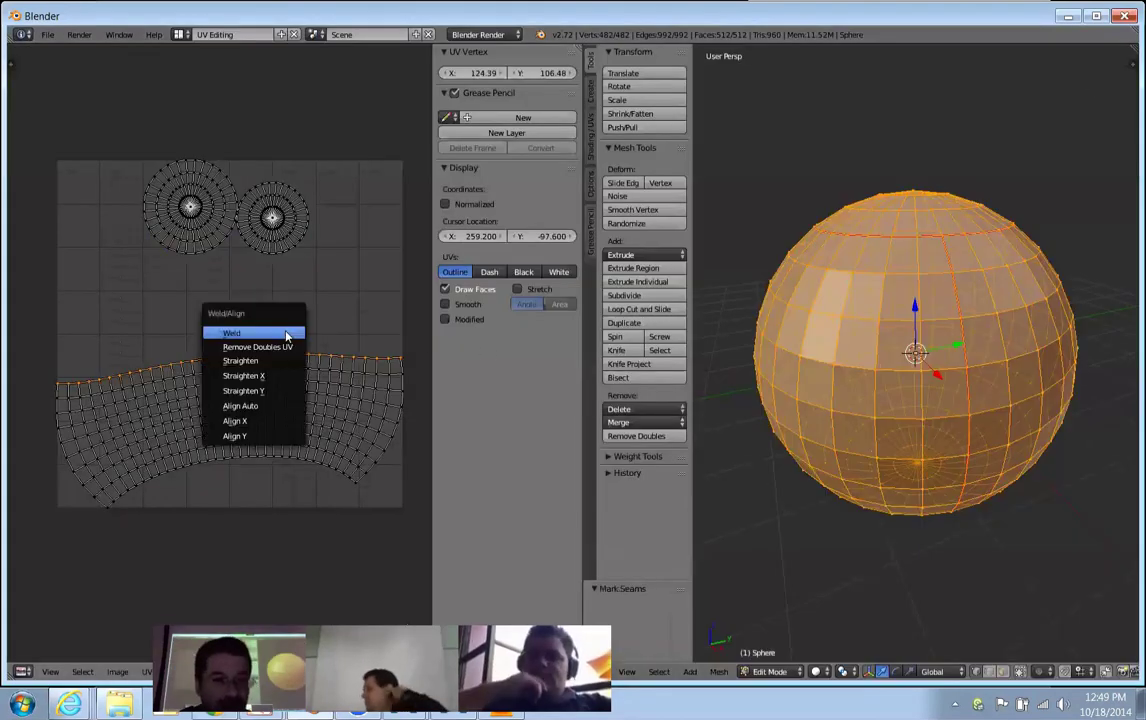
pyautogui.click(286, 421)
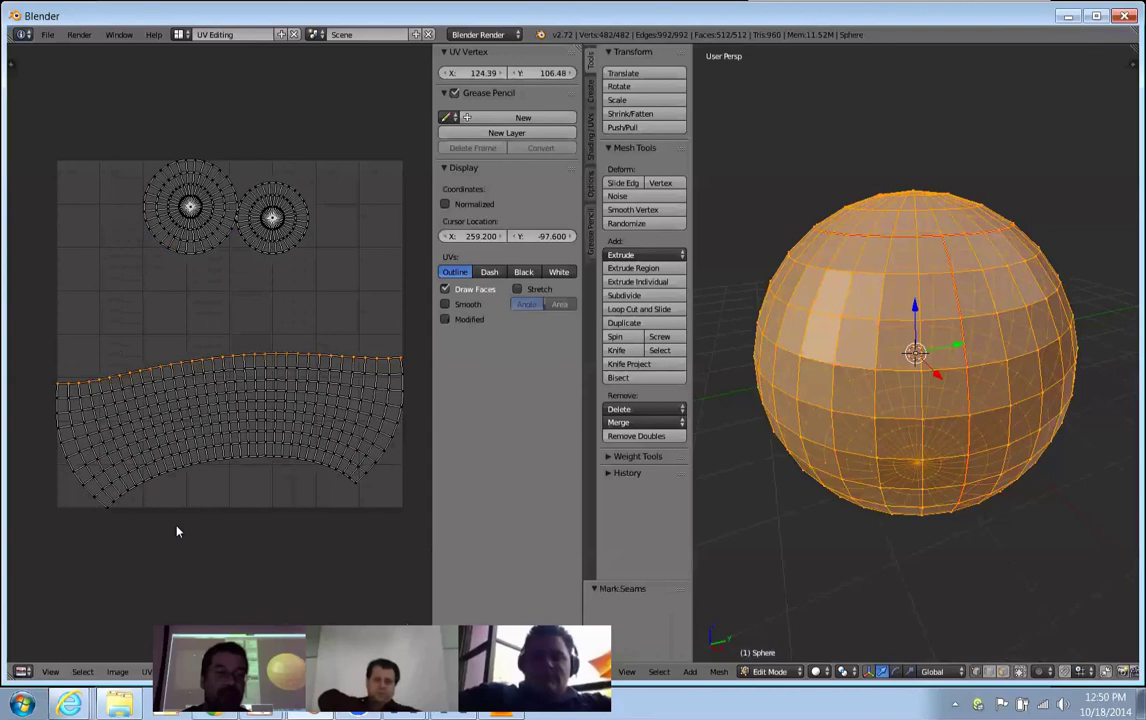
pyautogui.press('t')
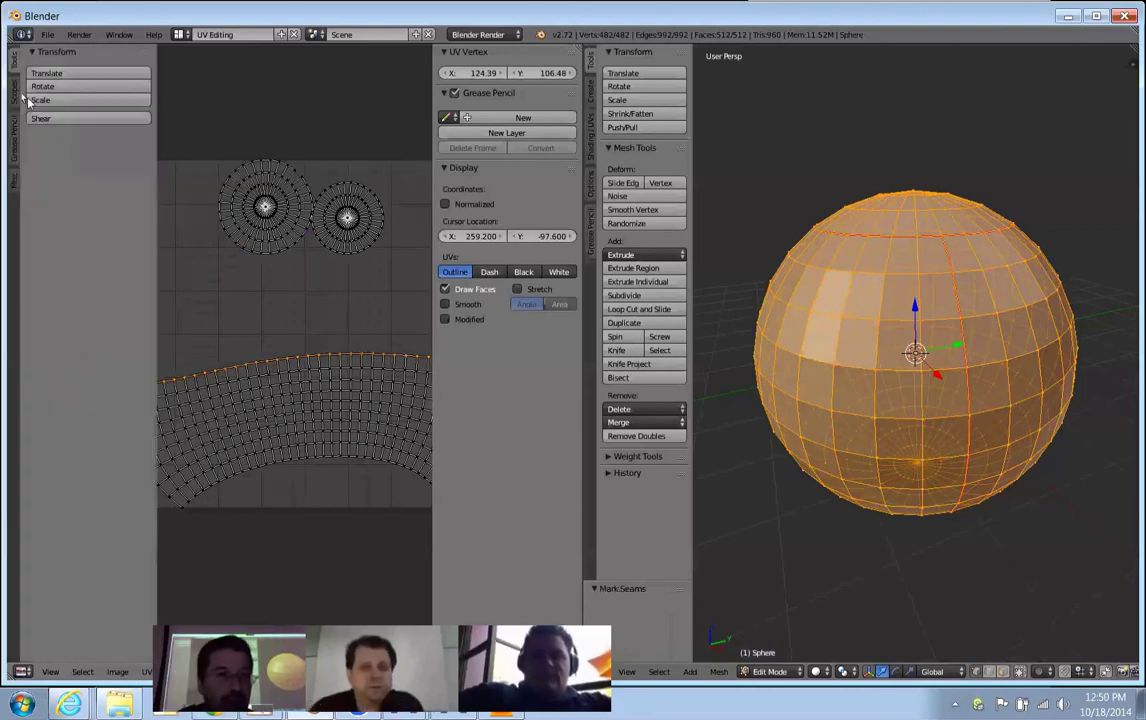
# Select the whole curved UV band and flatten it with UV Squares' To Grid By Shape.
pyautogui.click(13, 182)
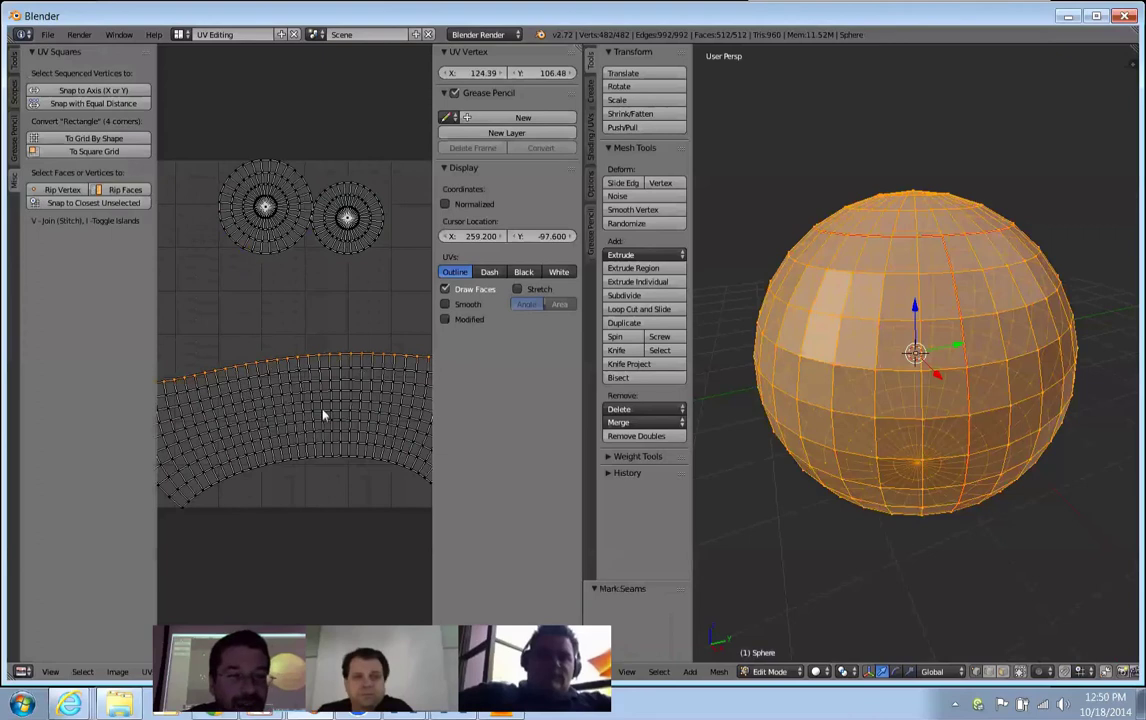
pyautogui.hotkey('ctrl', 'l')
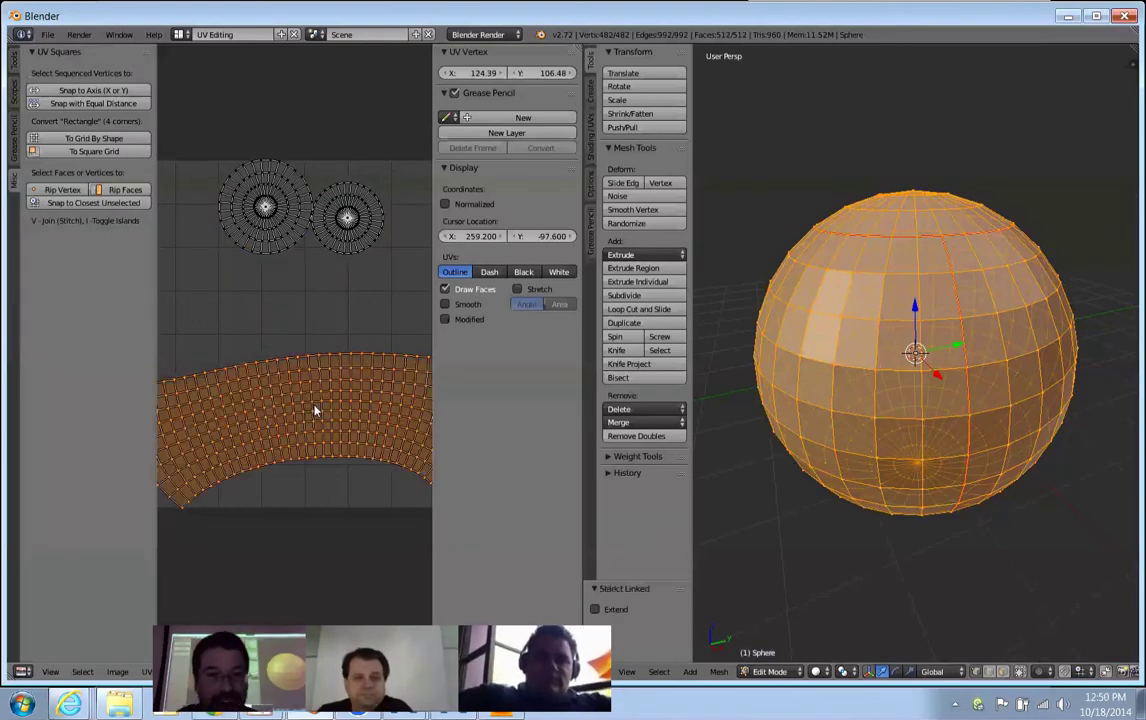
pyautogui.scroll(-1, 306, 406)
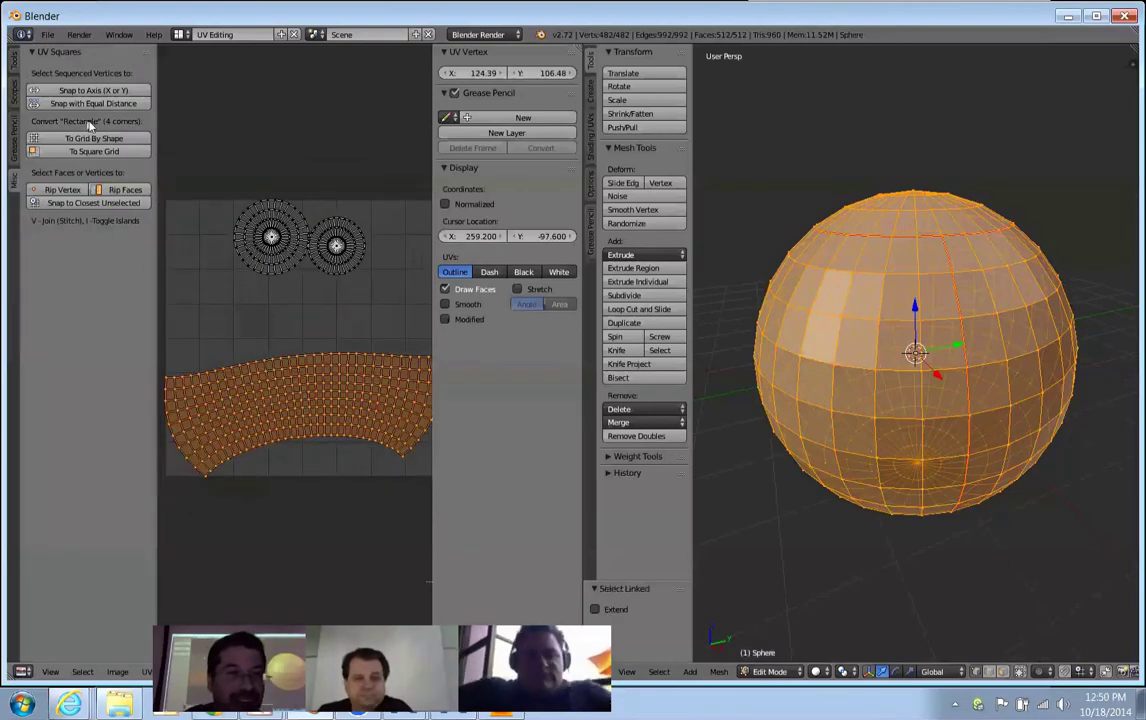
pyautogui.click(80, 90)
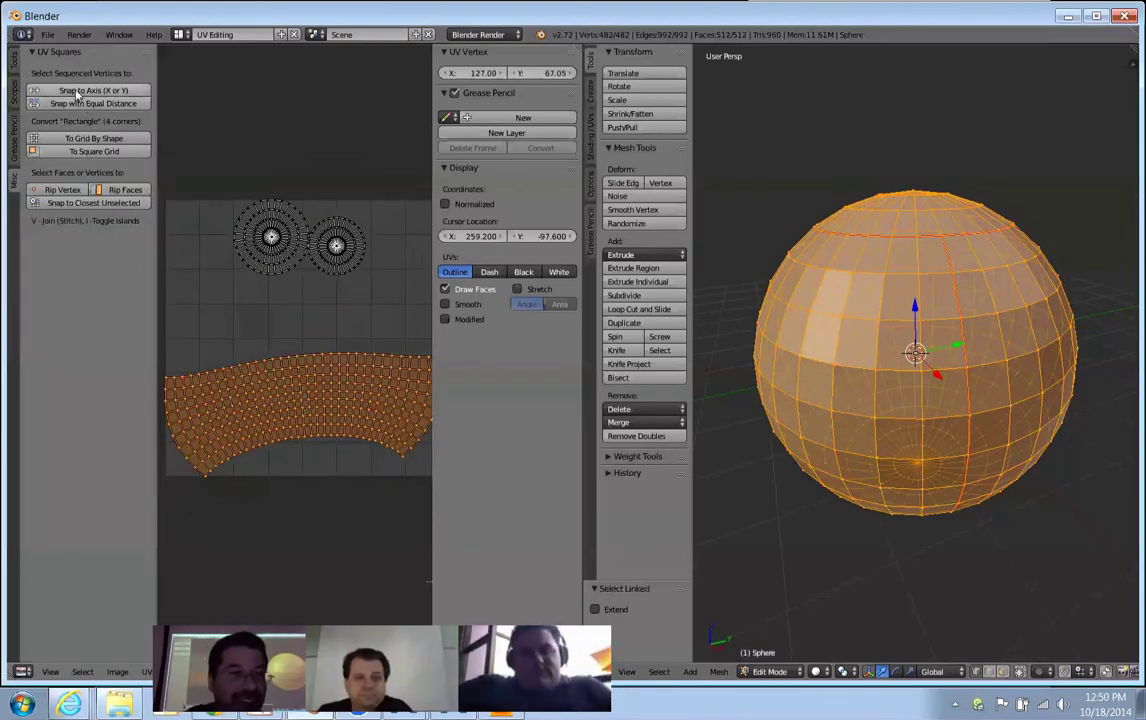
pyautogui.click(99, 140)
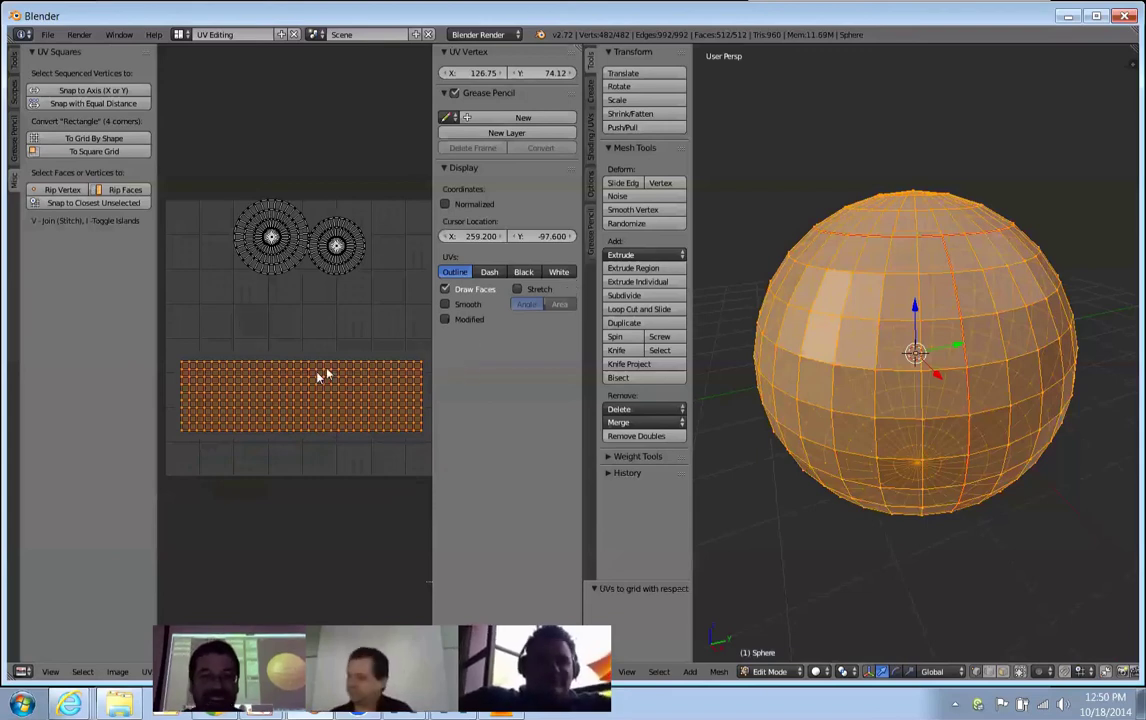
pyautogui.scroll(1, 336, 364)
pyautogui.scroll(1, 335, 362)
pyautogui.scroll(-1, 333, 358)
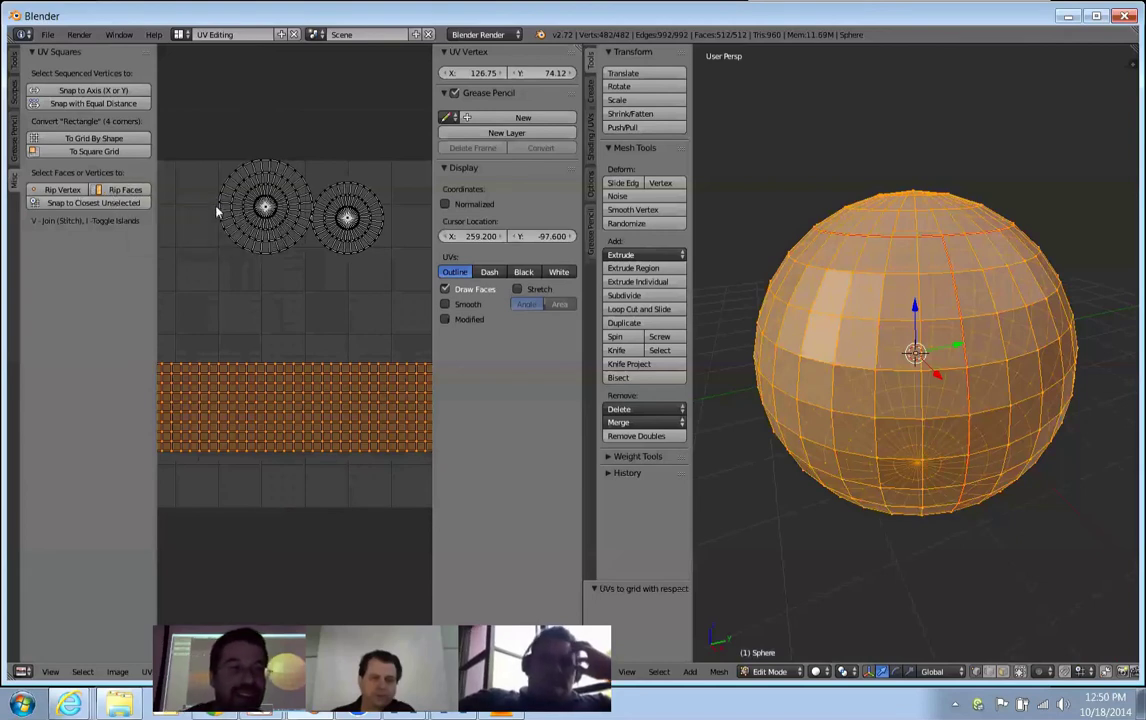
pyautogui.scroll(1, 222, 218)
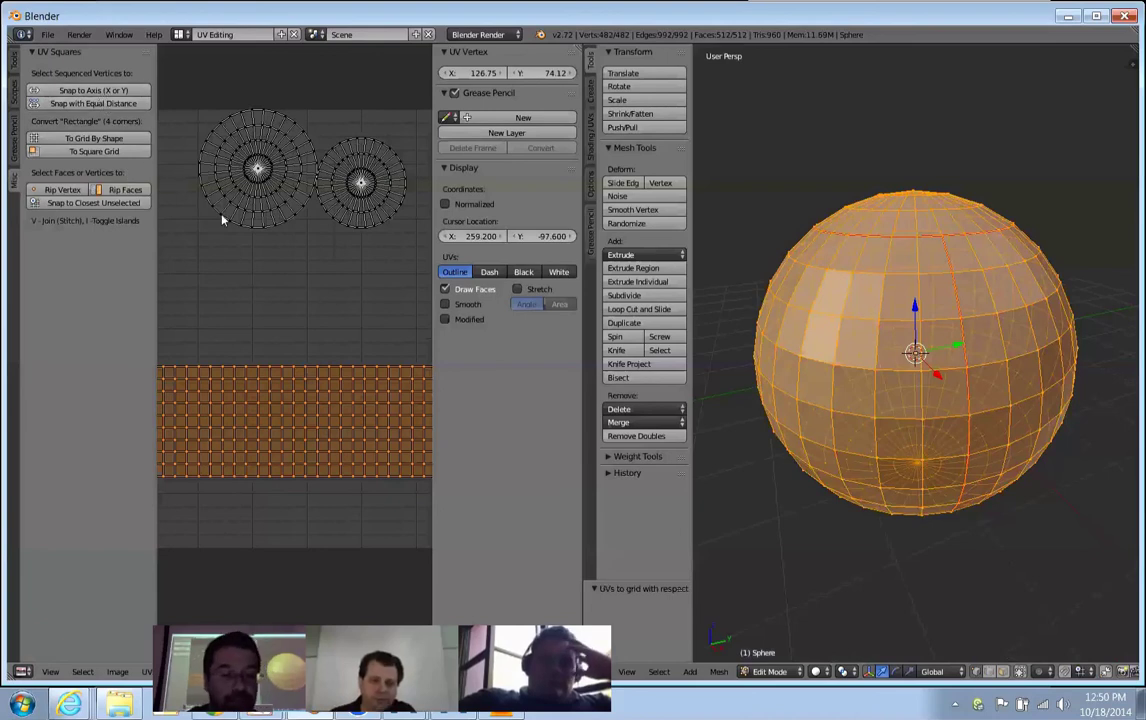
pyautogui.scroll(-2, 302, 262)
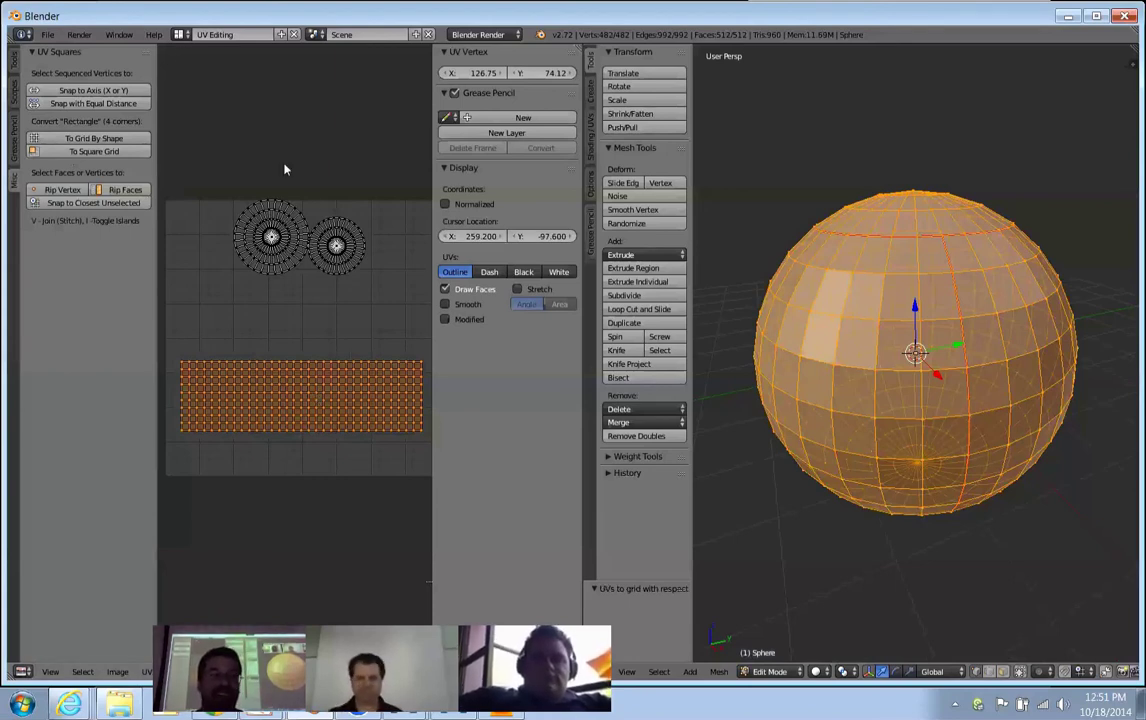
# Leave Edit Mode and reload the default start-up file via File > New.
pyautogui.press('Tab')
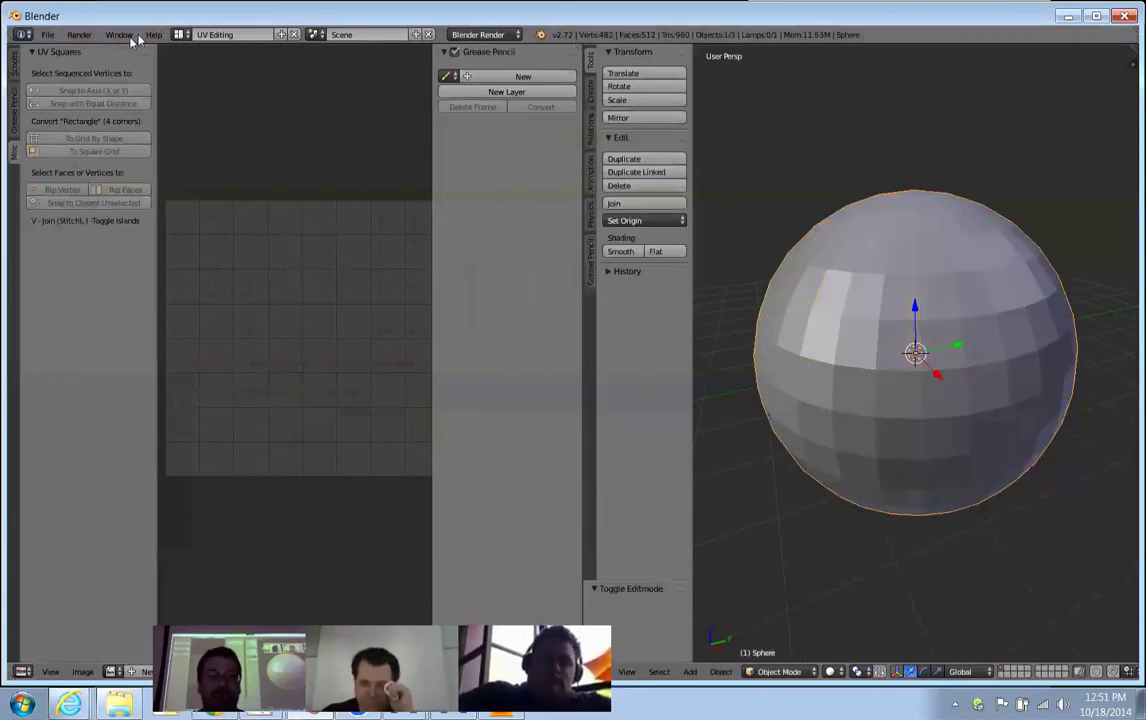
pyautogui.click(47, 36)
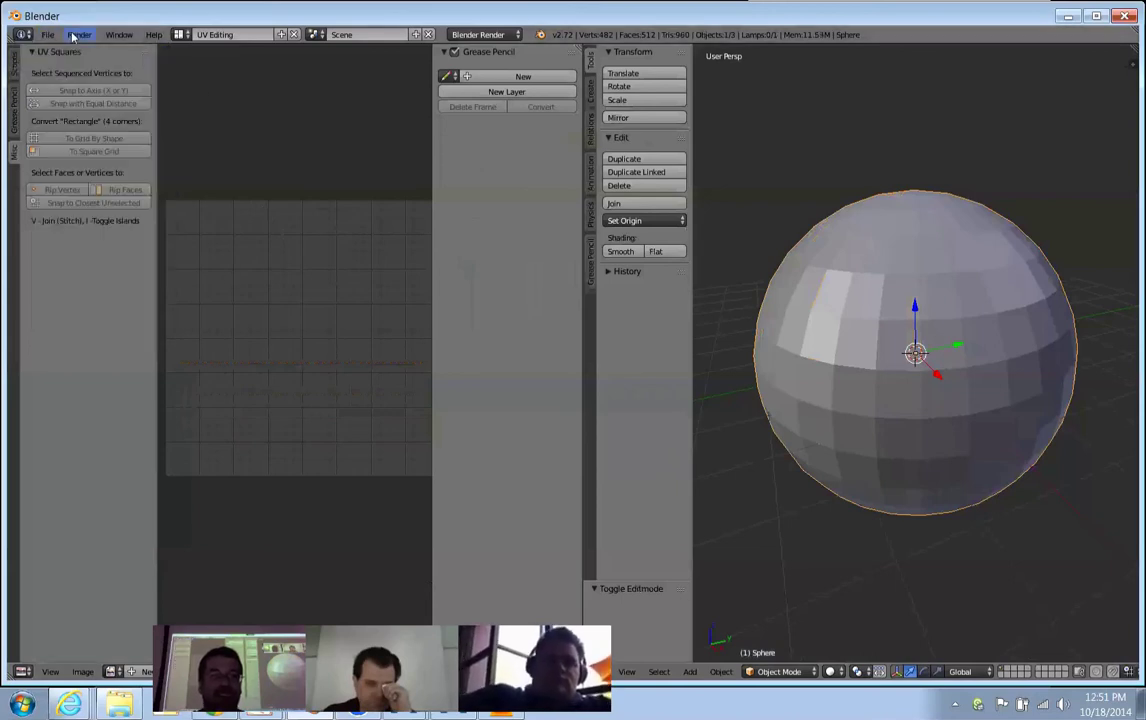
pyautogui.click(47, 34)
pyautogui.click(64, 51)
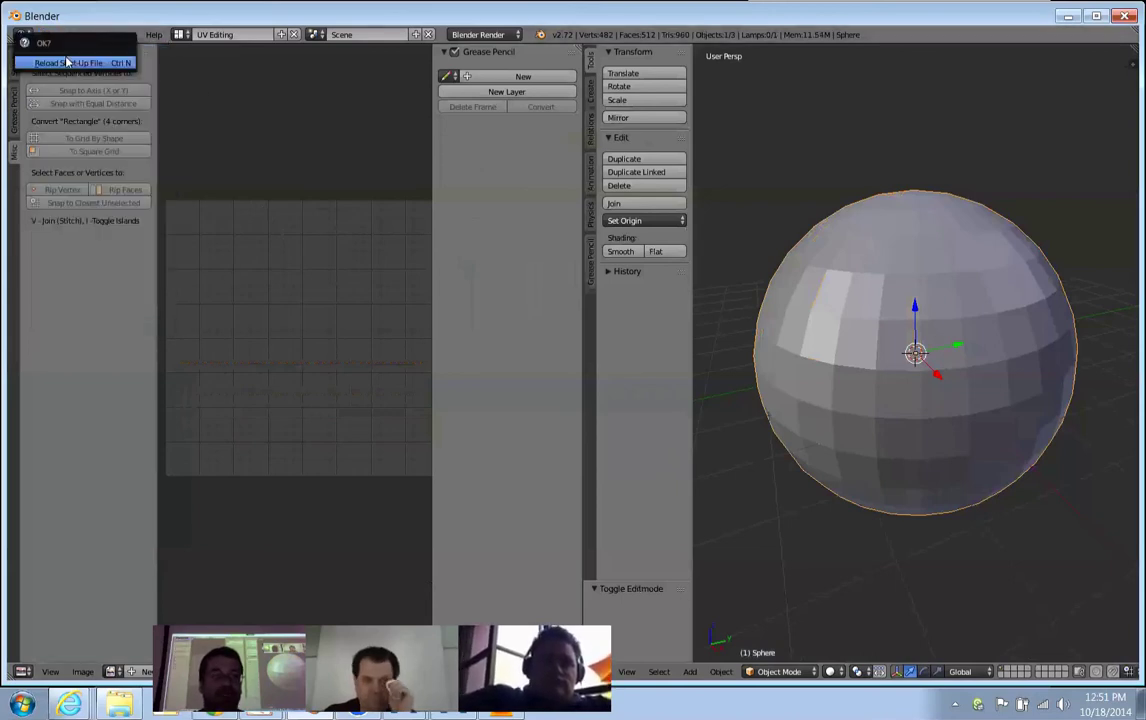
pyautogui.click(68, 63)
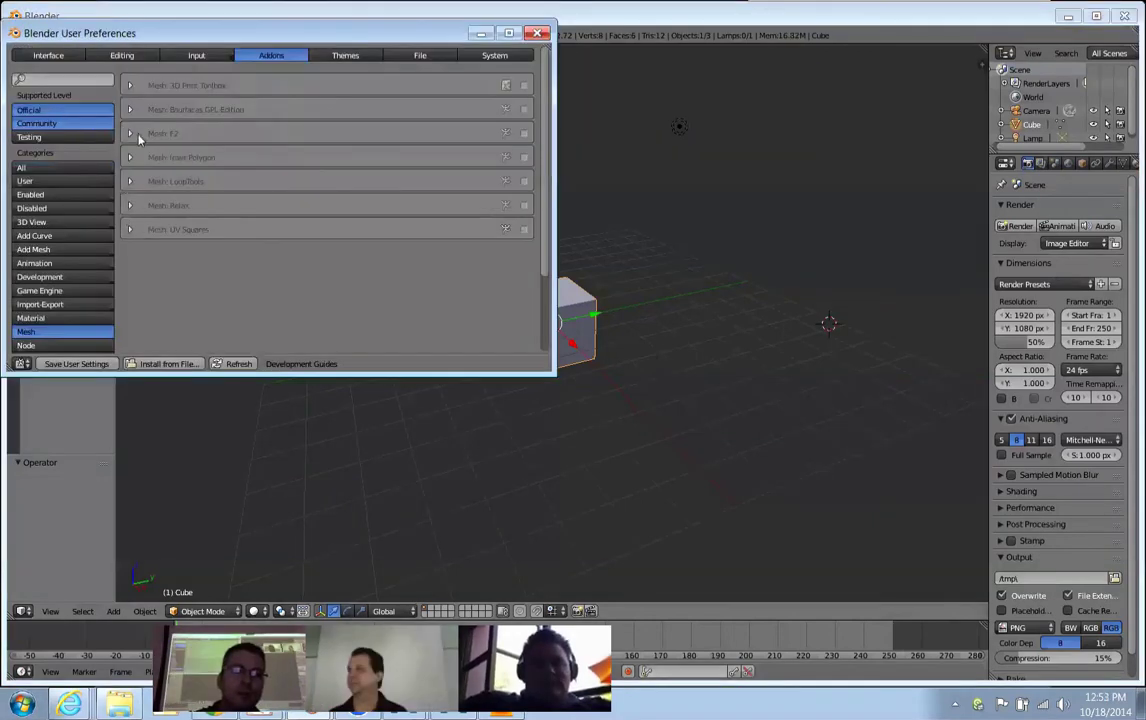
# Enable the Add Mesh: Extra Objects add-on and close User Preferences.
pyautogui.click(121, 130)
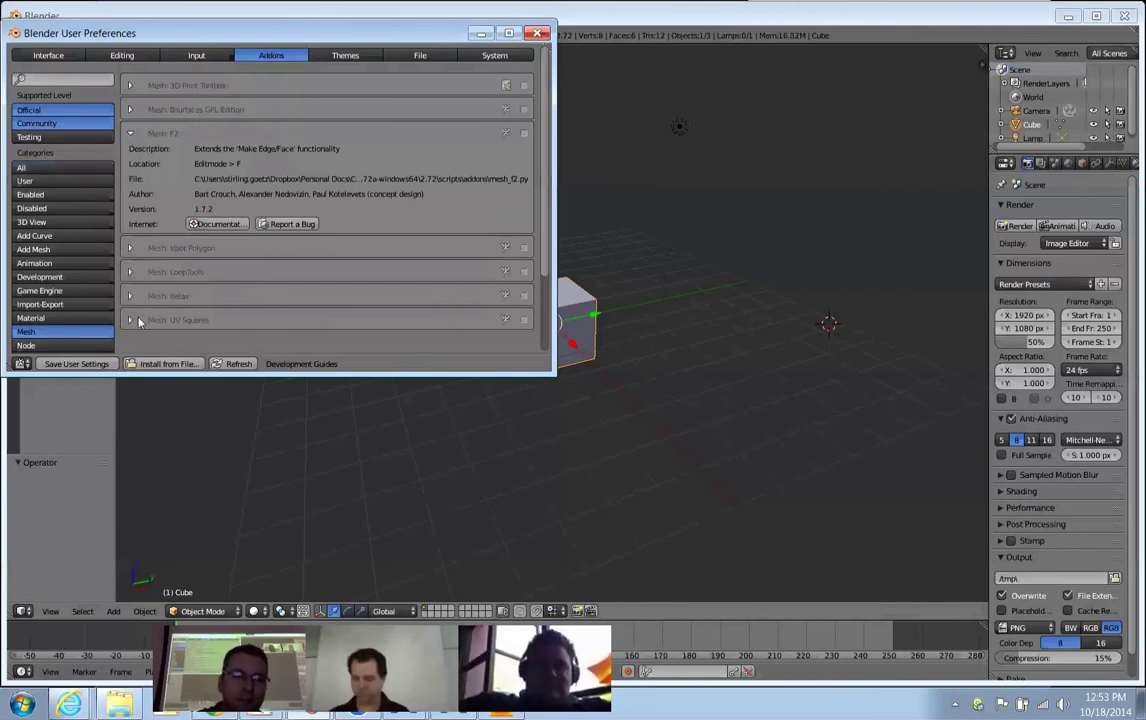
pyautogui.click(70, 250)
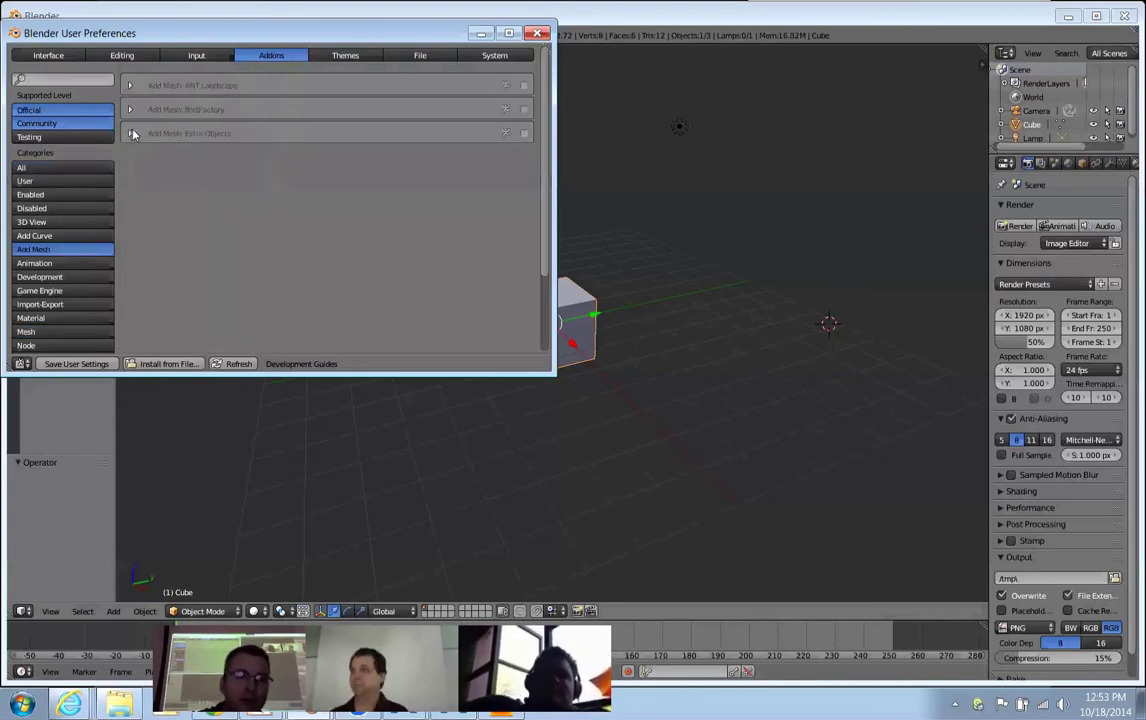
pyautogui.click(132, 134)
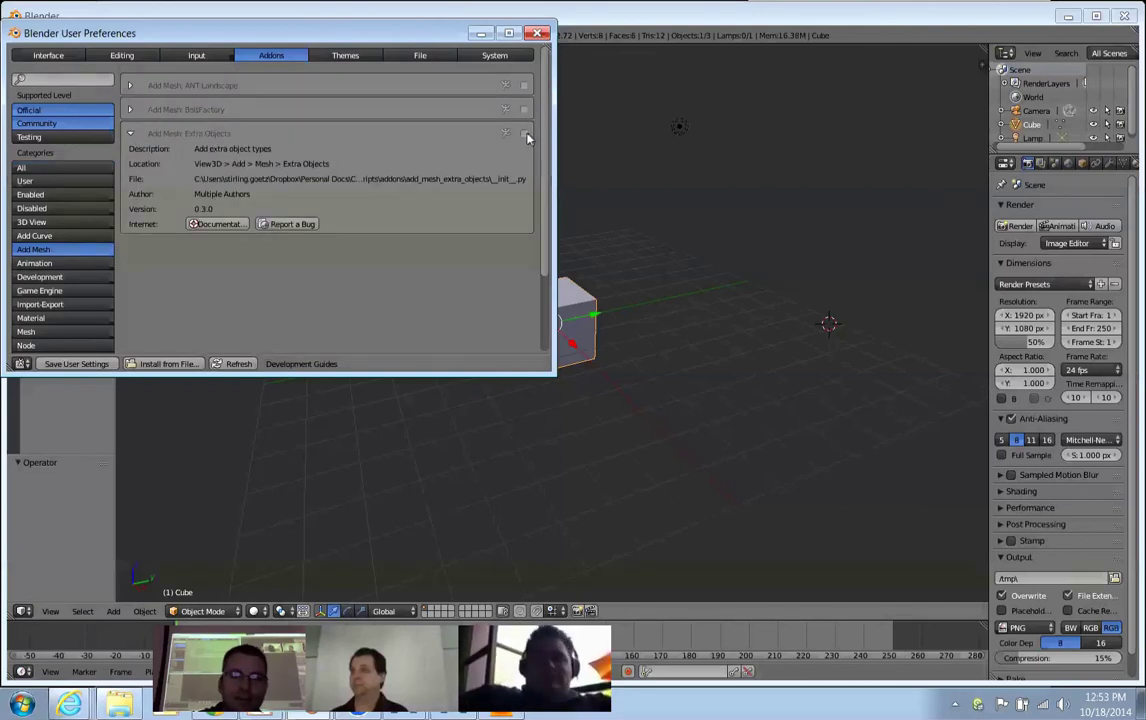
pyautogui.click(525, 134)
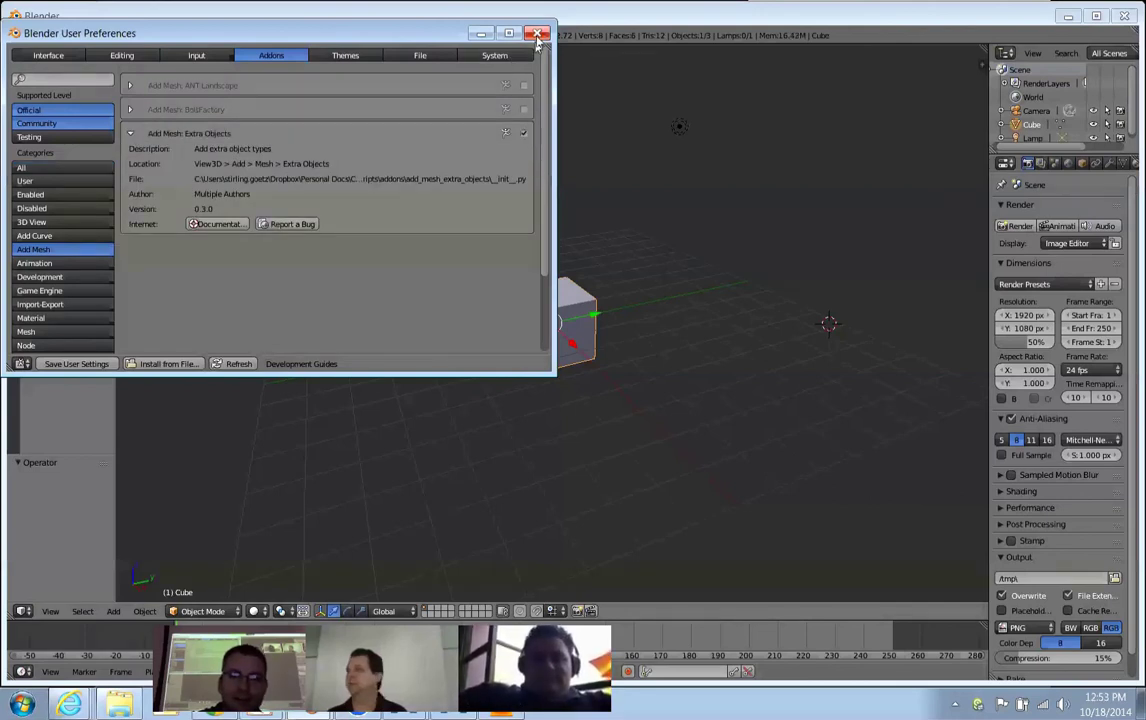
pyautogui.click(538, 34)
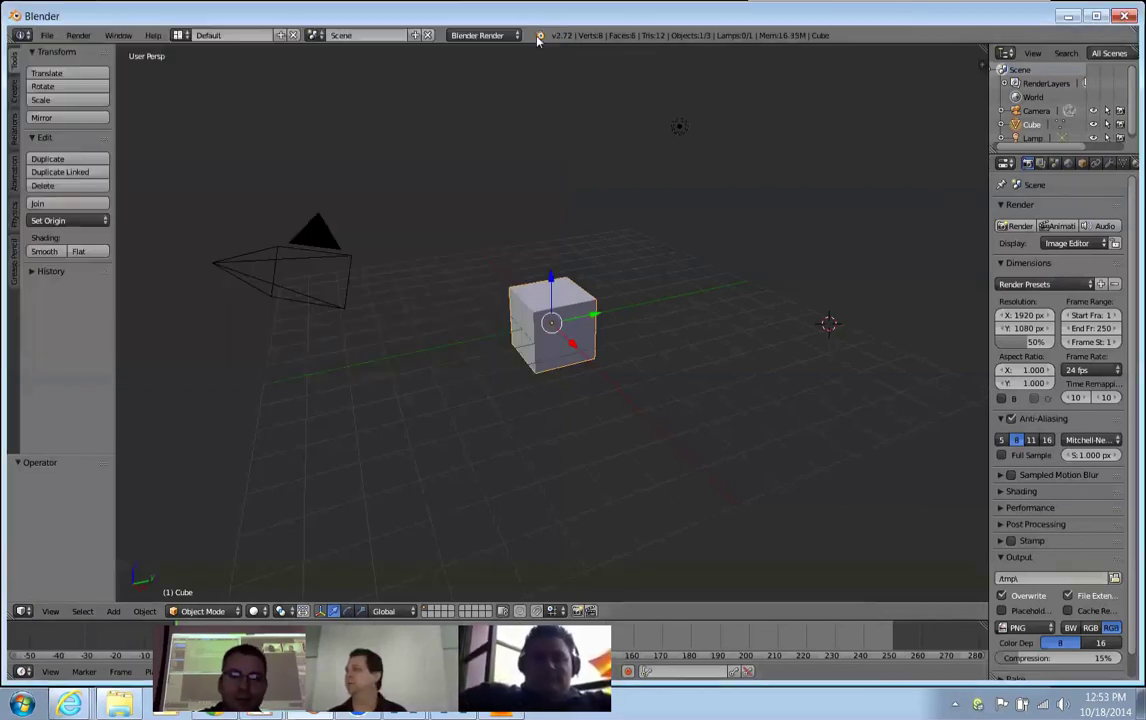
# Delete the default cube and add a PolySphere to the scene.
pyautogui.press('x')
pyautogui.click(578, 343)
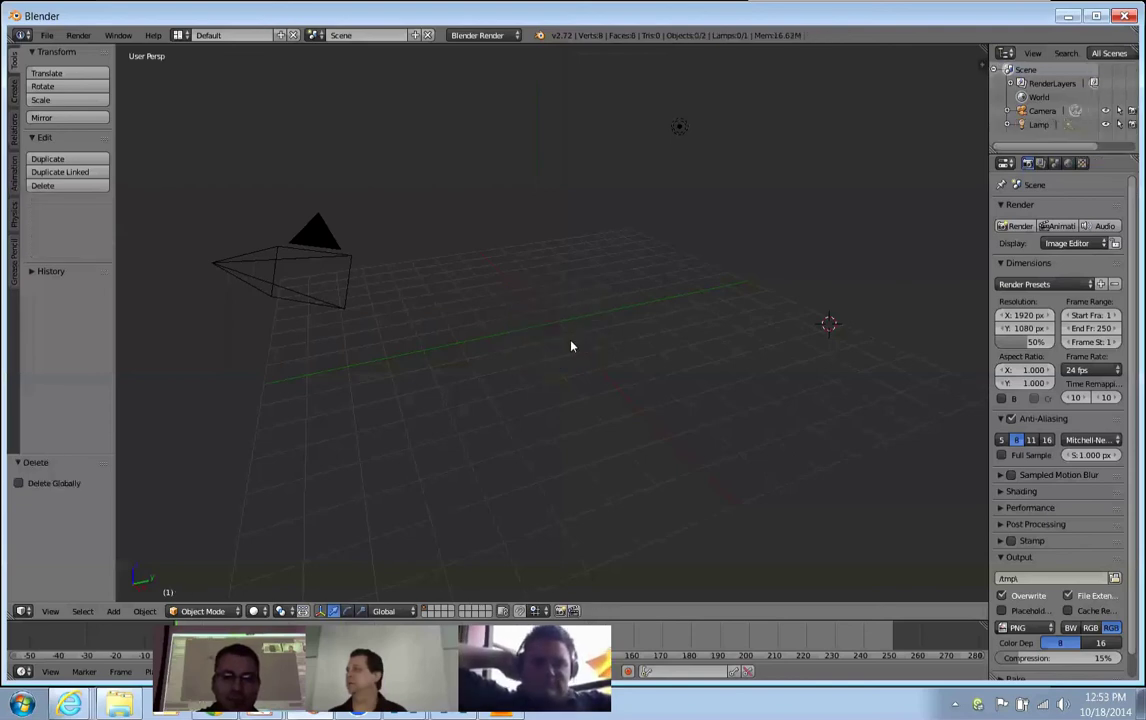
pyautogui.hotkey('shift', 'a')
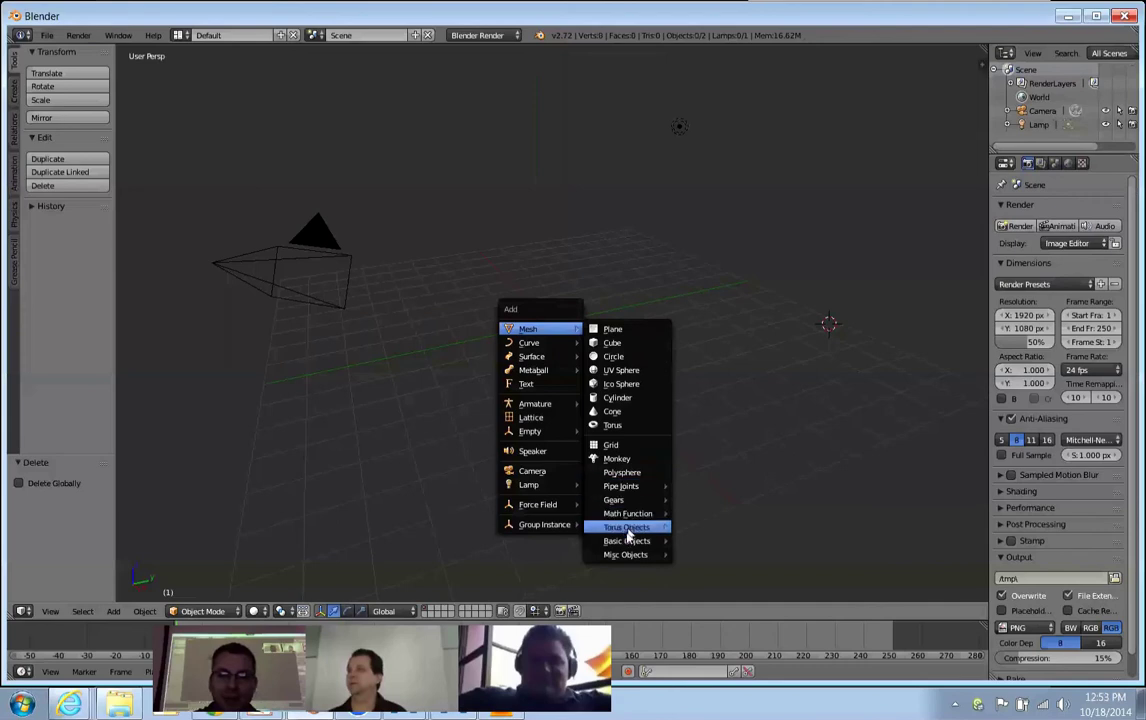
pyautogui.moveTo(632, 546)
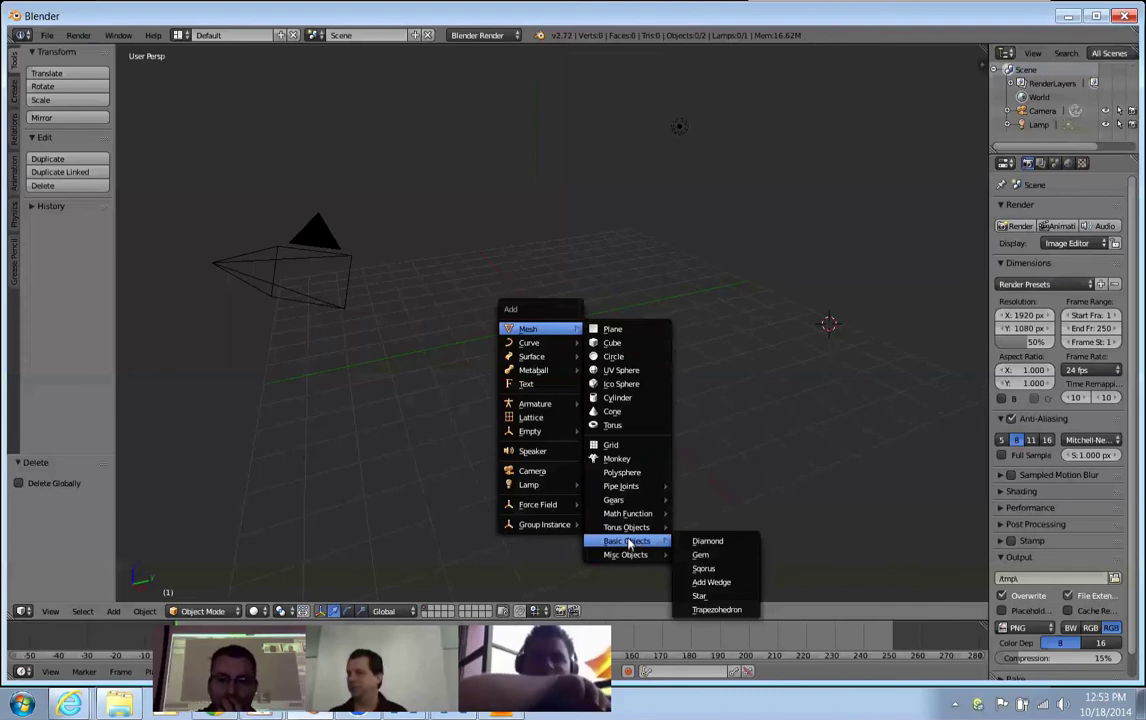
pyautogui.click(625, 473)
pyautogui.scroll(8, 560, 358)
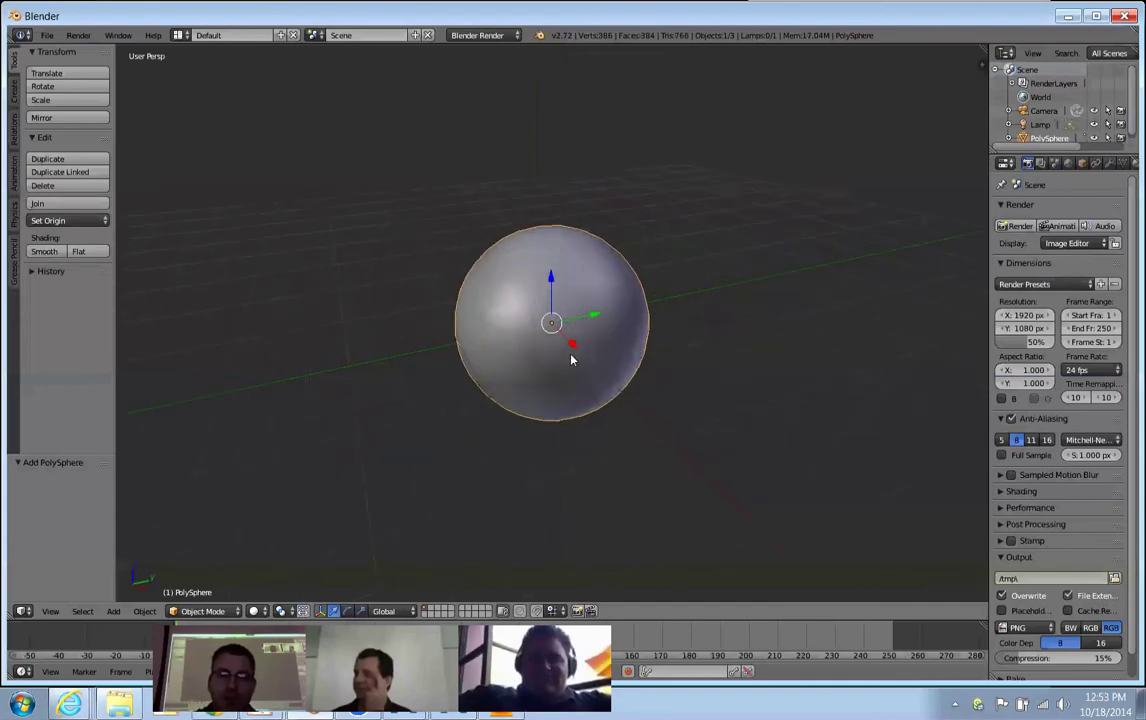
# Inspect the PolySphere's all-quad mesh in Edit Mode, then return to Object Mode.
pyautogui.press('Tab')
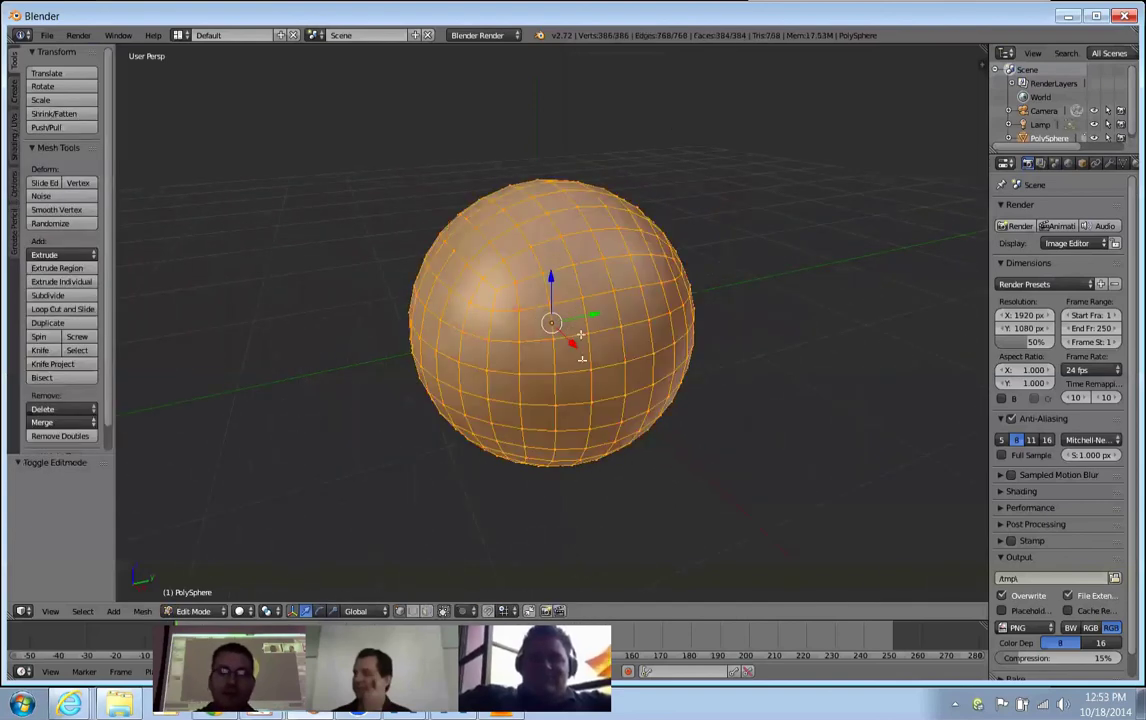
pyautogui.scroll(4, 625, 365)
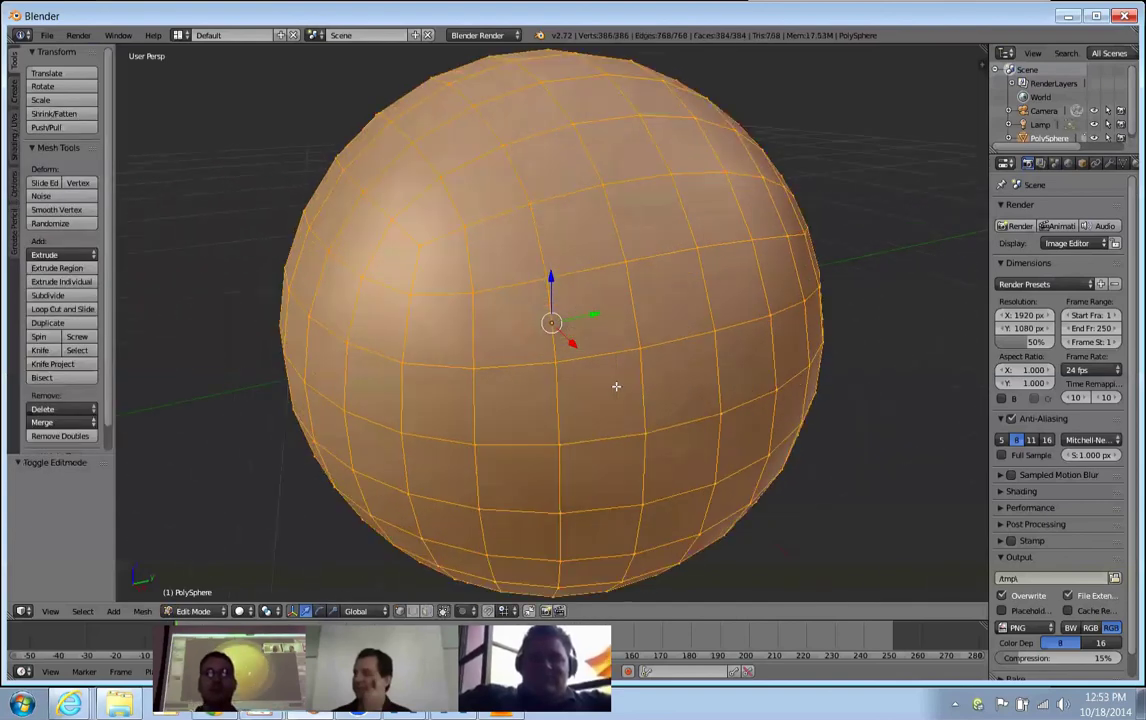
pyautogui.scroll(-2, 609, 378)
pyautogui.moveTo(631, 375); pyautogui.dragTo(660, 352, button='middle')
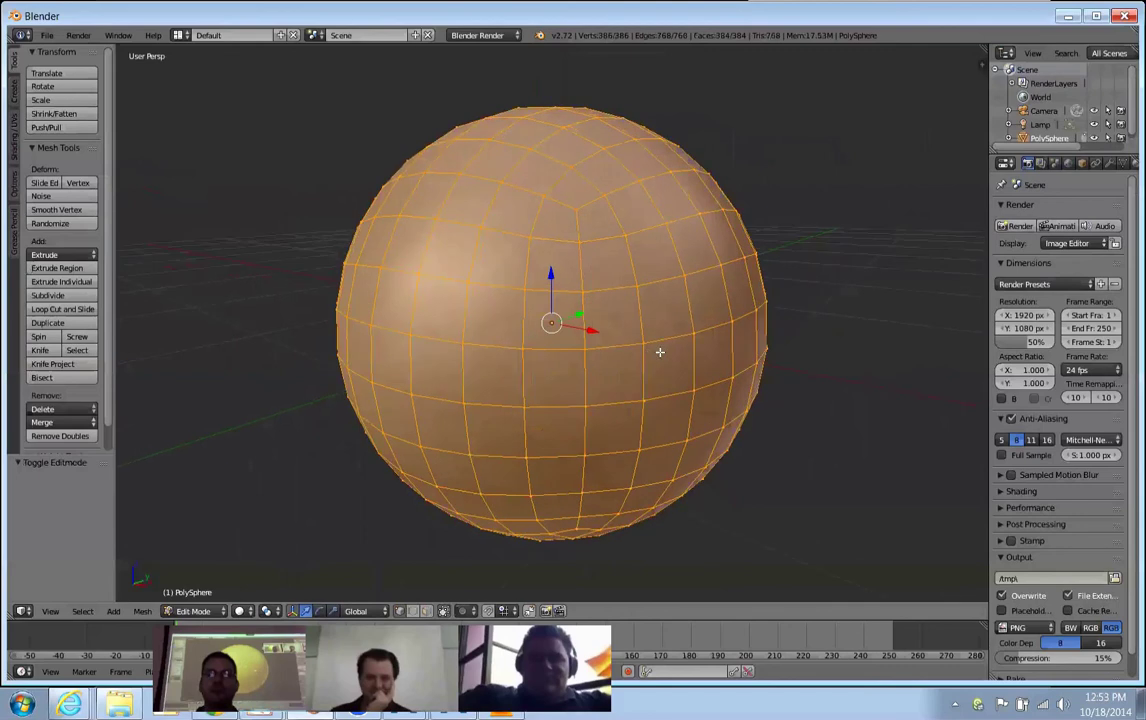
pyautogui.moveTo(590, 344); pyautogui.dragTo(651, 514, button='middle')
pyautogui.scroll(2, 527, 318)
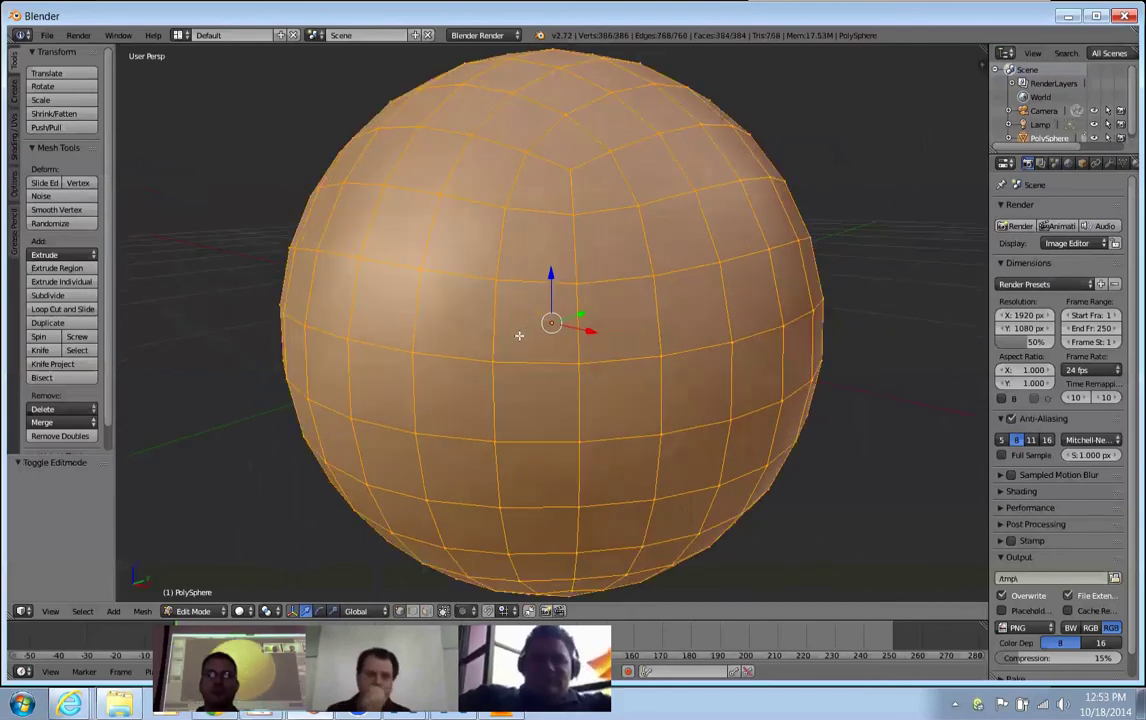
pyautogui.scroll(-4, 520, 330)
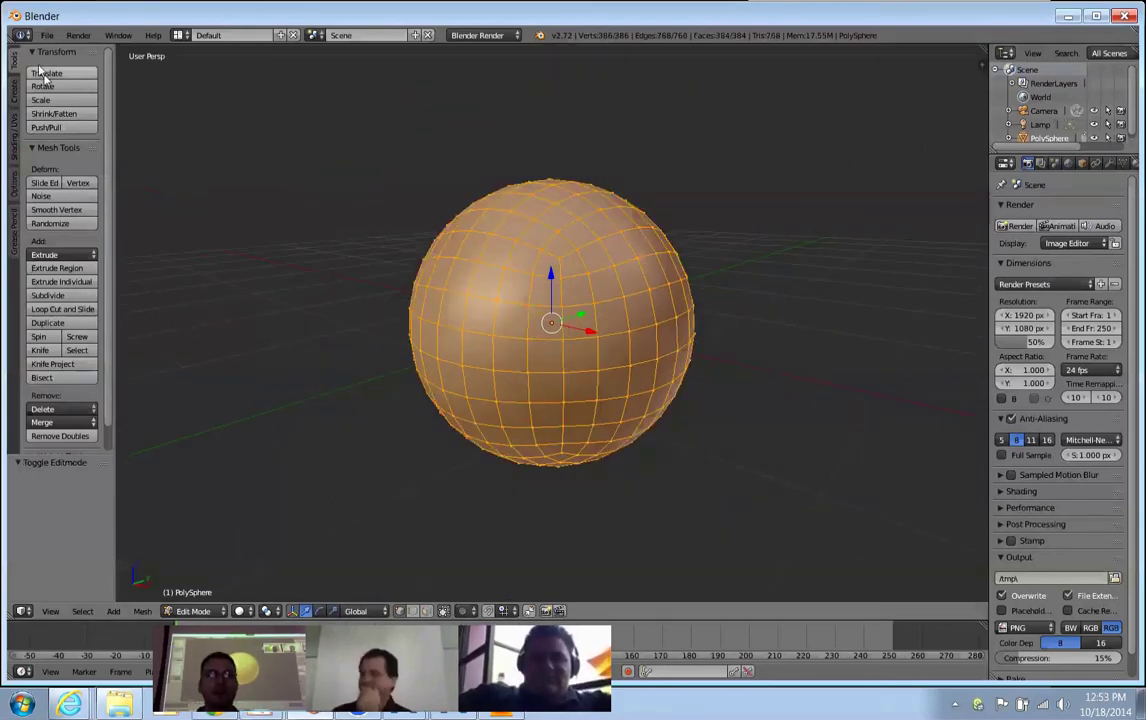
pyautogui.hotkey('shift', 'a')
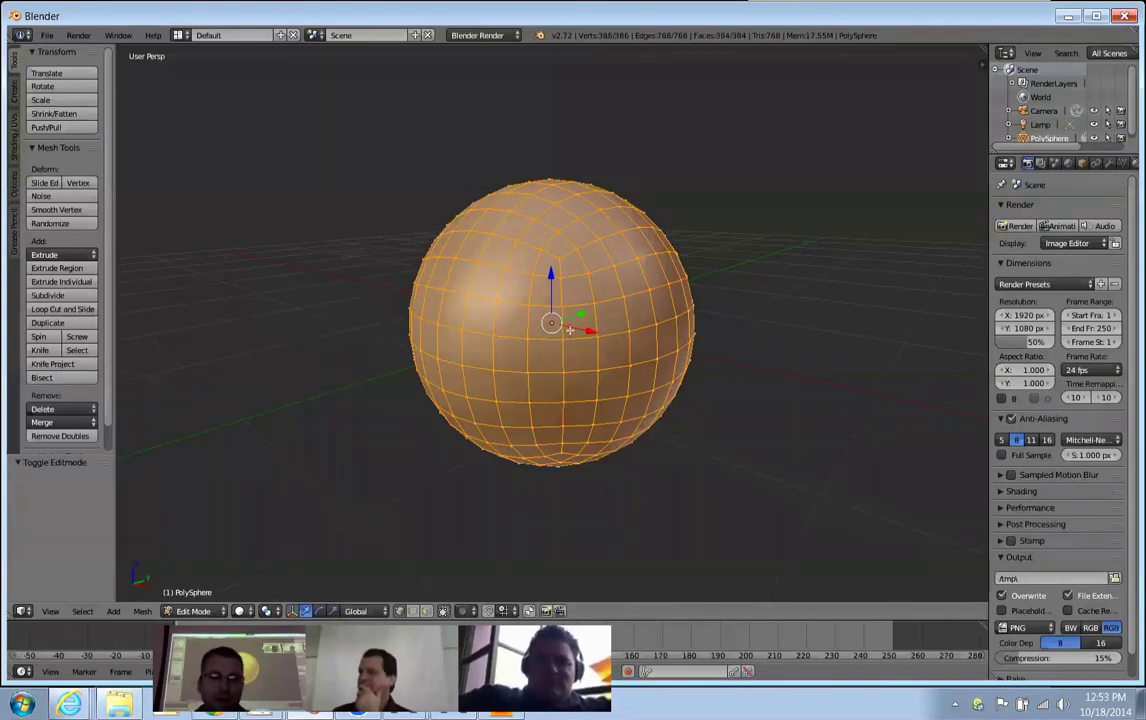
pyautogui.press('Tab')
pyautogui.hotkey('shift', 'a')
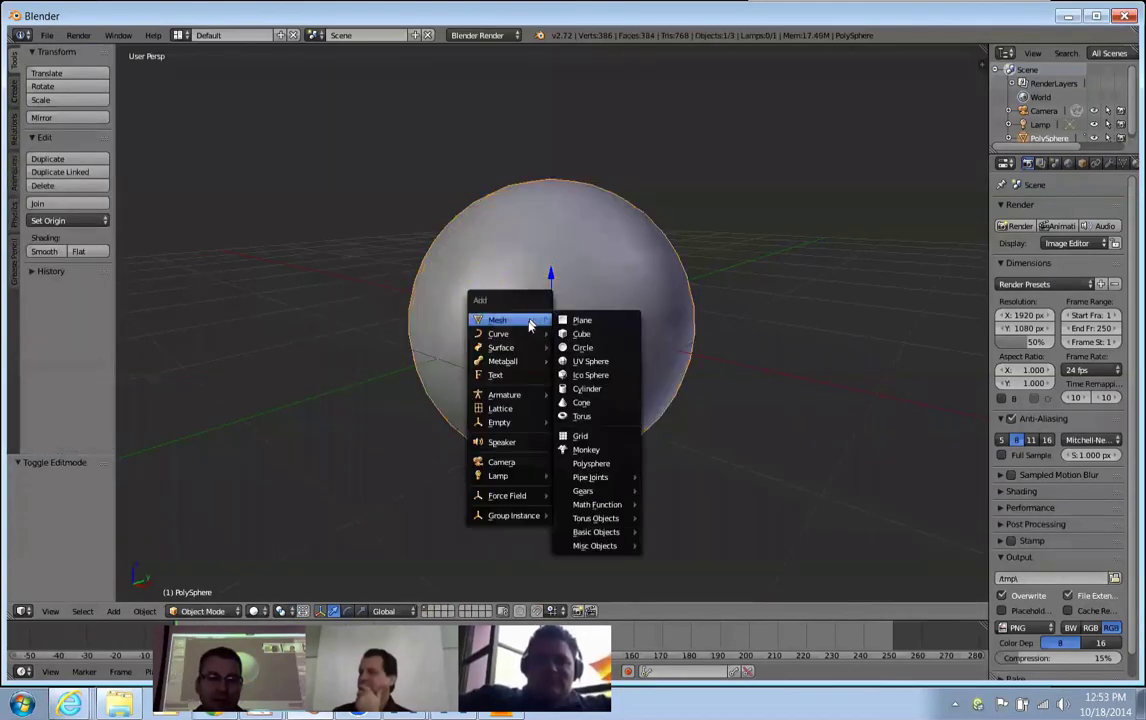
pyautogui.moveTo(530, 320)
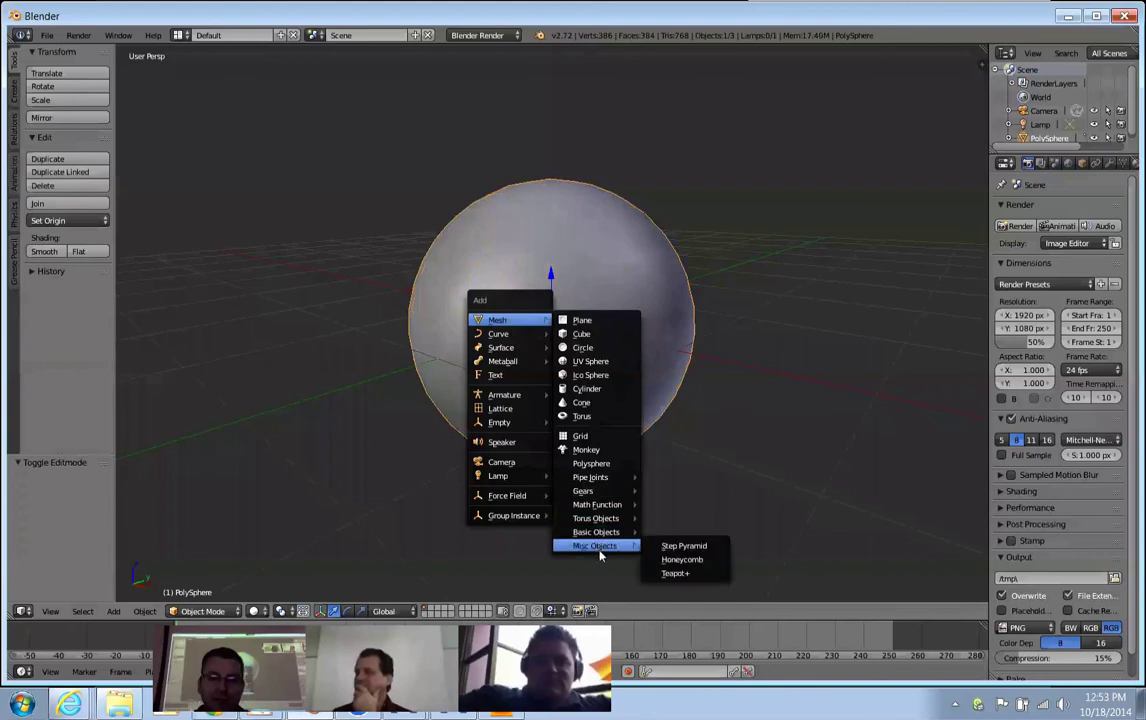
pyautogui.moveTo(592, 520)
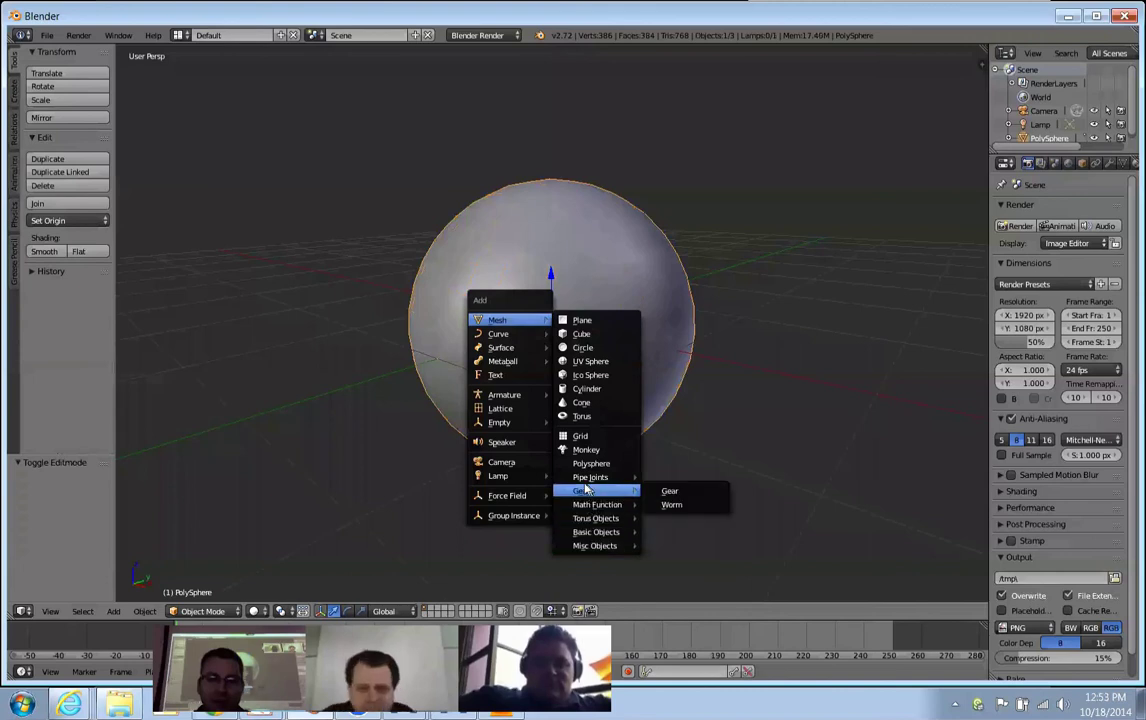
pyautogui.moveTo(586, 481)
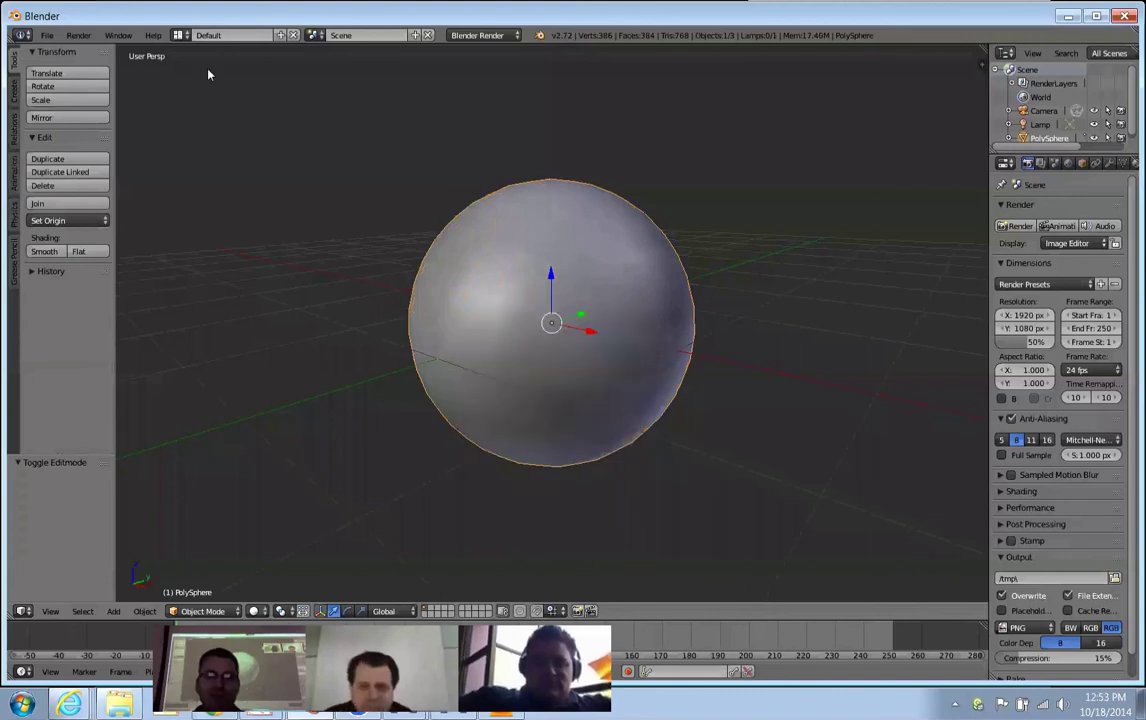
pyautogui.click(47, 35)
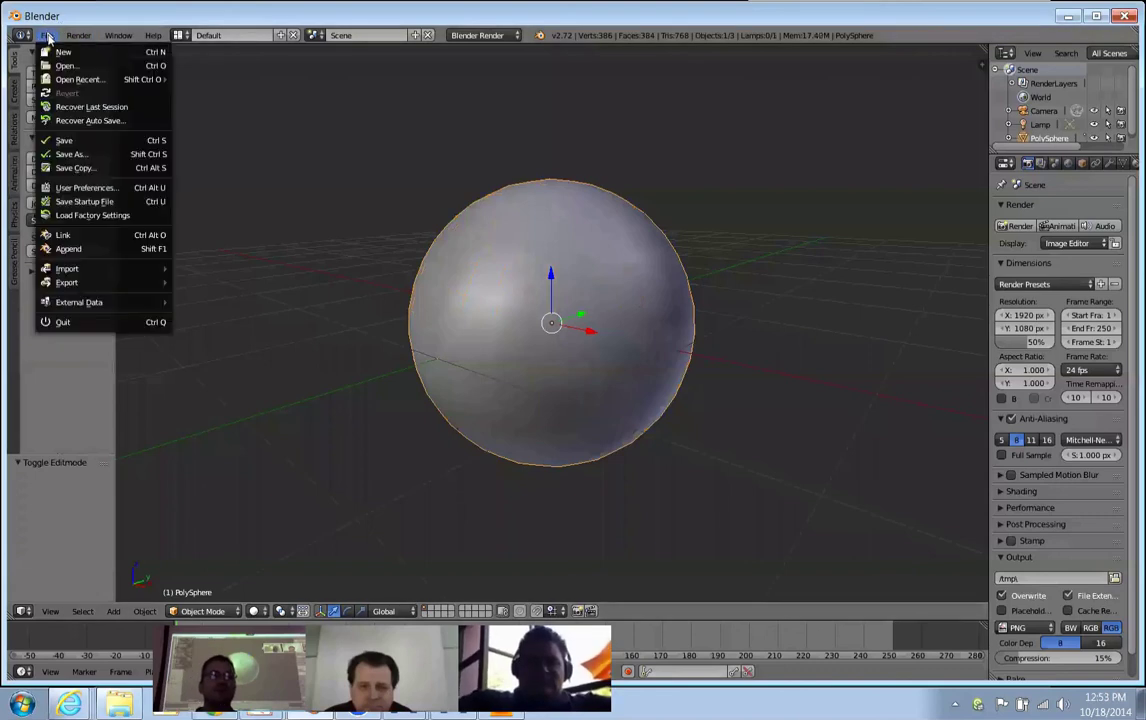
pyautogui.click(119, 191)
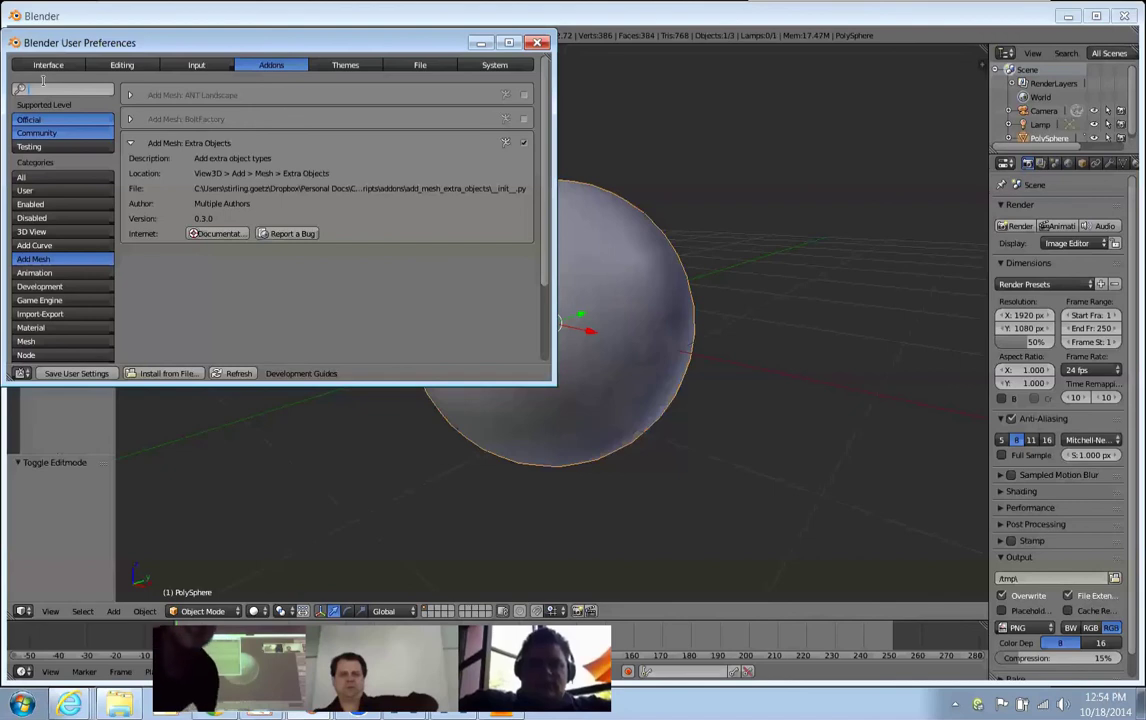
pyautogui.click(481, 42)
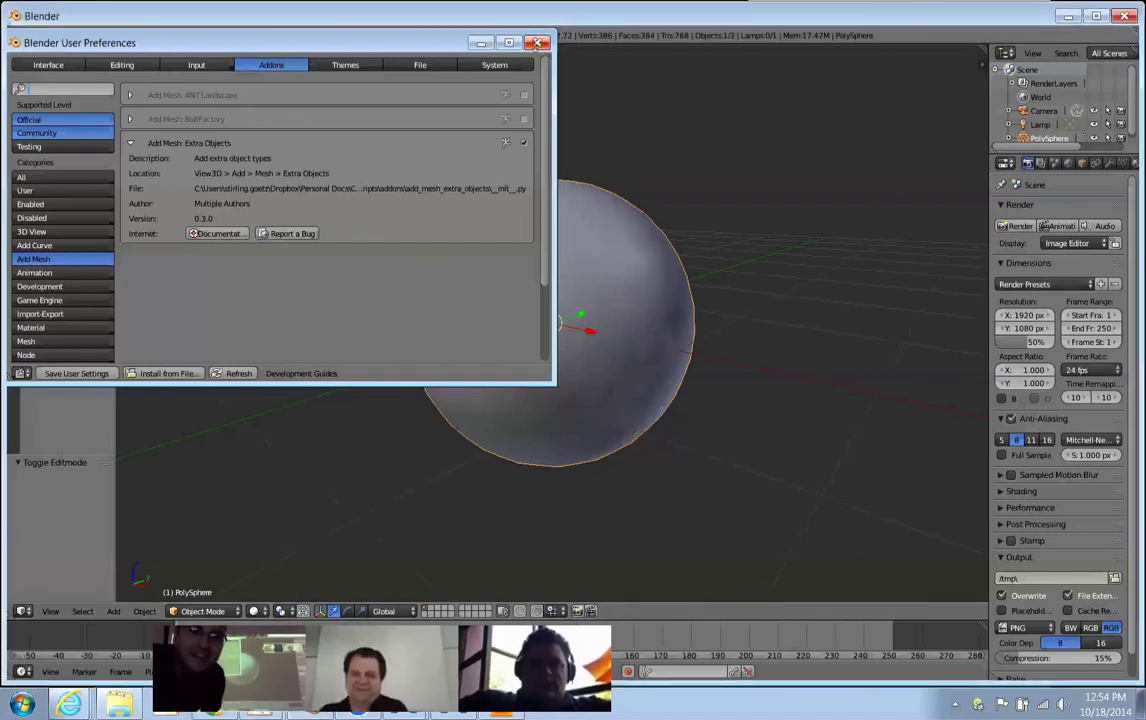
# Reload the default start-up scene with File > New.
pyautogui.click(46, 35)
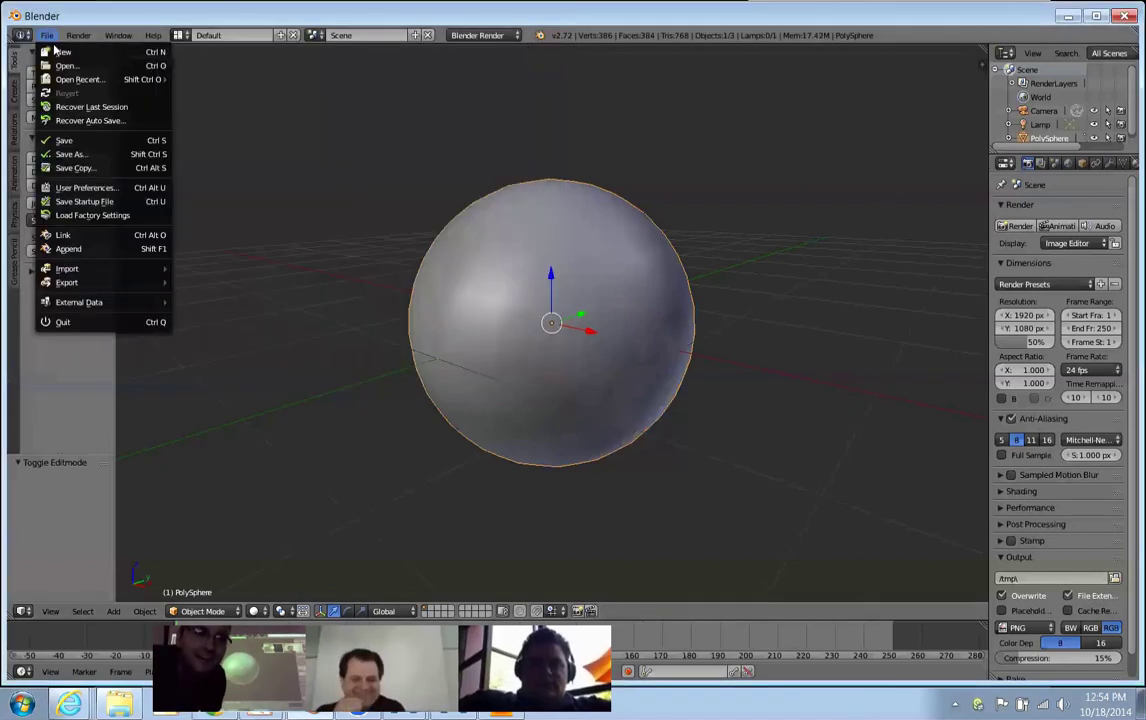
pyautogui.click(52, 47)
pyautogui.click(53, 62)
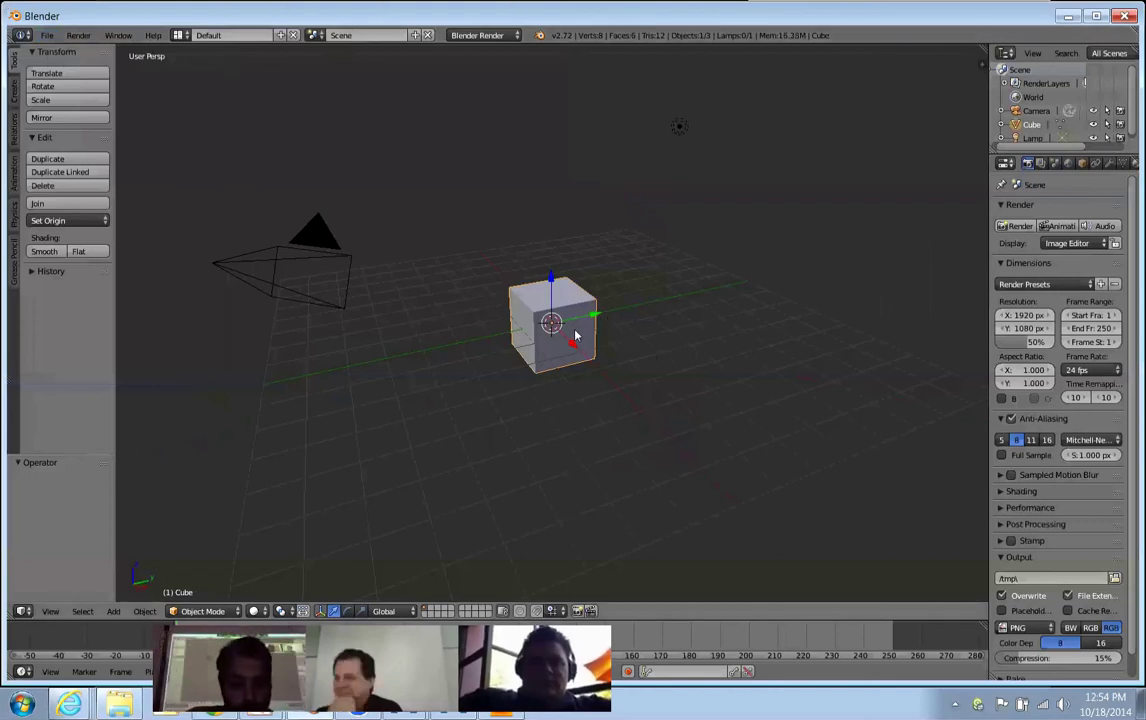
# Search the add-ons for 'ani' to confirm ANT Landscape is enabled, then return to the scene.
pyautogui.click(49, 35)
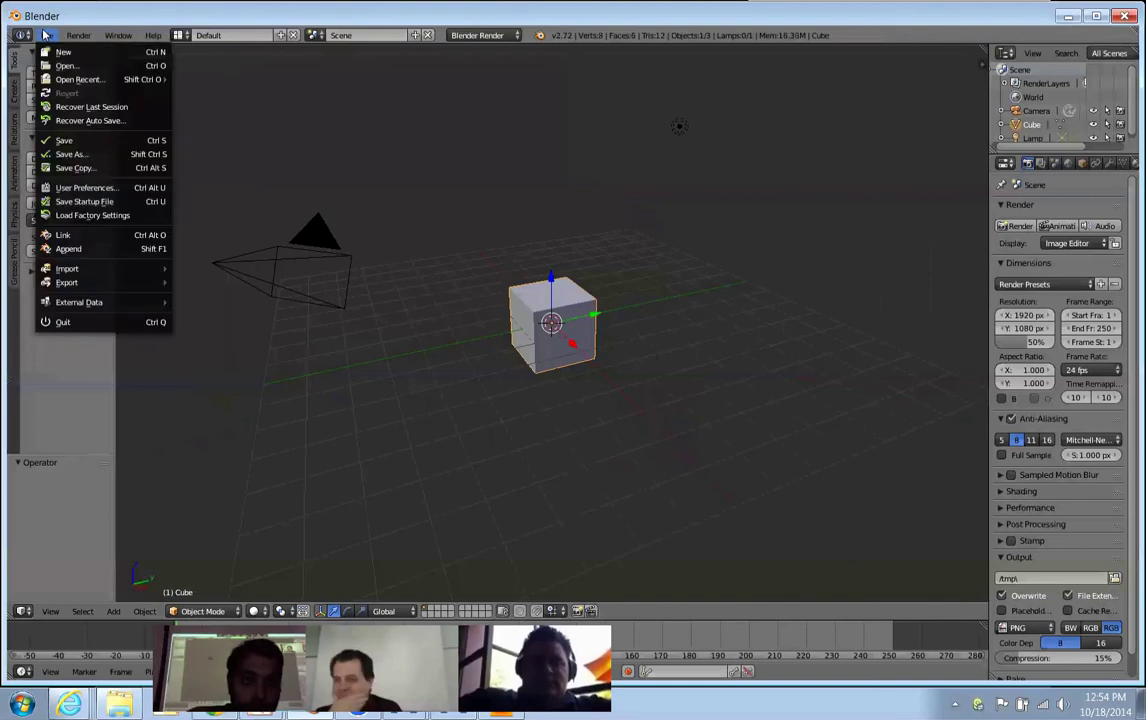
pyautogui.click(108, 168)
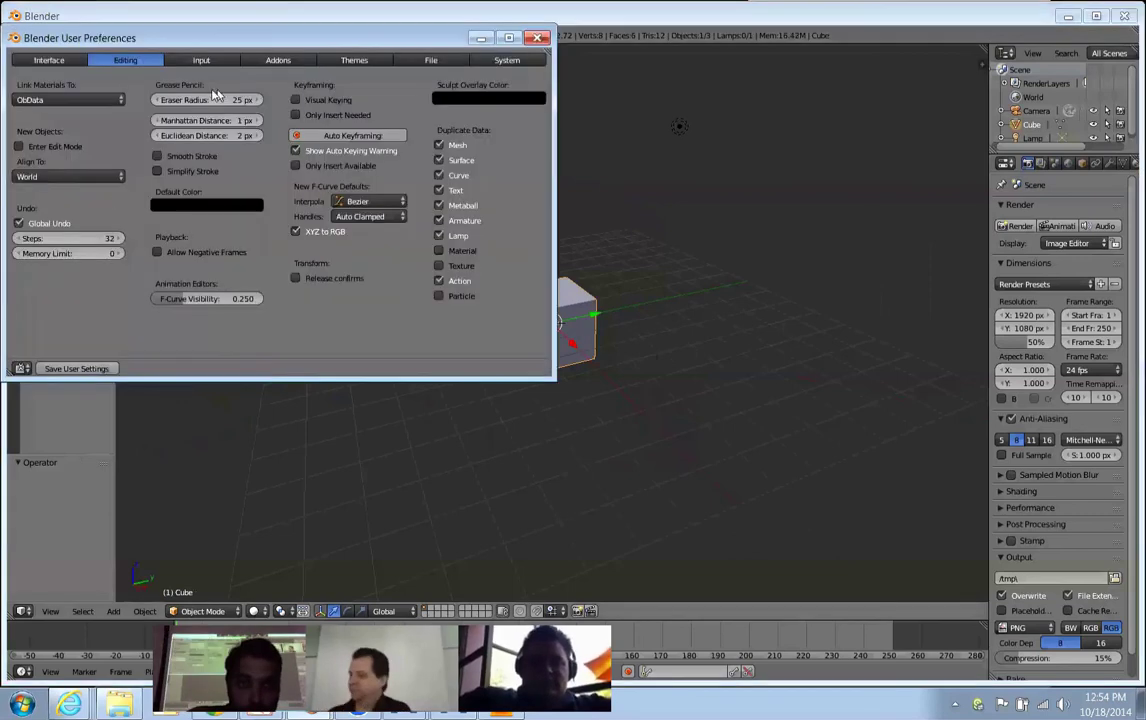
pyautogui.click(272, 60)
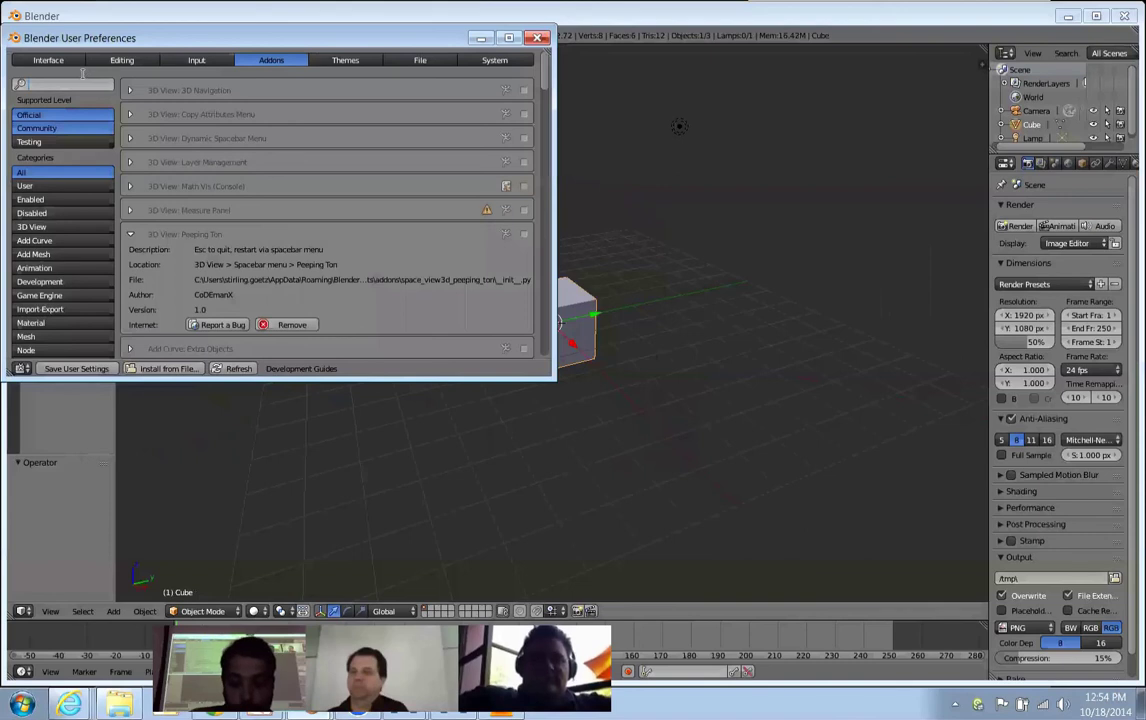
pyautogui.write('ani')
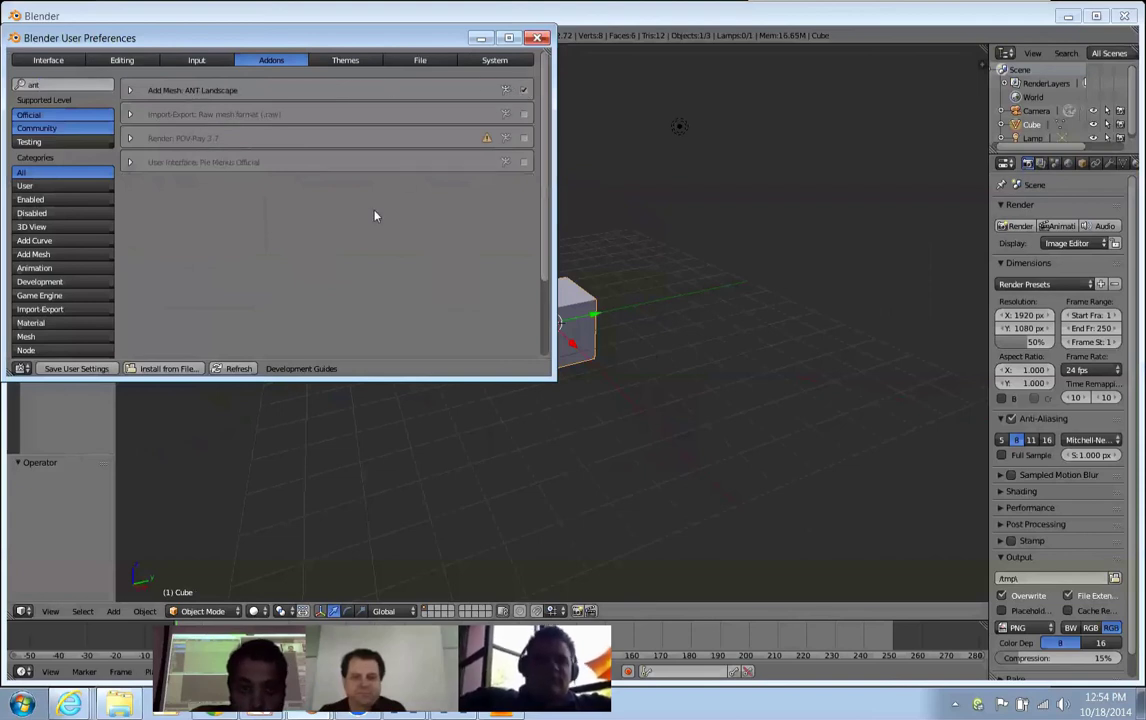
pyautogui.click(524, 448)
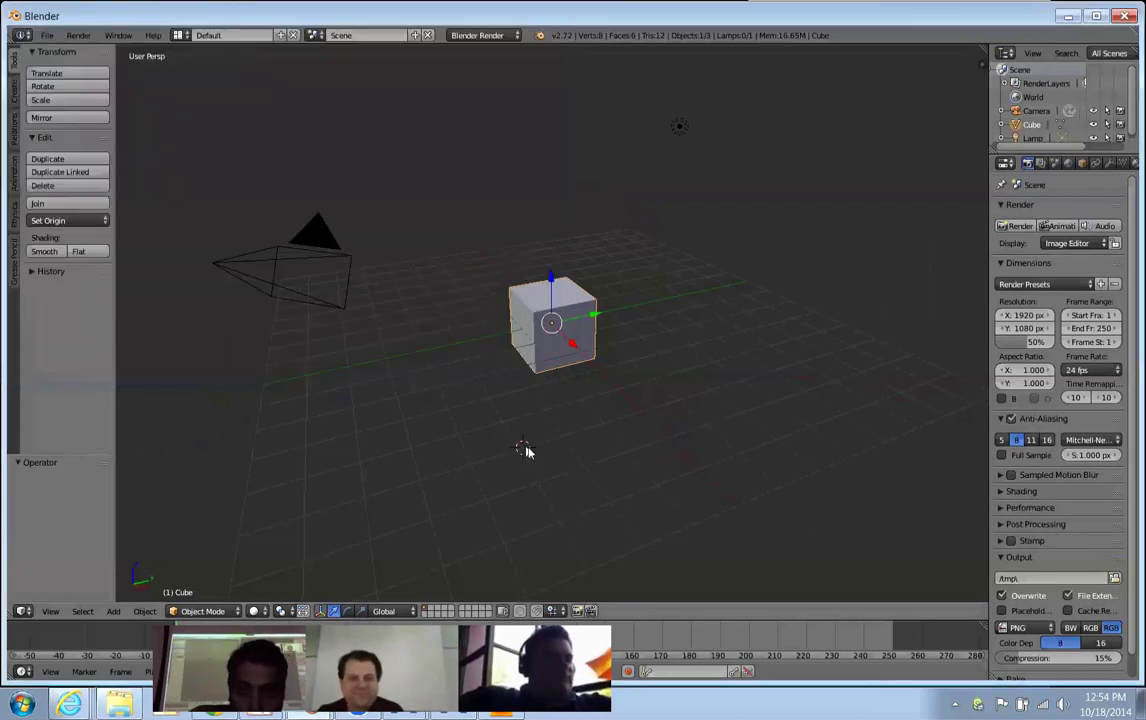
# Delete the cube, add and remove a trial Landscape, and centre the 3D cursor.
pyautogui.press('x')
pyautogui.click(557, 347)
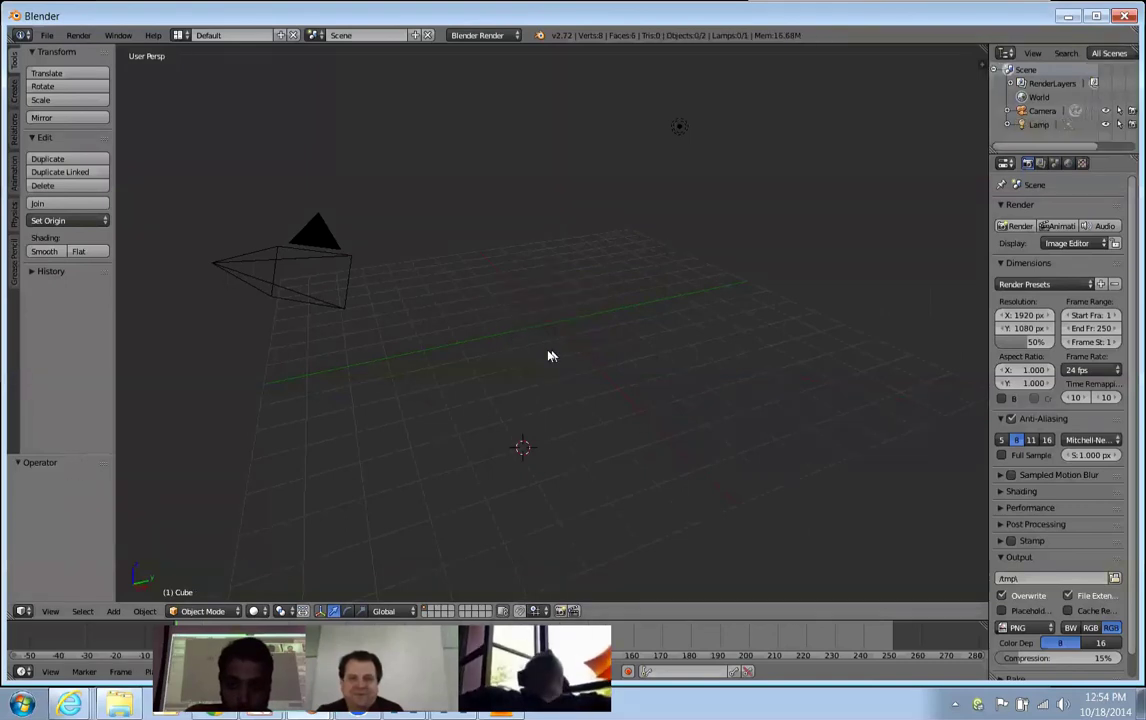
pyautogui.hotkey('shift', 'a')
pyautogui.moveTo(548, 356)
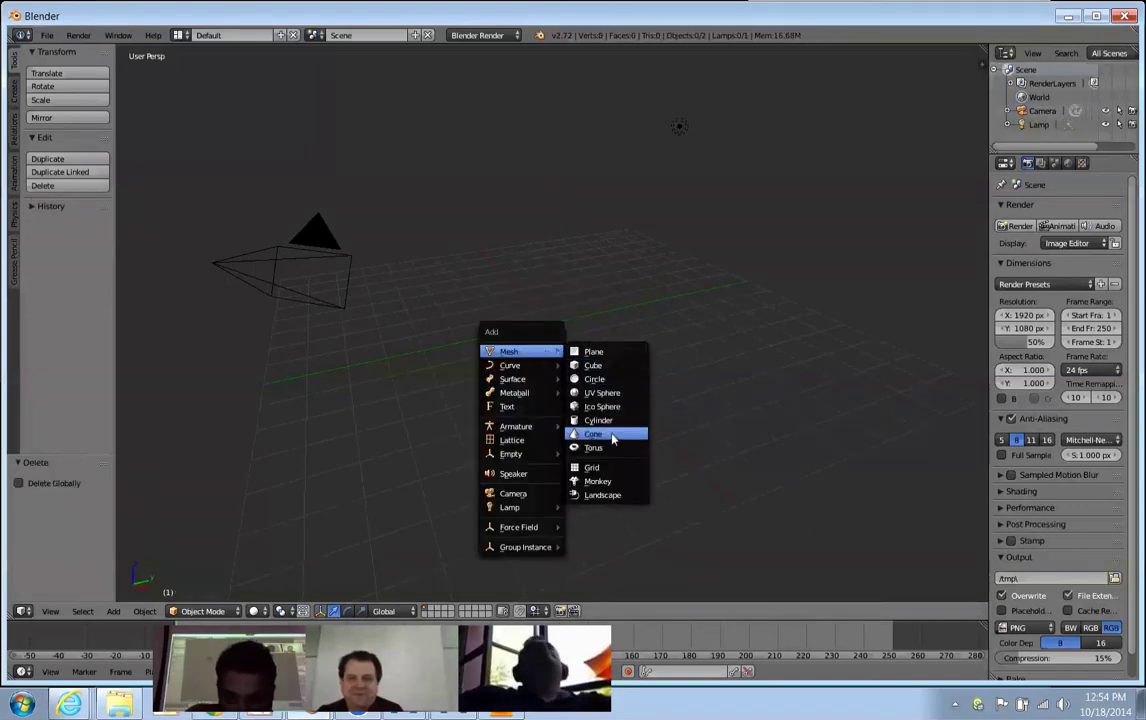
pyautogui.click(619, 496)
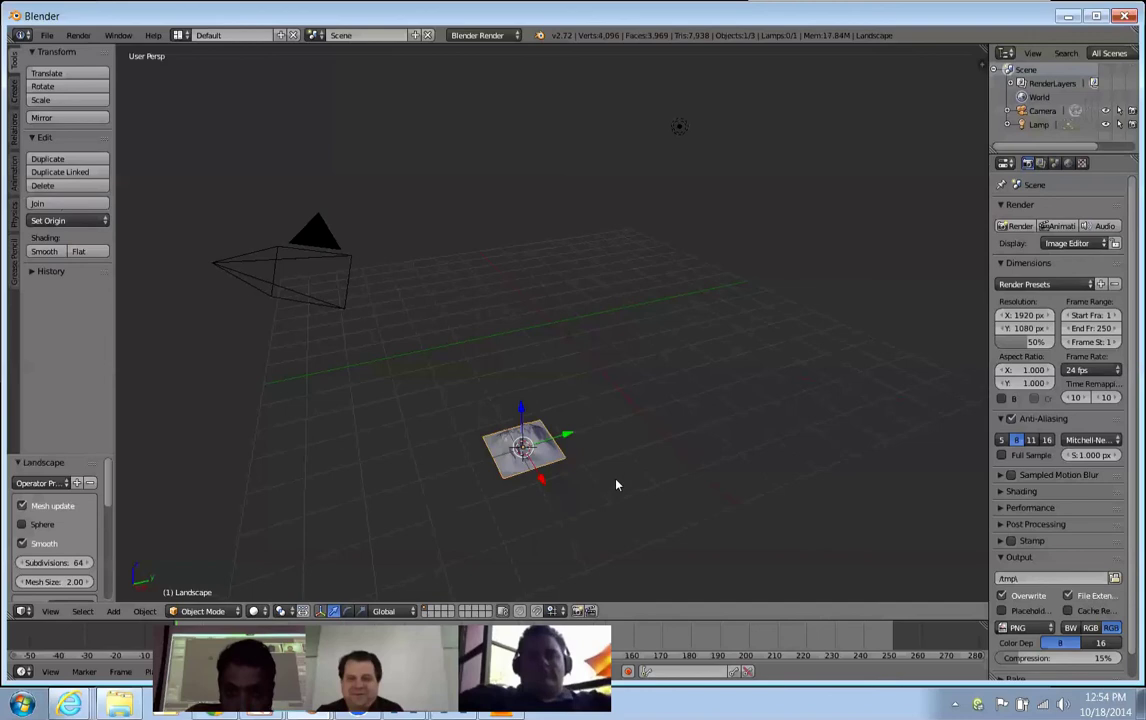
pyautogui.press('Delete')
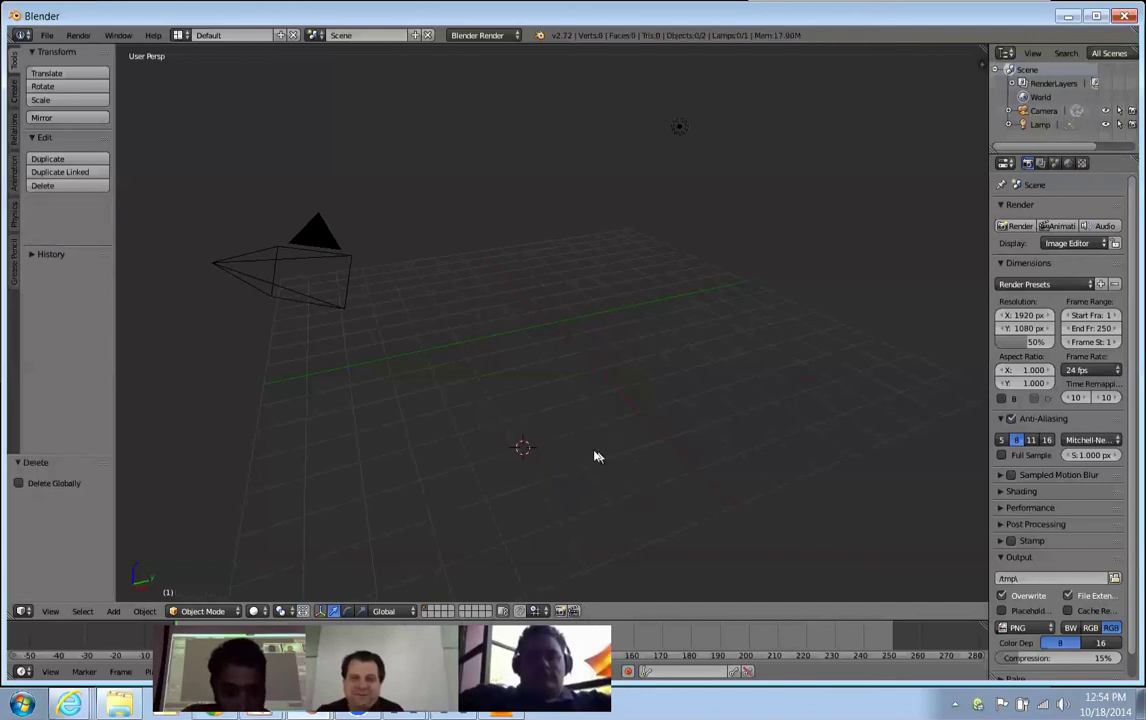
pyautogui.hotkey('shift', 'c')
pyautogui.hotkey('shift', 'a')
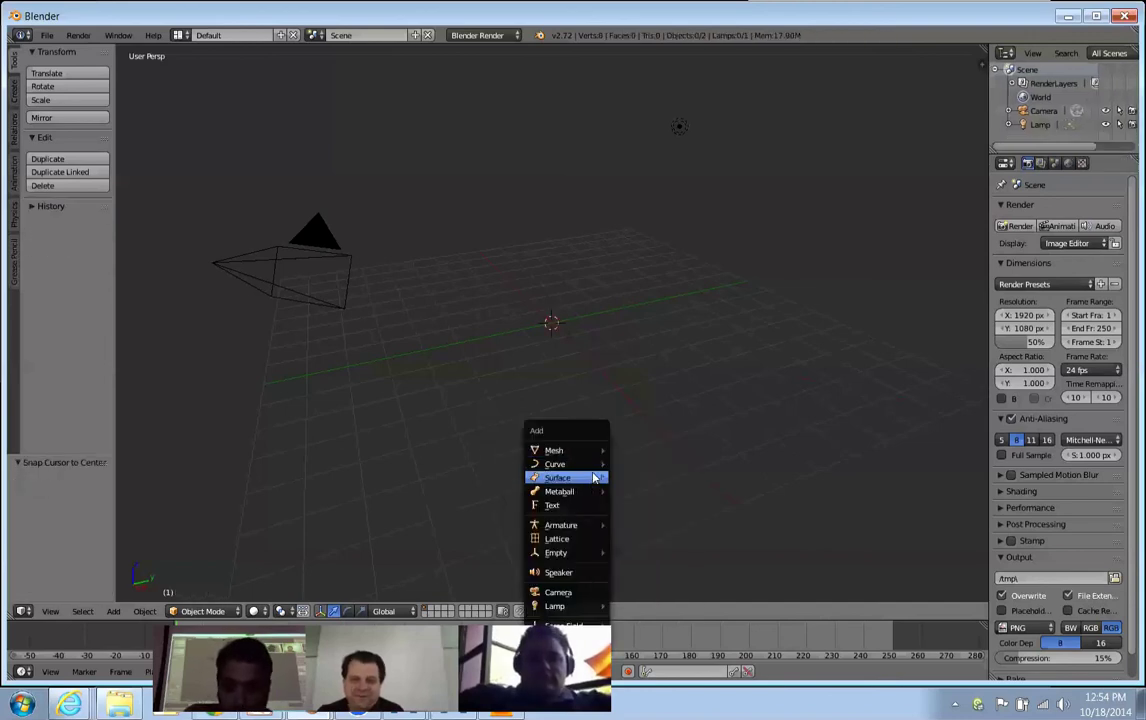
# Add a Landscape at the scene centre with 86 subdivisions and mesh size 4.01.
pyautogui.moveTo(590, 457)
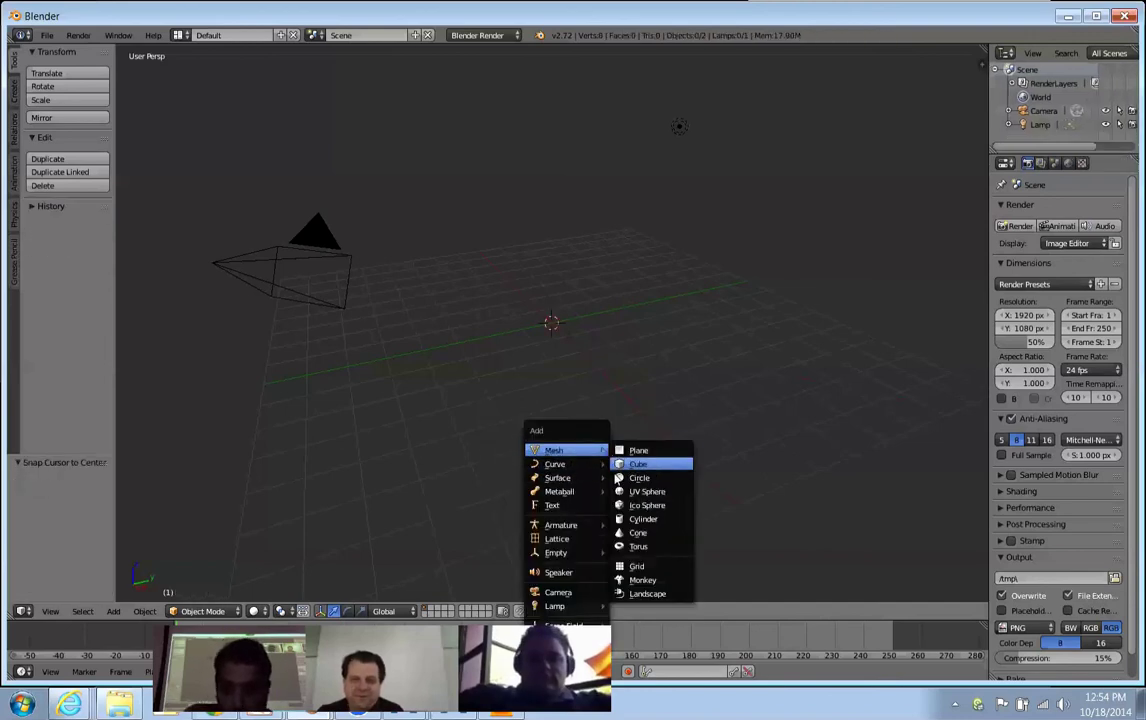
pyautogui.click(650, 594)
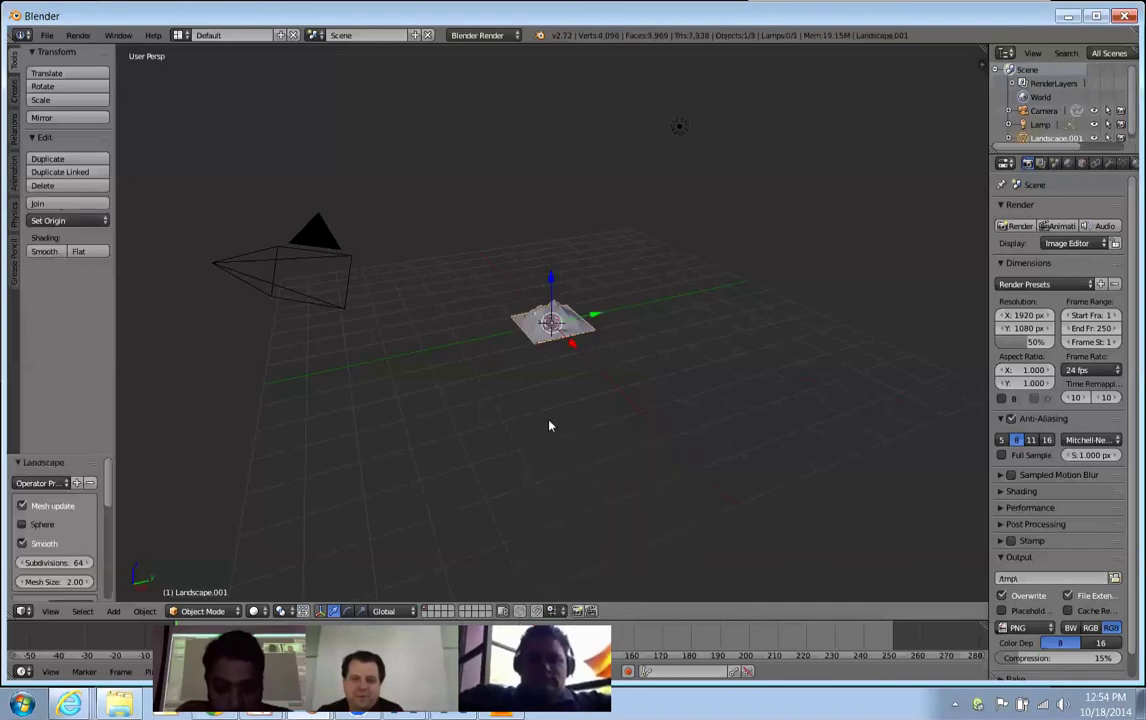
pyautogui.press('F6')
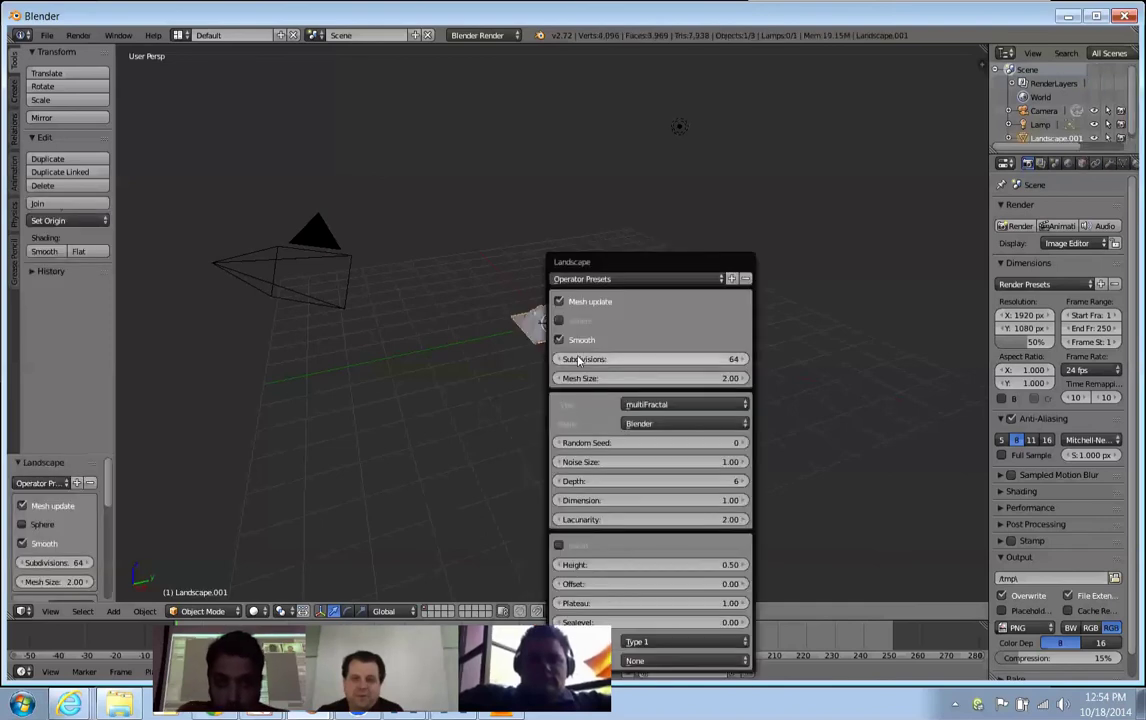
pyautogui.moveTo(636, 262); pyautogui.dragTo(245, 152)
pyautogui.scroll(5, 500, 353)
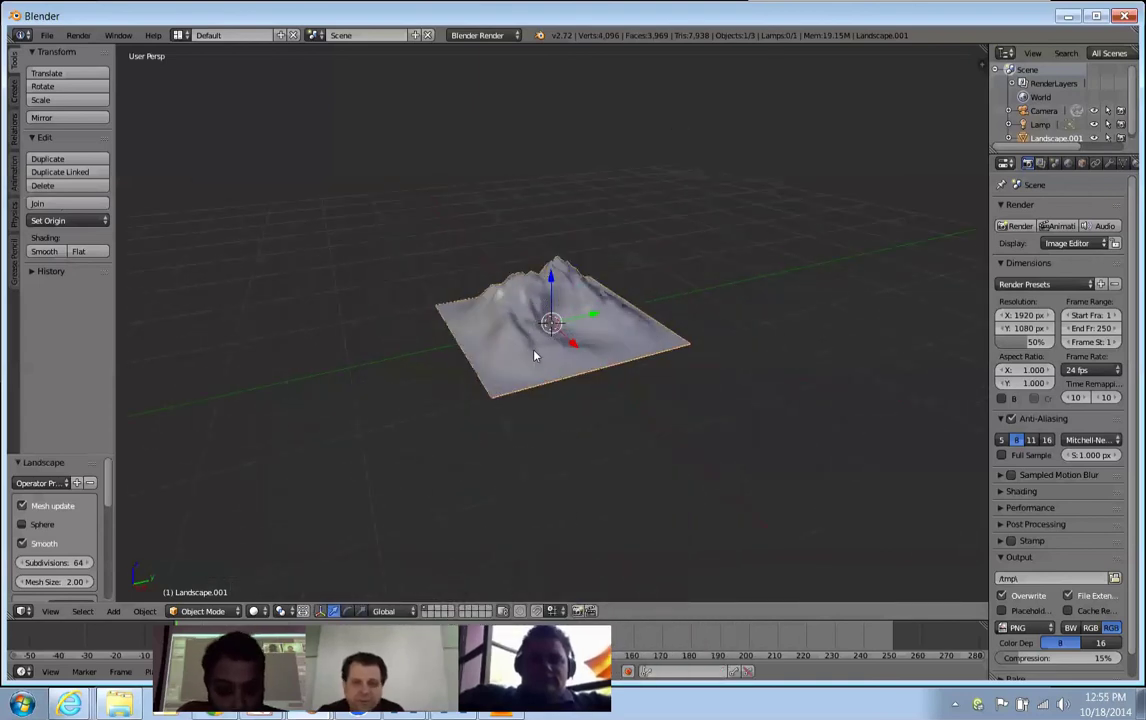
pyautogui.press('F6')
pyautogui.moveTo(646, 267); pyautogui.dragTo(257, 186)
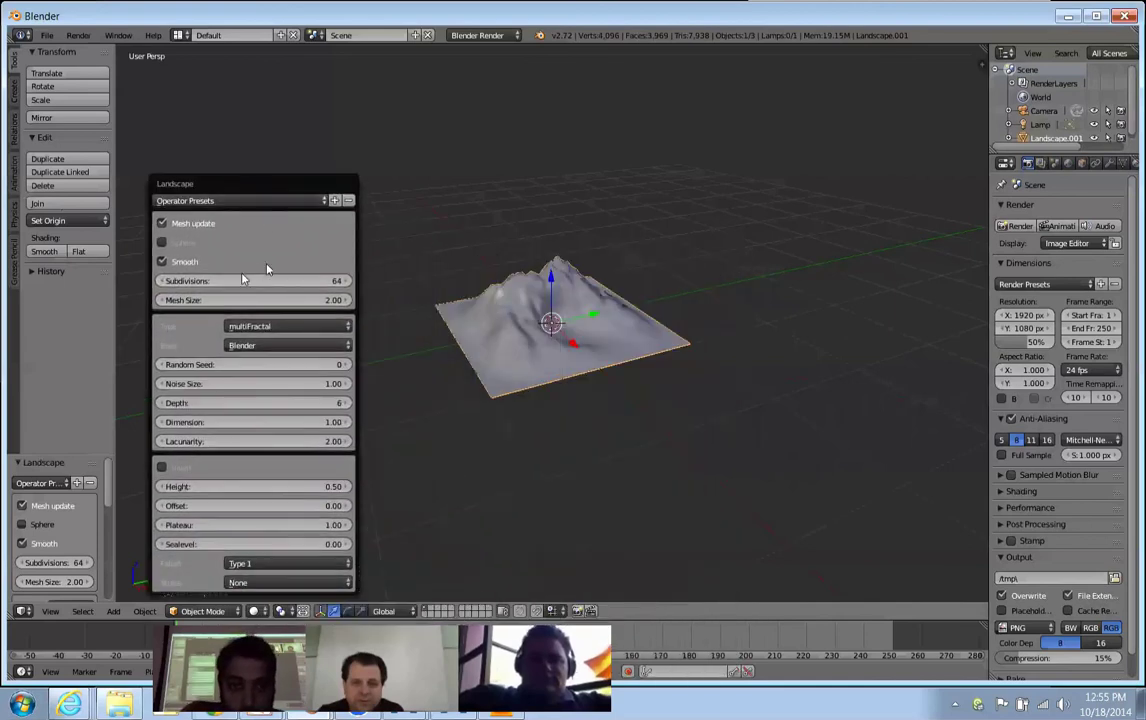
pyautogui.moveTo(271, 284); pyautogui.dragTo(244, 305)
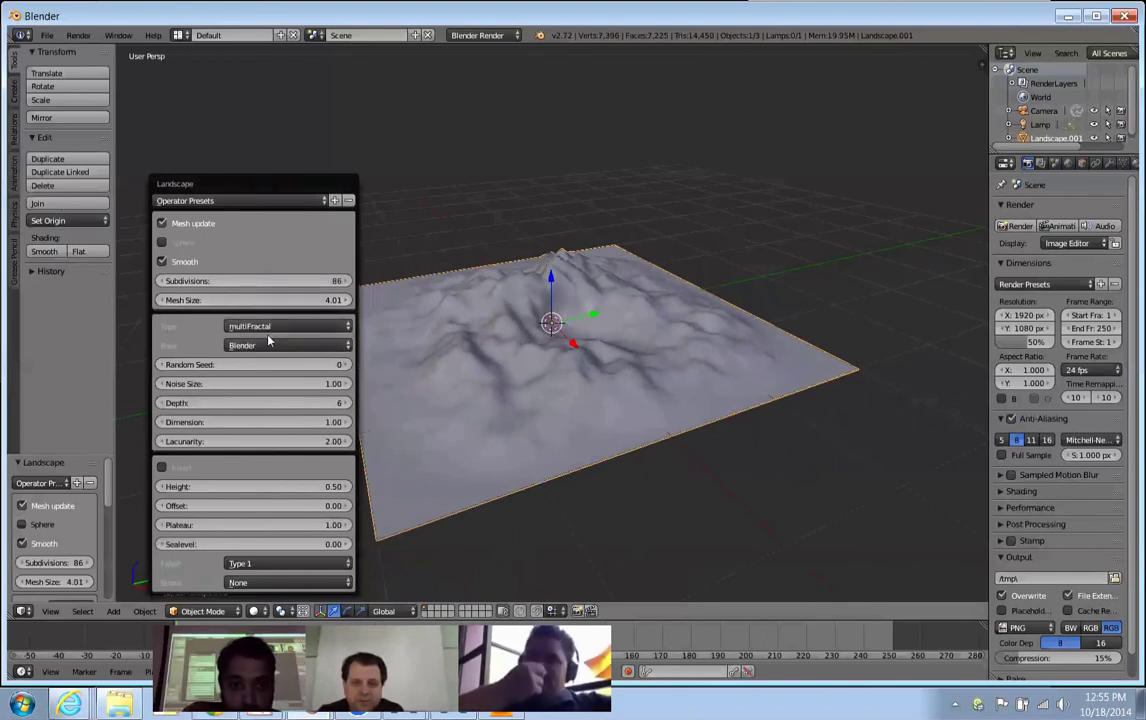
# Try Strata, Shattered, Marble and Distorted Noise terrain types for the landscape.
pyautogui.click(262, 326)
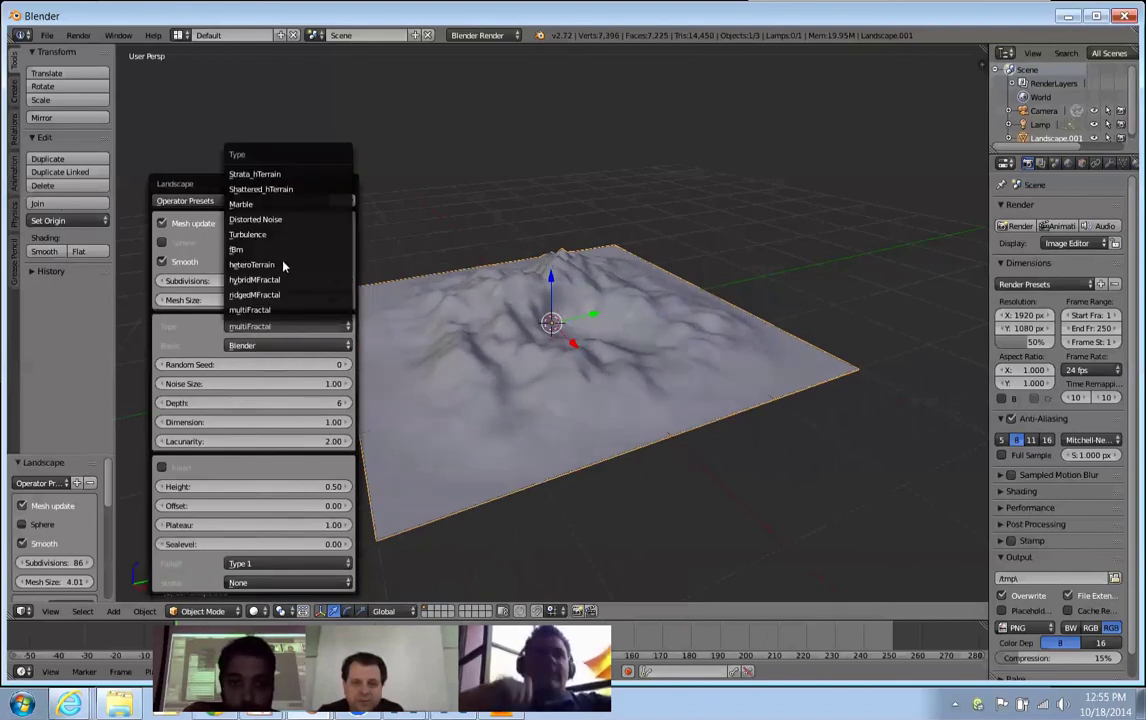
pyautogui.click(267, 177)
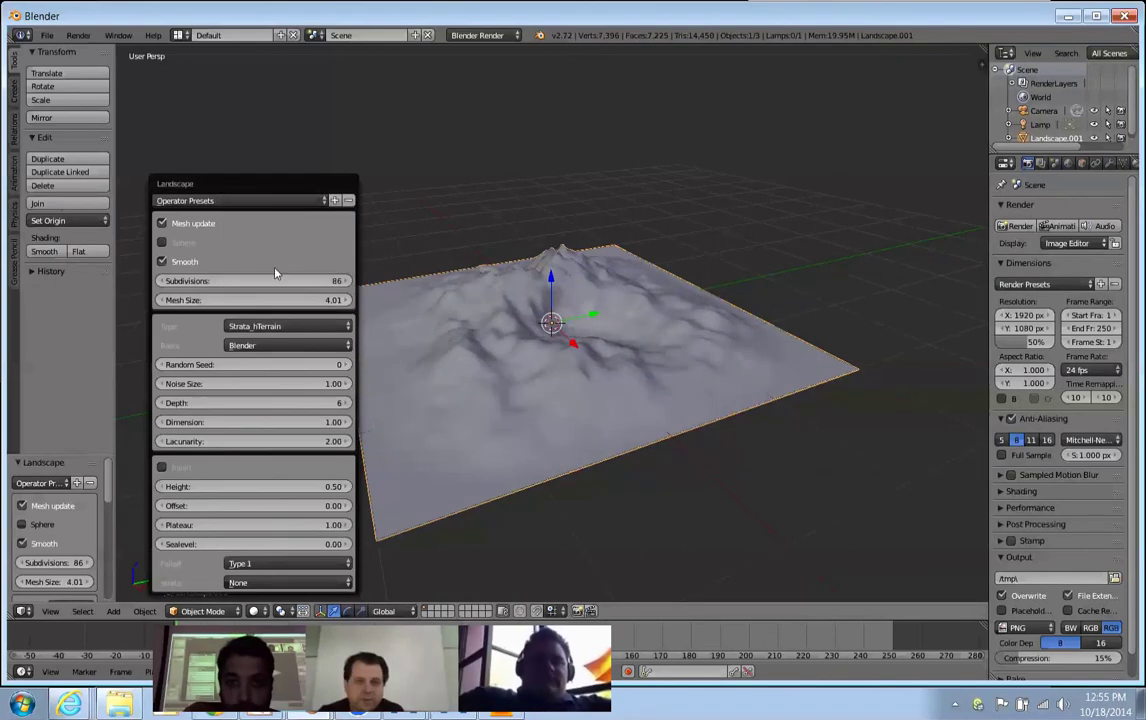
pyautogui.click(278, 328)
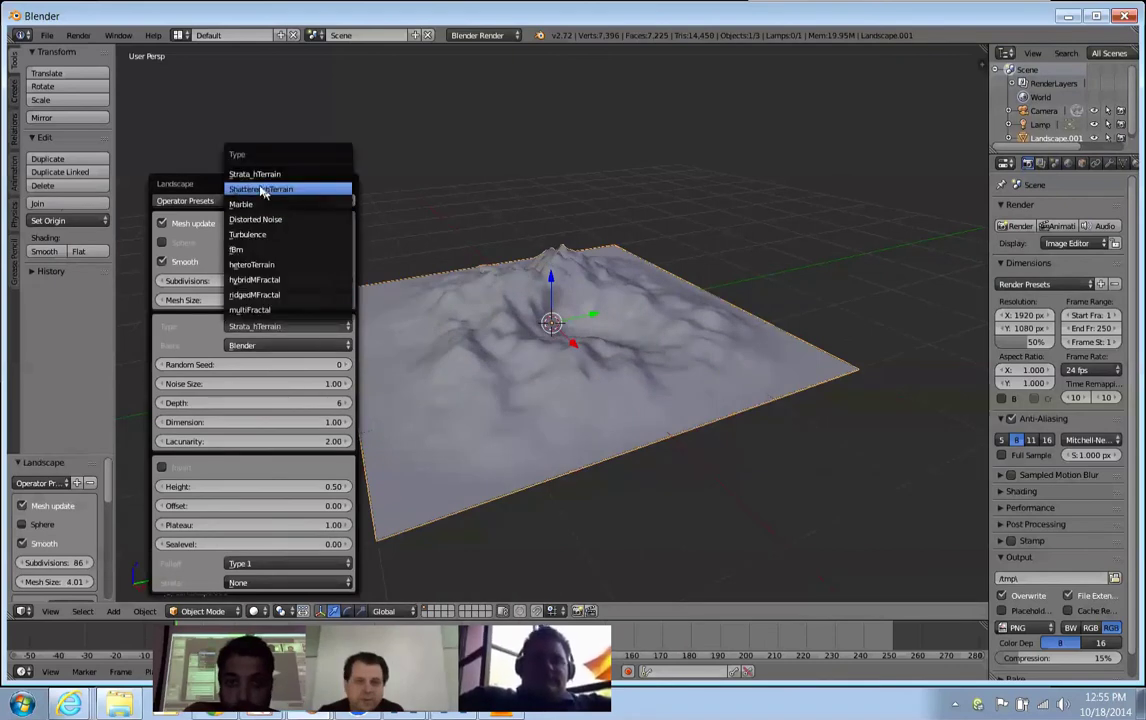
pyautogui.click(240, 187)
pyautogui.click(280, 326)
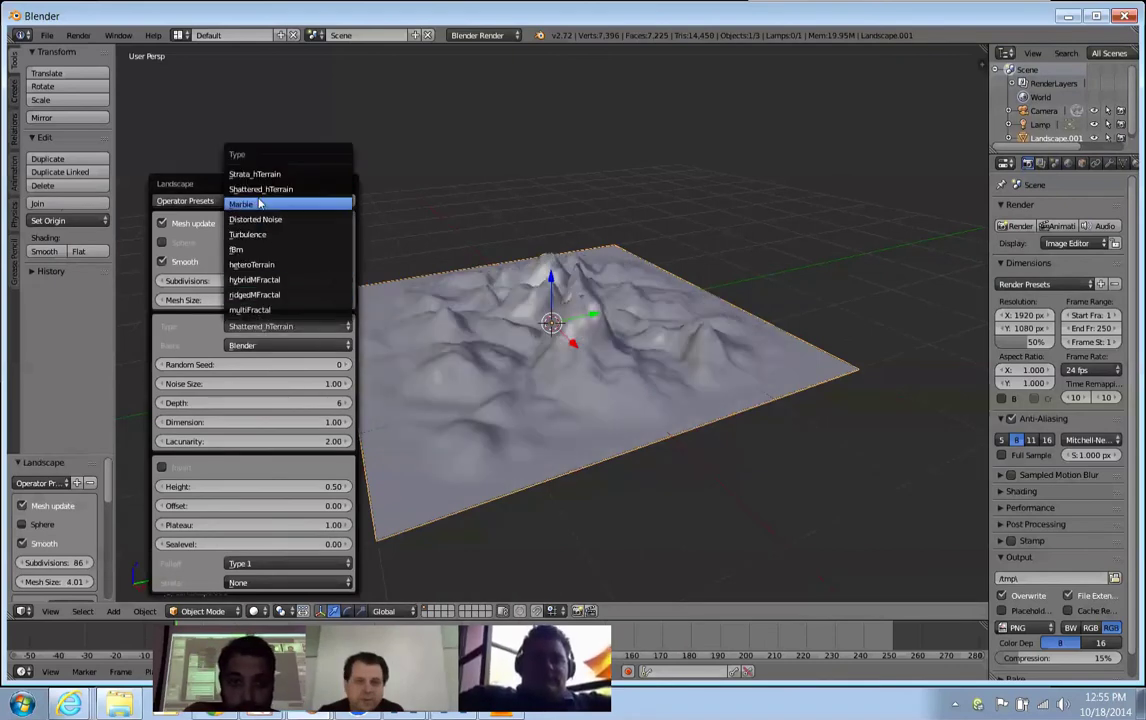
pyautogui.click(259, 206)
pyautogui.click(281, 326)
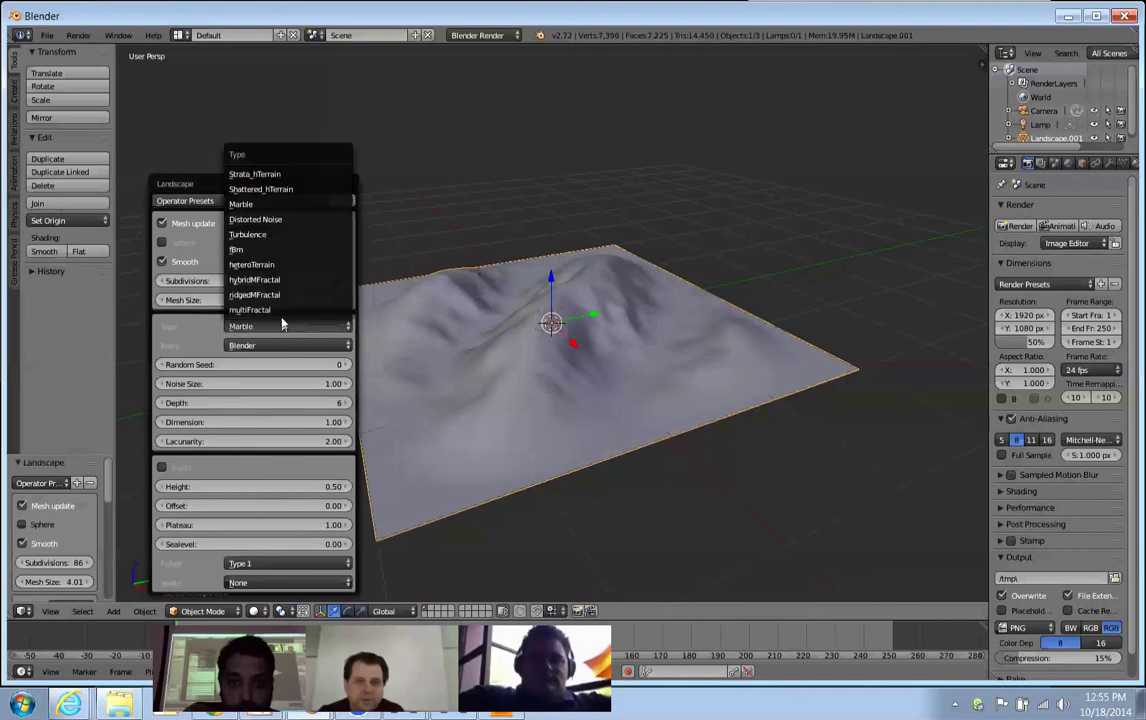
pyautogui.click(274, 220)
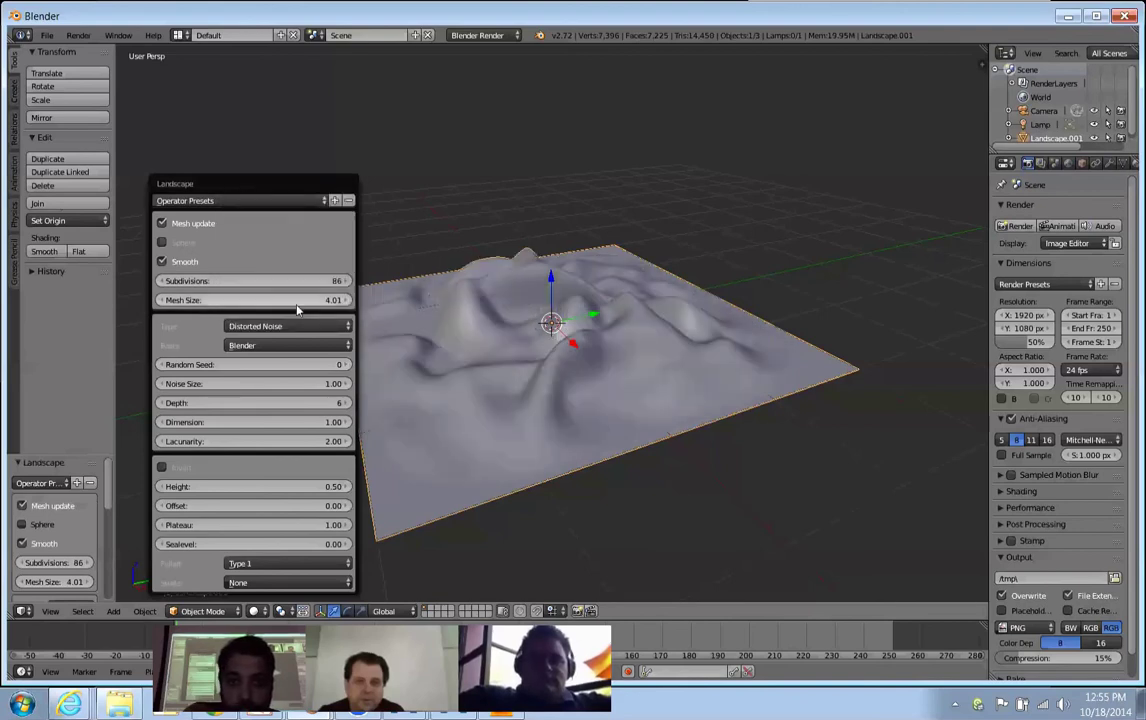
# Keep the Blender noise basis, set random seed 13, and switch the type to Turbulence.
pyautogui.click(273, 347)
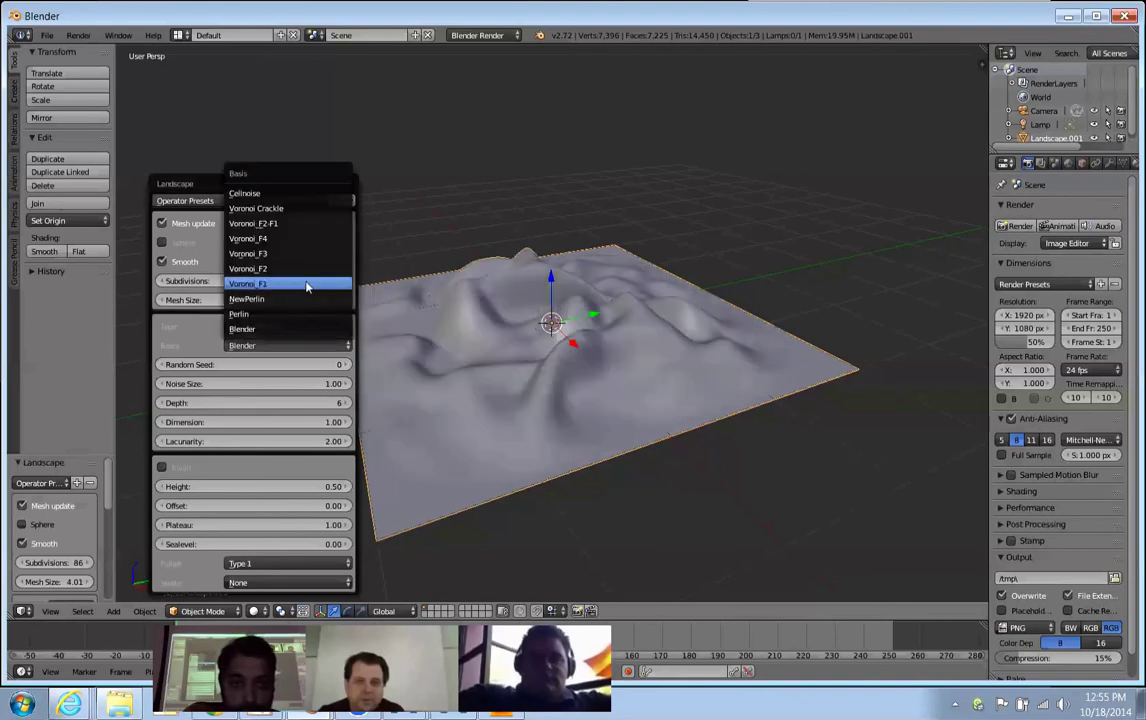
pyautogui.click(294, 334)
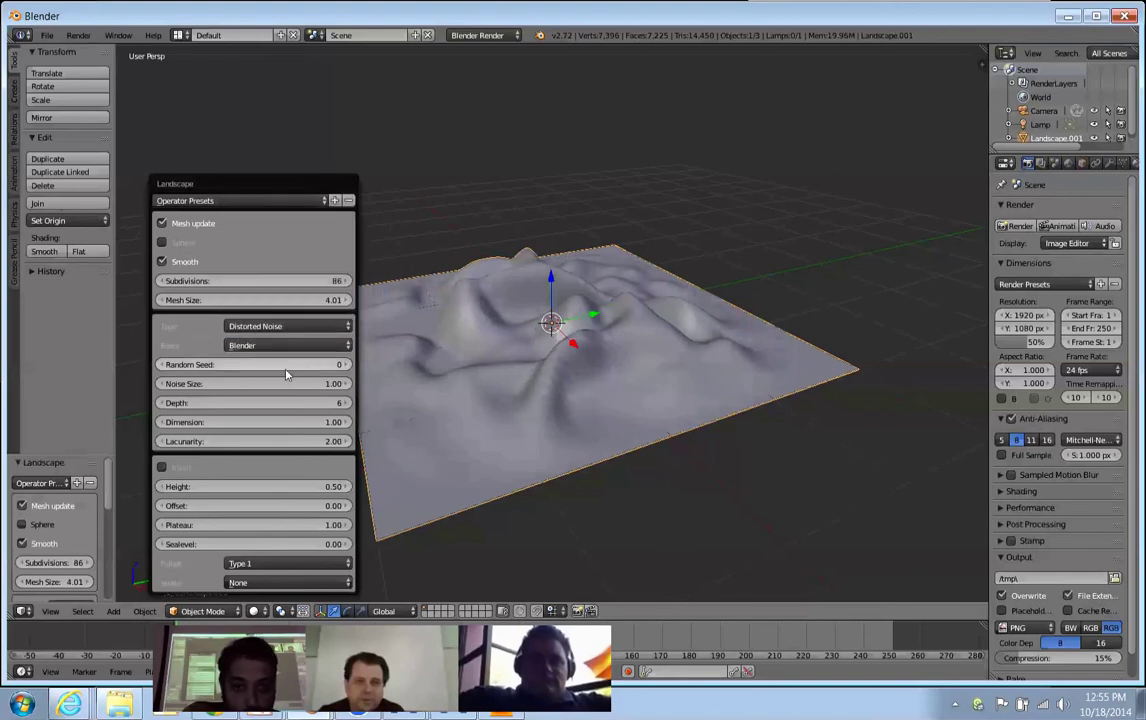
pyautogui.moveTo(280, 366)
pyautogui.mouseDown()
pyautogui.moveTo(335, 368)
pyautogui.moveTo(272, 374)
pyautogui.moveTo(310, 368)
pyautogui.moveTo(278, 369)
pyautogui.moveTo(289, 359)
pyautogui.mouseUp()
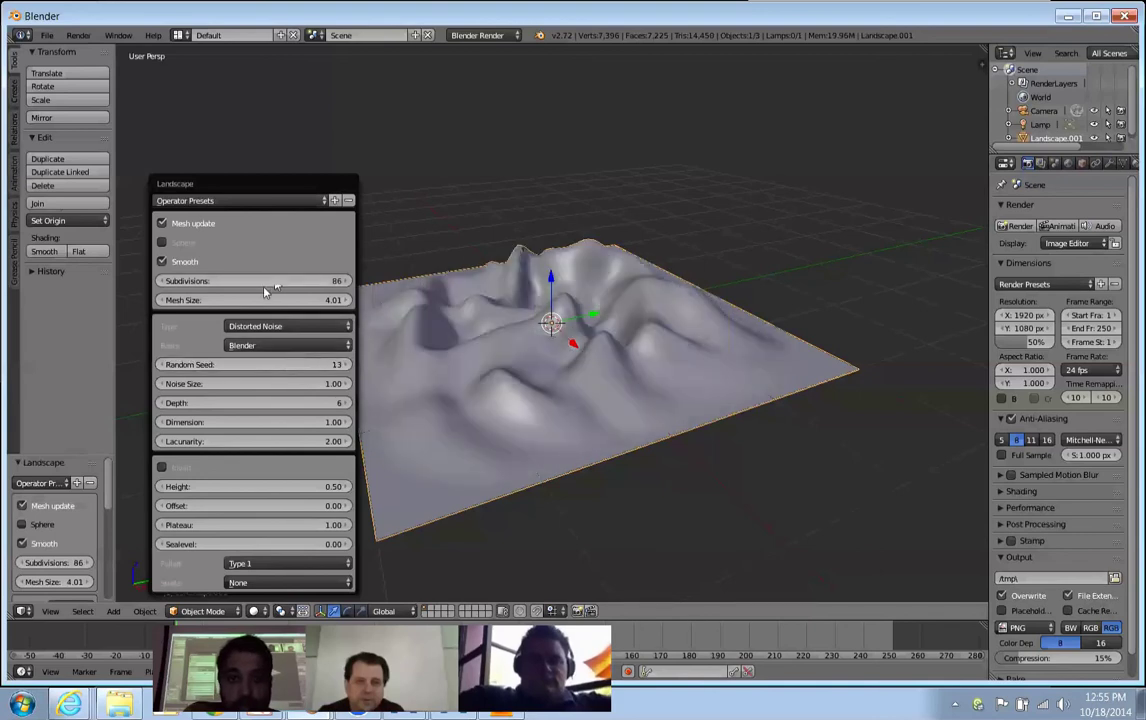
pyautogui.click(282, 326)
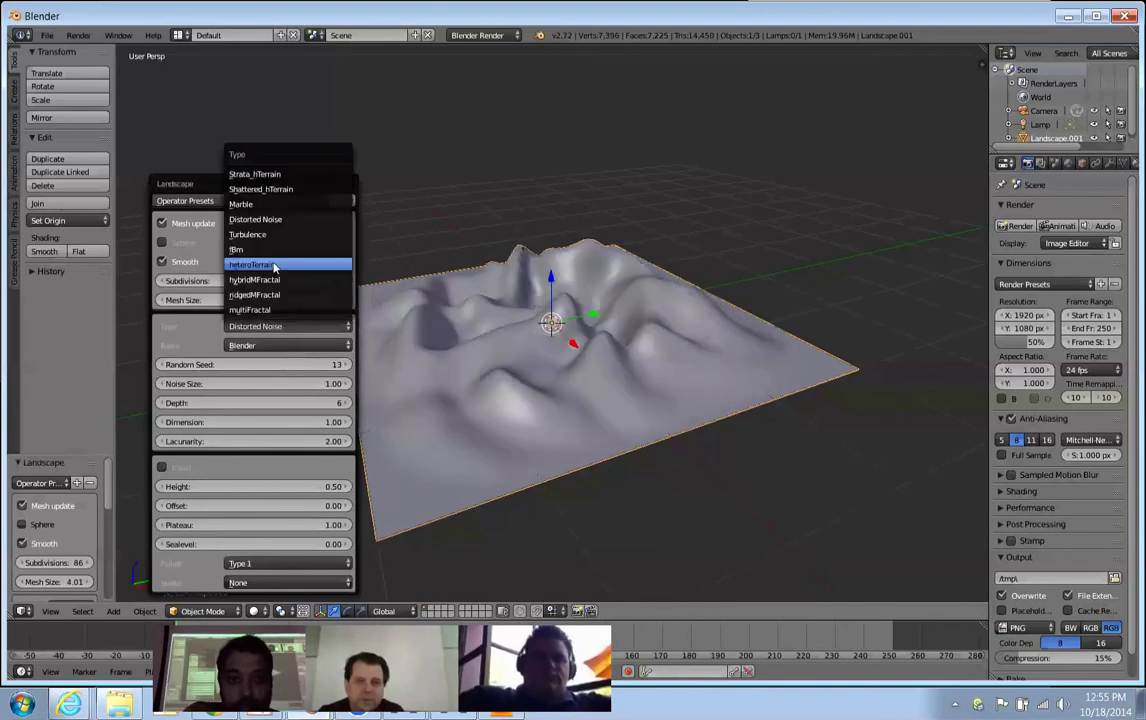
pyautogui.click(267, 224)
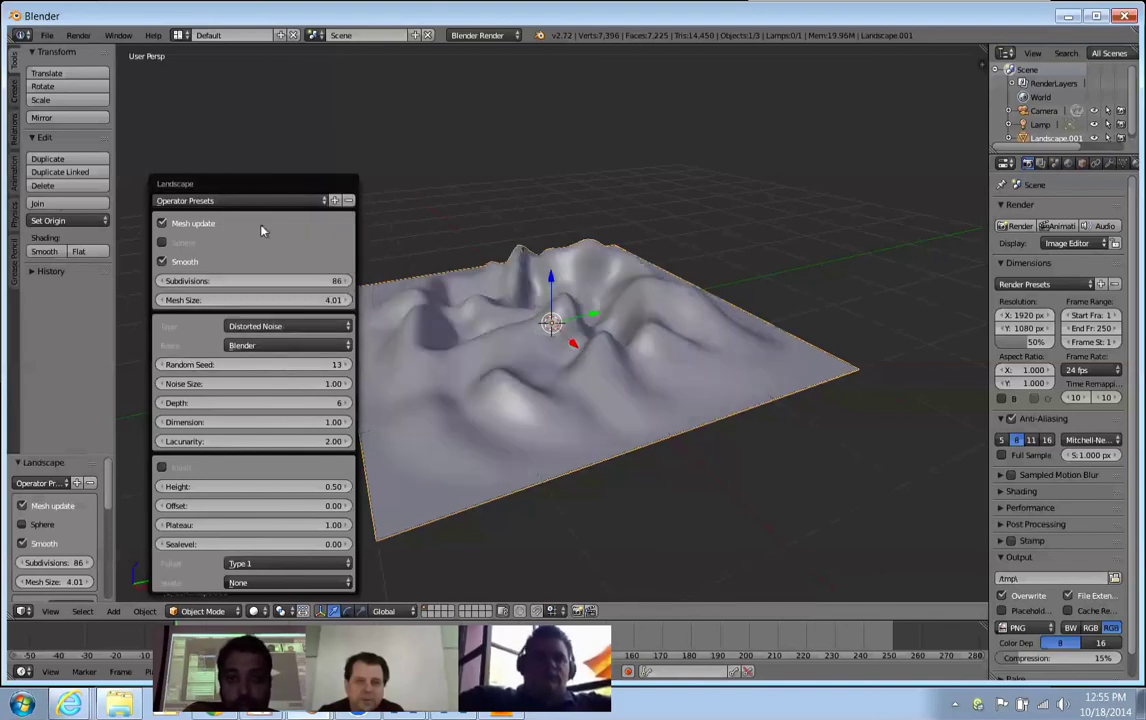
pyautogui.click(280, 326)
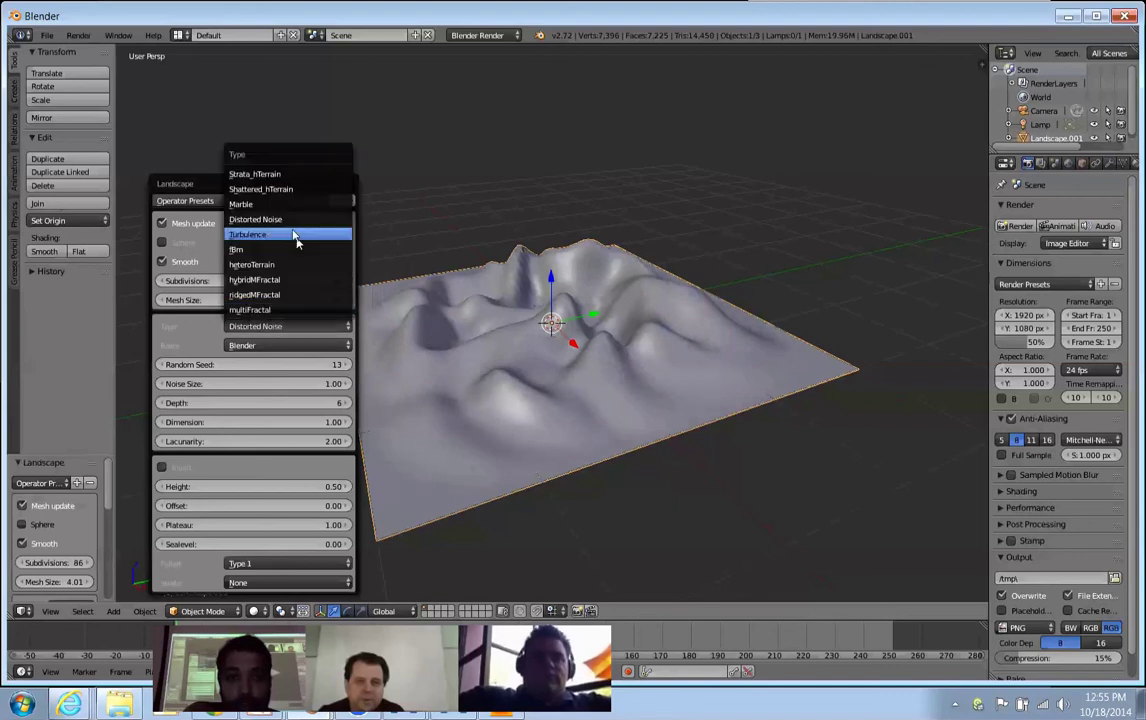
pyautogui.click(289, 234)
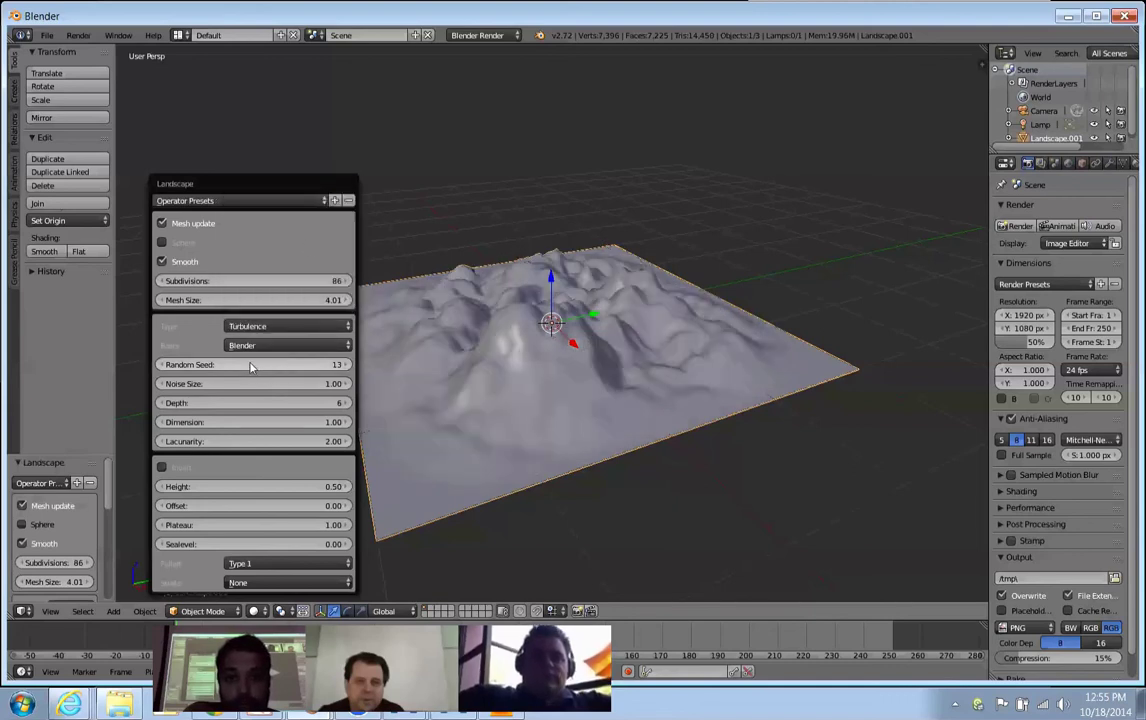
# Set random seed 156 and noise depth 7, lower the dimension, then select the landscape.
pyautogui.moveTo(250, 367); pyautogui.dragTo(356, 356)
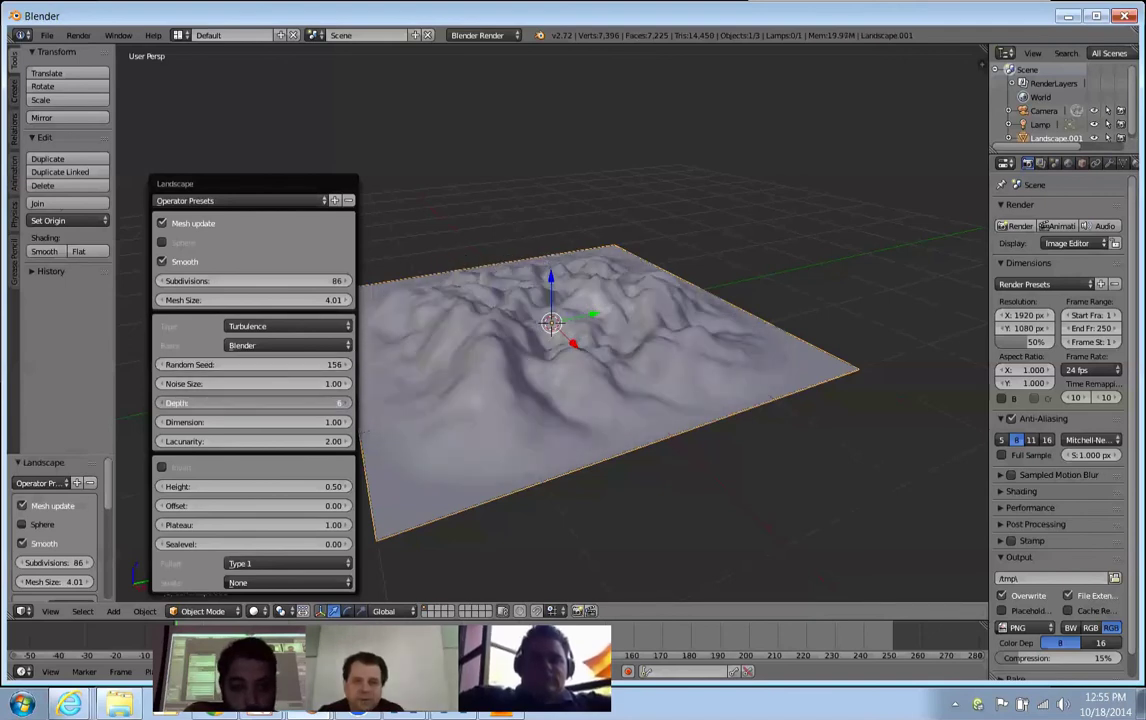
pyautogui.moveTo(245, 402); pyautogui.dragTo(215, 402)
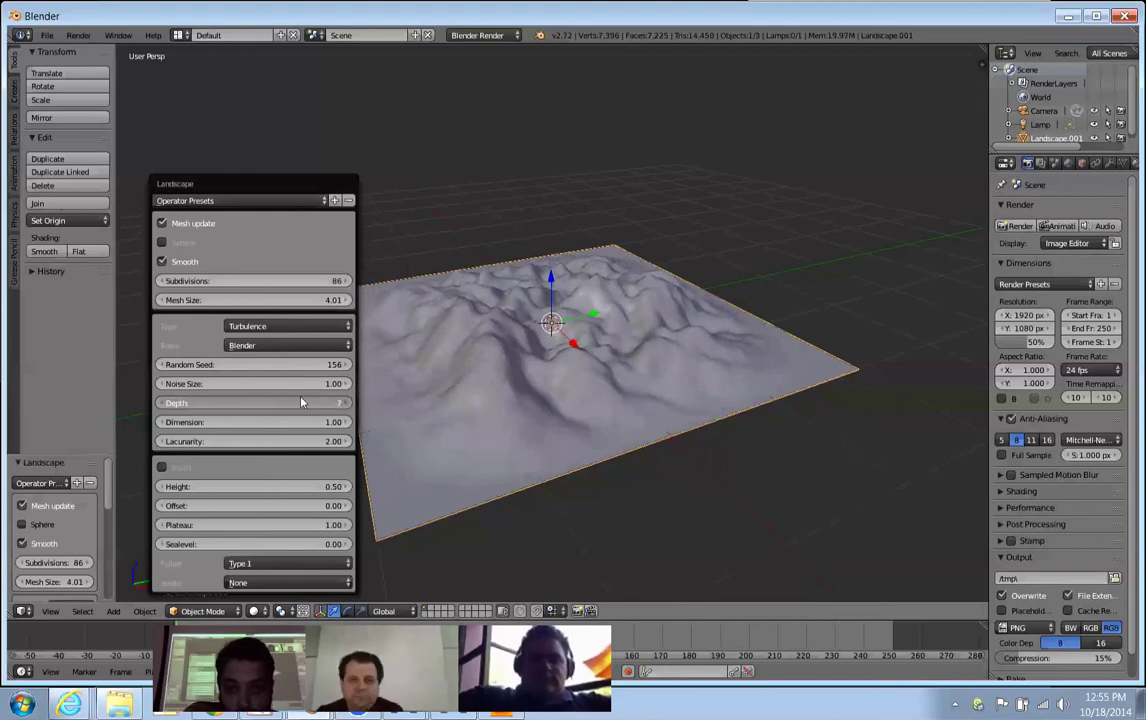
pyautogui.moveTo(302, 402); pyautogui.dragTo(231, 408)
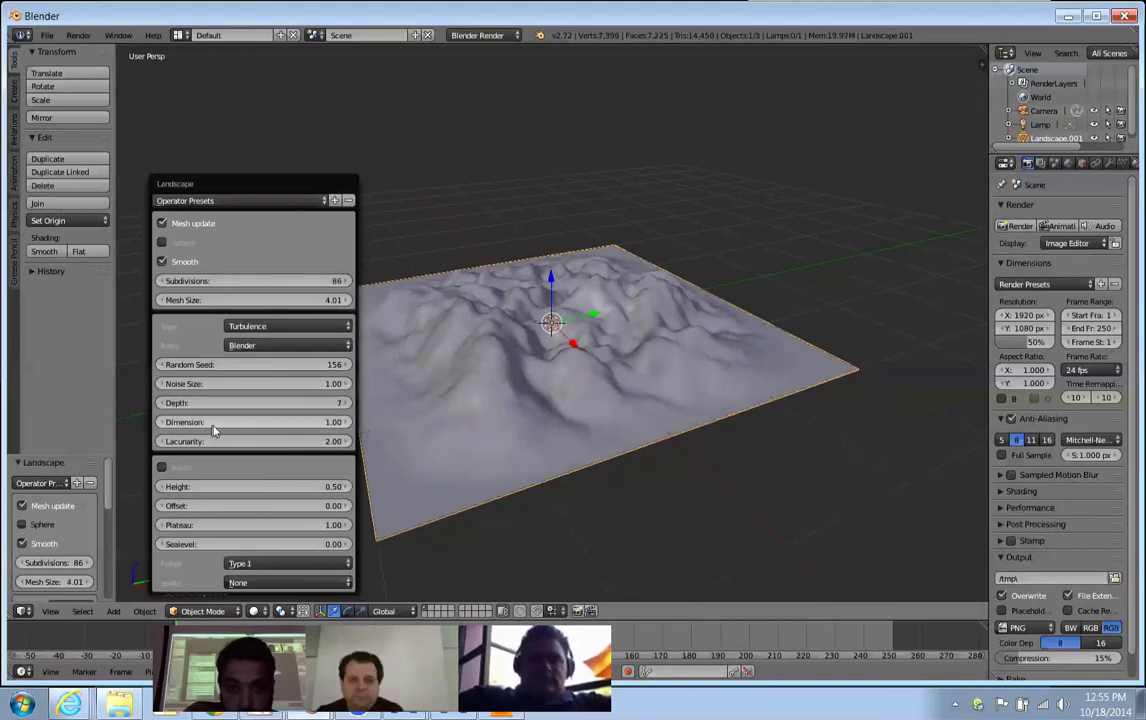
pyautogui.moveTo(241, 415); pyautogui.dragTo(230, 422)
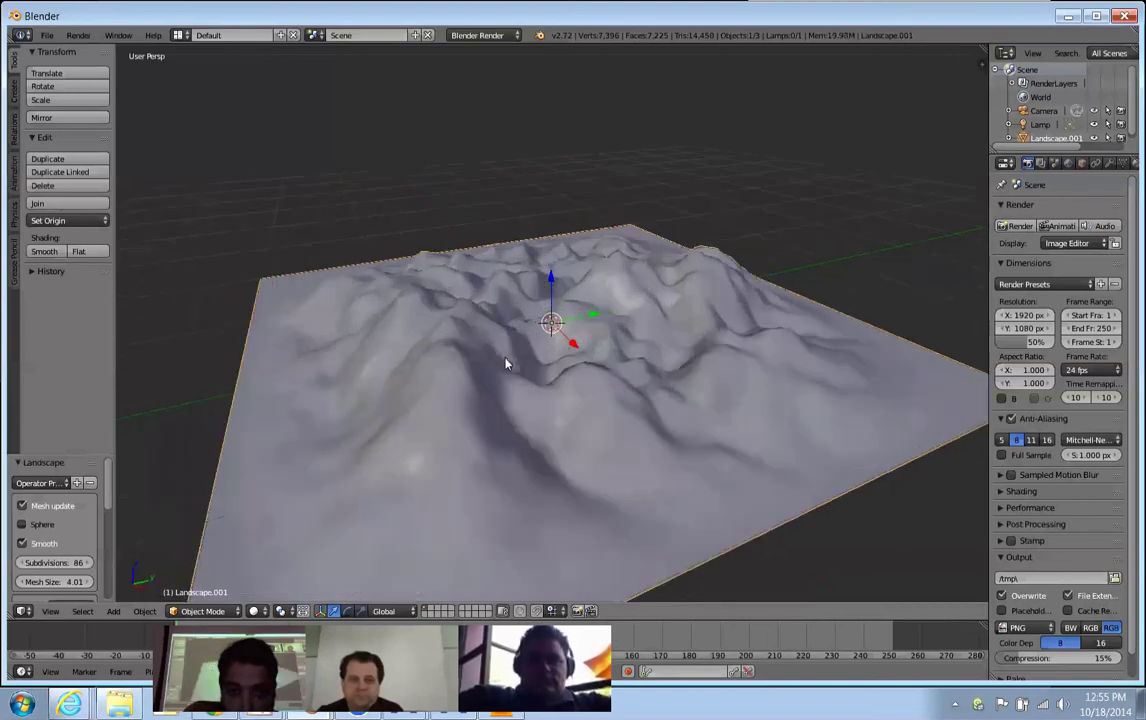
pyautogui.rightClick(481, 363)
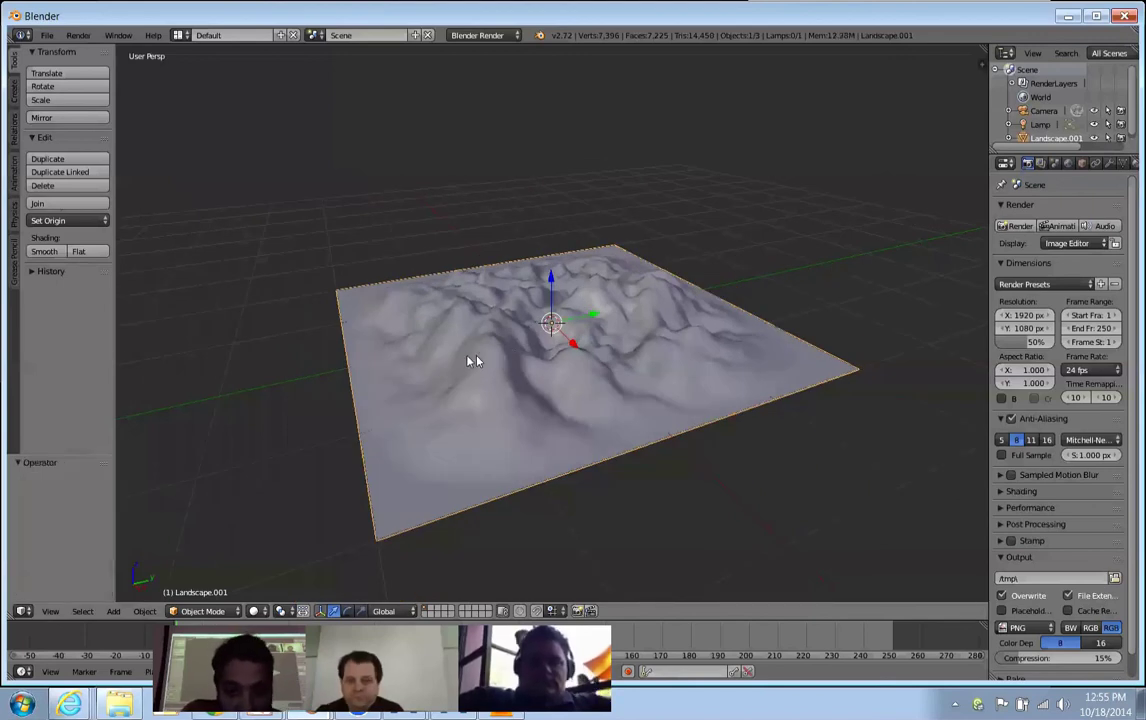
# Delete the old landscape and add a new Landscape mesh.
pyautogui.press('x')
pyautogui.click(468, 357)
pyautogui.hotkey('shift', 'a')
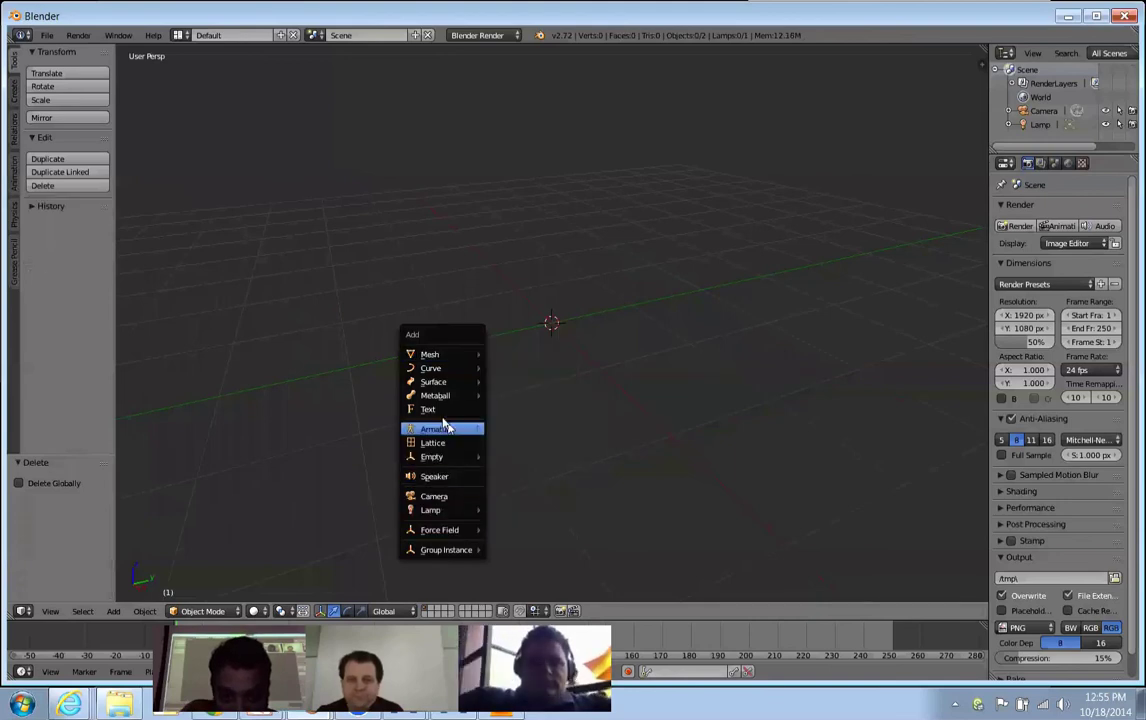
pyautogui.moveTo(440, 354)
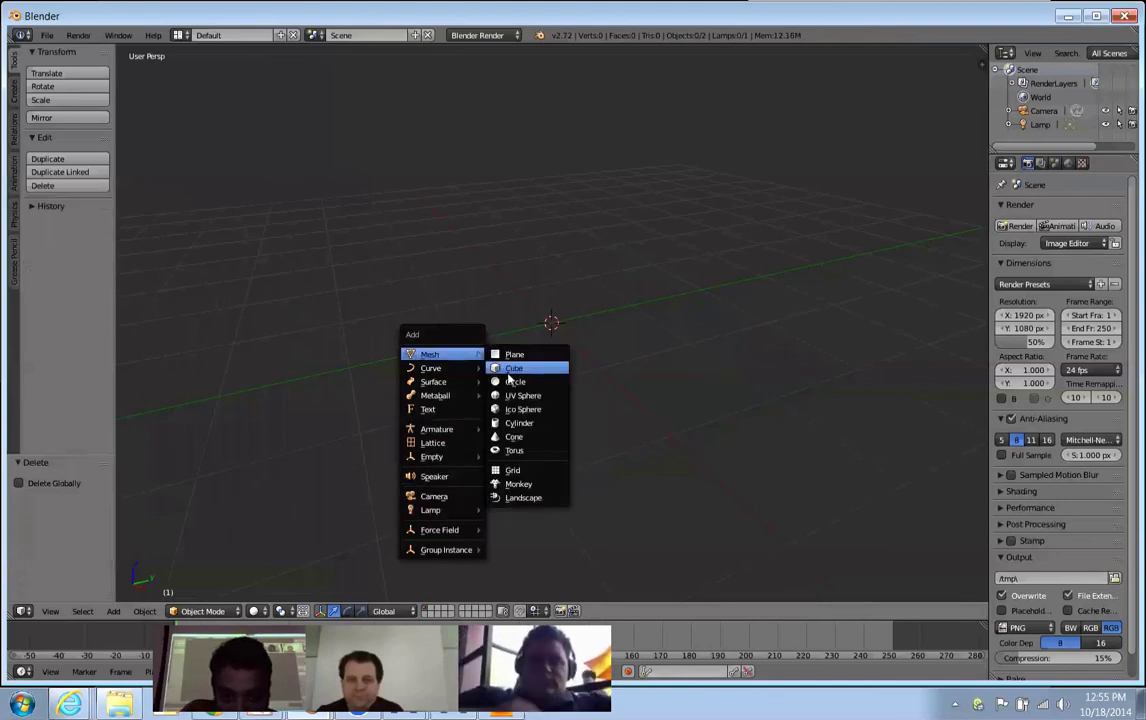
pyautogui.click(533, 498)
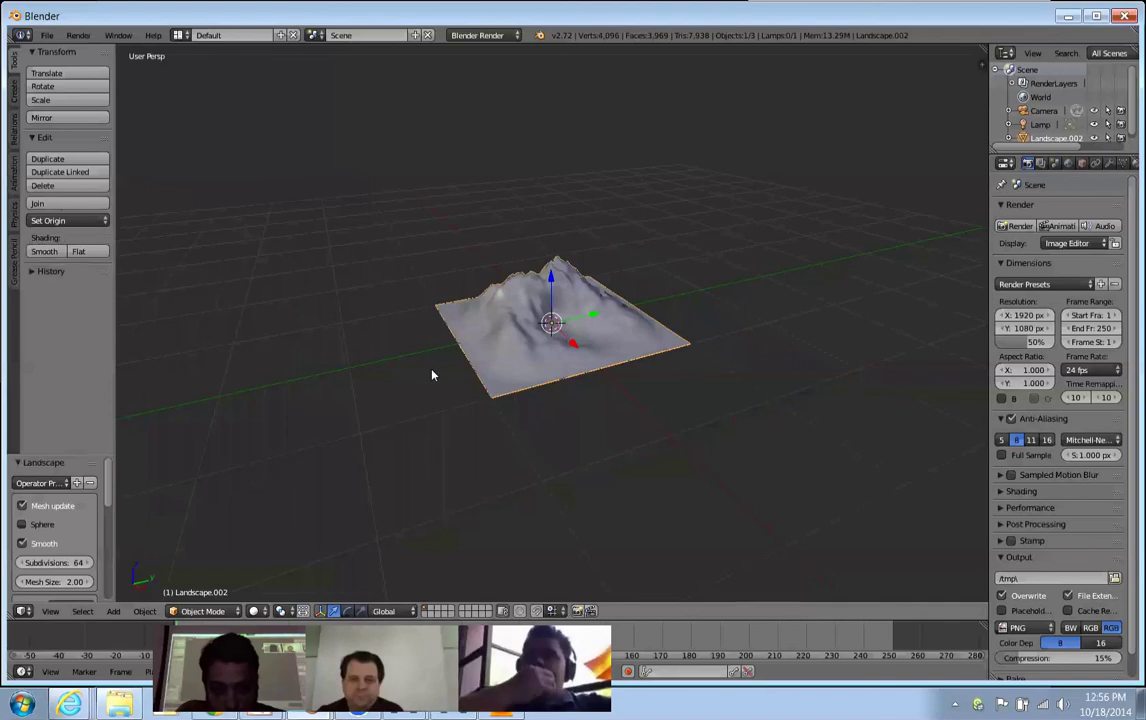
# Raise the new landscape's Height to 1.94 and adjust its Offset into a tall mesa.
pyautogui.press('F6')
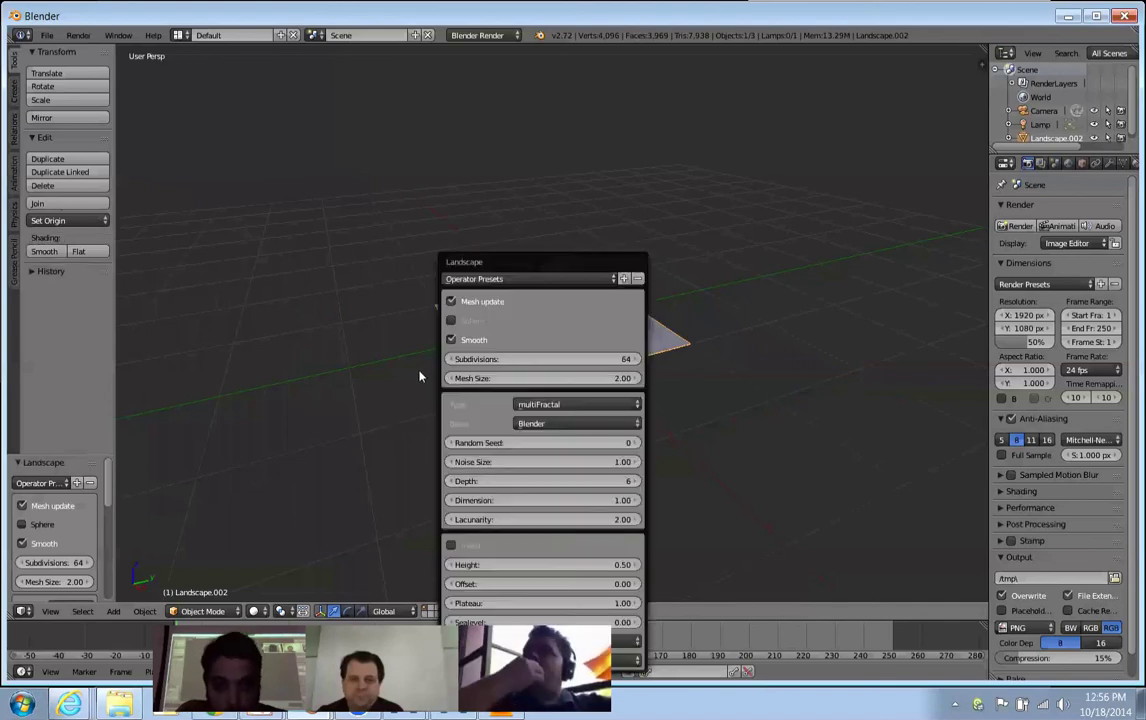
pyautogui.moveTo(501, 276); pyautogui.dragTo(196, 142)
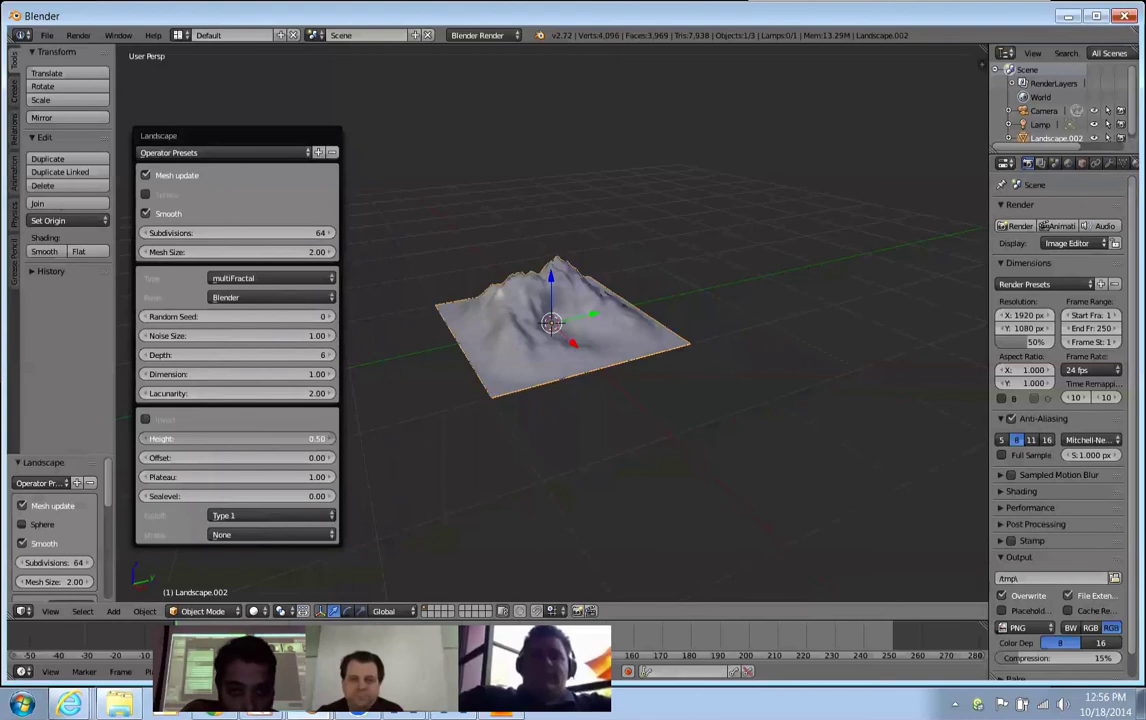
pyautogui.moveTo(255, 438); pyautogui.dragTo(274, 405)
pyautogui.moveTo(222, 457); pyautogui.dragTo(224, 427)
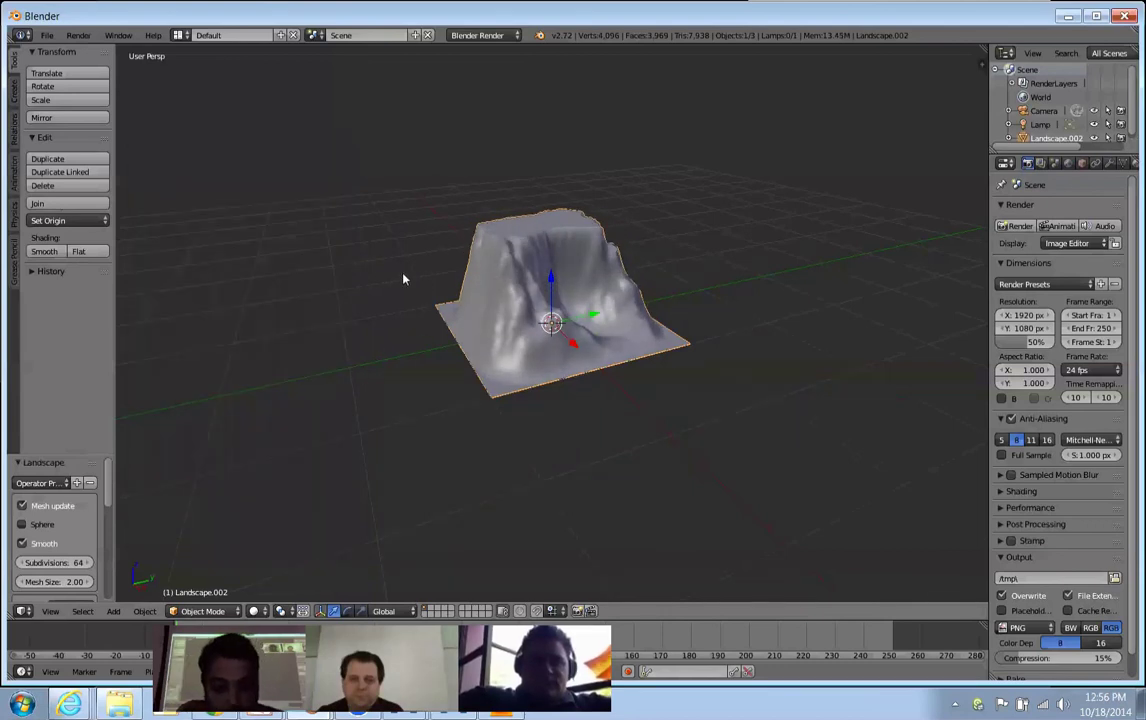
# Change the landscape Offset toward -1.02 and raise its Plateau value.
pyautogui.press('F6')
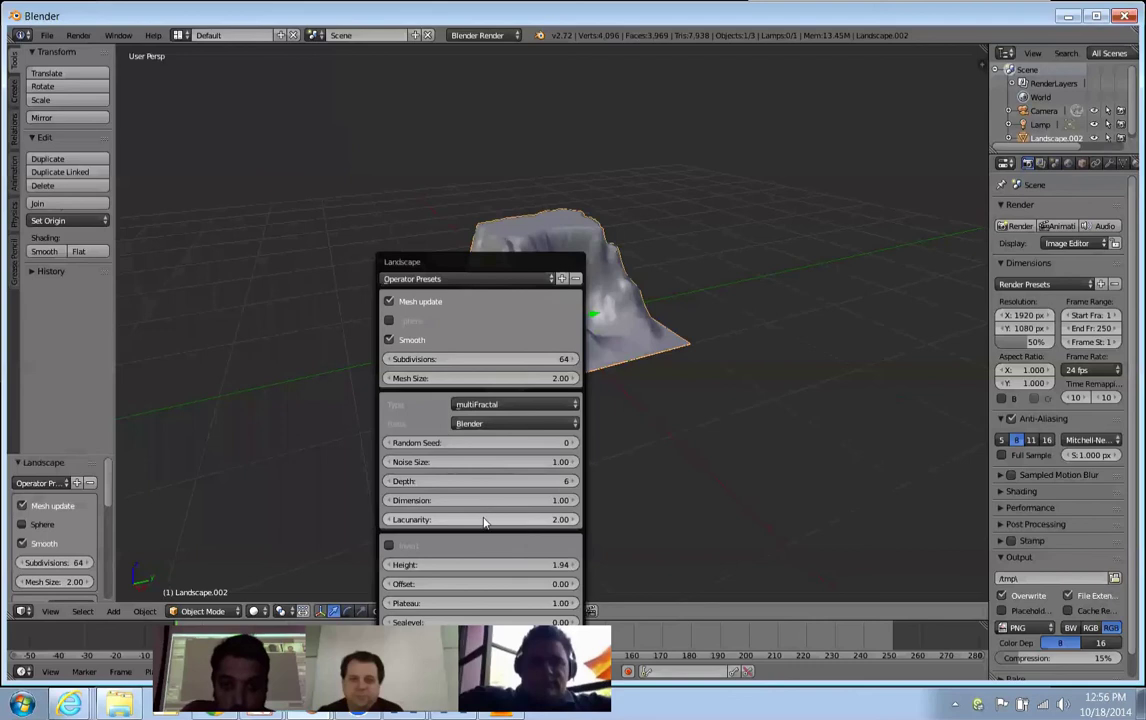
pyautogui.moveTo(463, 578); pyautogui.dragTo(400, 578)
pyautogui.moveTo(484, 263); pyautogui.dragTo(312, 141)
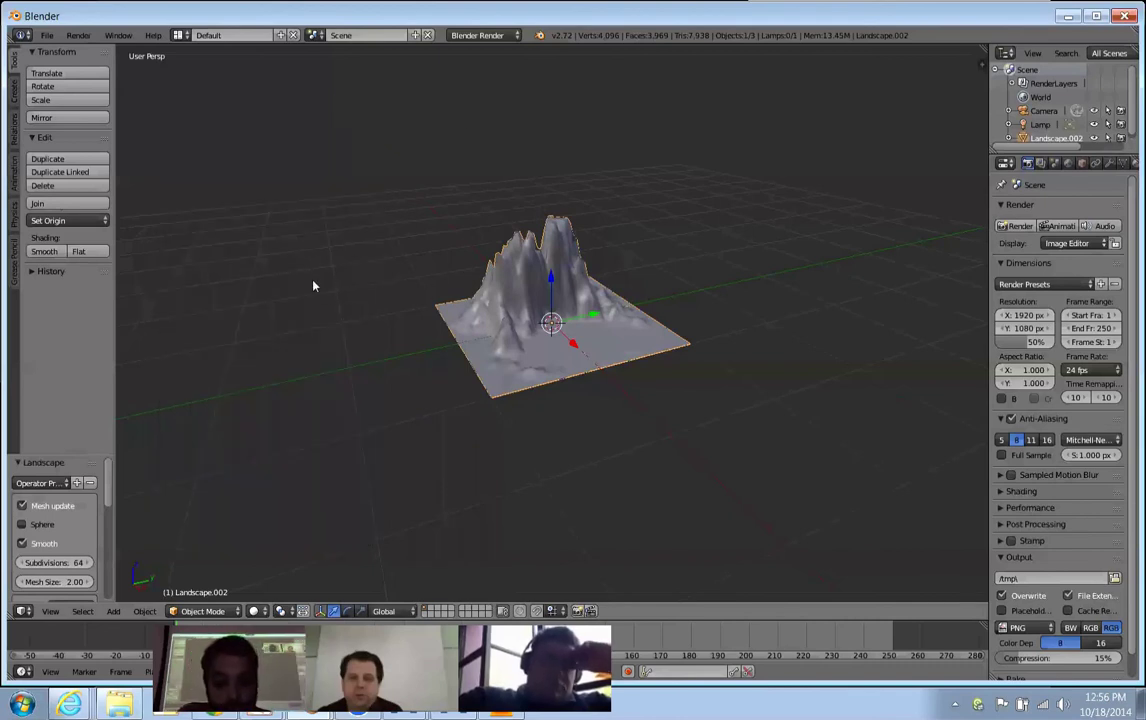
pyautogui.press('F6')
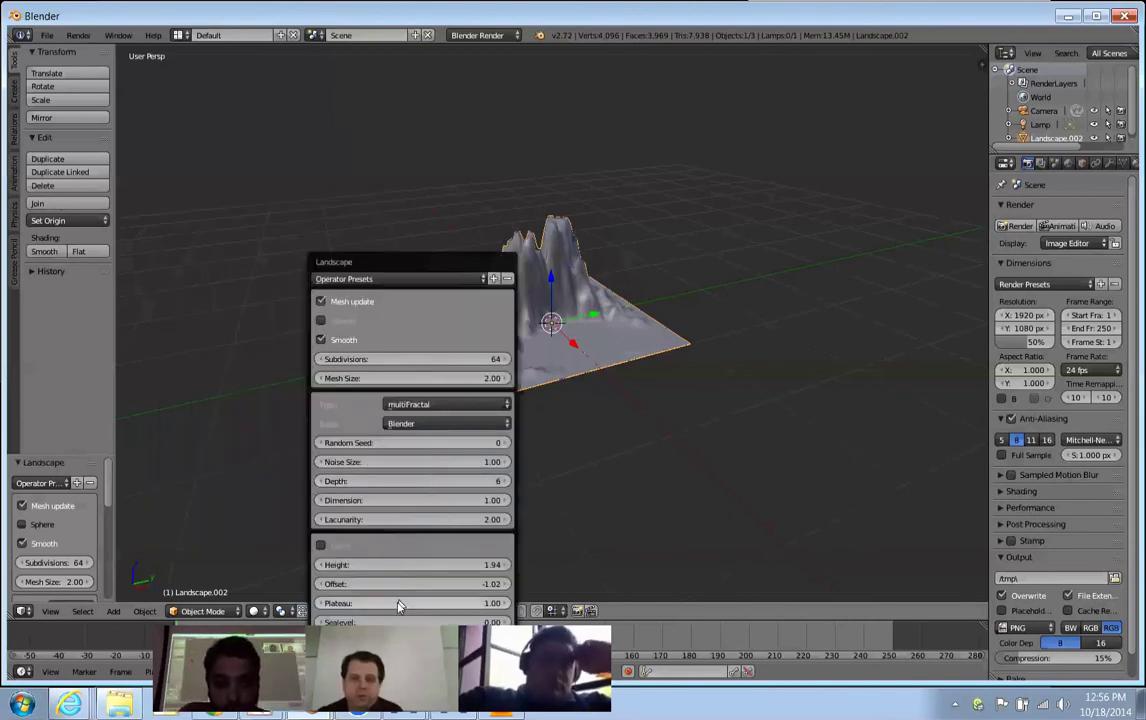
pyautogui.moveTo(398, 606); pyautogui.dragTo(375, 601)
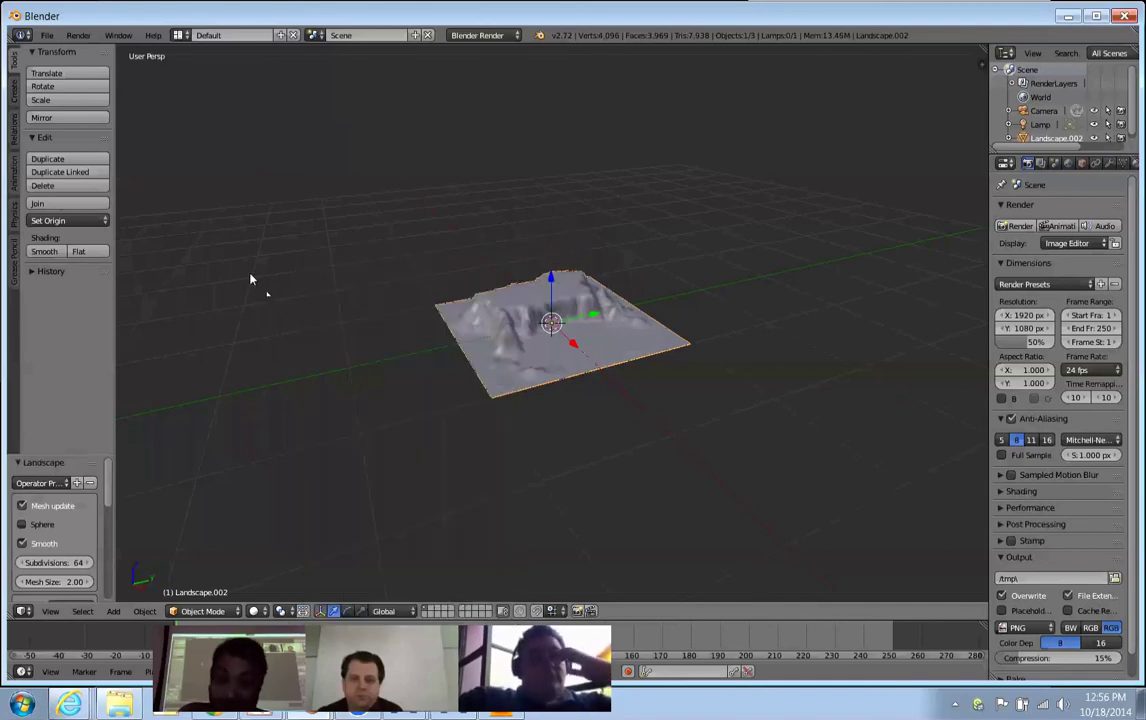
# Increase Height from 1.94 to 3.59 and Plateau to 3.16 for a jagged spire.
pyautogui.press('F6')
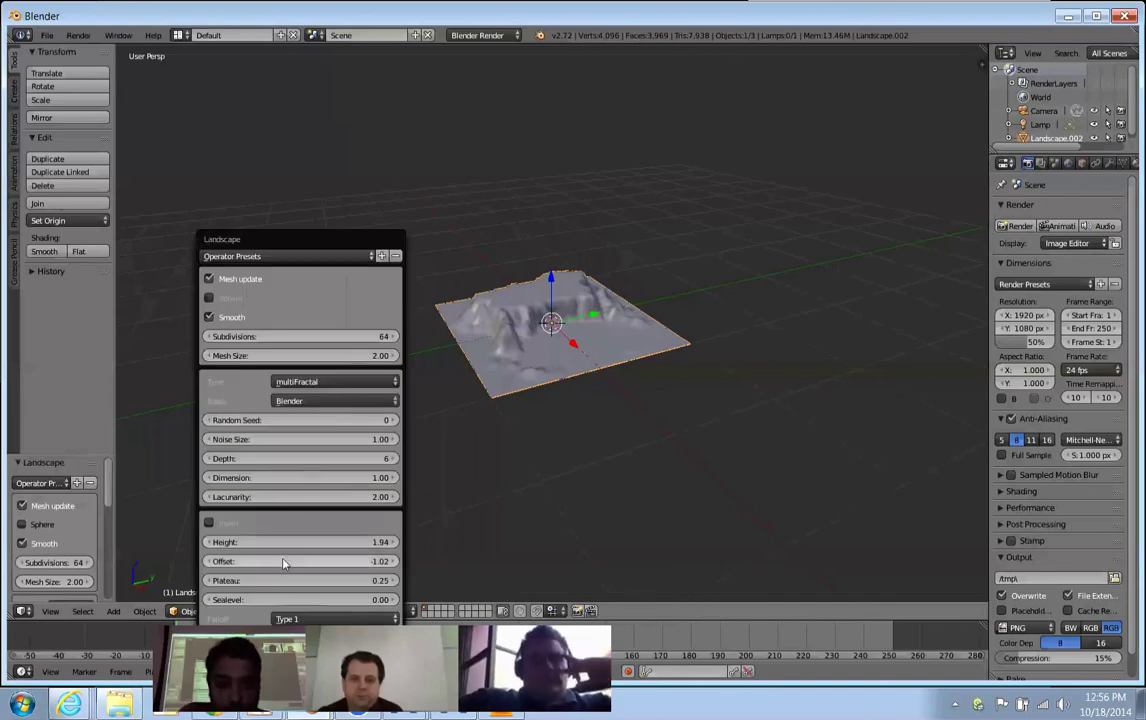
pyautogui.moveTo(274, 543); pyautogui.dragTo(315, 542)
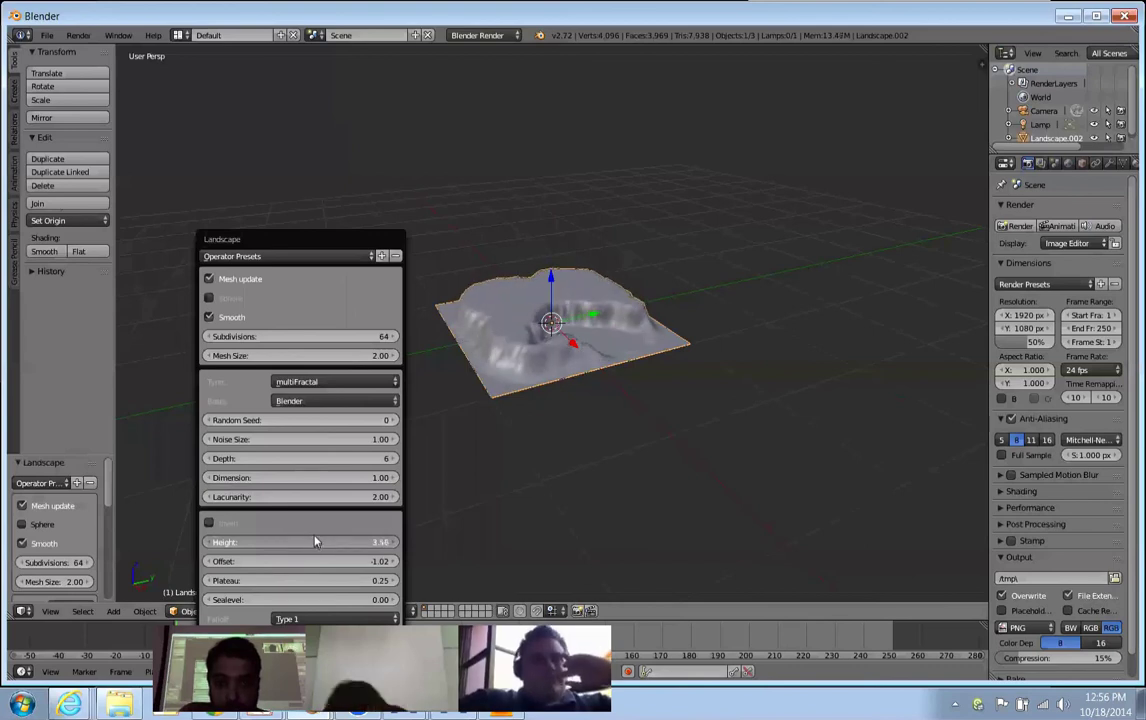
pyautogui.moveTo(275, 581); pyautogui.dragTo(299, 593)
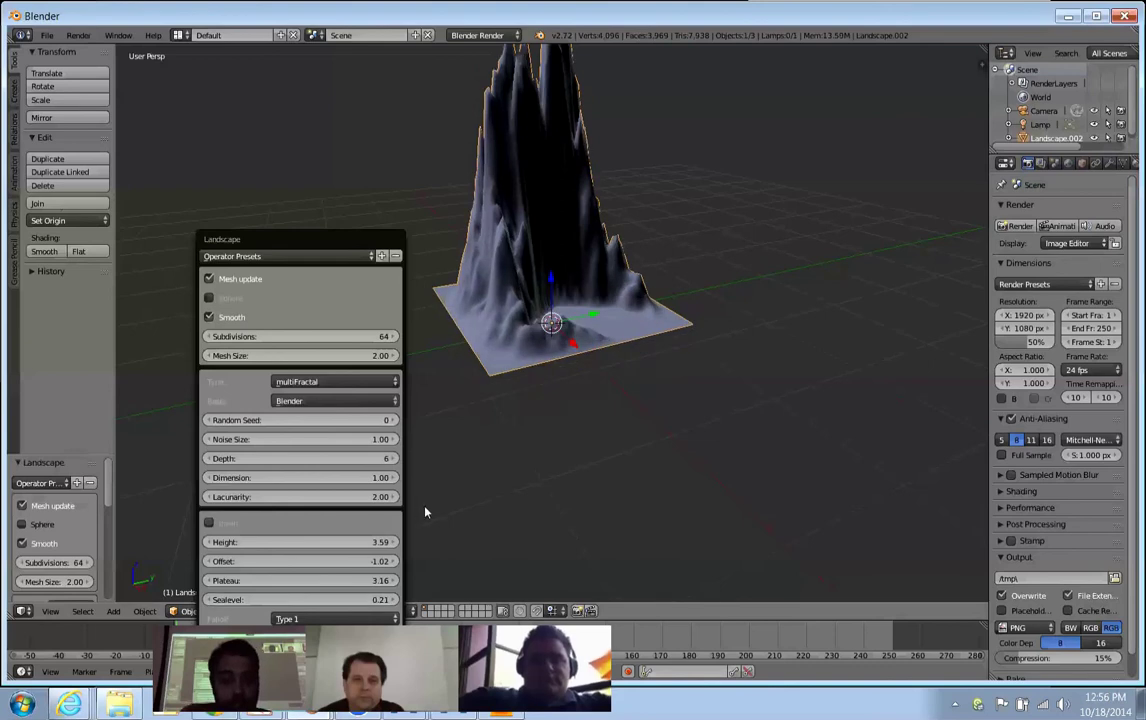
pyautogui.scroll(-3, 510, 405)
# Orbit and zoom the view to see the whole spiky landscape.
pyautogui.moveTo(546, 387); pyautogui.dragTo(292, 281, button='middle')
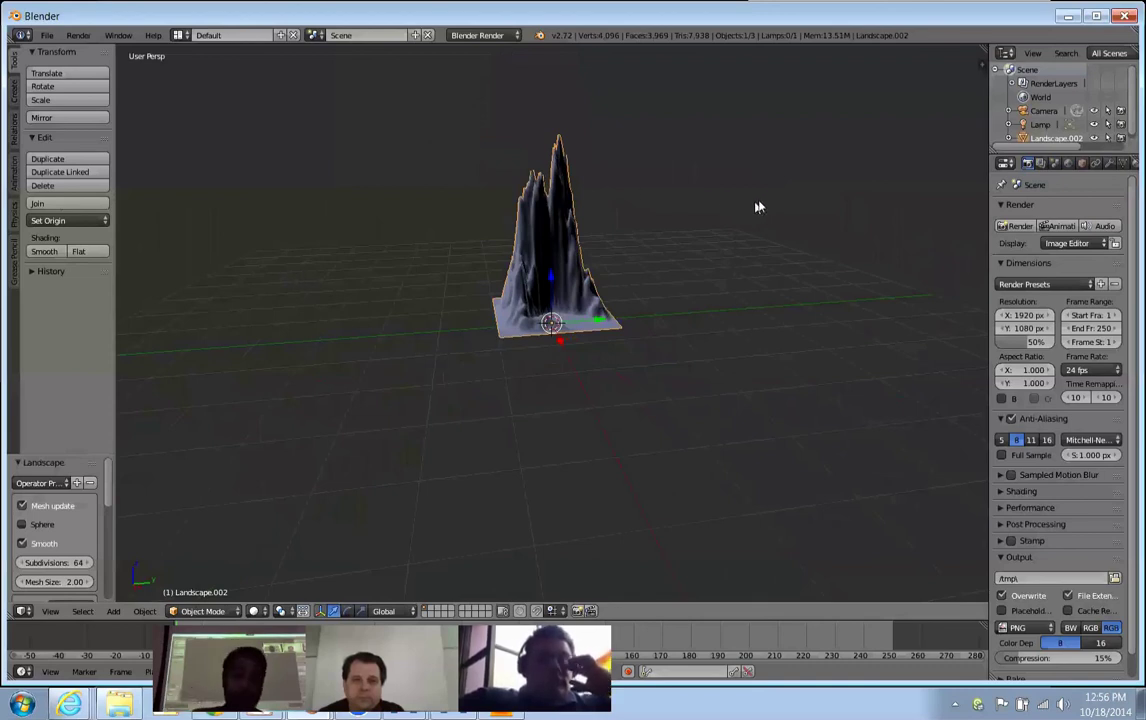
pyautogui.moveTo(660, 284)
pyautogui.mouseDown(button='middle')
pyautogui.moveTo(691, 320)
pyautogui.moveTo(729, 310)
pyautogui.moveTo(636, 326)
pyautogui.moveTo(657, 309)
pyautogui.mouseUp(button='middle')
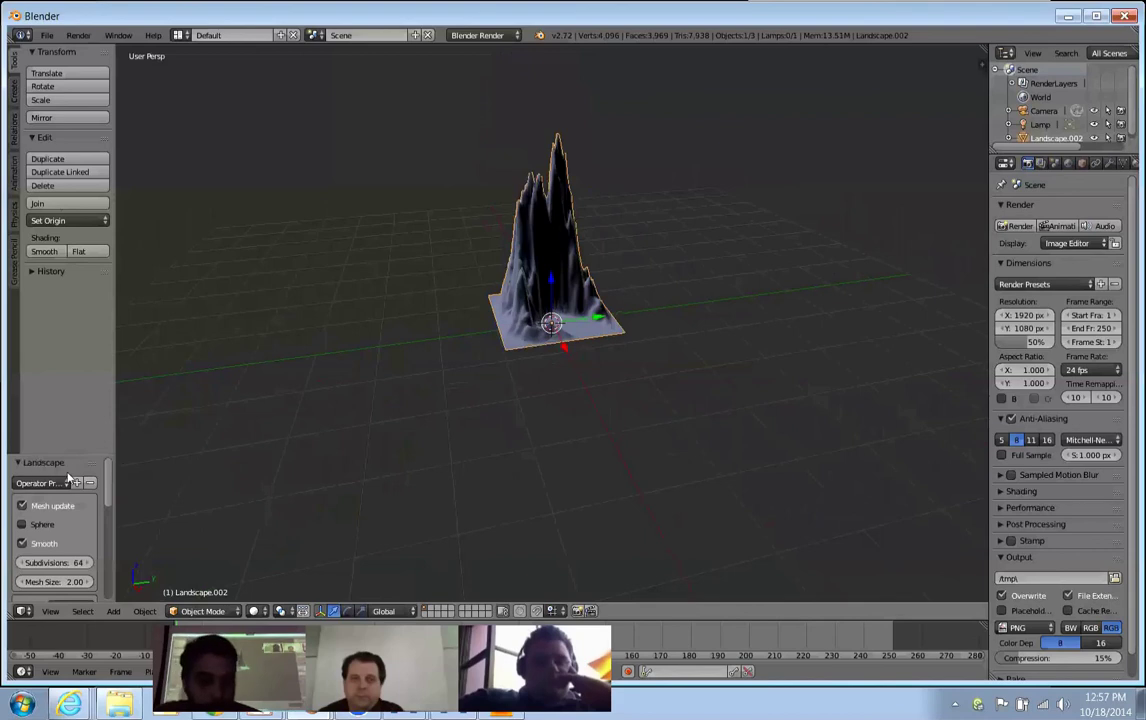
pyautogui.scroll(-8, 108, 485)
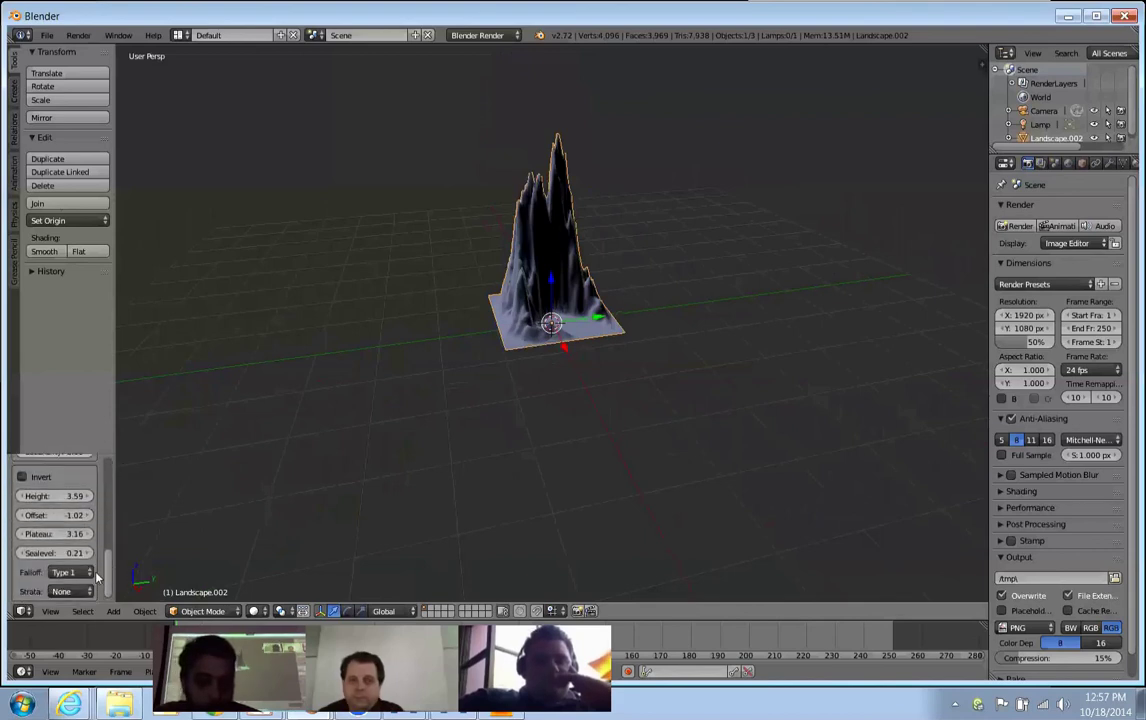
pyautogui.scroll(4, 98, 506)
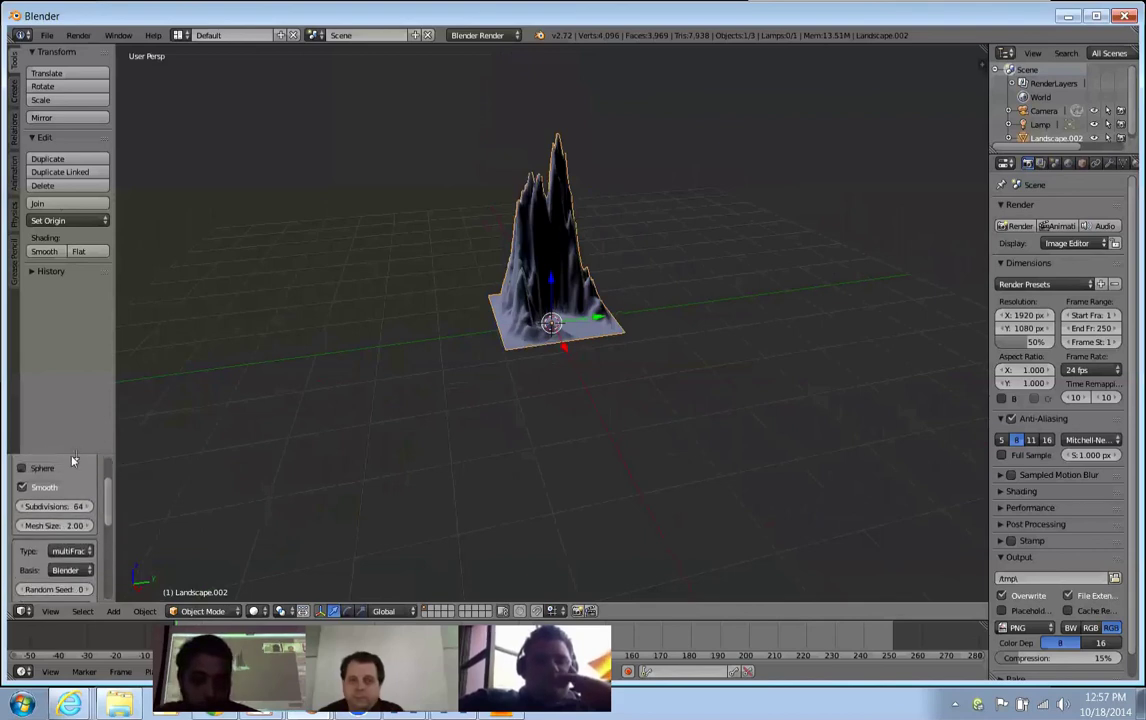
# Enlarge the Landscape operator panel and move the settings popup up and left.
pyautogui.moveTo(73, 457); pyautogui.dragTo(80, 325)
pyautogui.press('F6')
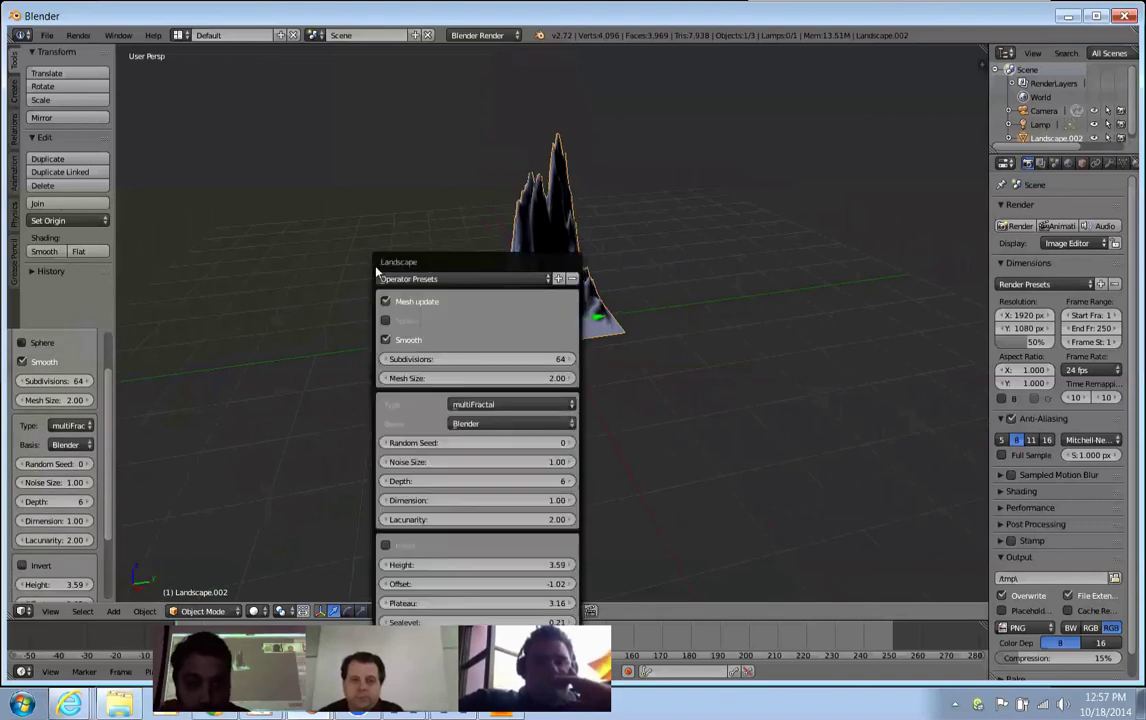
pyautogui.moveTo(430, 261); pyautogui.dragTo(288, 110)
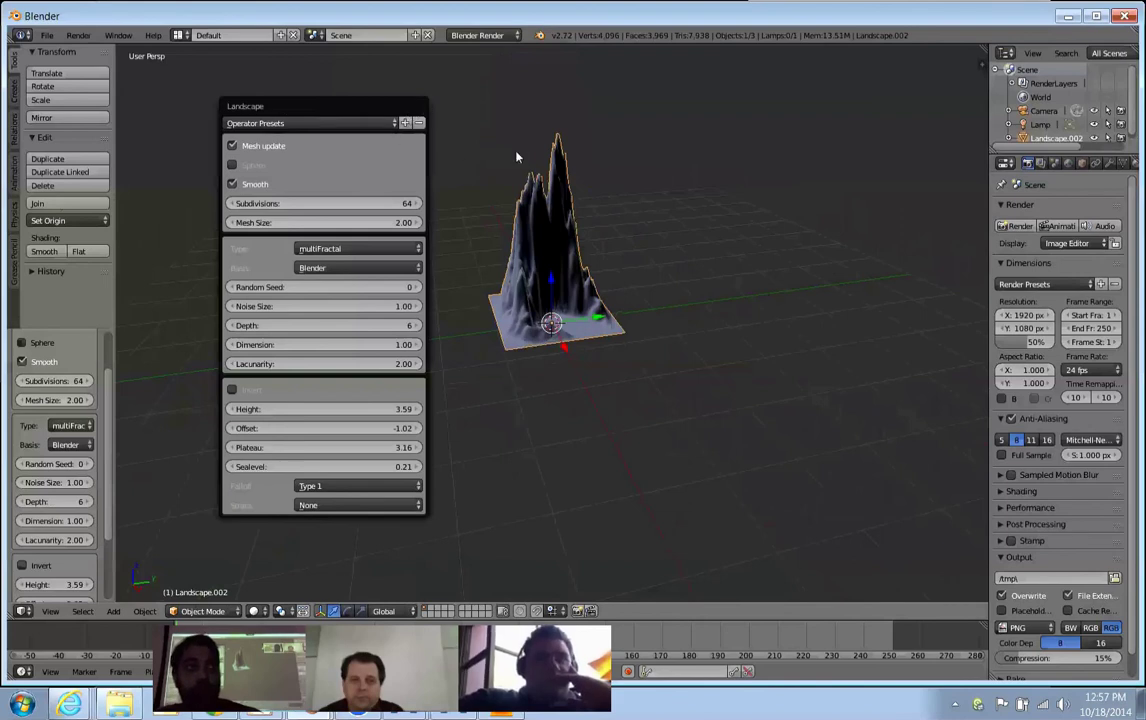
# Delete the spiky landscape and add a UV Sphere.
pyautogui.press('x')
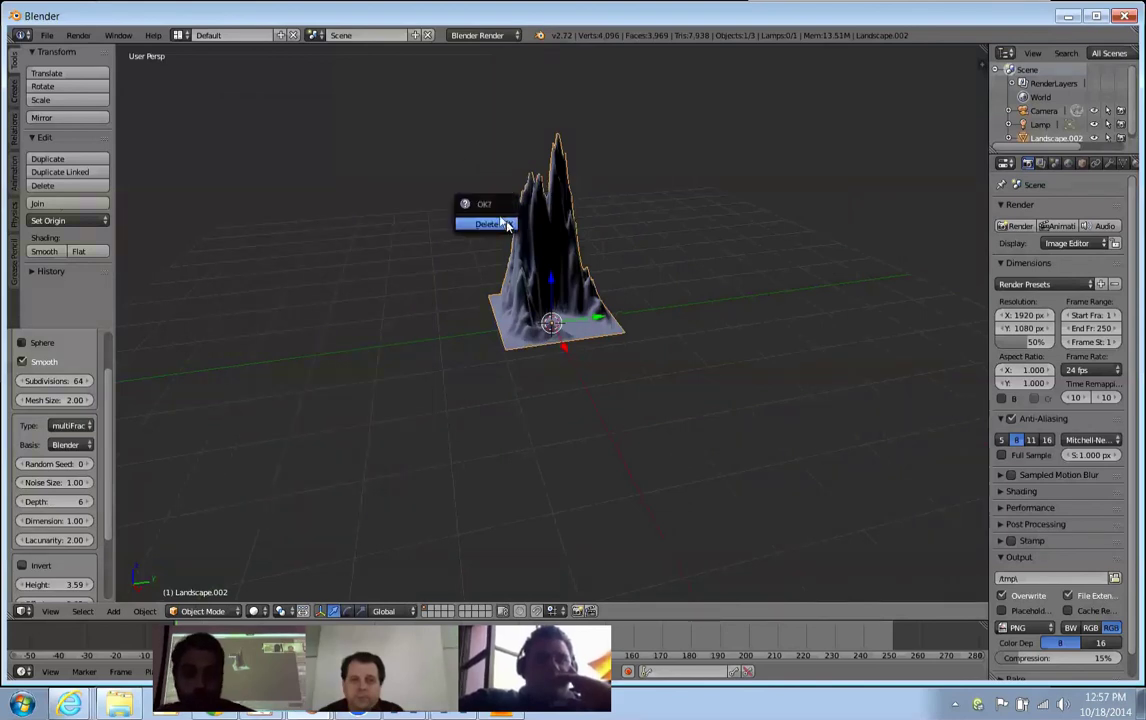
pyautogui.click(507, 225)
pyautogui.hotkey('shift', 'a')
pyautogui.moveTo(522, 248)
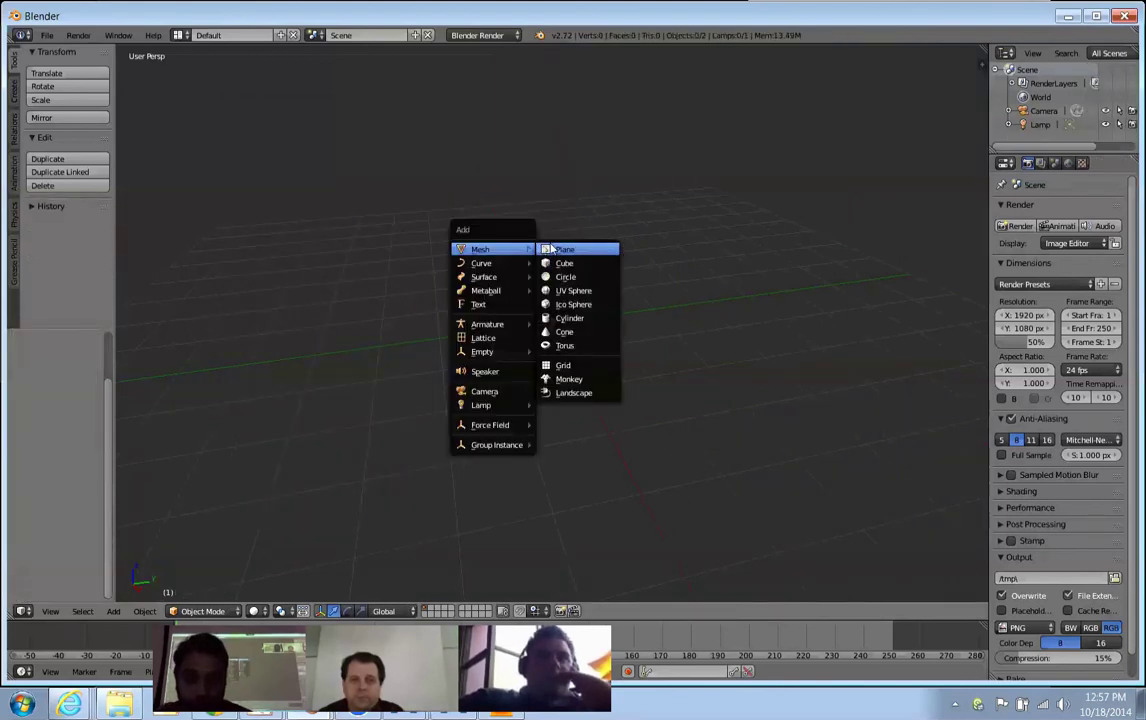
pyautogui.click(577, 290)
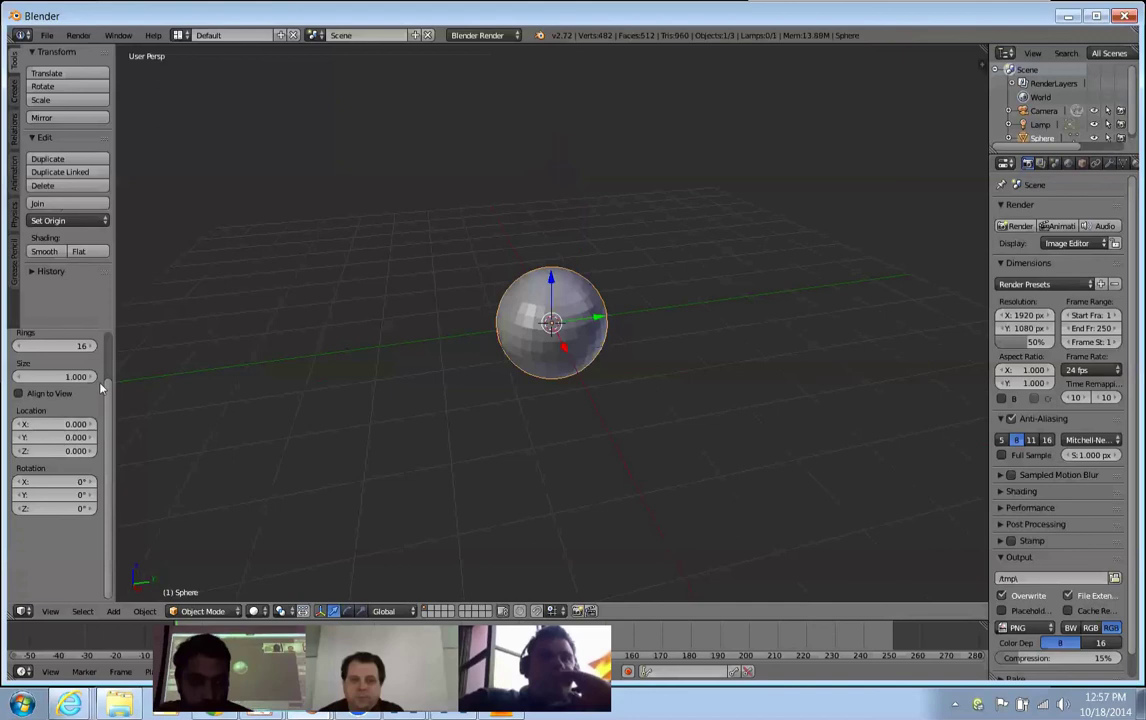
# Adjust the UV sphere's rings, size, X location and segments.
pyautogui.moveTo(50, 346); pyautogui.dragTo(70, 377)
pyautogui.moveTo(22, 425); pyautogui.dragTo(18, 427)
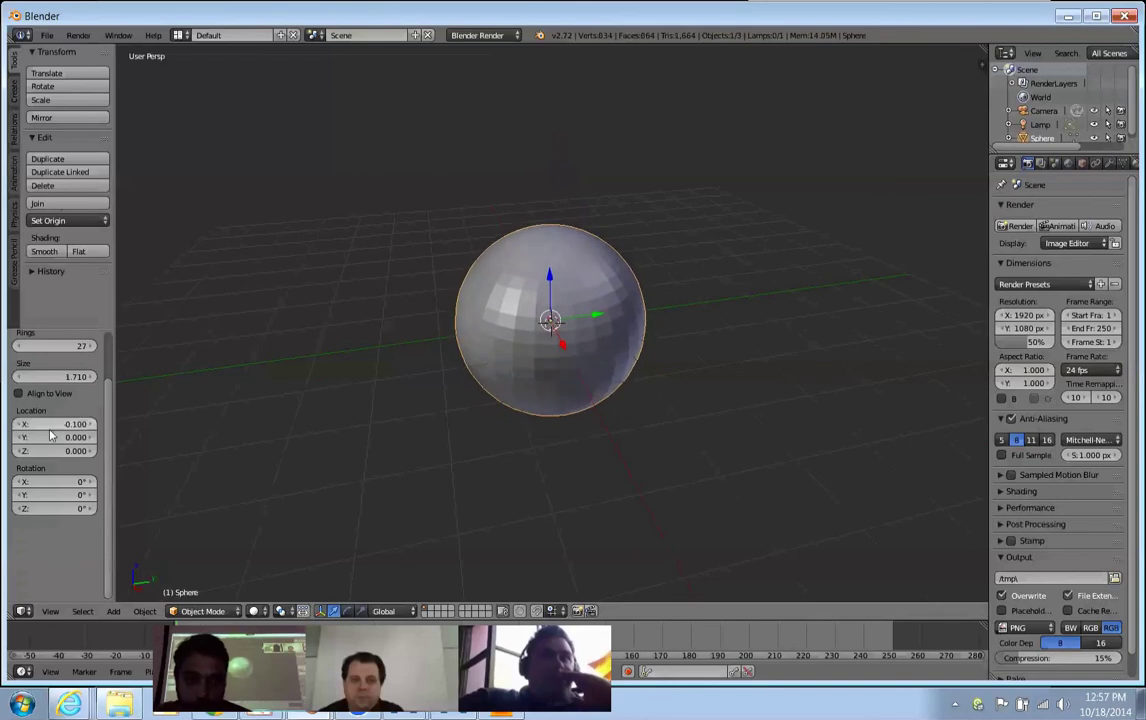
pyautogui.press('F6')
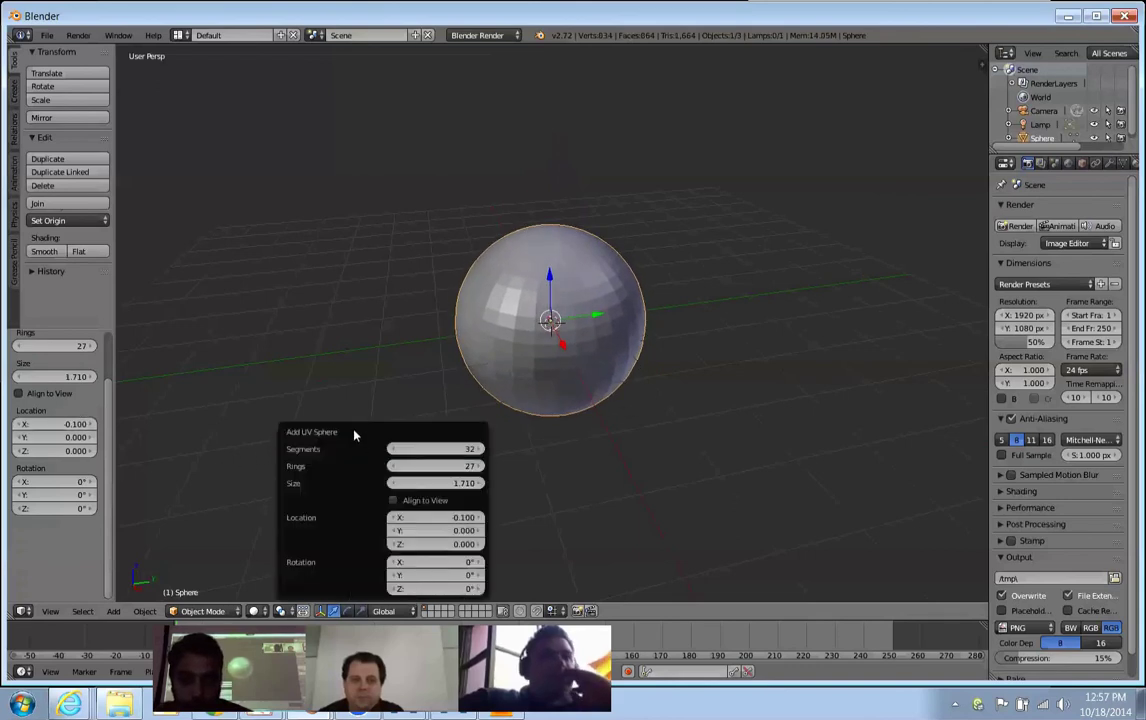
pyautogui.moveTo(355, 434); pyautogui.dragTo(230, 126)
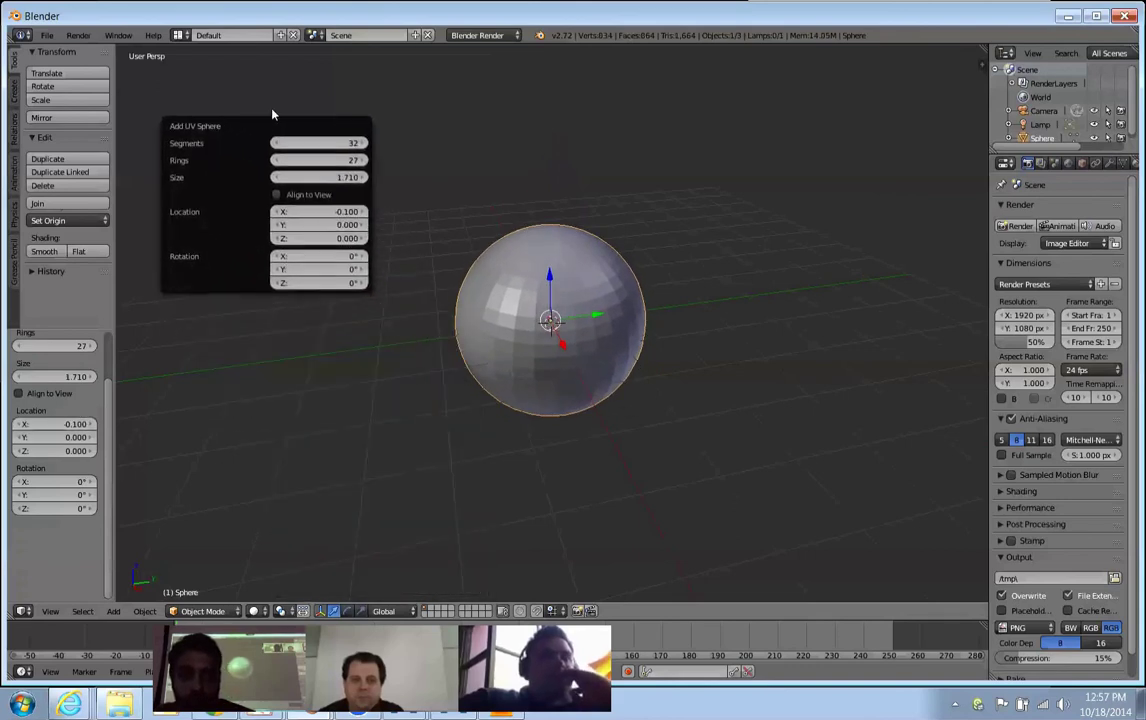
pyautogui.moveTo(312, 144); pyautogui.dragTo(332, 163)
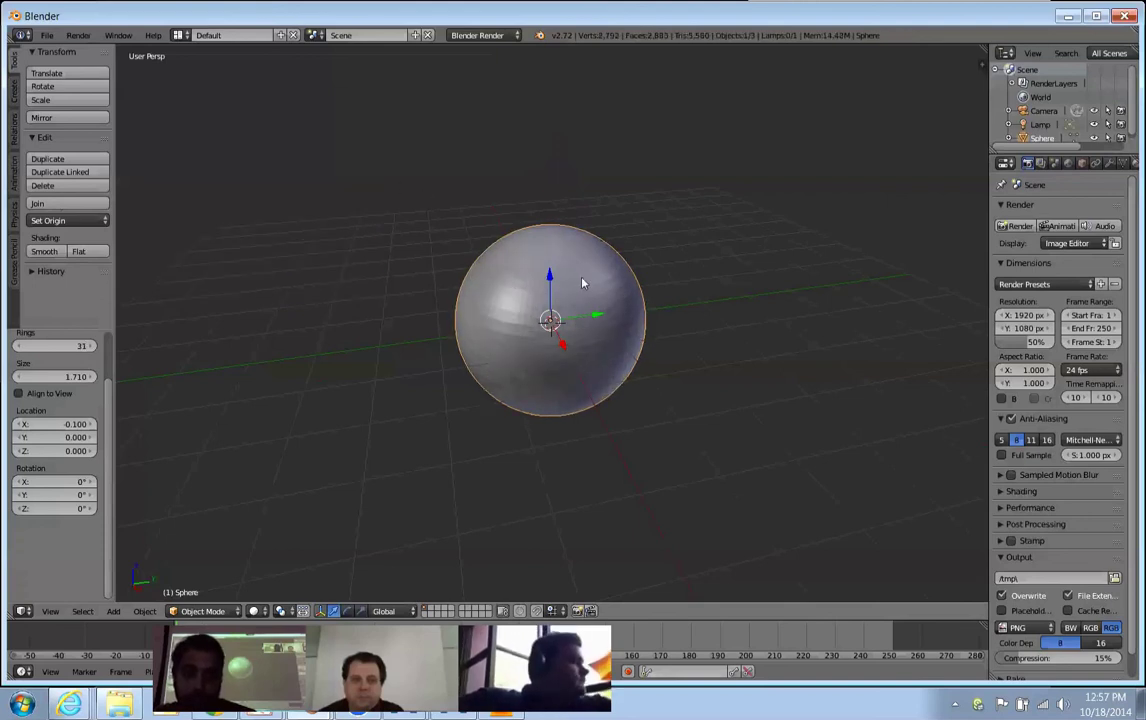
# Reposition the 3D cursor, then select and delete the UV sphere.
pyautogui.click(725, 306)
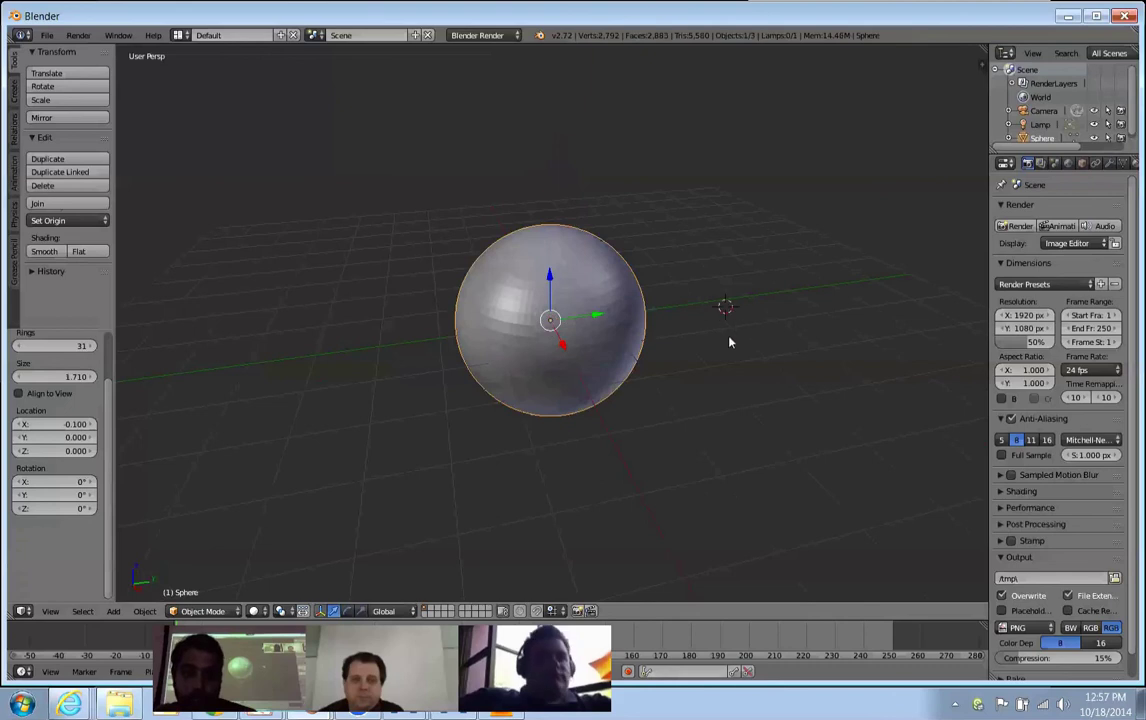
pyautogui.click(728, 346)
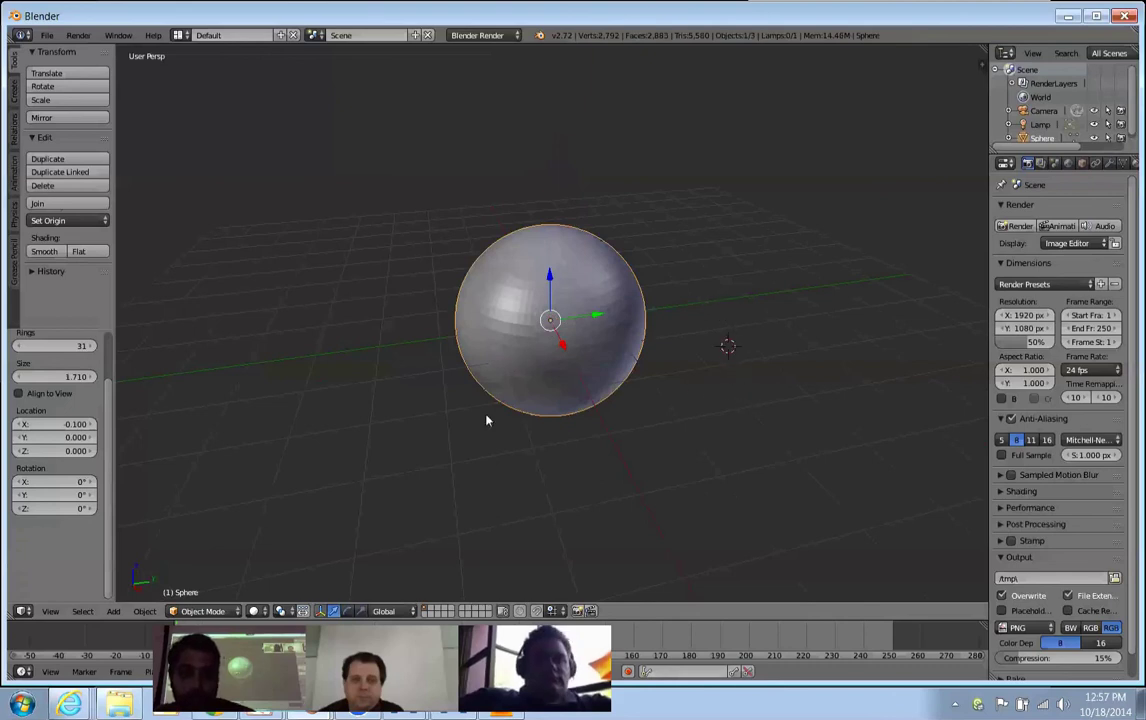
pyautogui.press('a')
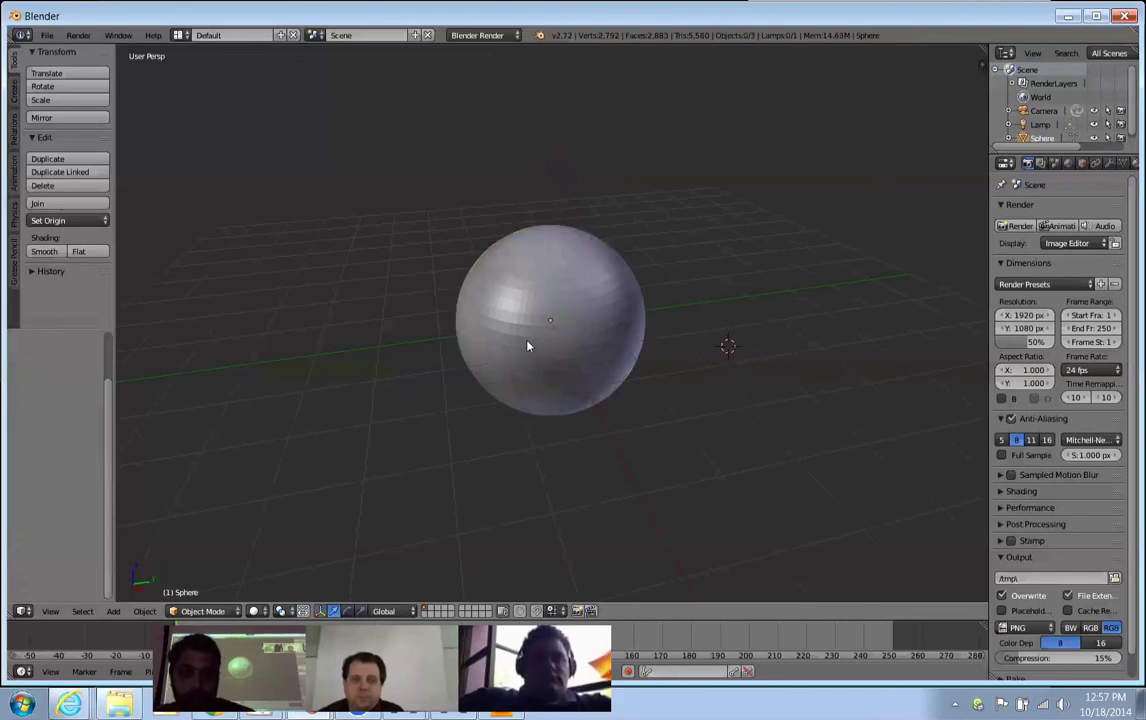
pyautogui.rightClick(484, 304)
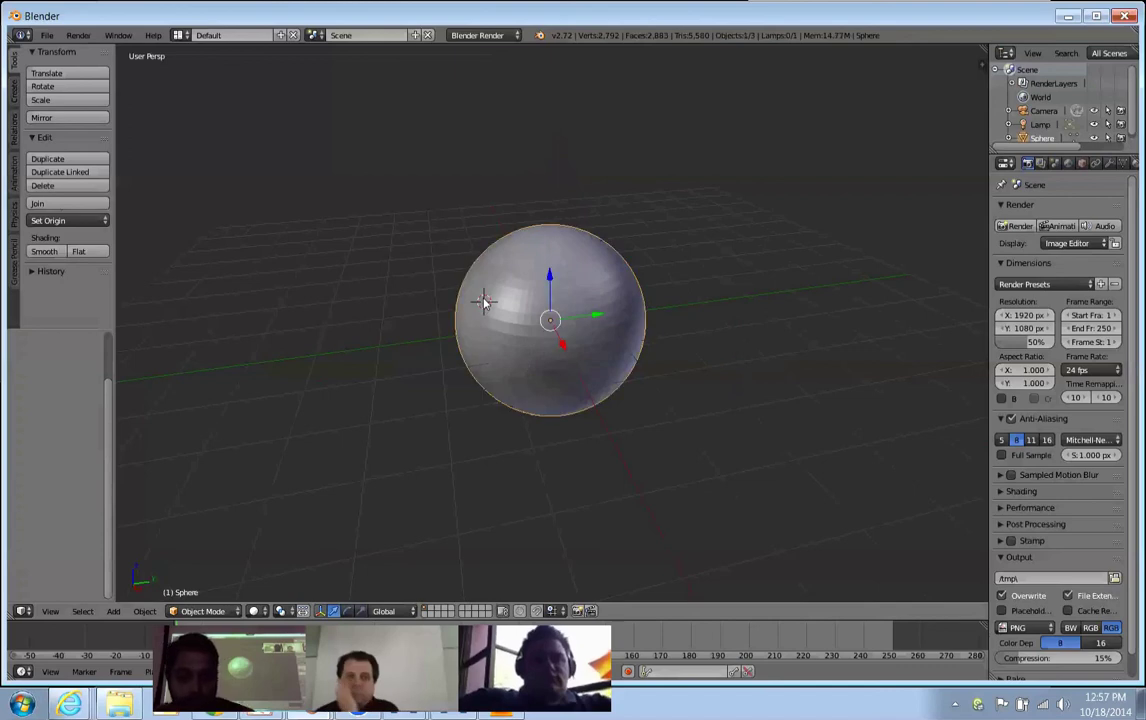
pyautogui.press('F6')
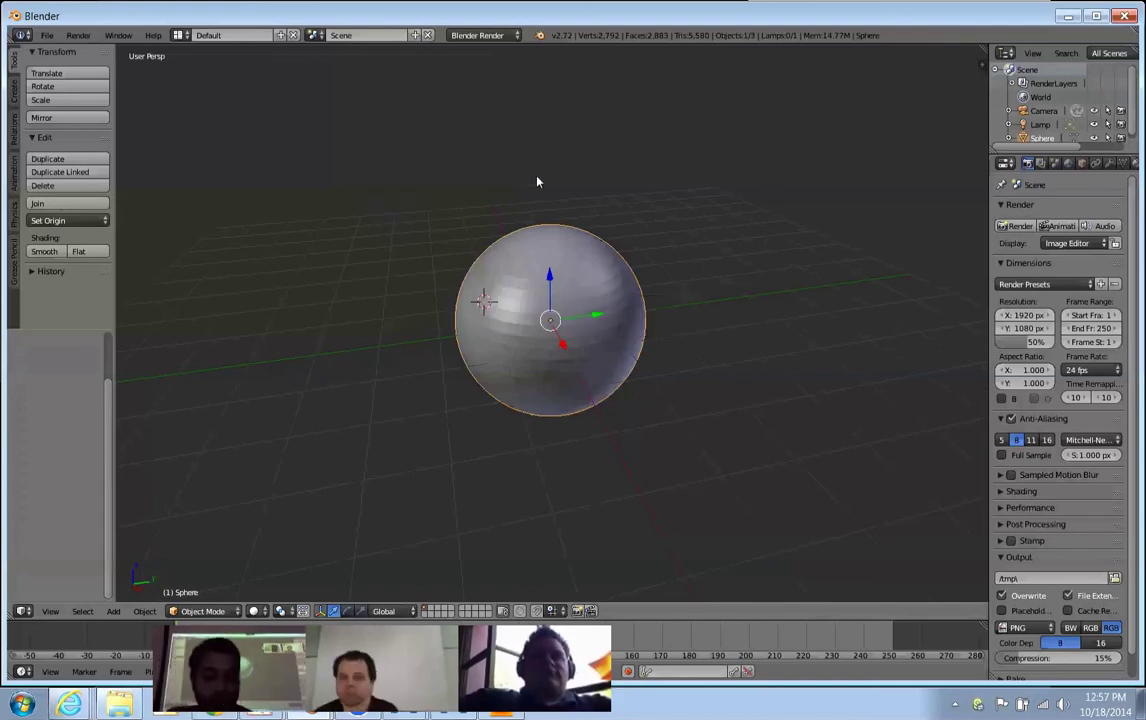
pyautogui.press('a')
pyautogui.press('F6')
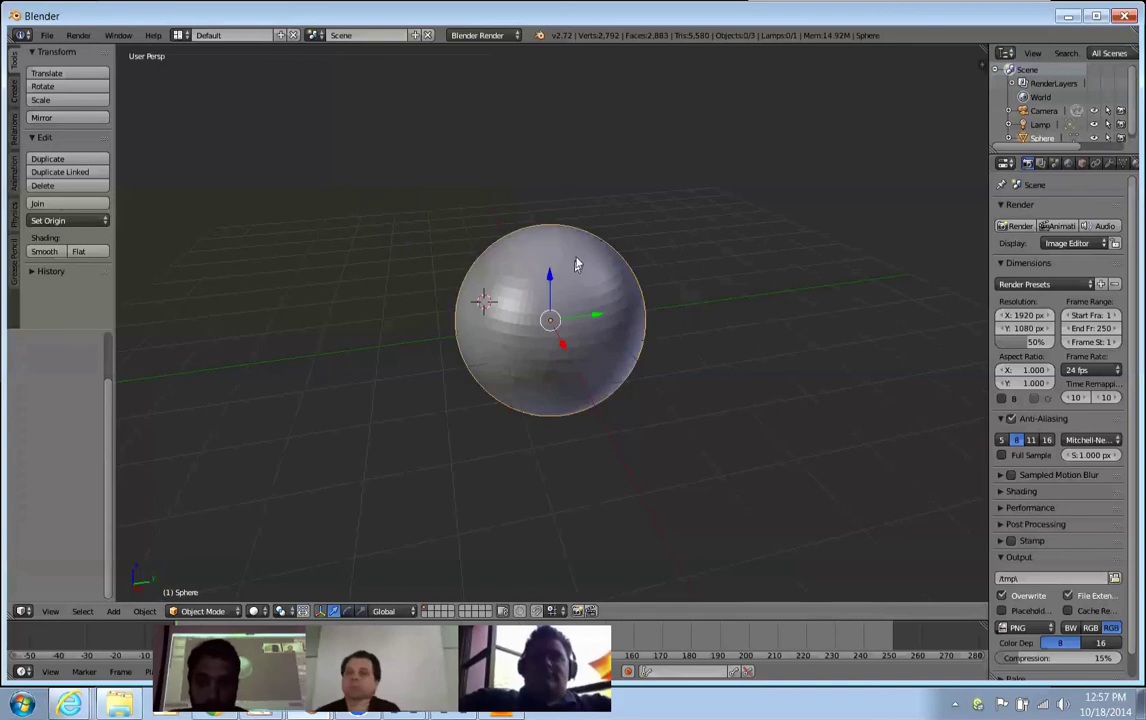
pyautogui.press('x')
pyautogui.click(572, 256)
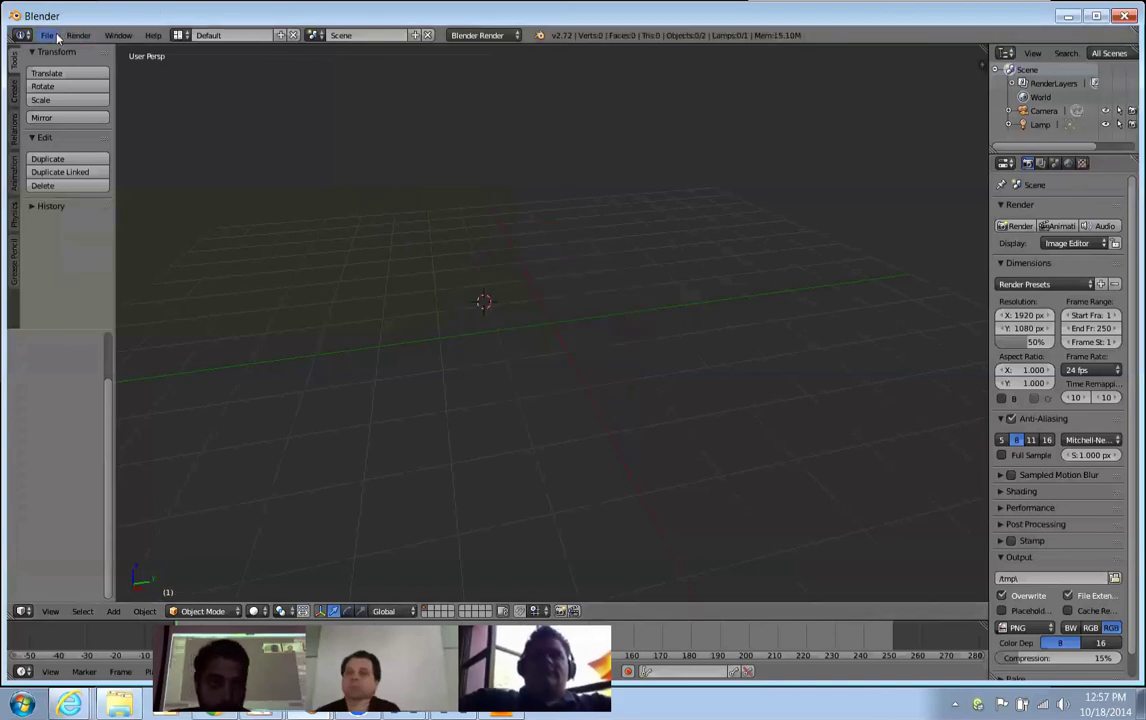
# Search add-ons for 'pi', enable User Interface: Pie Menus Official, and close preferences.
pyautogui.click(57, 37)
pyautogui.click(100, 167)
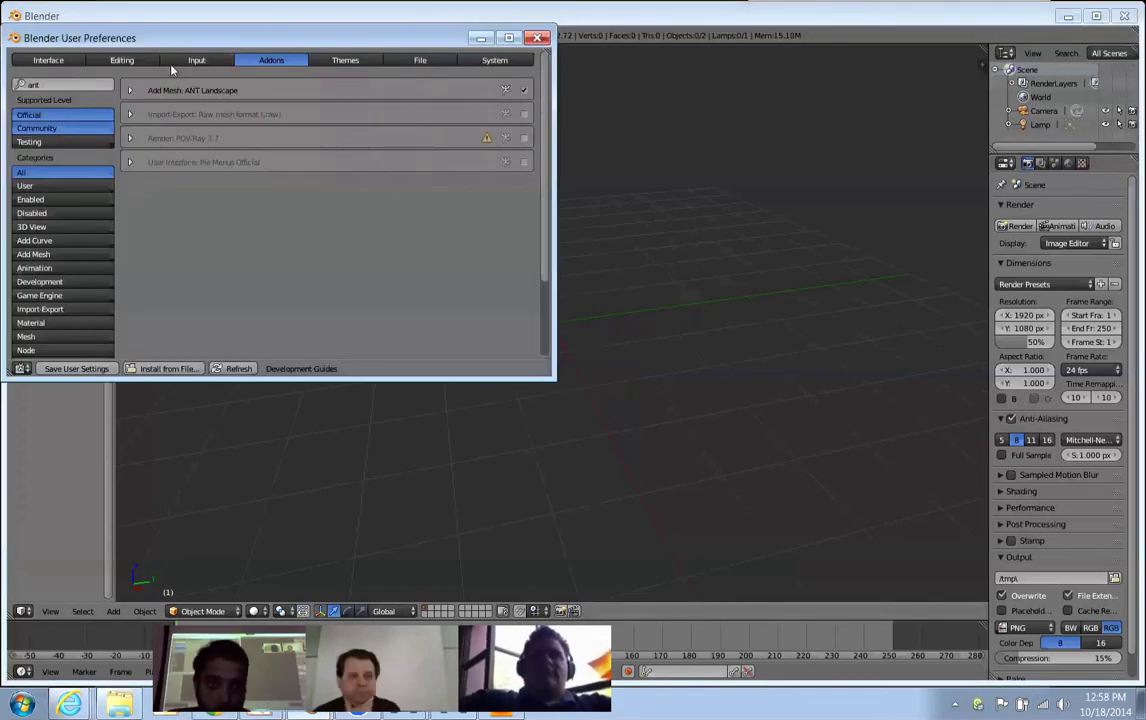
pyautogui.click(40, 84)
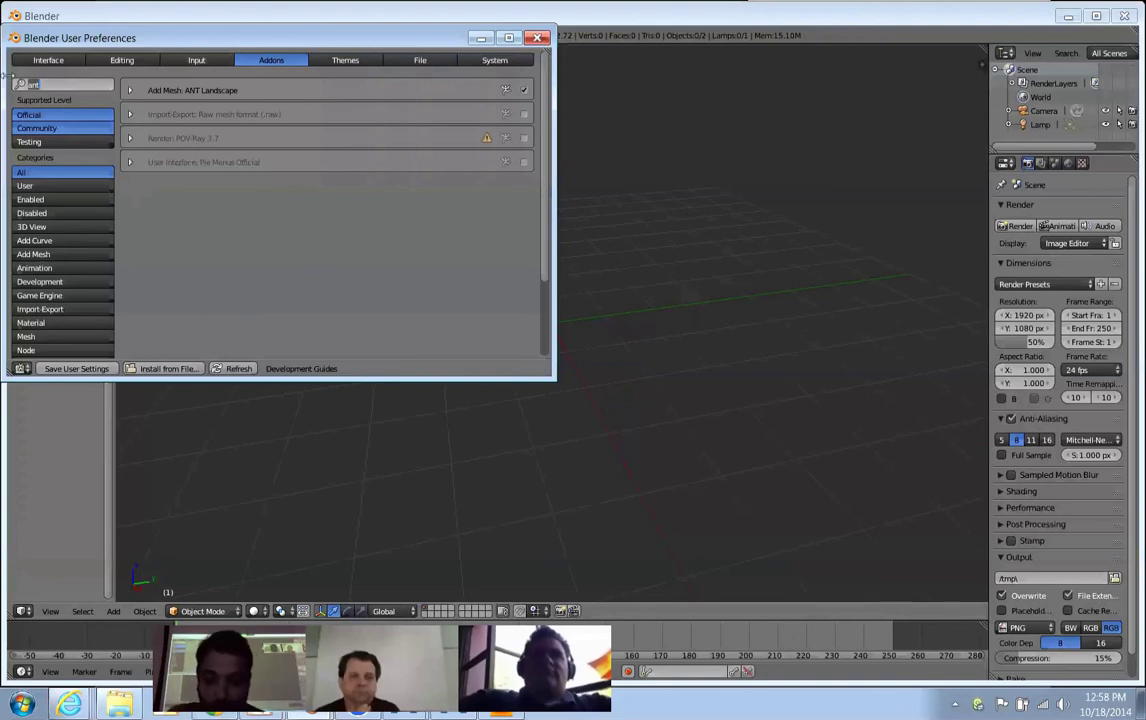
pyautogui.press('BackSpace')
pyautogui.press('Return')
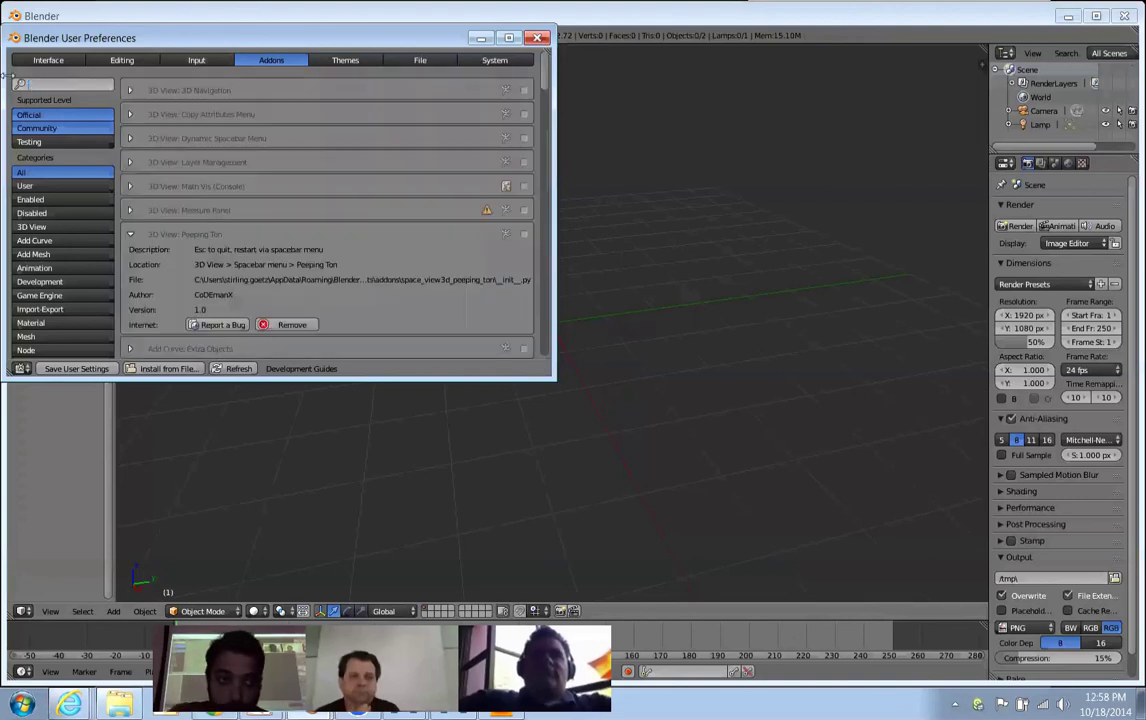
pyautogui.write('pi')
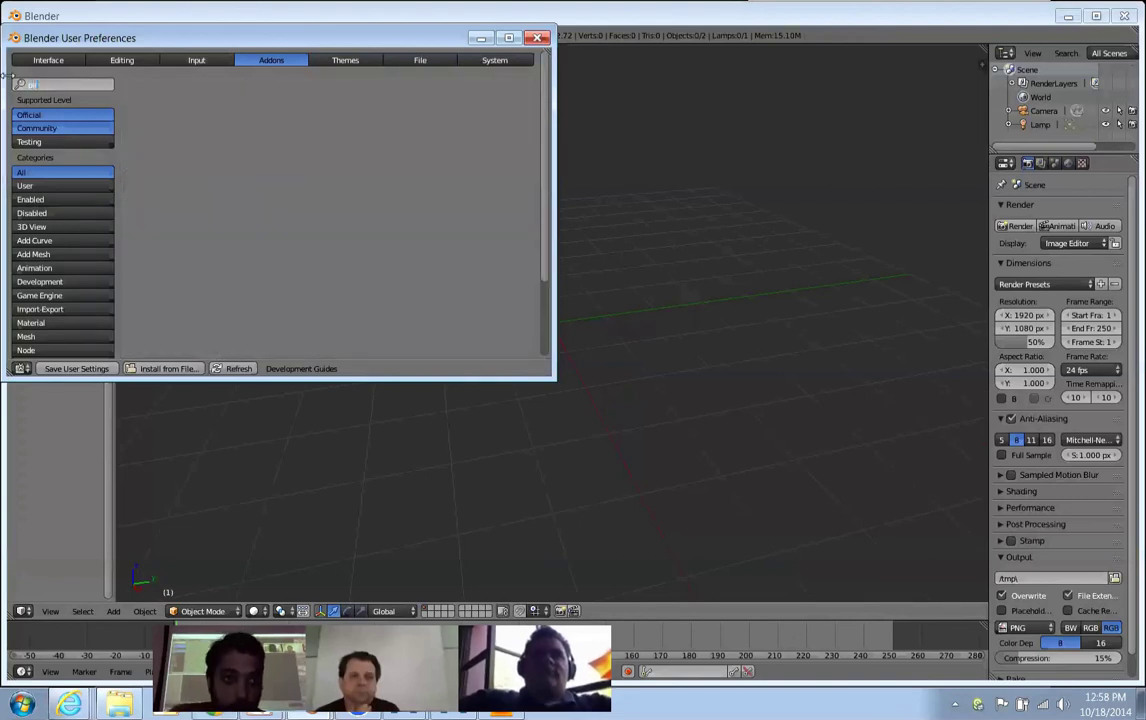
pyautogui.press('Return')
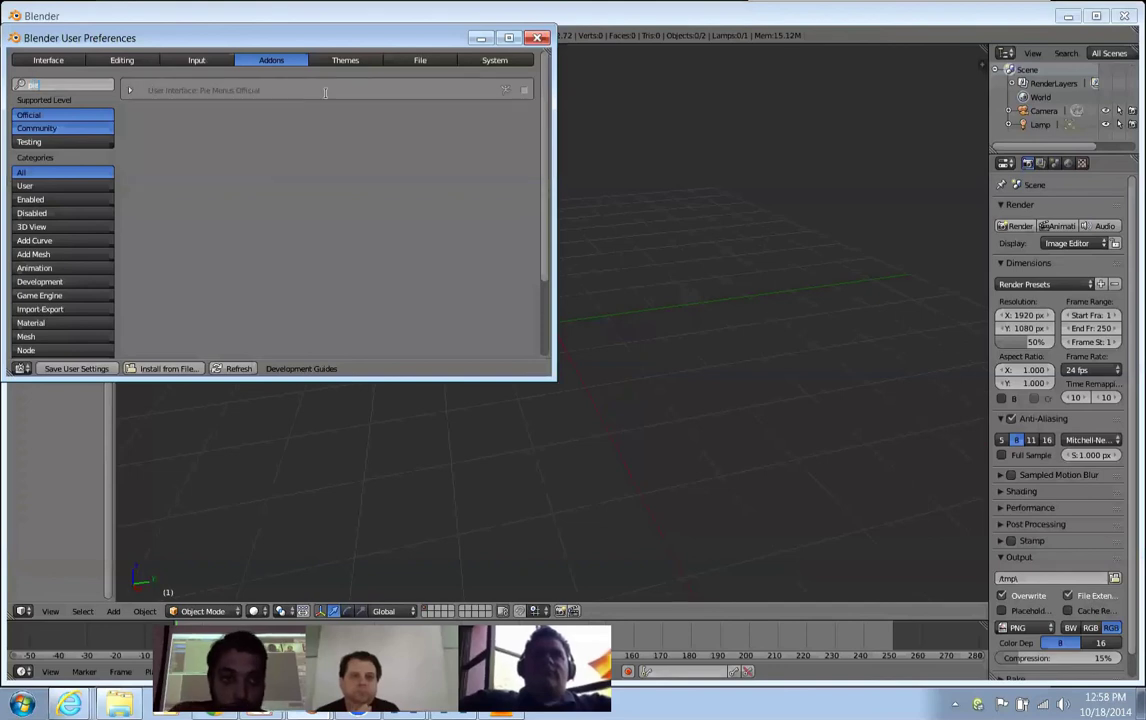
pyautogui.click(523, 91)
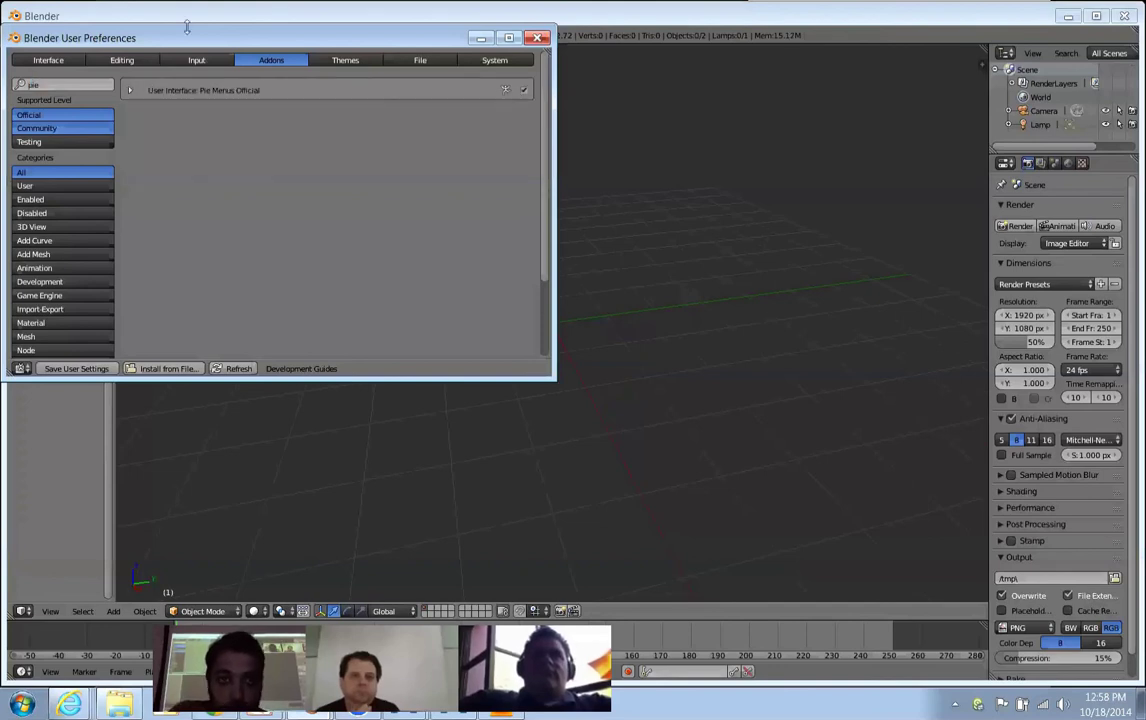
pyautogui.click(540, 40)
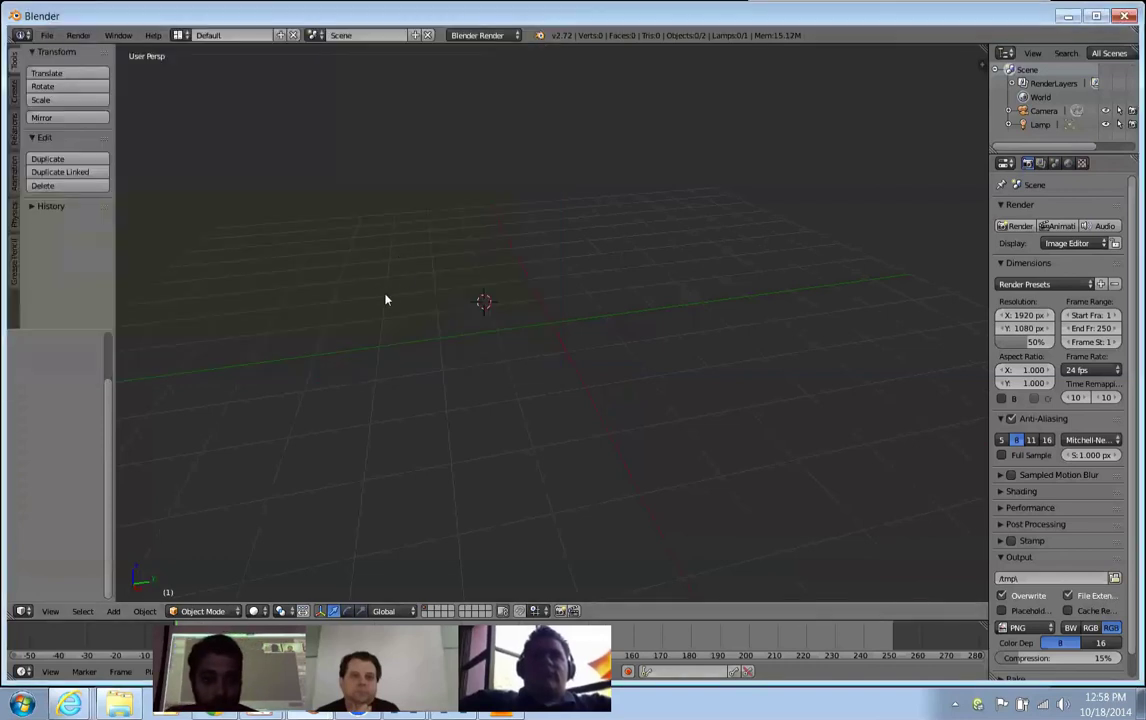
# Pan the view and snap the 3D cursor back to the world origin.
pyautogui.press('q')
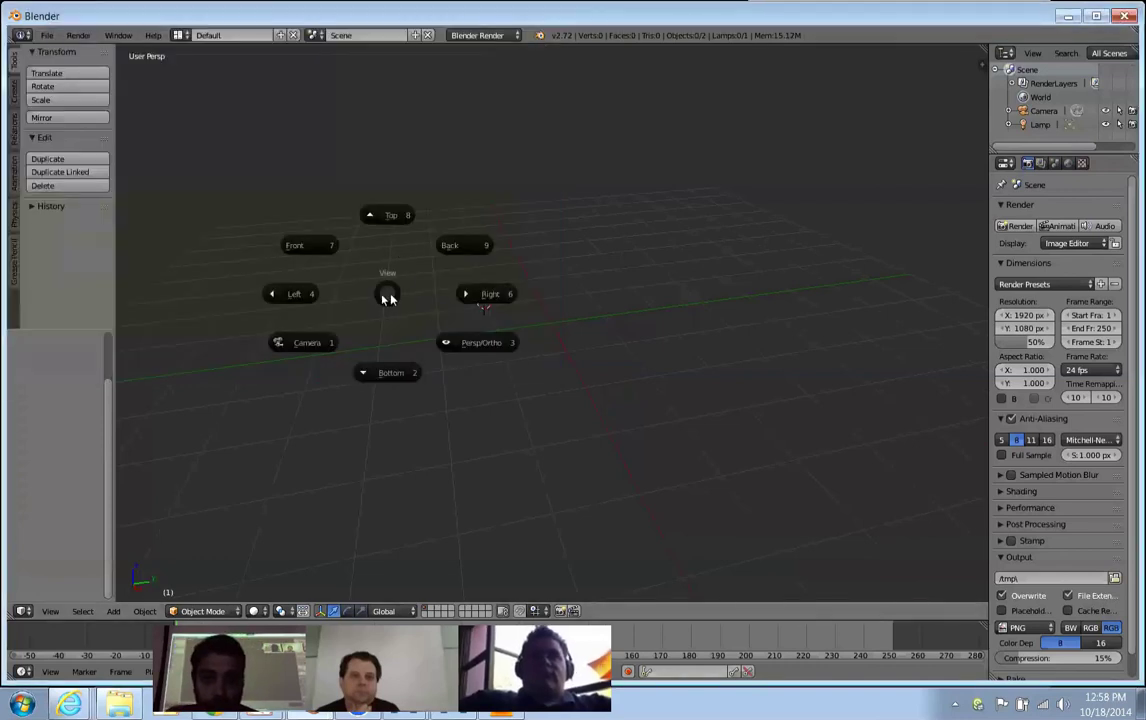
pyautogui.click(388, 297)
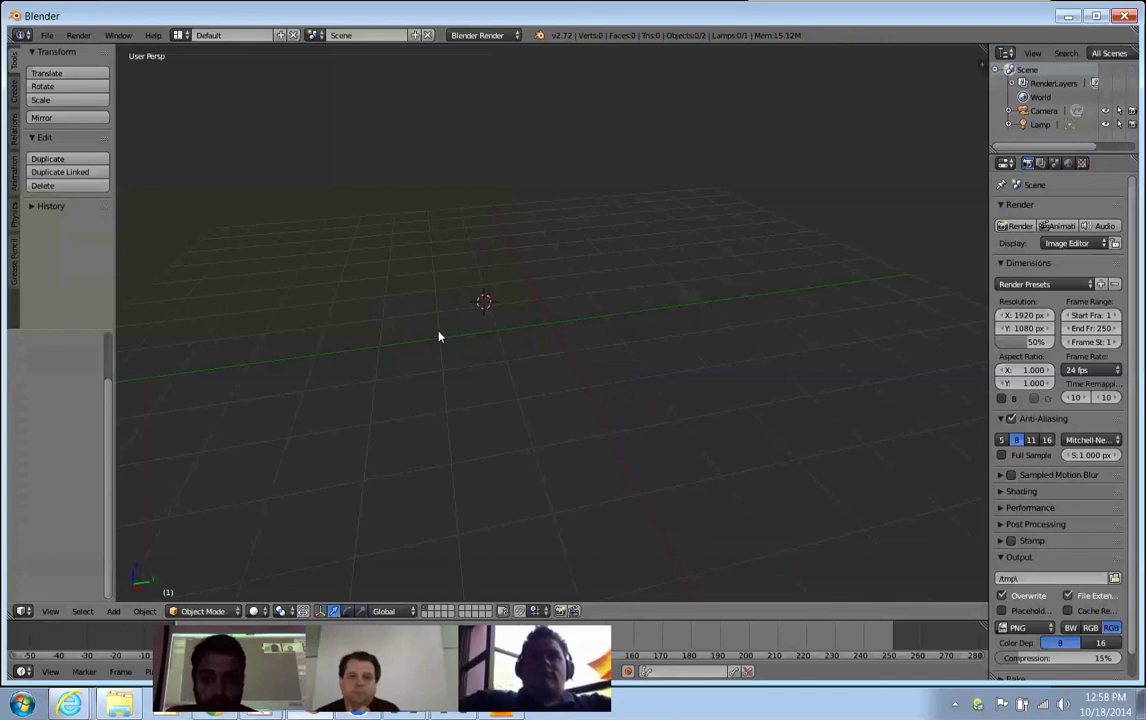
pyautogui.keyDown('shift'); pyautogui.moveTo(470, 339); pyautogui.dragTo(505, 354, button='middle'); pyautogui.keyUp('shift')
pyautogui.hotkey('shift', 's')
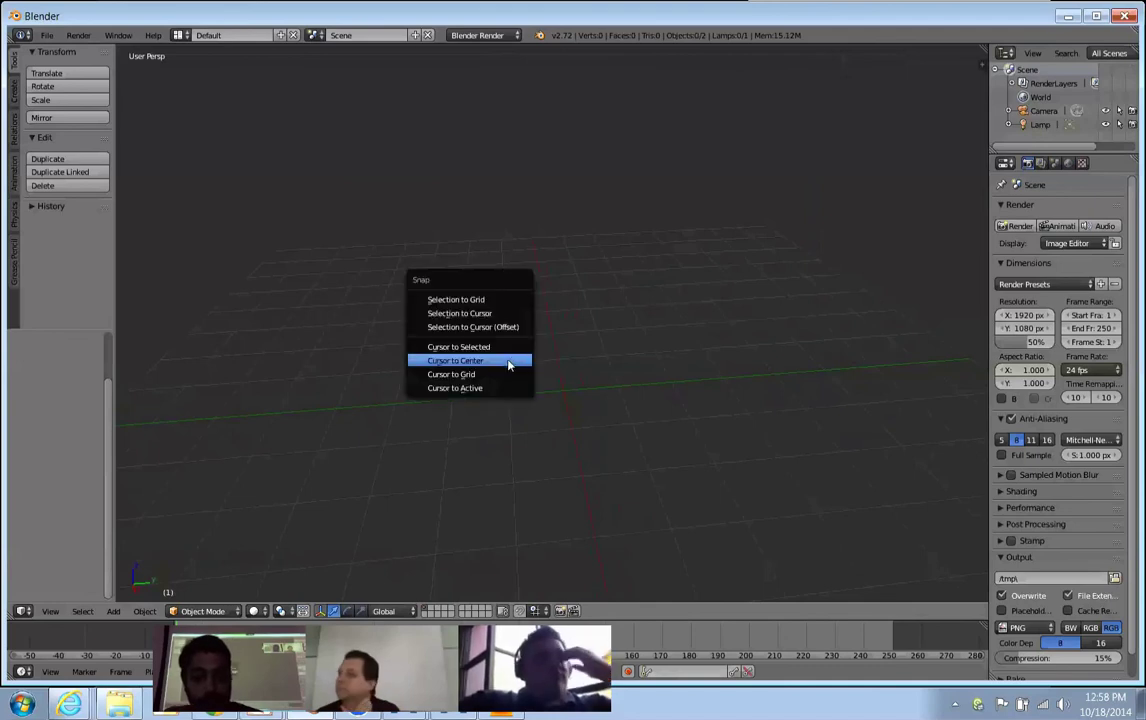
pyautogui.click(518, 361)
pyautogui.click(140, 611)
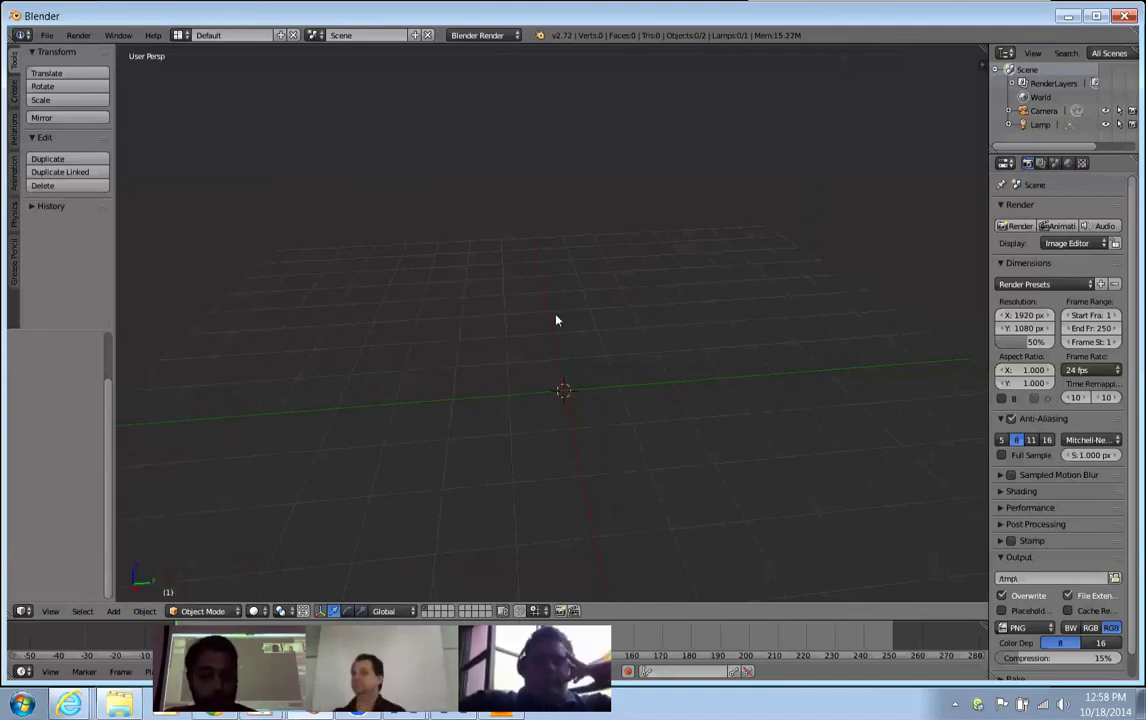
# Use the View pie to jump to Top, Right, Back, Left and Camera views.
pyautogui.press('q')
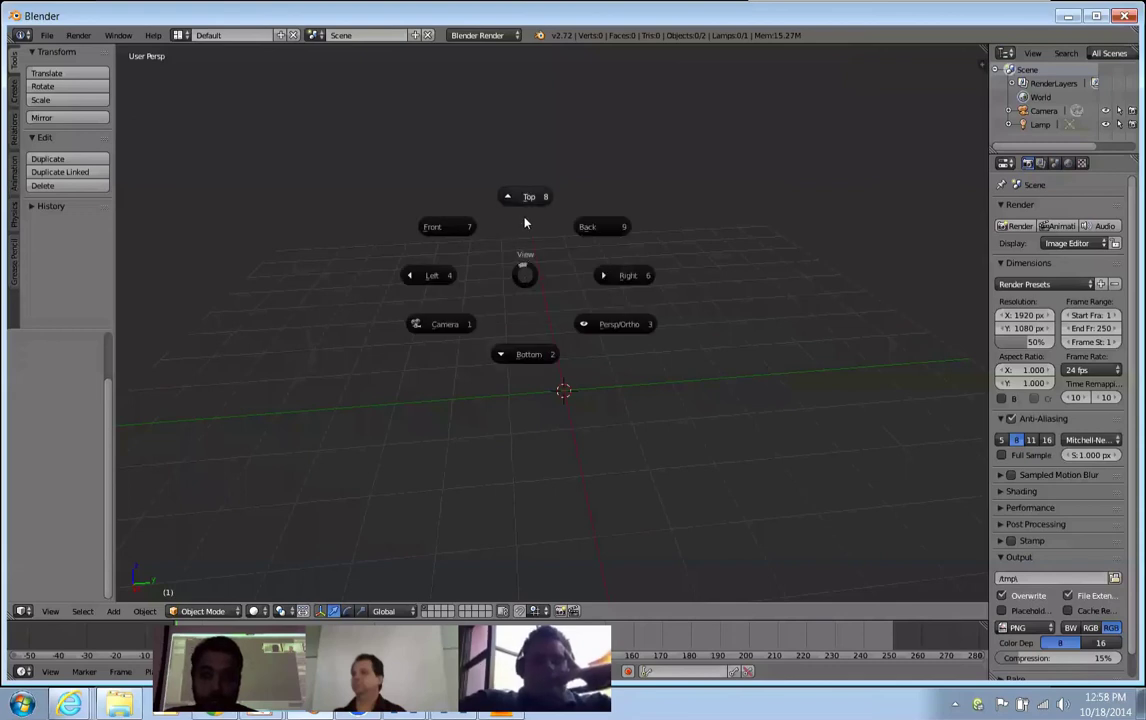
pyautogui.click(523, 215)
pyautogui.press('q')
pyautogui.press('Escape')
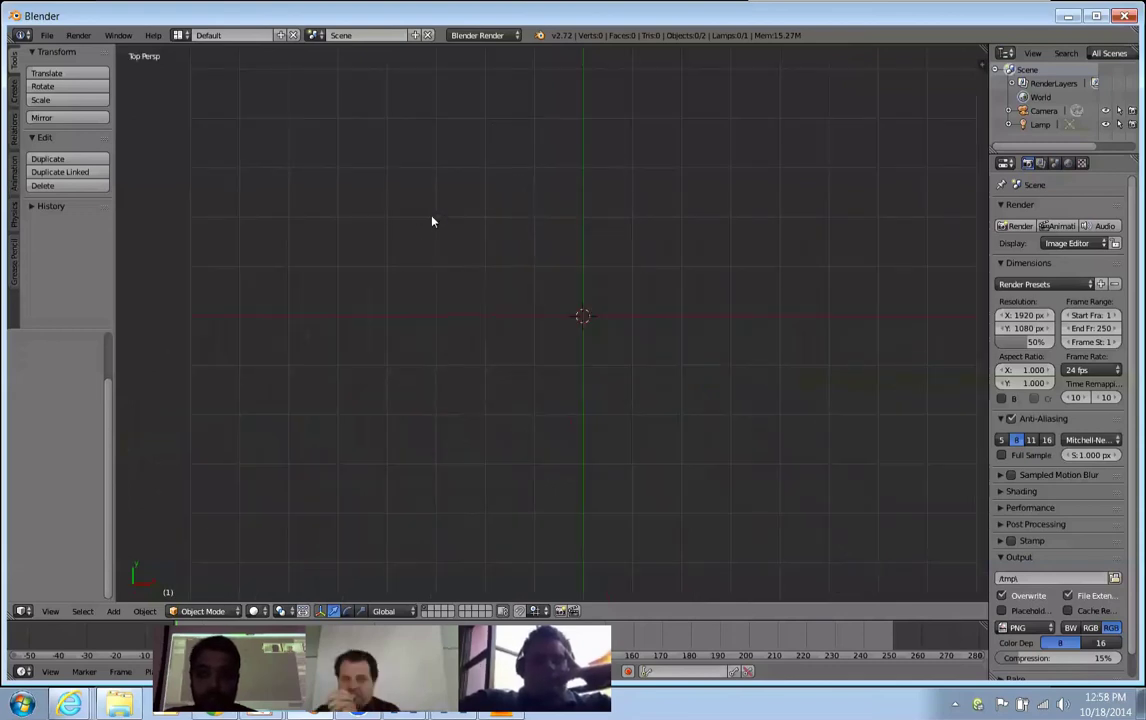
pyautogui.moveTo(432, 220); pyautogui.dragTo(499, 271, button='middle')
pyautogui.press('q')
pyautogui.click(630, 333)
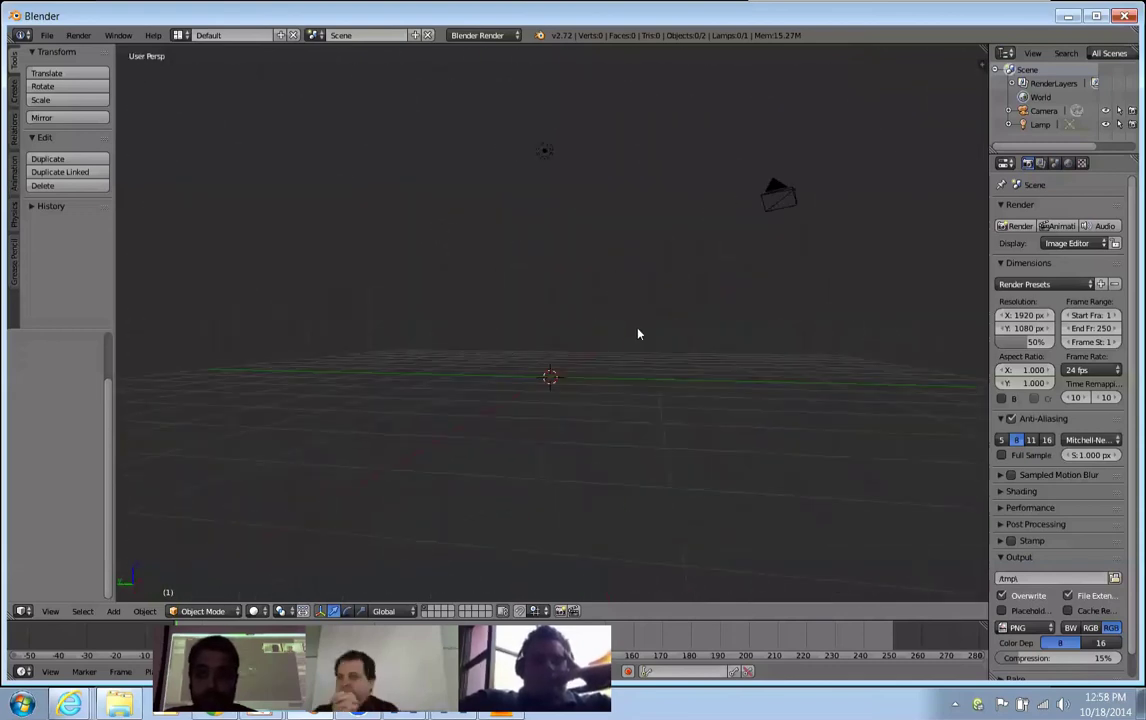
pyautogui.press('q')
pyautogui.click(714, 267)
pyautogui.moveTo(714, 267); pyautogui.dragTo(530, 233, button='middle')
pyautogui.press('q')
pyautogui.click(455, 233)
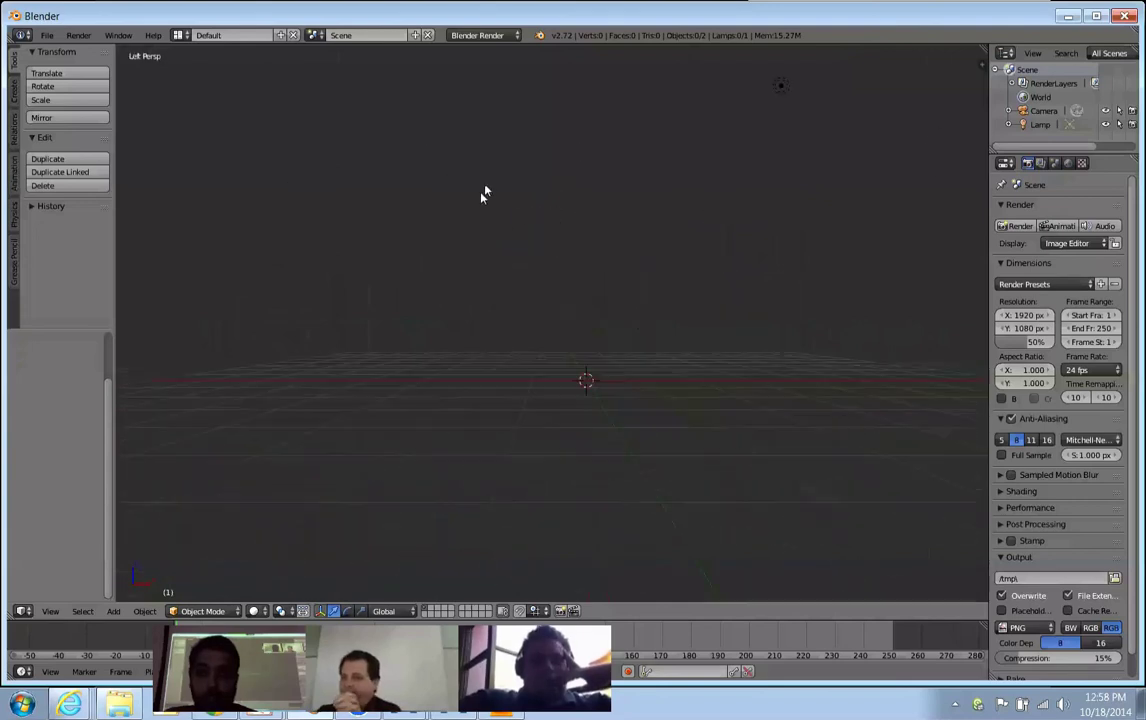
pyautogui.moveTo(486, 192); pyautogui.dragTo(517, 289, button='middle')
pyautogui.press('q')
pyautogui.click(496, 310)
# Cycle the View pie through Right, Top and Left views, then return to the camera view.
pyautogui.press('q')
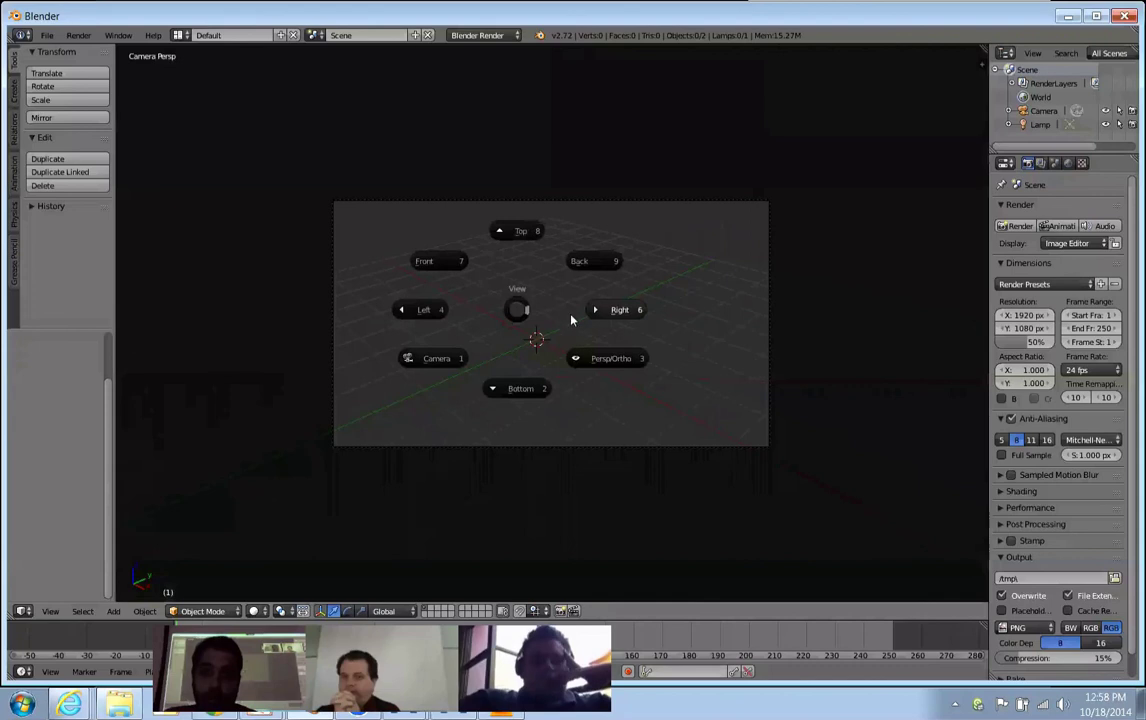
pyautogui.click(614, 312)
pyautogui.press('q')
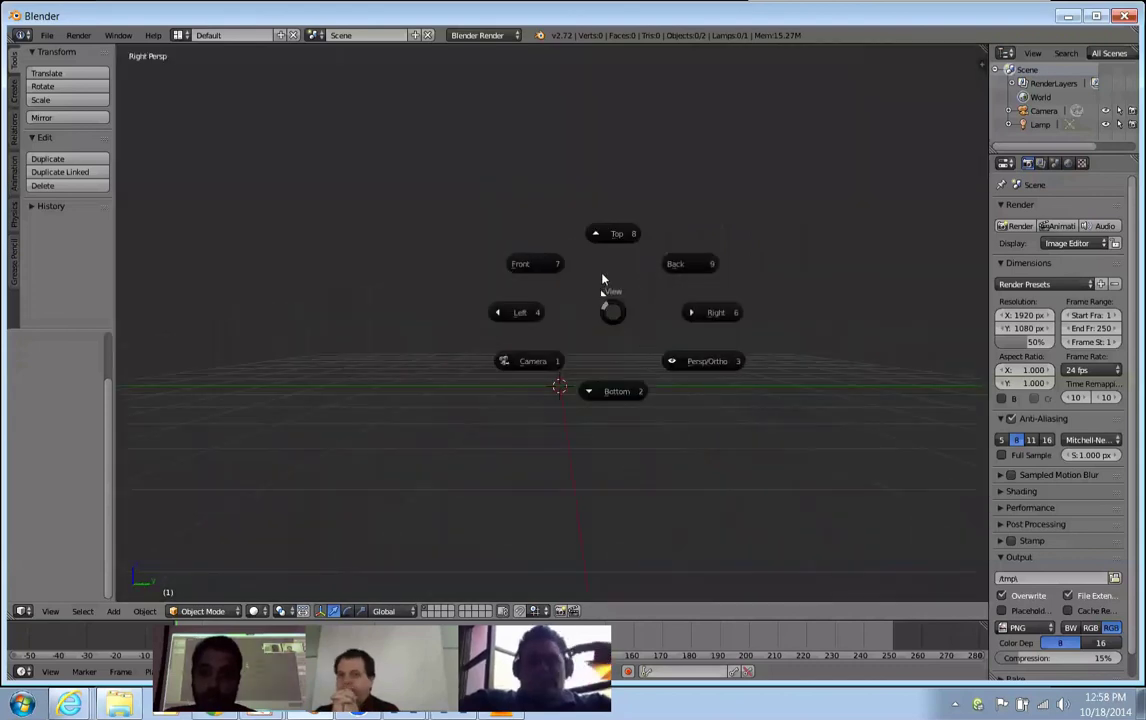
pyautogui.click(606, 258)
pyautogui.press('q')
pyautogui.click(522, 263)
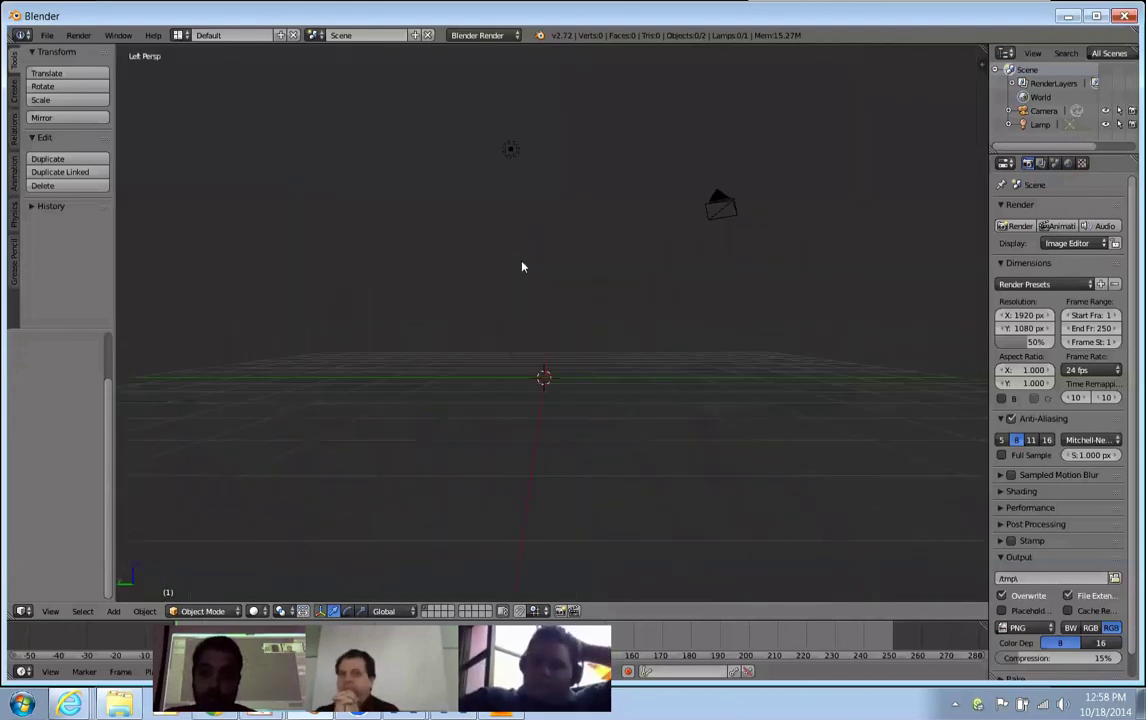
pyautogui.press('q')
pyautogui.moveTo(463, 310); pyautogui.dragTo(465, 311, button='middle')
pyautogui.press('KP_0')
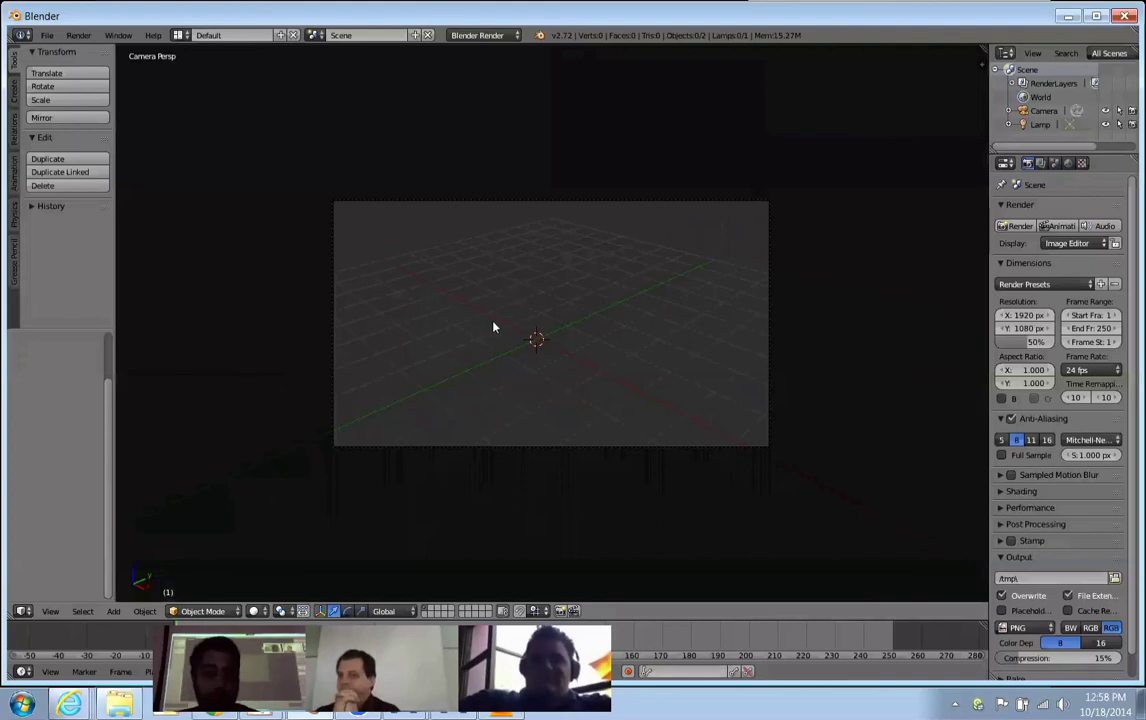
pyautogui.moveTo(509, 326)
pyautogui.mouseDown(button='middle')
pyautogui.moveTo(540, 317)
pyautogui.moveTo(530, 335)
pyautogui.mouseUp(button='middle')
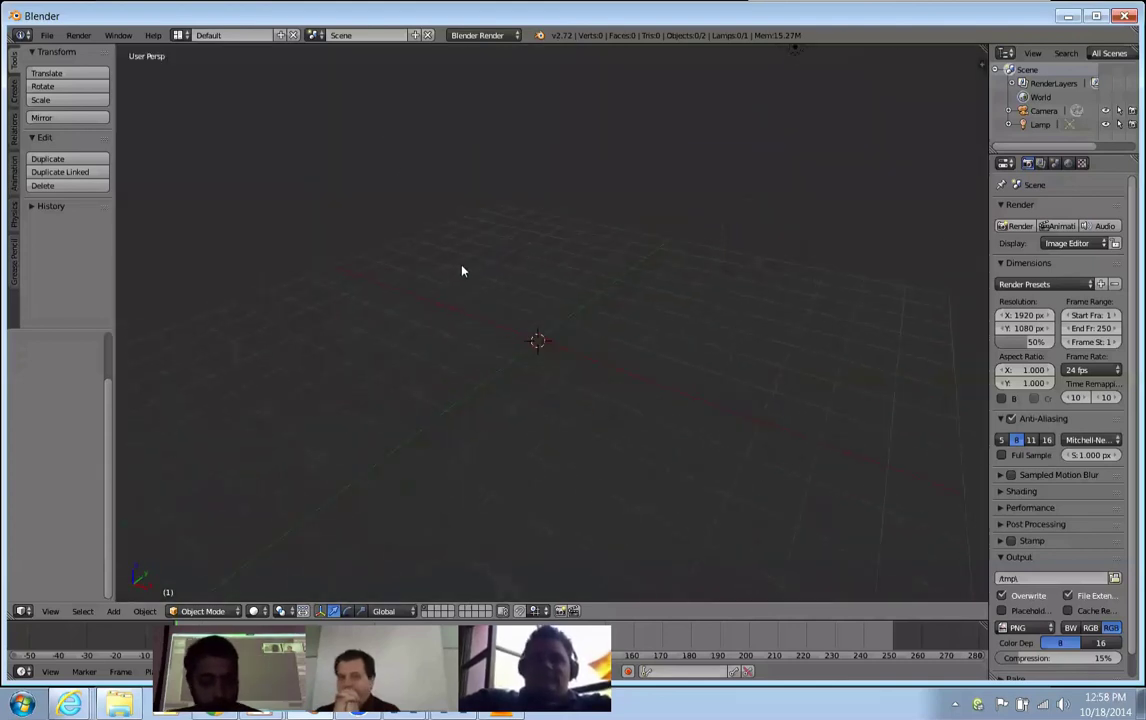
pyautogui.hotkey('ctrl', 'space')
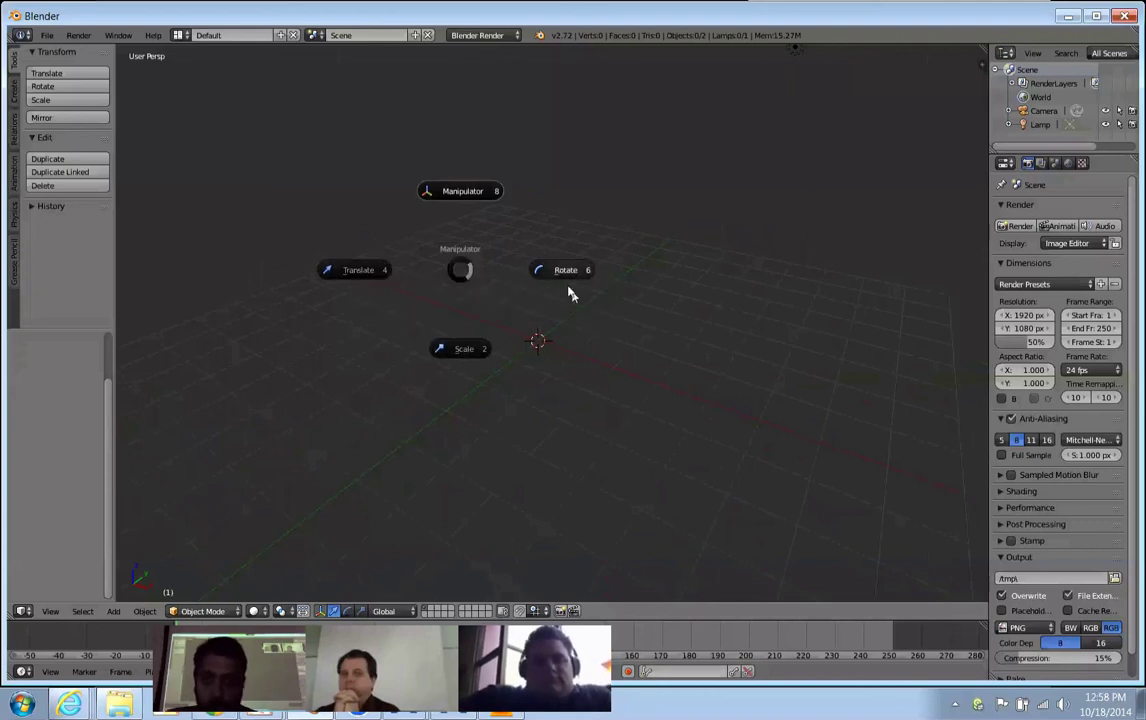
pyautogui.click(358, 274)
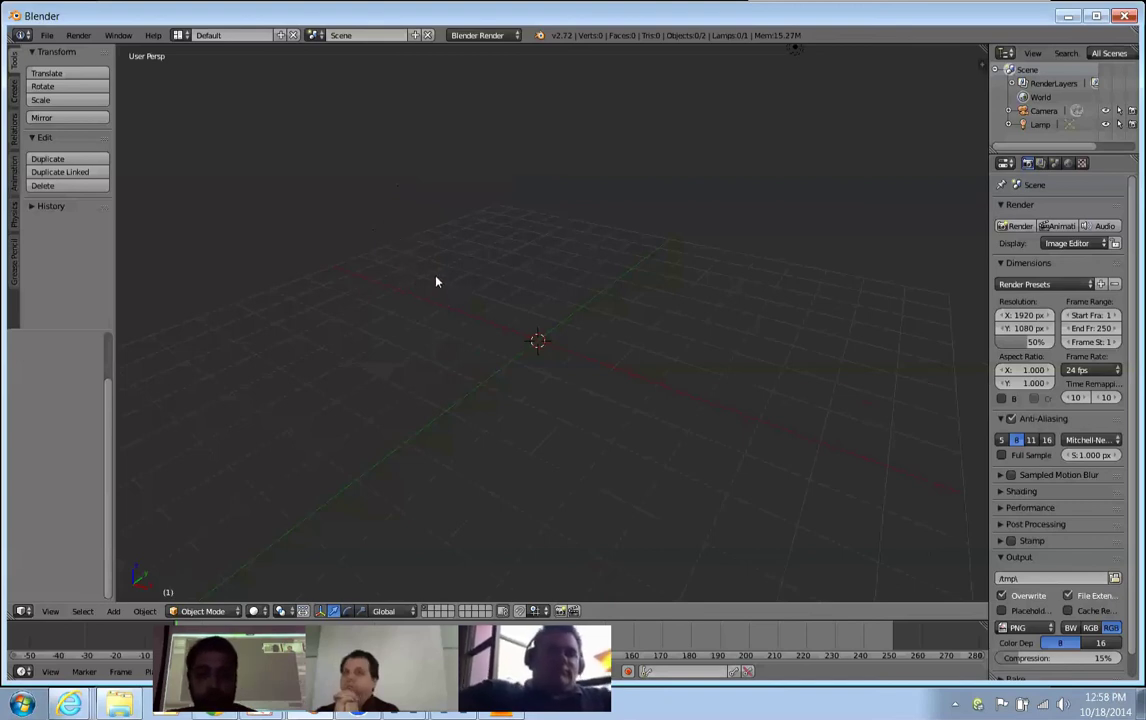
pyautogui.hotkey('ctrl', 'space')
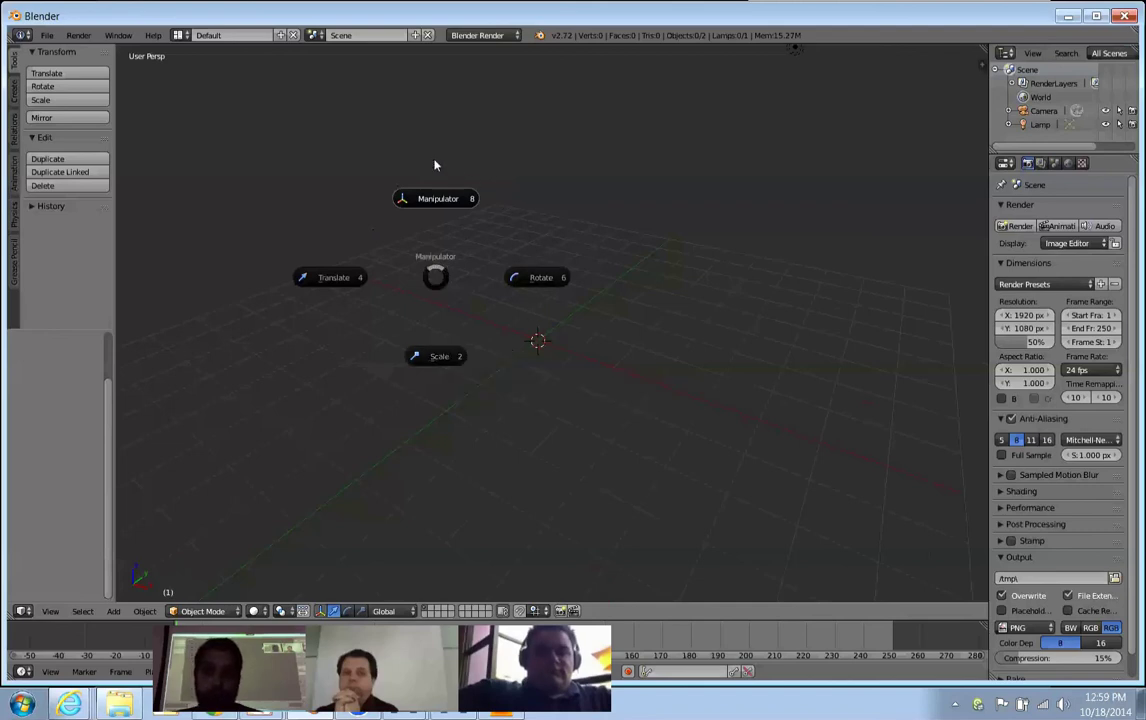
pyautogui.click(440, 284)
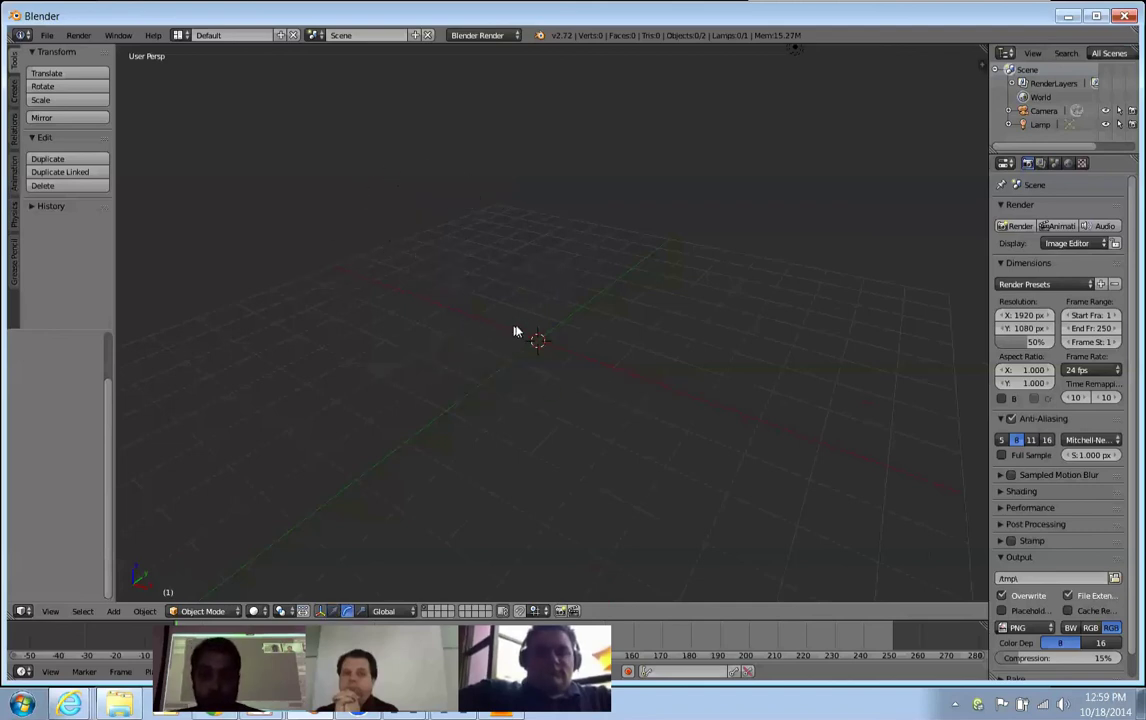
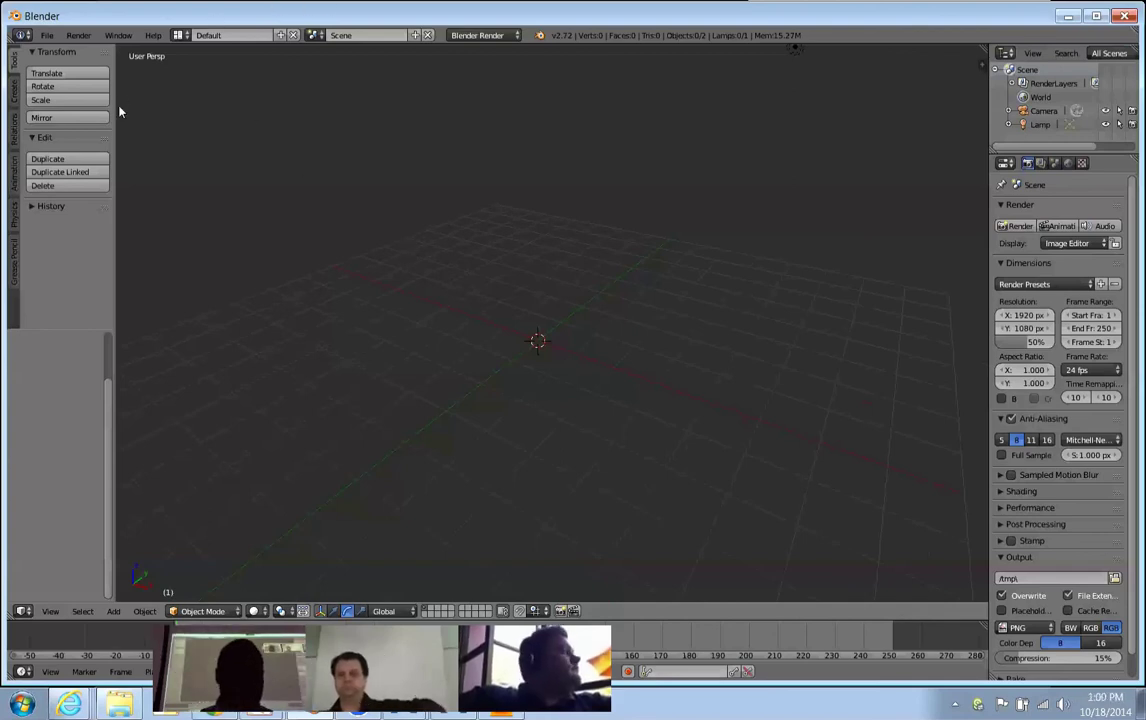
# Switch the top area to User Preferences and back to Info, then show the File menu.
pyautogui.click(22, 35)
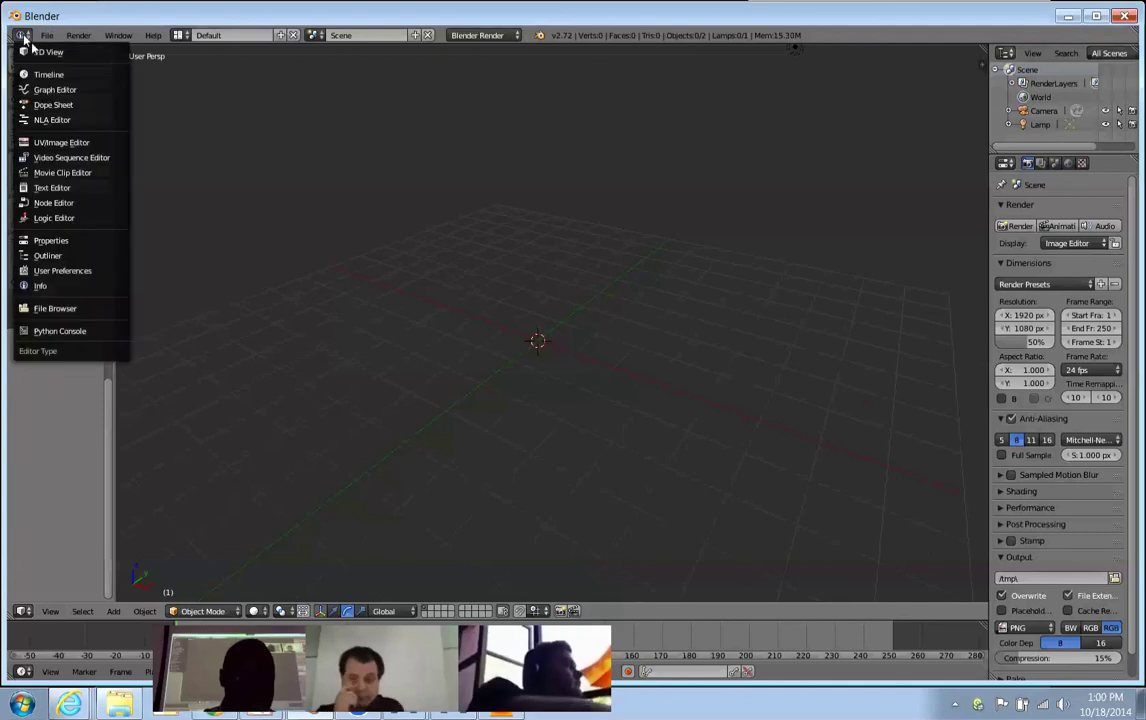
pyautogui.click(60, 270)
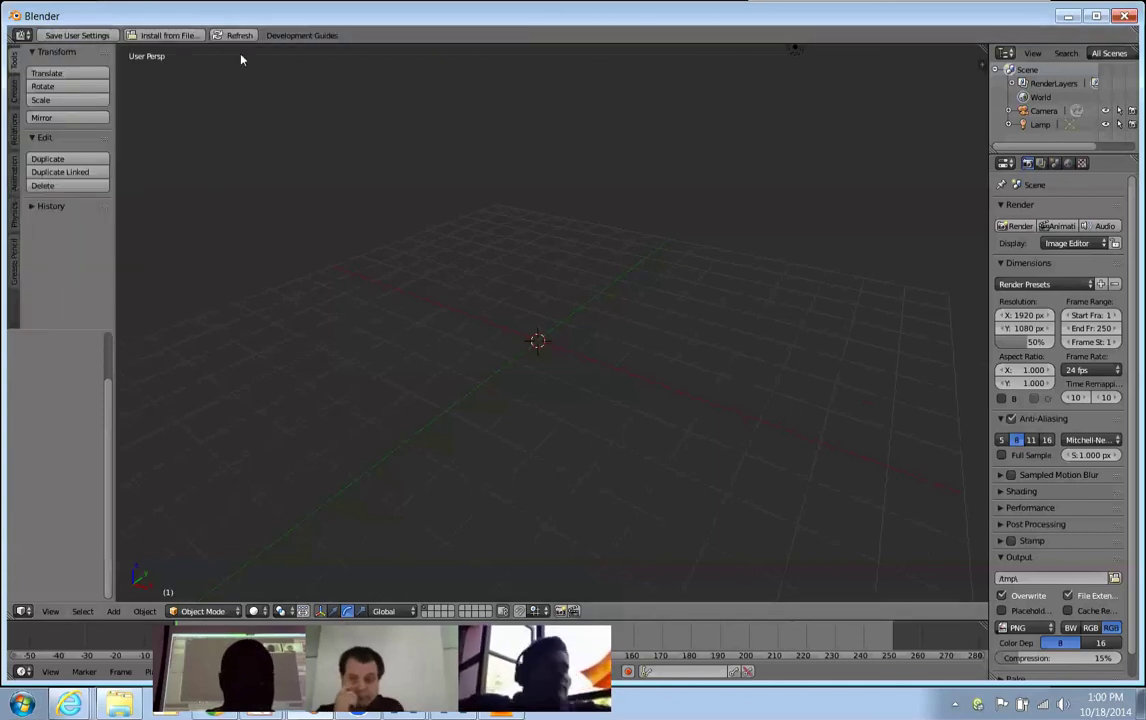
pyautogui.click(22, 35)
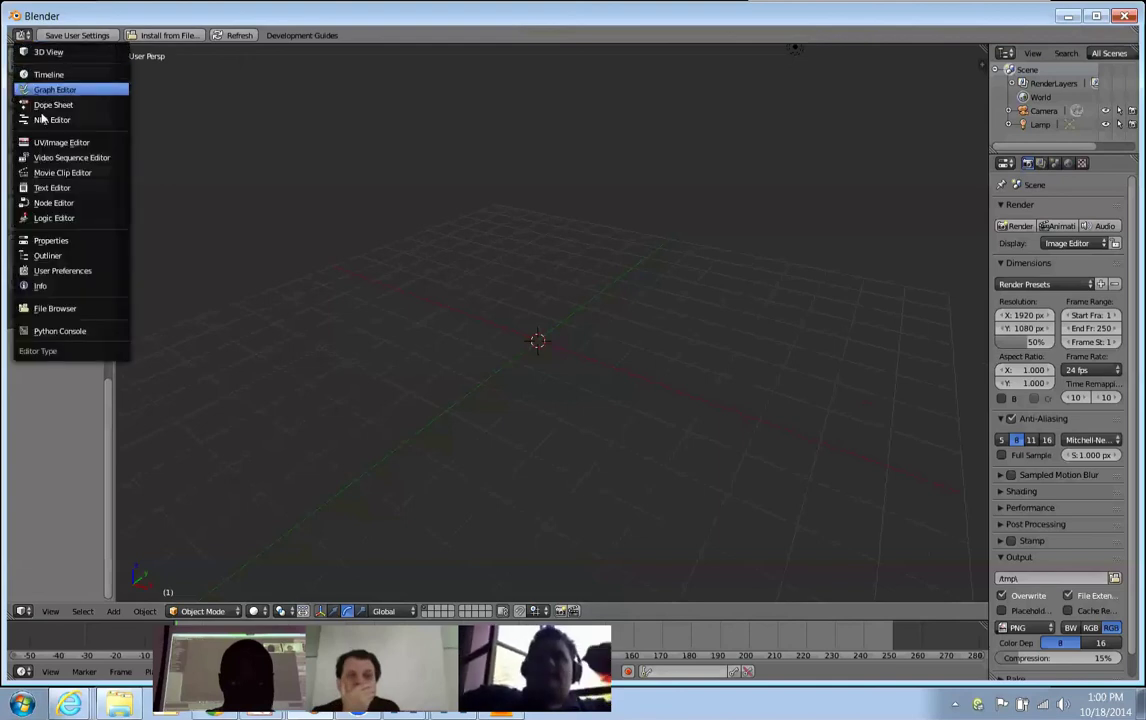
pyautogui.click(50, 286)
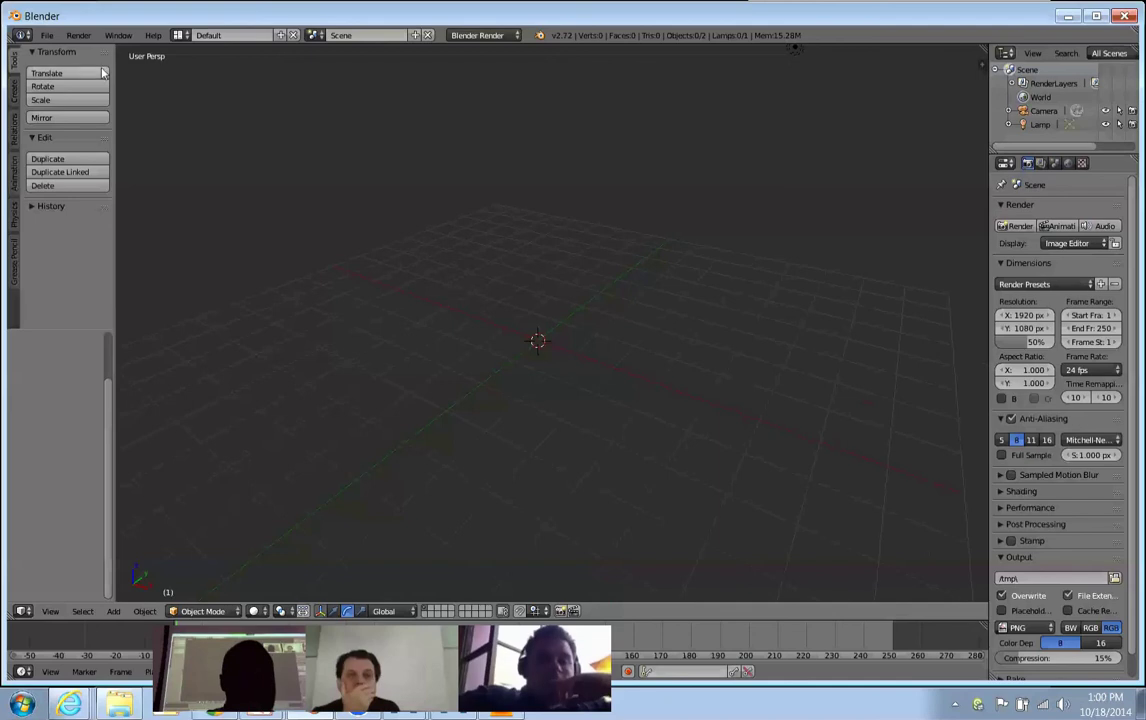
pyautogui.click(47, 35)
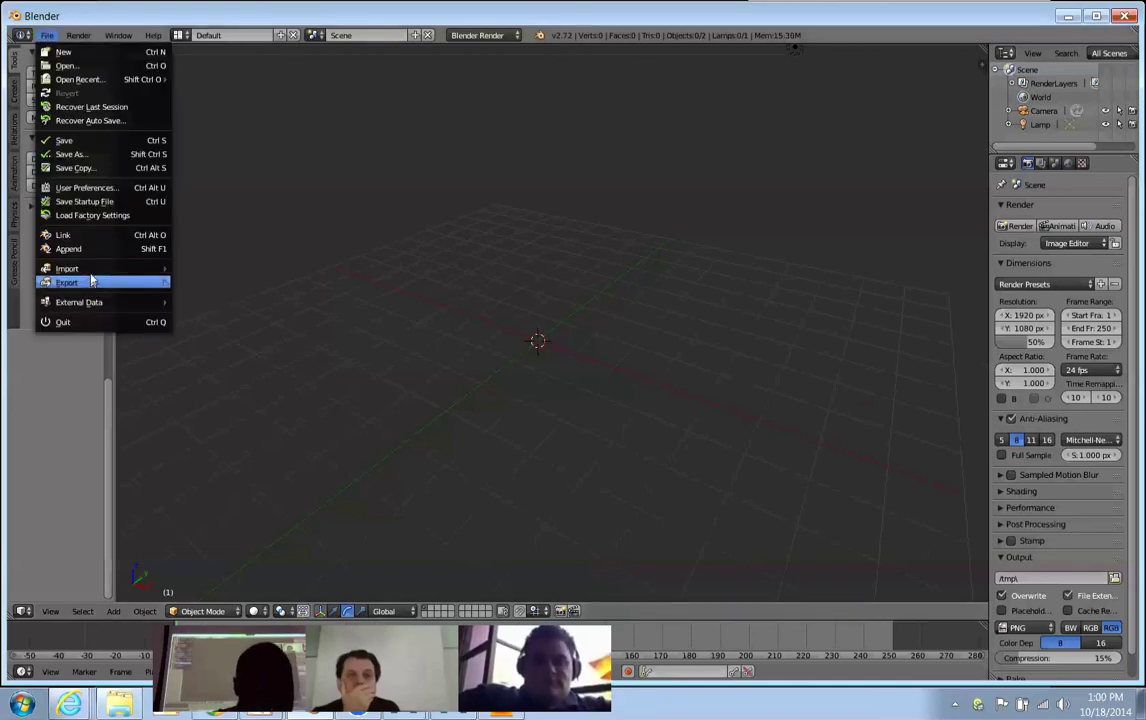
pyautogui.click(84, 188)
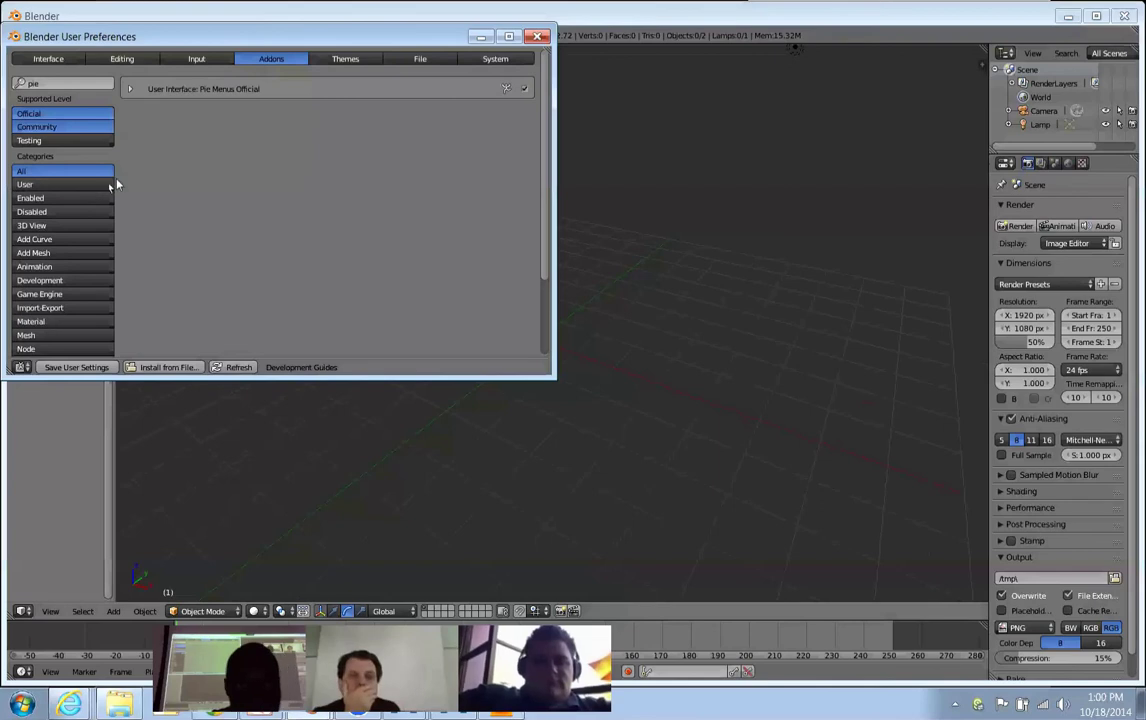
pyautogui.click(75, 82)
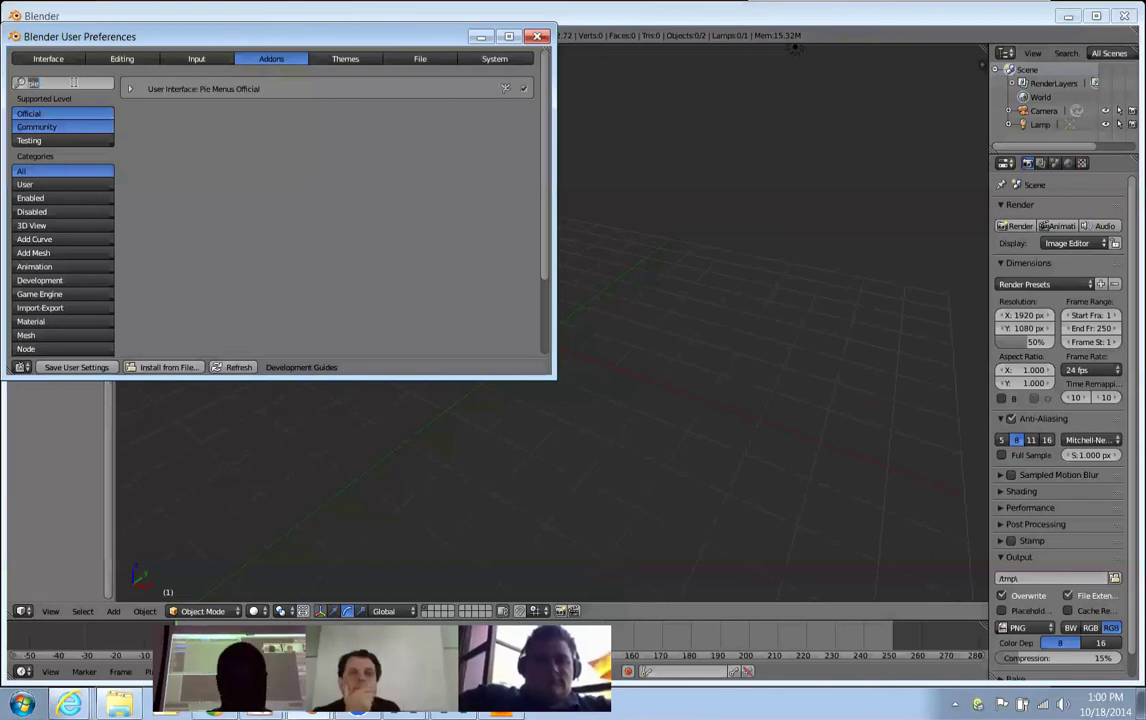
pyautogui.write('mesh')
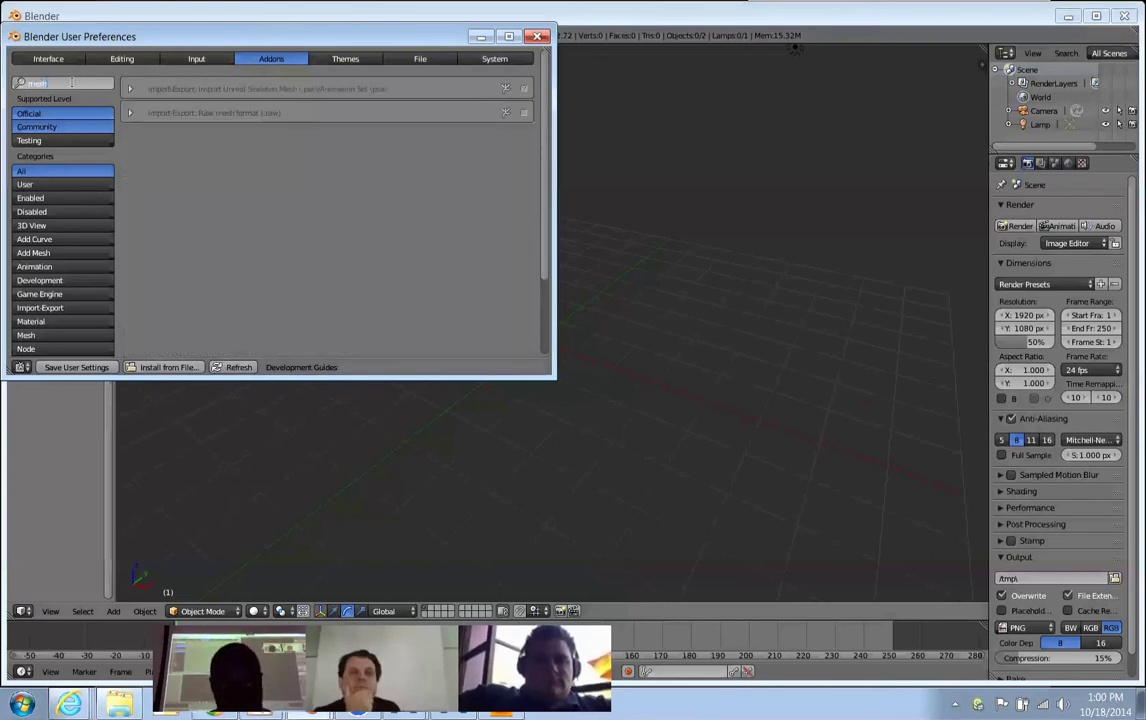
pyautogui.press('BackSpace')
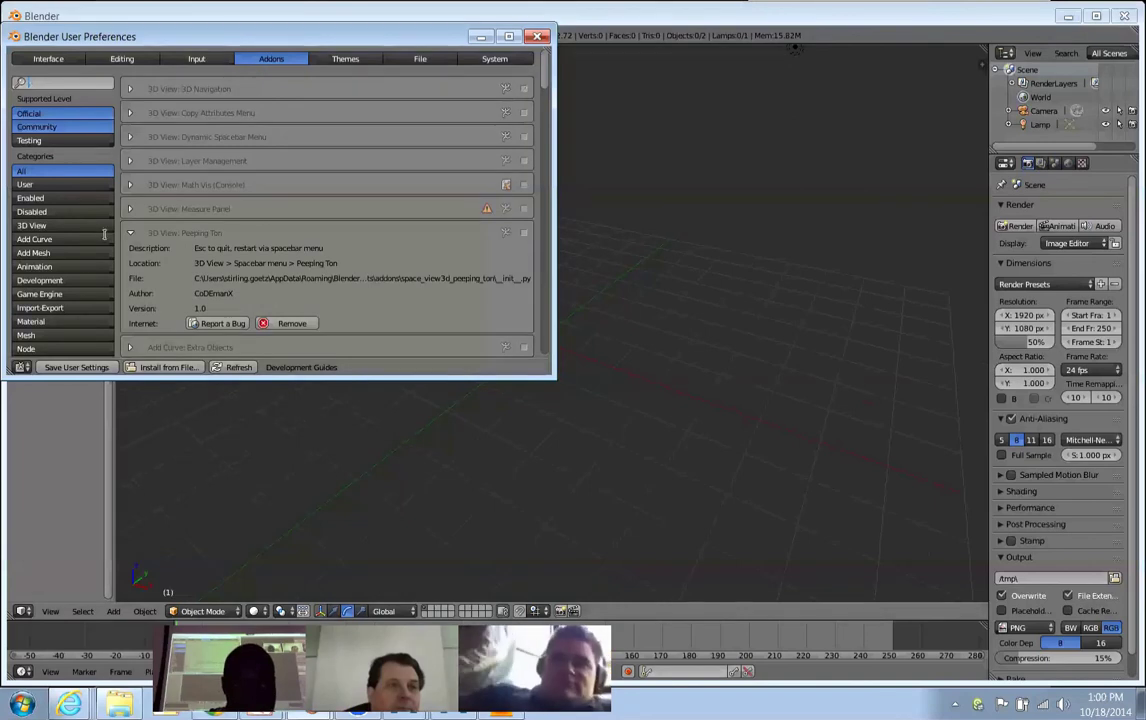
pyautogui.click(129, 232)
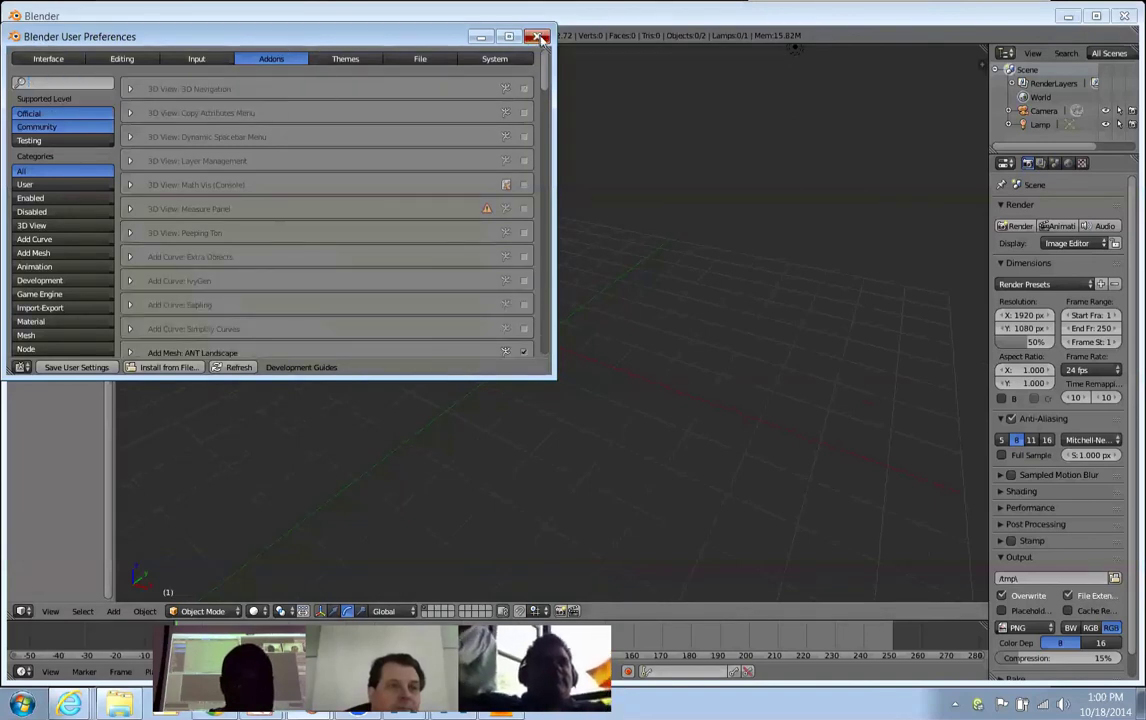
pyautogui.click(481, 37)
# Add a cube mesh to the scene and switch it into Edit Mode.
pyautogui.hotkey('shift', 'a')
pyautogui.moveTo(643, 366)
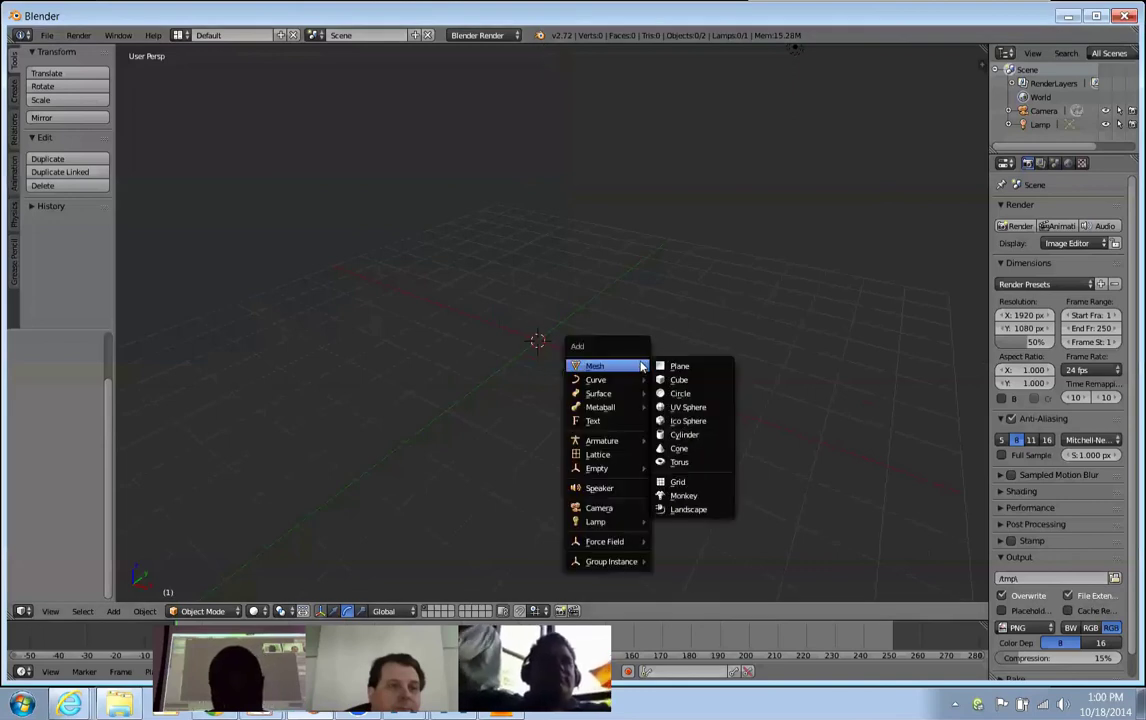
pyautogui.click(672, 380)
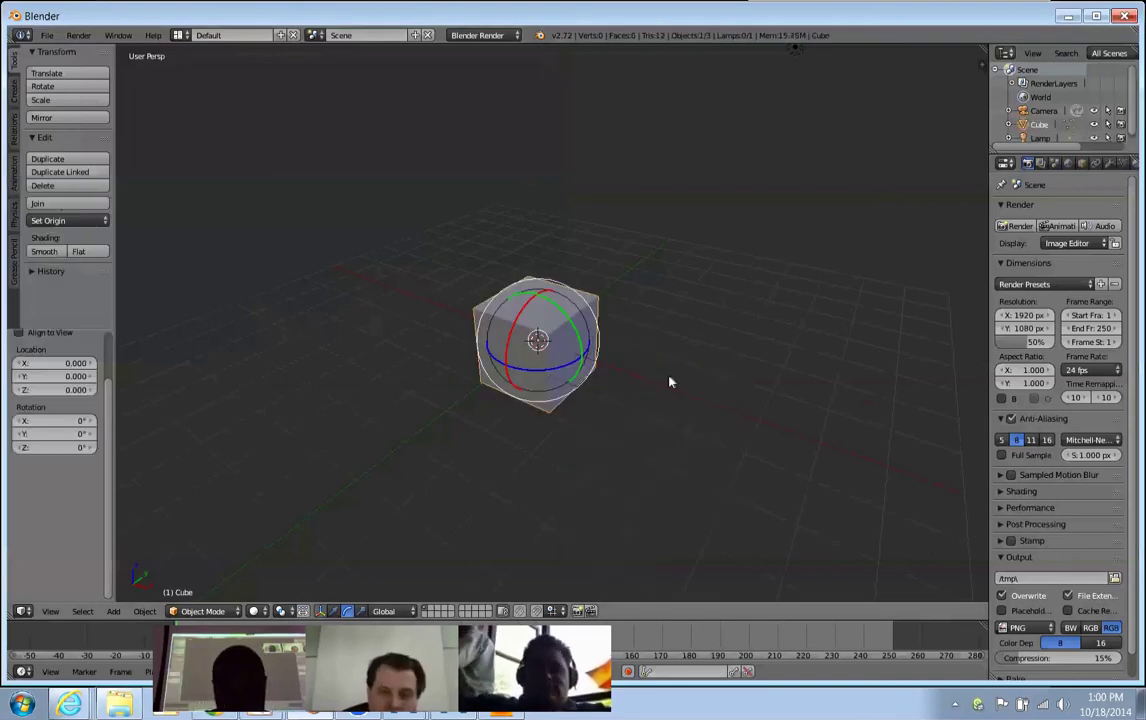
pyautogui.press('Tab')
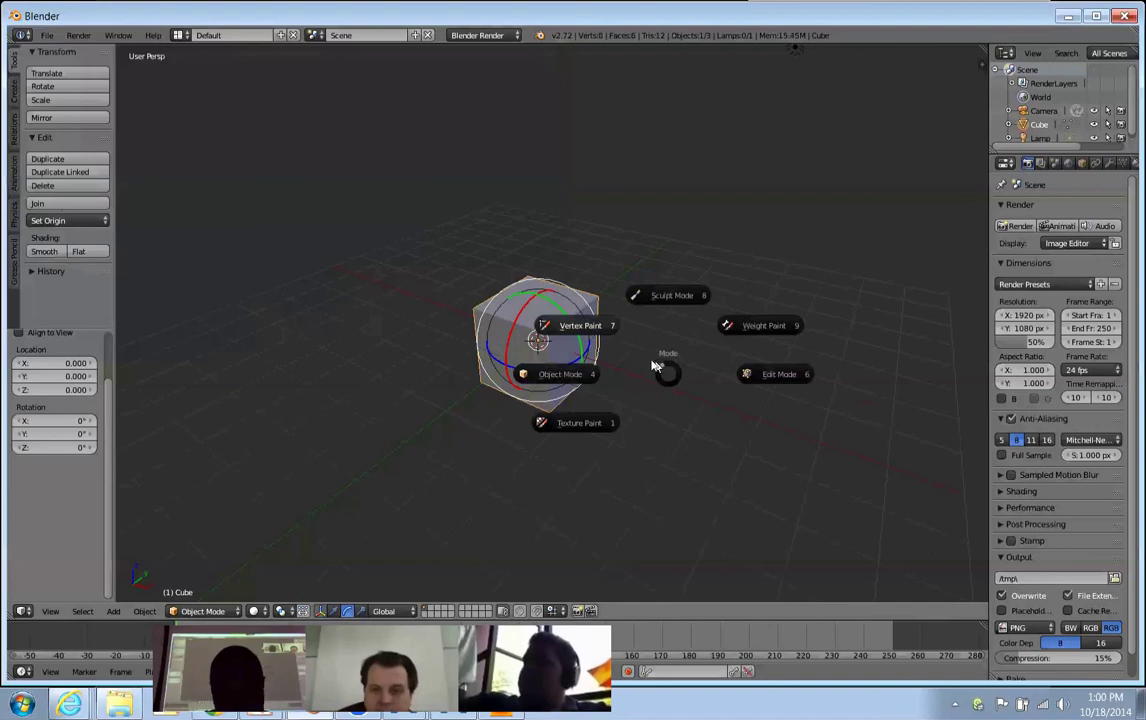
pyautogui.click(760, 377)
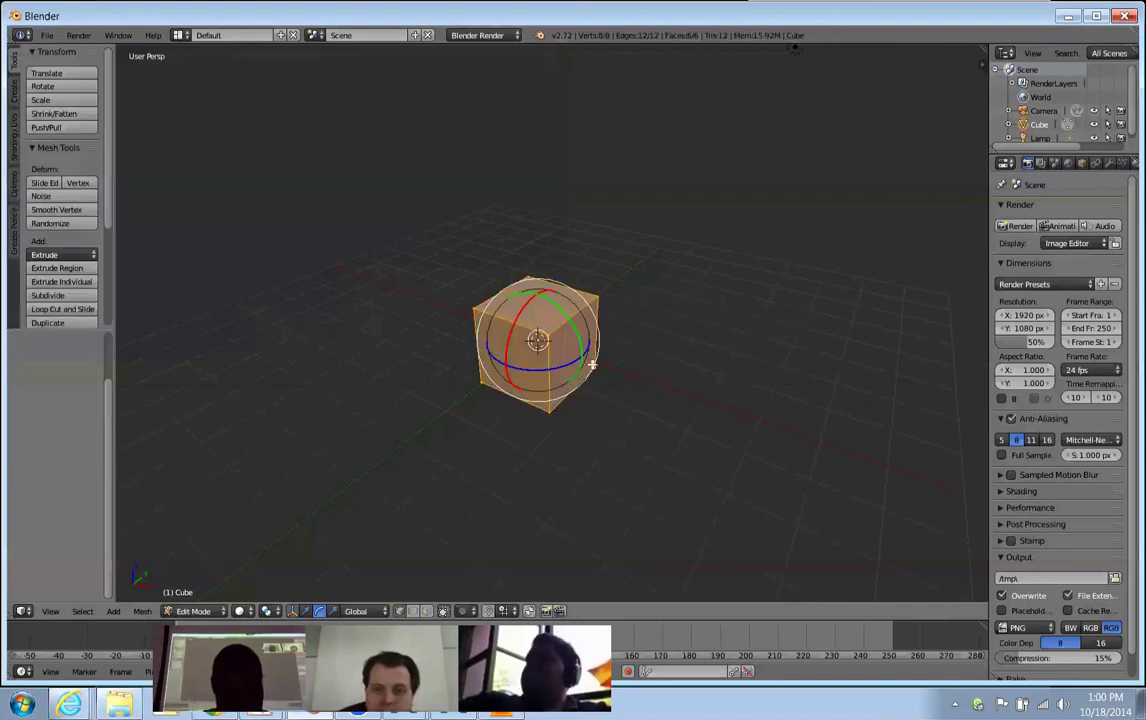
# Try a rotation, a loop cut and the Specials menu, cancelling each one.
pyautogui.moveTo(568, 358); pyautogui.dragTo(601, 405)
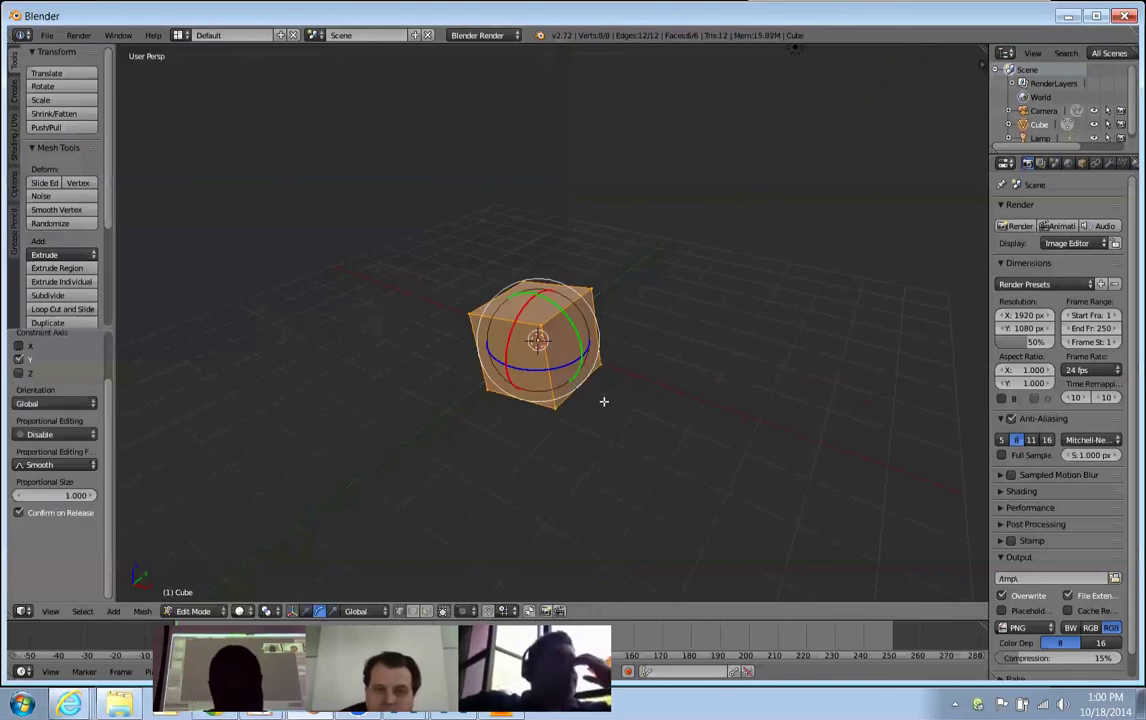
pyautogui.hotkey('ctrl', 'z')
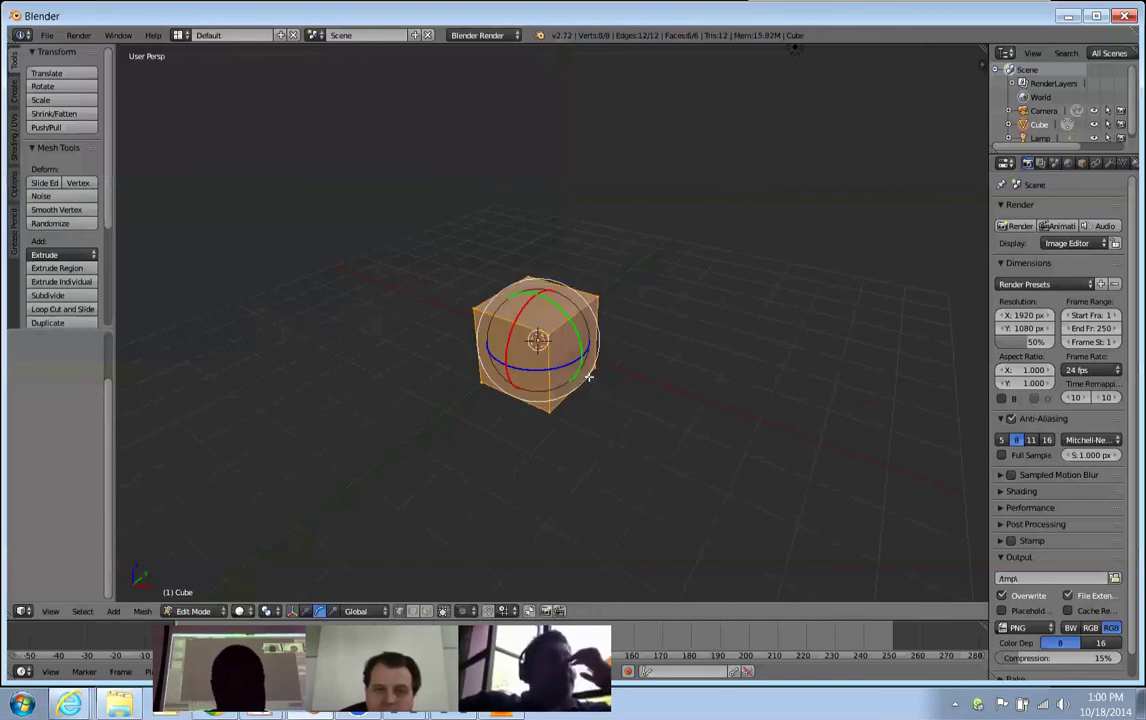
pyautogui.hotkey('ctrl', 'r')
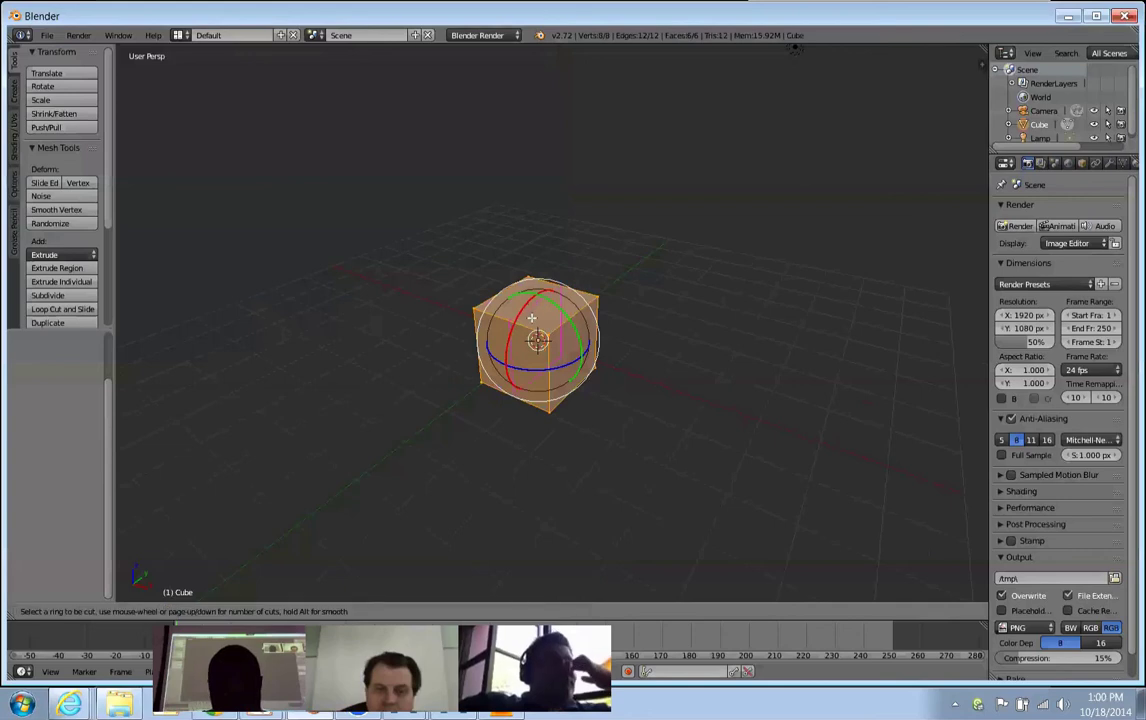
pyautogui.press('Escape')
pyautogui.press('w')
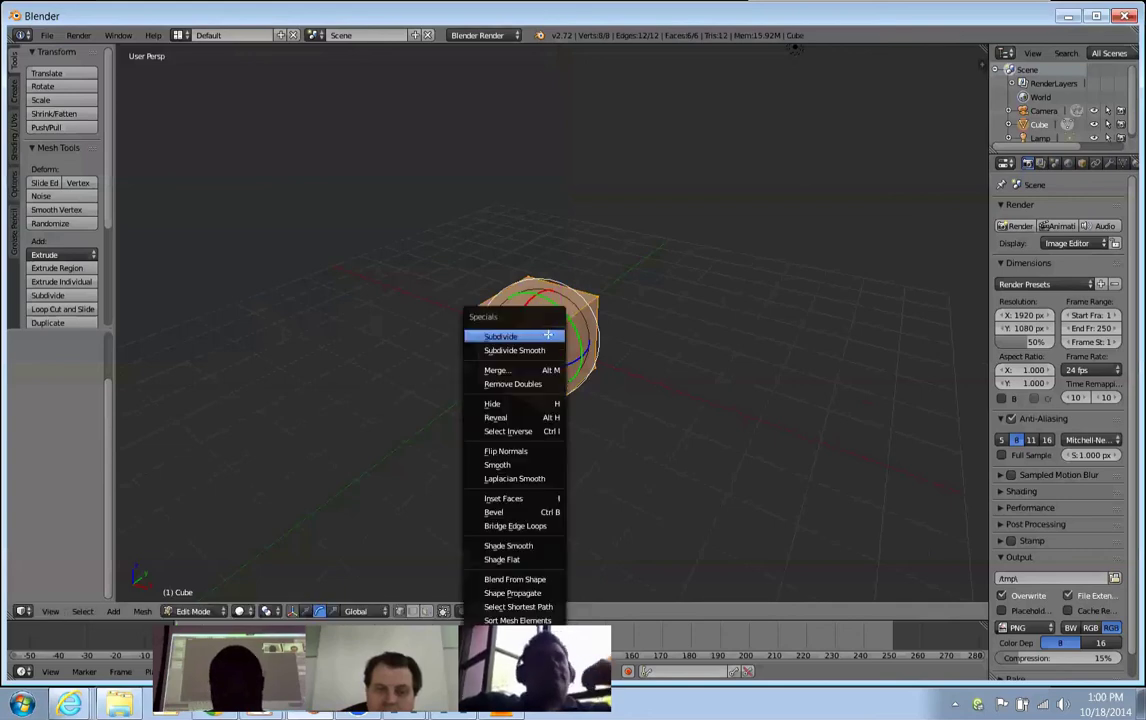
pyautogui.press('Escape')
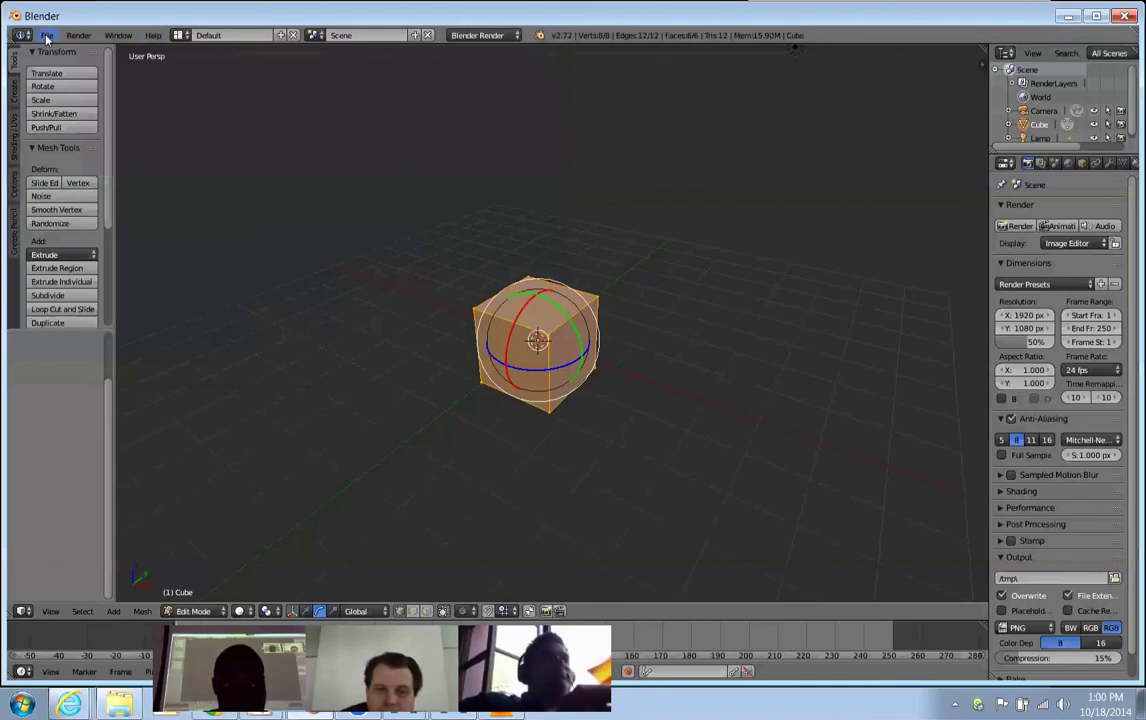
# In User Preferences, filter add-ons to Mesh, tick Mesh: LoopTools, and close the window.
pyautogui.click(45, 36)
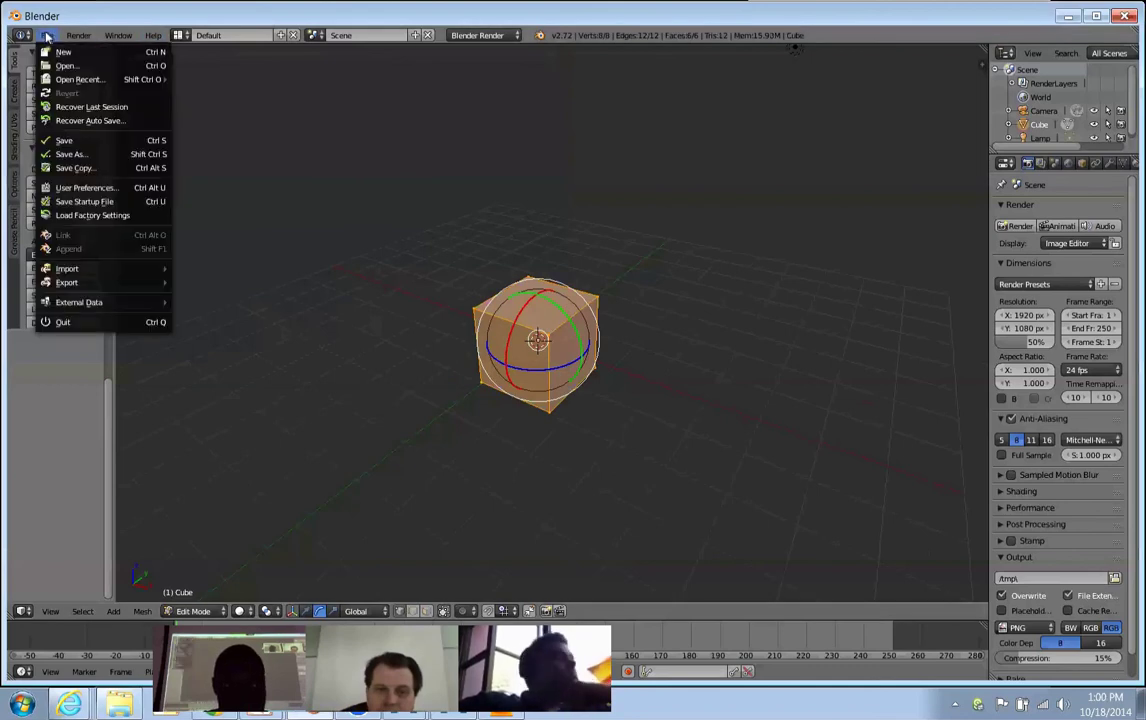
pyautogui.click(105, 188)
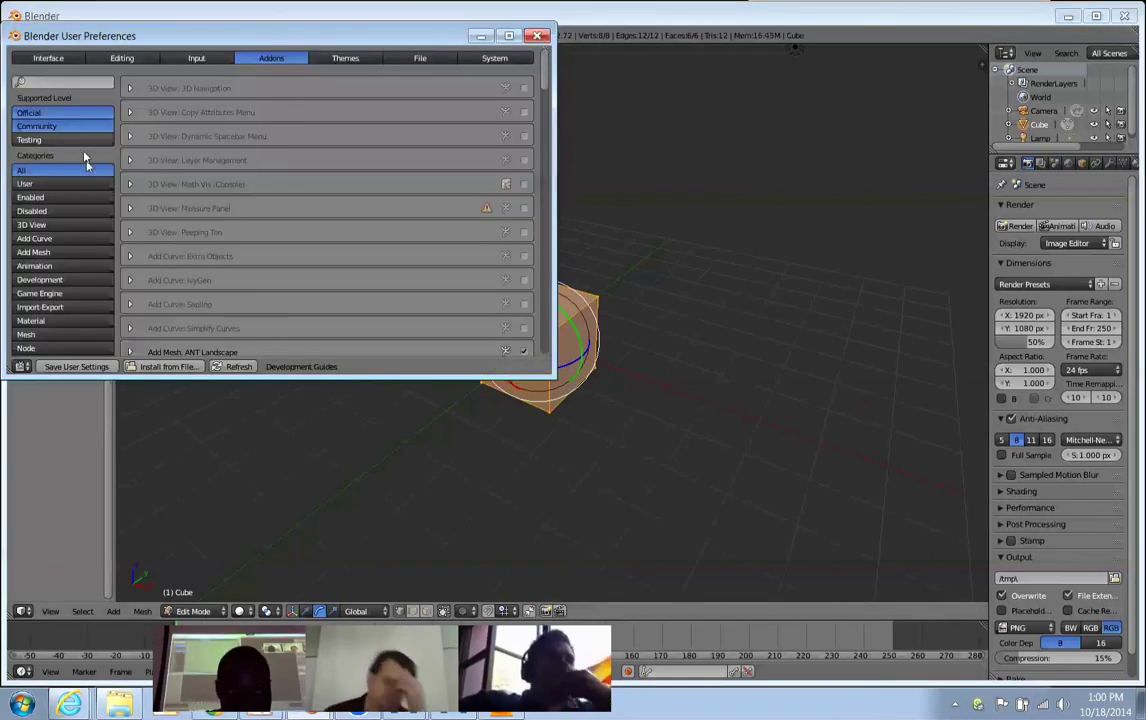
pyautogui.click(75, 334)
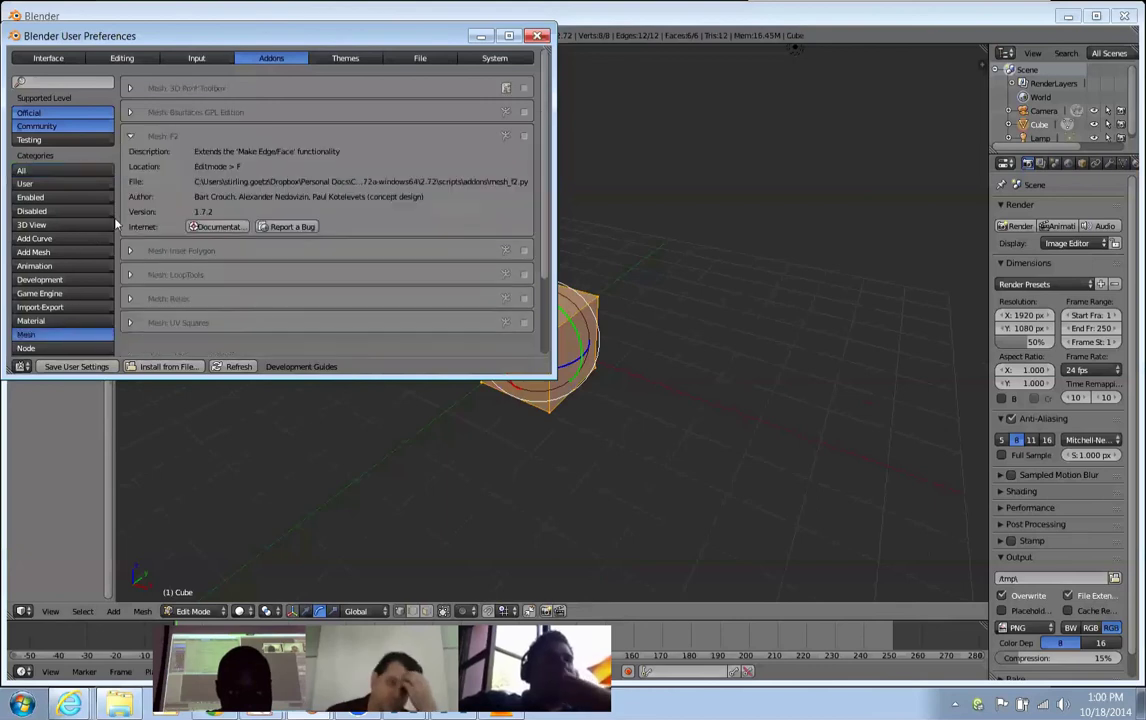
pyautogui.click(133, 138)
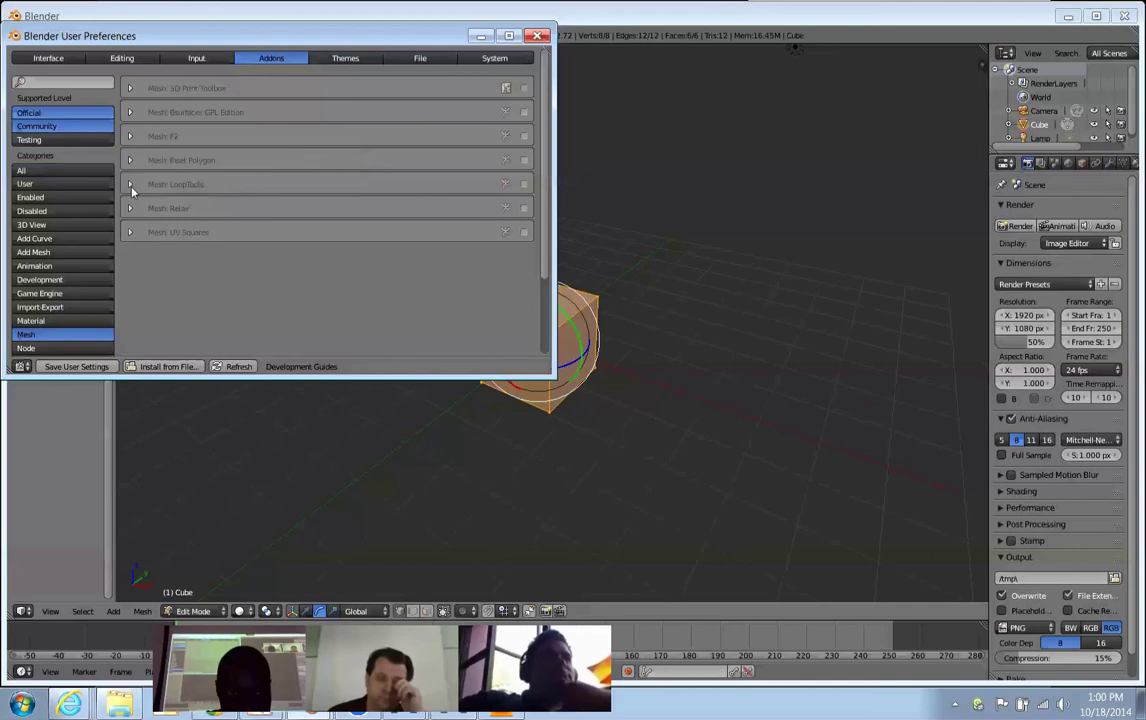
pyautogui.click(131, 185)
pyautogui.click(128, 185)
pyautogui.click(129, 185)
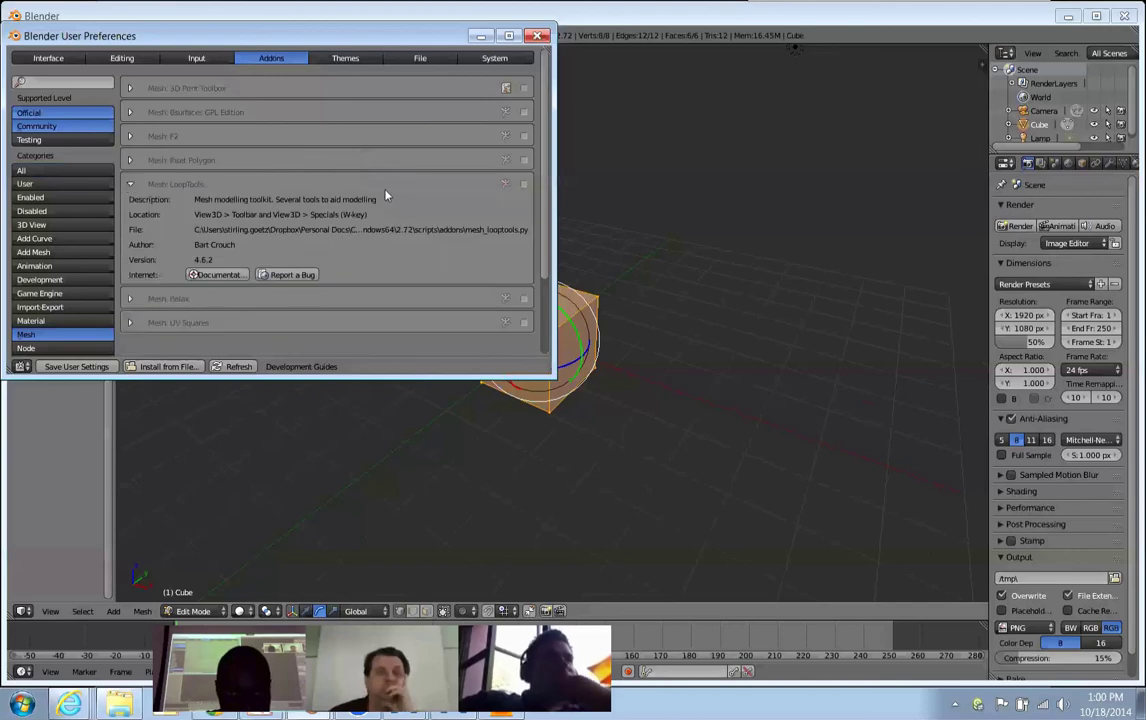
pyautogui.click(523, 184)
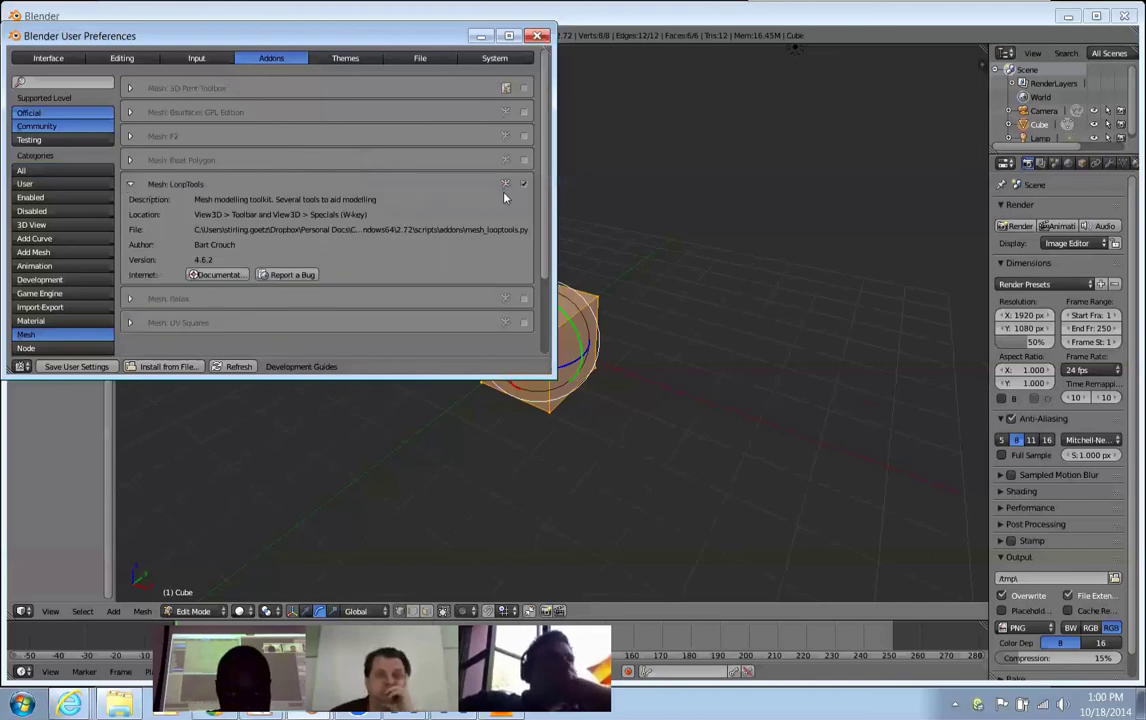
pyautogui.click(130, 185)
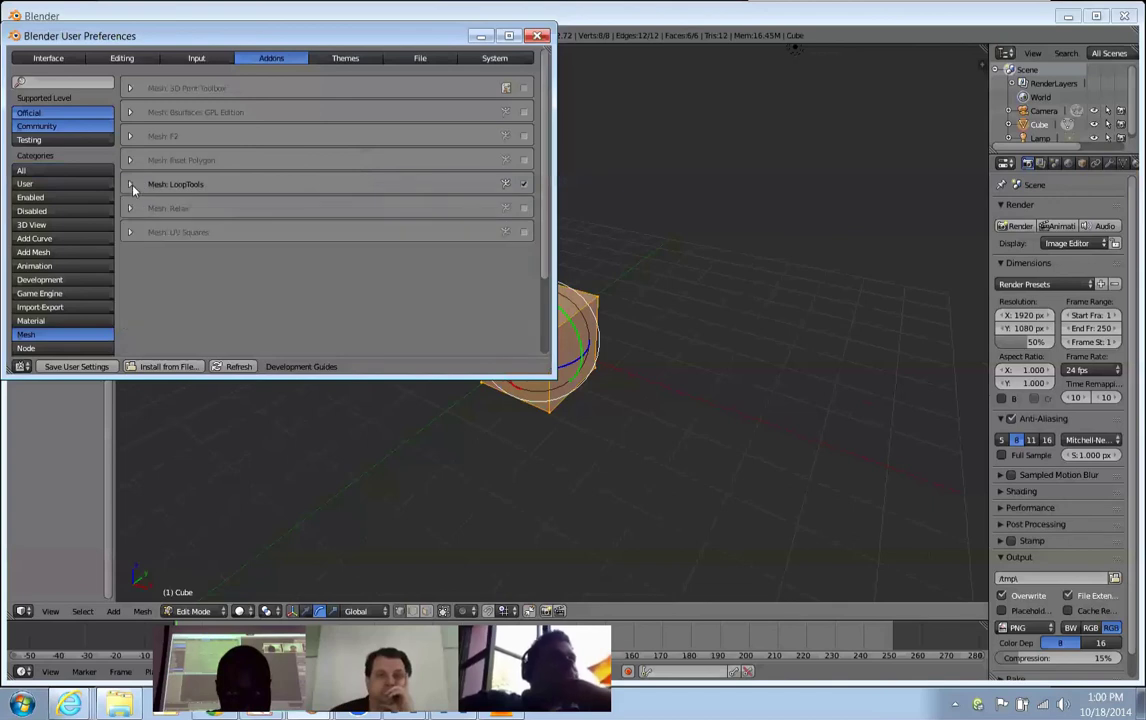
pyautogui.click(537, 36)
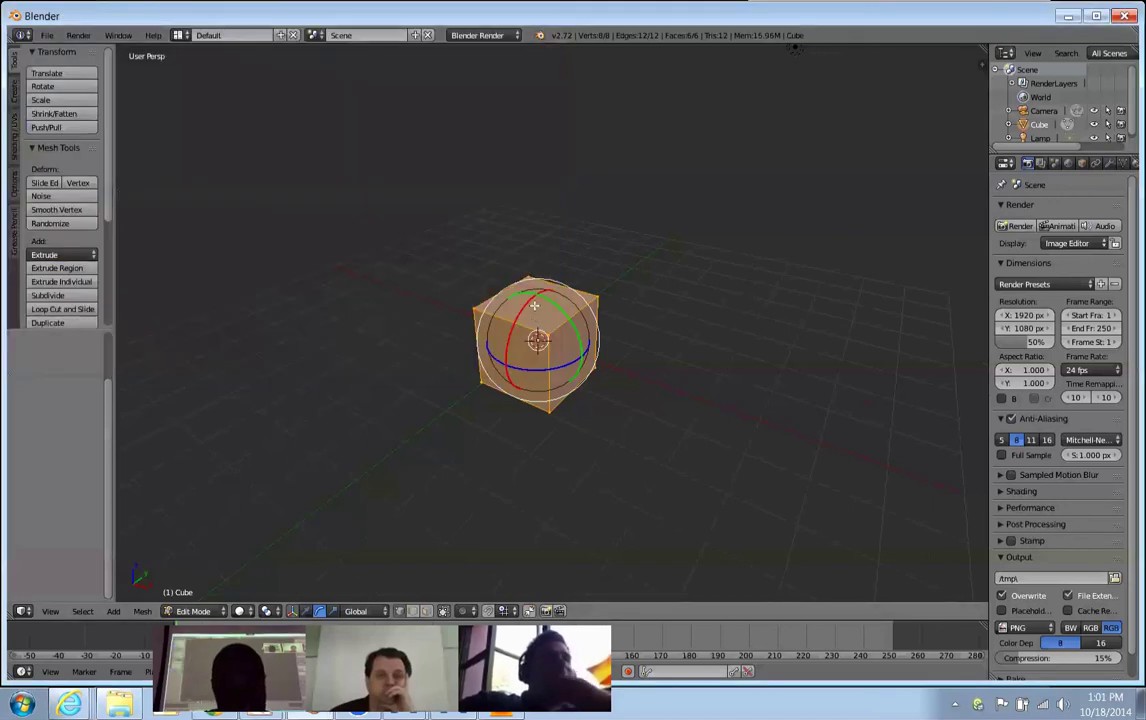
# Show the Specials menu, then take the cube to Object Mode and back into Edit Mode.
pyautogui.press('w')
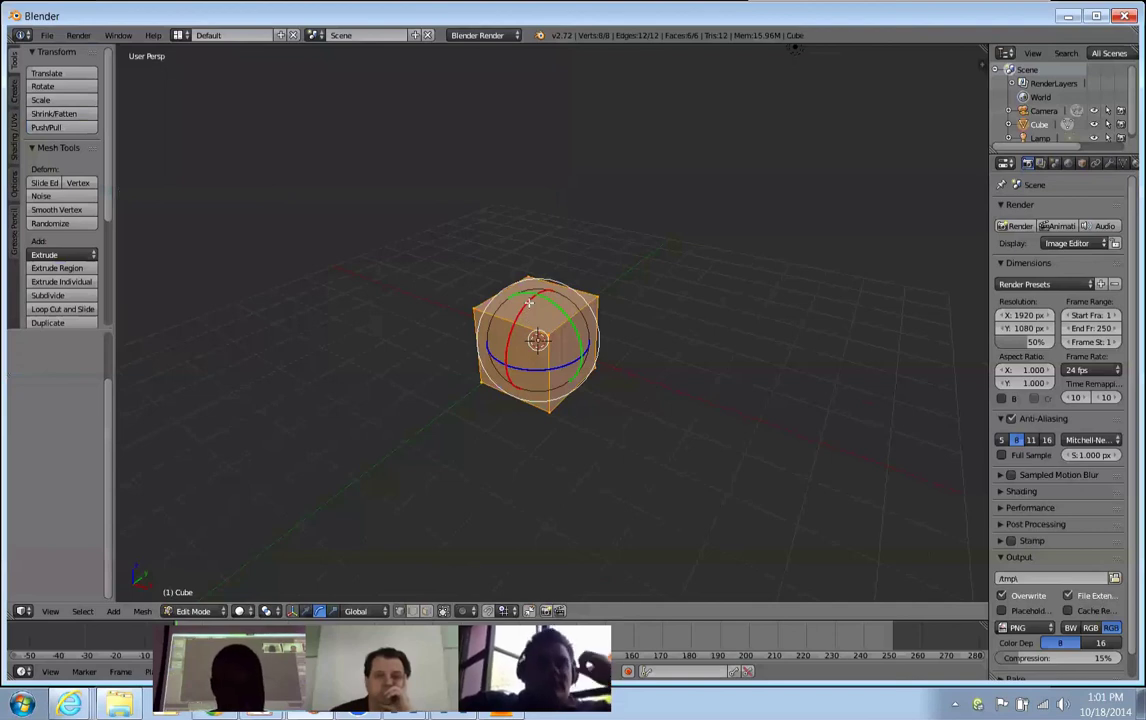
pyautogui.press('Tab')
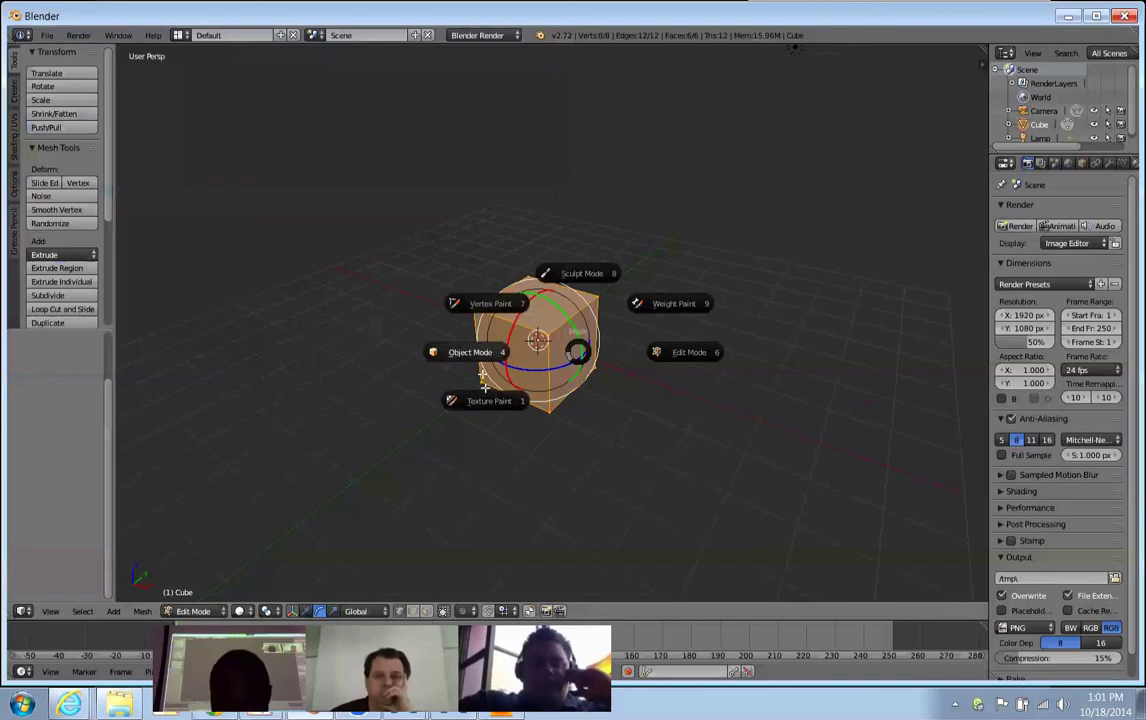
pyautogui.click(547, 358)
pyautogui.press('Tab')
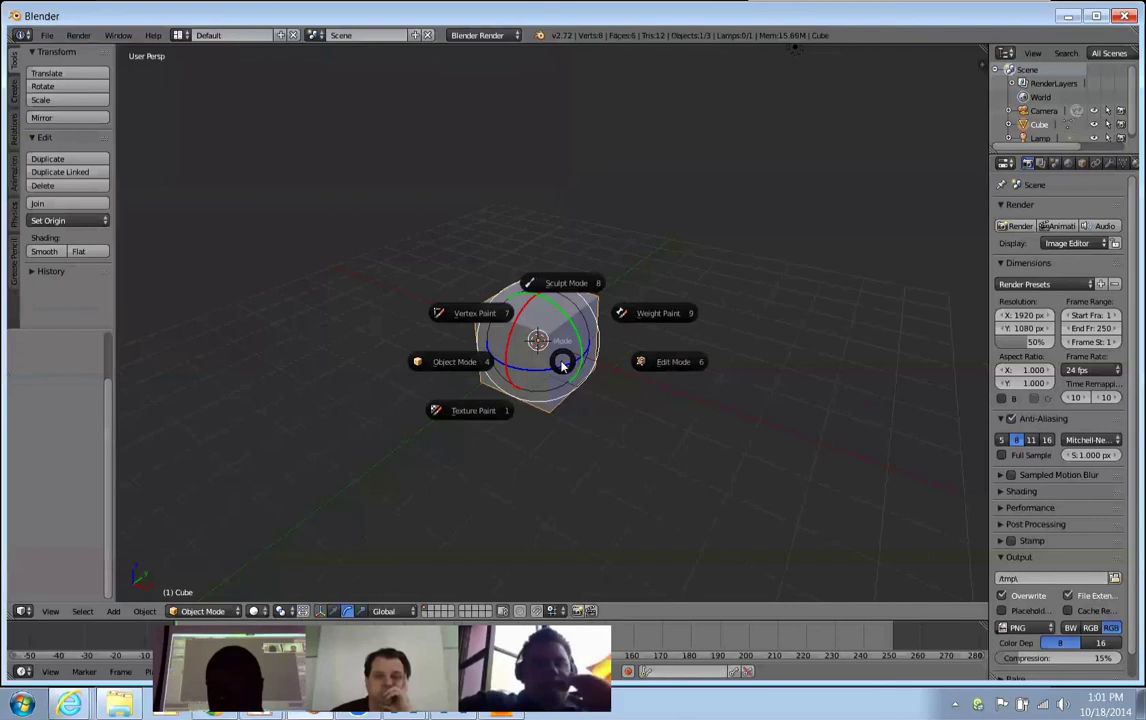
pyautogui.click(562, 366)
pyautogui.press('Tab')
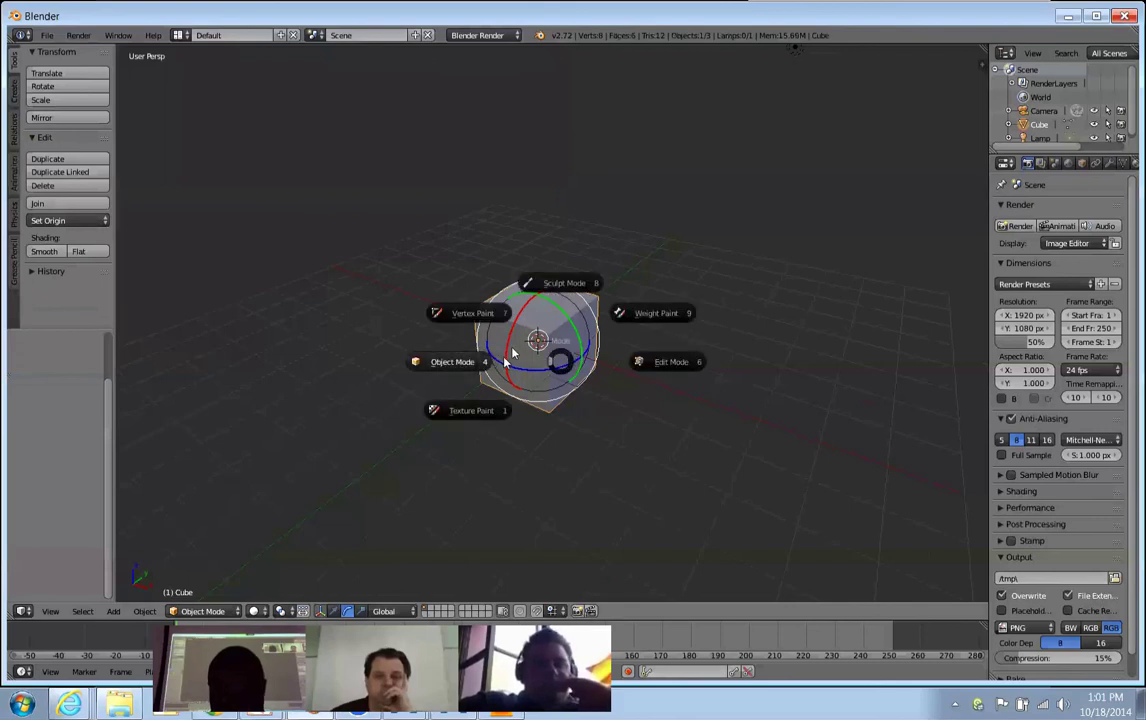
pyautogui.click(665, 361)
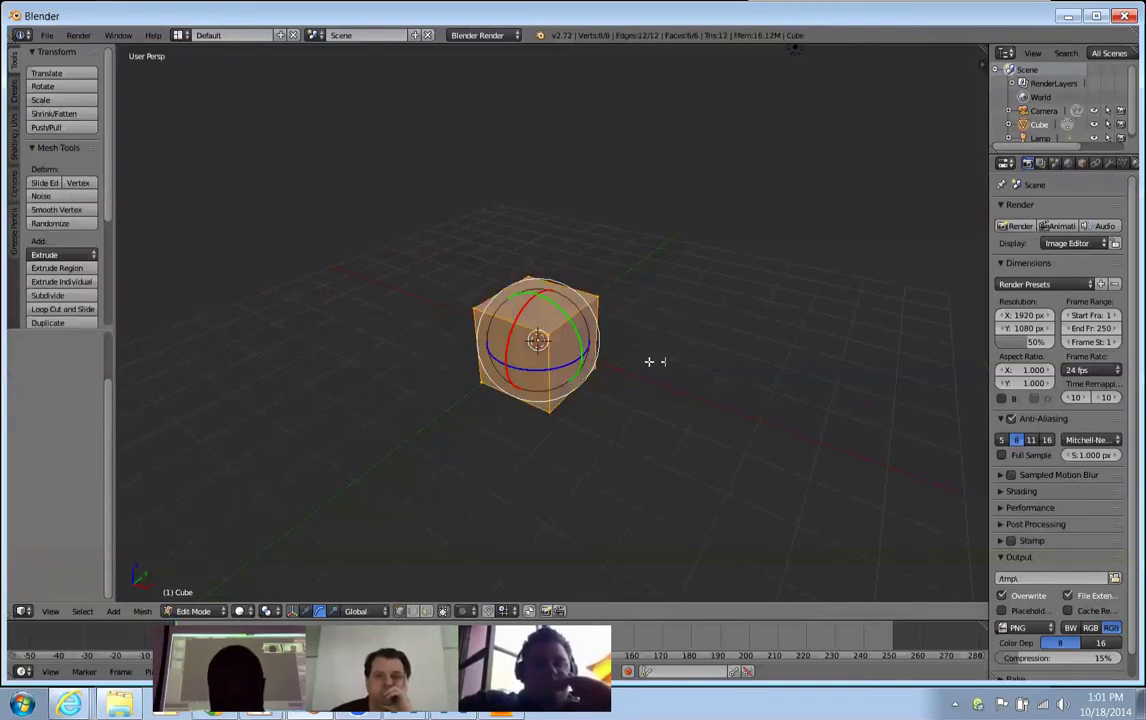
# Switch to face select and delete the cube's right-side face.
pyautogui.hotkey('ctrl', 'Tab')
pyautogui.click(627, 374)
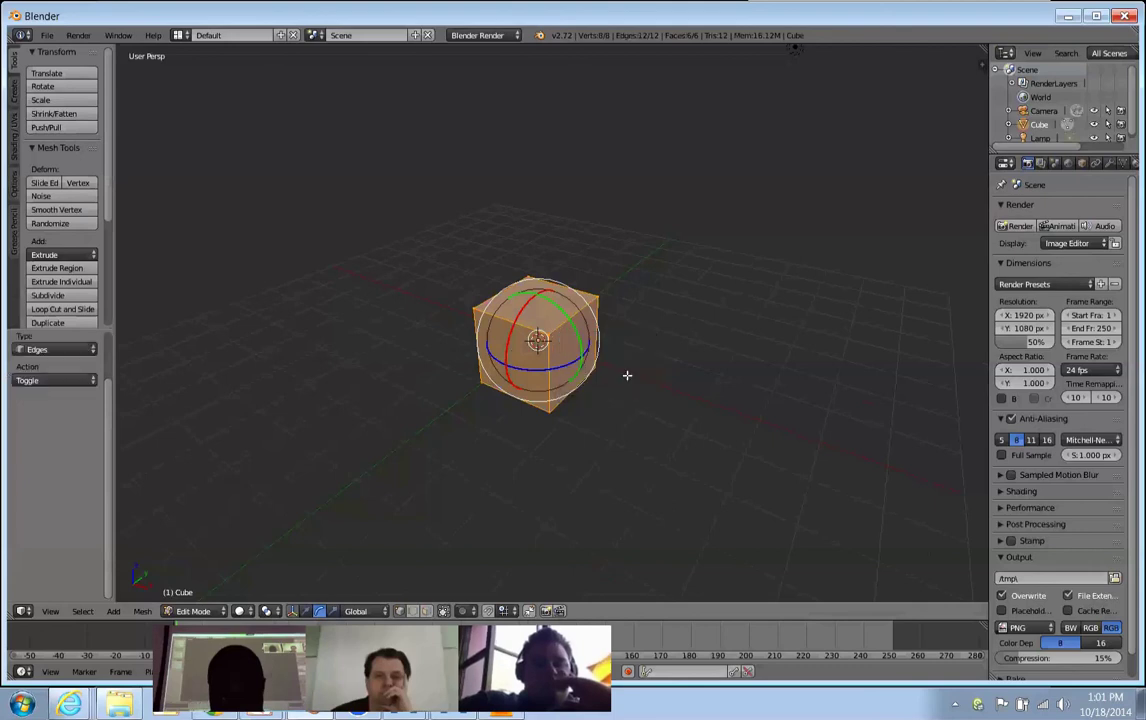
pyautogui.hotkey('ctrl', 'Tab')
pyautogui.click(625, 390)
pyautogui.rightClick(578, 345)
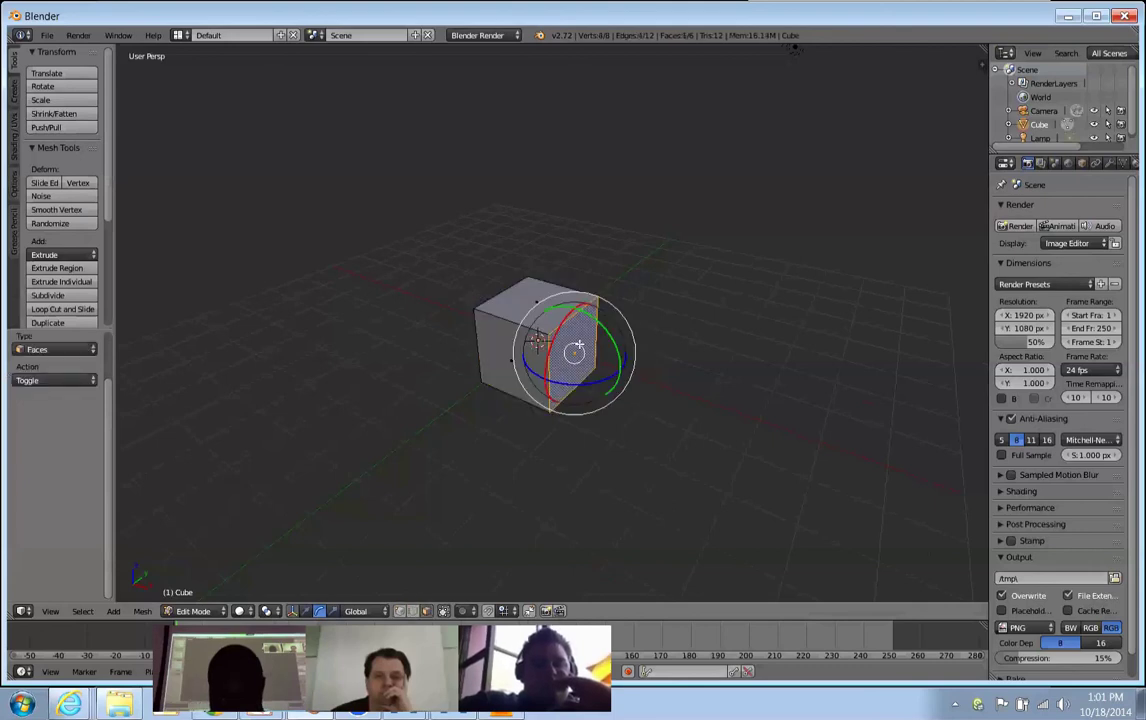
pyautogui.press('x')
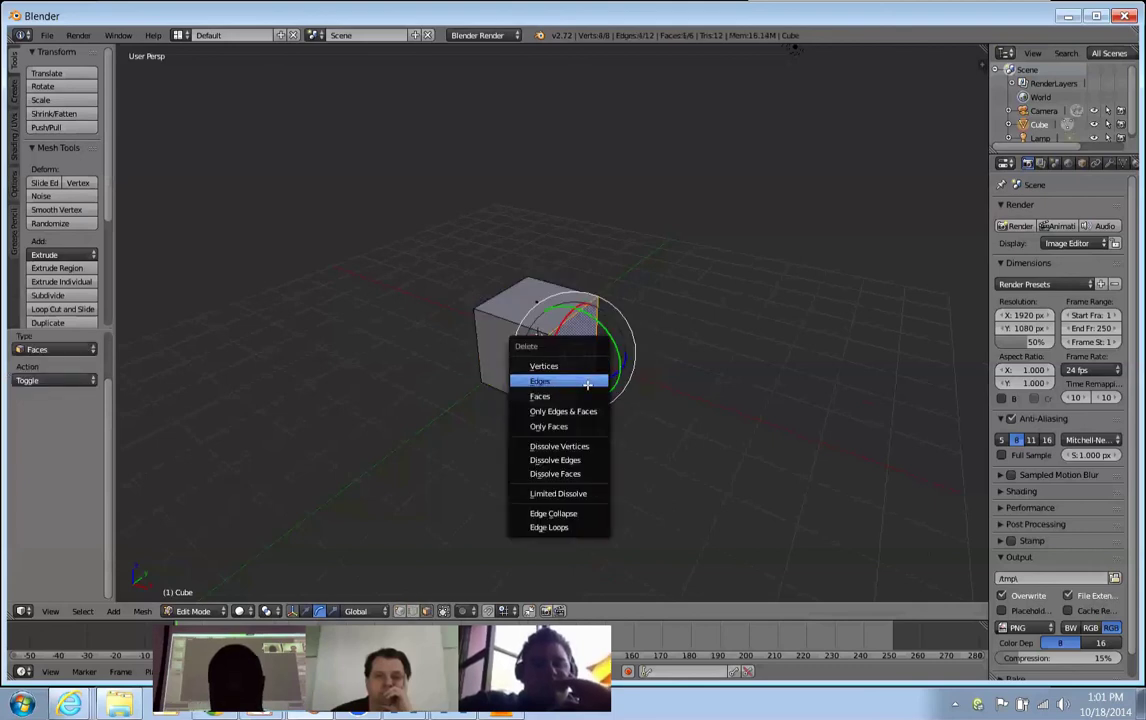
pyautogui.click(585, 396)
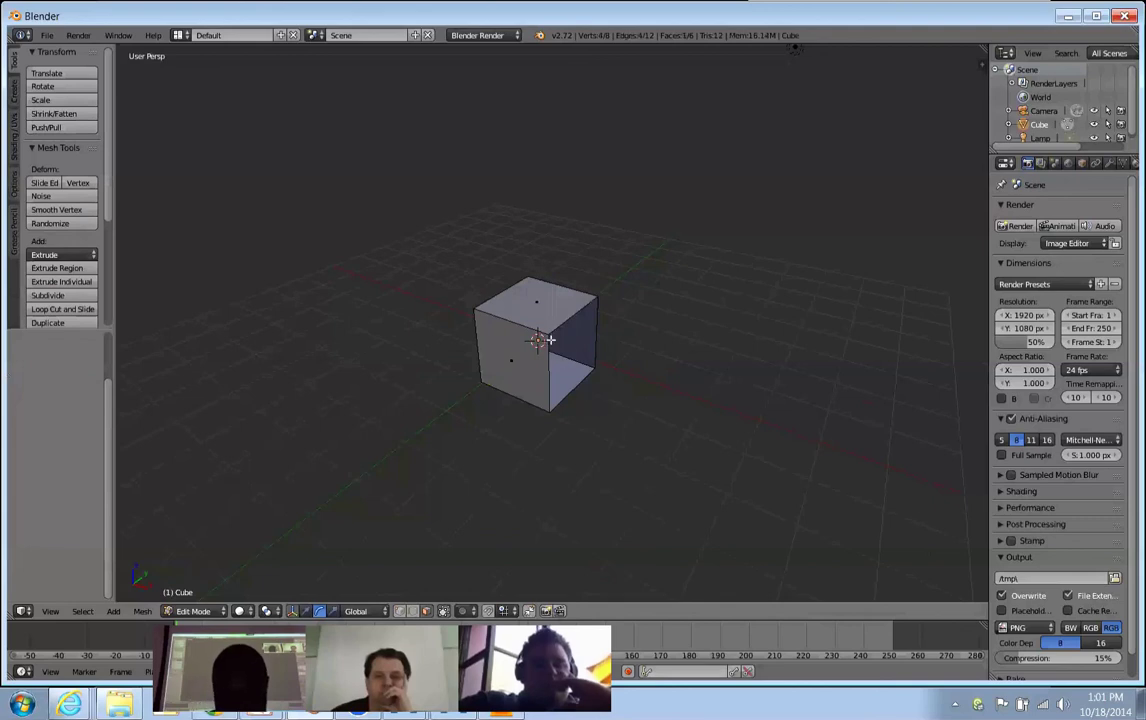
pyautogui.hotkey('ctrl', 'Tab')
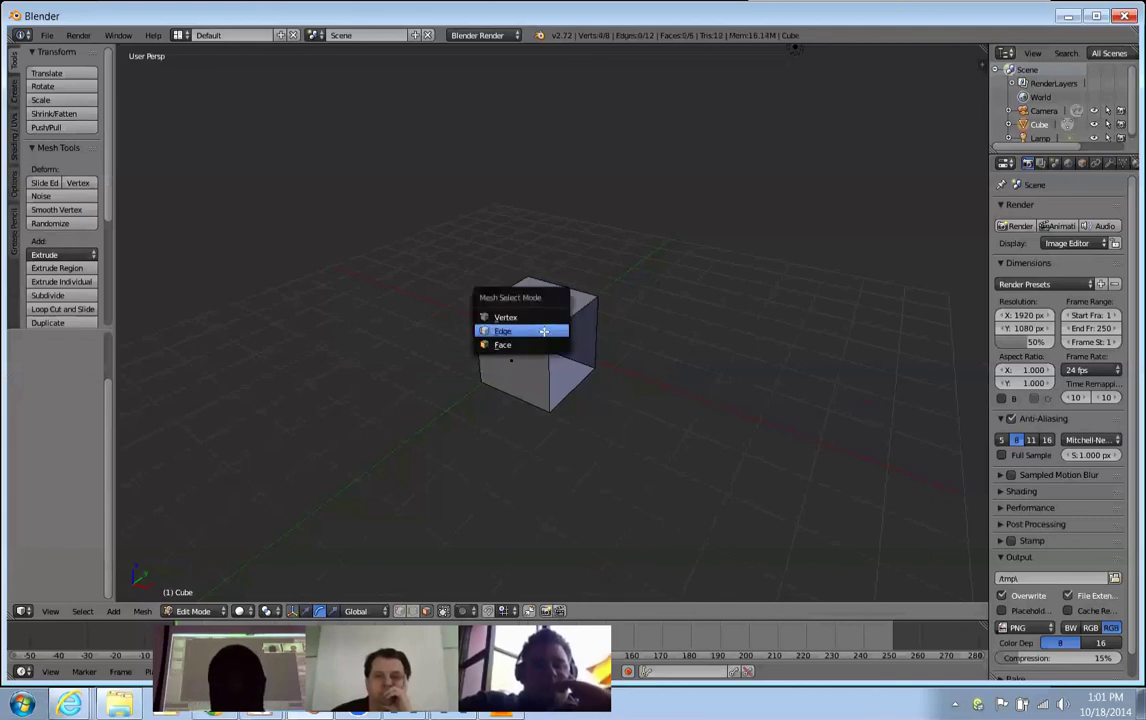
# Select the open side's four vertices and extrude them twice along the X axis.
pyautogui.click(556, 314)
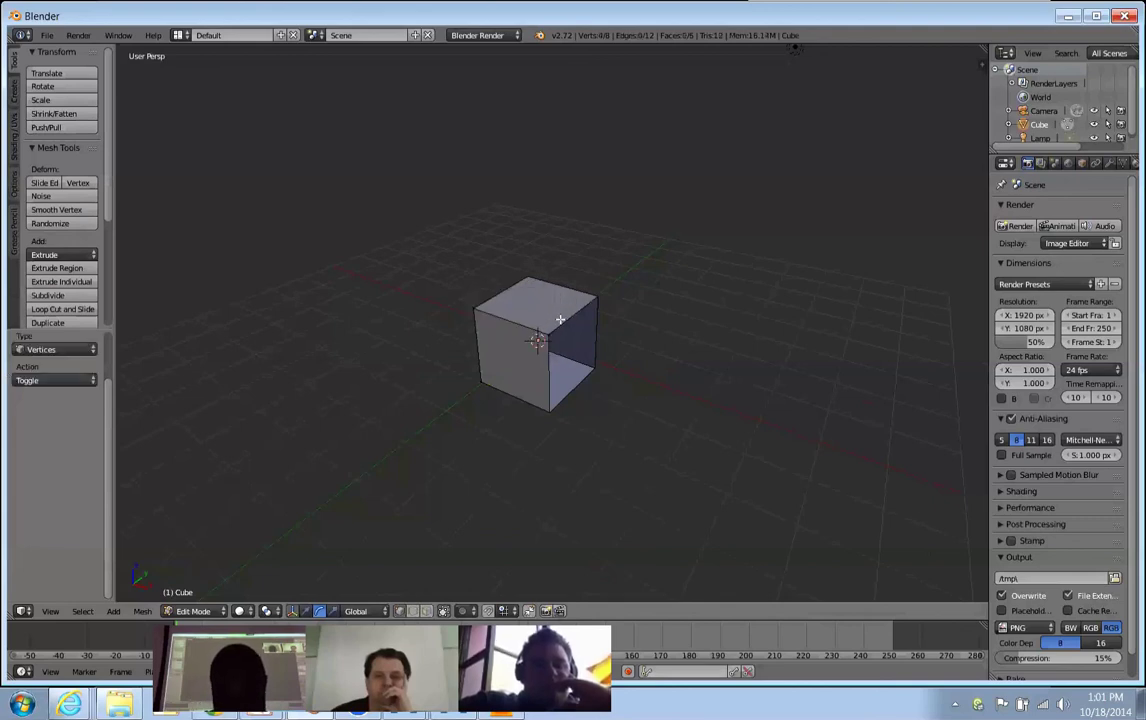
pyautogui.keyDown('alt'); pyautogui.rightClick(560, 318); pyautogui.keyUp('alt')
pyautogui.press('e')
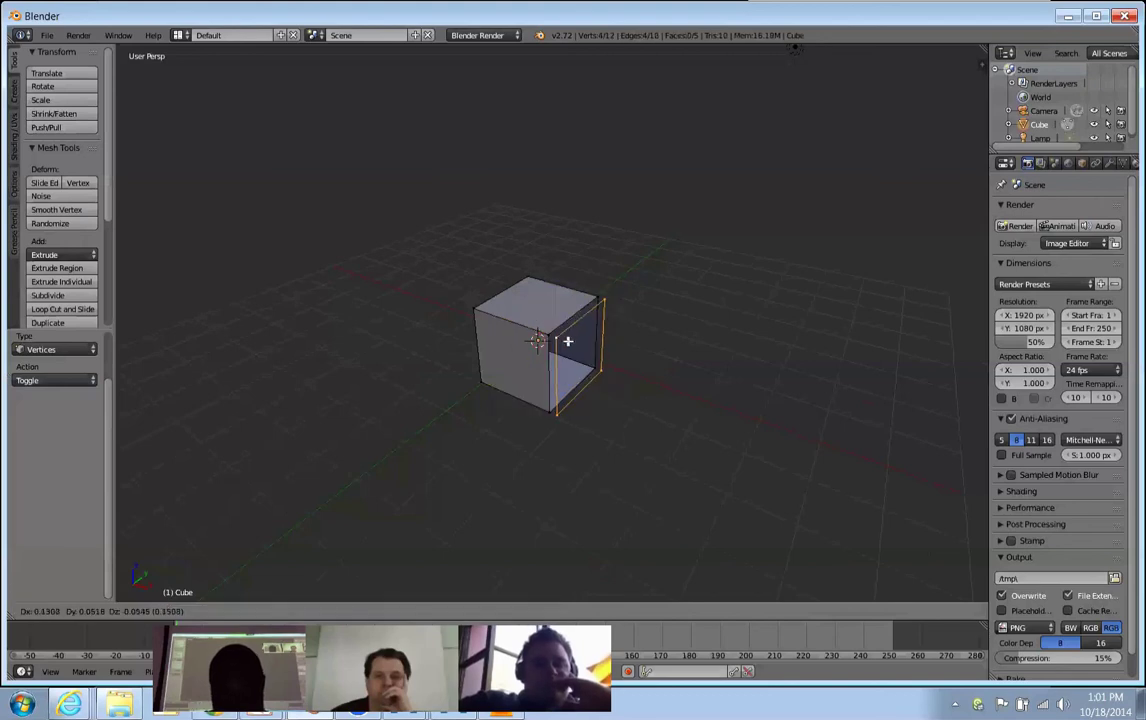
pyautogui.press('x')
pyautogui.click(640, 372)
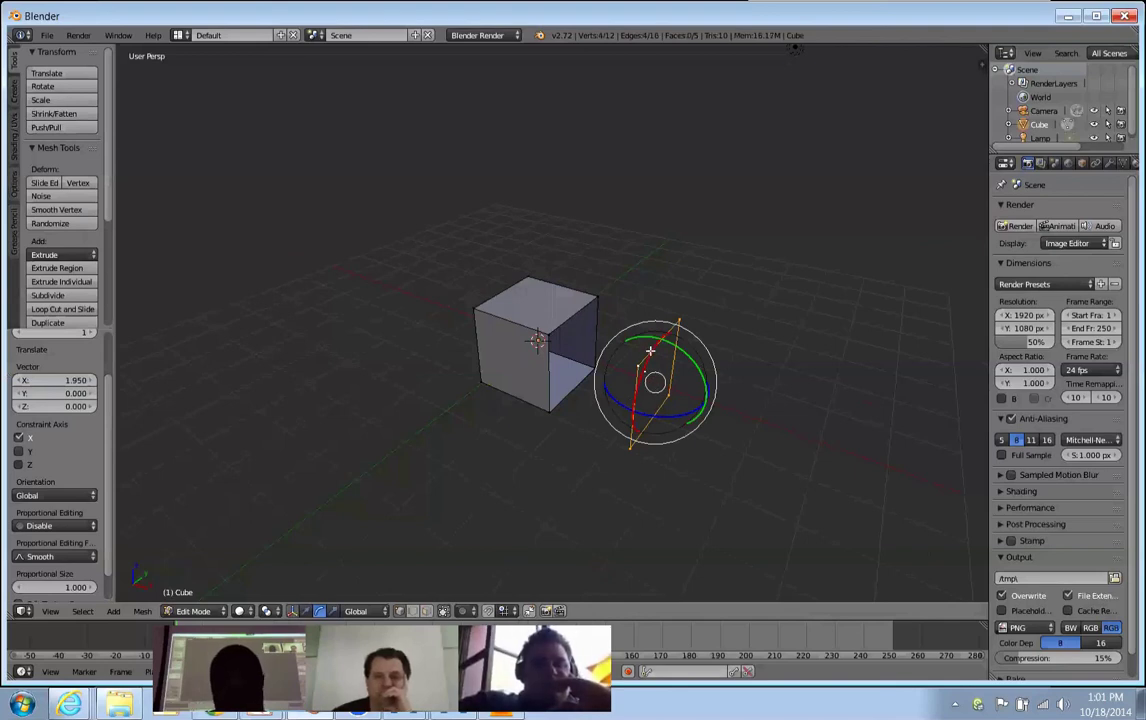
pyautogui.press('e')
pyautogui.press('x')
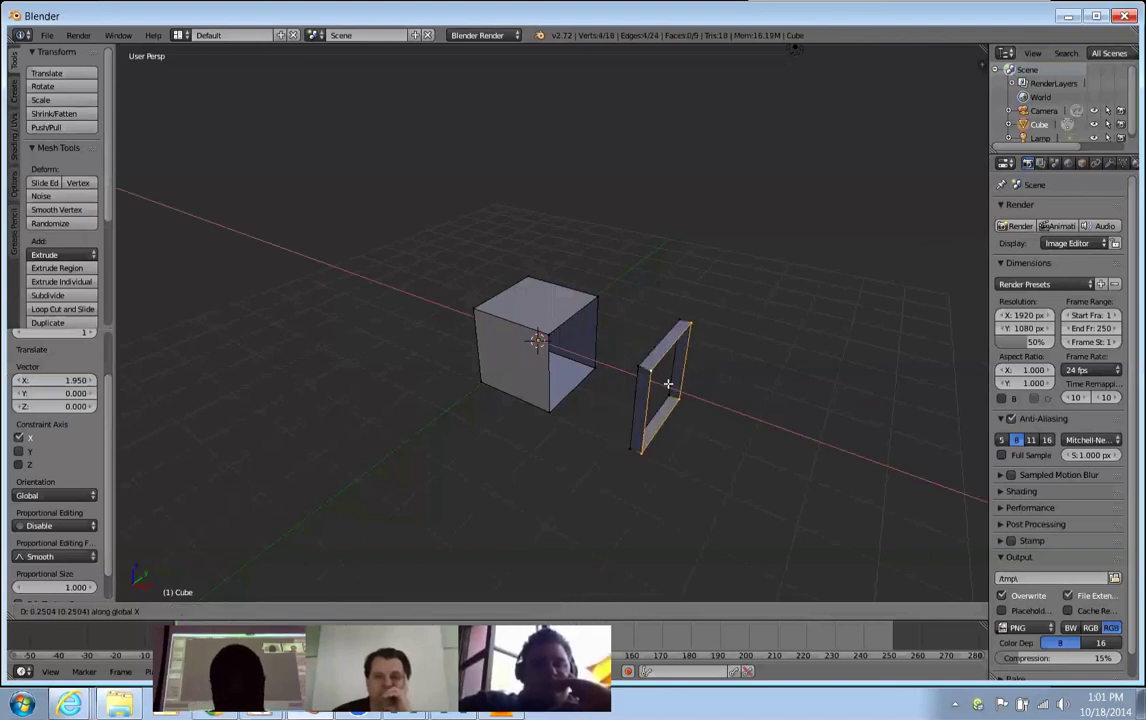
pyautogui.click(728, 412)
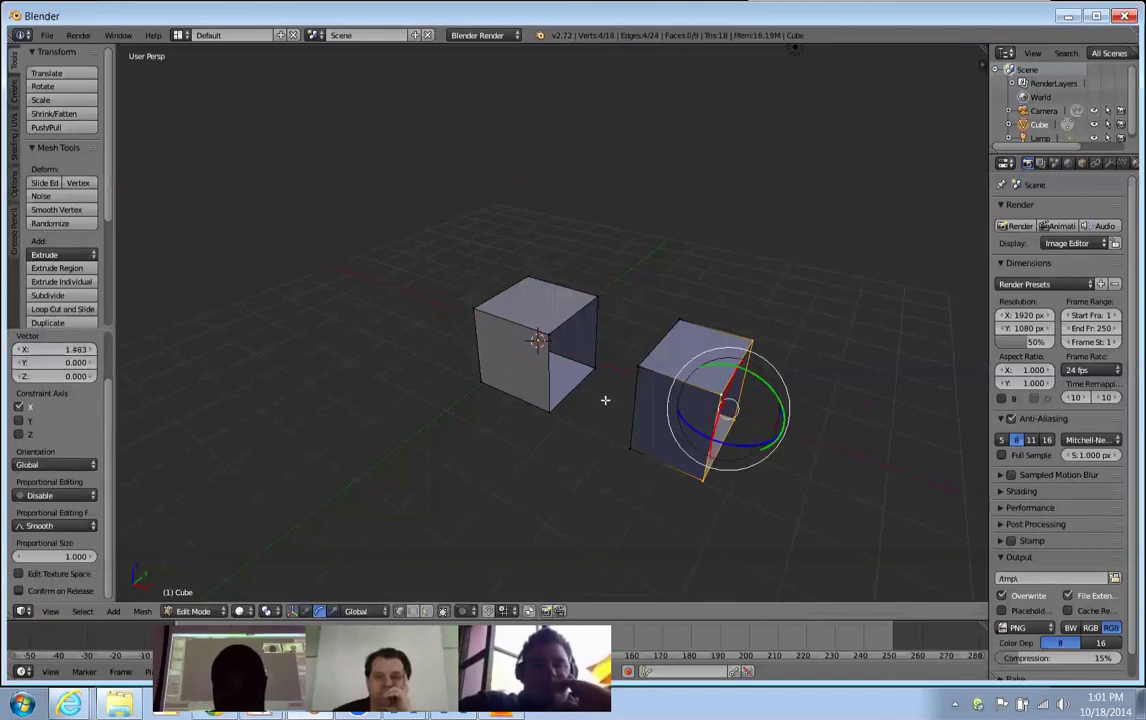
pyautogui.press('super')
pyautogui.click(568, 390)
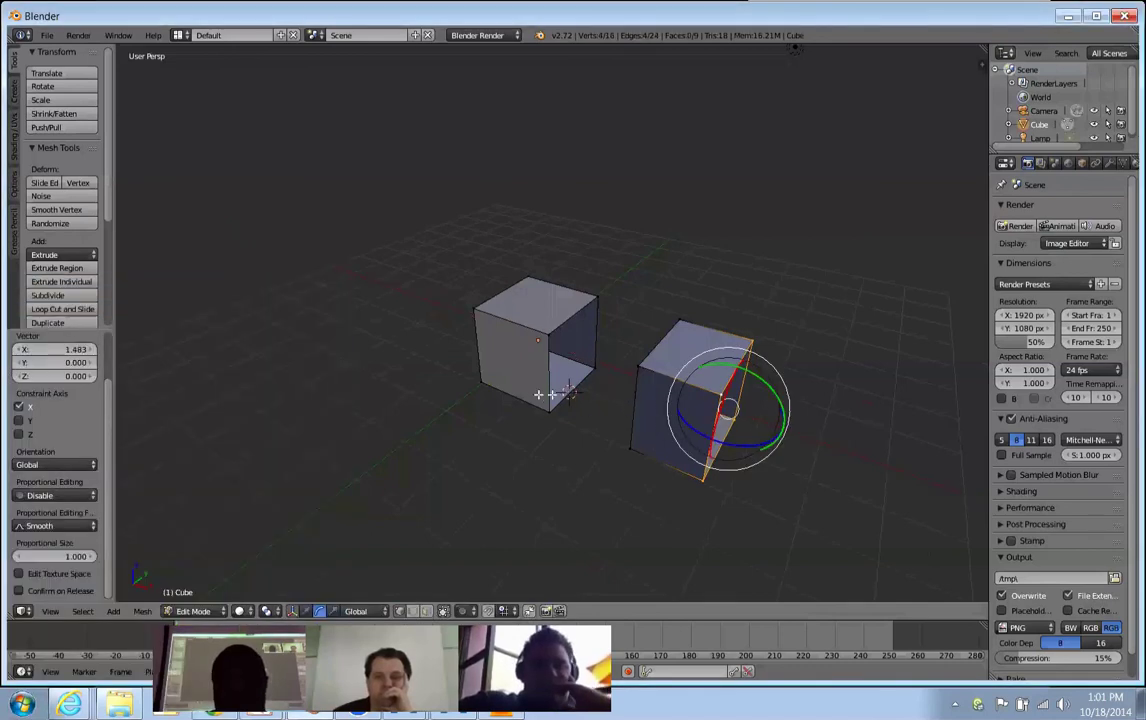
pyautogui.click(46, 35)
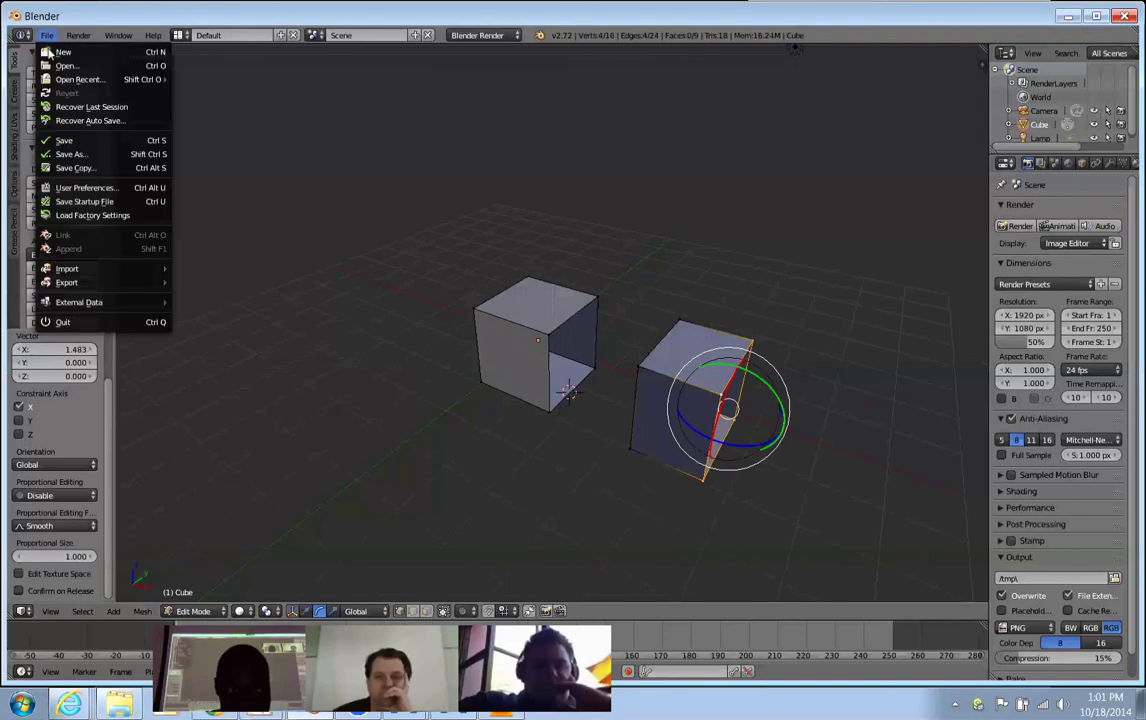
# Tick Emulate 3 Button Mouse on the Input tab of User Preferences and close the window.
pyautogui.click(90, 188)
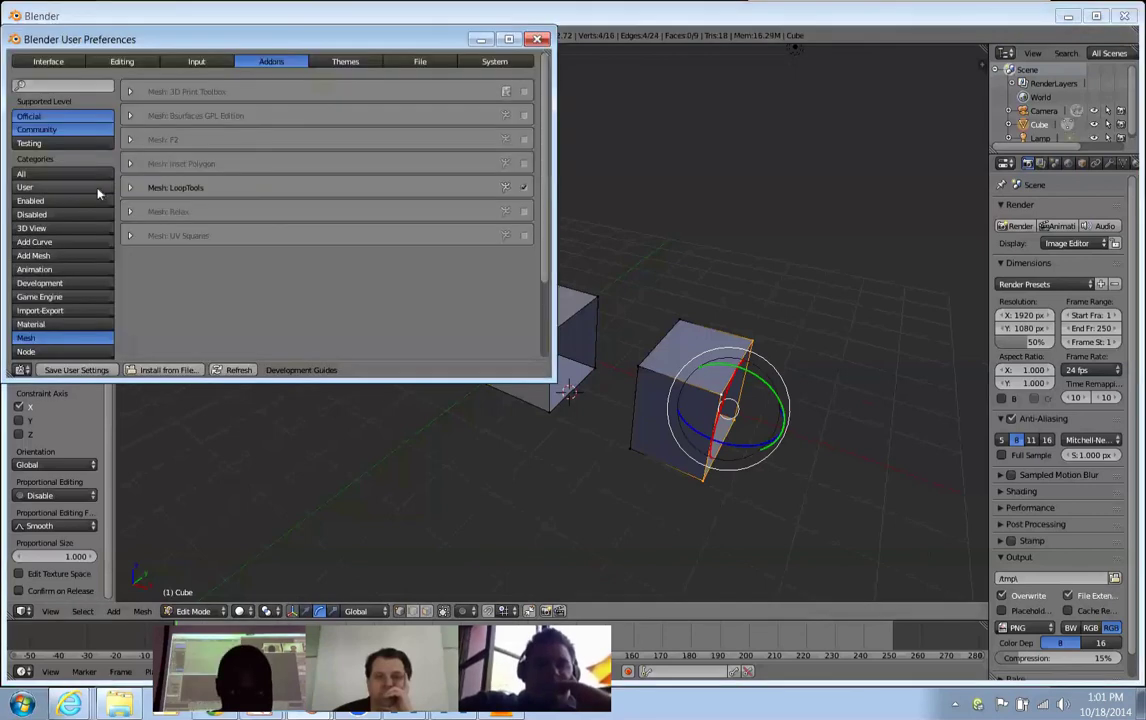
pyautogui.click(58, 62)
pyautogui.click(130, 62)
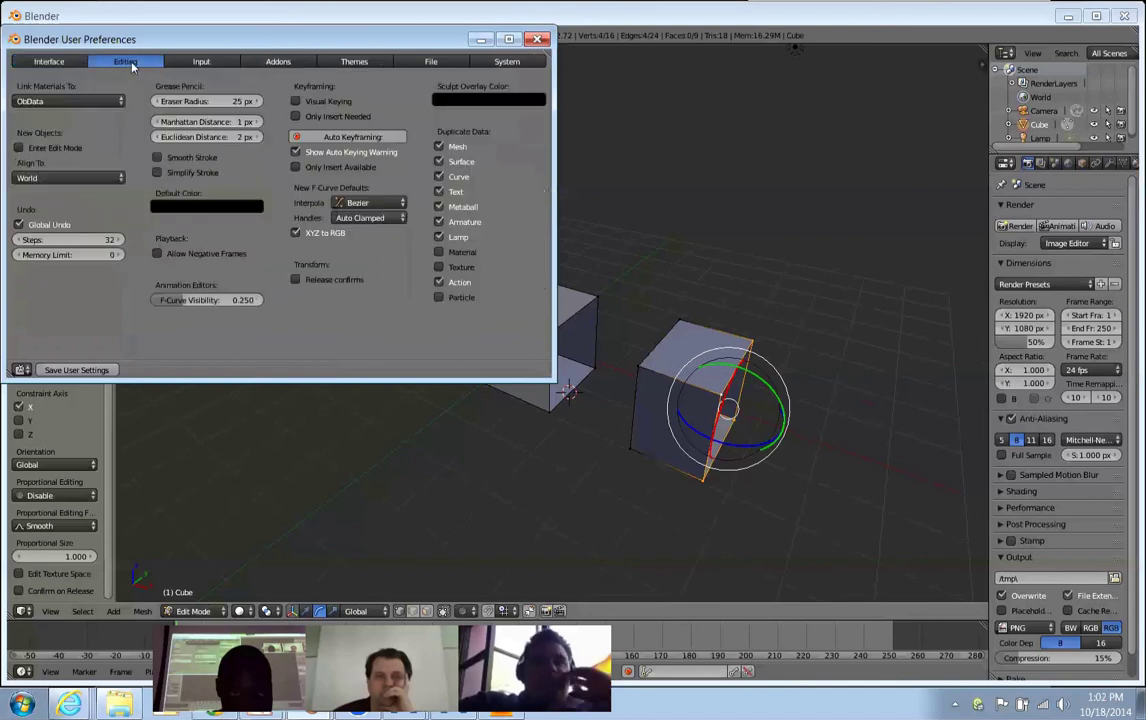
pyautogui.click(197, 63)
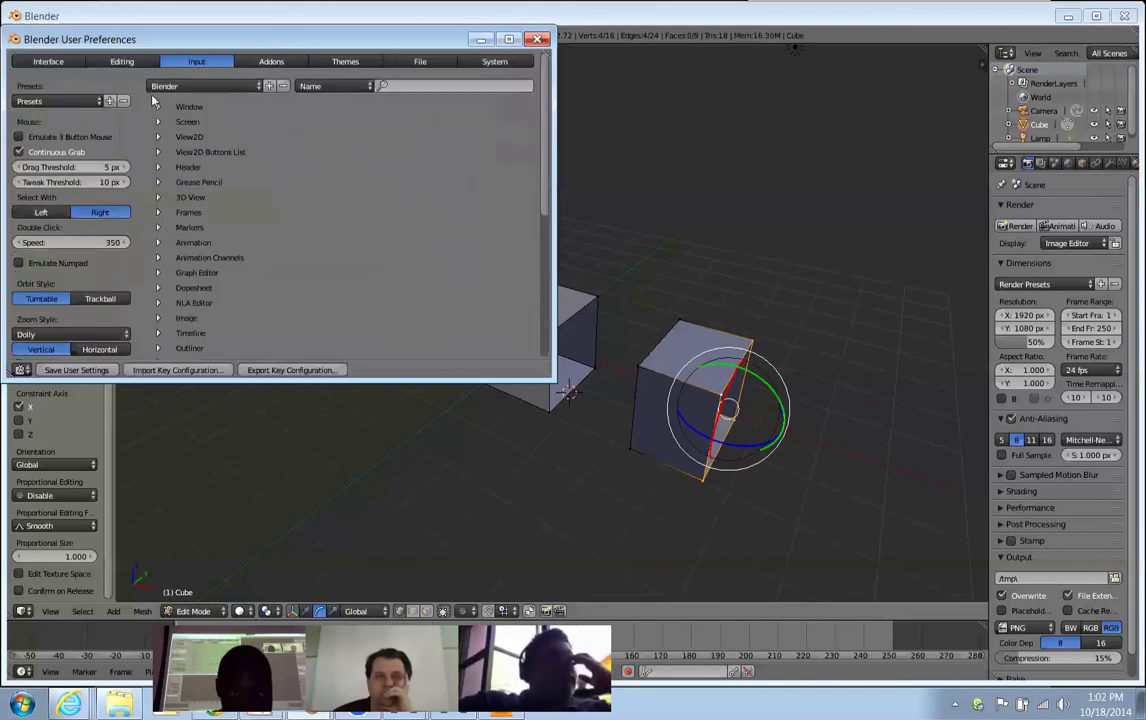
pyautogui.click(68, 137)
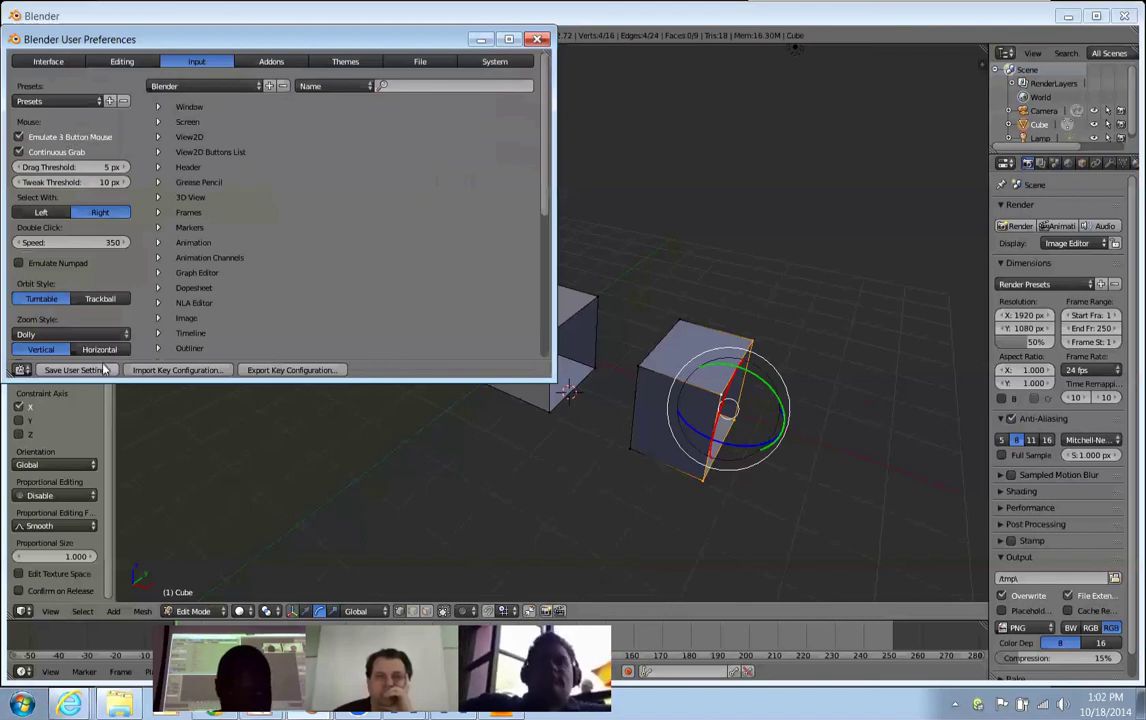
pyautogui.click(538, 39)
pyautogui.keyDown('alt'); pyautogui.moveTo(600, 445); pyautogui.dragTo(675, 455); pyautogui.keyUp('alt')
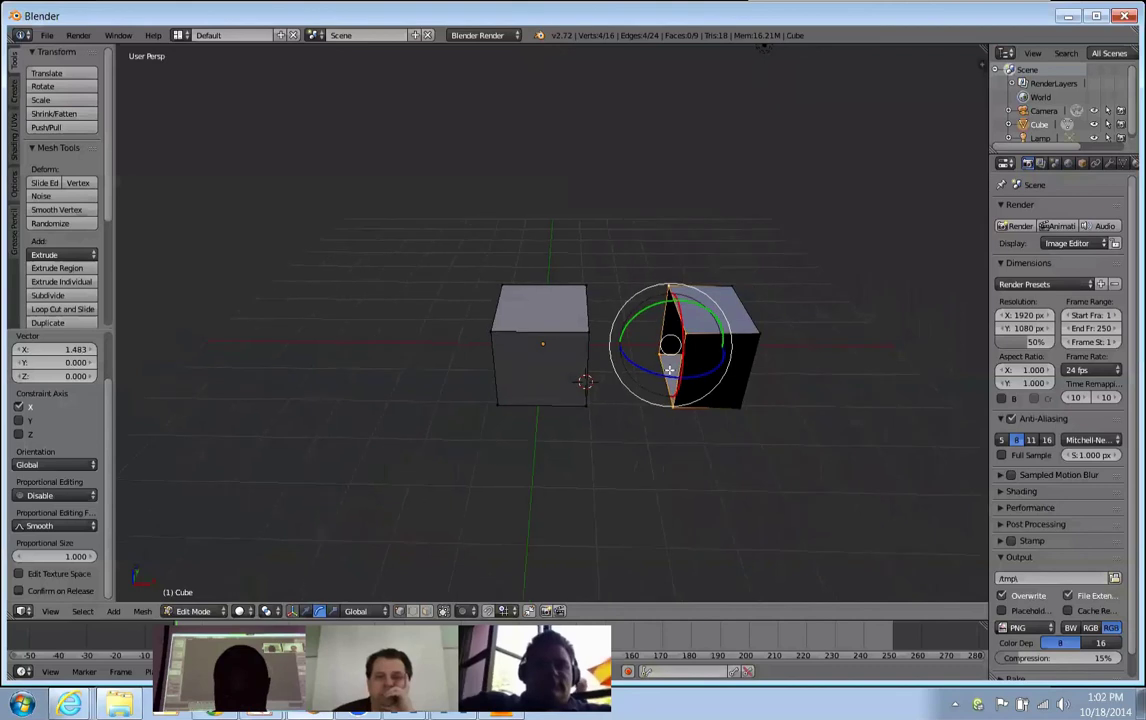
pyautogui.keyDown('alt'); pyautogui.moveTo(679, 308); pyautogui.dragTo(617, 345); pyautogui.keyUp('alt')
pyautogui.keyDown('shift'); pyautogui.rightClick(578, 307); pyautogui.keyUp('shift')
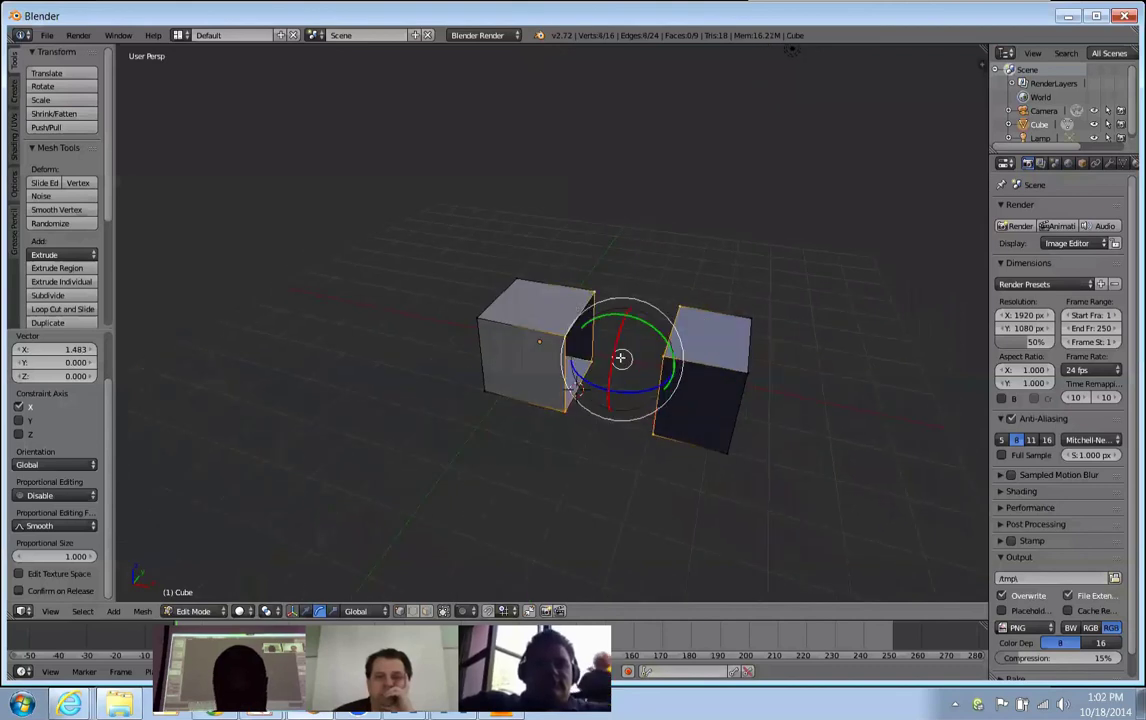
pyautogui.press('w')
pyautogui.moveTo(608, 331)
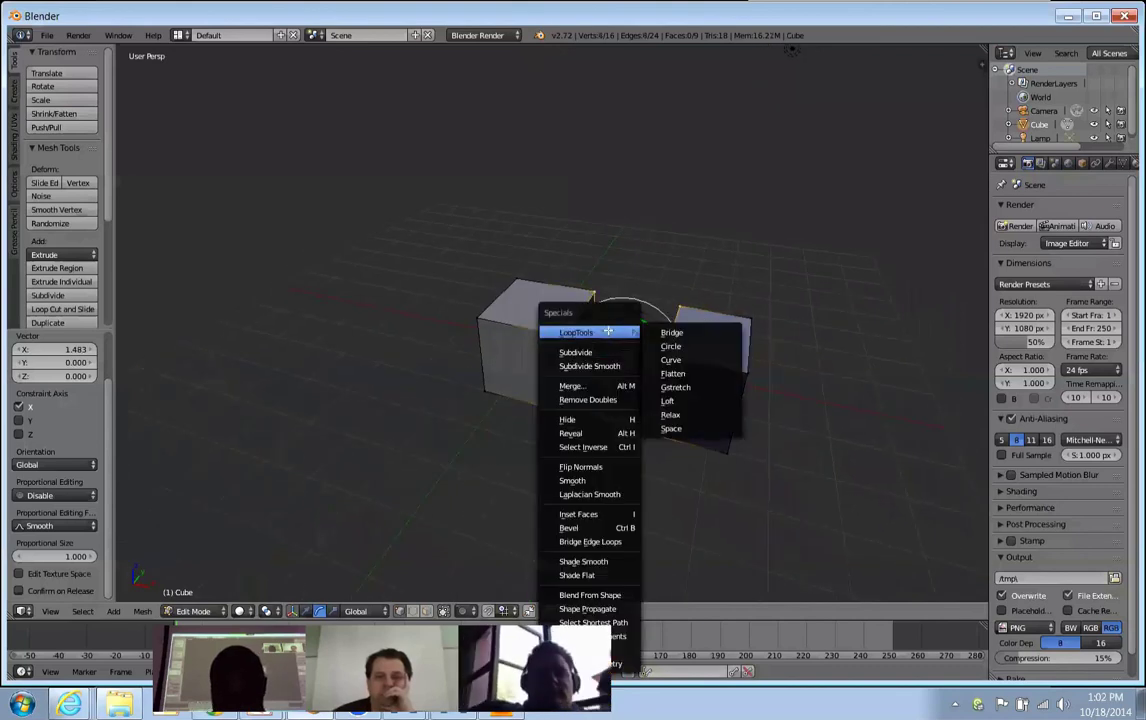
pyautogui.click(666, 332)
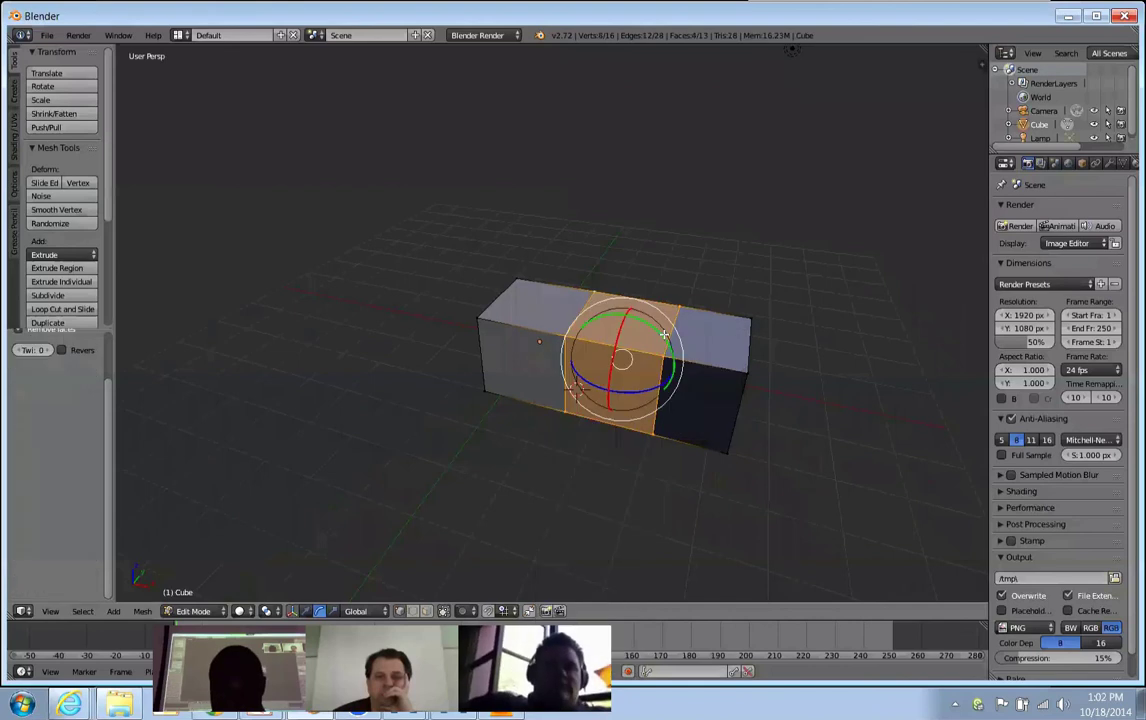
pyautogui.moveTo(664, 333); pyautogui.dragTo(660, 379, button='middle')
pyautogui.press('a')
pyautogui.hotkey('ctrl', 'Tab')
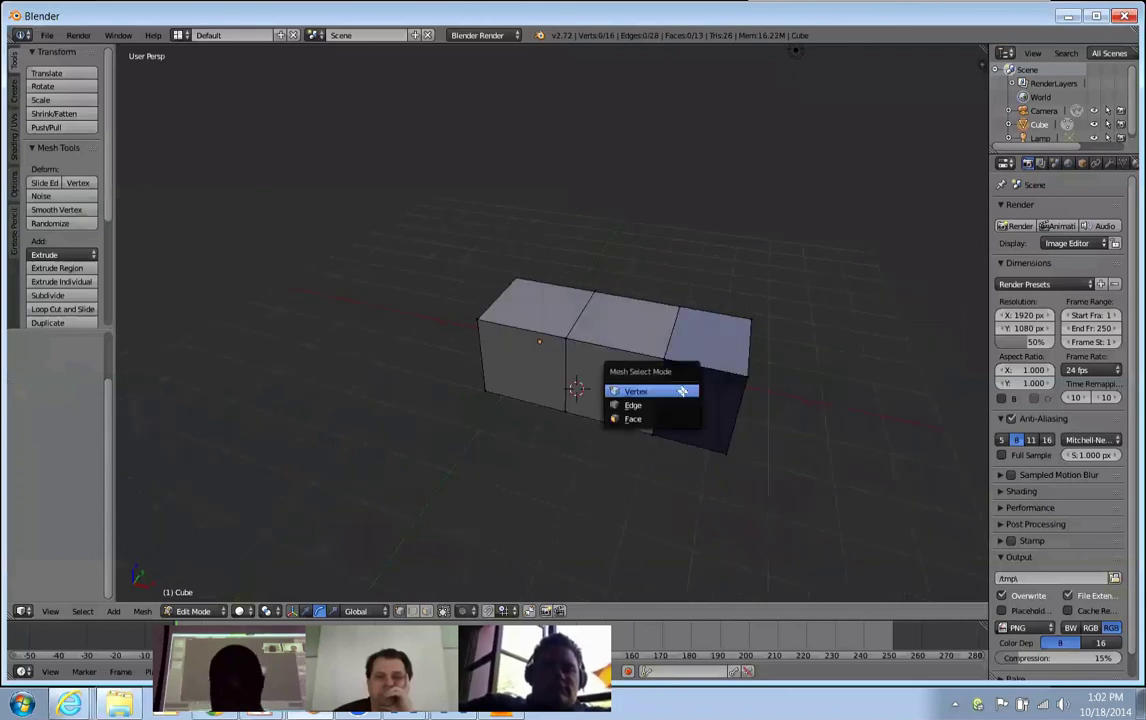
pyautogui.click(678, 417)
pyautogui.keyDown('alt'); pyautogui.rightClick(619, 346); pyautogui.keyUp('alt')
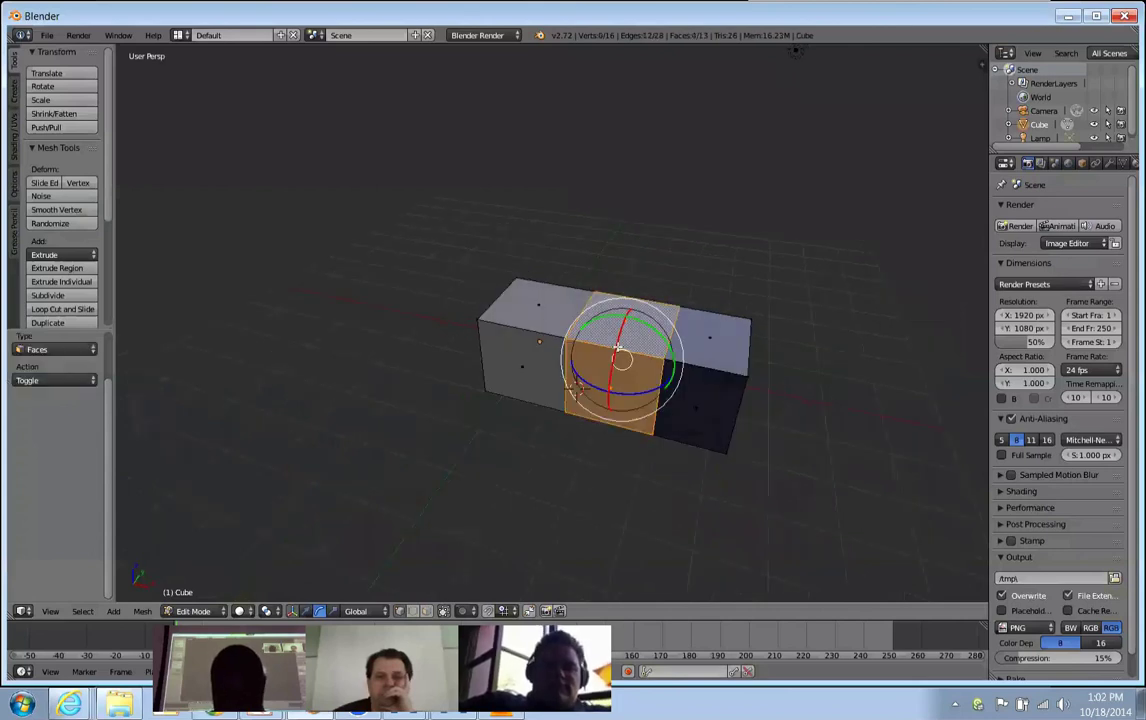
pyautogui.press('x')
# Delete the two faces where the boxes meet, switching to vertex select along the way.
pyautogui.click(617, 351)
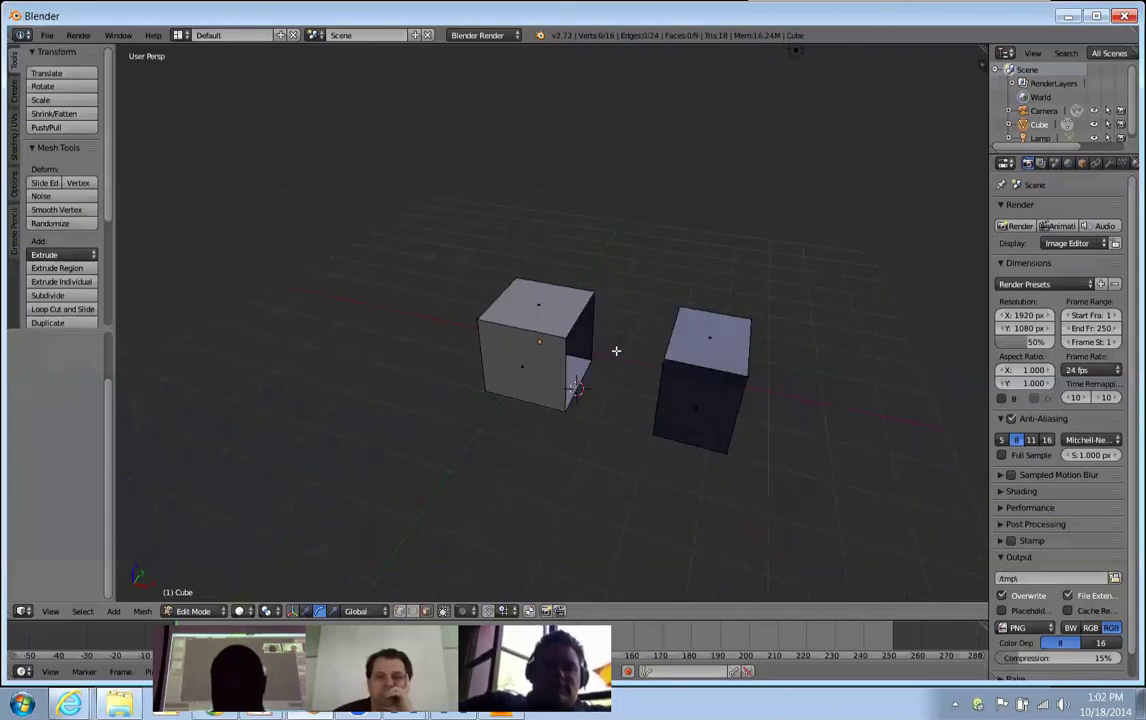
pyautogui.moveTo(618, 367); pyautogui.dragTo(633, 346, button='middle')
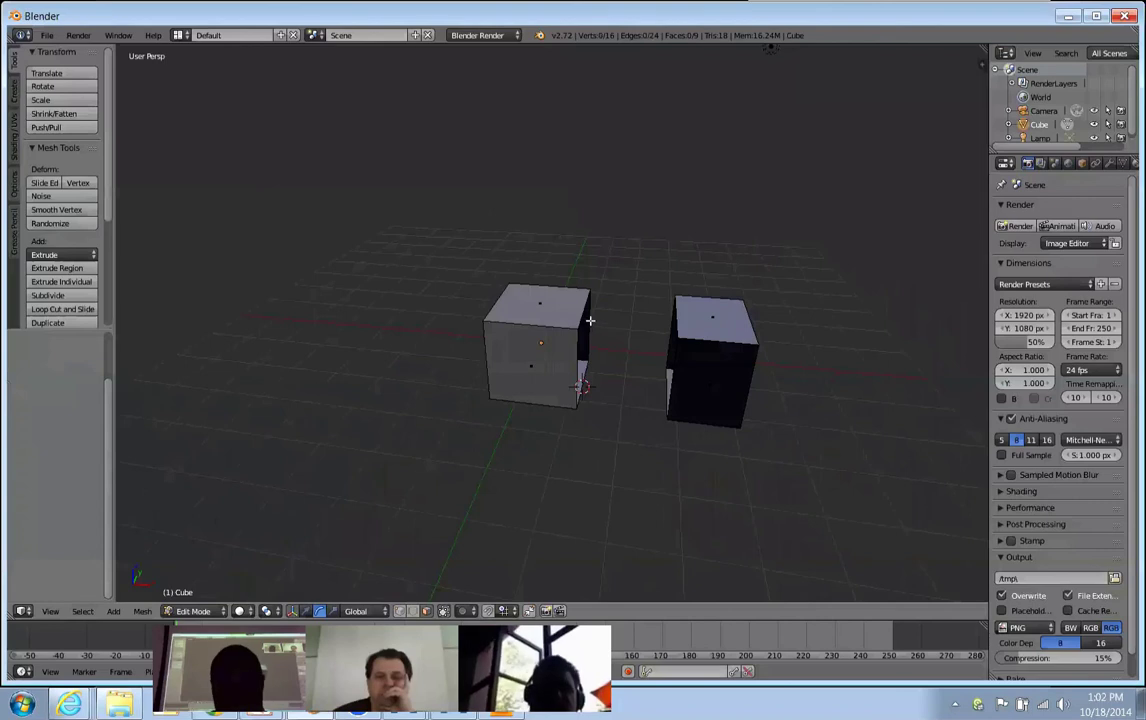
pyautogui.hotkey('ctrl', 'Tab')
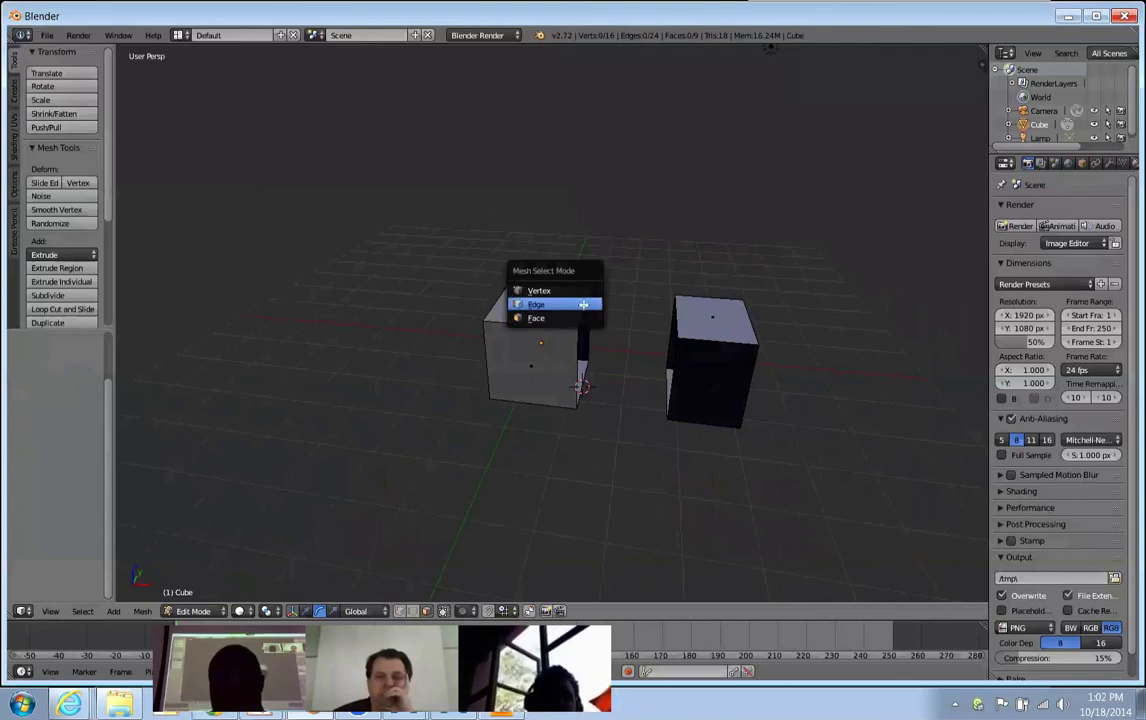
pyautogui.click(540, 290)
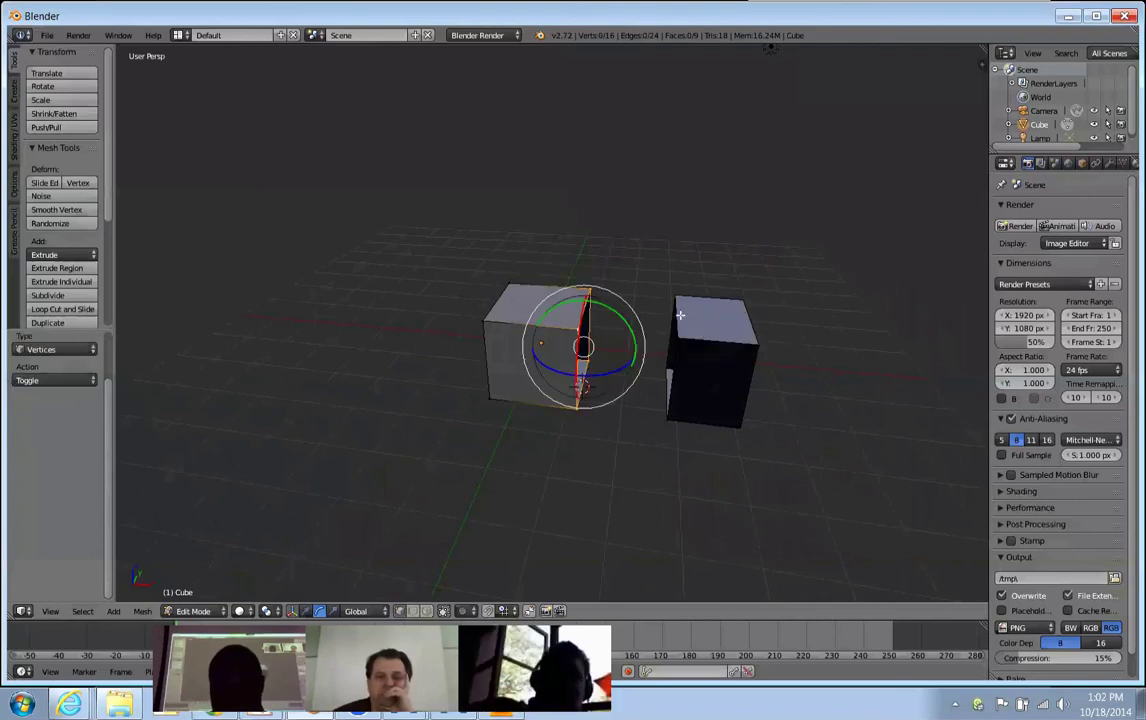
pyautogui.hotkey('ctrl', 'z')
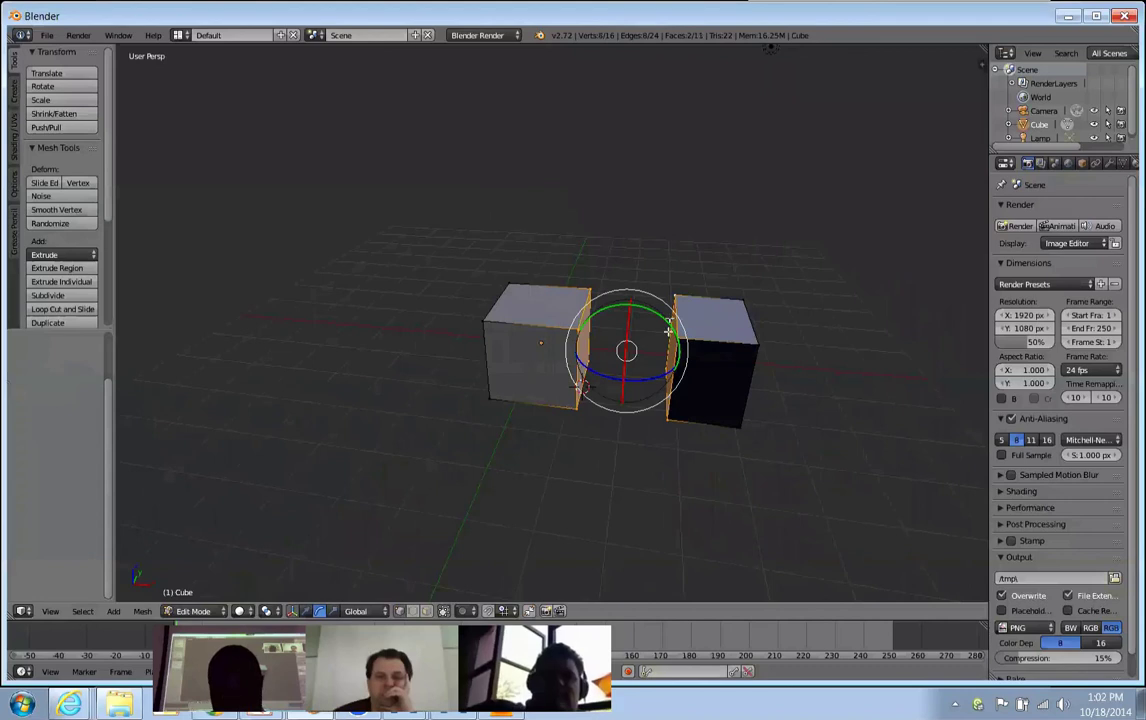
pyautogui.moveTo(668, 330); pyautogui.dragTo(689, 349, button='middle')
pyautogui.hotkey('ctrl', 'shift', 'z')
# Bring up the Specials mesh operations menu.
pyautogui.press('w')
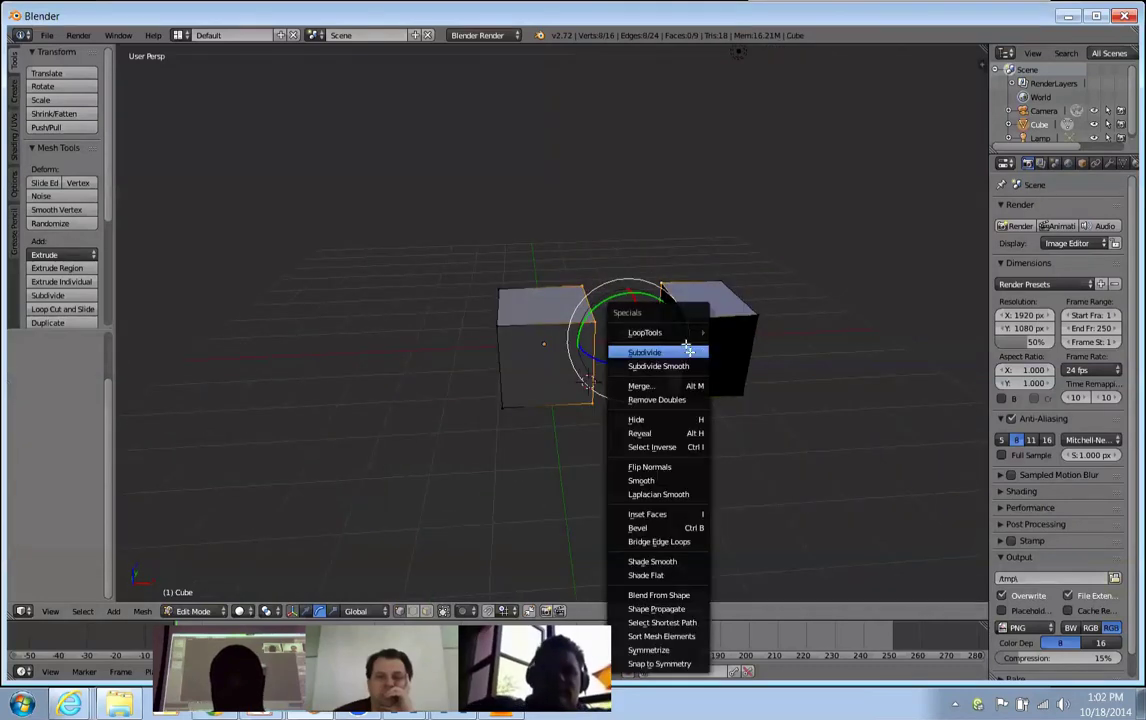
pyautogui.moveTo(660, 334)
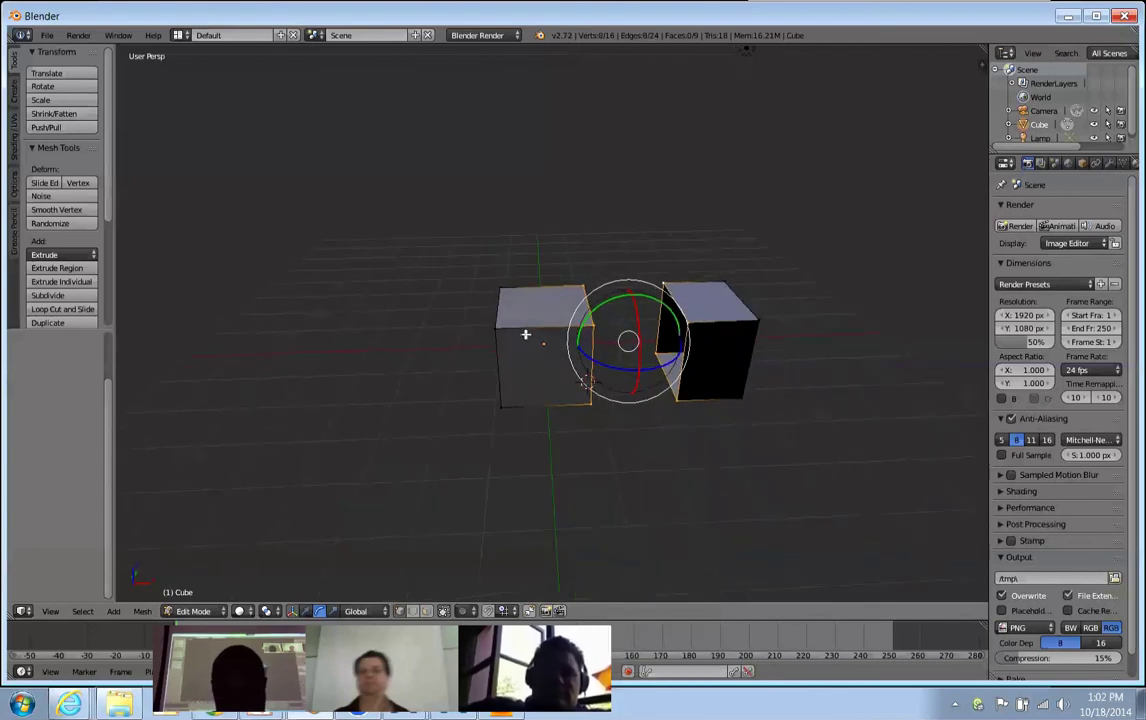
pyautogui.press('w')
pyautogui.moveTo(537, 331)
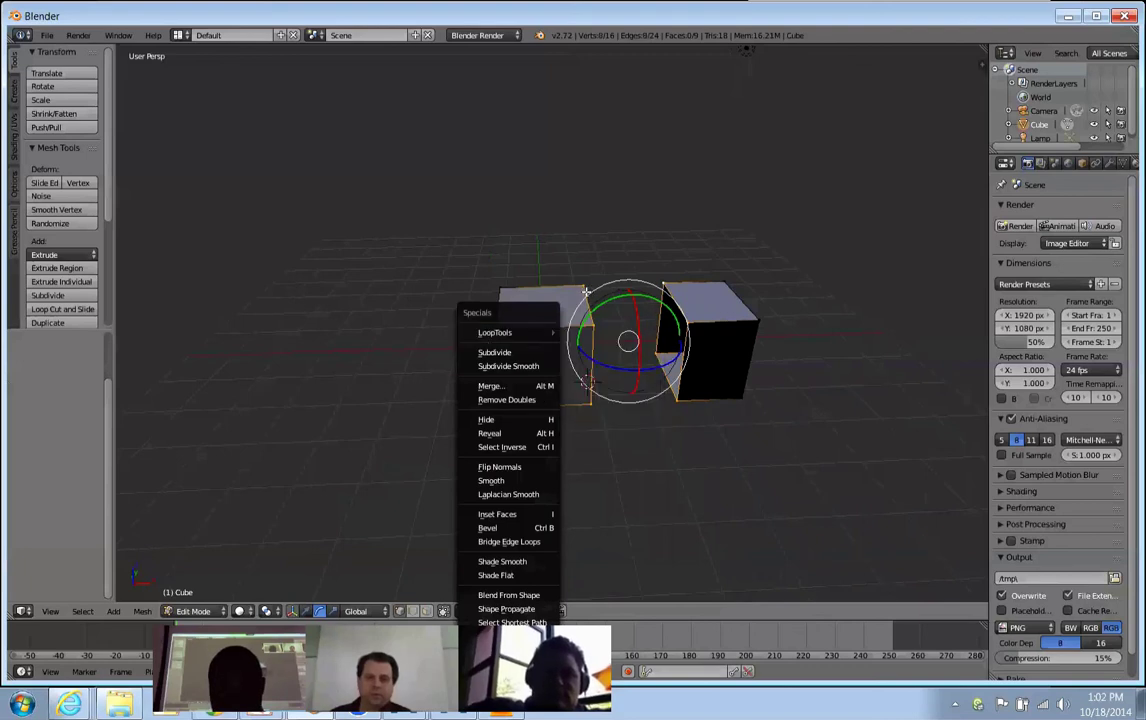
pyautogui.press('space')
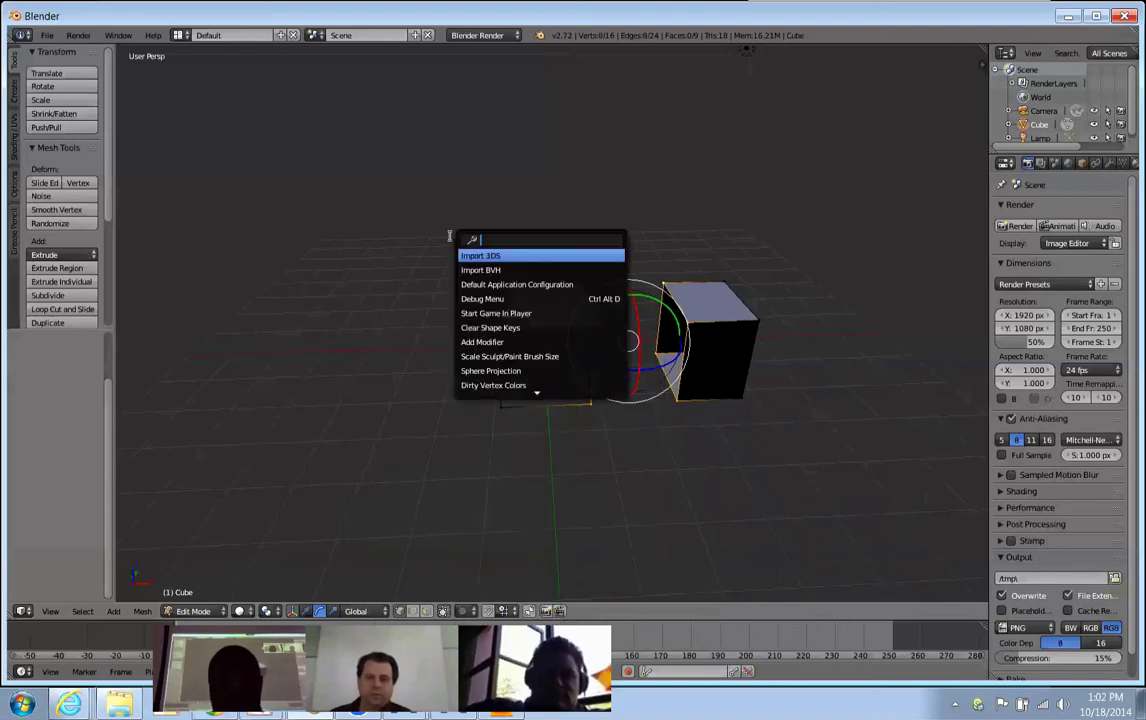
pyautogui.write('e')
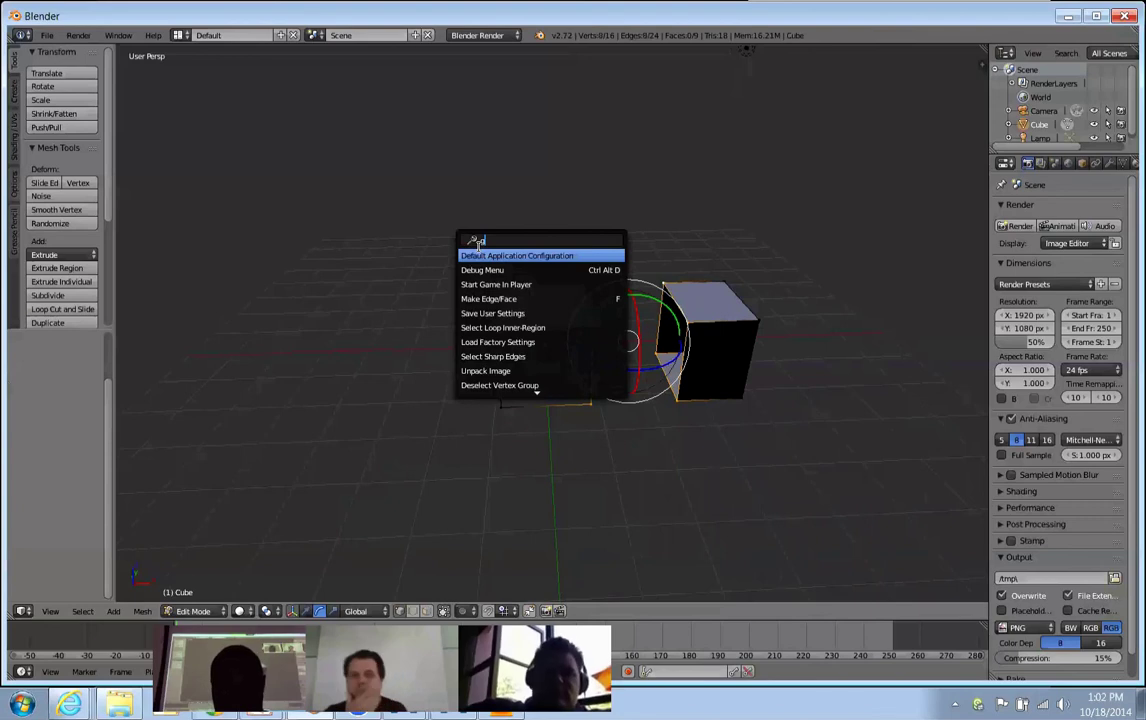
pyautogui.write('rid')
pyautogui.press('Down')
pyautogui.press('Down')
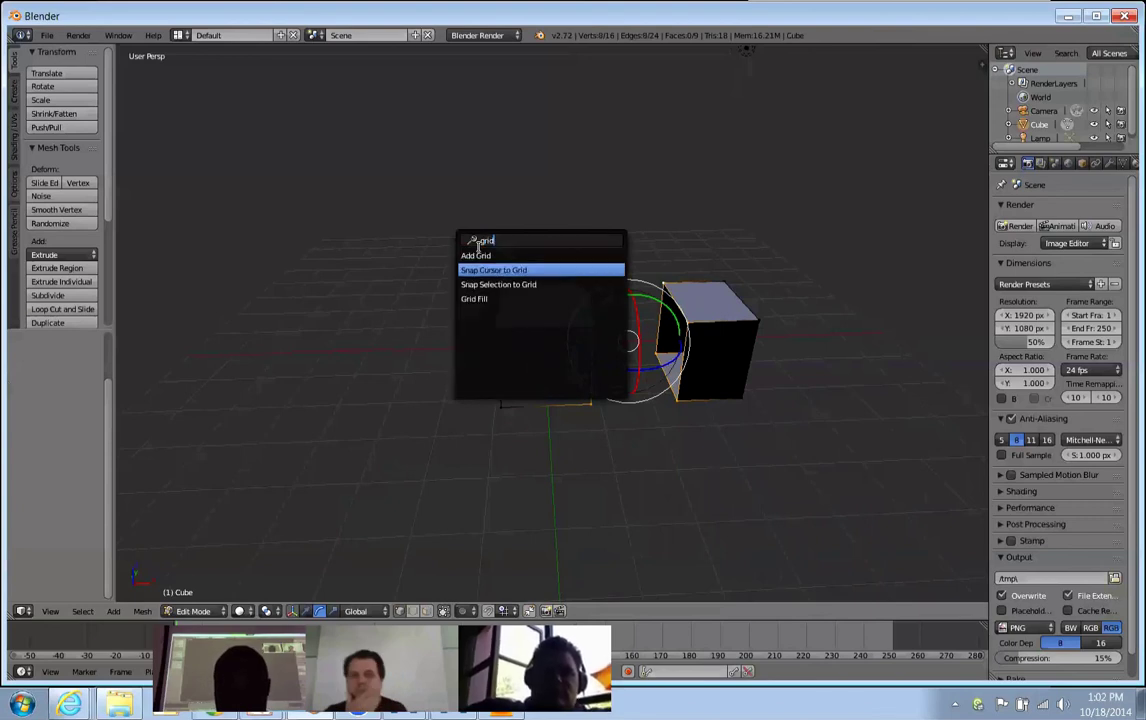
pyautogui.press('Down')
pyautogui.press('Return')
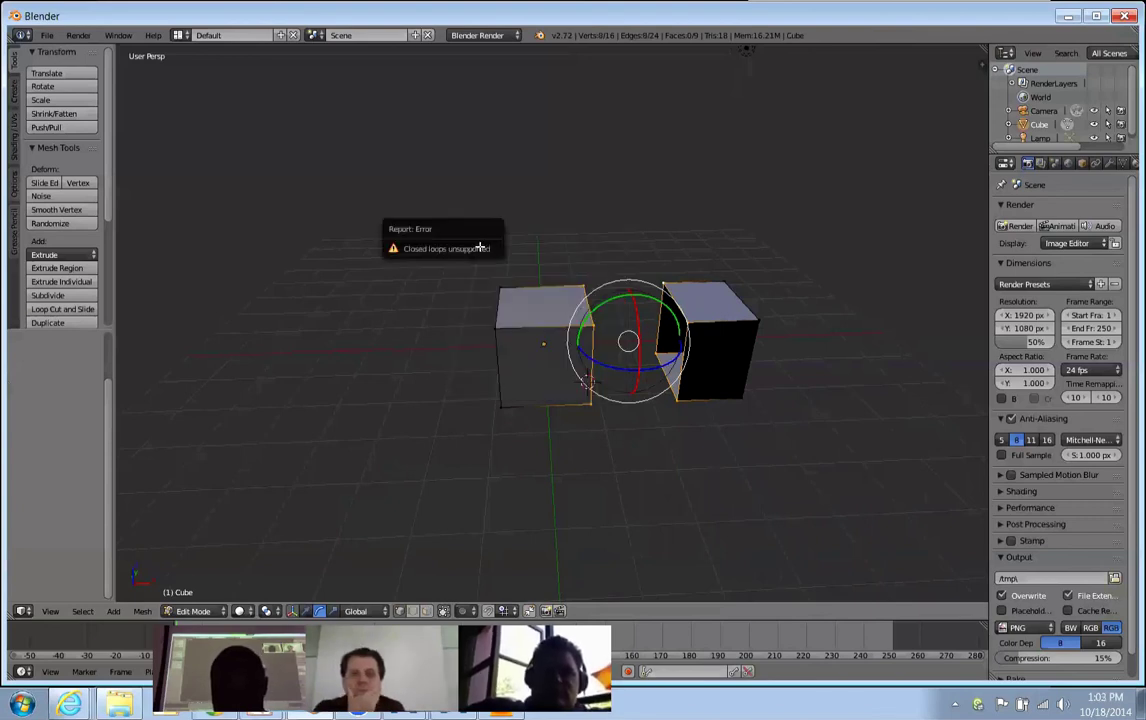
pyautogui.moveTo(547, 345); pyautogui.dragTo(622, 375, button='middle')
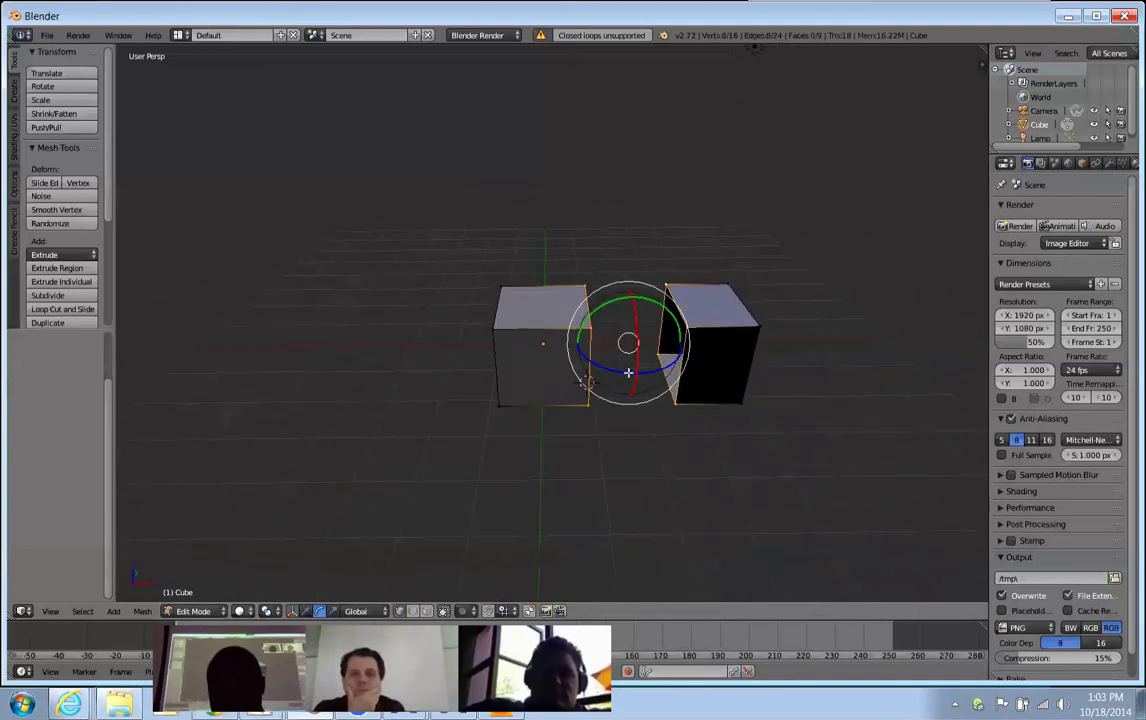
pyautogui.press('w')
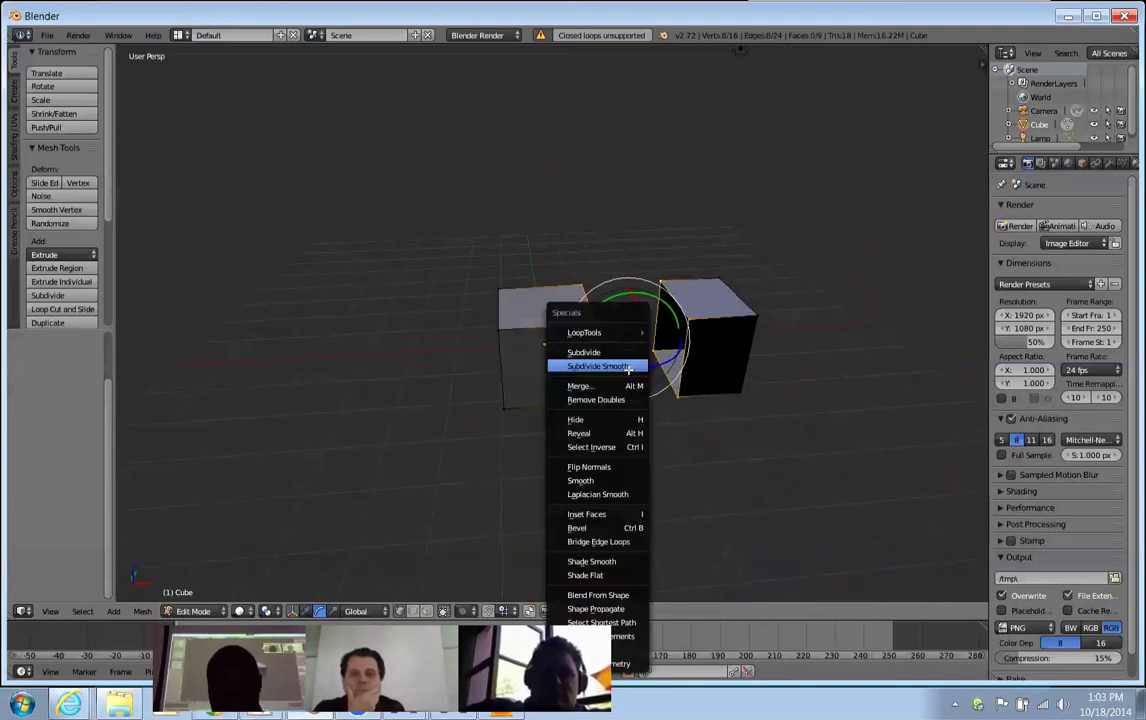
pyautogui.moveTo(624, 333)
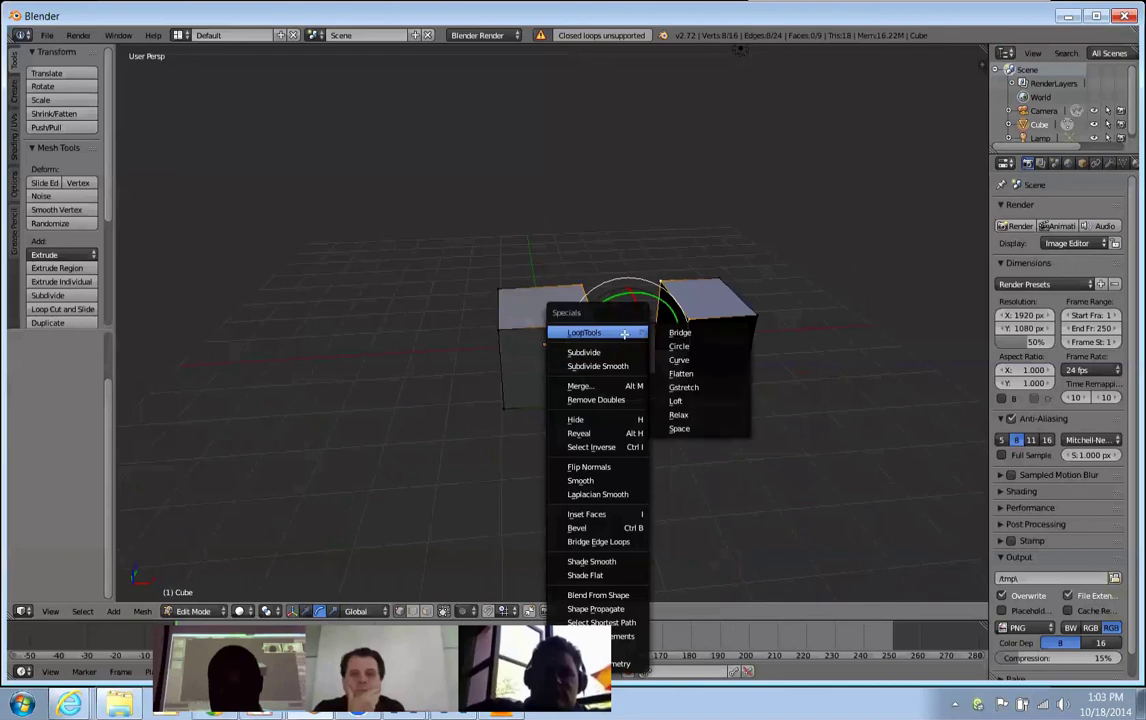
pyautogui.click(676, 333)
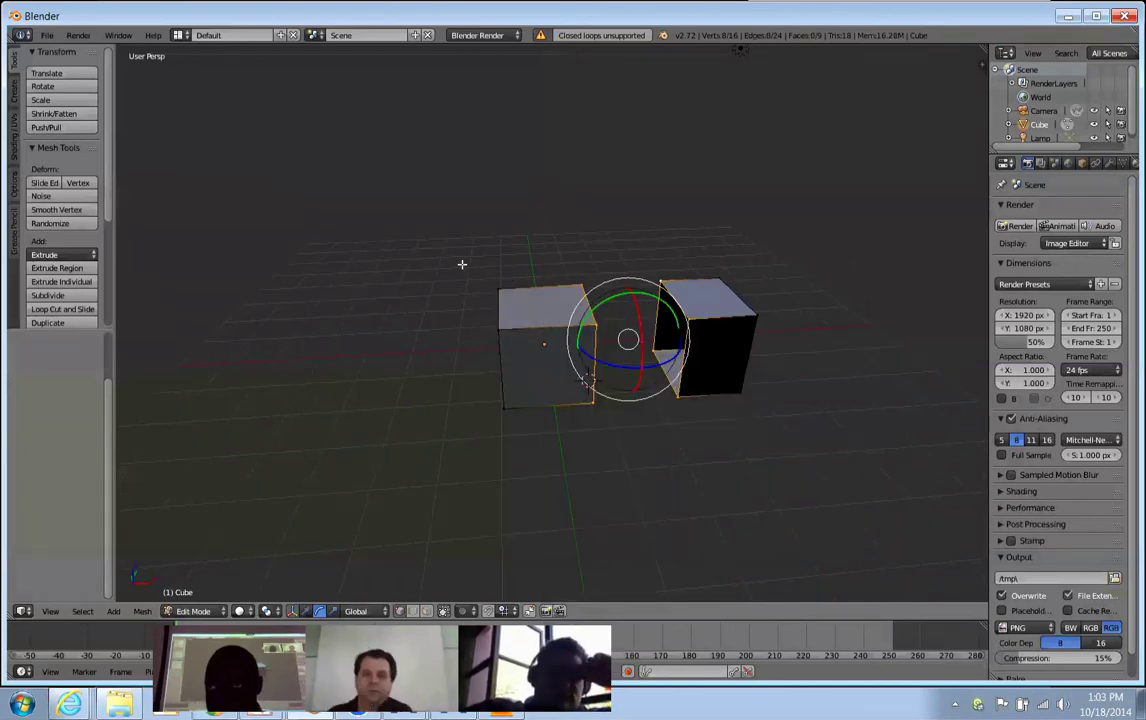
pyautogui.press('space')
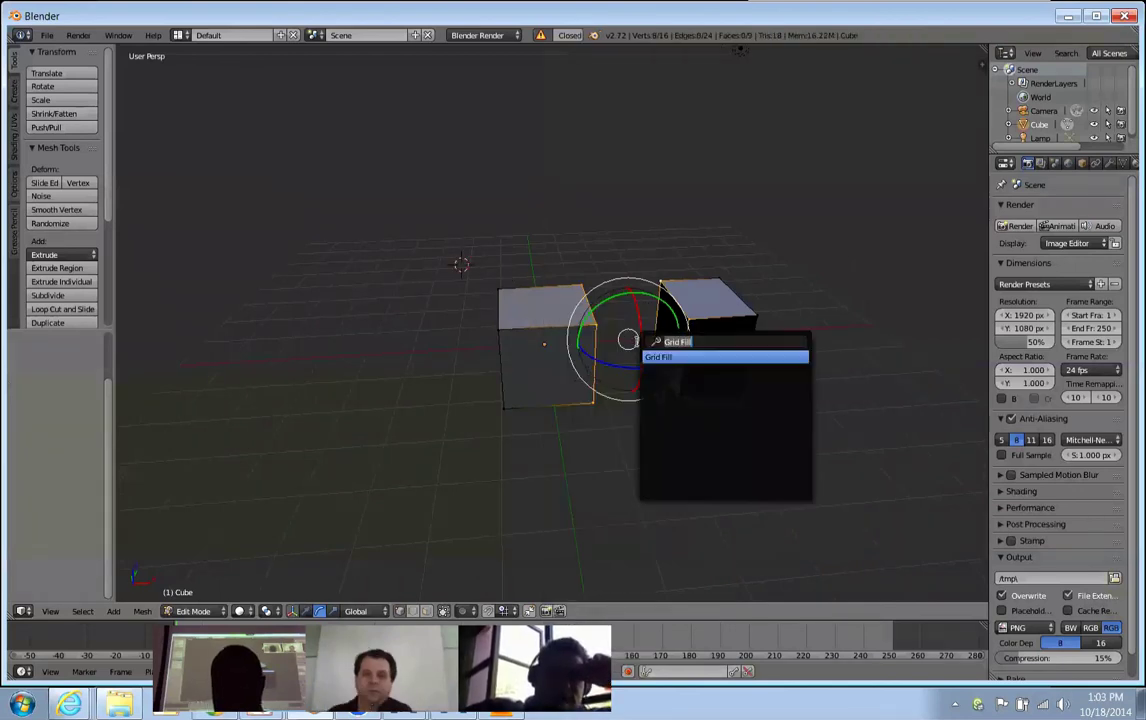
pyautogui.write('brid')
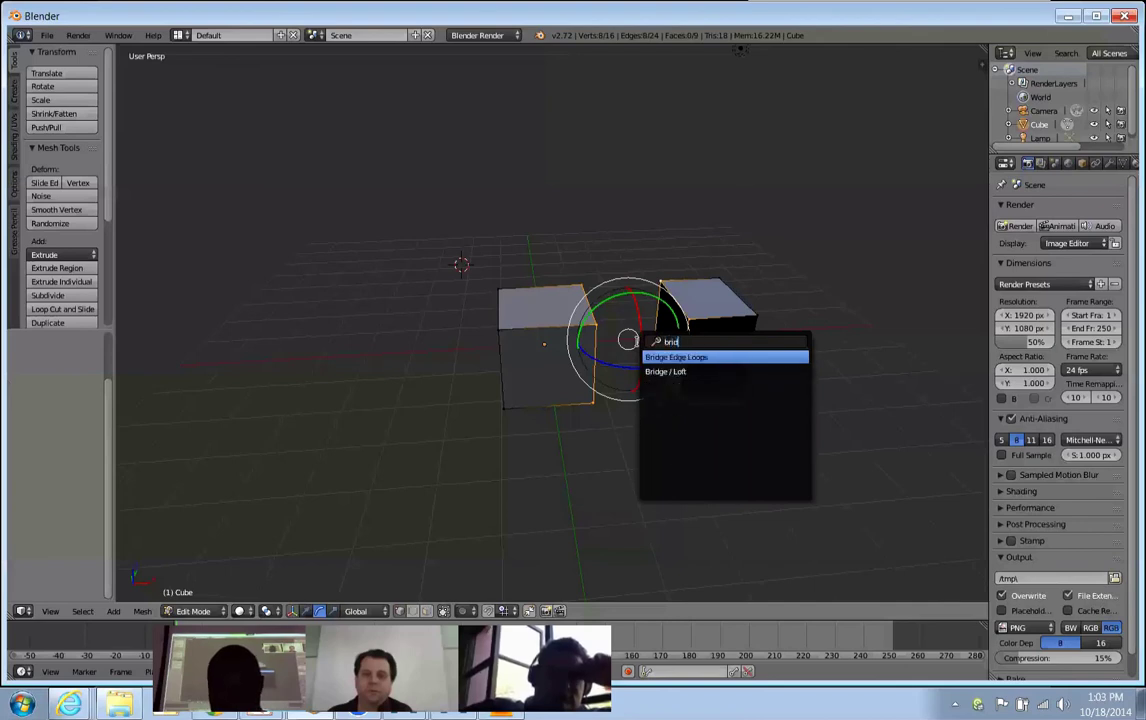
pyautogui.press('Down')
pyautogui.press('Return')
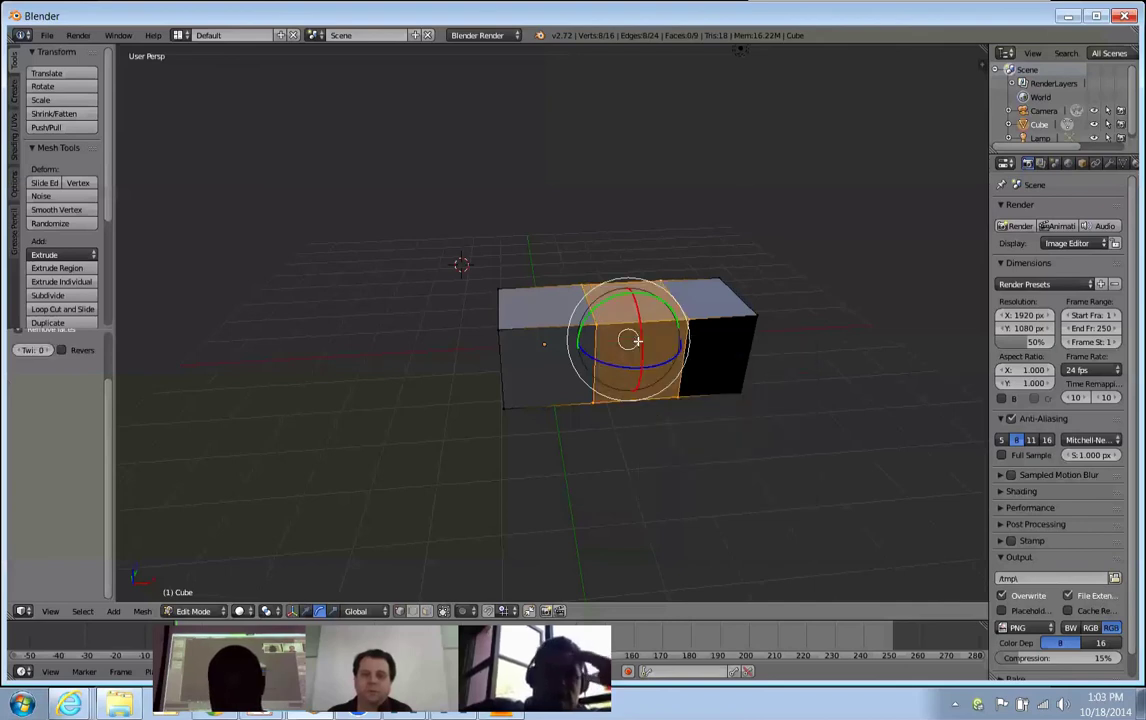
pyautogui.hotkey('ctrl', 'z')
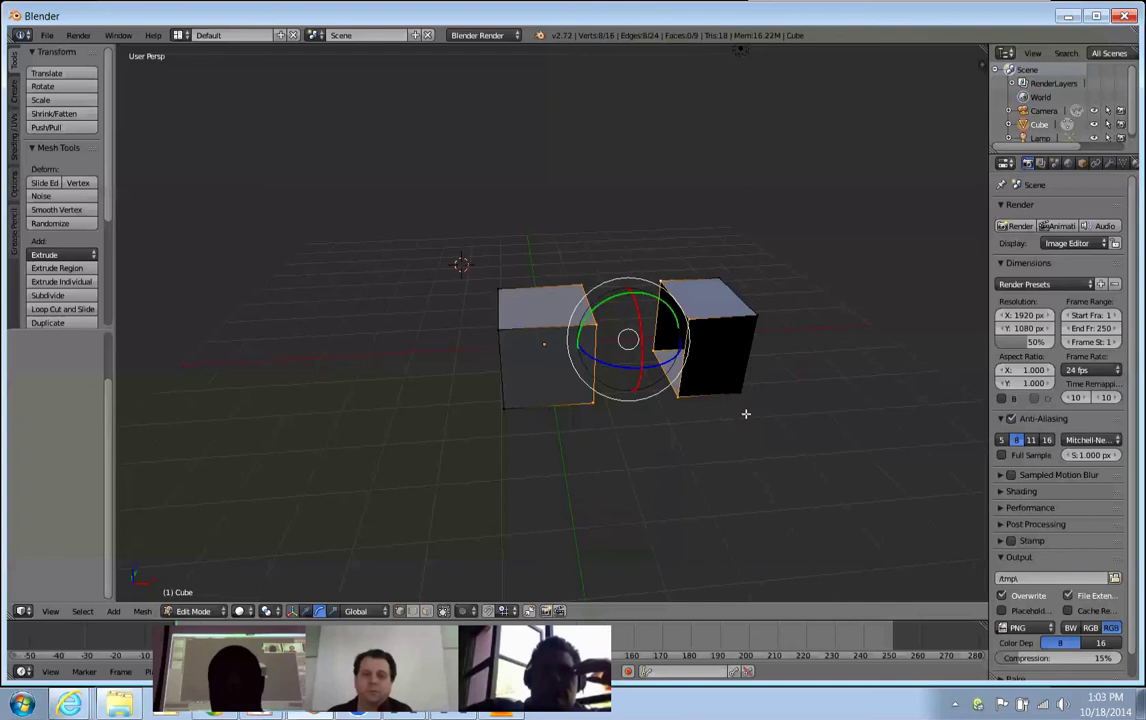
# Browse the Specials menu's LoopTools options, then deselect all of the mesh with A.
pyautogui.moveTo(745, 413); pyautogui.dragTo(708, 421, button='middle')
pyautogui.press('w')
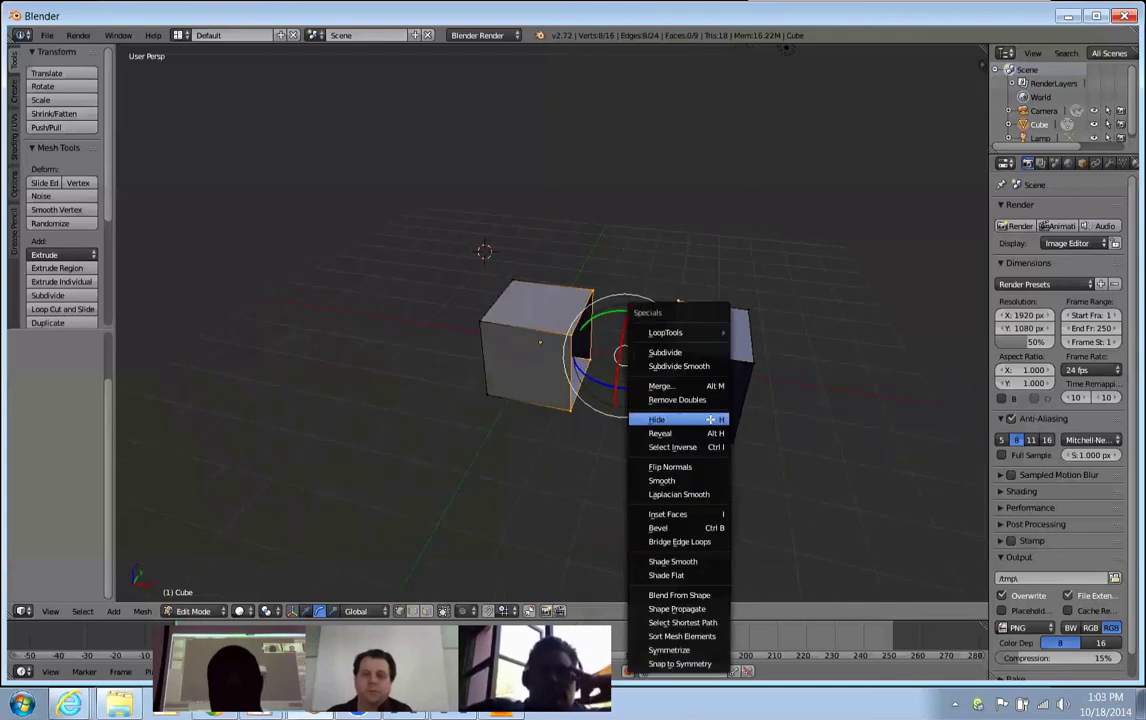
pyautogui.moveTo(708, 332)
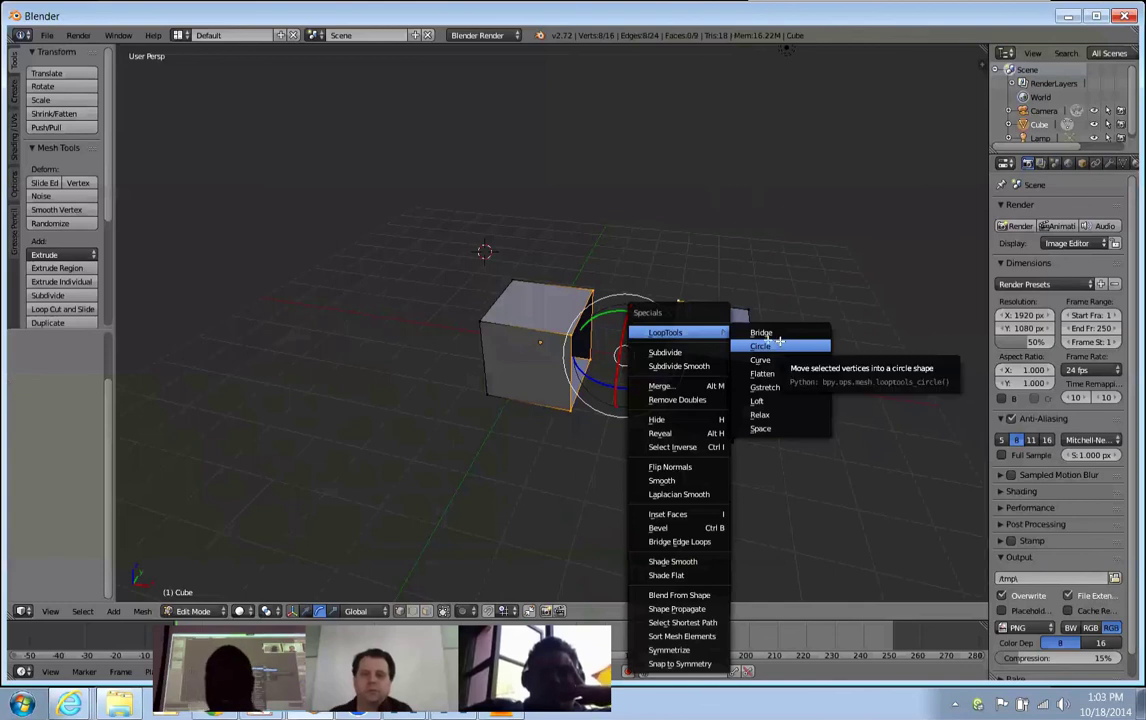
pyautogui.moveTo(557, 291); pyautogui.dragTo(432, 384, button='middle')
pyautogui.press('a')
pyautogui.moveTo(383, 336); pyautogui.dragTo(397, 335, button='middle')
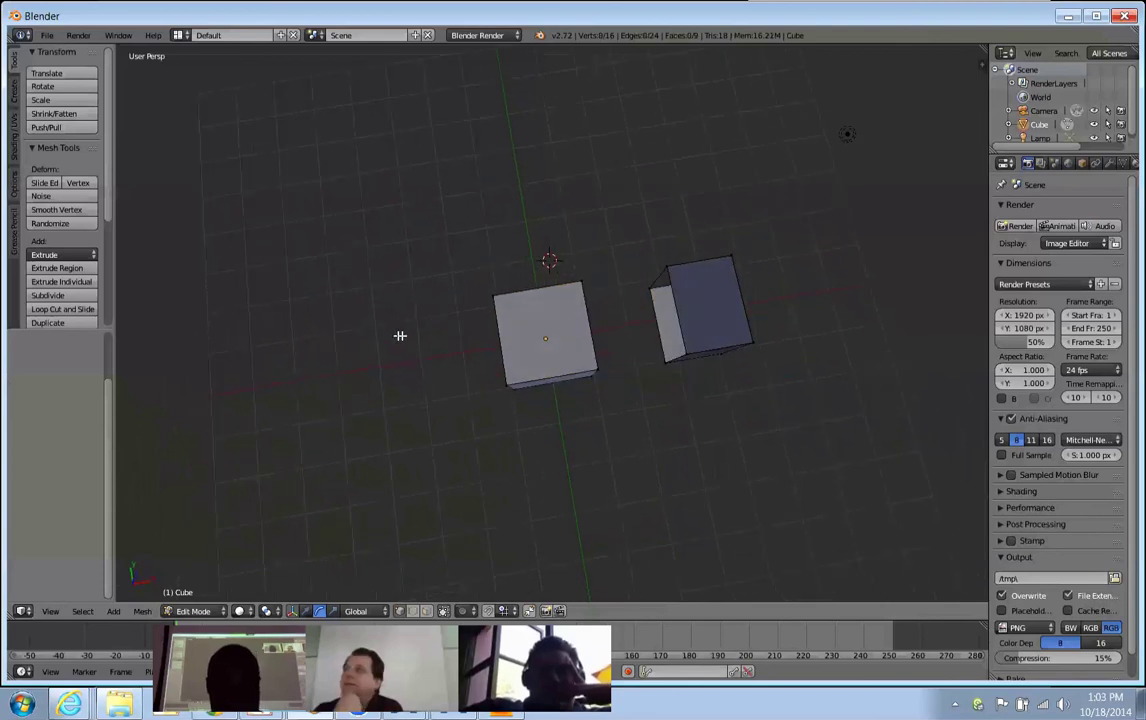
# In orthographic top view, draw a seven-vertex outline to the left of the boxes.
pyautogui.rightClick(402, 335)
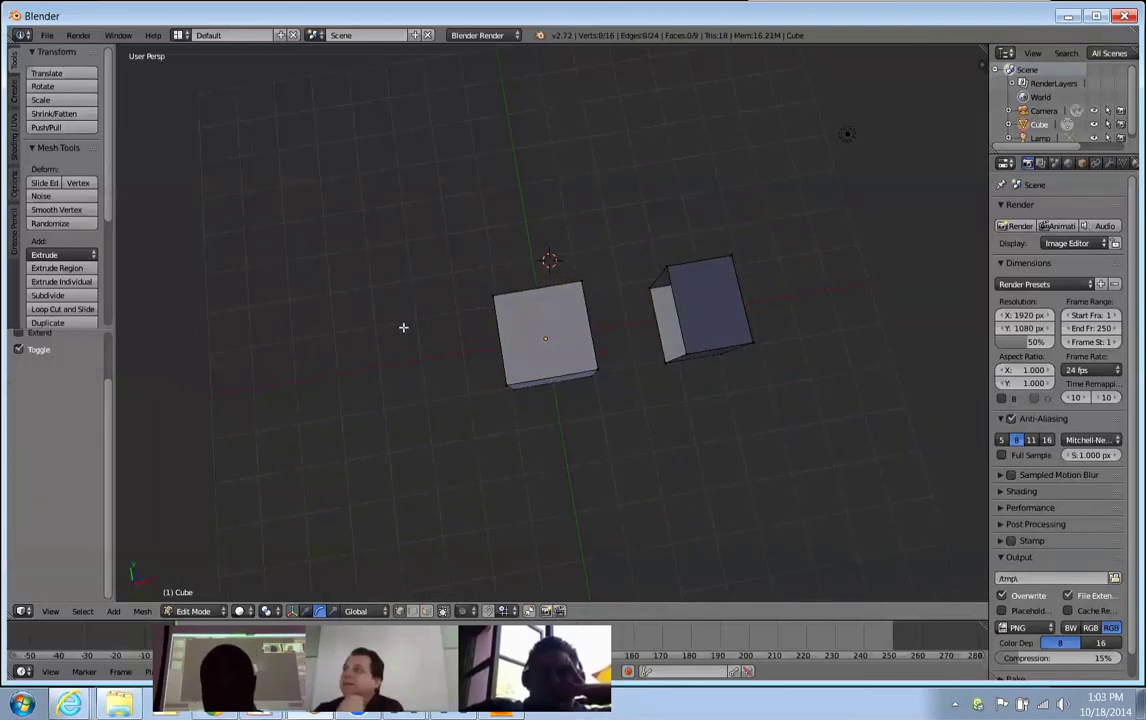
pyautogui.press('KP_7')
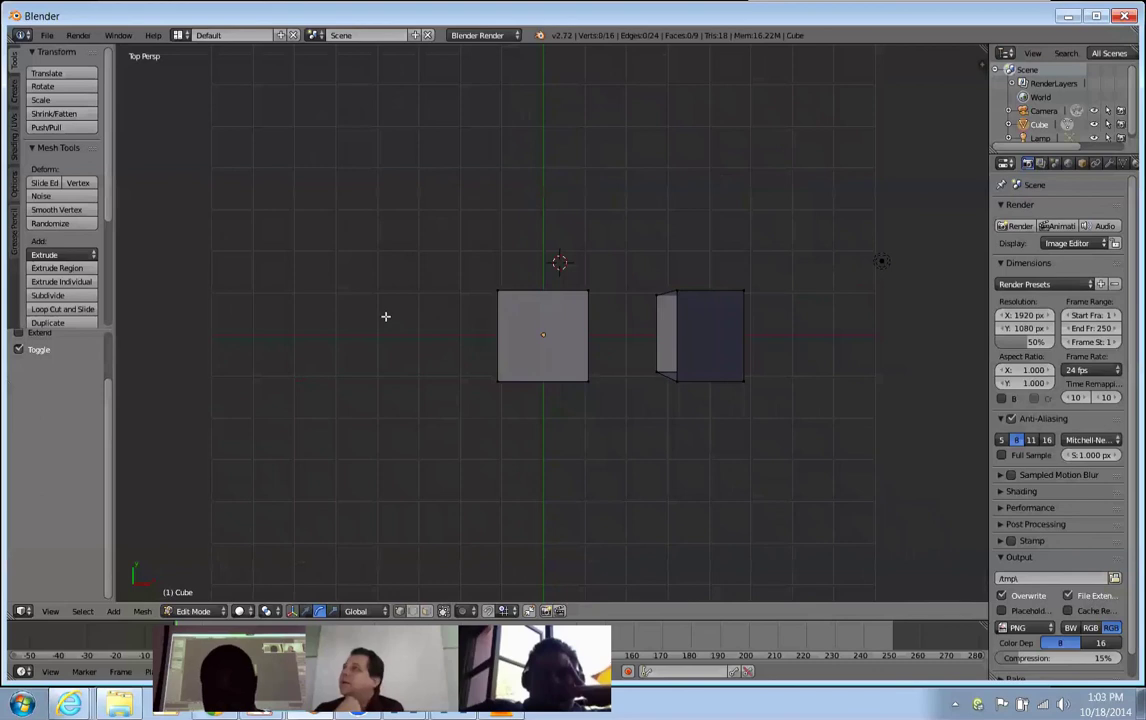
pyautogui.press('KP_5')
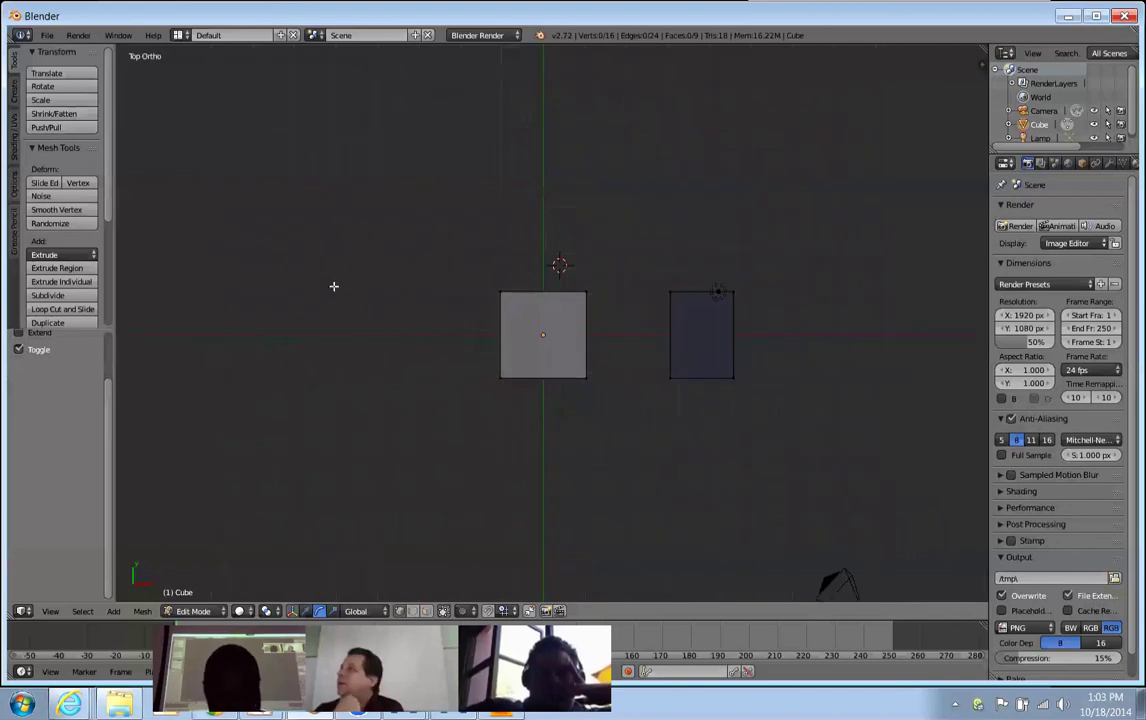
pyautogui.press('c')
pyautogui.keyDown('ctrl'); pyautogui.click(402, 237); pyautogui.keyUp('ctrl')
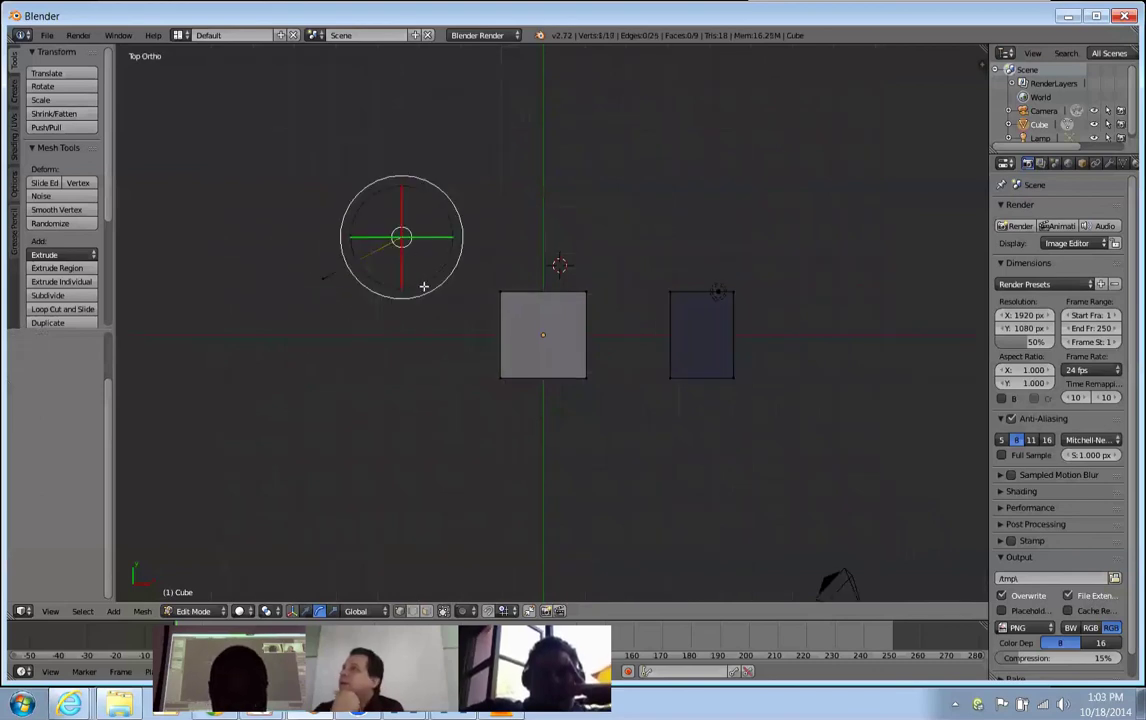
pyautogui.keyDown('ctrl'); pyautogui.click(429, 404); pyautogui.keyUp('ctrl')
pyautogui.keyDown('ctrl'); pyautogui.click(334, 439); pyautogui.keyUp('ctrl')
pyautogui.keyDown('ctrl'); pyautogui.click(266, 368); pyautogui.keyUp('ctrl')
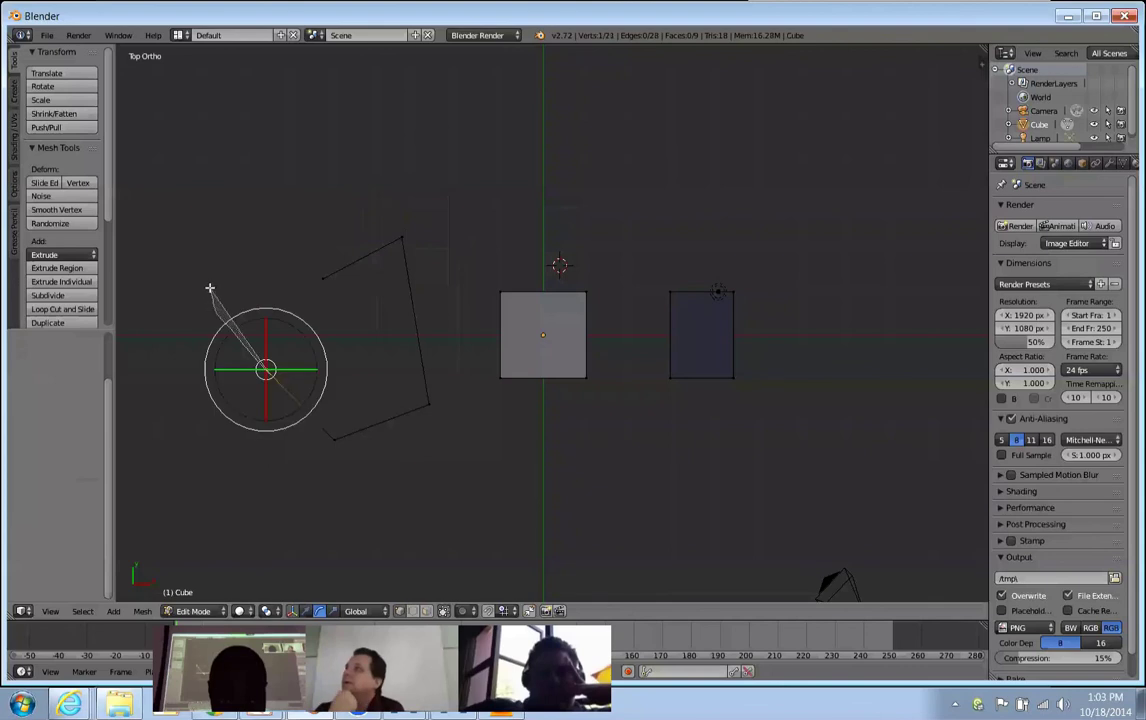
pyautogui.keyDown('ctrl'); pyautogui.click(222, 193); pyautogui.keyUp('ctrl')
pyautogui.keyDown('ctrl'); pyautogui.click(322, 190); pyautogui.keyUp('ctrl')
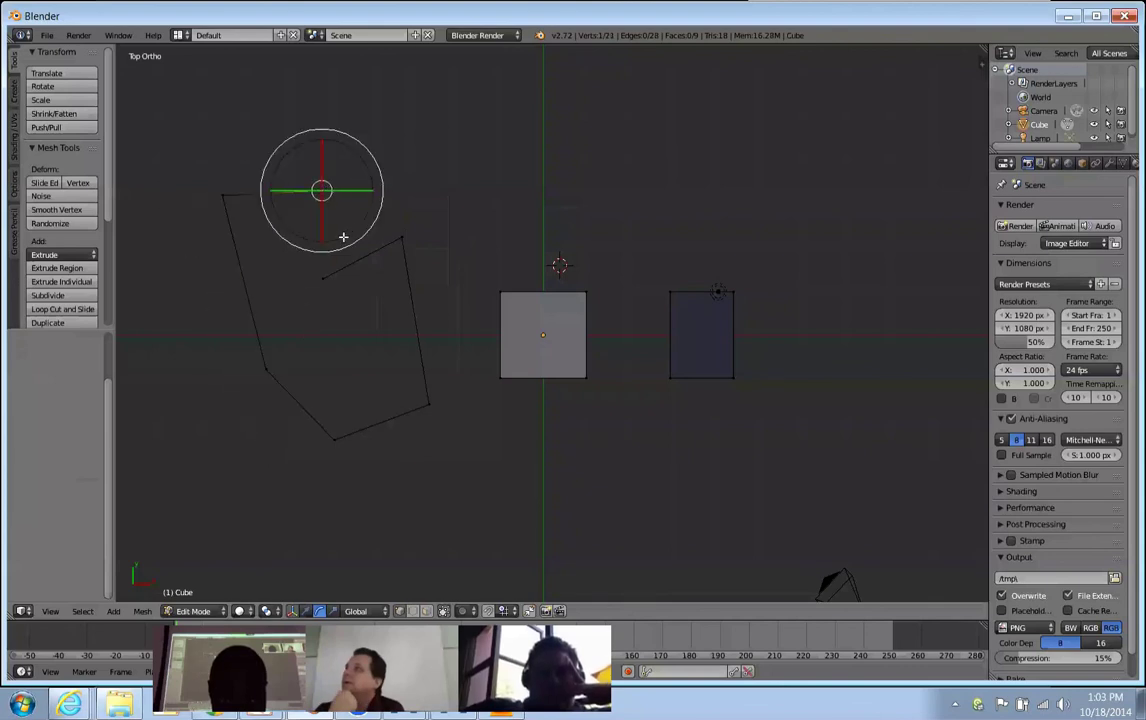
pyautogui.keyDown('ctrl'); pyautogui.click(323, 275); pyautogui.keyUp('ctrl')
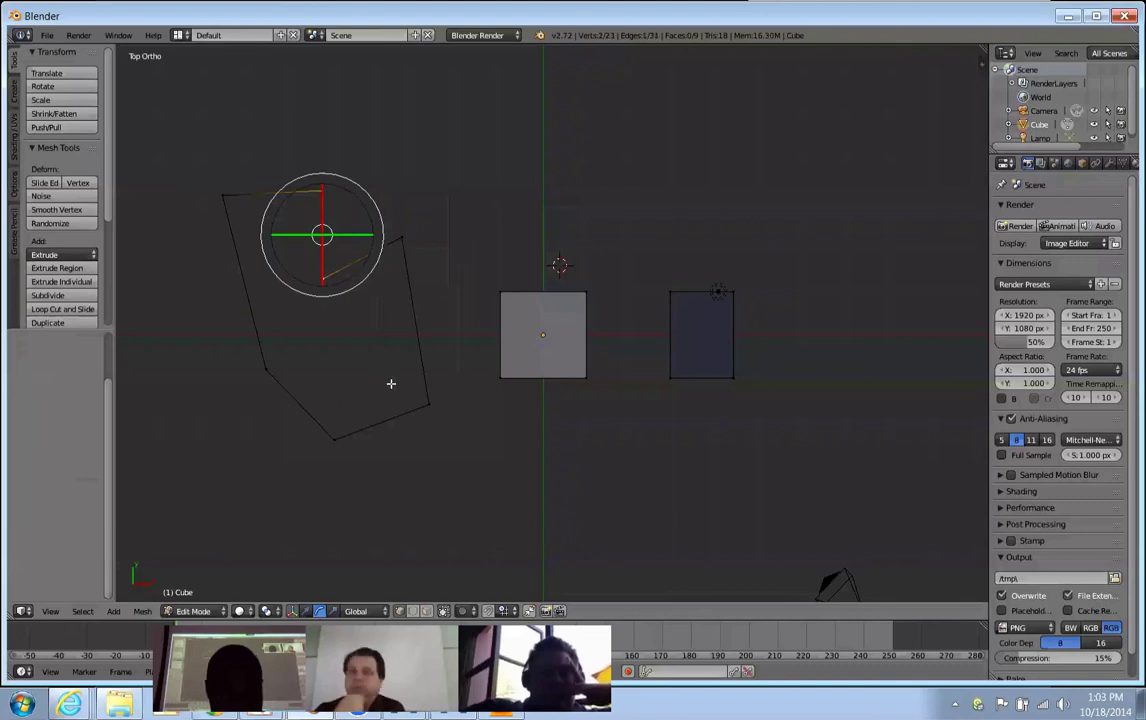
# Turn off the transform widget and box-select the entire seven-vertex outline.
pyautogui.hotkey('ctrl', 'space')
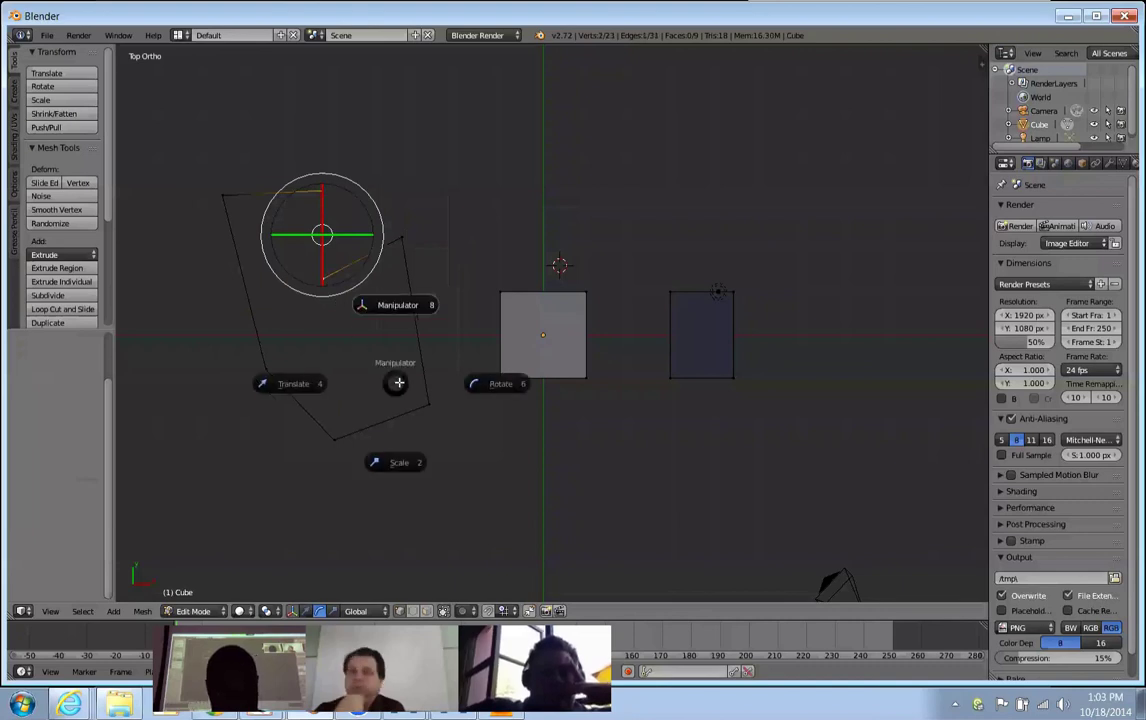
pyautogui.click(505, 199)
pyautogui.press('b')
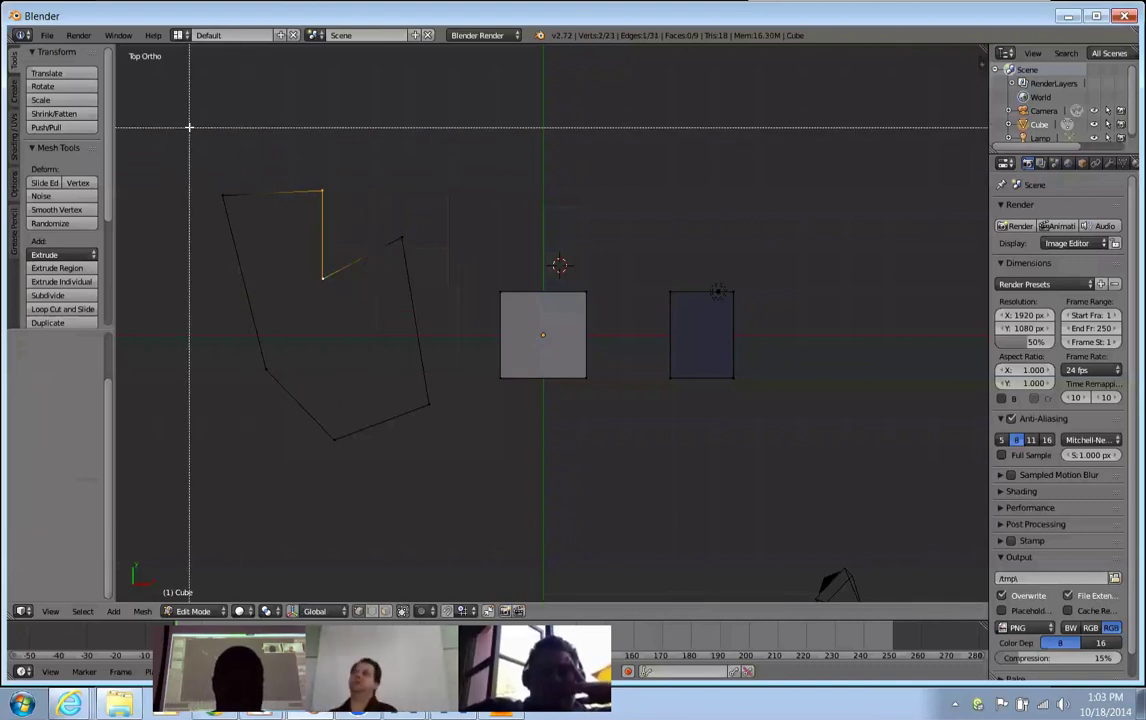
pyautogui.moveTo(155, 120); pyautogui.dragTo(451, 567)
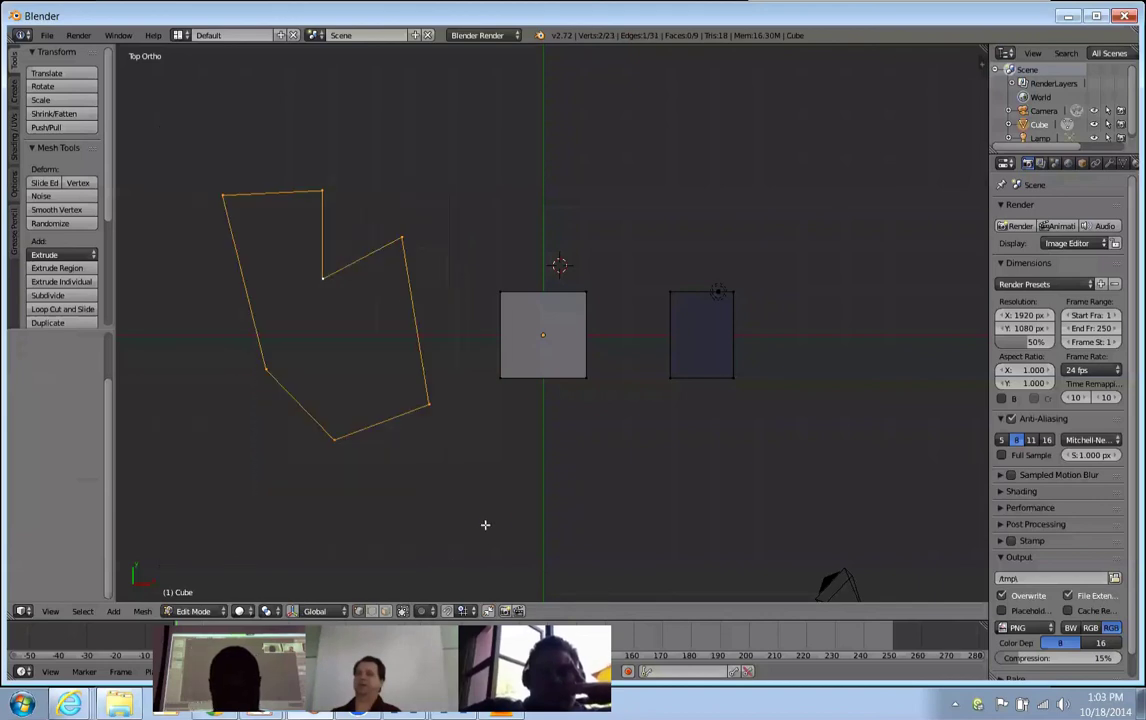
# Run LoopTools Circle from the Specials menu on the selected outline.
pyautogui.press('w')
pyautogui.moveTo(496, 332)
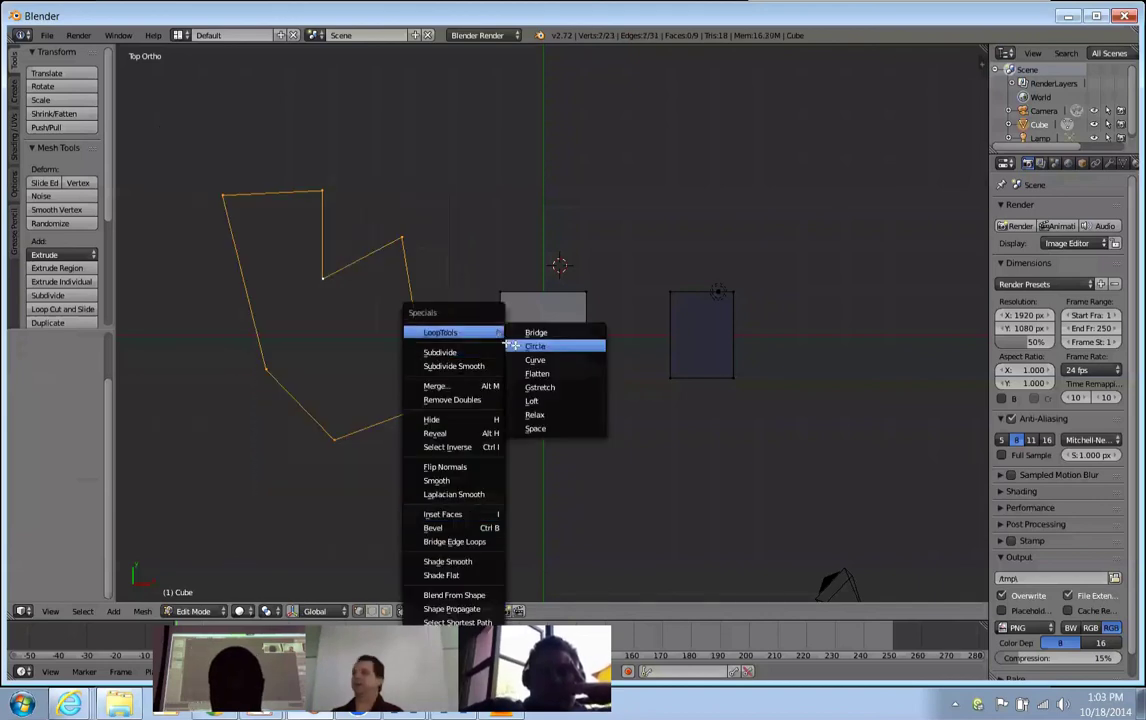
pyautogui.click(536, 346)
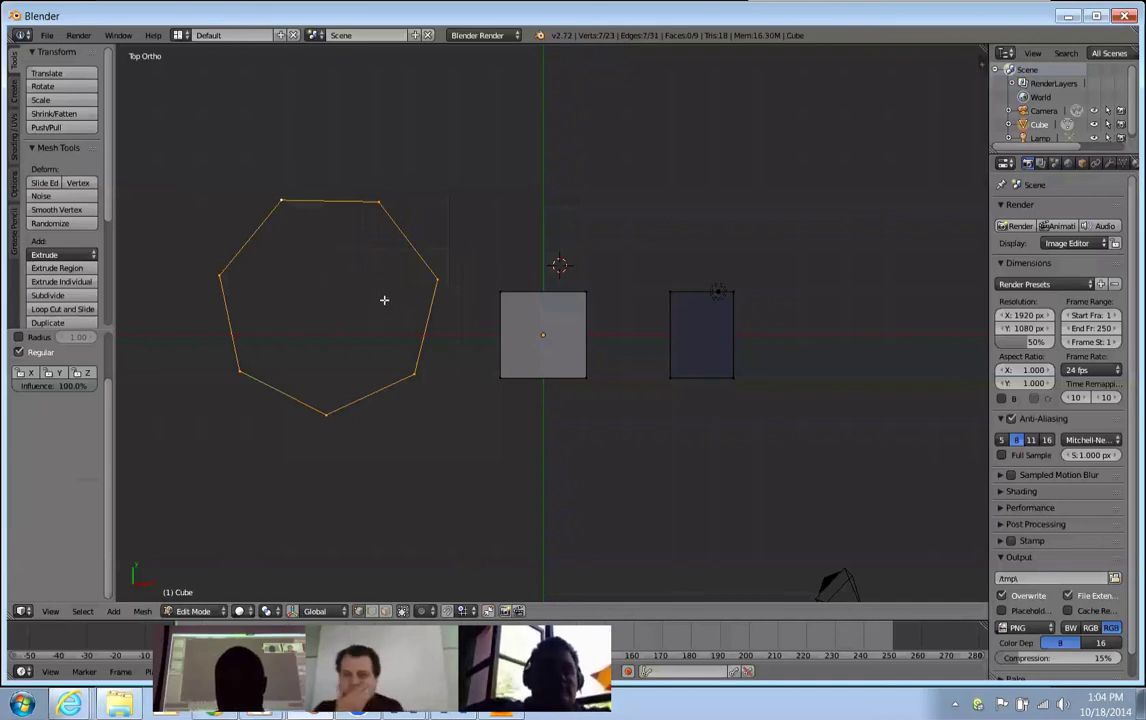
# Search for Bridge / Loft, cancel it, and reopen the Specials menu.
pyautogui.press('space')
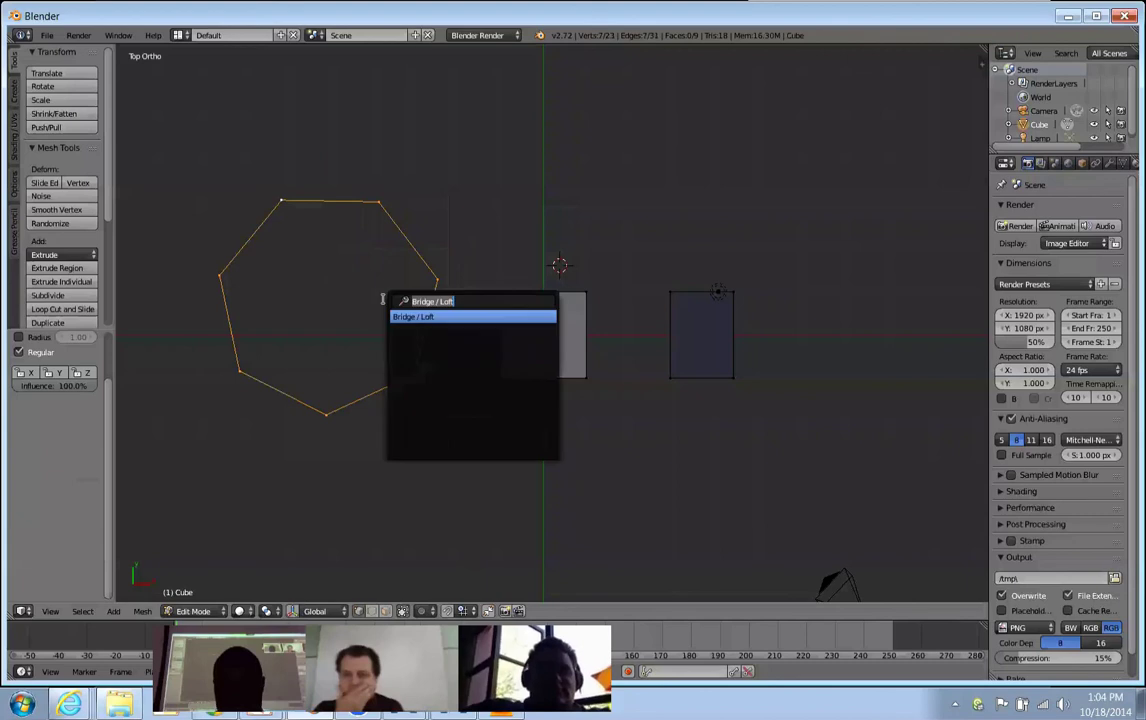
pyautogui.press('Escape')
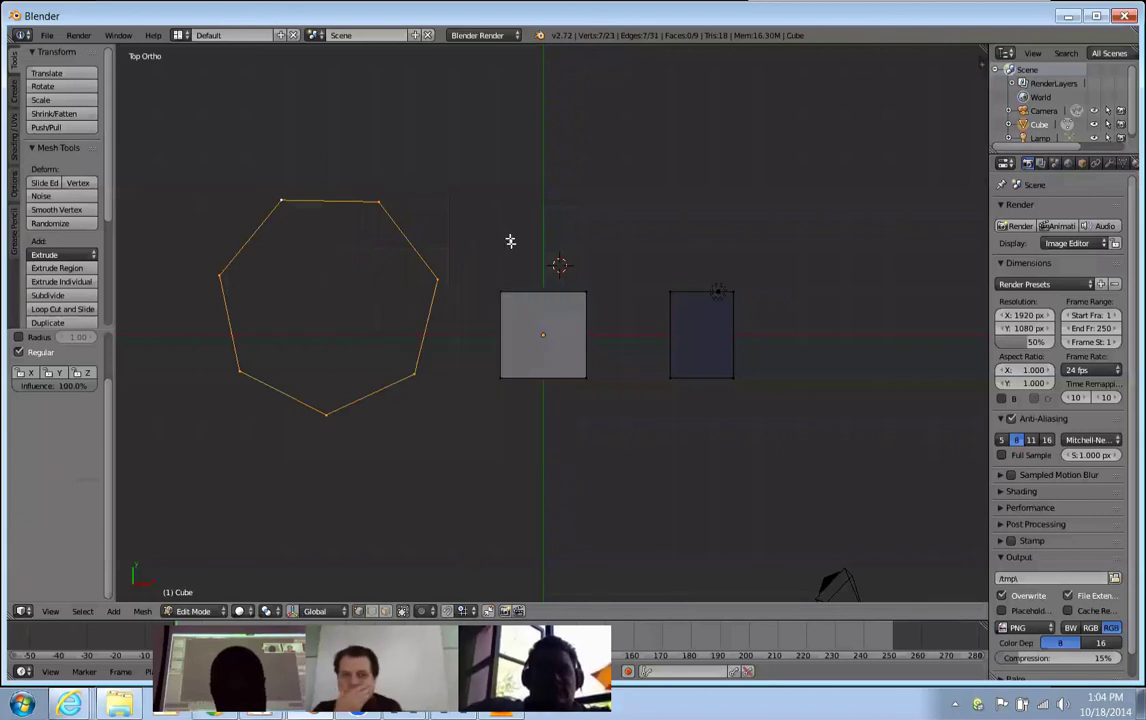
pyautogui.press('w')
pyautogui.moveTo(510, 246)
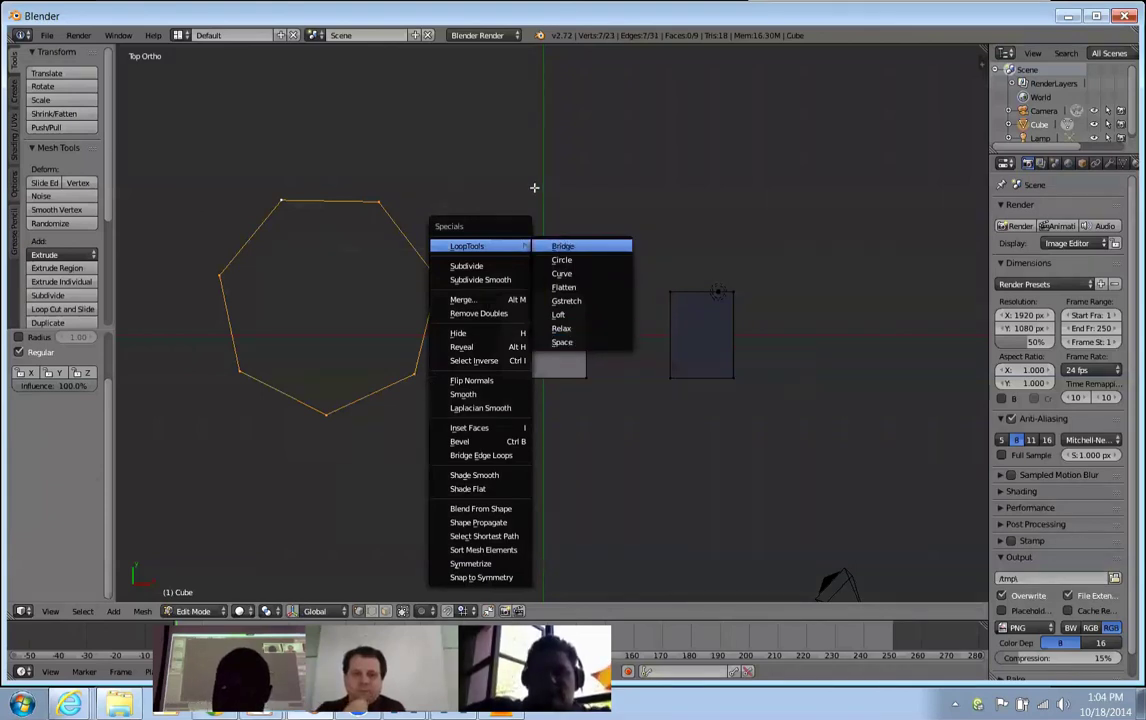
# Deselect all and extrude a new rightward edge chain below the cube.
pyautogui.press('a')
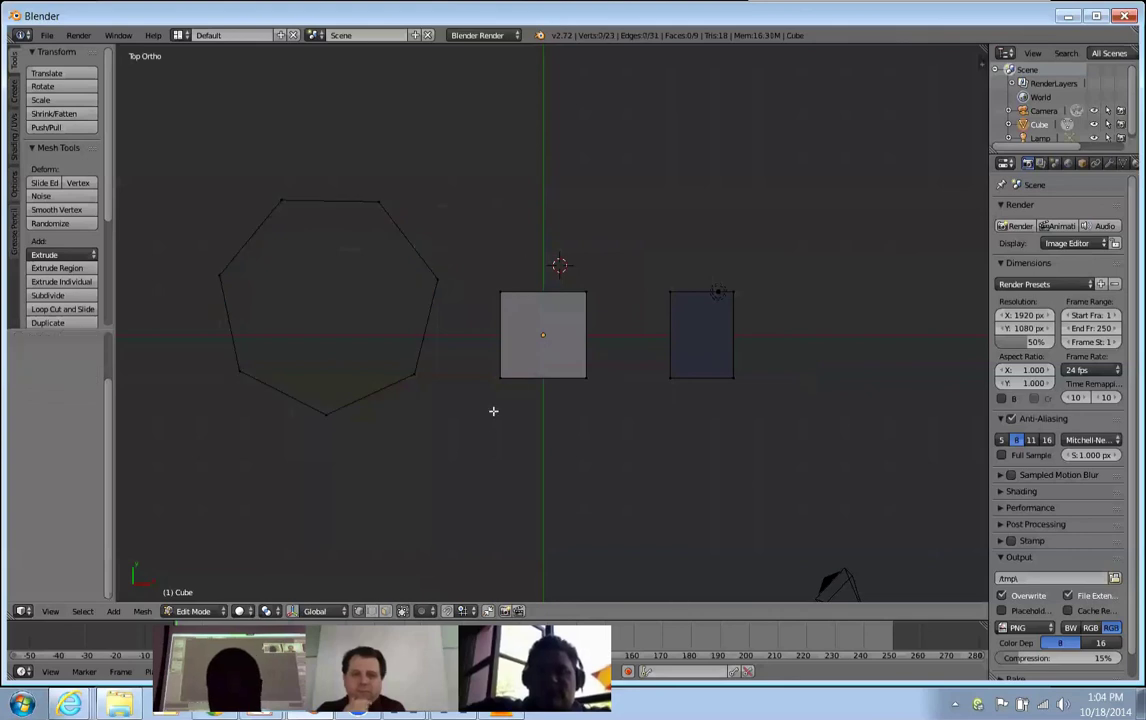
pyautogui.press('e')
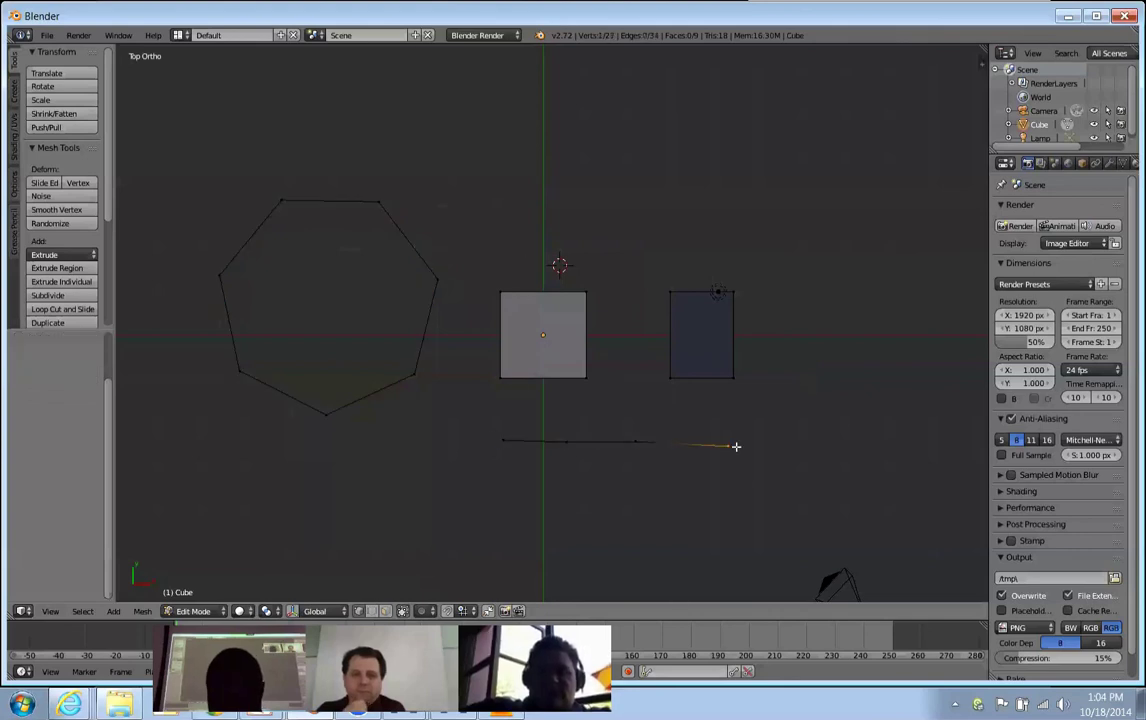
pyautogui.click(938, 444)
pyautogui.press('e')
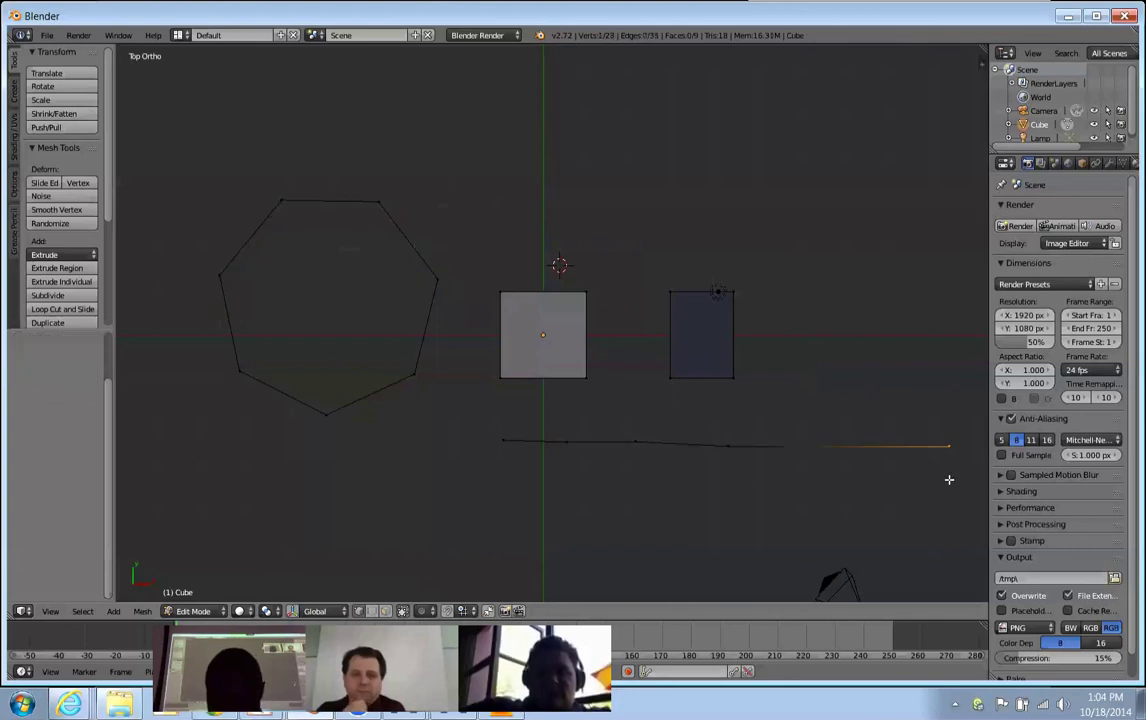
# Box-select the new edge chain and apply LoopTools Relax to even it out.
pyautogui.press('b')
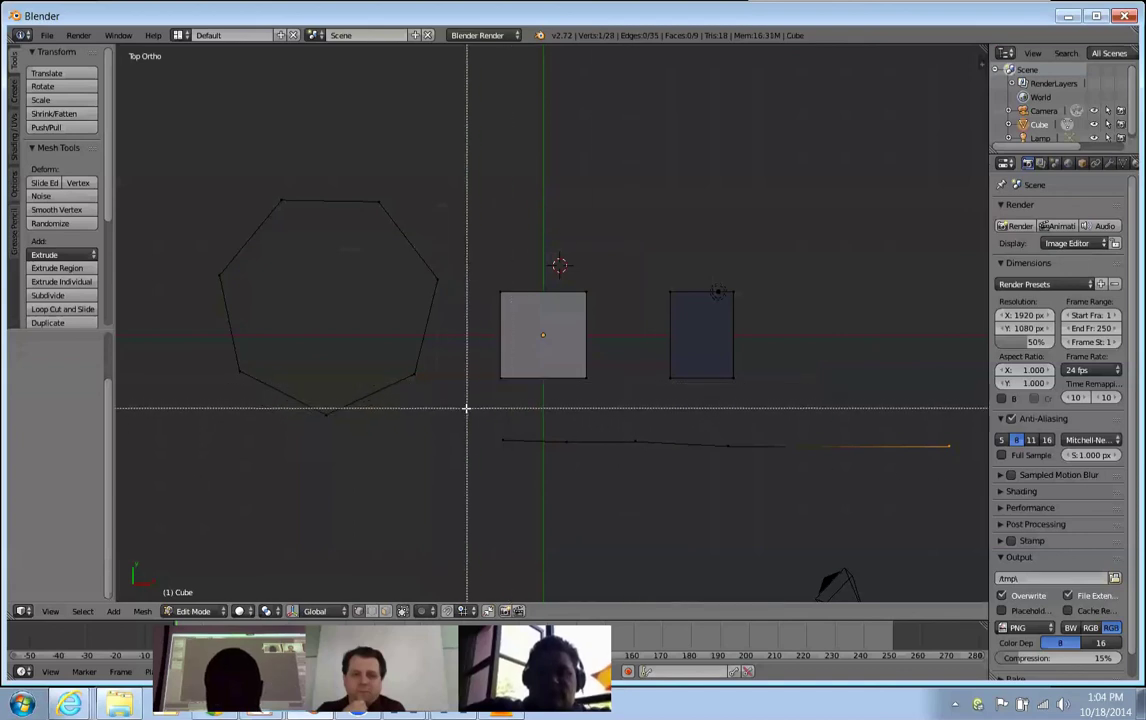
pyautogui.moveTo(466, 407); pyautogui.dragTo(968, 513)
pyautogui.press('space')
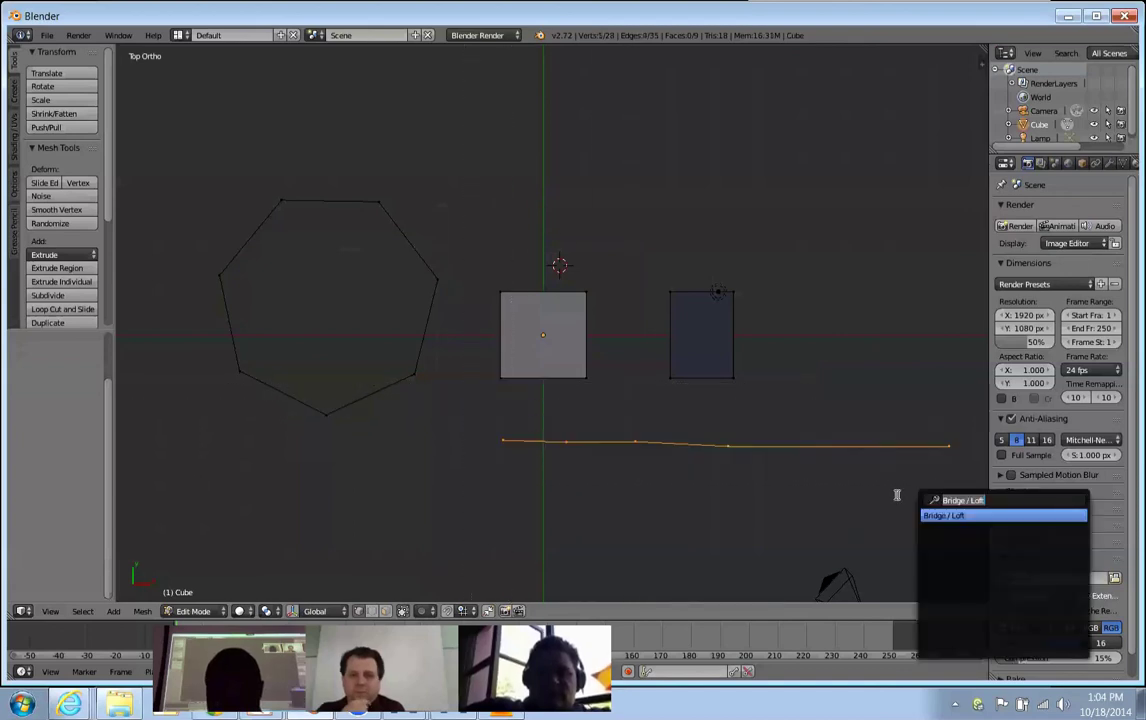
pyautogui.press('Escape')
pyautogui.press('w')
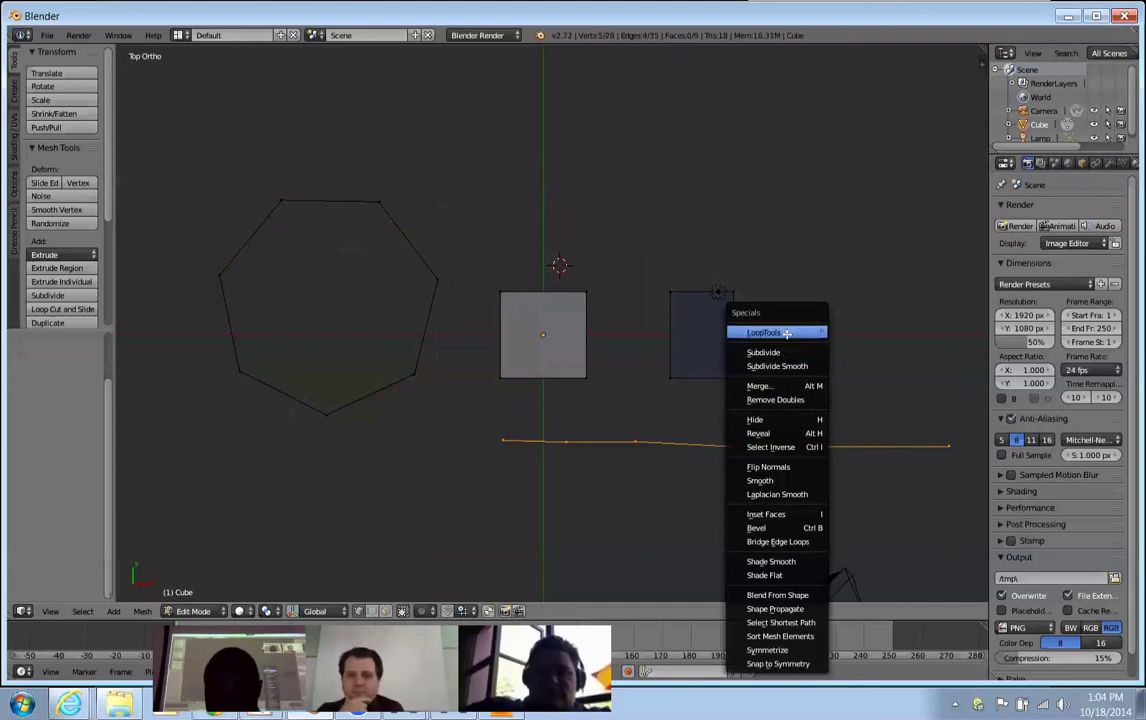
pyautogui.moveTo(805, 332)
pyautogui.click(864, 415)
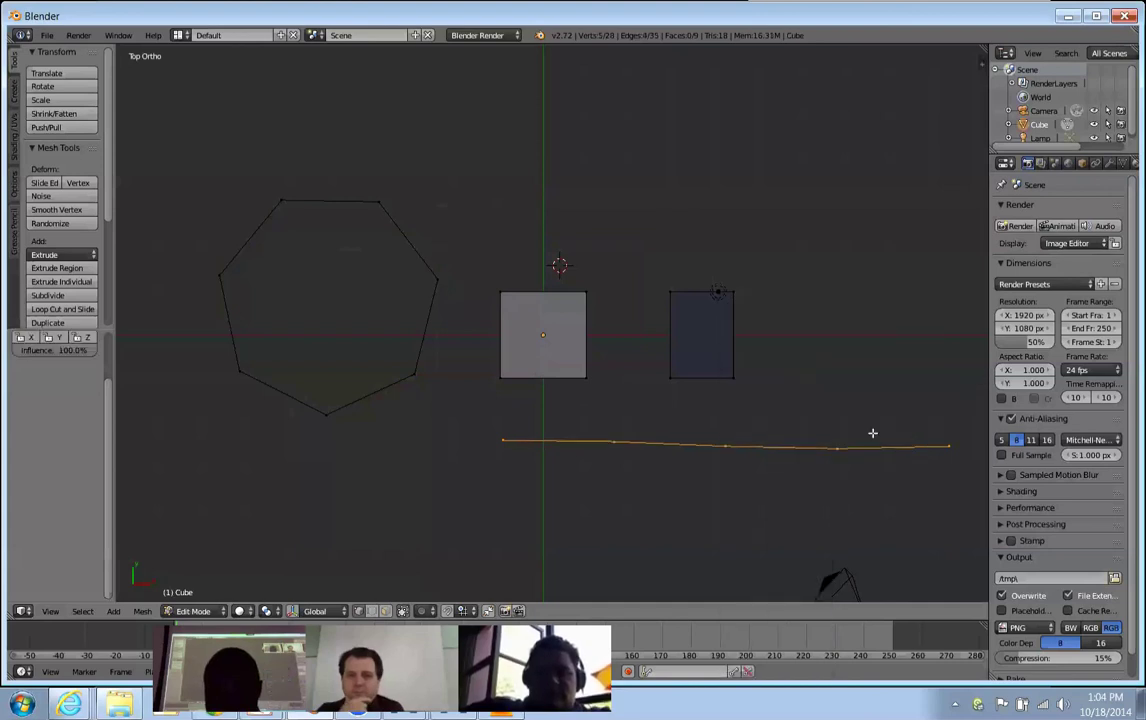
# Deselect the chain and select the heptagon's top-right vertex, undoing a stray extruded vertex.
pyautogui.press('a')
pyautogui.scroll(-2, 494, 420)
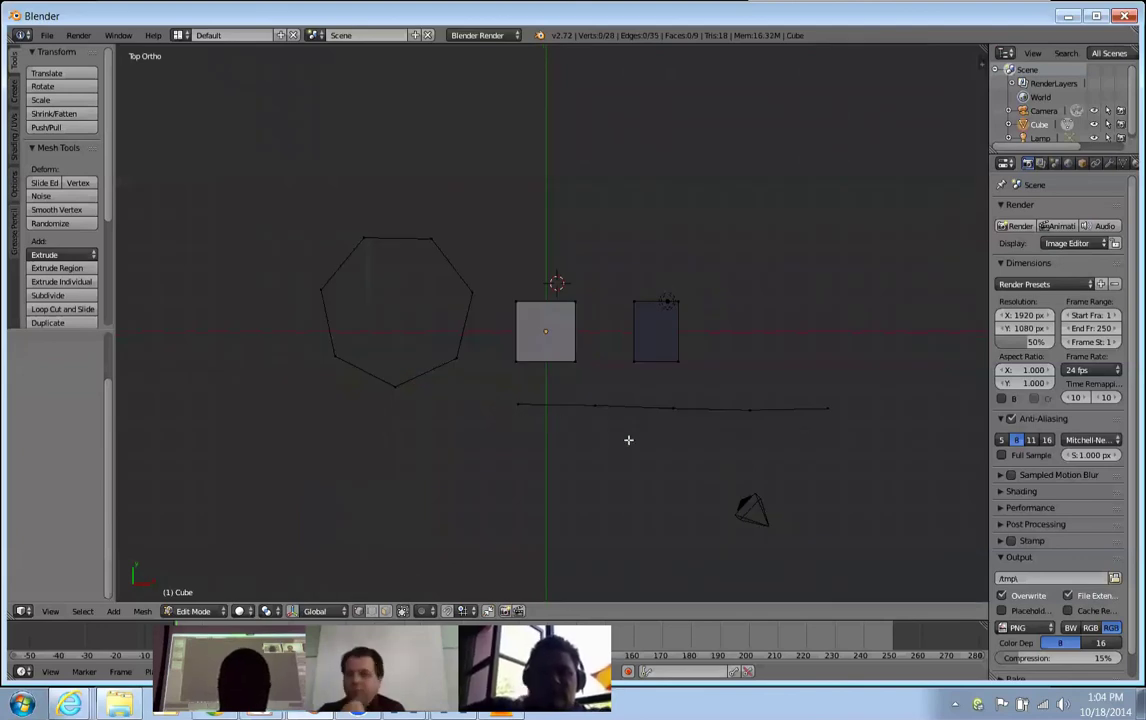
pyautogui.rightClick(430, 238)
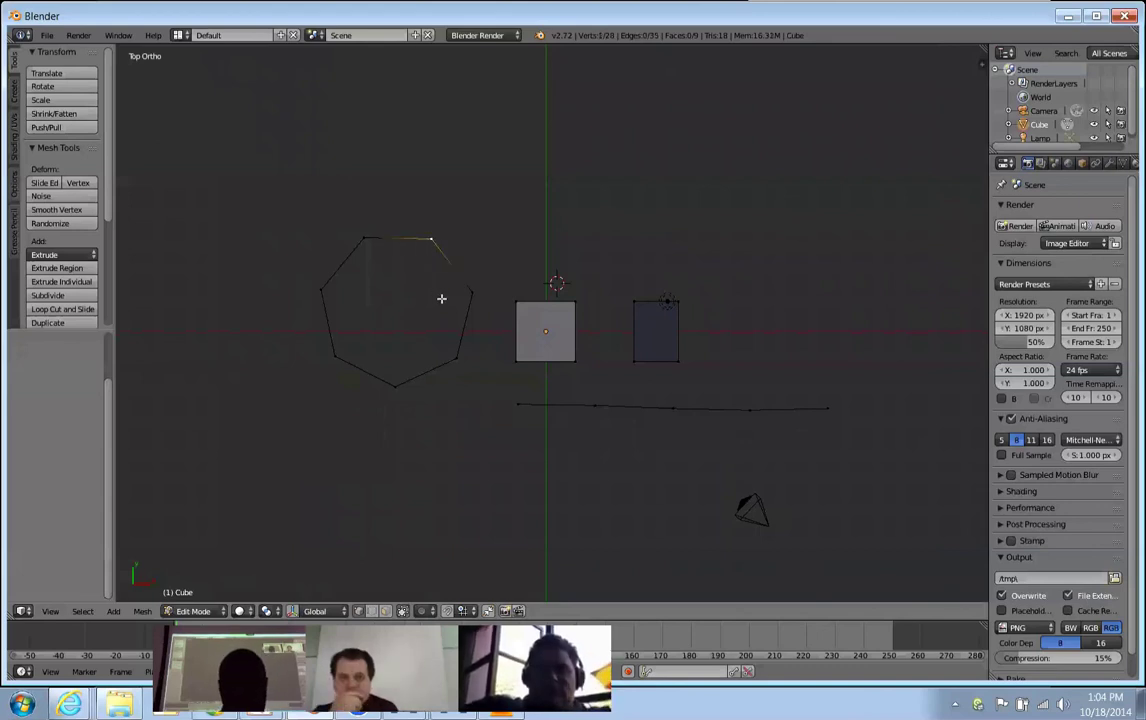
pyautogui.scroll(-4, 551, 293)
pyautogui.scroll(-4, 551, 291)
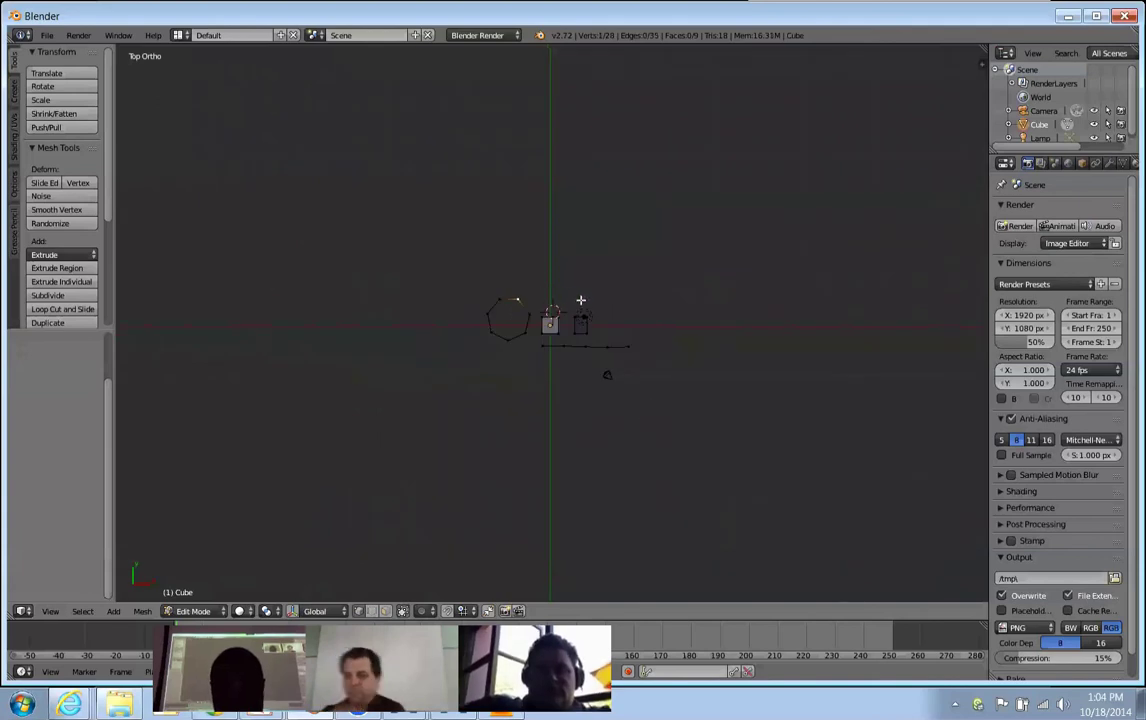
pyautogui.scroll(5, 591, 327)
pyautogui.scroll(-3, 516, 338)
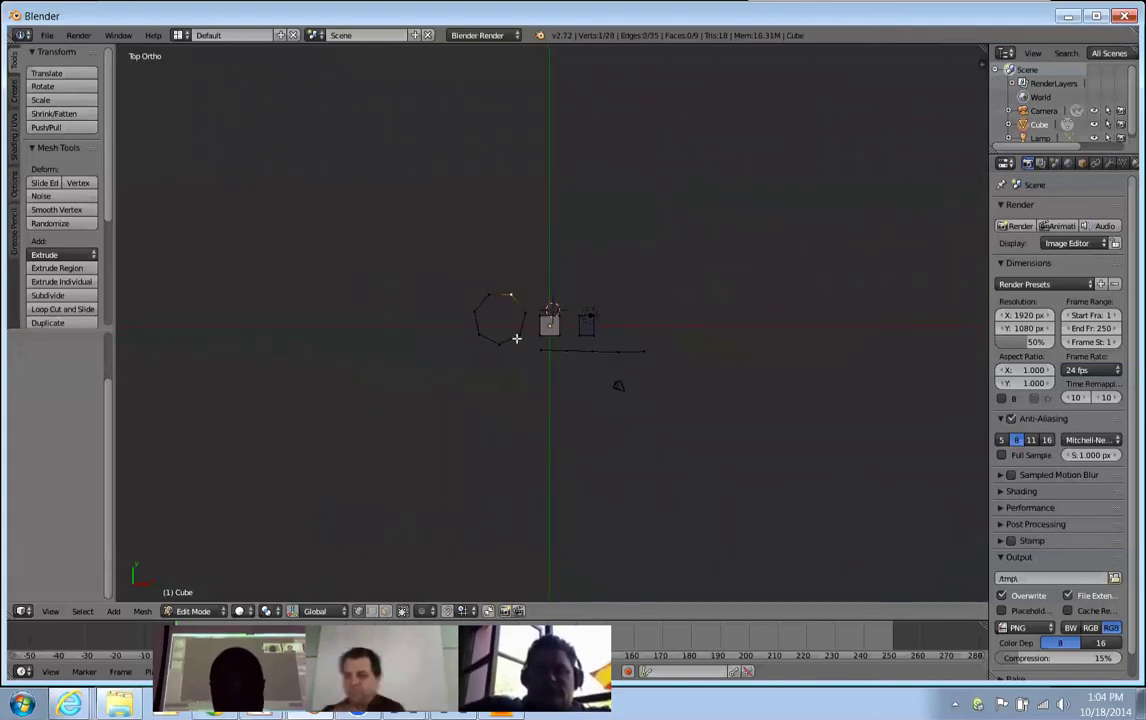
pyautogui.keyDown('ctrl'); pyautogui.click(304, 282); pyautogui.keyUp('ctrl')
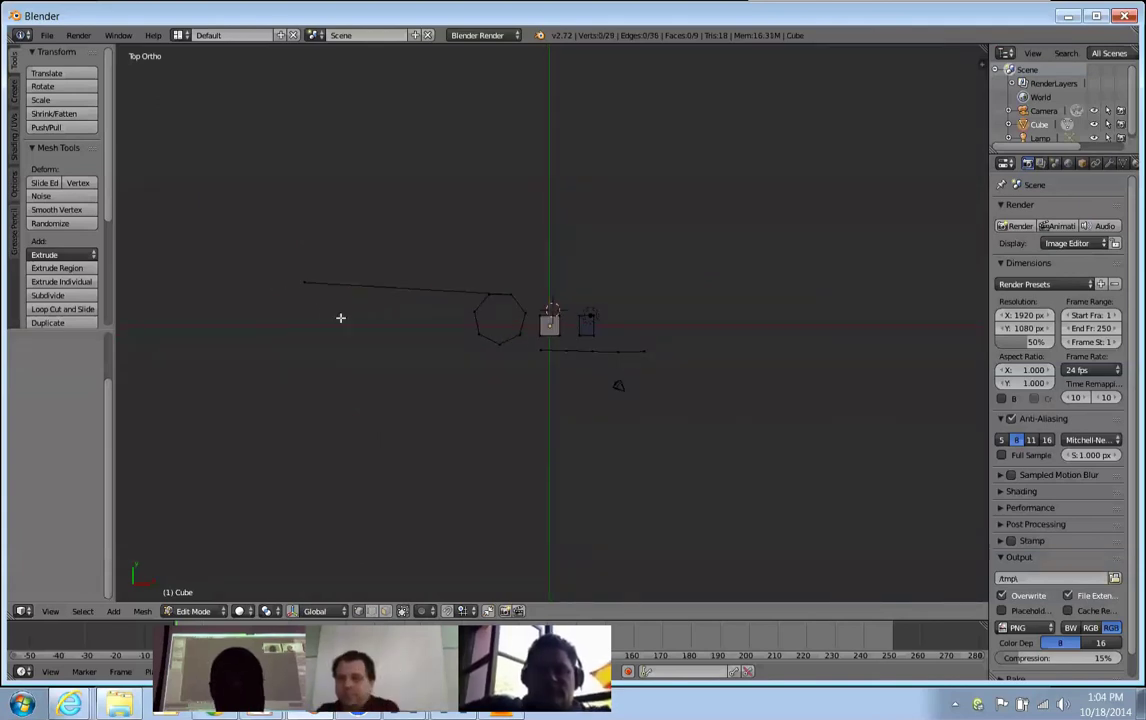
pyautogui.hotkey('ctrl', 'z')
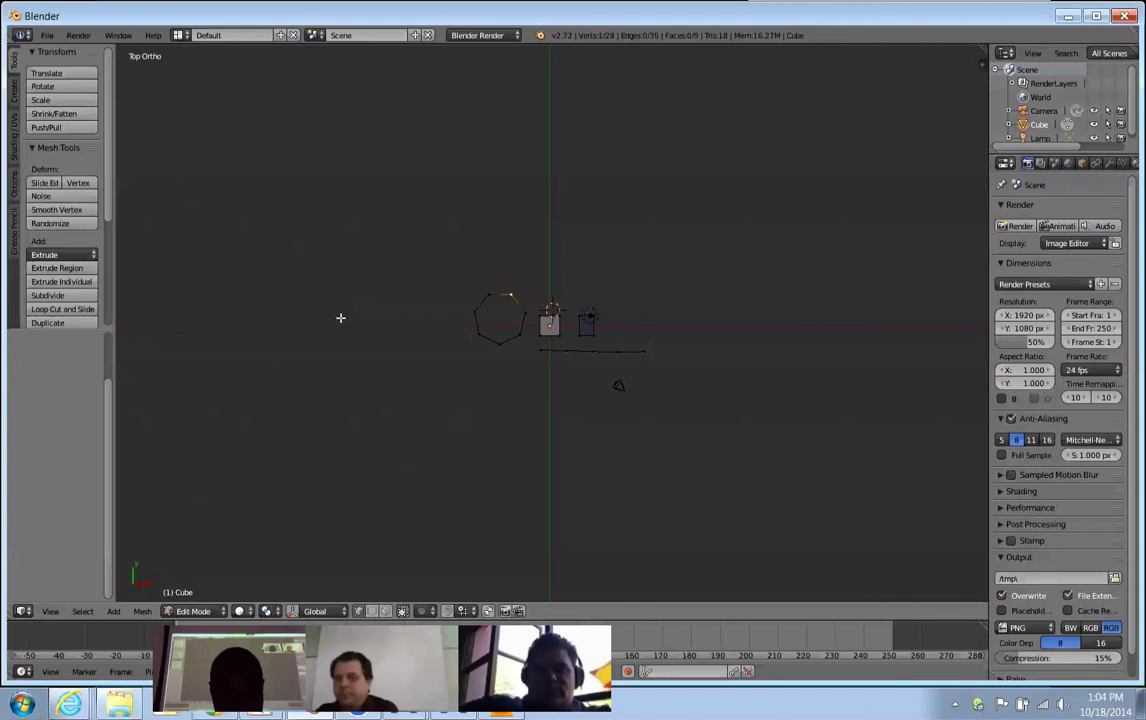
# Draw a vertical vertex chain down from the upper left and select it linked.
pyautogui.click(267, 255)
pyautogui.press('s')
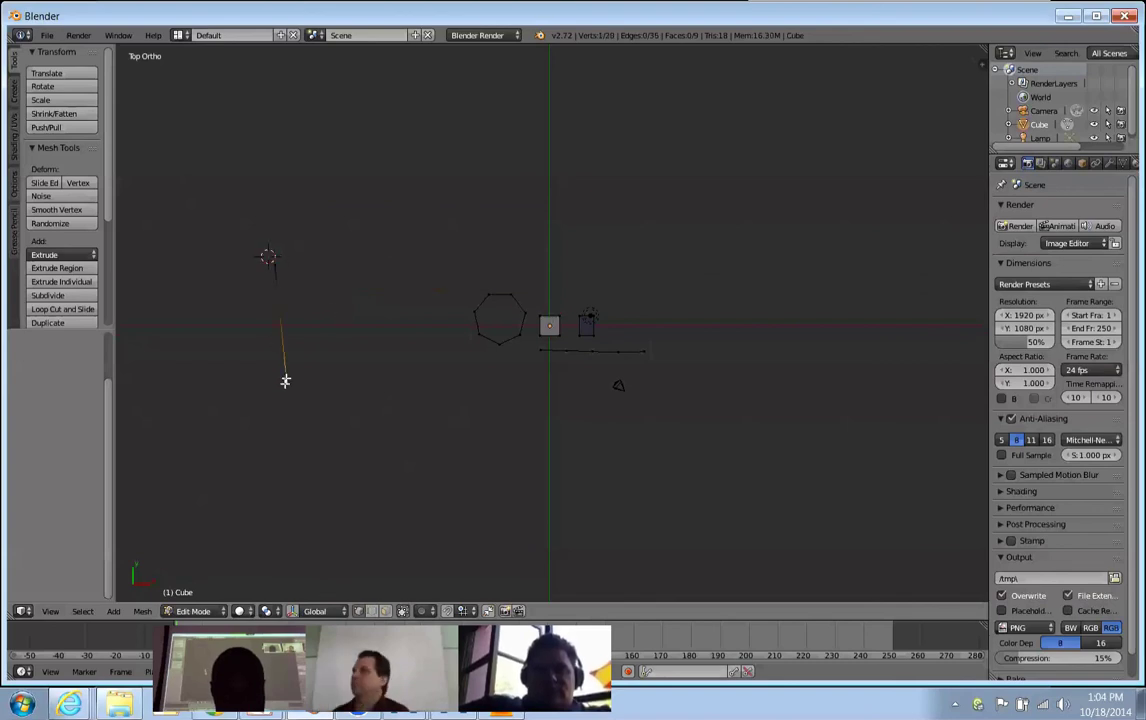
pyautogui.keyDown('ctrl'); pyautogui.click(290, 497); pyautogui.keyUp('ctrl')
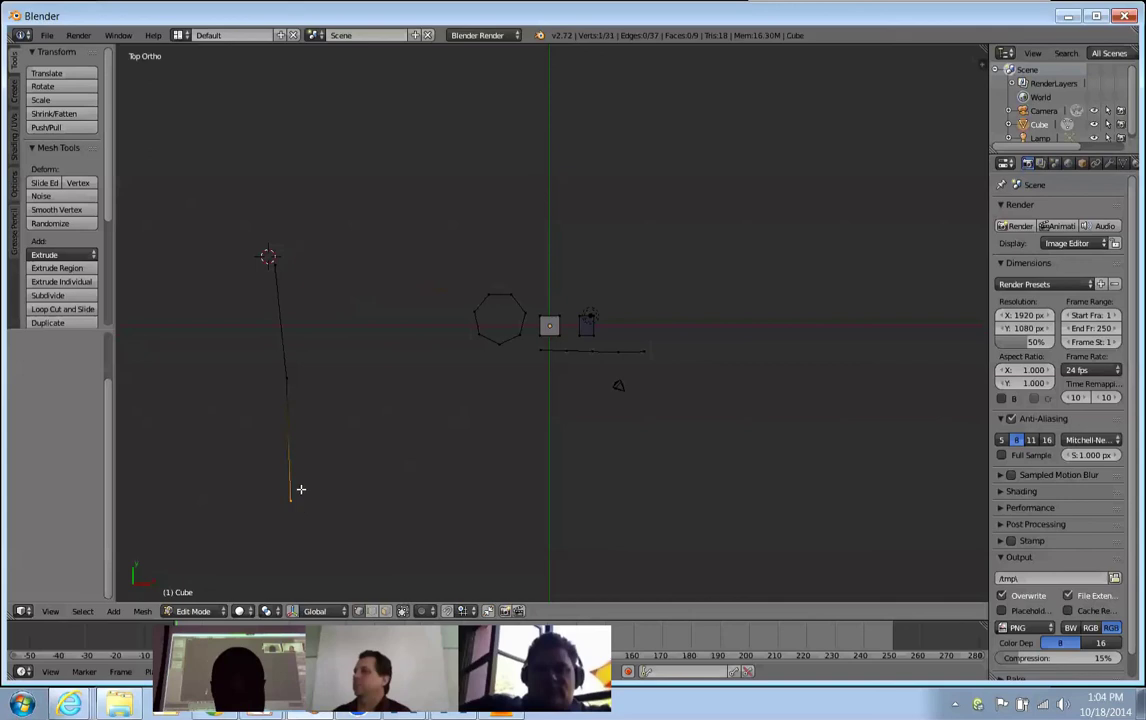
pyautogui.press('l')
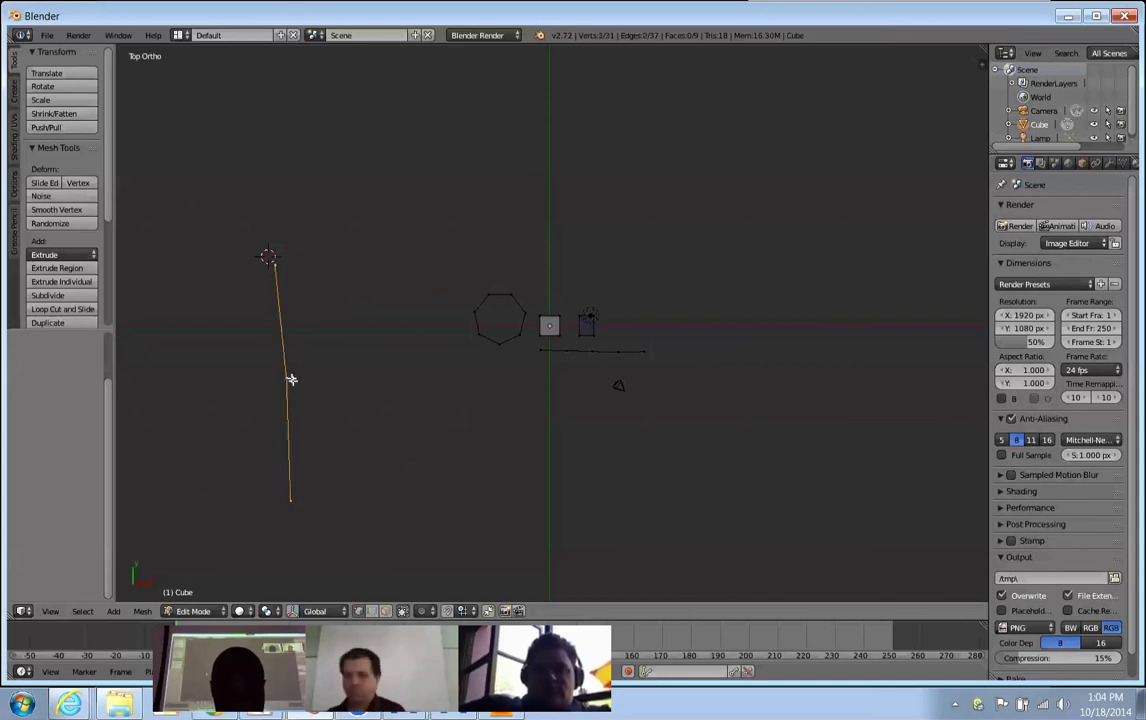
# Extrude the vertical chain rightward into three successive strips of faces.
pyautogui.press('e')
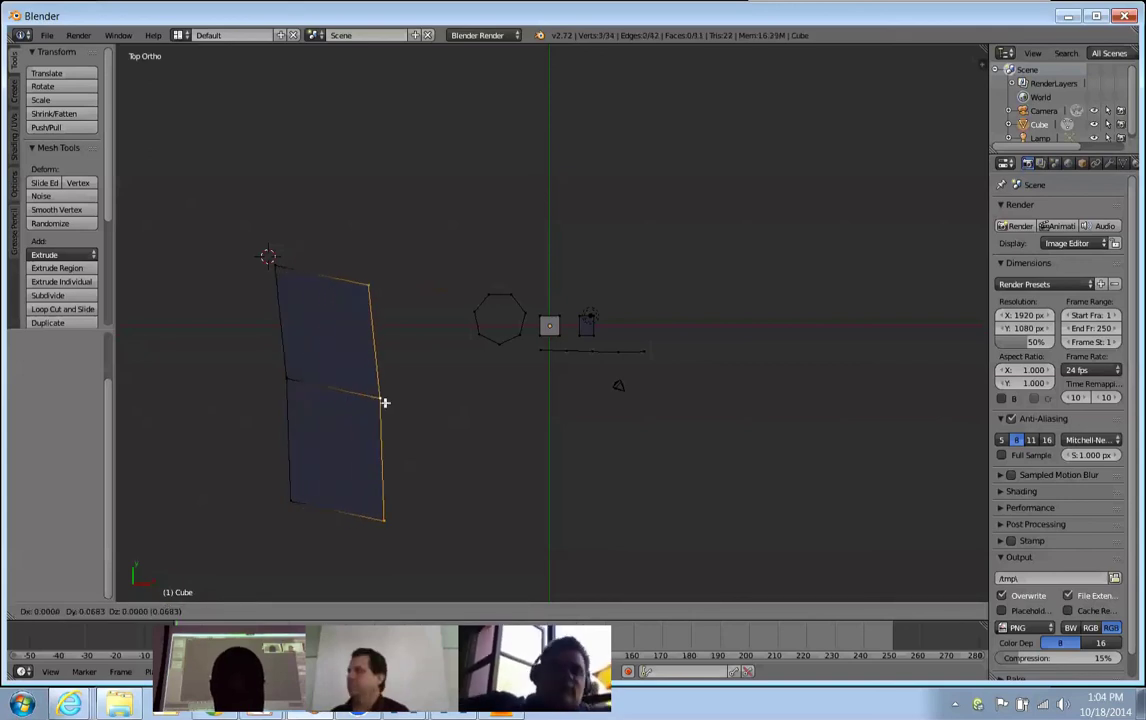
pyautogui.click(404, 388)
pyautogui.press('e')
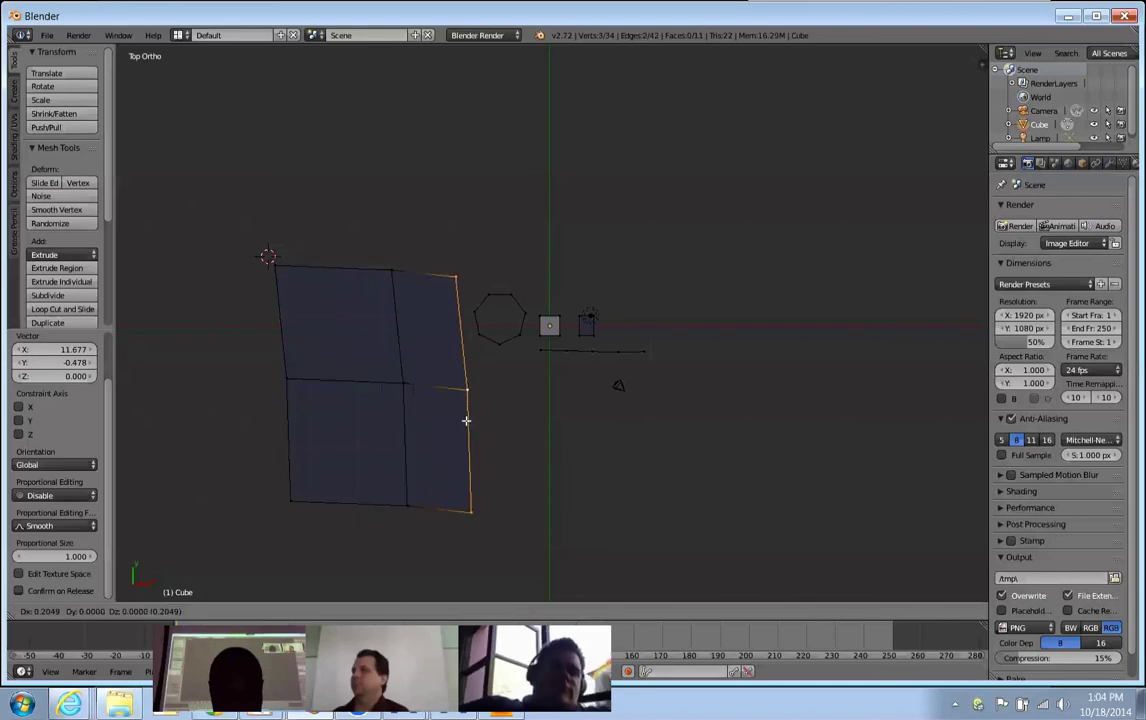
pyautogui.click(757, 414)
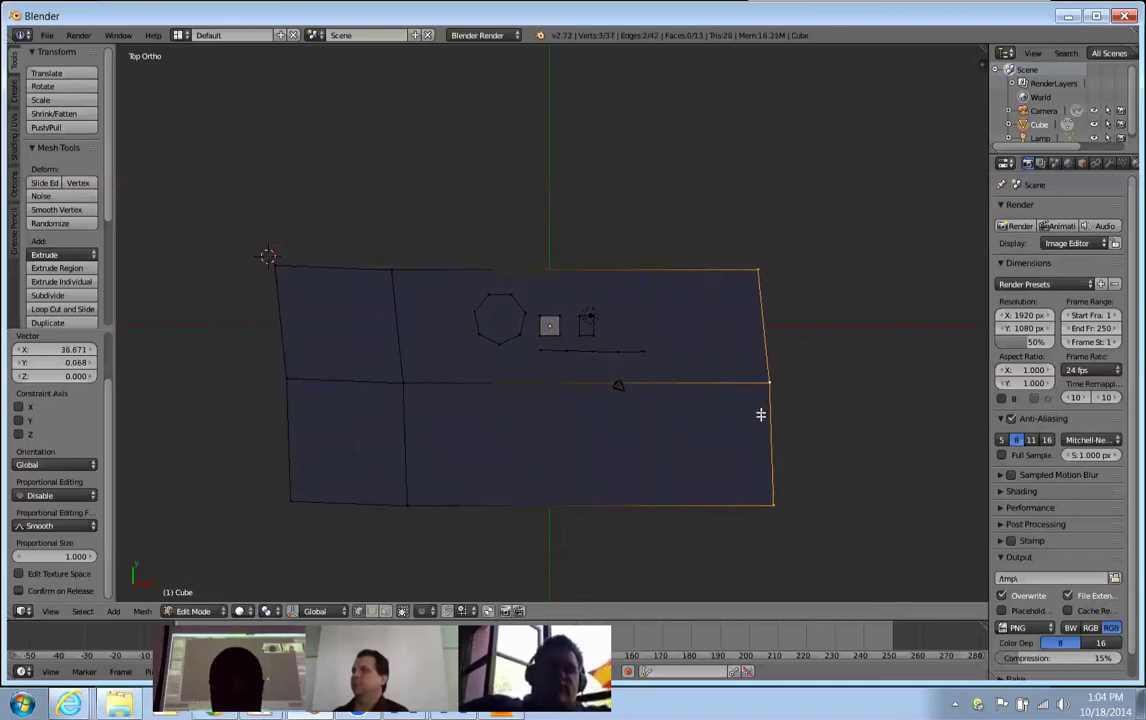
pyautogui.press('e')
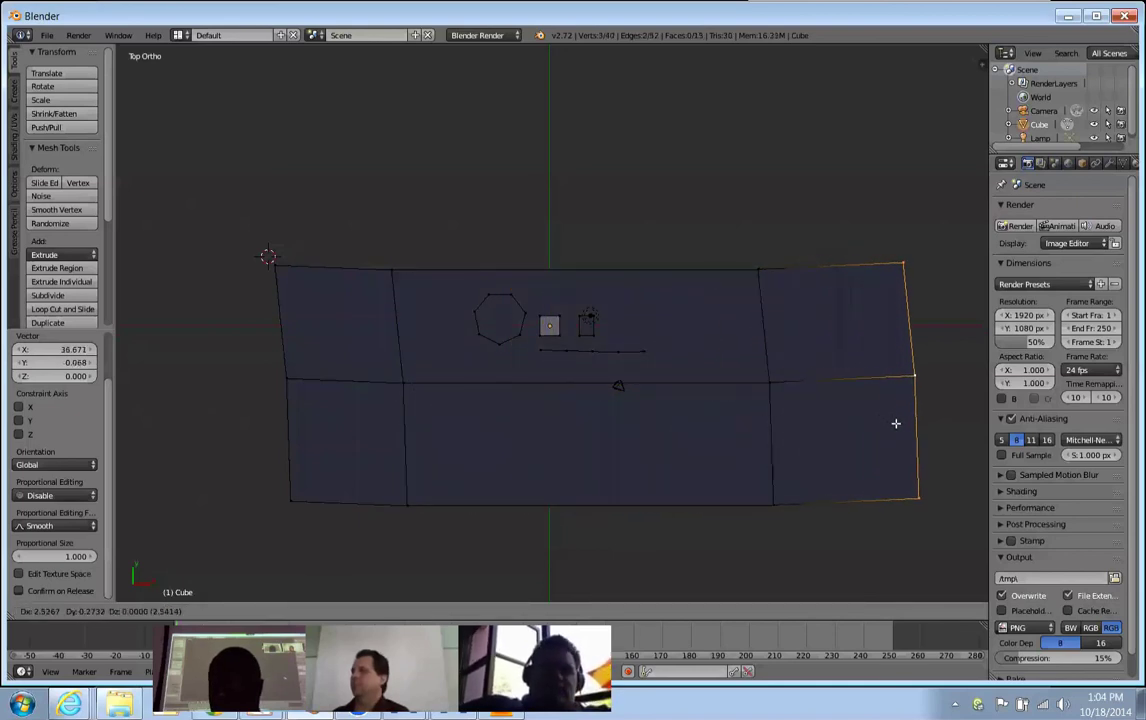
pyautogui.click(909, 427)
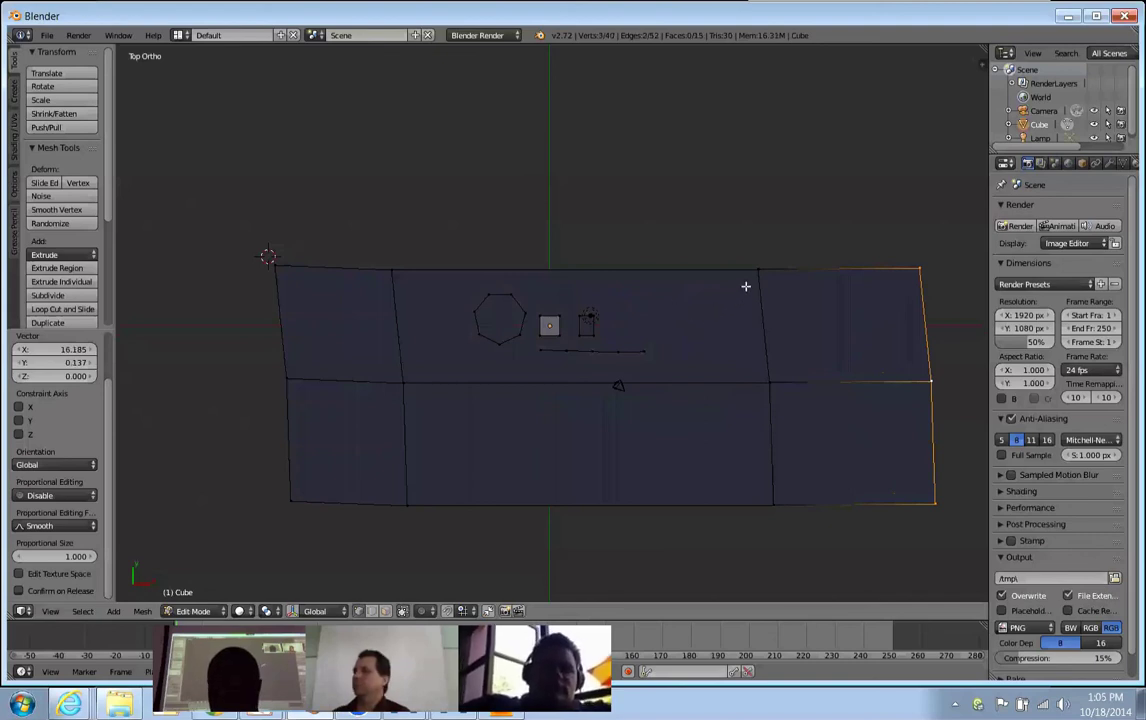
# Select the linked flat mesh, move it up-left away from the objects, then deselect all.
pyautogui.press('l')
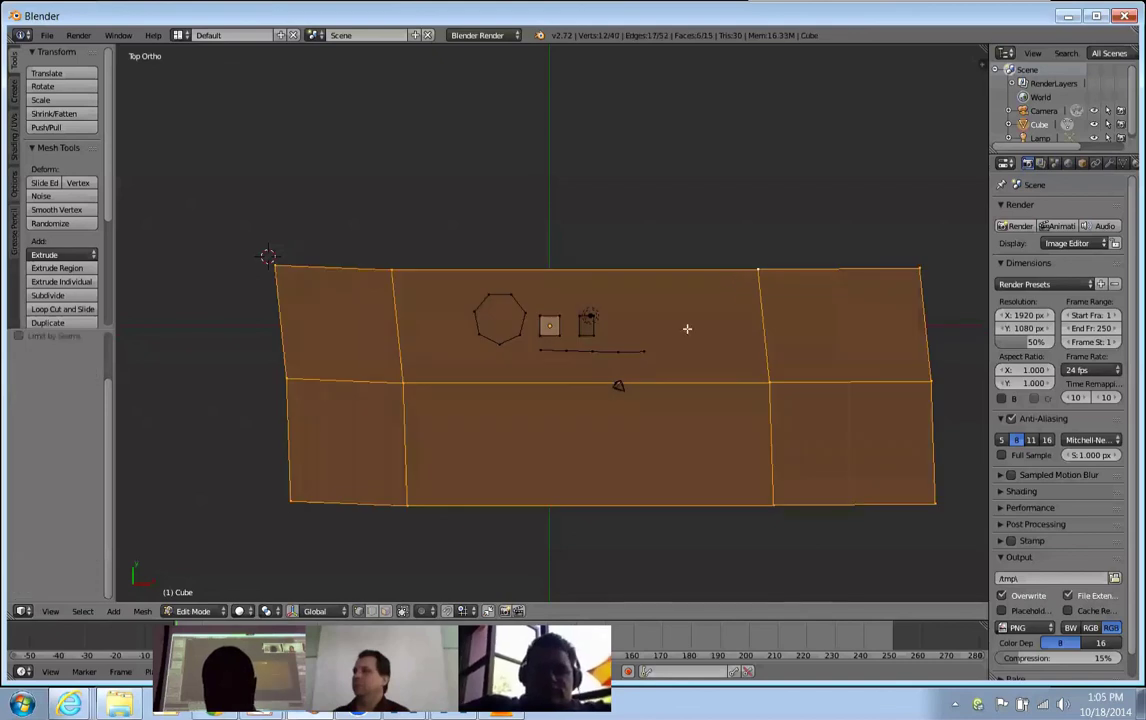
pyautogui.press('g')
pyautogui.click(552, 201)
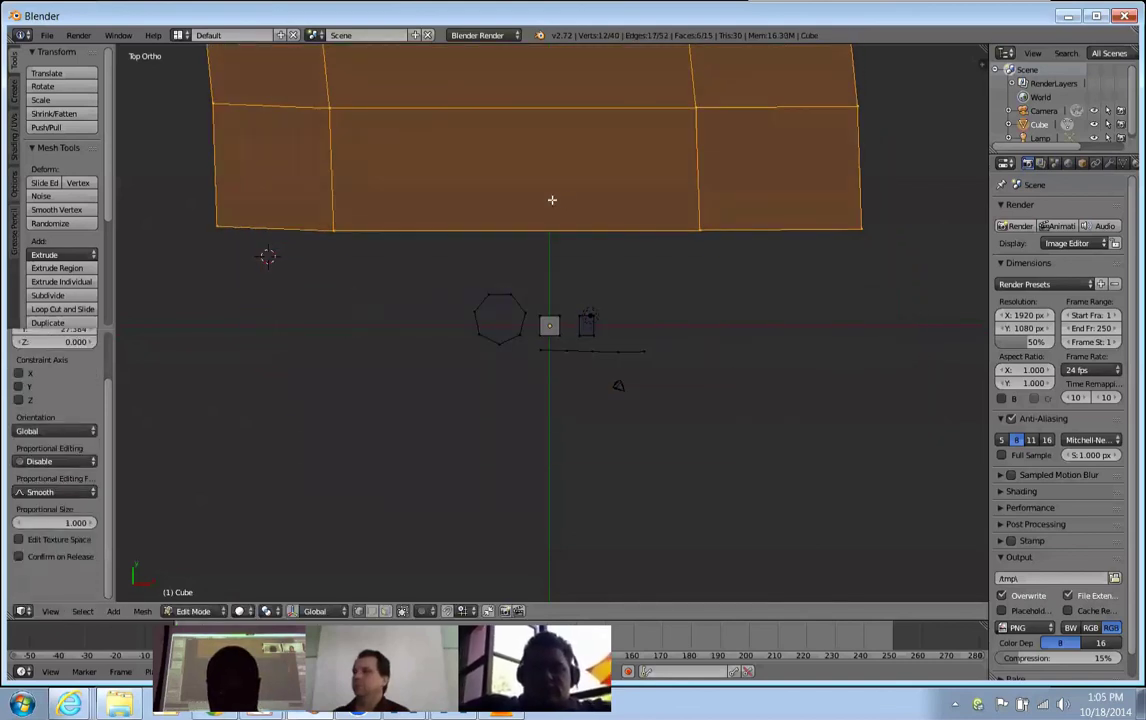
pyautogui.keyDown('shift'); pyautogui.moveTo(578, 182); pyautogui.dragTo(568, 499, button='middle'); pyautogui.keyUp('shift')
pyautogui.press('a')
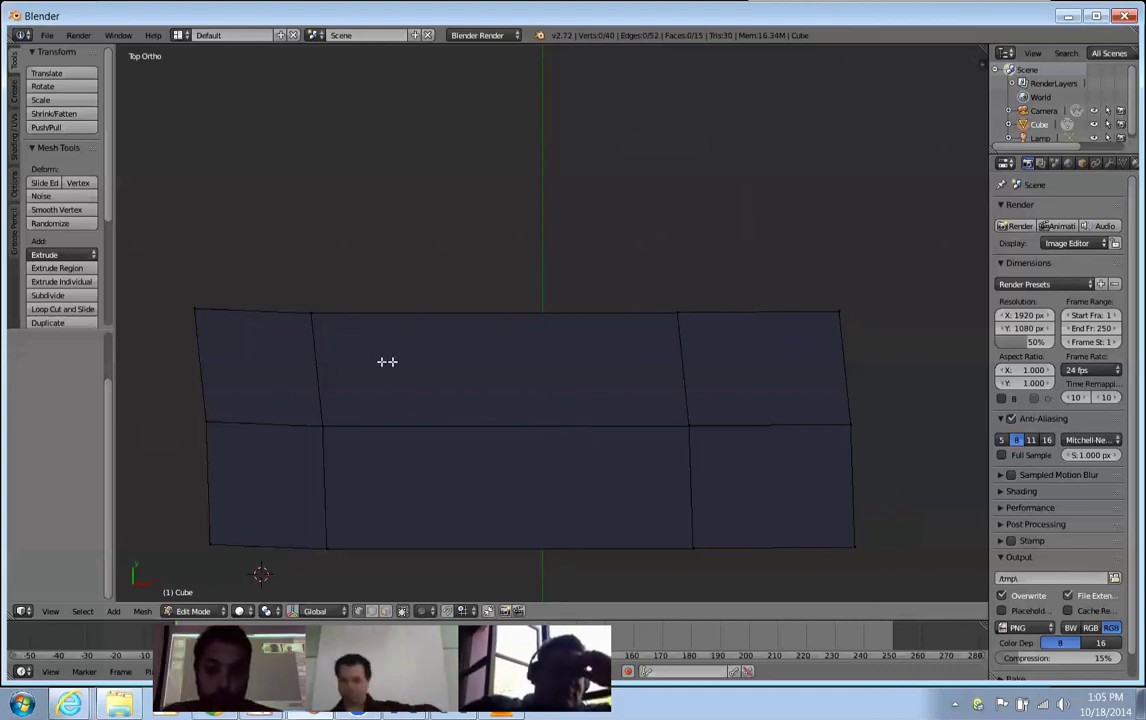
# Add three horizontal loop cuts across the grid's upper row, the last at factor 0.612.
pyautogui.hotkey('ctrl', 'r')
pyautogui.click(312, 373)
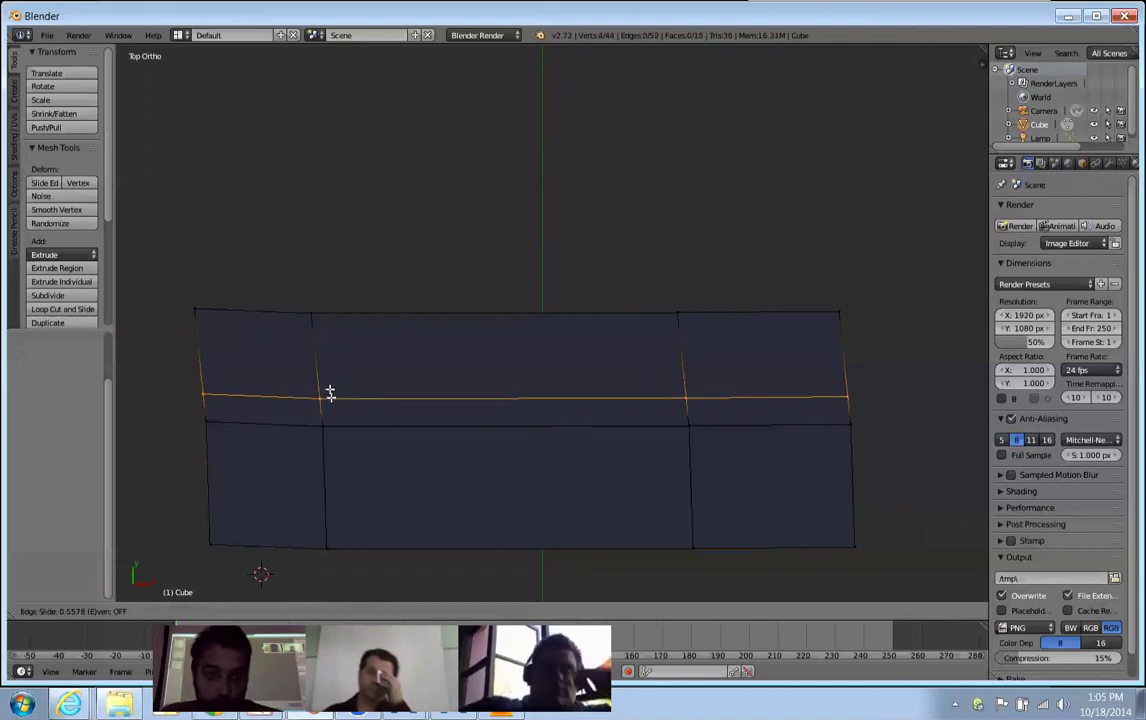
pyautogui.click(325, 360)
pyautogui.press('g')
pyautogui.press('g')
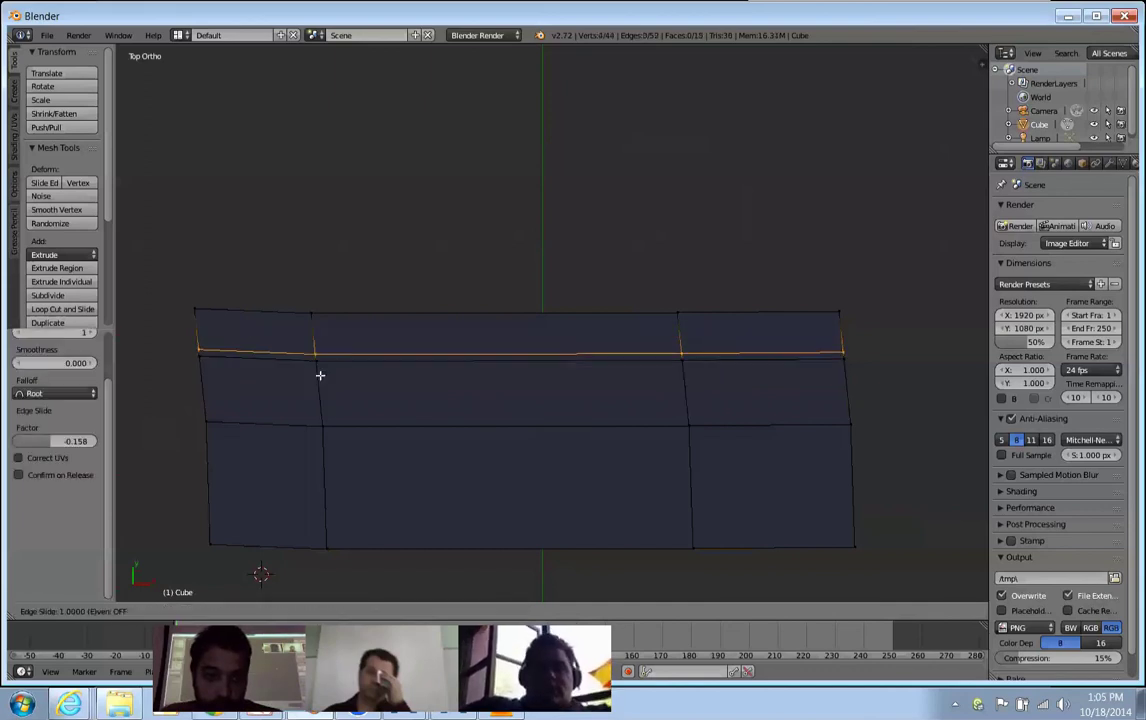
pyautogui.click(325, 340)
pyautogui.hotkey('ctrl', 'r')
pyautogui.click(320, 380)
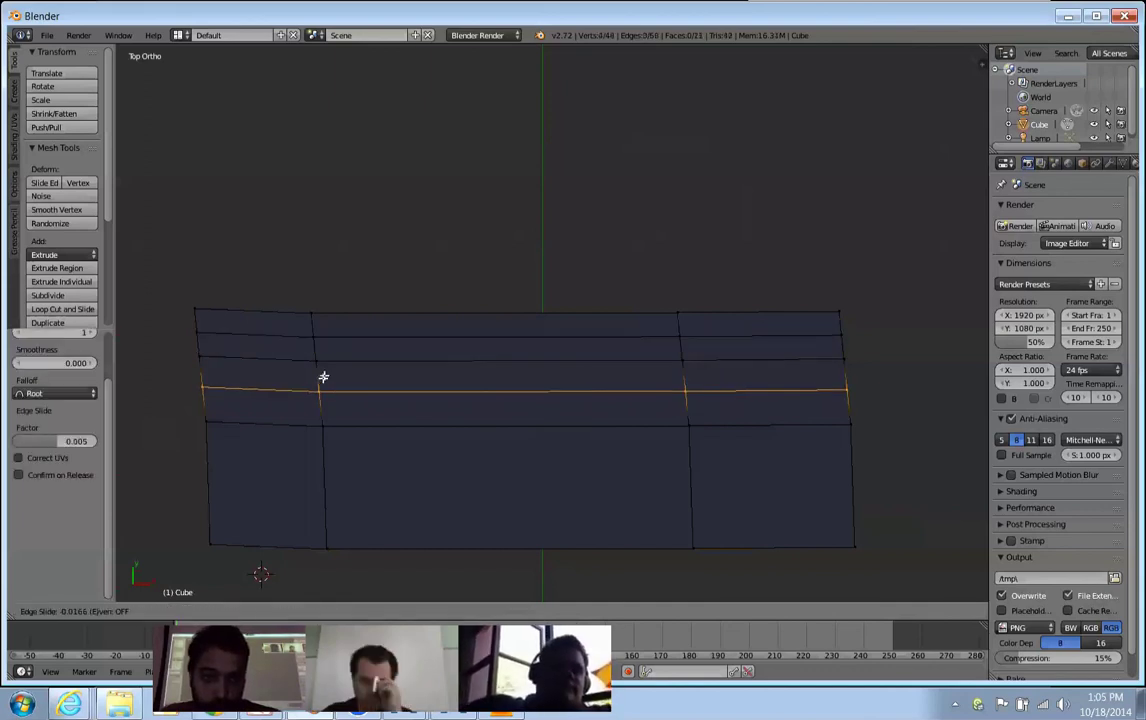
pyautogui.click(450, 374)
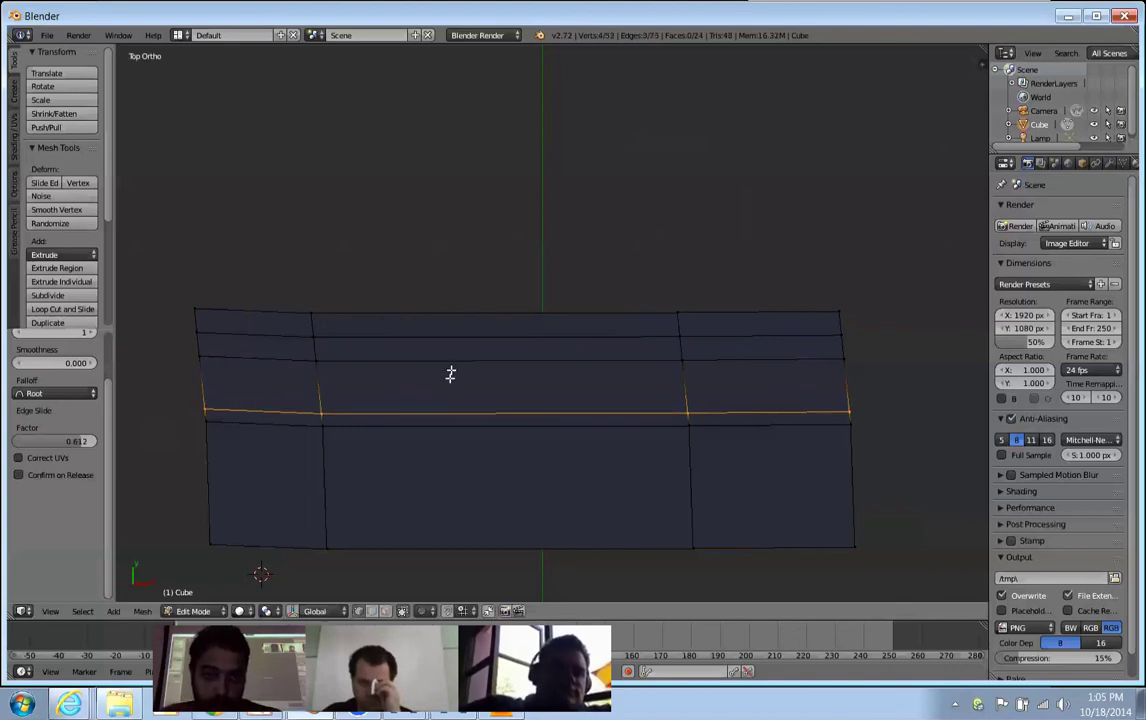
pyautogui.moveTo(553, 499); pyautogui.dragTo(580, 430, button='middle')
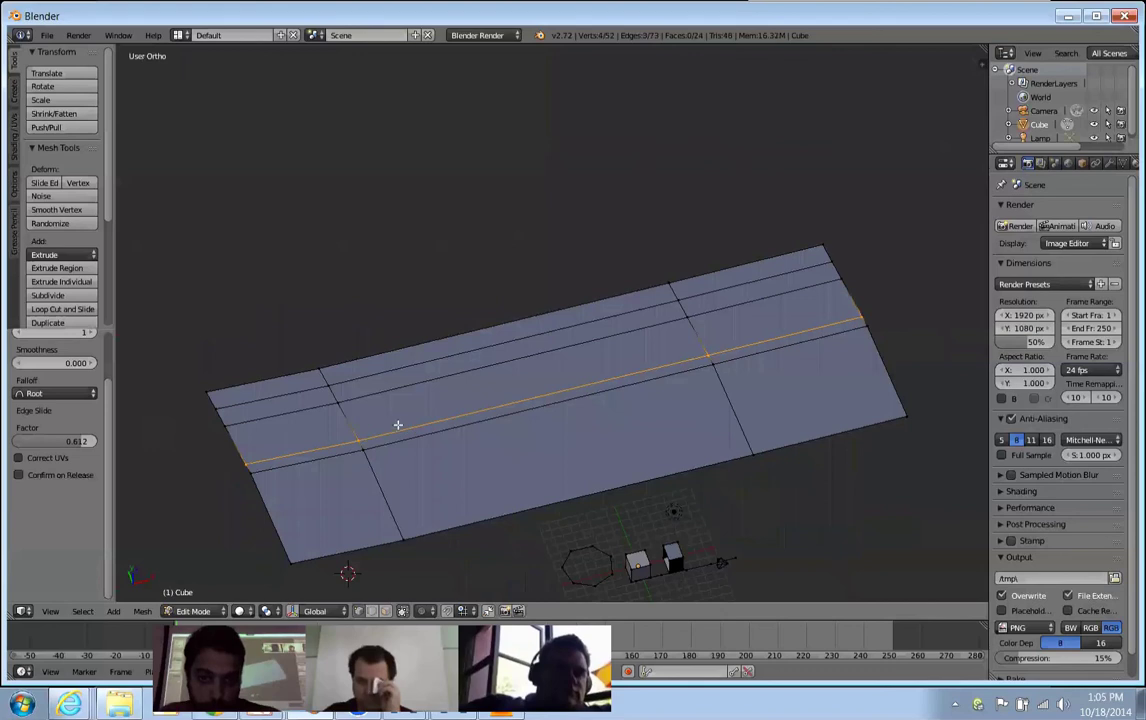
# Enable Snap from the snapping pie menu, then bring up the File menu.
pyautogui.hotkey('ctrl', 'shift', 'Tab')
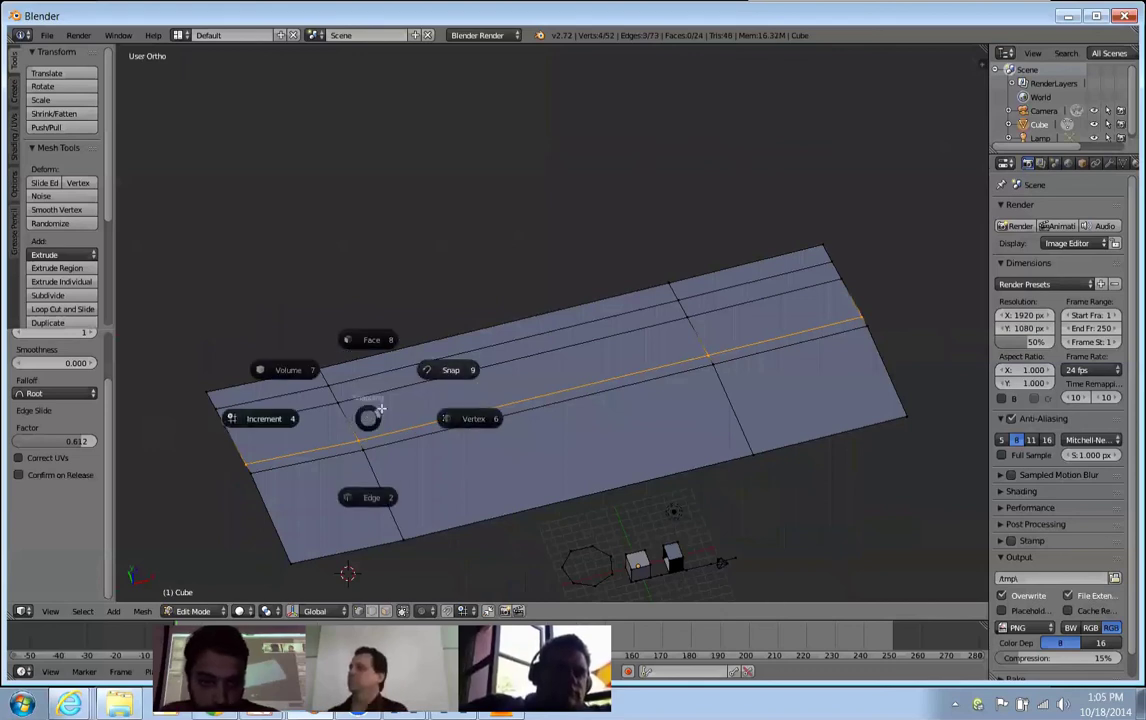
pyautogui.click(496, 301)
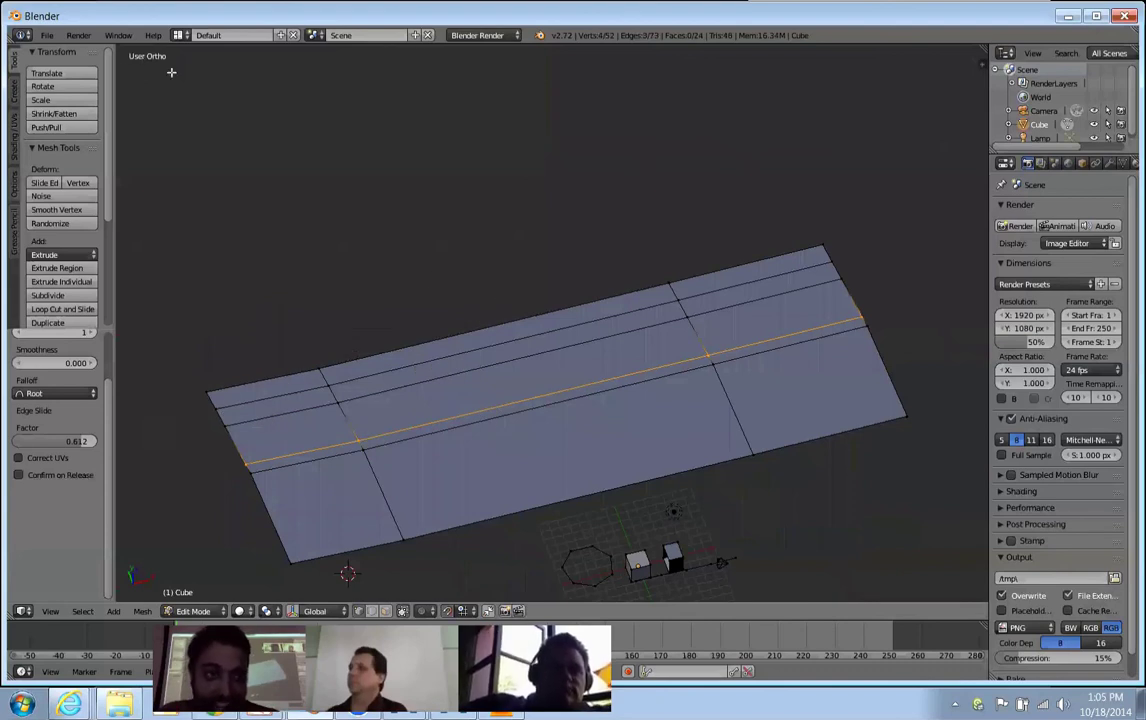
pyautogui.click(47, 35)
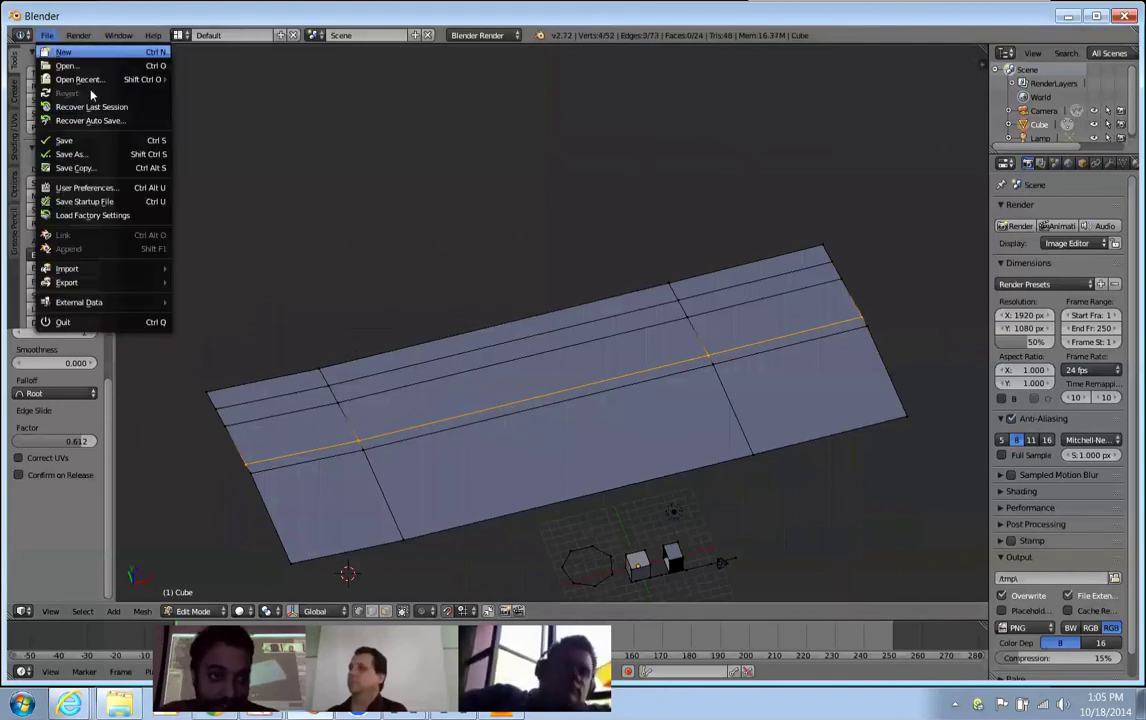
# In User Preferences Addons, filter by 'pie', show All categories, and disable Pie Menus Official.
pyautogui.click(85, 188)
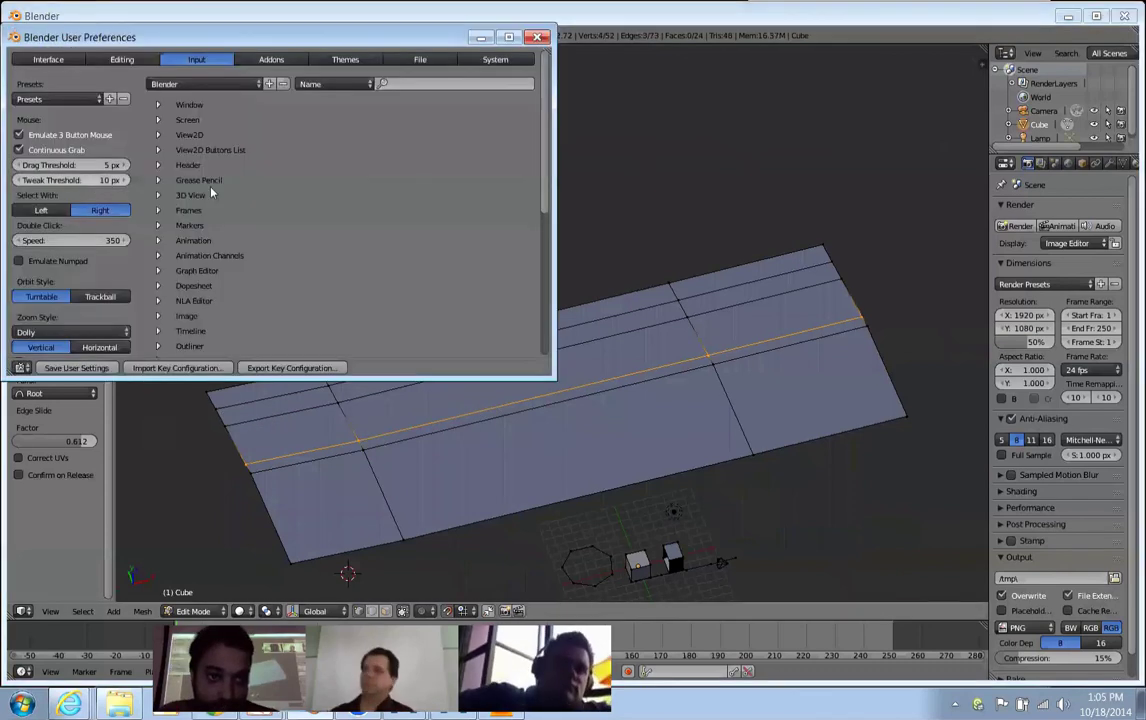
pyautogui.click(271, 59)
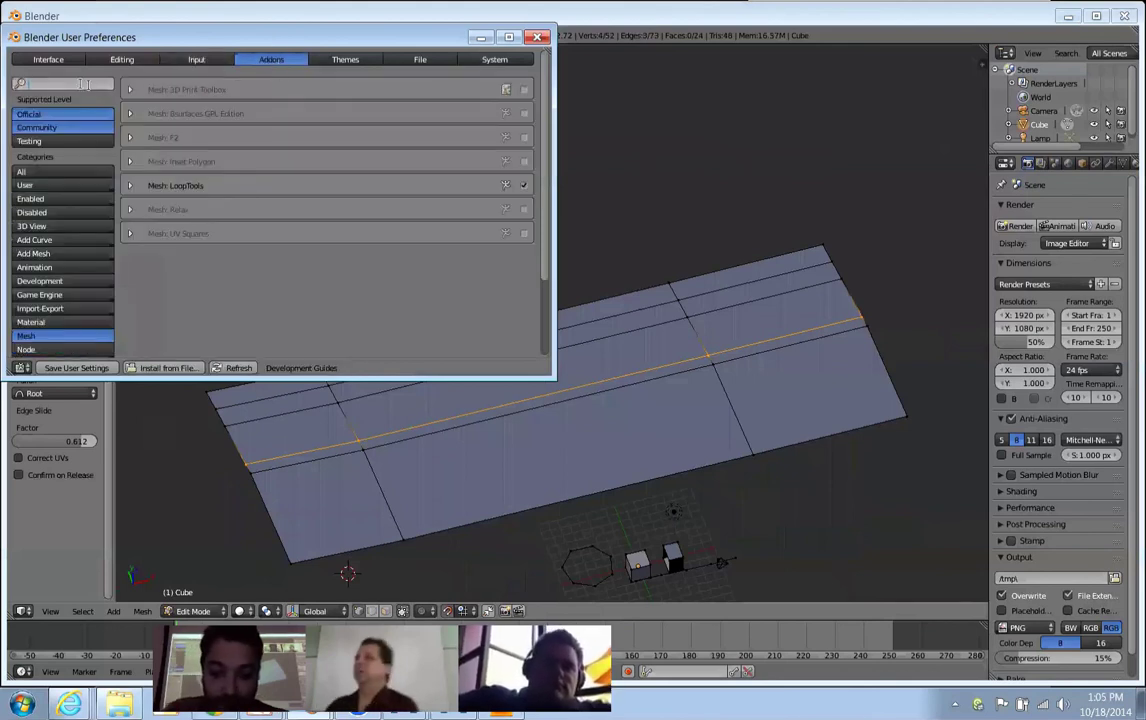
pyautogui.click(85, 84)
pyautogui.write('re')
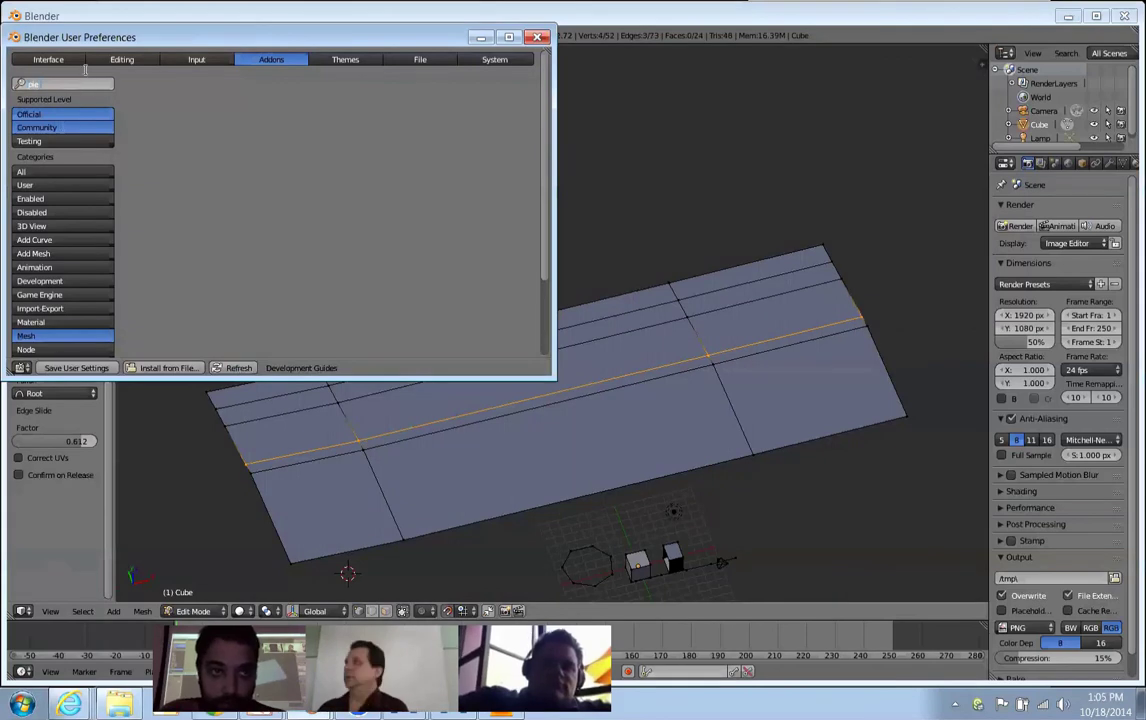
pyautogui.click(83, 82)
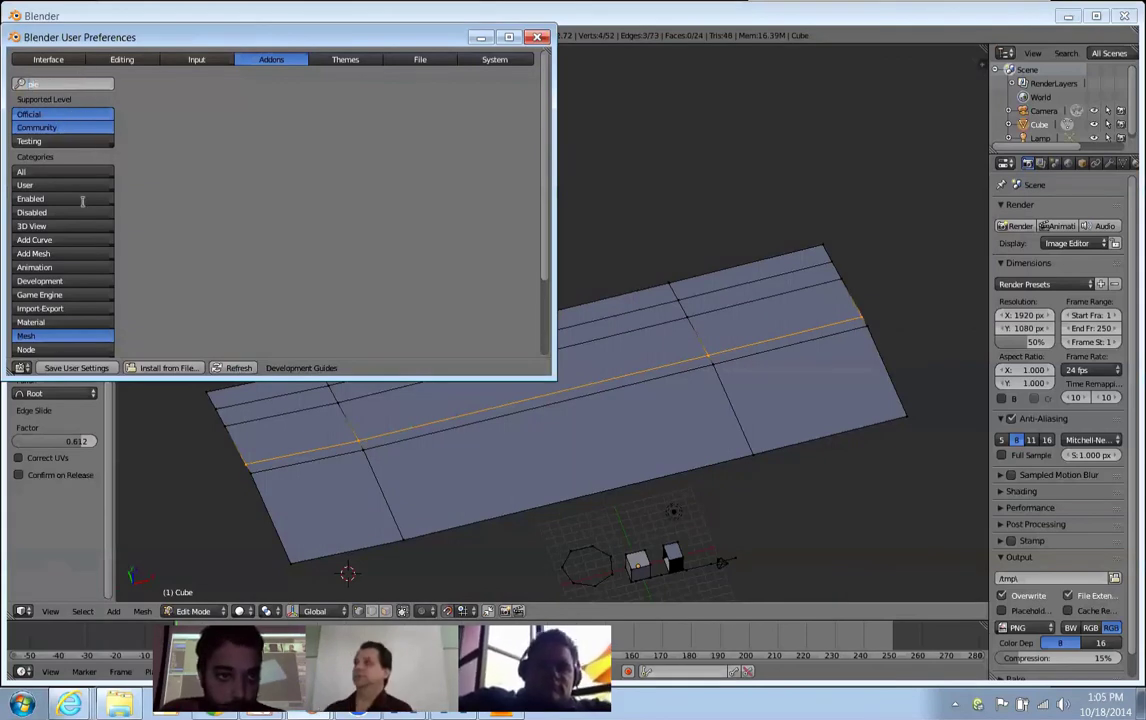
pyautogui.click(35, 172)
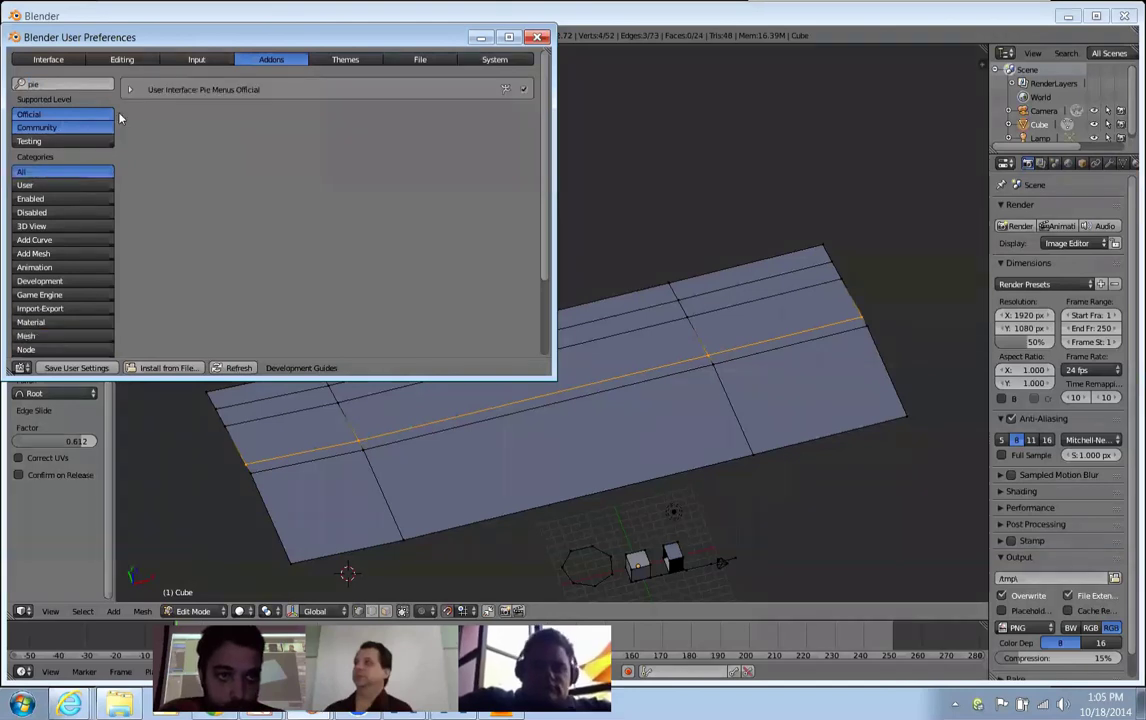
pyautogui.click(522, 90)
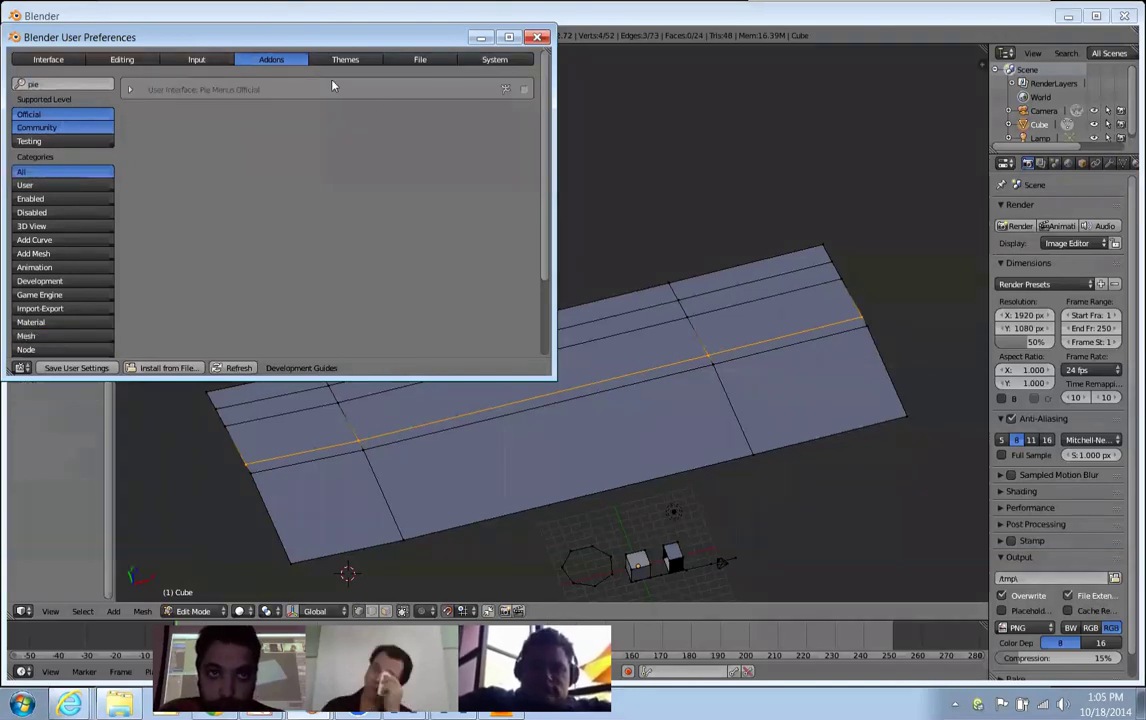
# Close User Preferences and switch the mesh to edge selection mode.
pyautogui.click(538, 38)
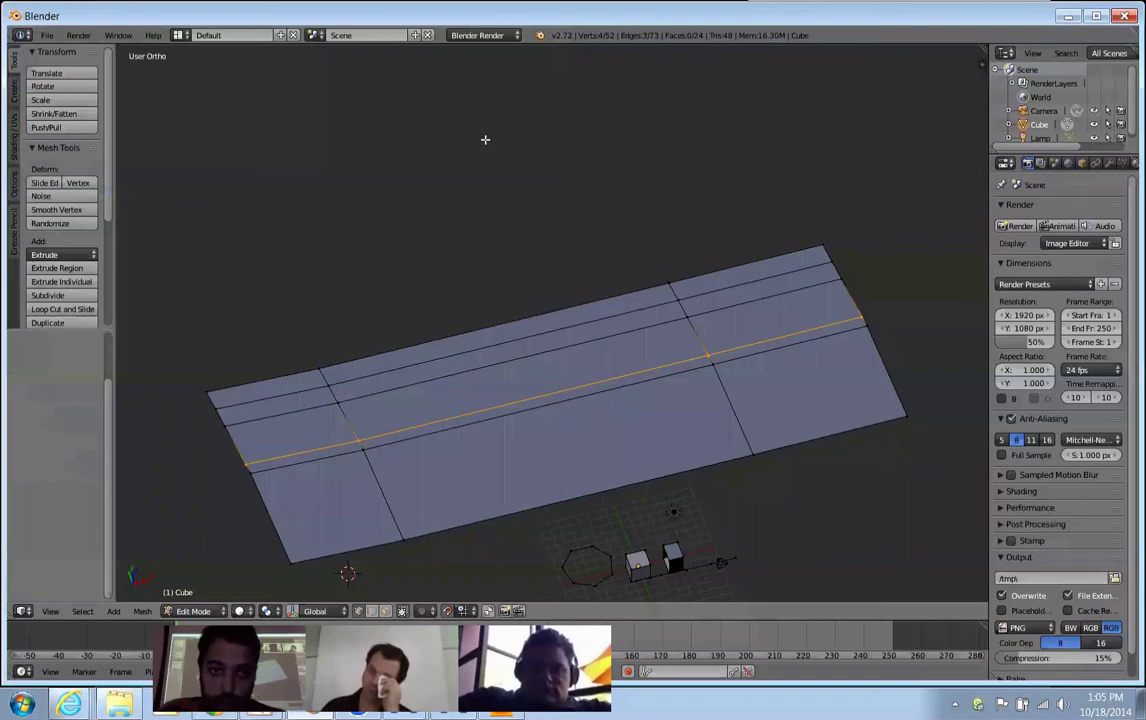
pyautogui.hotkey('ctrl', 'Tab')
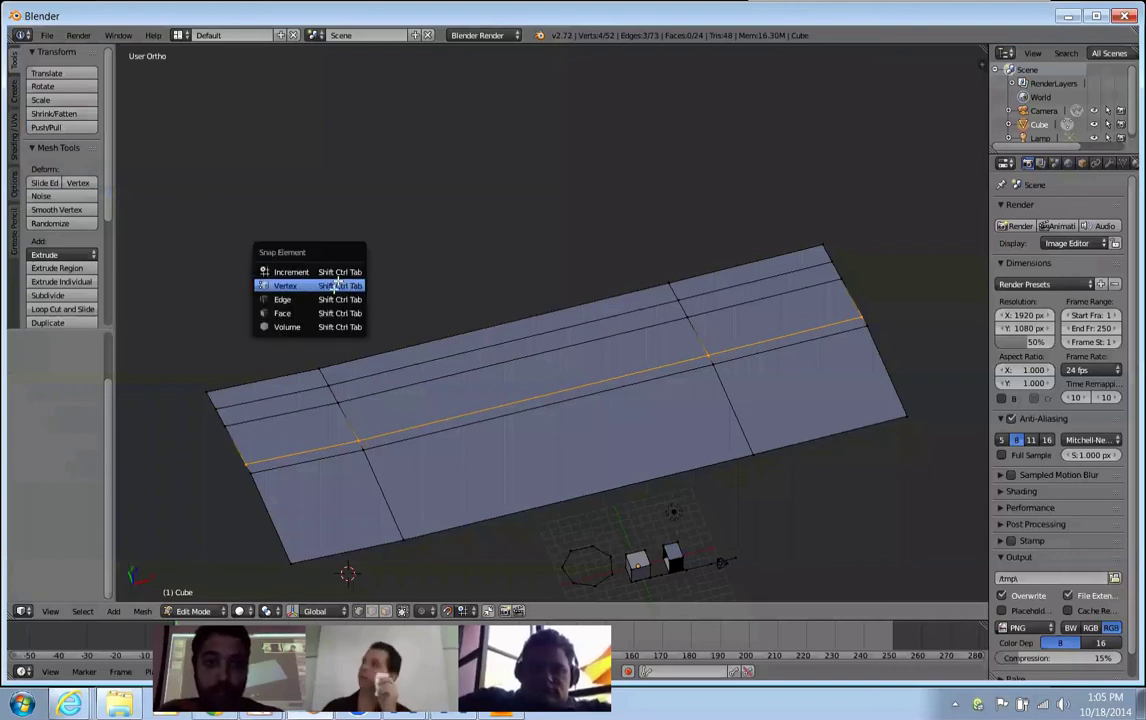
pyautogui.hotkey('ctrl', 'Tab')
pyautogui.click(396, 230)
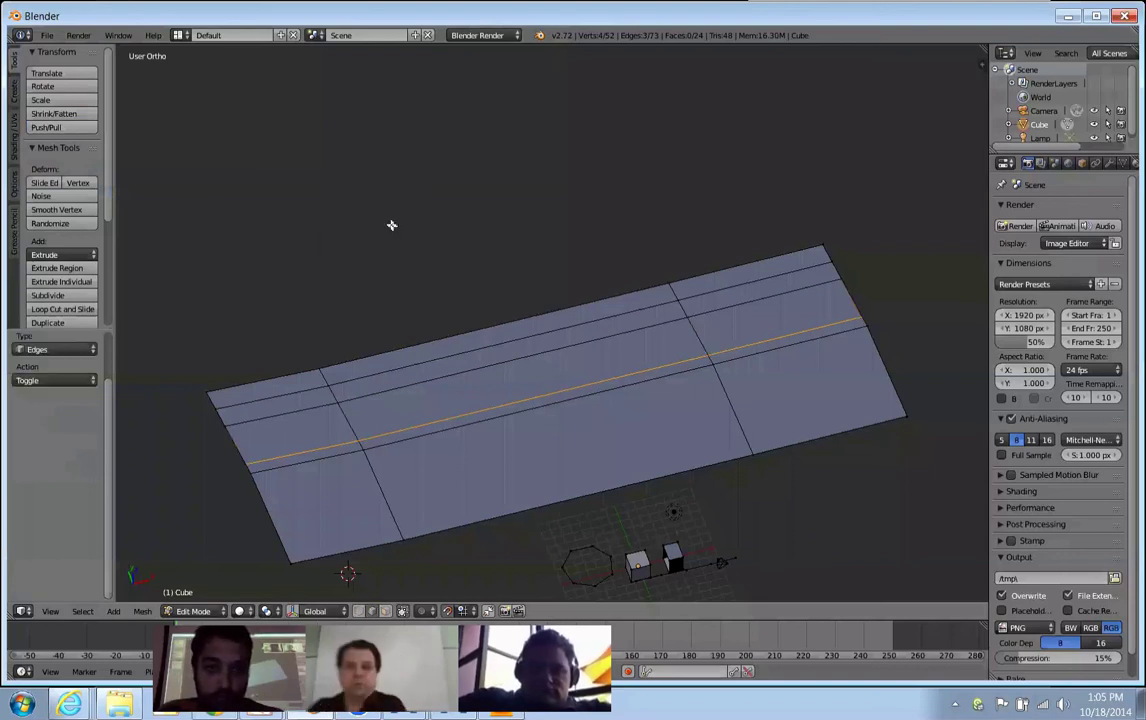
# Select the left and right crosswise edge loops, apply LoopTools Relax, then undo it.
pyautogui.press('super')
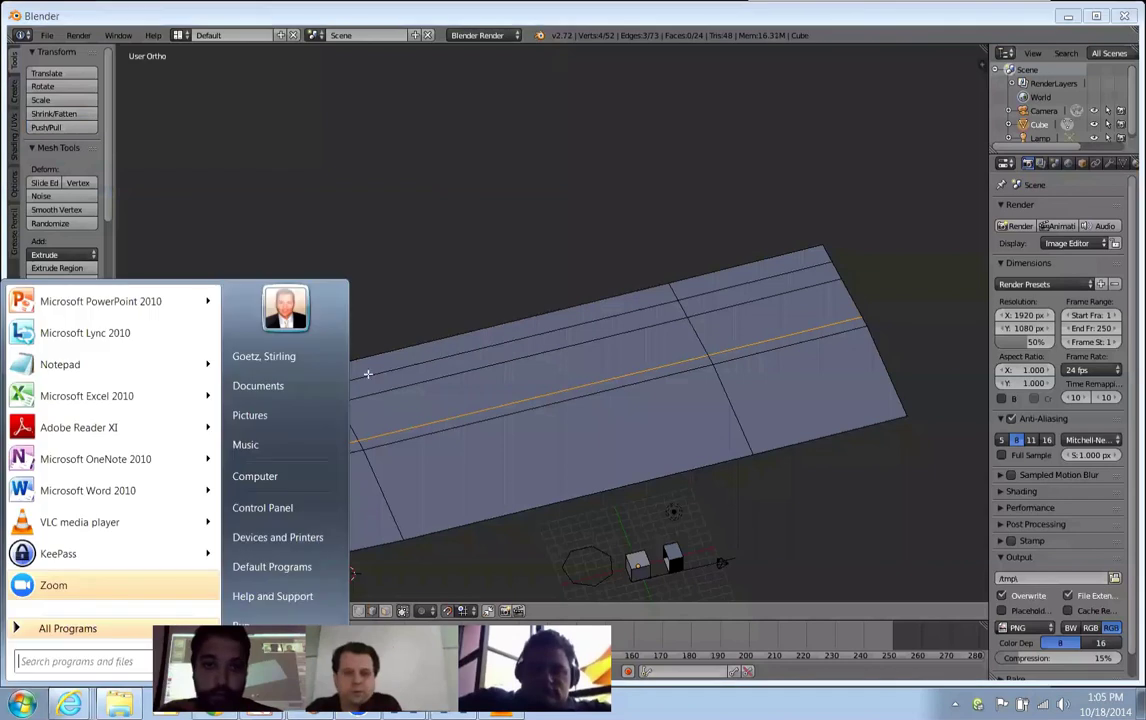
pyautogui.press('Escape')
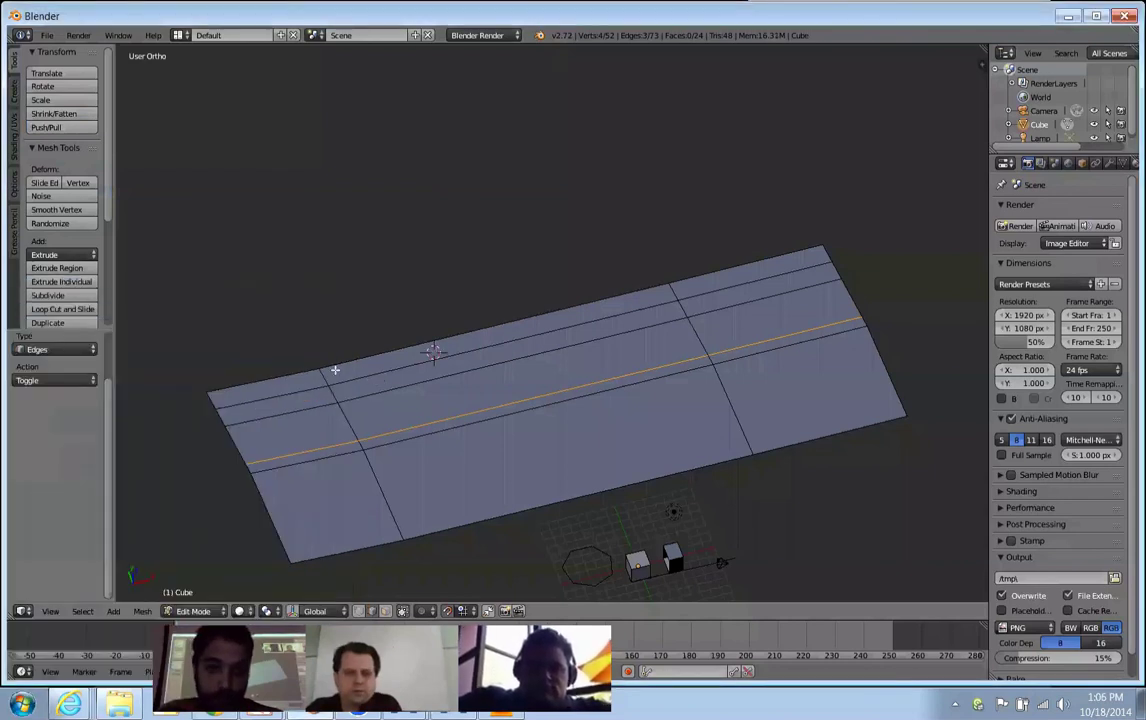
pyautogui.keyDown('alt'); pyautogui.click(335, 370); pyautogui.keyUp('alt')
pyautogui.keyDown('alt'); pyautogui.keyDown('shift'); pyautogui.click(662, 289); pyautogui.keyUp('shift'); pyautogui.keyUp('alt')
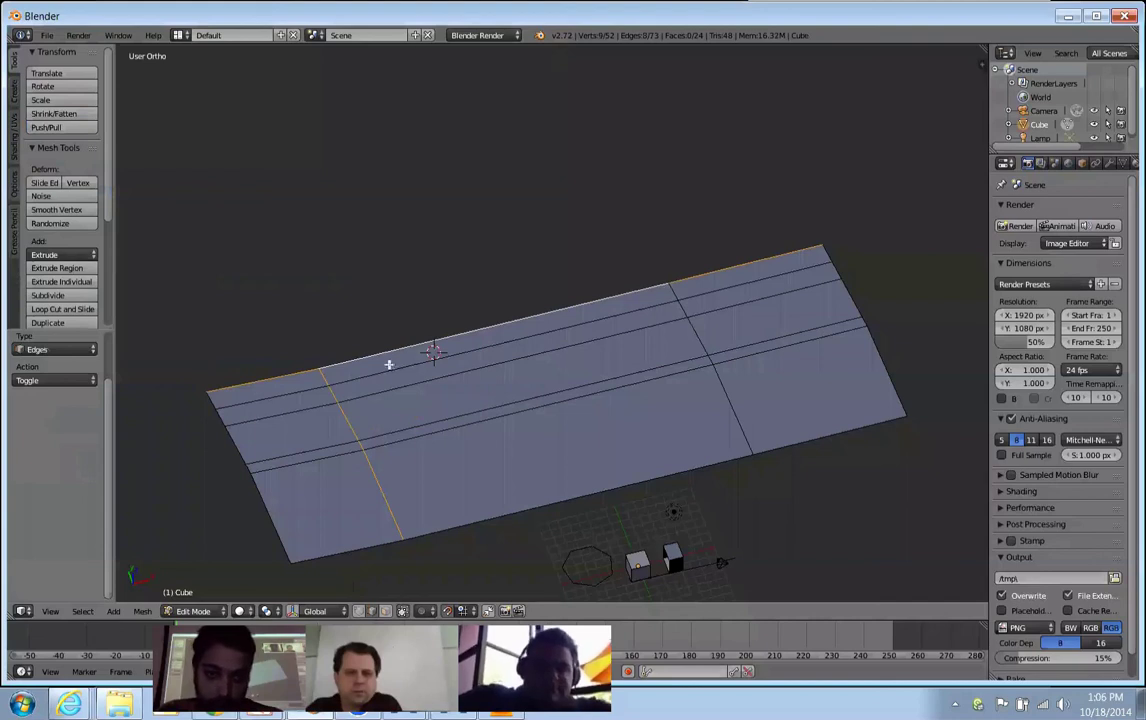
pyautogui.keyDown('alt'); pyautogui.keyDown('shift'); pyautogui.click(323, 372); pyautogui.keyUp('shift'); pyautogui.keyUp('alt')
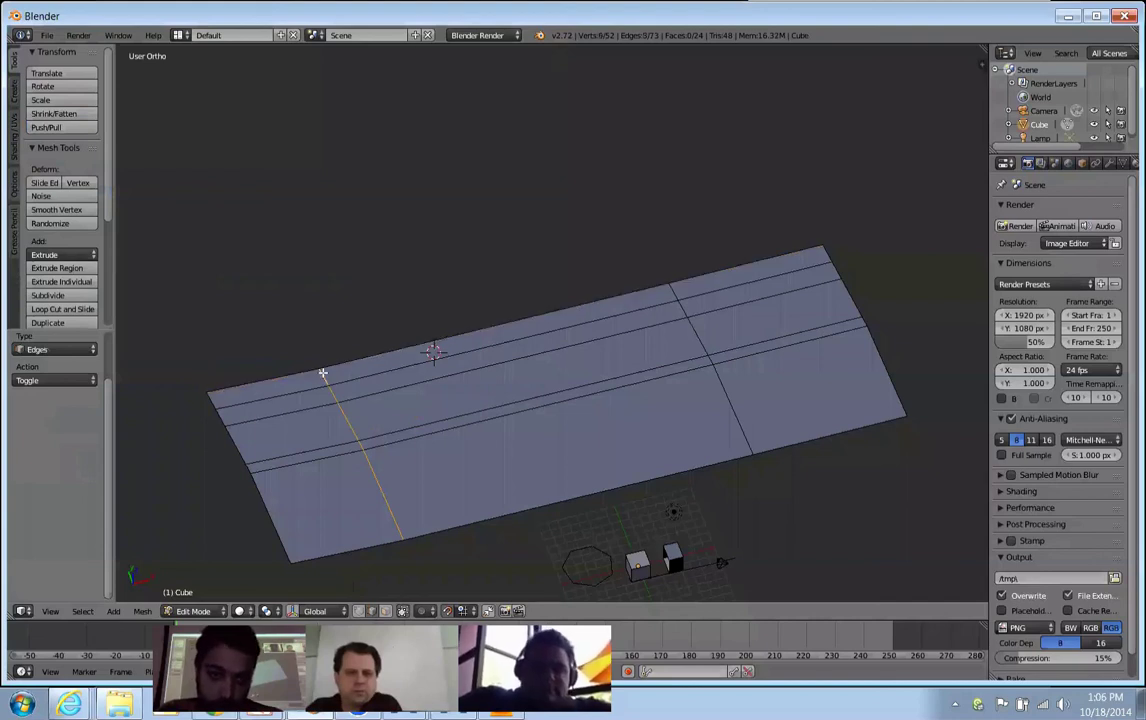
pyautogui.keyDown('alt'); pyautogui.keyDown('shift'); pyautogui.click(673, 292); pyautogui.keyUp('shift'); pyautogui.keyUp('alt')
pyautogui.press('w')
pyautogui.moveTo(560, 262)
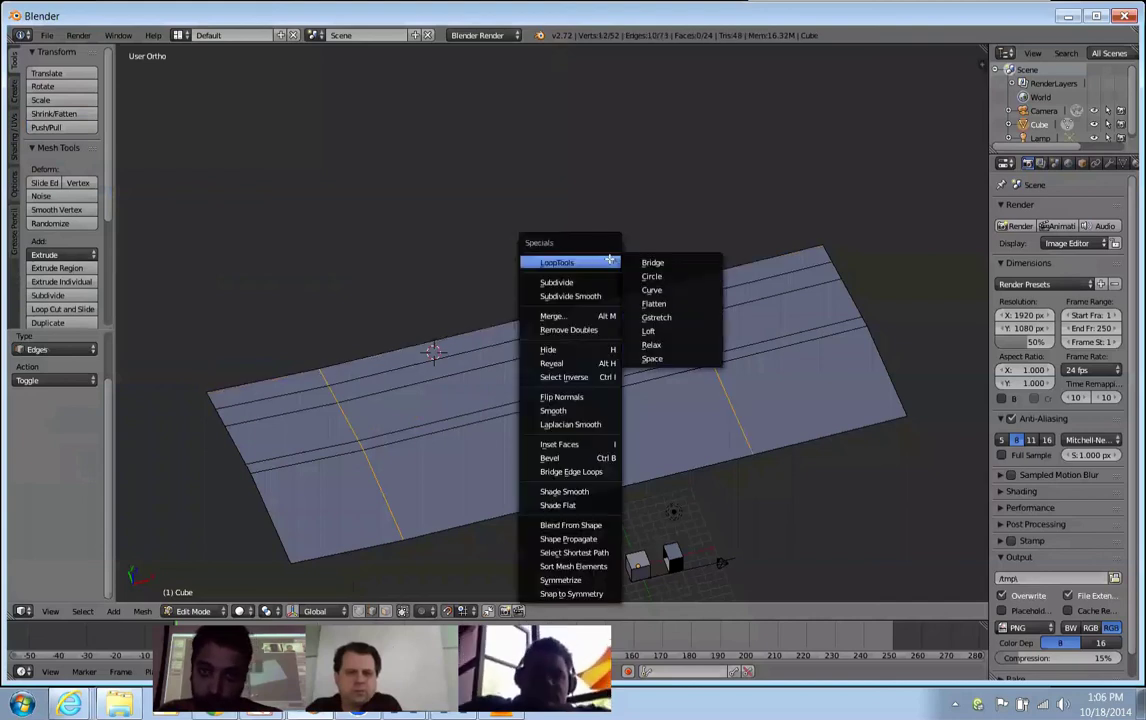
pyautogui.click(678, 345)
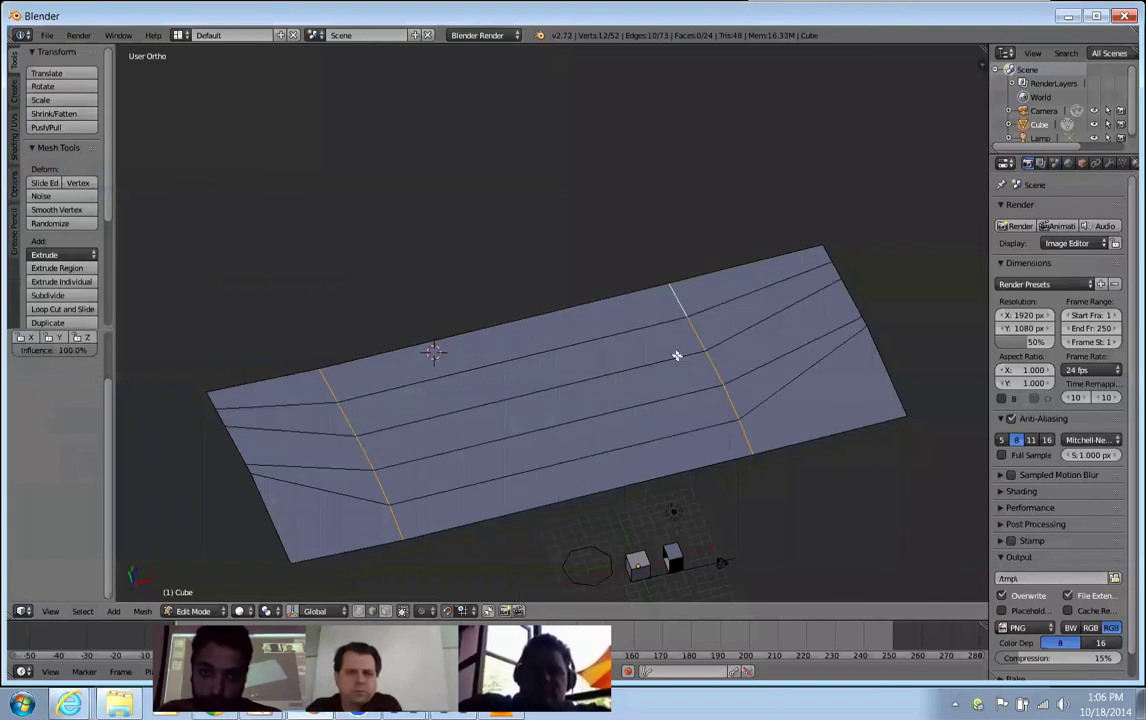
pyautogui.hotkey('ctrl', 'z')
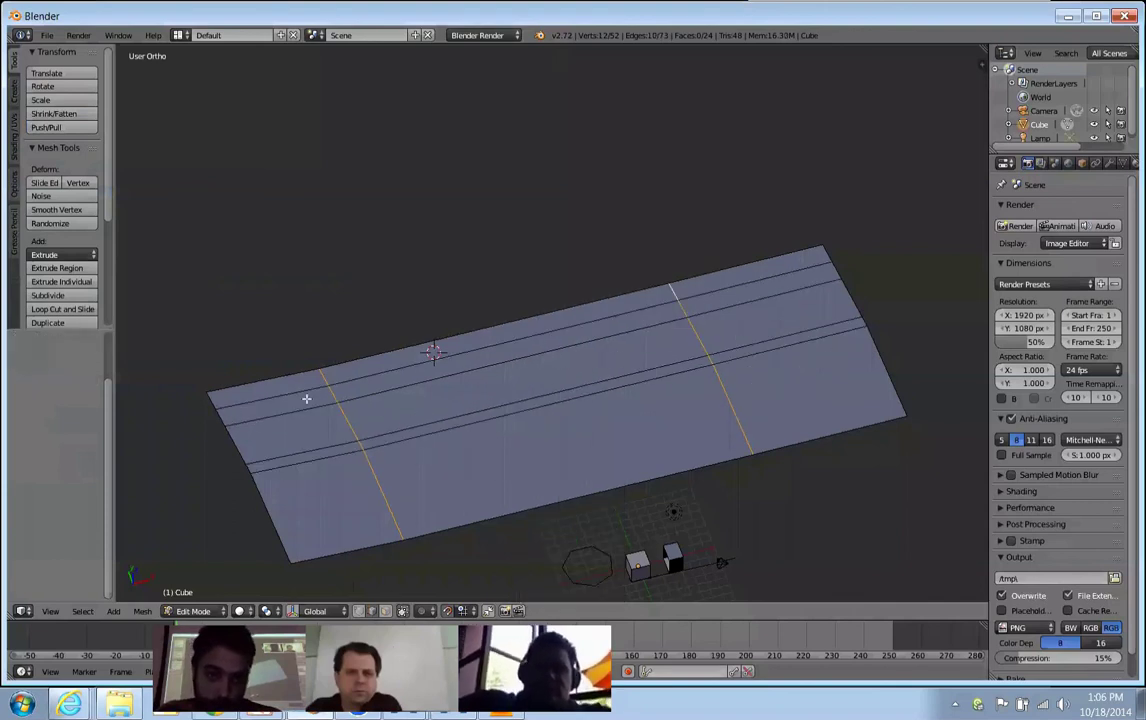
# Add the left and right border loops and apply LoopTools Space to them.
pyautogui.keyDown('alt'); pyautogui.keyDown('shift'); pyautogui.rightClick(217, 401); pyautogui.keyUp('shift'); pyautogui.keyUp('alt')
pyautogui.keyDown('alt'); pyautogui.keyDown('shift'); pyautogui.rightClick(824, 256); pyautogui.keyUp('shift'); pyautogui.keyUp('alt')
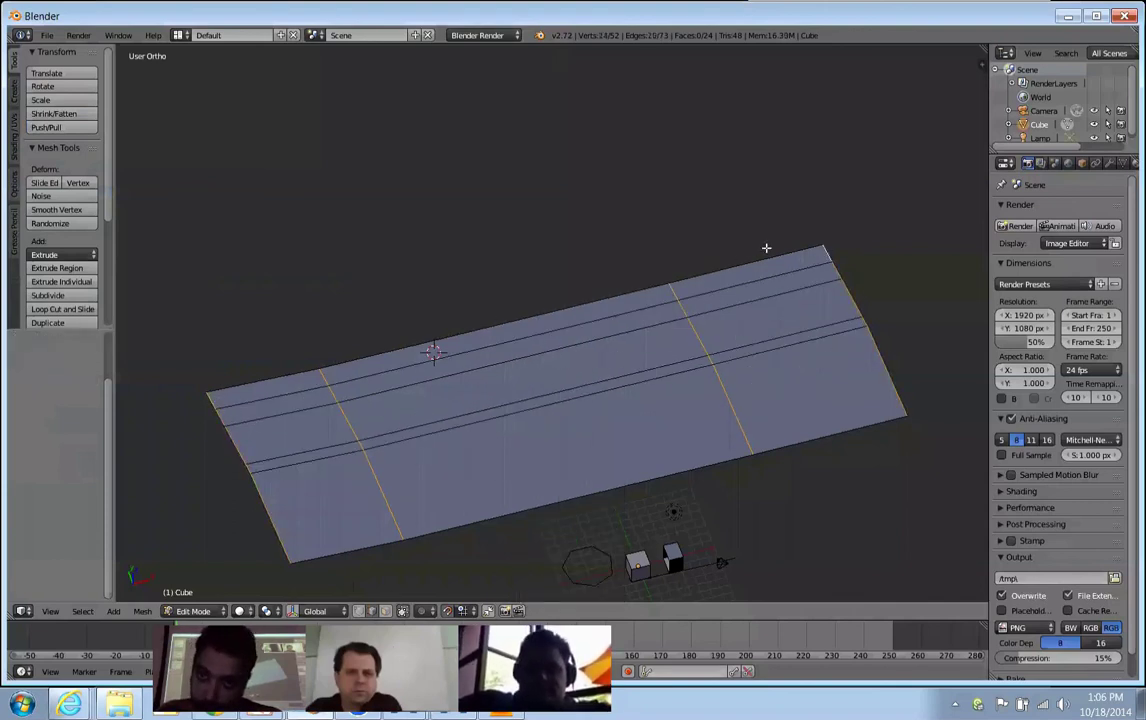
pyautogui.press('w')
pyautogui.moveTo(730, 251)
pyautogui.click(826, 347)
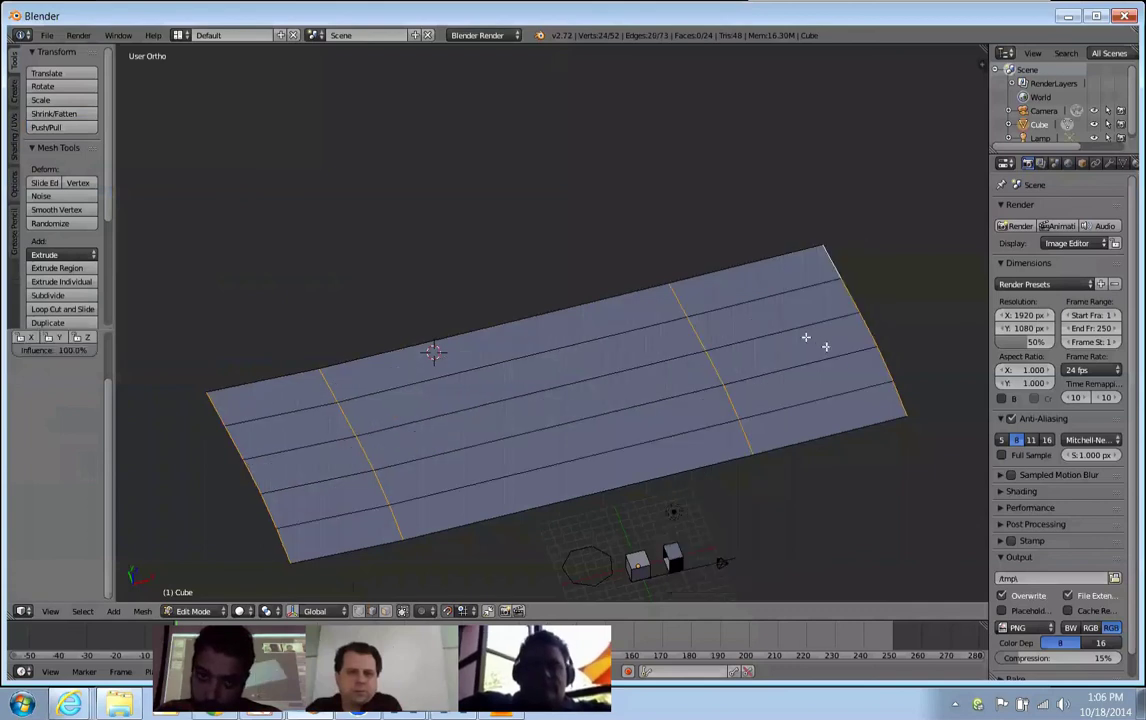
pyautogui.moveTo(608, 431)
pyautogui.mouseDown(button='middle')
pyautogui.moveTo(650, 417)
pyautogui.moveTo(670, 379)
pyautogui.moveTo(537, 415)
pyautogui.moveTo(563, 436)
pyautogui.moveTo(597, 433)
pyautogui.mouseUp(button='middle')
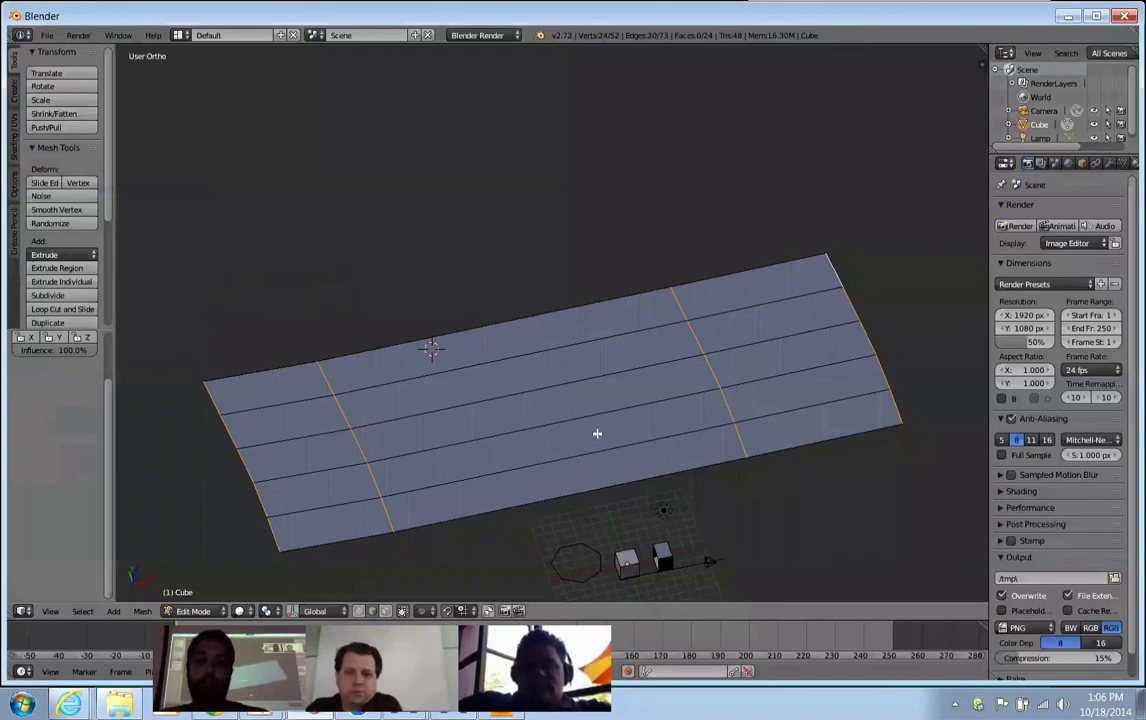
# Select the six horizontal edge loops down to the bottom border and apply LoopTools Space.
pyautogui.keyDown('alt'); pyautogui.rightClick(298, 386); pyautogui.keyUp('alt')
pyautogui.keyDown('alt'); pyautogui.keyDown('shift'); pyautogui.rightClick(290, 372); pyautogui.keyUp('shift'); pyautogui.keyUp('alt')
pyautogui.keyDown('alt'); pyautogui.keyDown('shift'); pyautogui.rightClick(424, 407); pyautogui.keyUp('shift'); pyautogui.keyUp('alt')
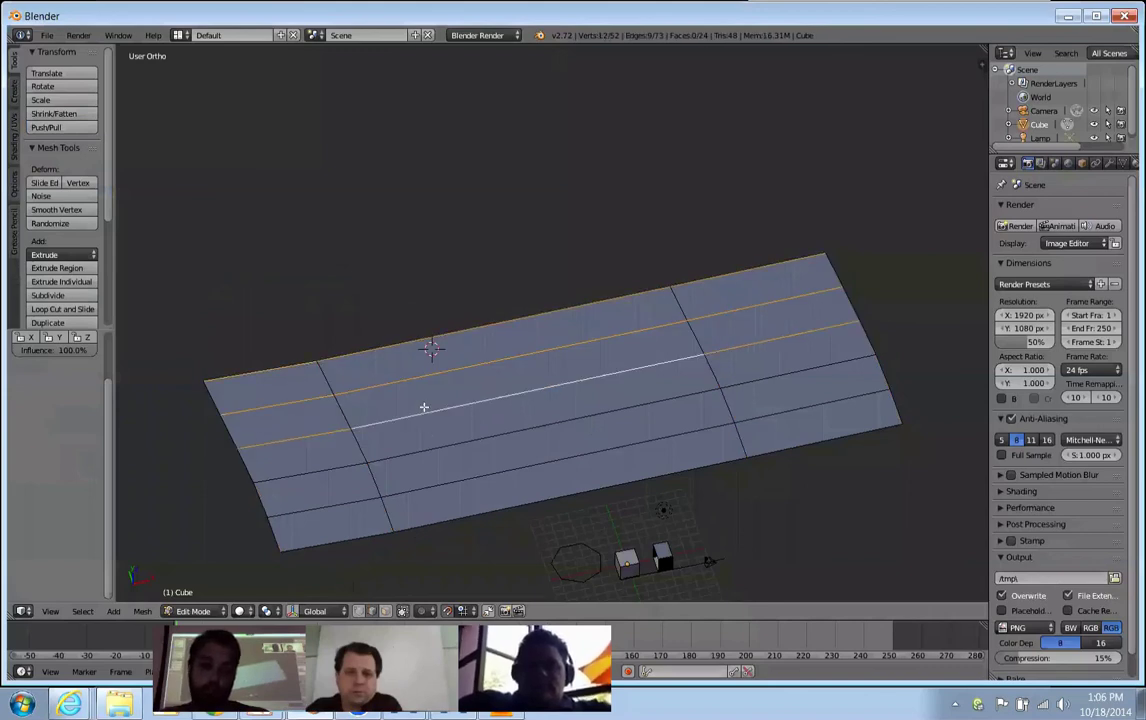
pyautogui.keyDown('alt'); pyautogui.keyDown('shift'); pyautogui.rightClick(435, 455); pyautogui.keyUp('shift'); pyautogui.keyUp('alt')
pyautogui.keyDown('alt'); pyautogui.keyDown('shift'); pyautogui.rightClick(432, 469); pyautogui.keyUp('shift'); pyautogui.keyUp('alt')
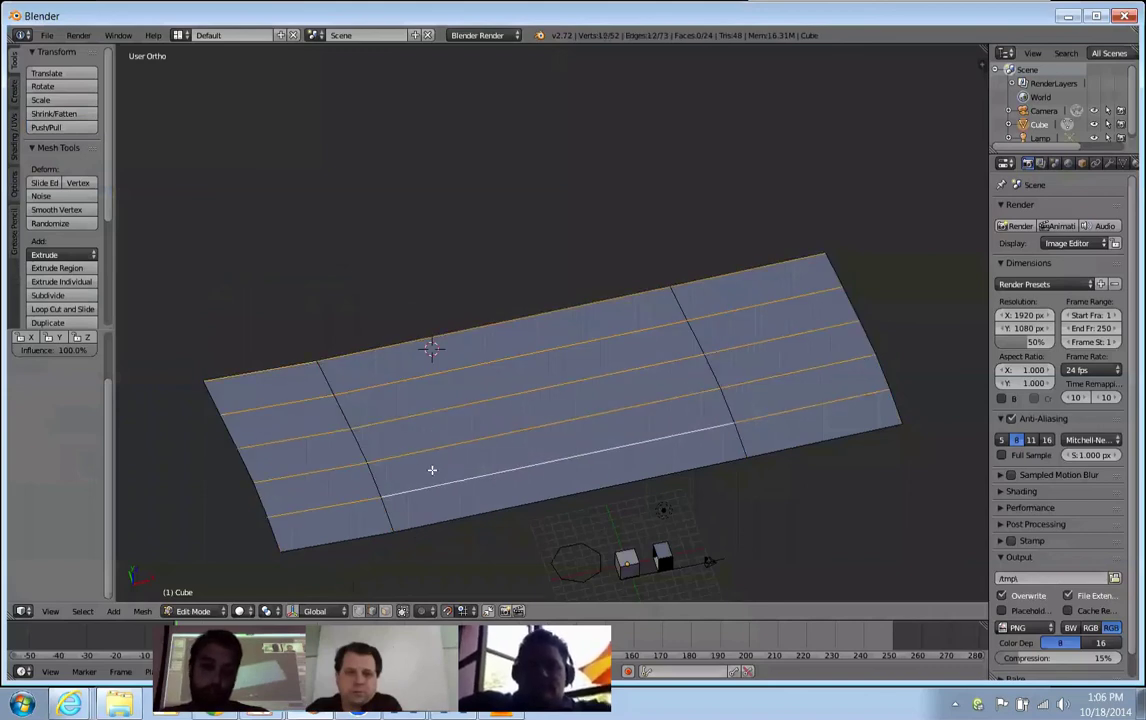
pyautogui.keyDown('alt'); pyautogui.keyDown('shift'); pyautogui.rightClick(450, 520); pyautogui.keyUp('shift'); pyautogui.keyUp('alt')
pyautogui.moveTo(426, 414); pyautogui.dragTo(415, 388, button='middle')
pyautogui.press('w')
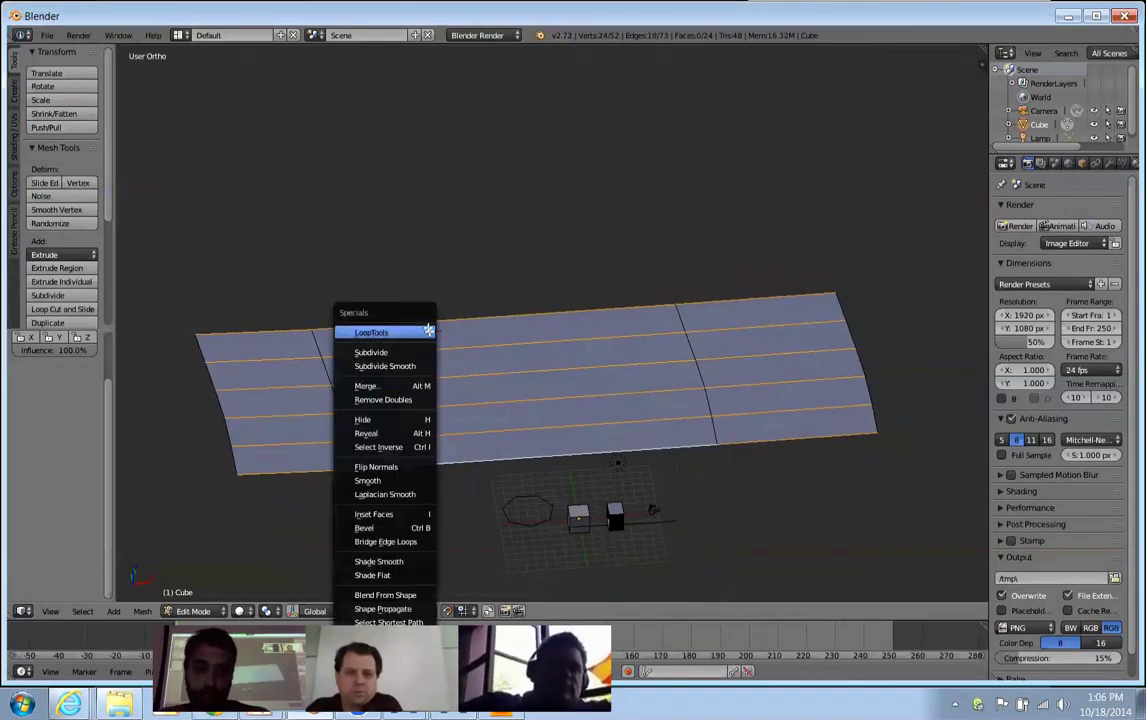
pyautogui.moveTo(412, 332)
pyautogui.click(470, 428)
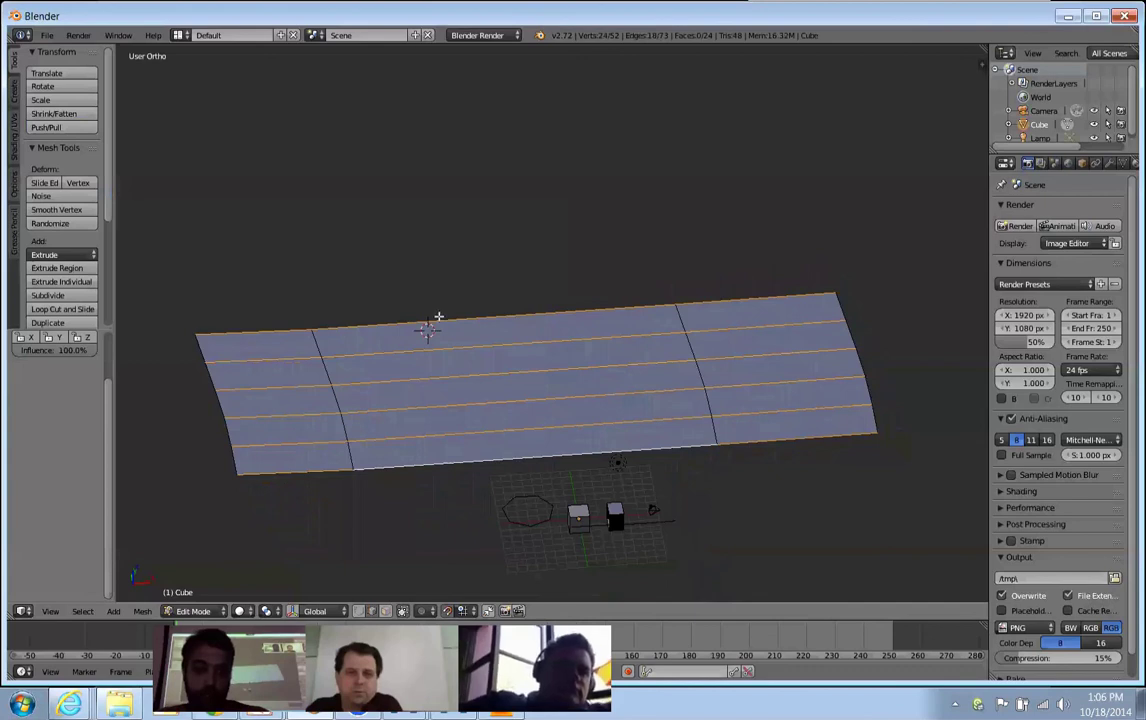
# Deselect everything and switch to vertex selection mode.
pyautogui.press('a')
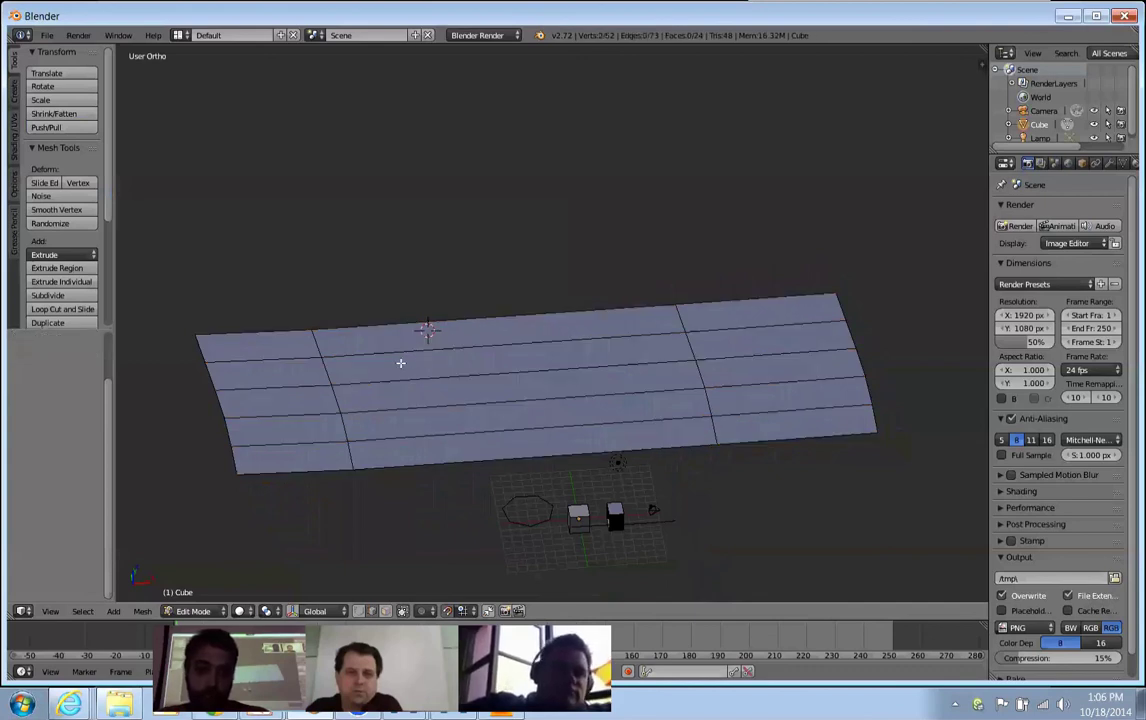
pyautogui.hotkey('ctrl', 'Tab')
pyautogui.click(340, 309)
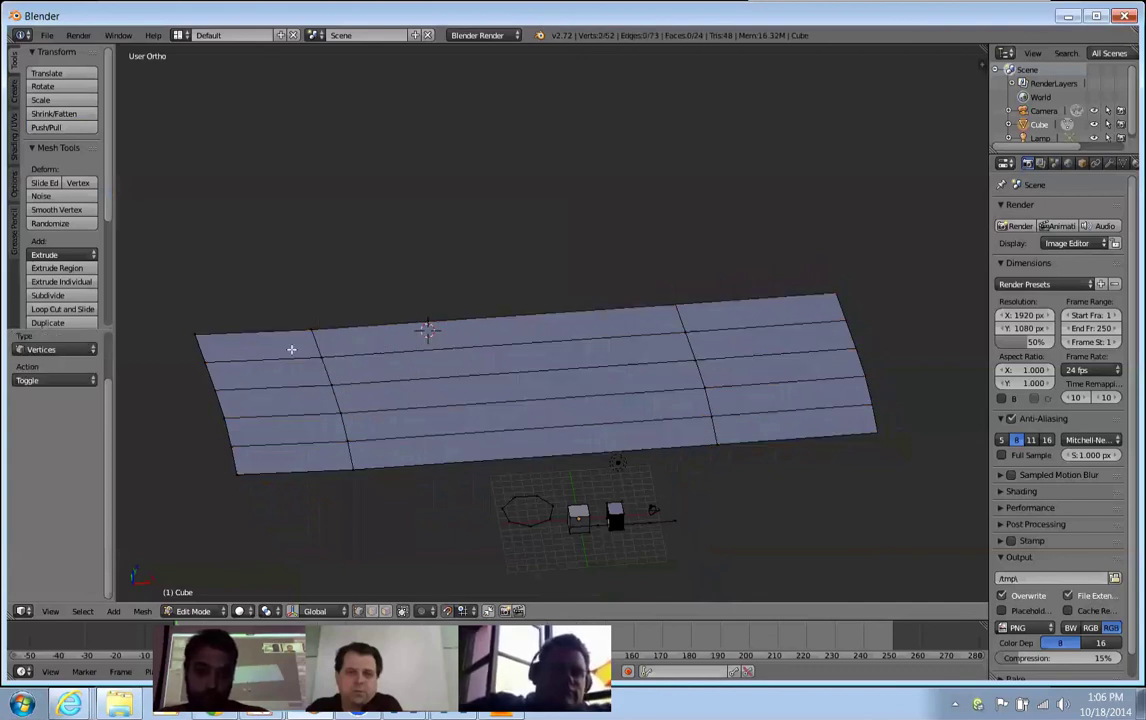
# Select the top-left corner vertex, try a proportional move of 999, then cancel it.
pyautogui.rightClick(195, 330)
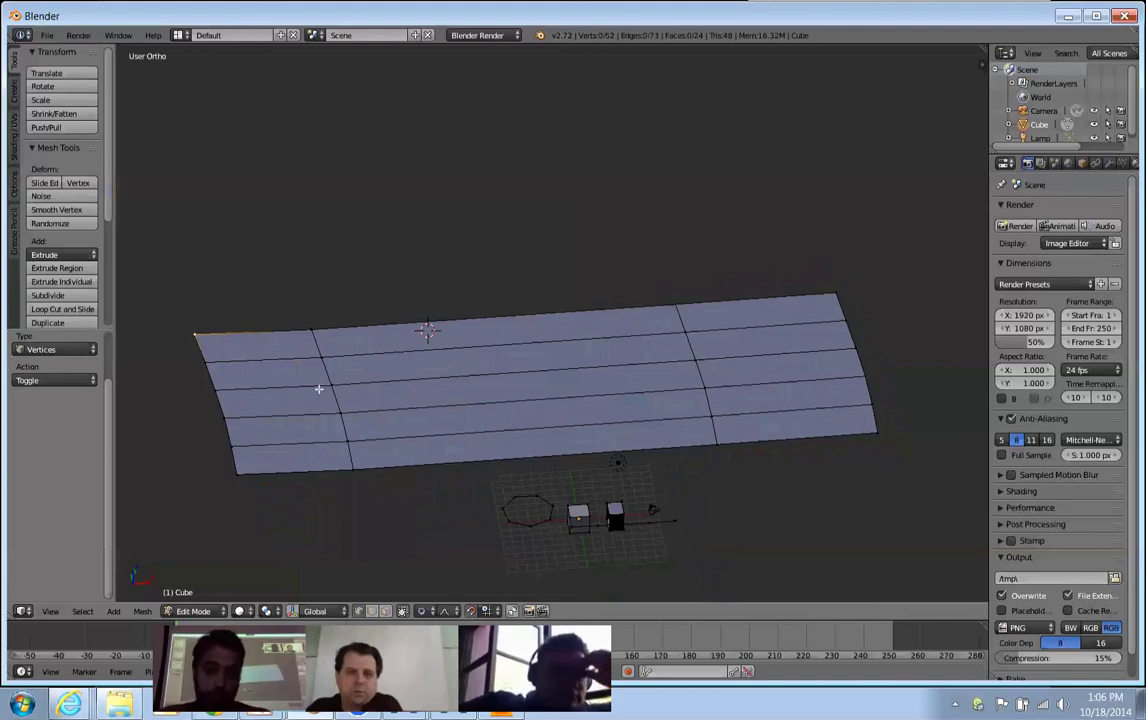
pyautogui.press('g')
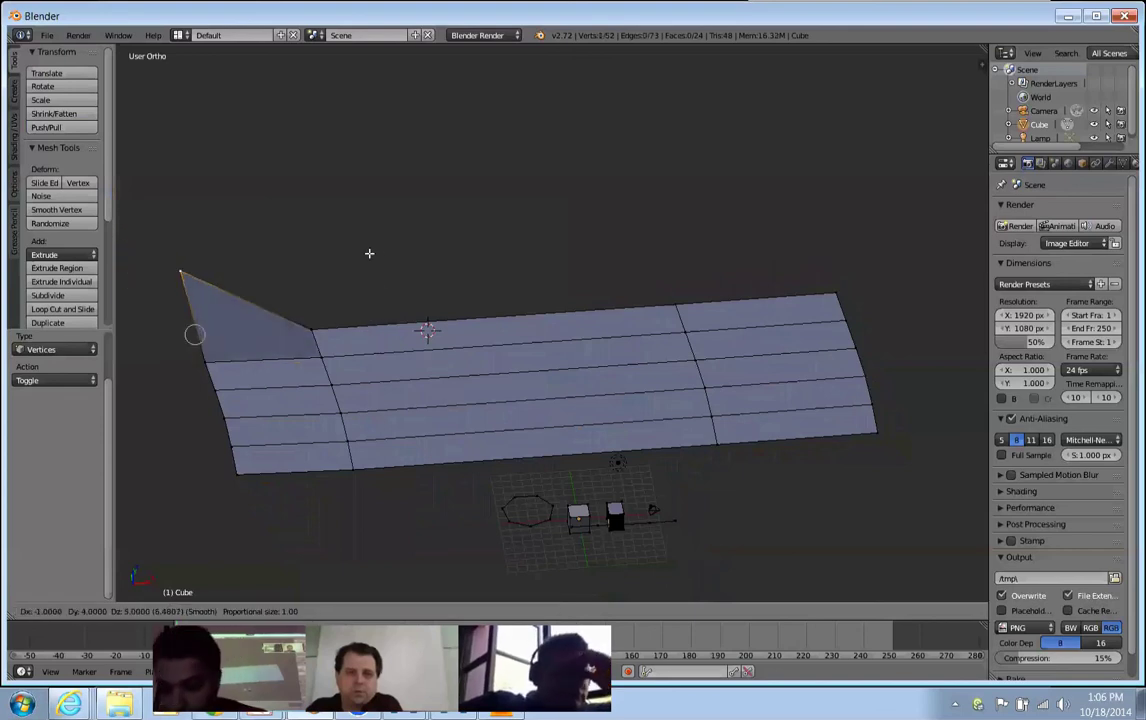
pyautogui.write('999')
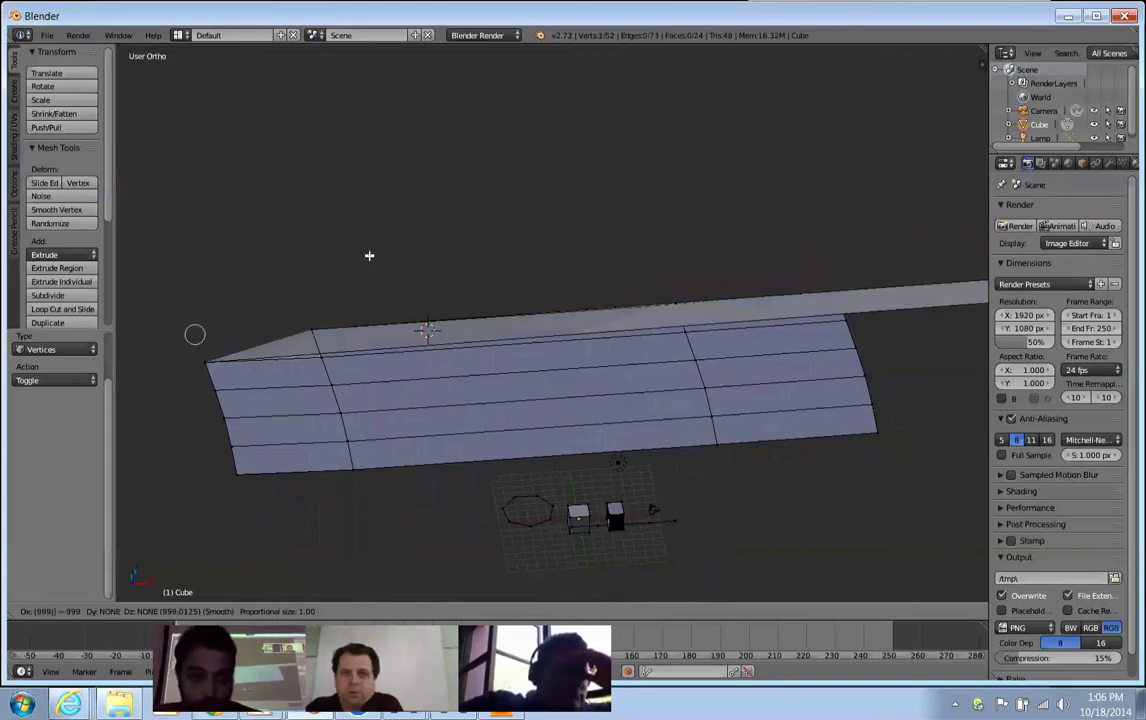
pyautogui.press('Escape')
pyautogui.moveTo(310, 368); pyautogui.dragTo(426, 335, button='middle')
pyautogui.scroll(-2, 426, 335)
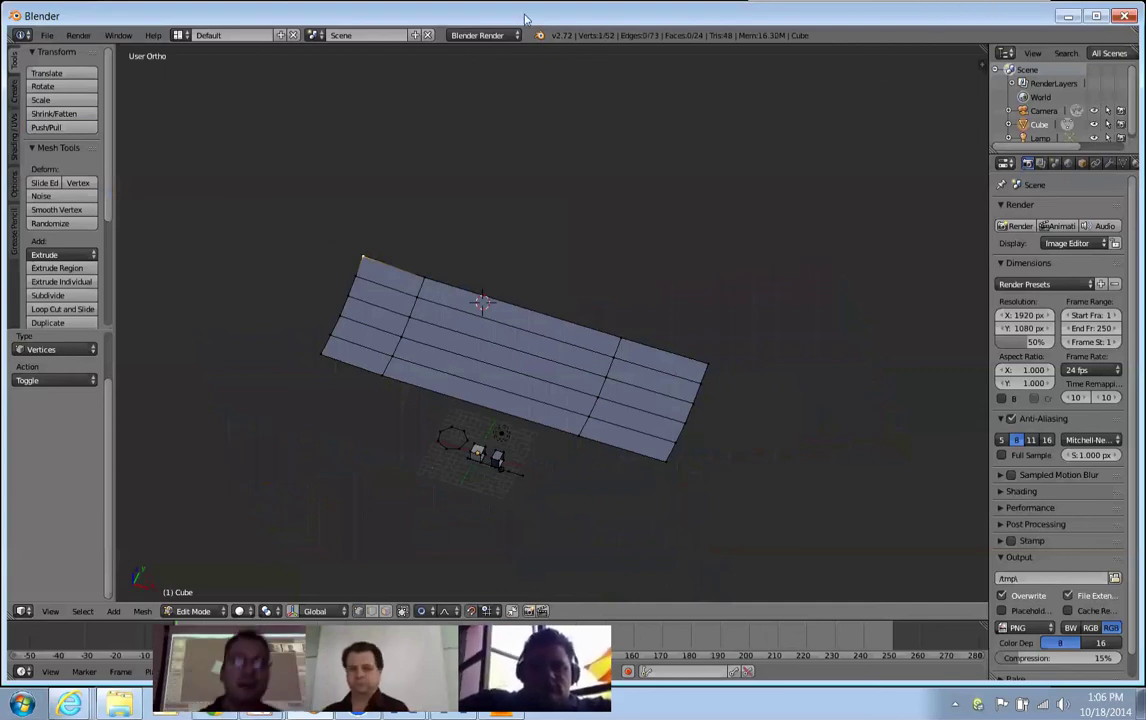
# Open the Addons preferences, clear the 'pie' search filter, and include Testing add-ons.
pyautogui.click(47, 36)
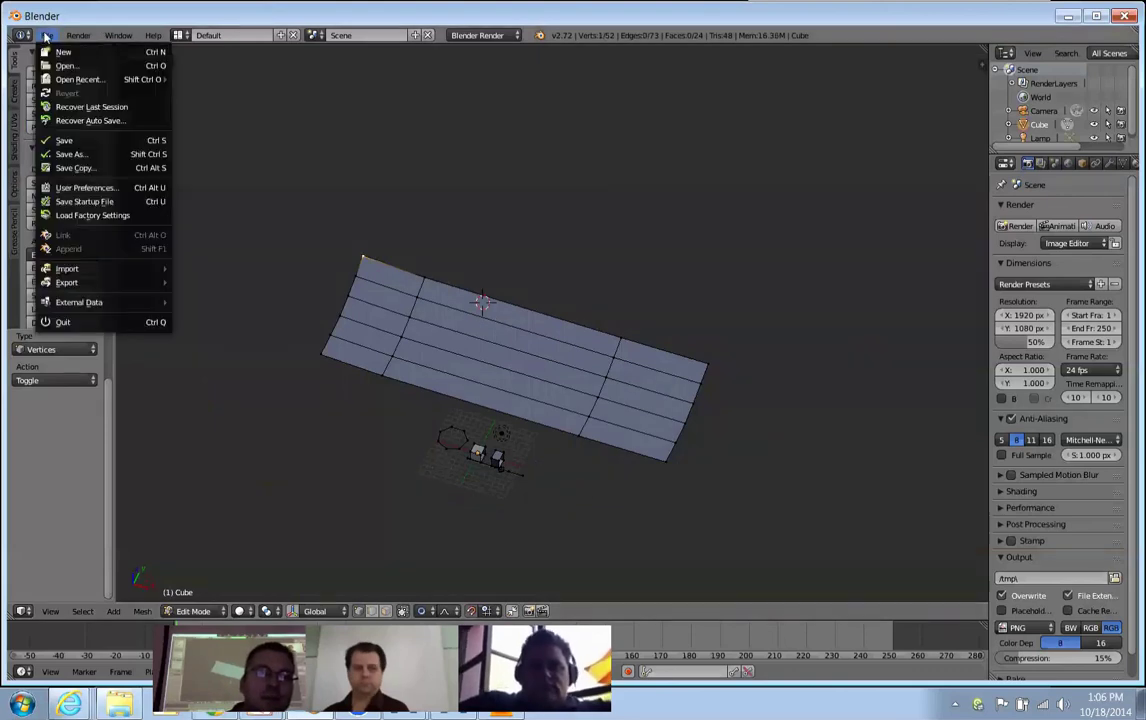
pyautogui.click(78, 172)
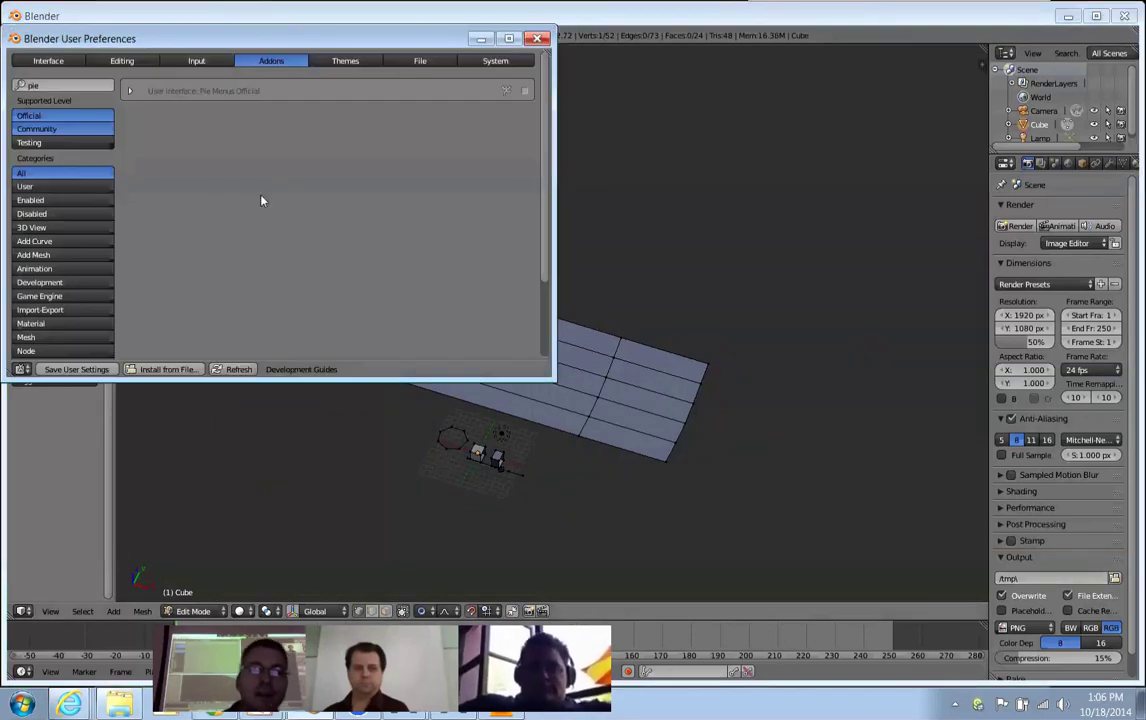
pyautogui.click(58, 85)
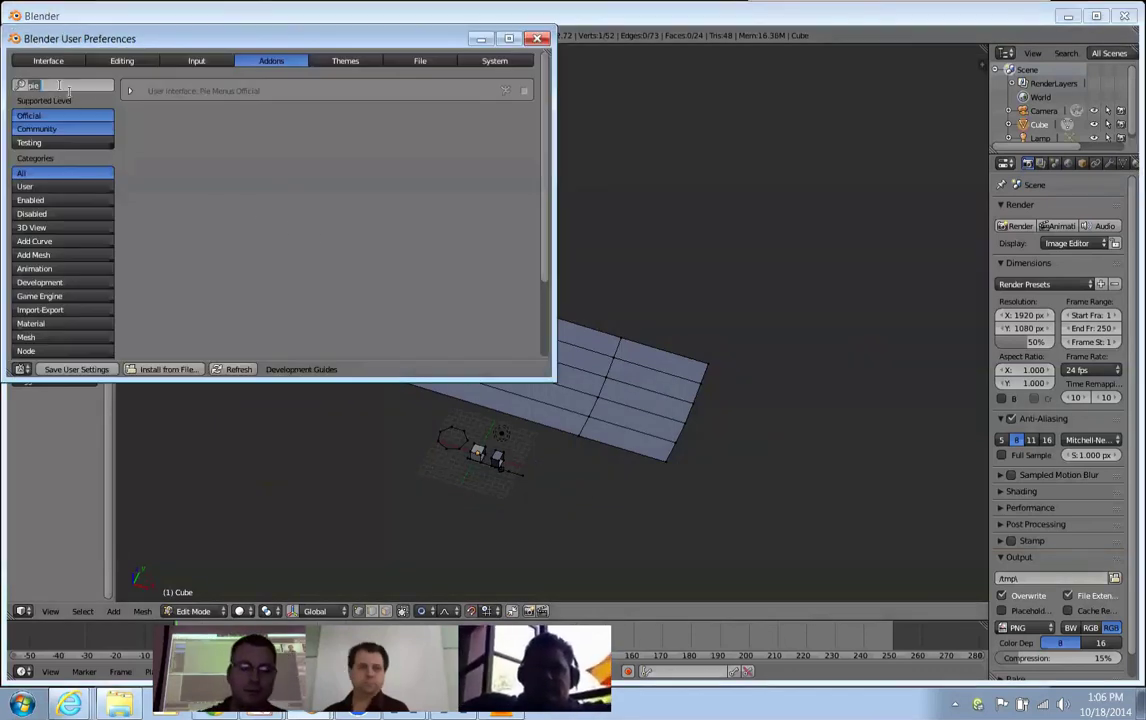
pyautogui.press('BackSpace')
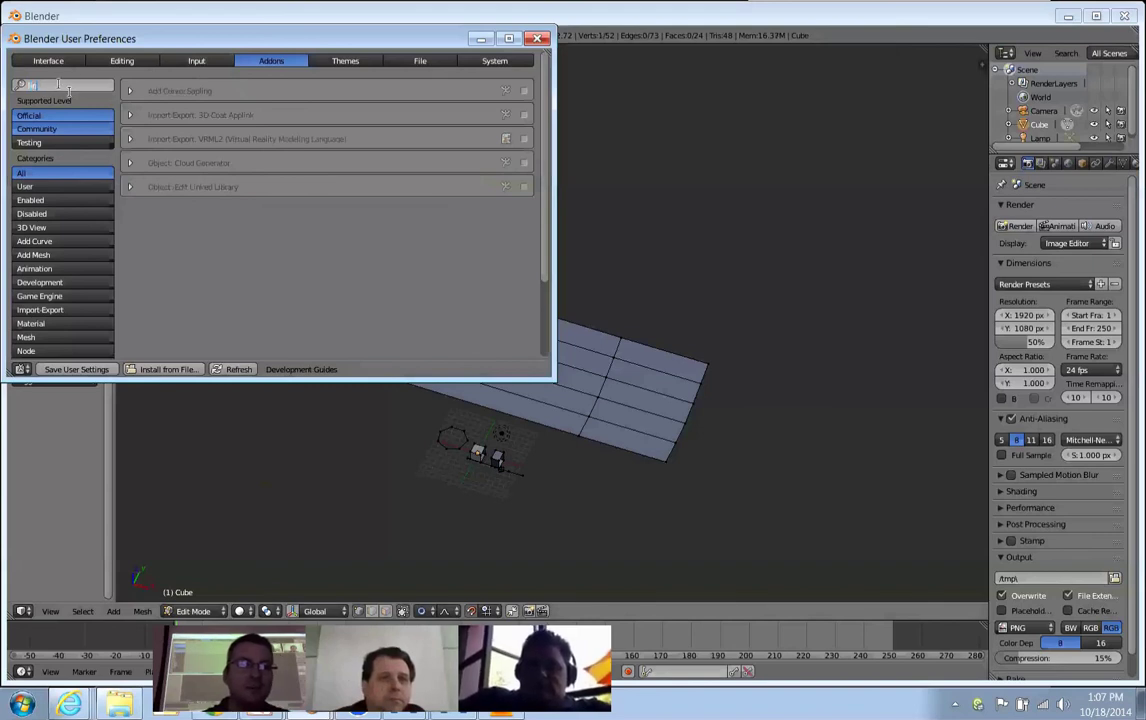
pyautogui.press('BackSpace')
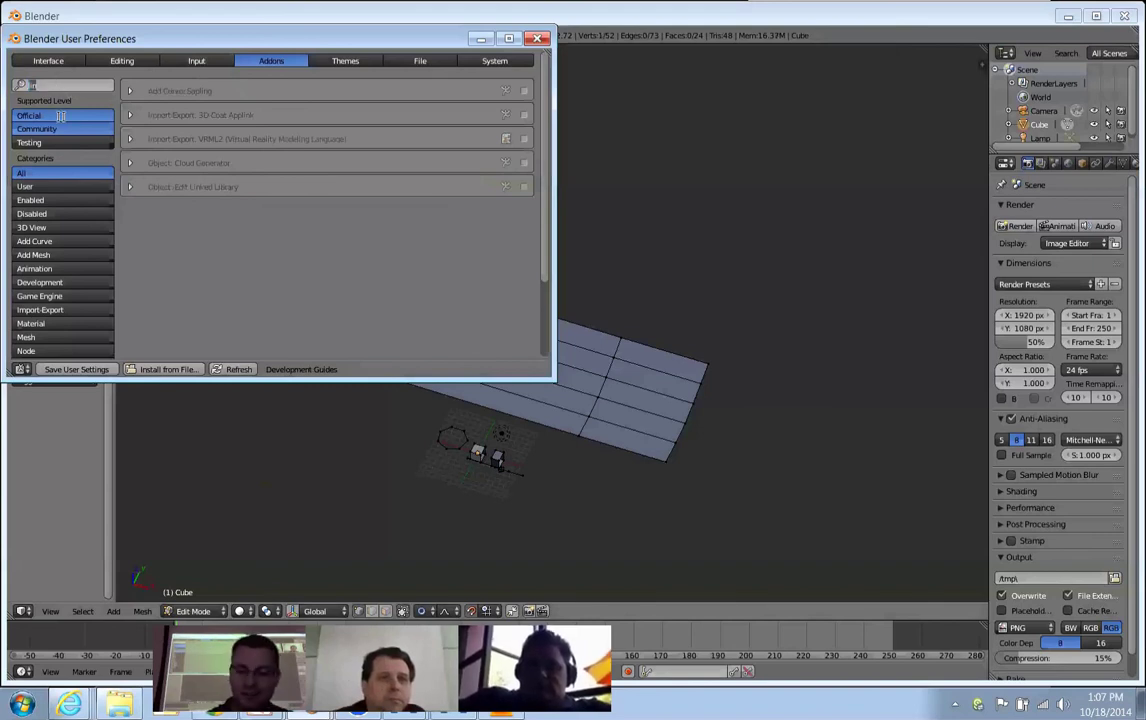
pyautogui.press('Return')
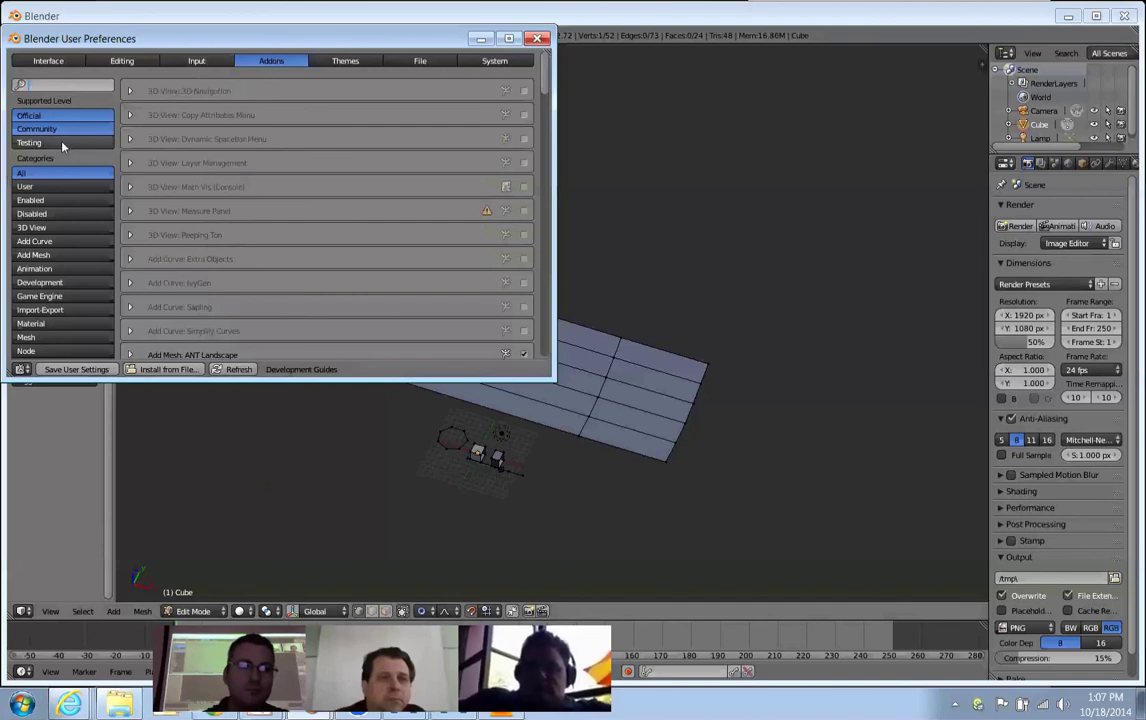
pyautogui.keyDown('shift'); pyautogui.click(60, 143); pyautogui.keyUp('shift')
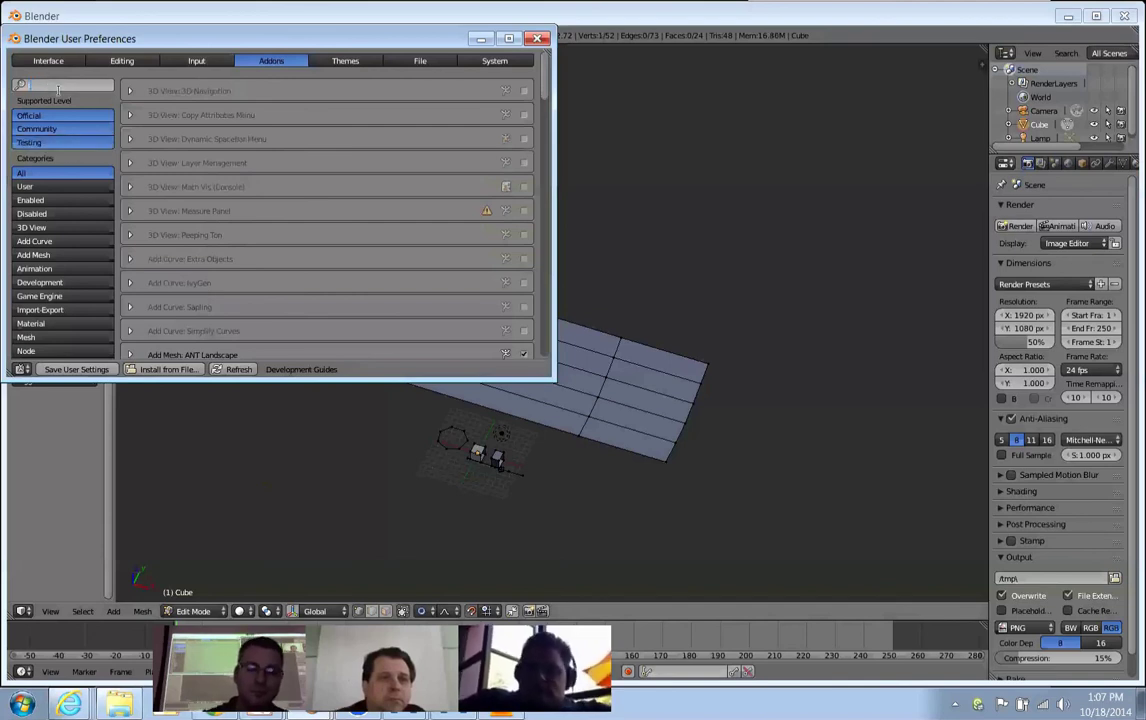
pyautogui.press('Return')
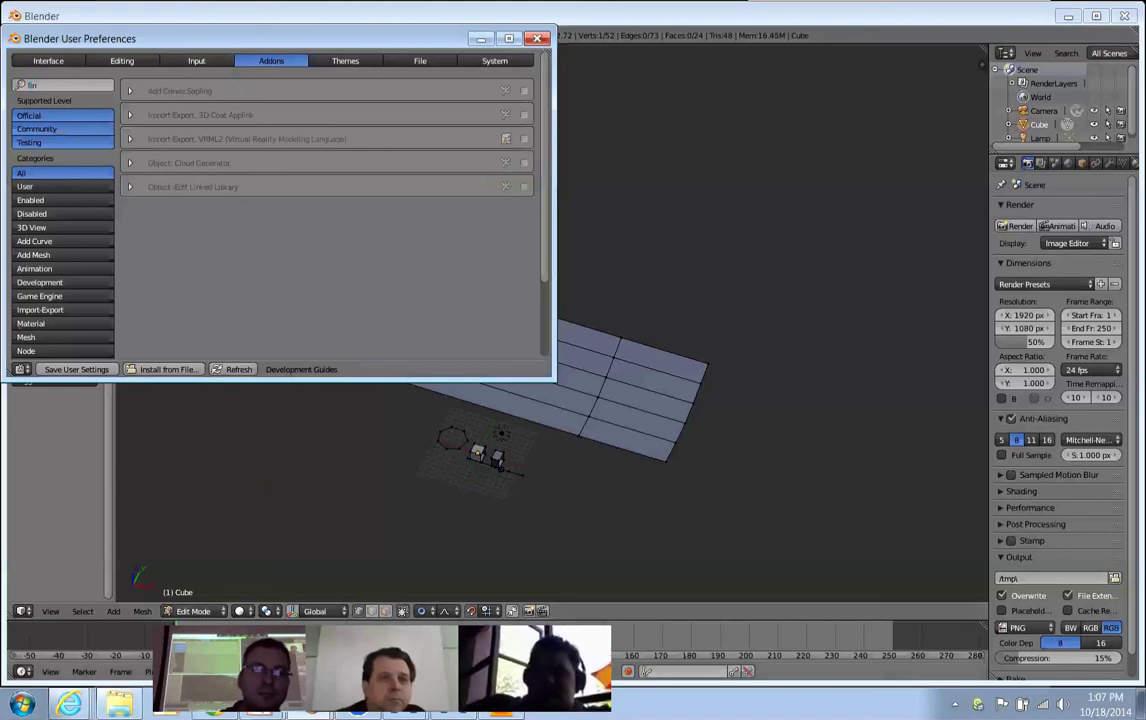
# Open the add-on development guidance, then switch to the Cycles Demoreel 2014 browser window.
pyautogui.click(301, 369)
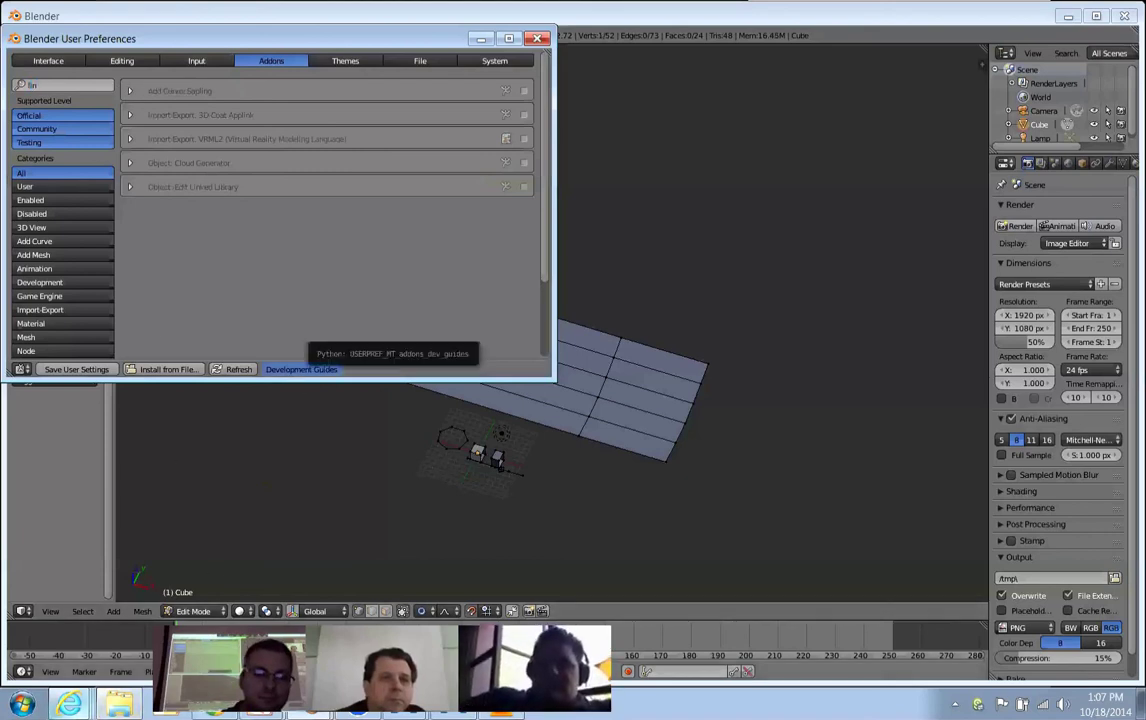
pyautogui.moveTo(69, 705)
pyautogui.click(110, 664)
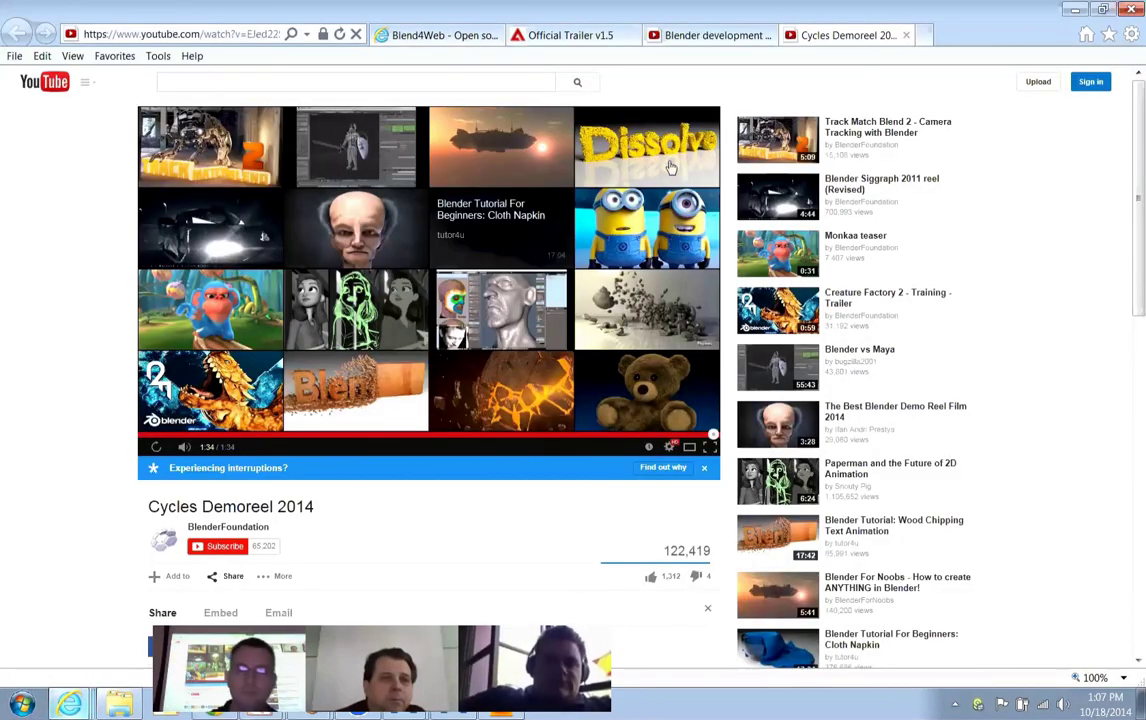
# In a new tab, search Google for 'blender mesh lint' and open the MeshLint BlenderWiki result.
pyautogui.click(915, 35)
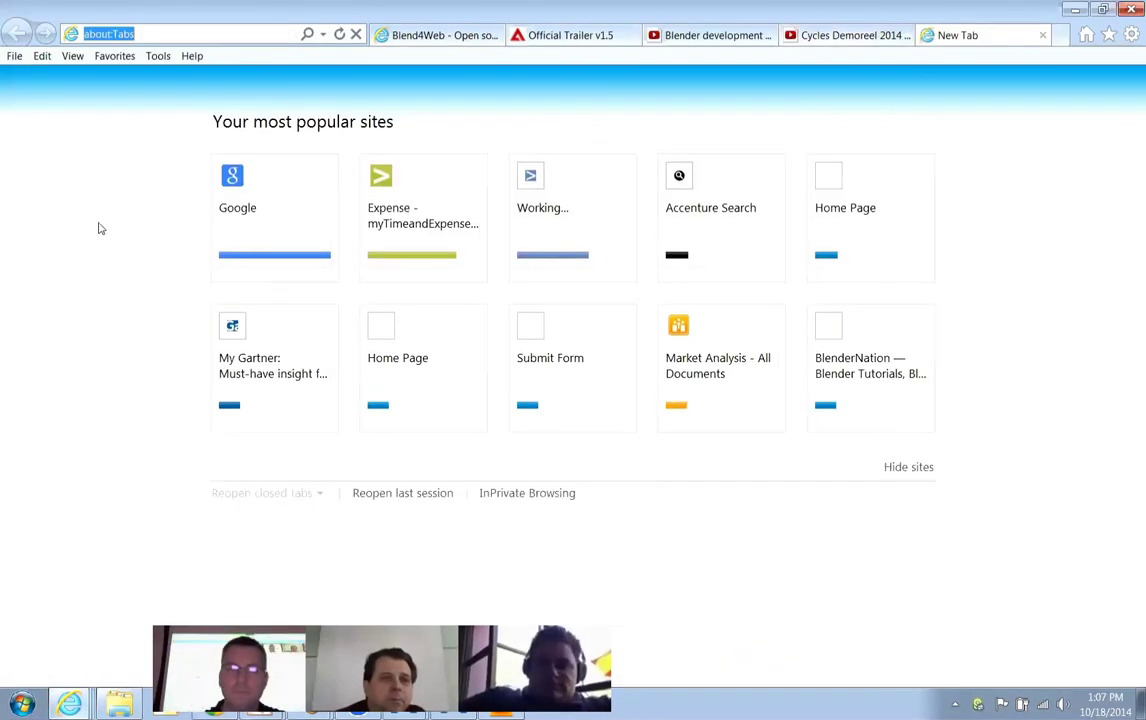
pyautogui.click(230, 216)
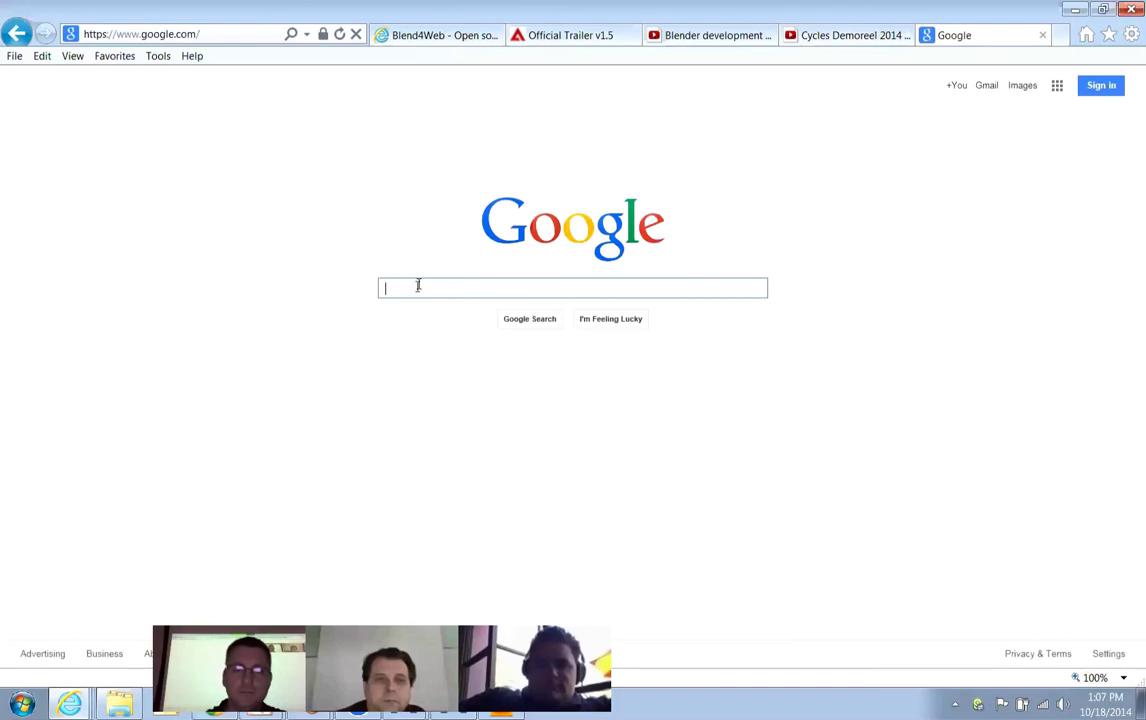
pyautogui.write('blend')
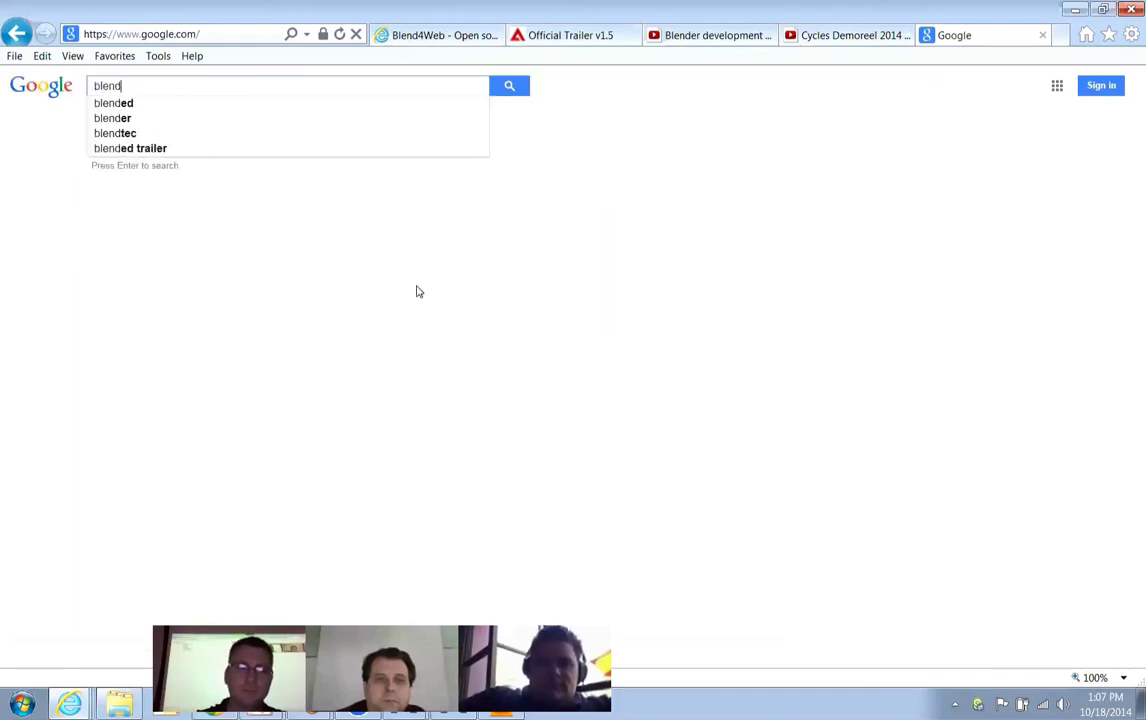
pyautogui.write('er mesh l')
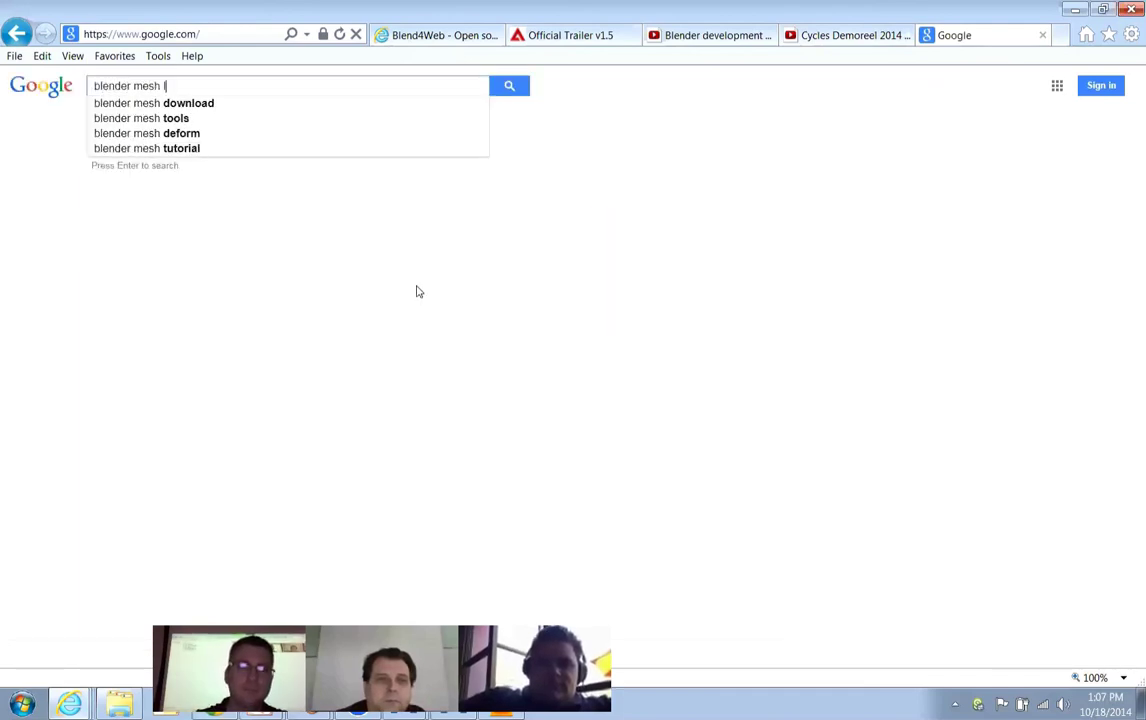
pyautogui.write('int')
pyautogui.press('Return')
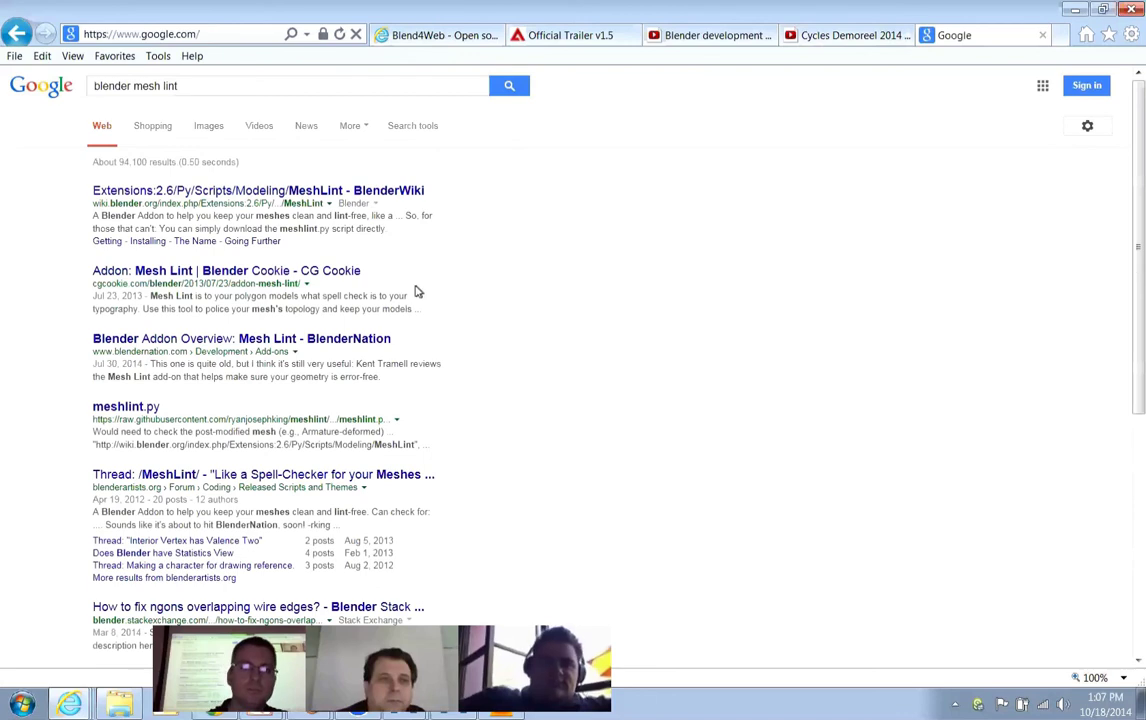
pyautogui.click(258, 191)
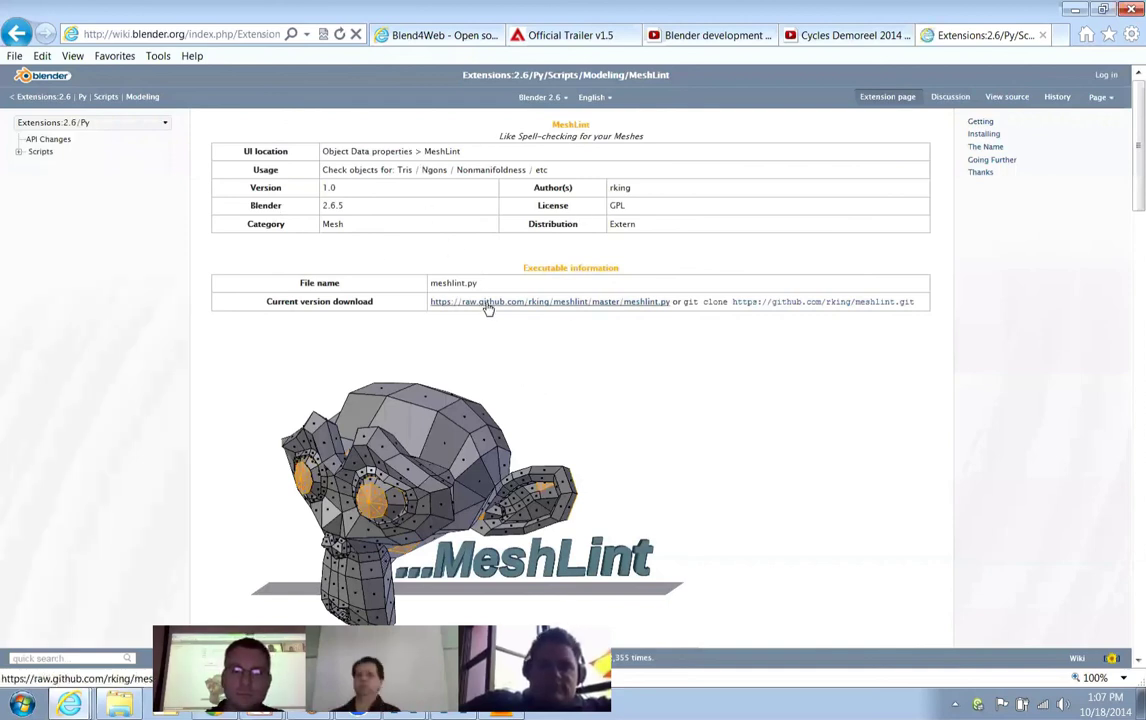
# Save meshlint.py from the wiki's github link into the 2014-10-18 MeetUp Addons folder.
pyautogui.rightClick(445, 302)
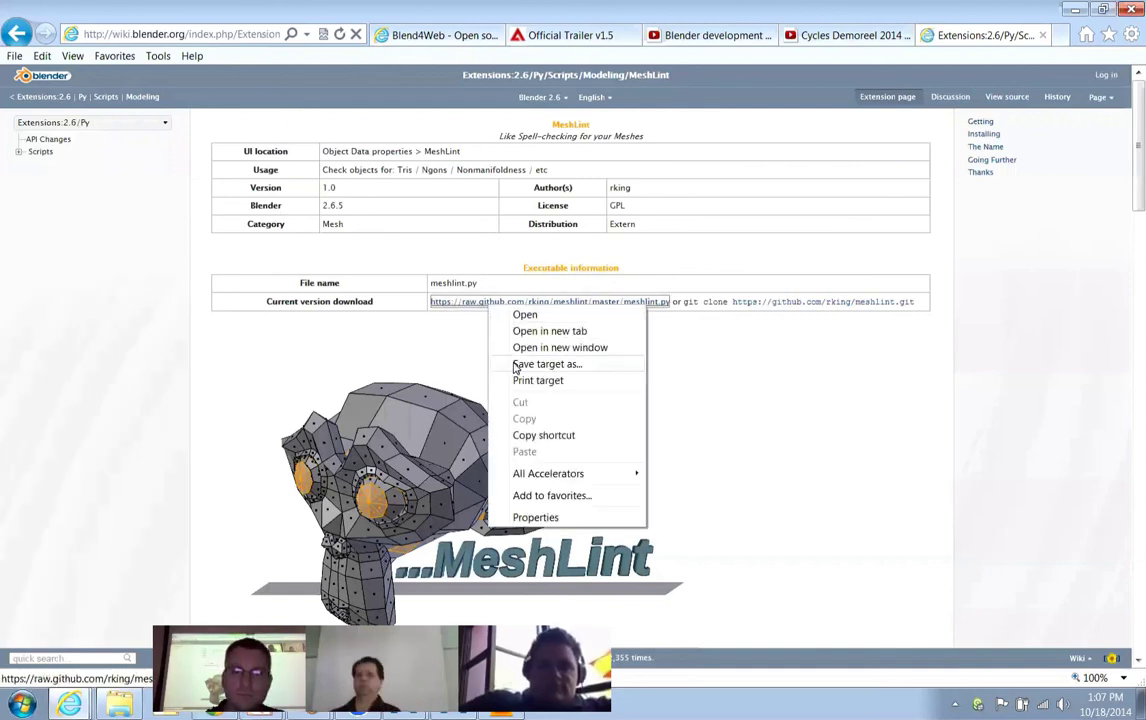
pyautogui.click(465, 352)
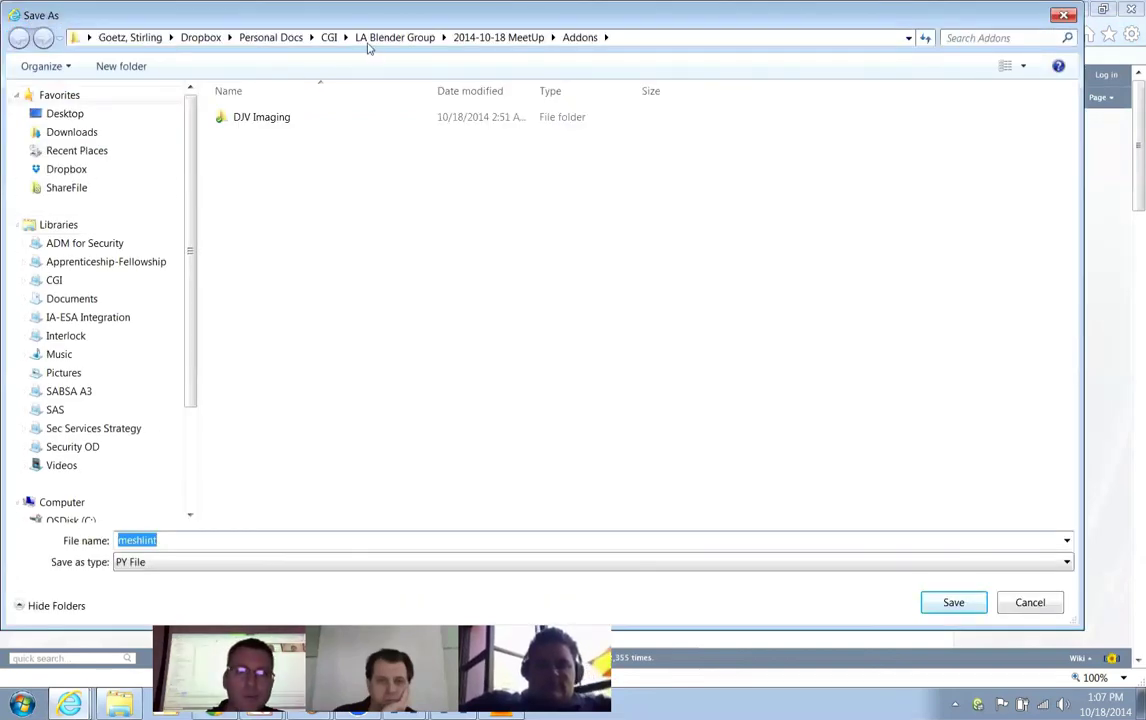
pyautogui.click(470, 37)
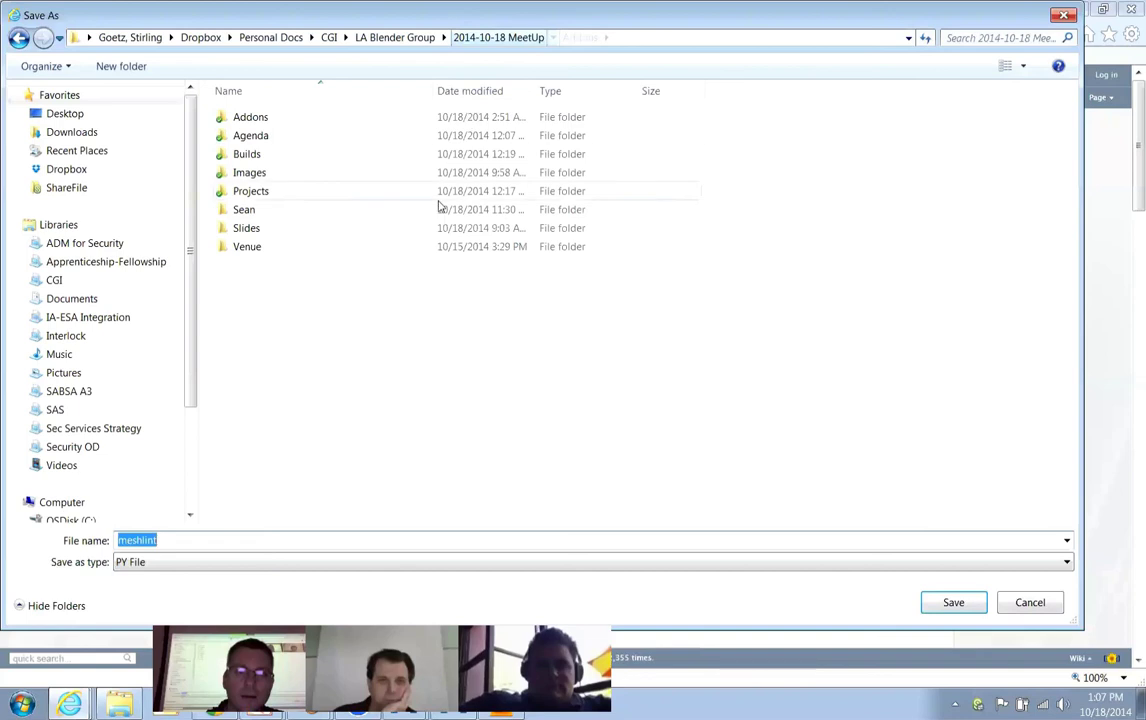
pyautogui.doubleClick(250, 117)
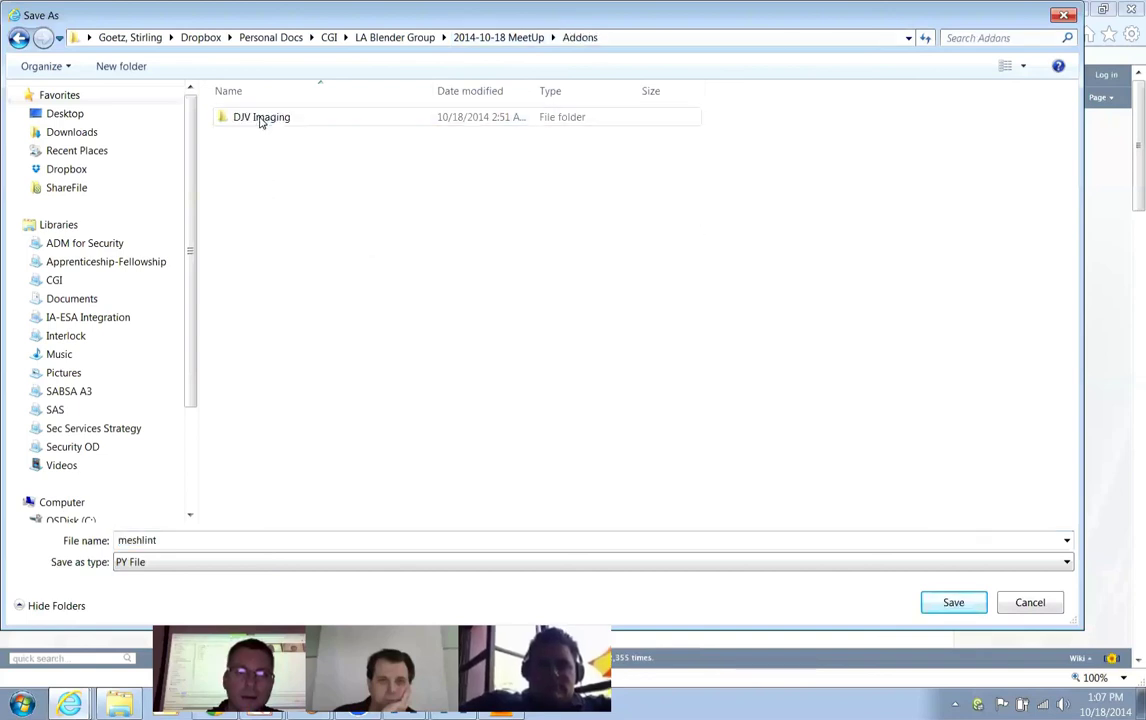
pyautogui.click(953, 603)
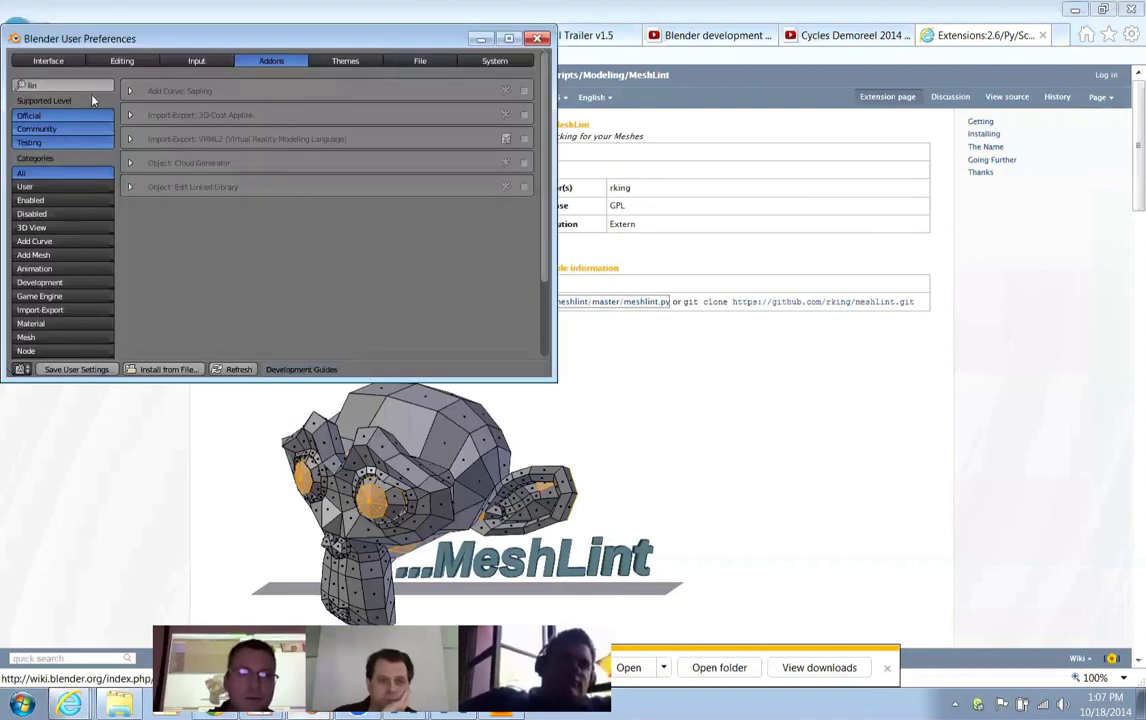
# Start Install from File and browse from the C: drive into the user's Dropbox folder.
pyautogui.click(153, 372)
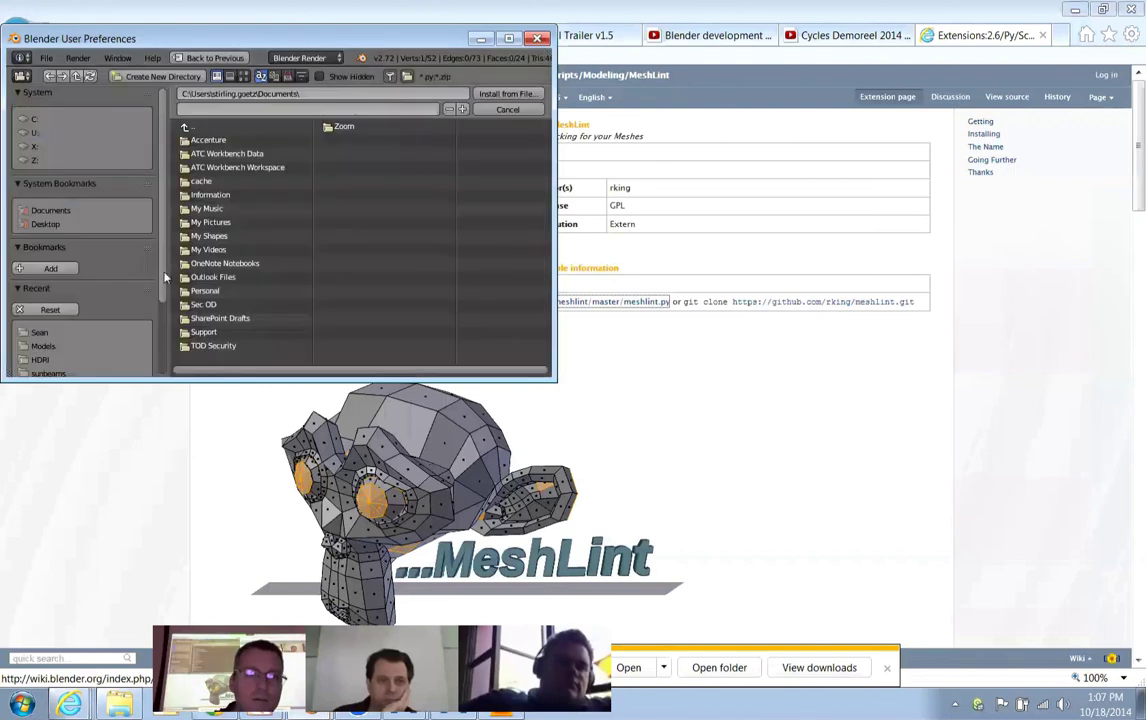
pyautogui.click(36, 119)
pyautogui.click(205, 305)
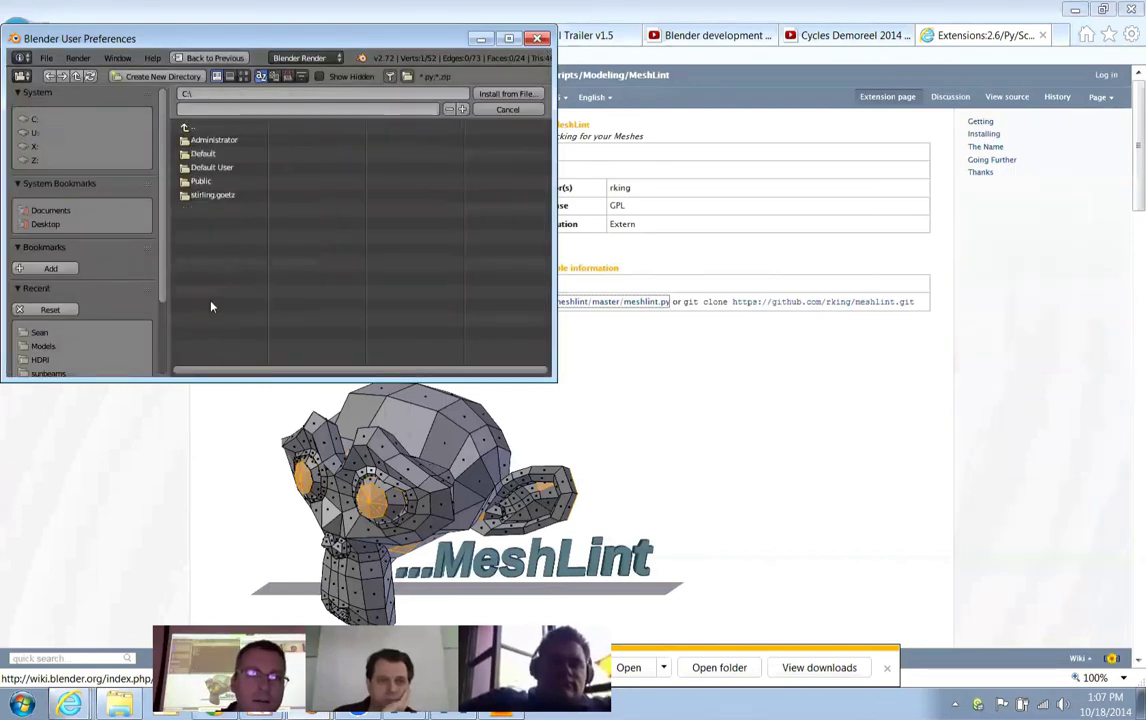
pyautogui.click(208, 195)
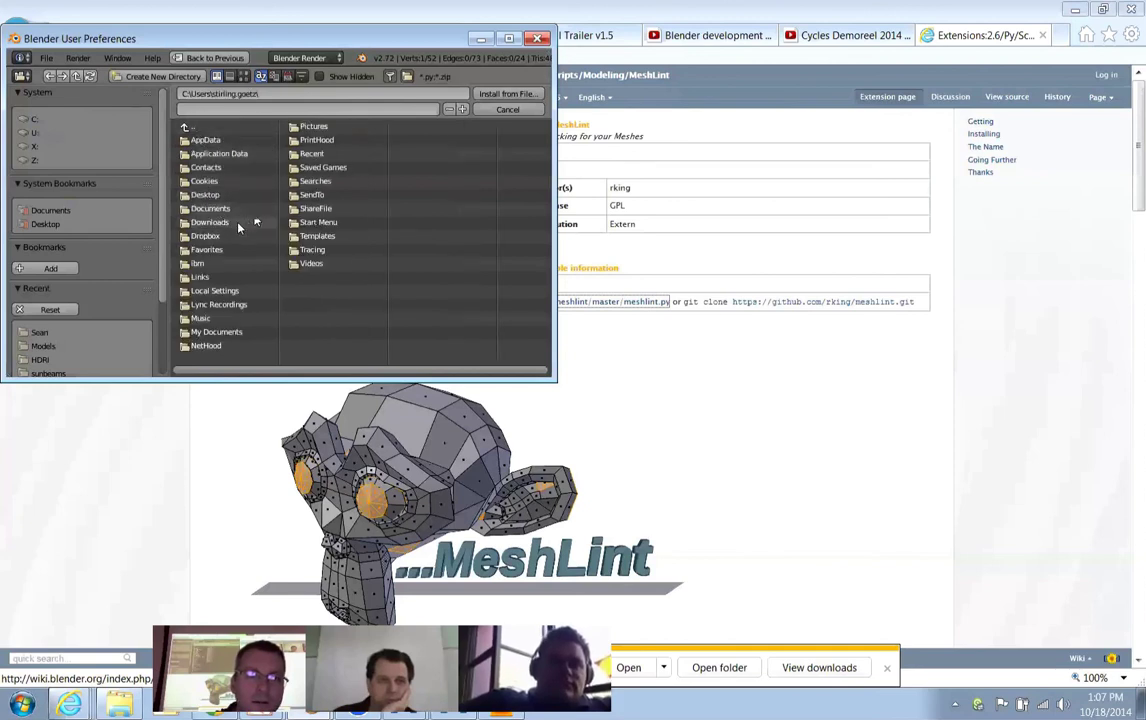
pyautogui.click(207, 236)
pyautogui.click(199, 181)
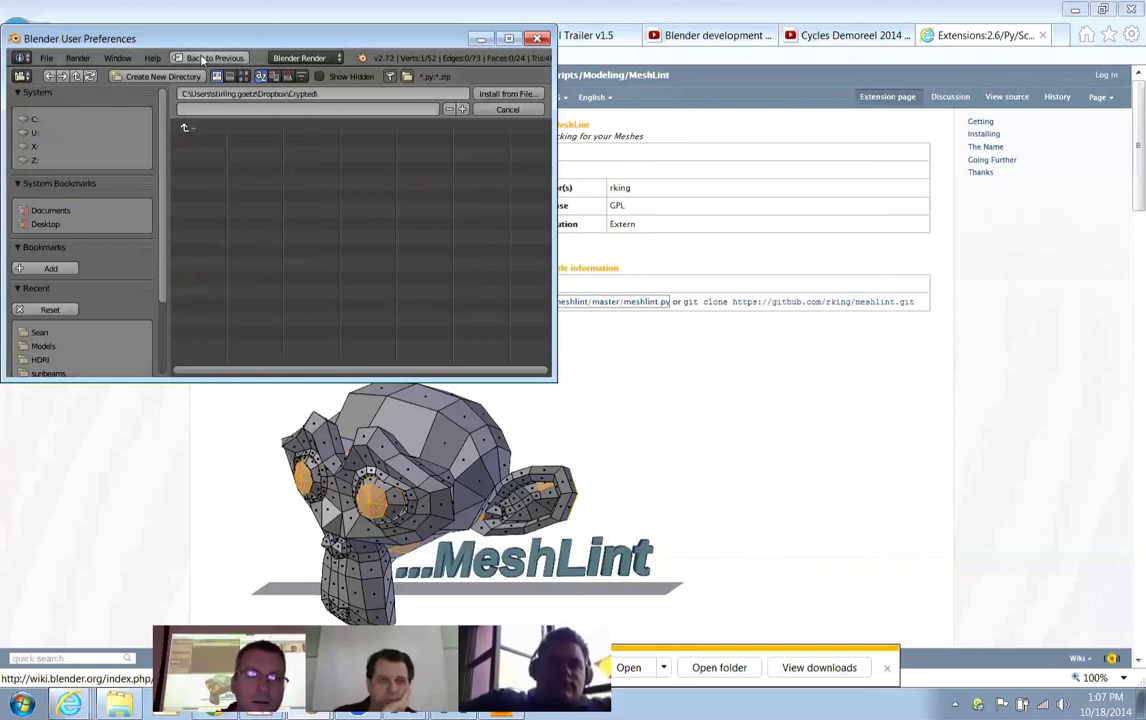
pyautogui.click(195, 127)
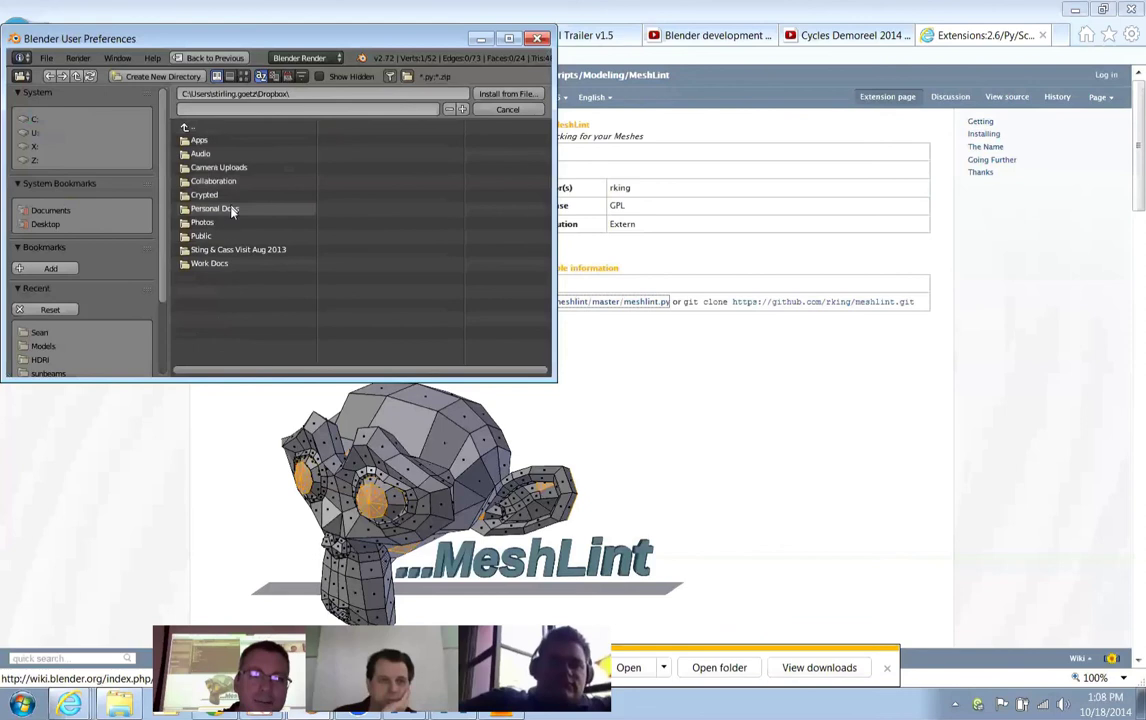
# Go through Personal Docs > CGI > LA Blender Group > 2014-10-18 MeetUp > Addons and install meshlint.py.
pyautogui.click(231, 210)
pyautogui.click(204, 166)
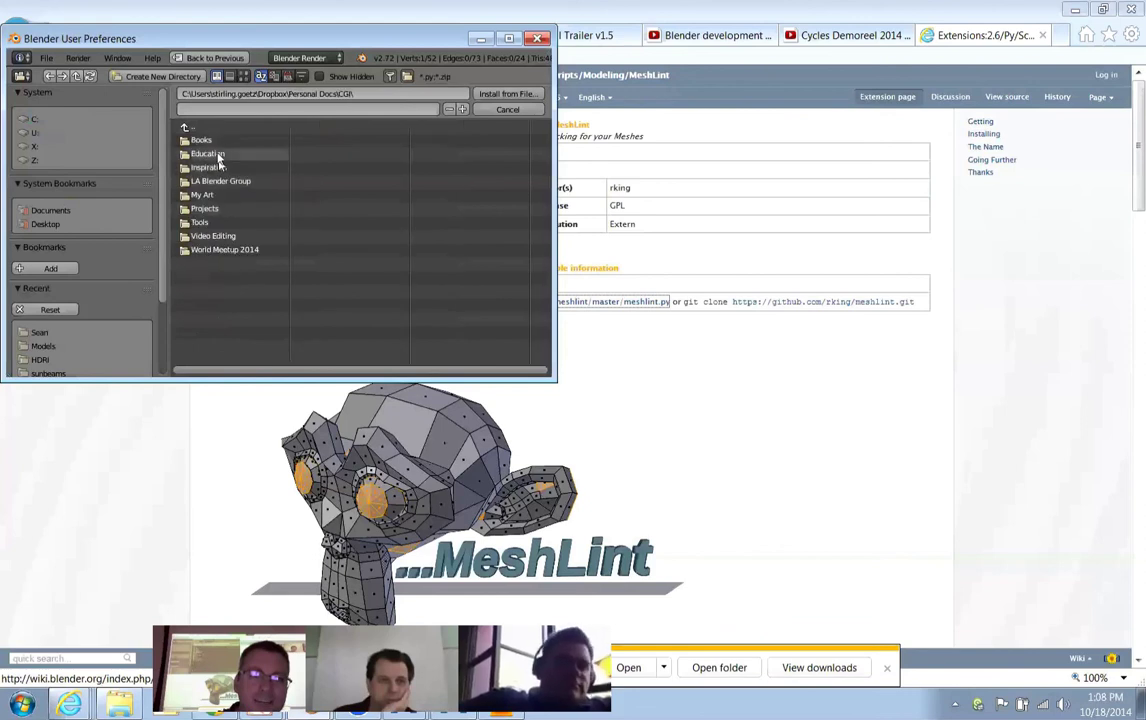
pyautogui.click(221, 181)
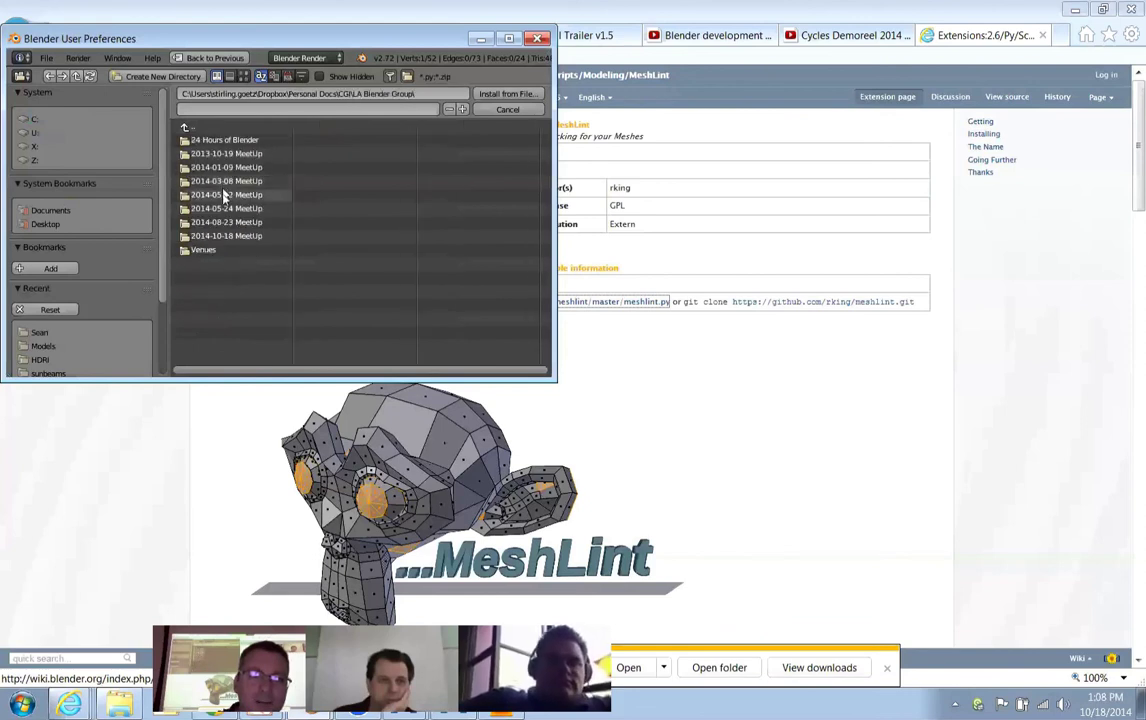
pyautogui.click(228, 235)
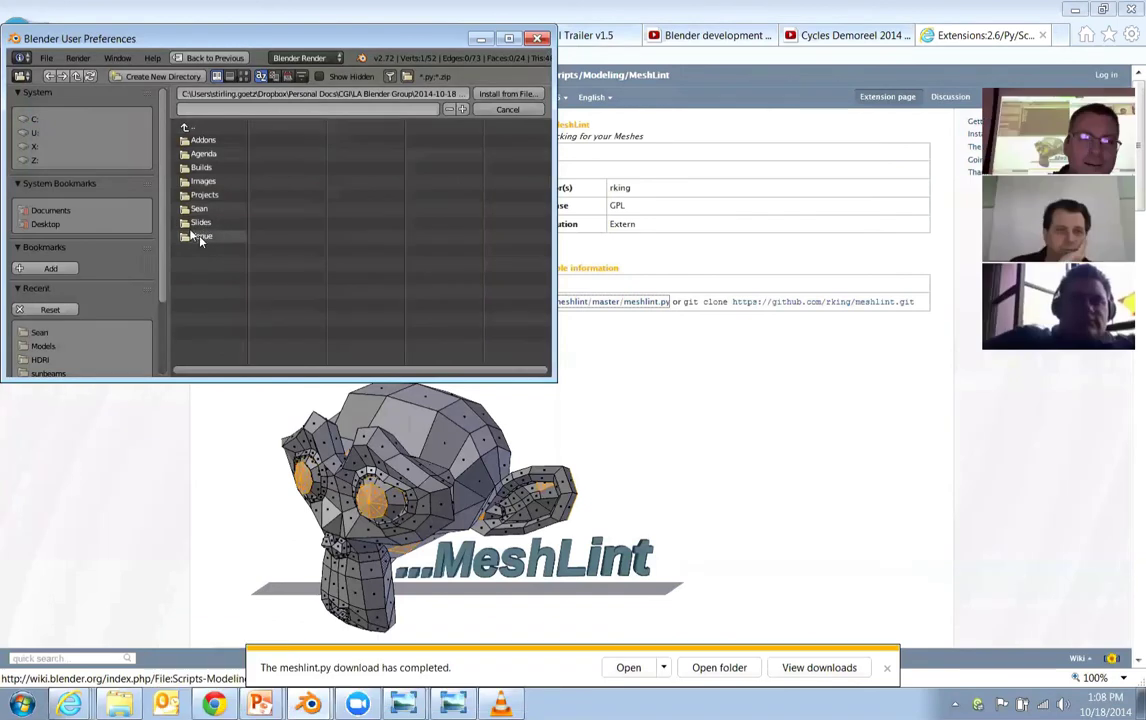
pyautogui.click(197, 140)
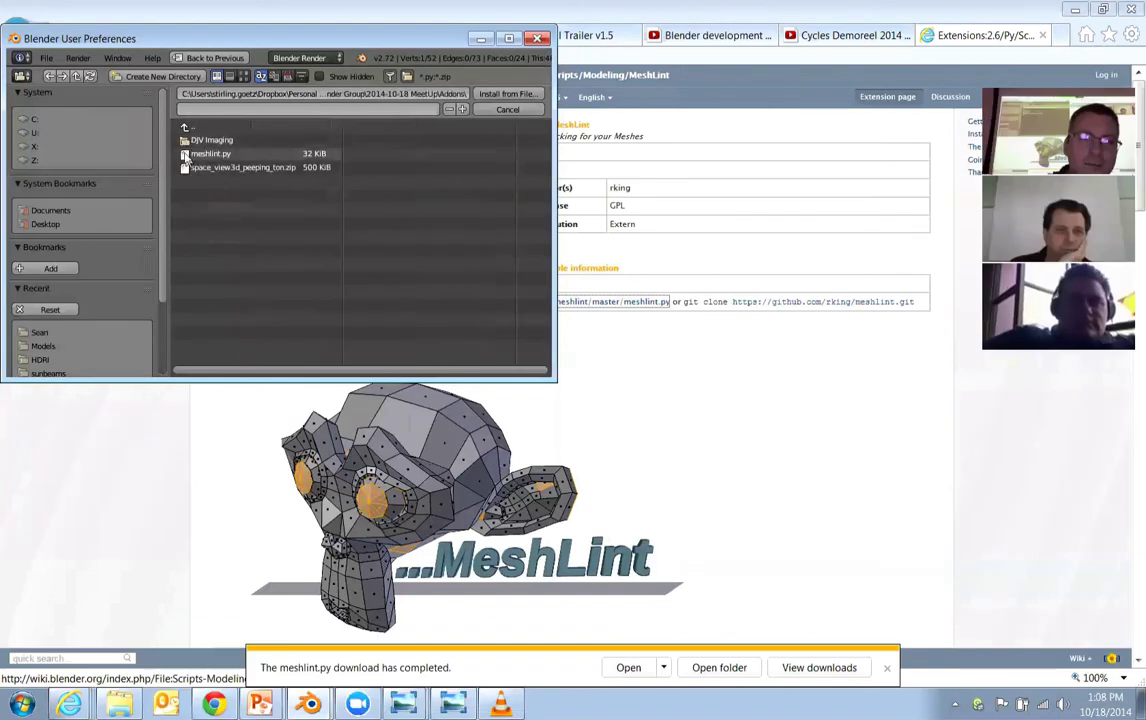
pyautogui.click(186, 155)
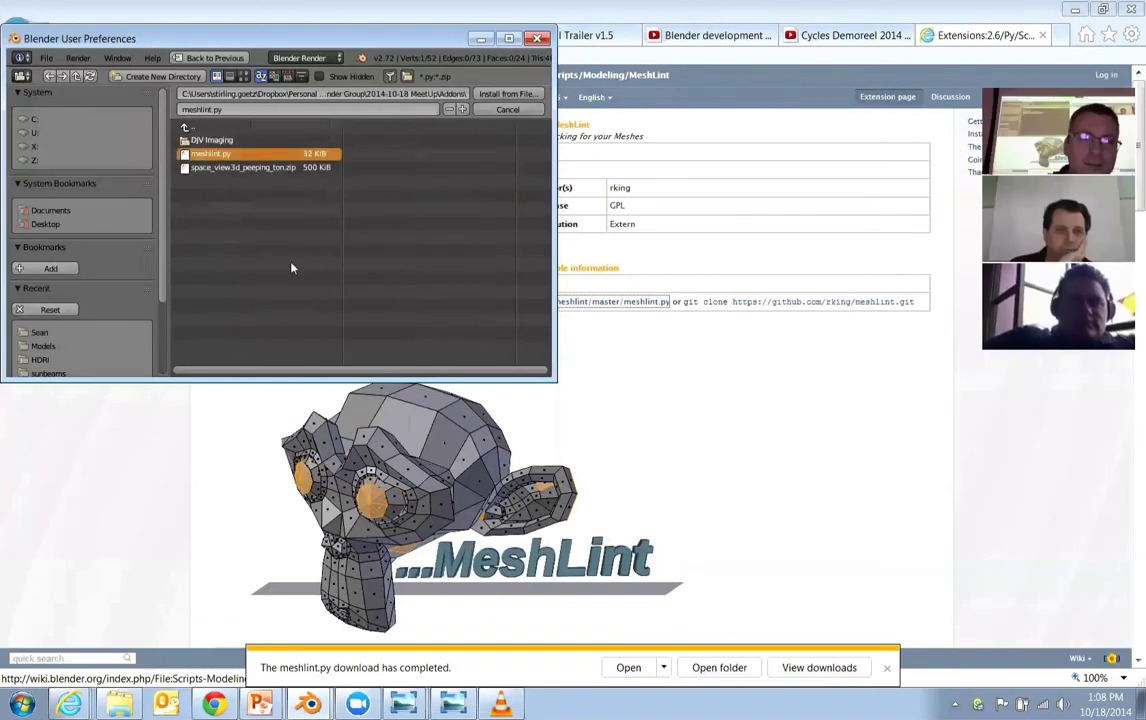
pyautogui.click(503, 94)
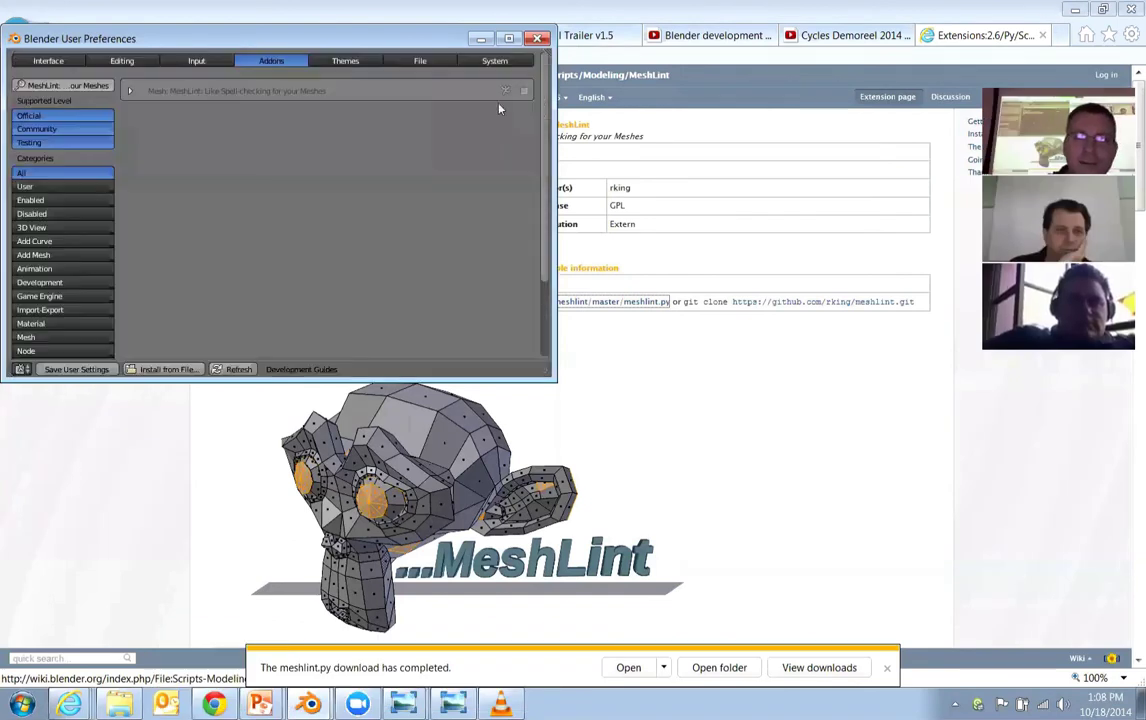
# Expand the MeshLint entry to review its details, then minimize and close User Preferences.
pyautogui.click(129, 91)
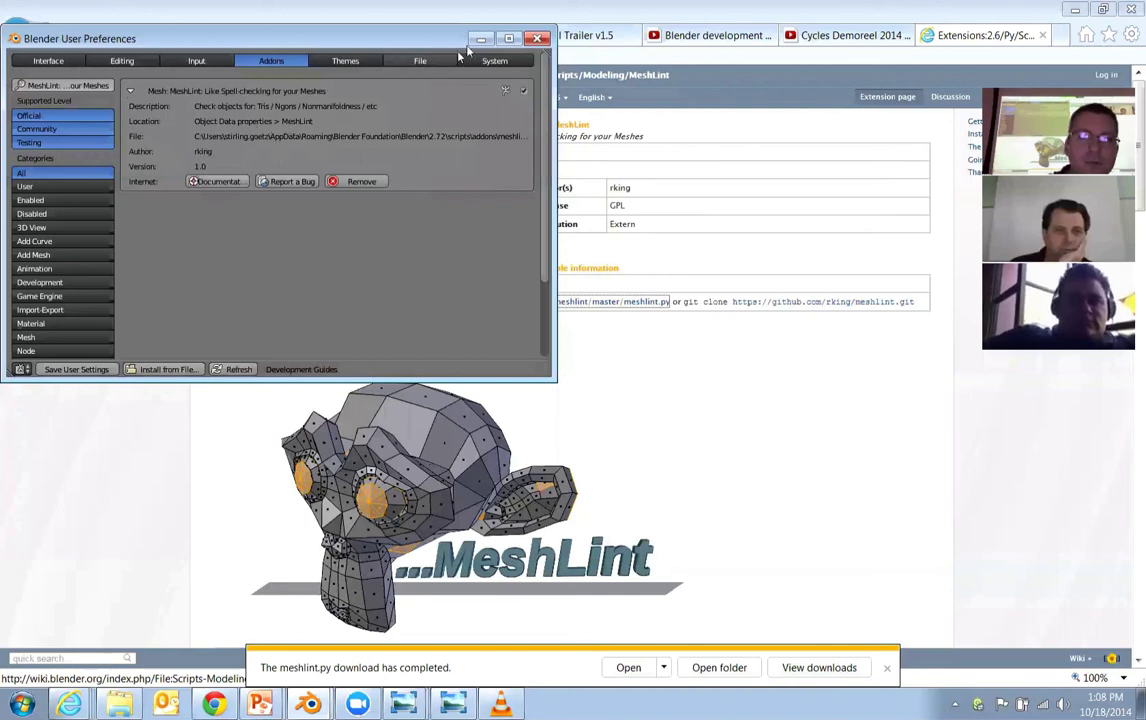
pyautogui.click(479, 38)
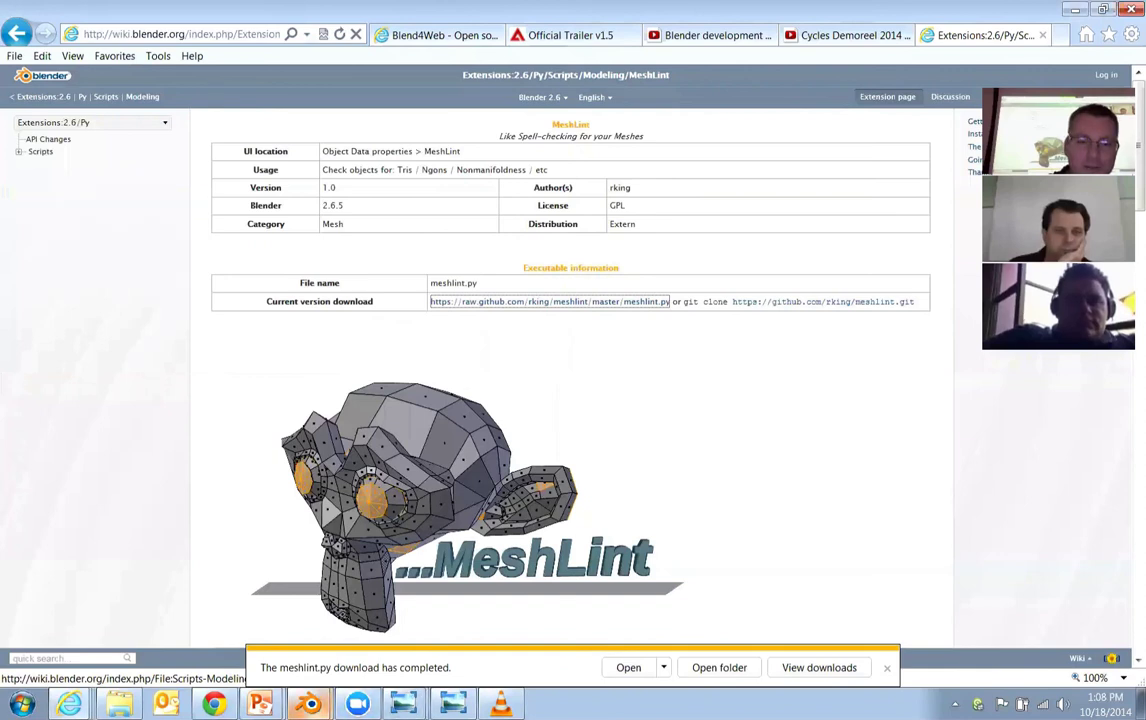
pyautogui.click(308, 704)
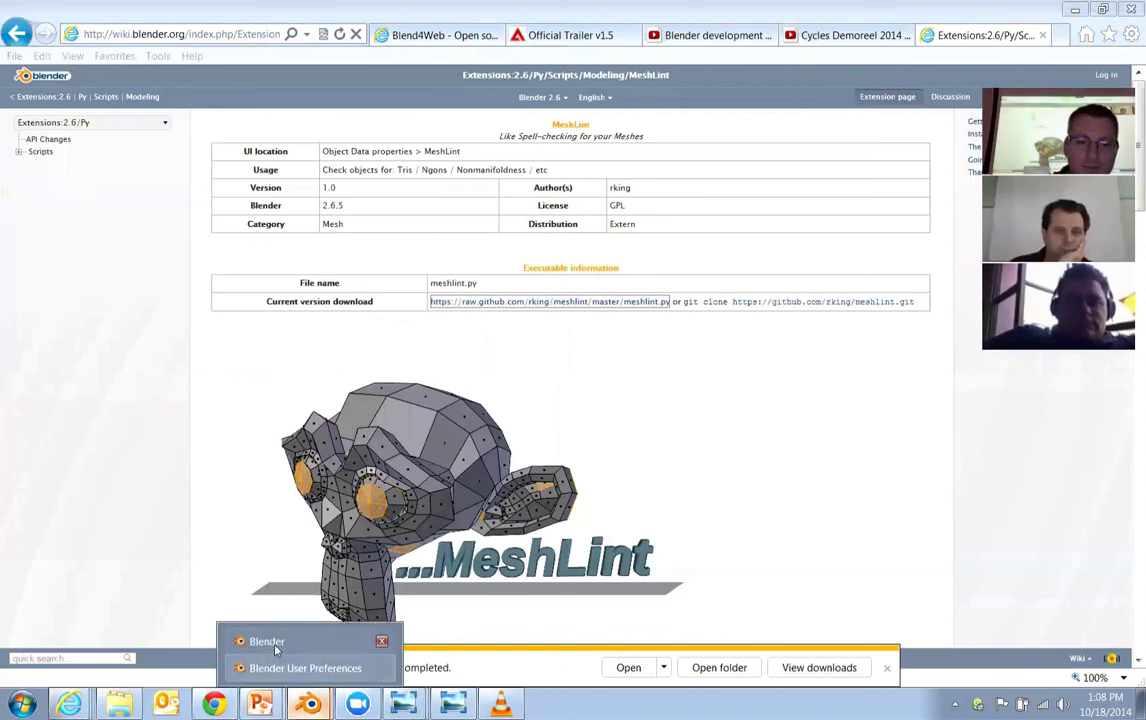
pyautogui.click(381, 667)
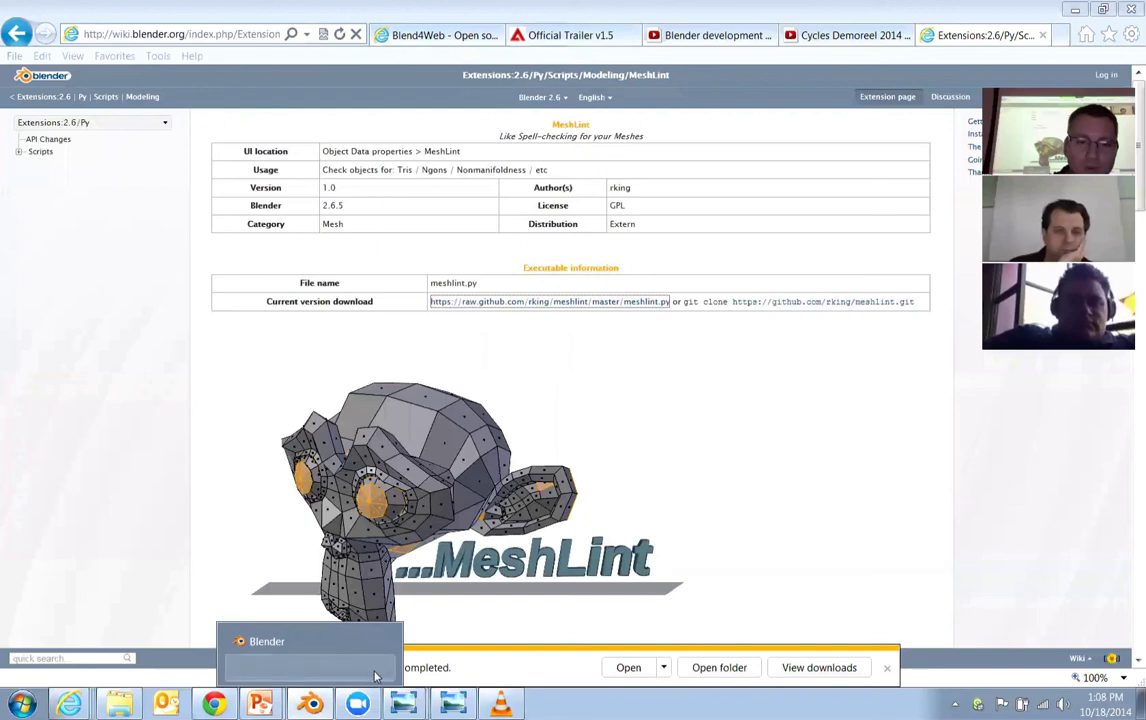
# Bring Blender forward, select a plane vertex, switch to Object Mode and show the Object properties.
pyautogui.click(295, 668)
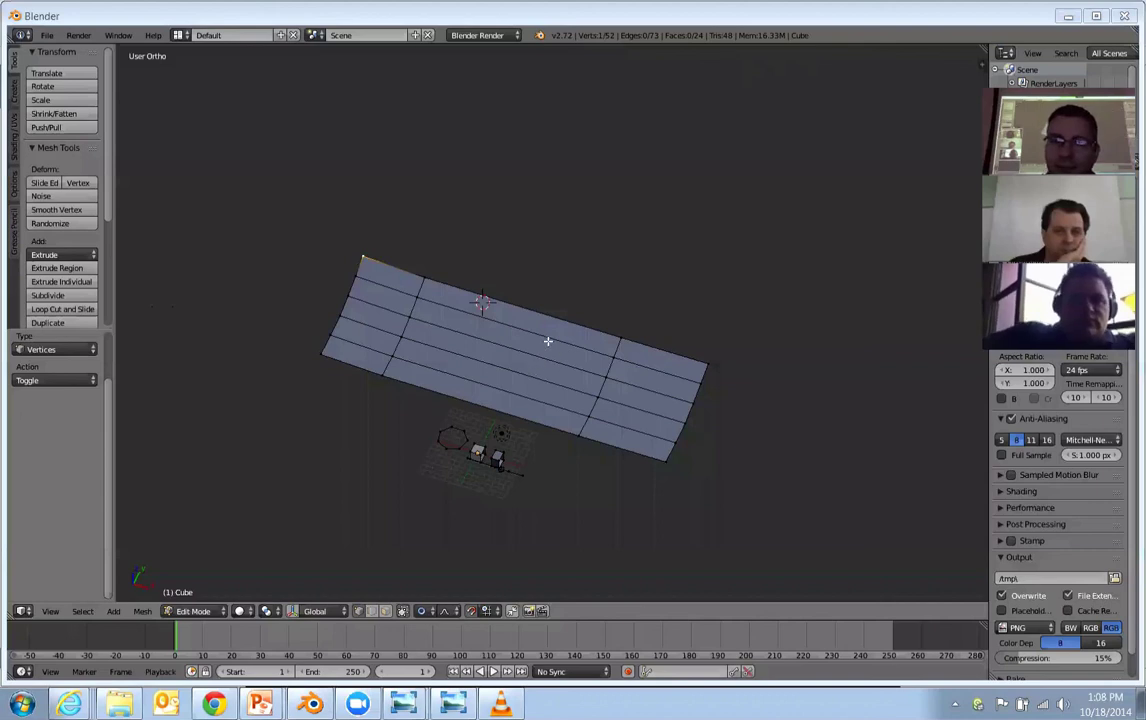
pyautogui.rightClick(625, 339)
pyautogui.press('Tab')
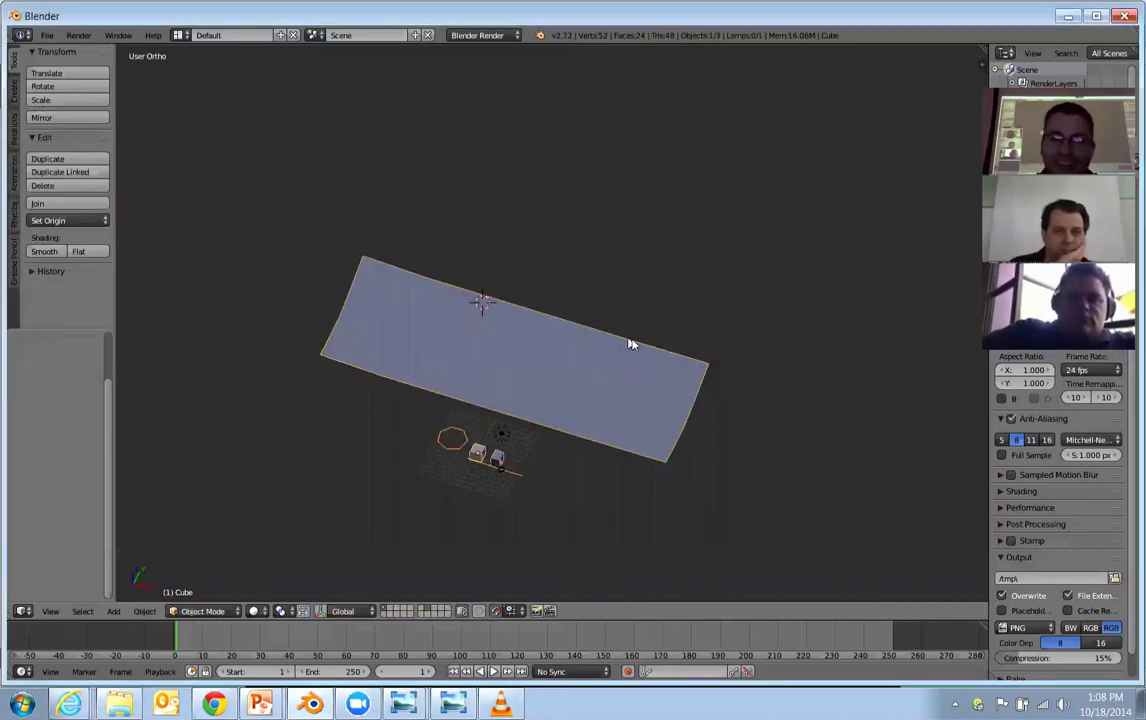
pyautogui.click(1092, 100)
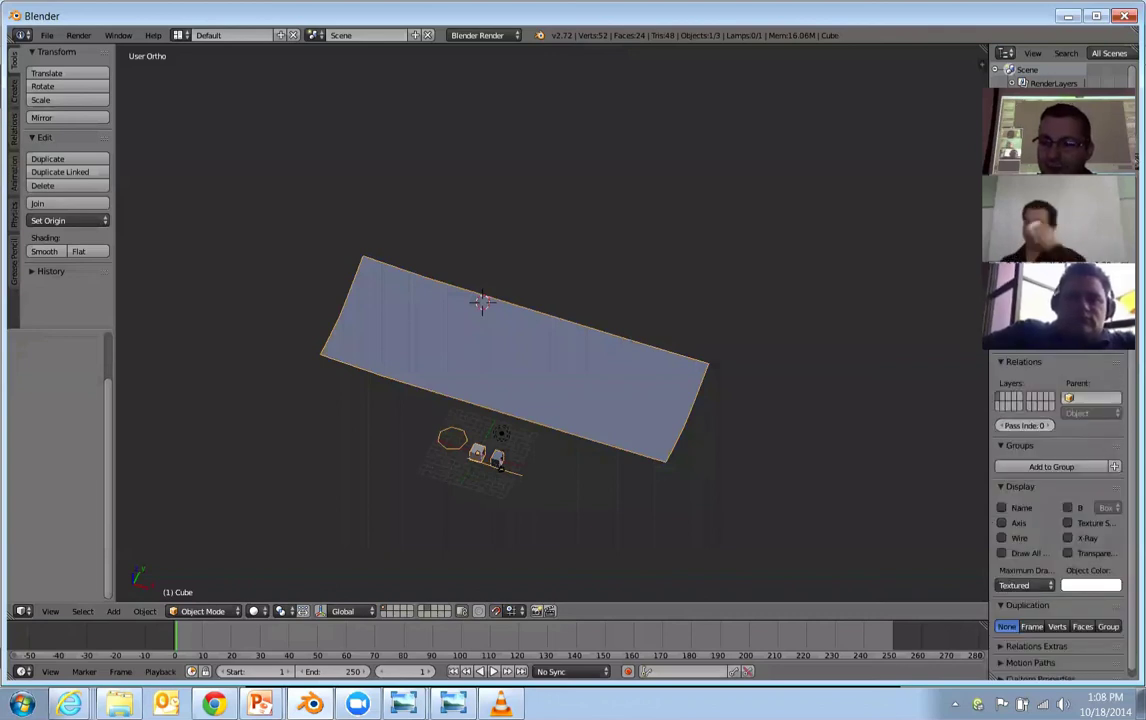
pyautogui.scroll(-1, 1060, 520)
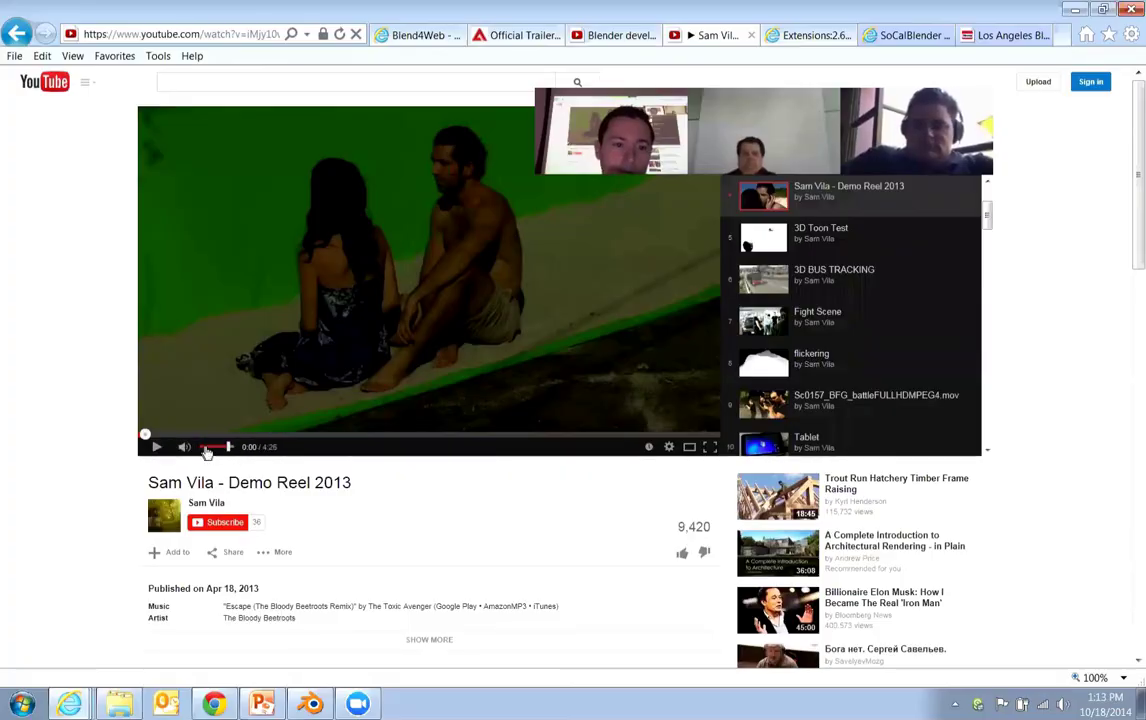
# Turn down the demo reel's volume and make it fill the screen.
pyautogui.click(211, 450)
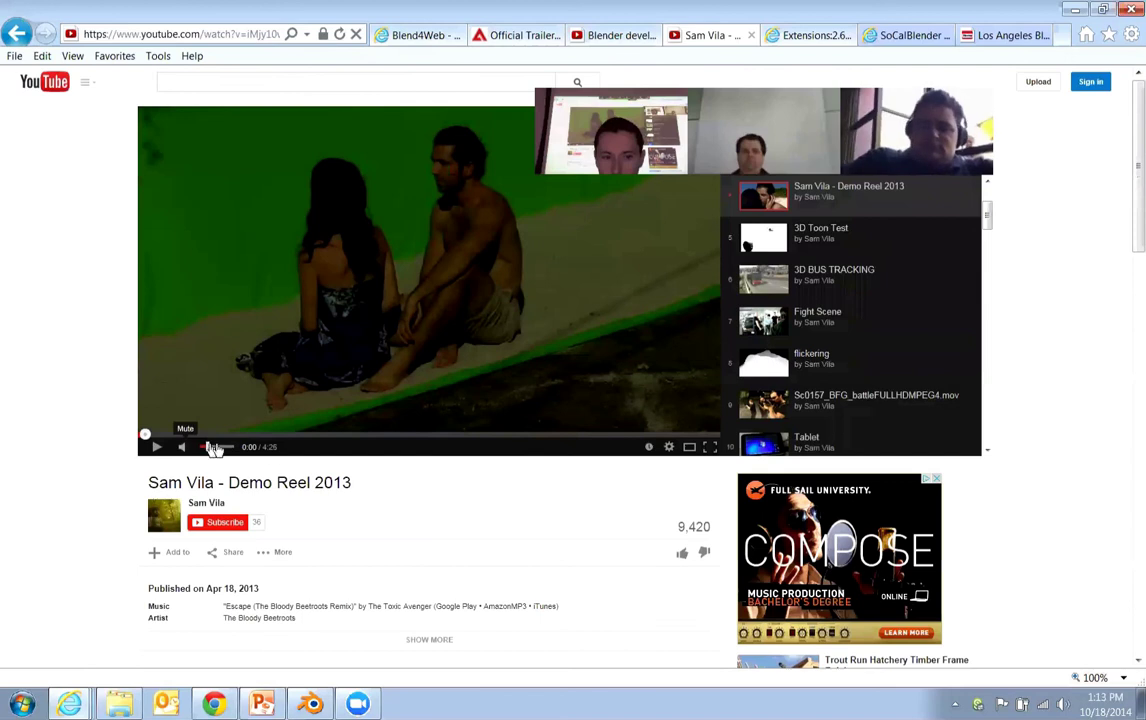
pyautogui.click(716, 448)
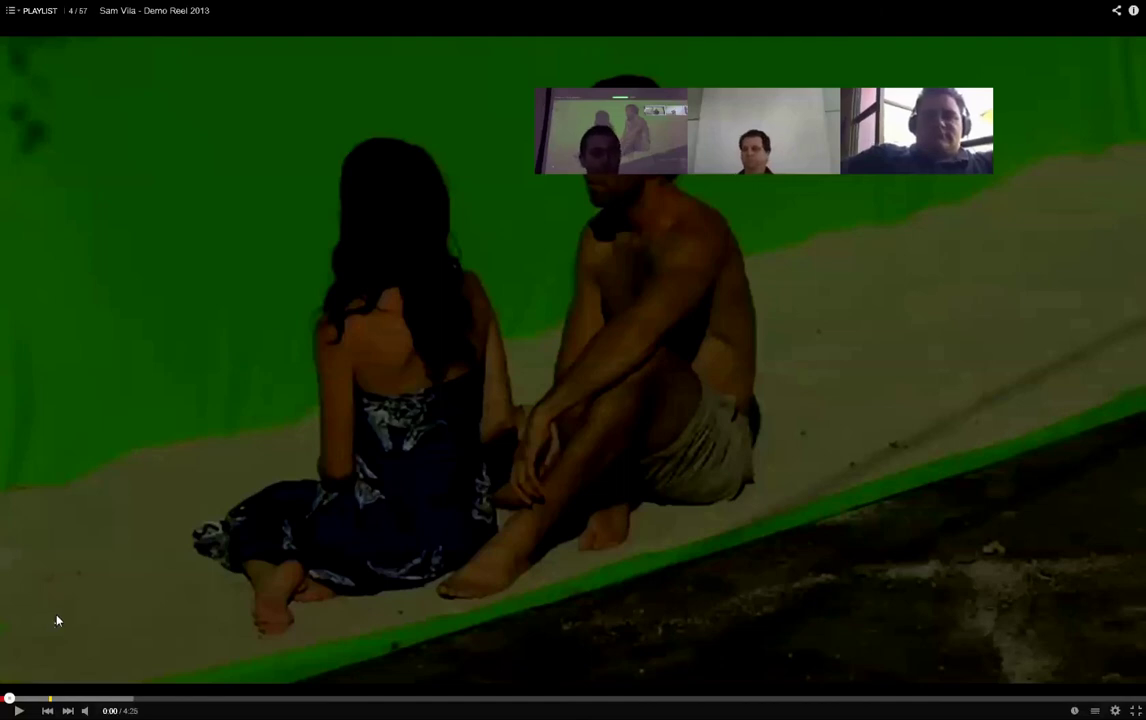
# Start the demo reel playing, turn the sound up and close the AlertLogic ad banner.
pyautogui.press('space')
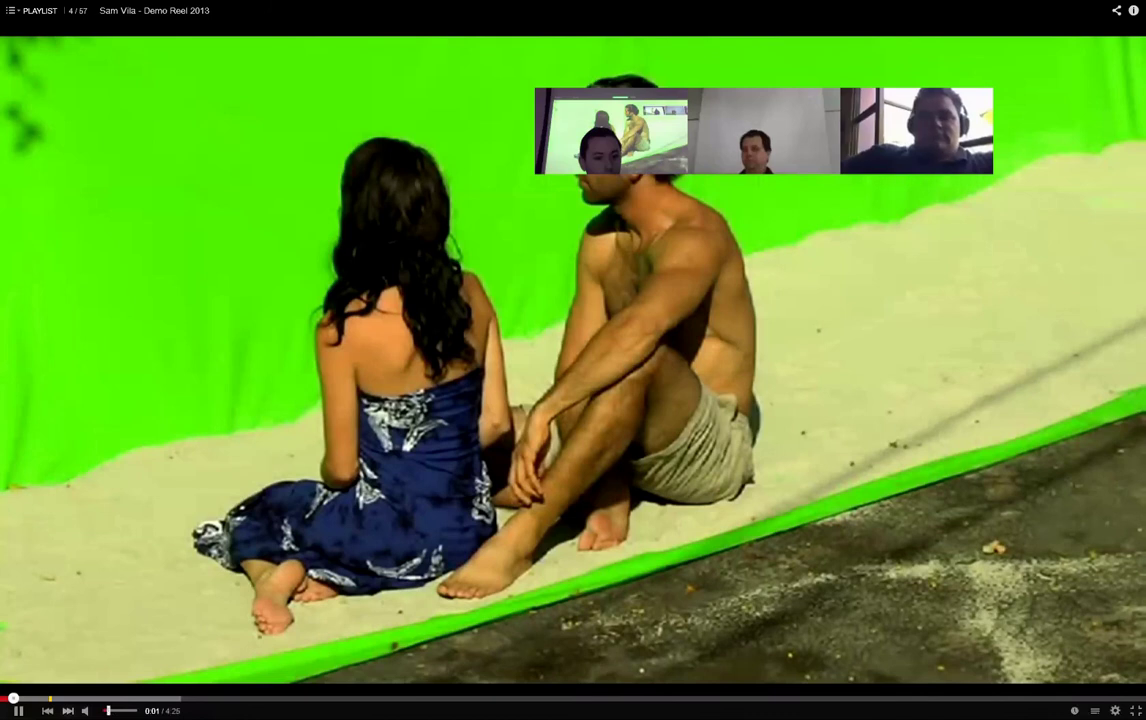
pyautogui.click(86, 710)
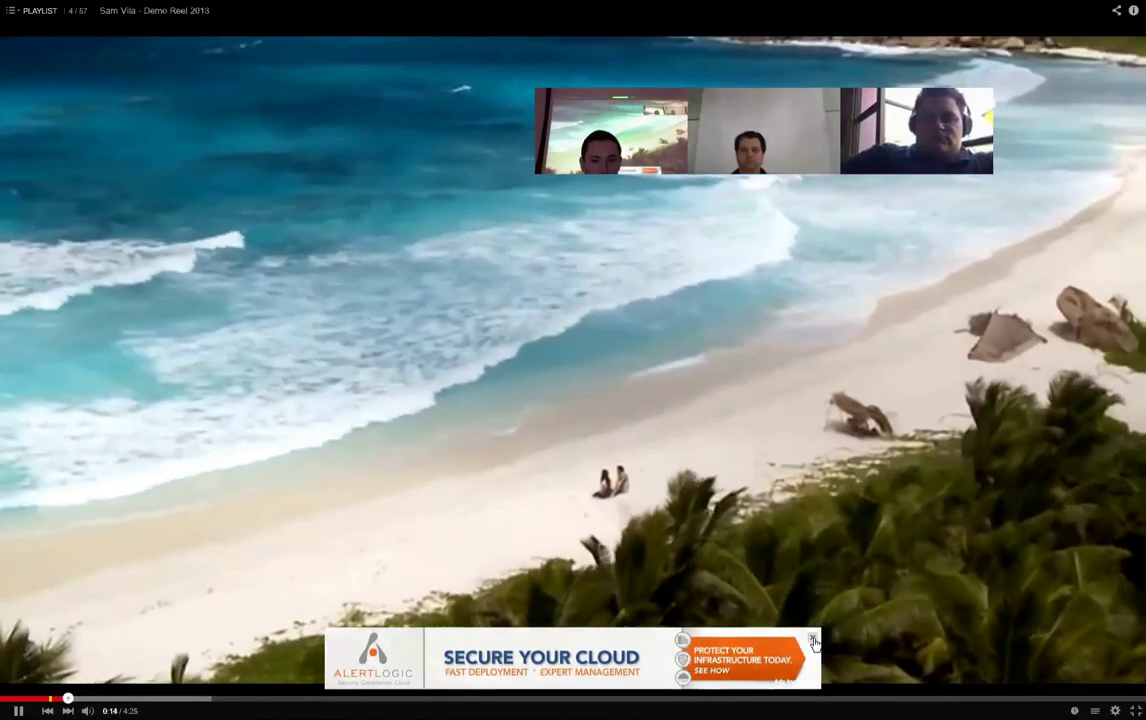
pyautogui.click(810, 638)
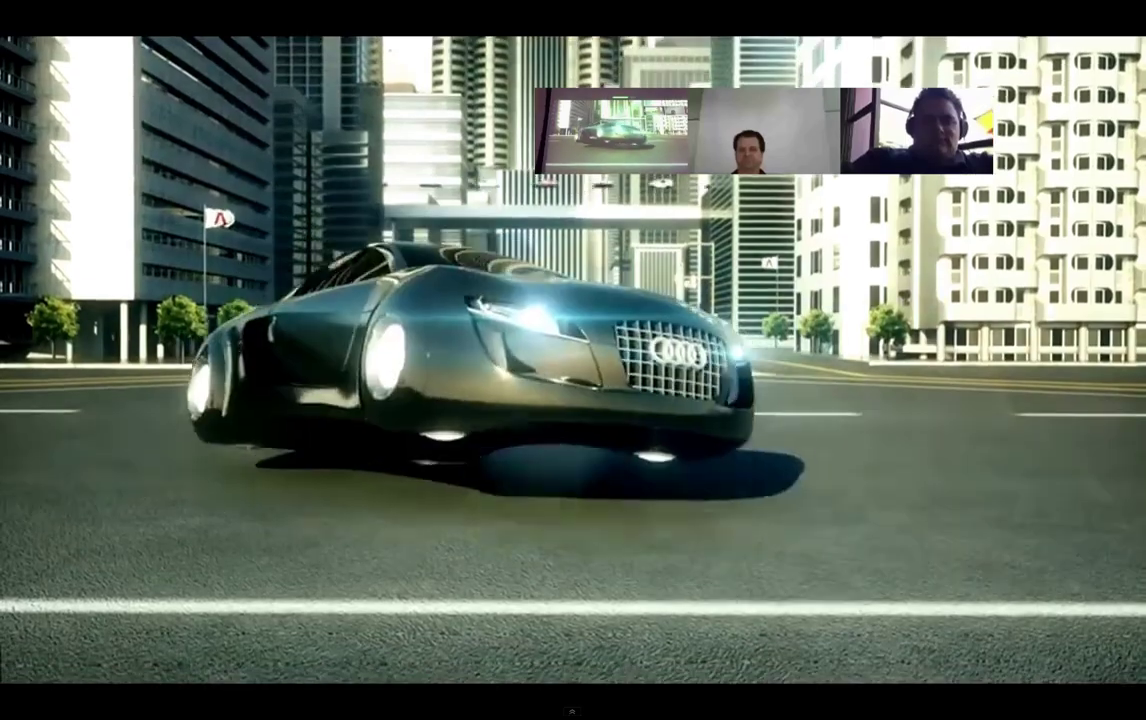
# Pause the YouTube video, then play Blender's hair animation and view it from the front and through the camera.
pyautogui.press('Escape')
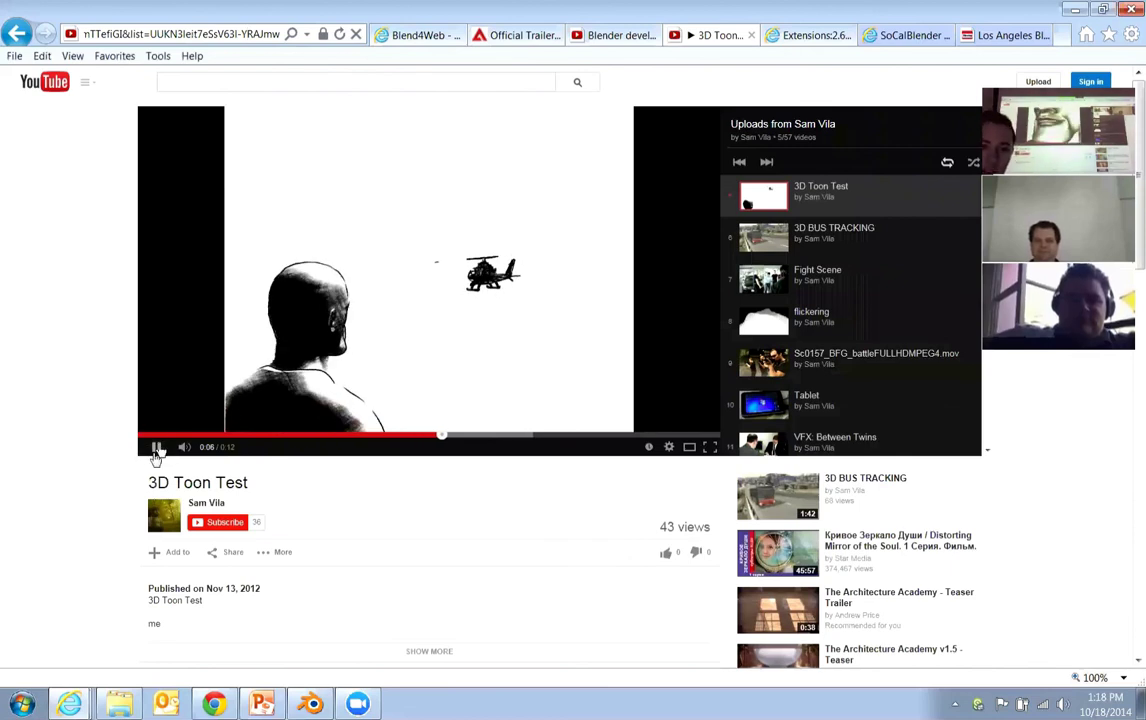
pyautogui.click(155, 449)
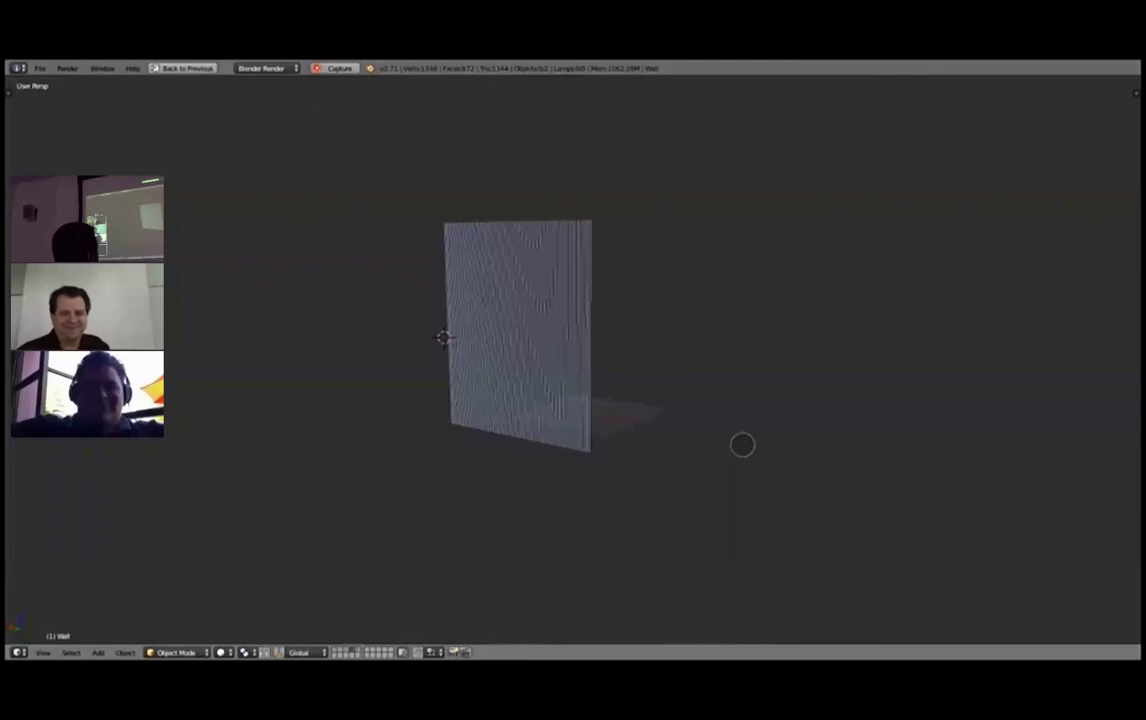
pyautogui.hotkey('alt', 'a')
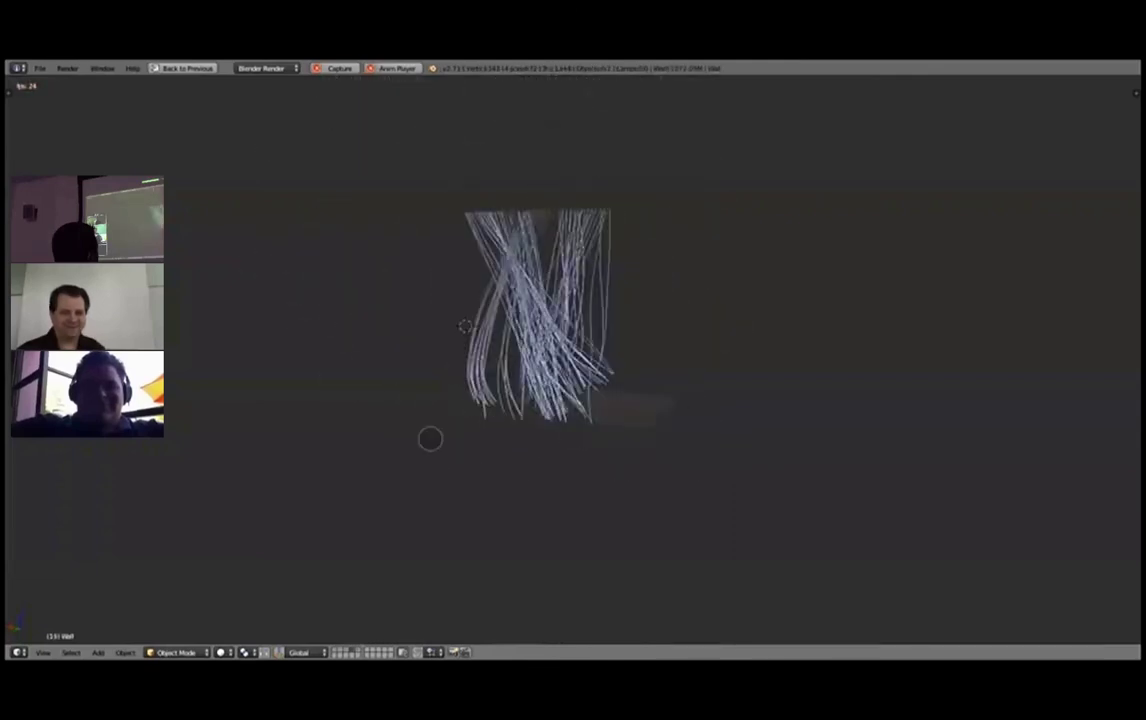
pyautogui.moveTo(430, 438); pyautogui.dragTo(735, 508, button='middle')
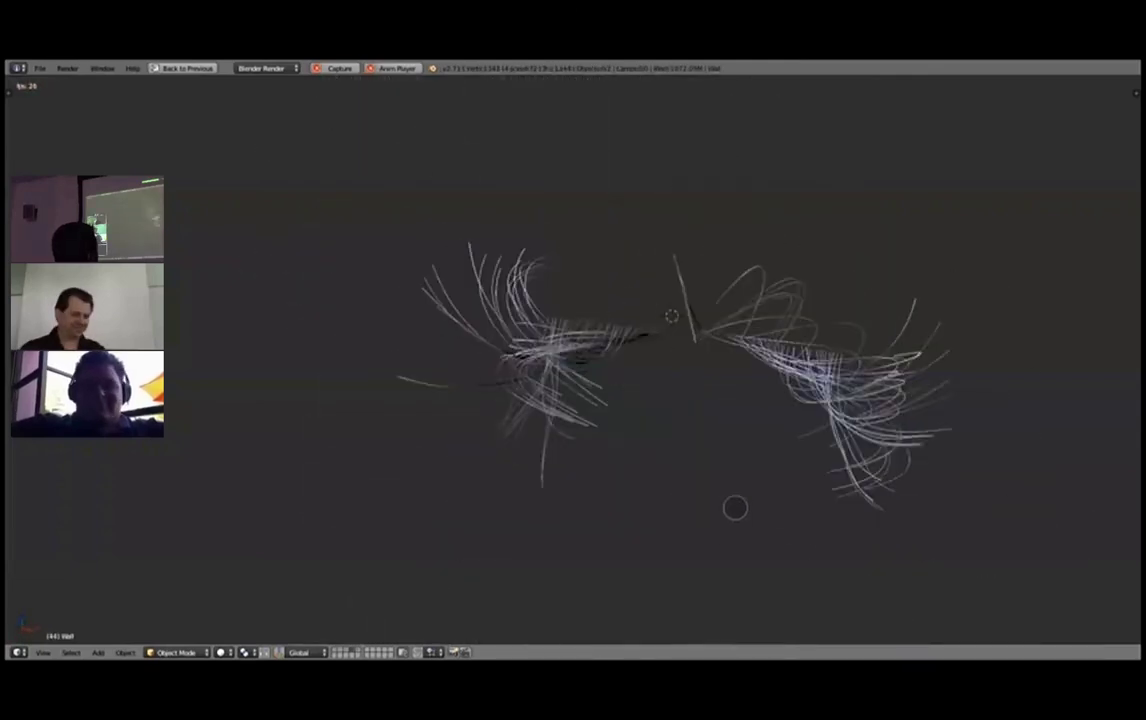
pyautogui.press('KP_1')
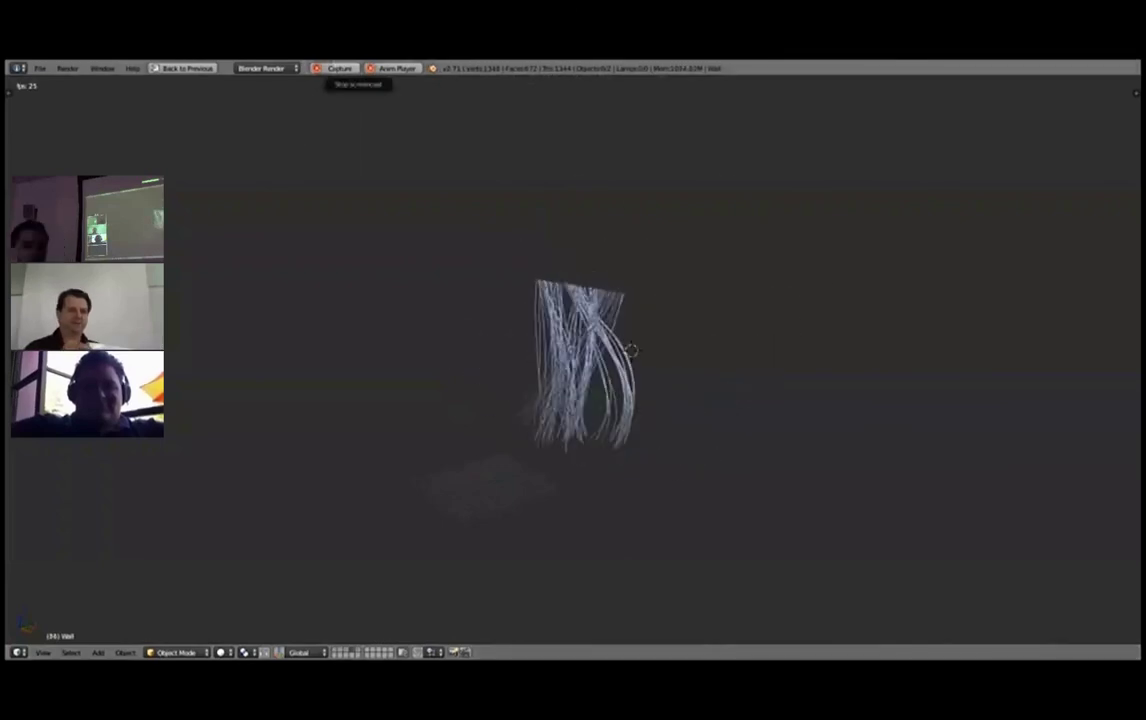
pyautogui.press('KP_0')
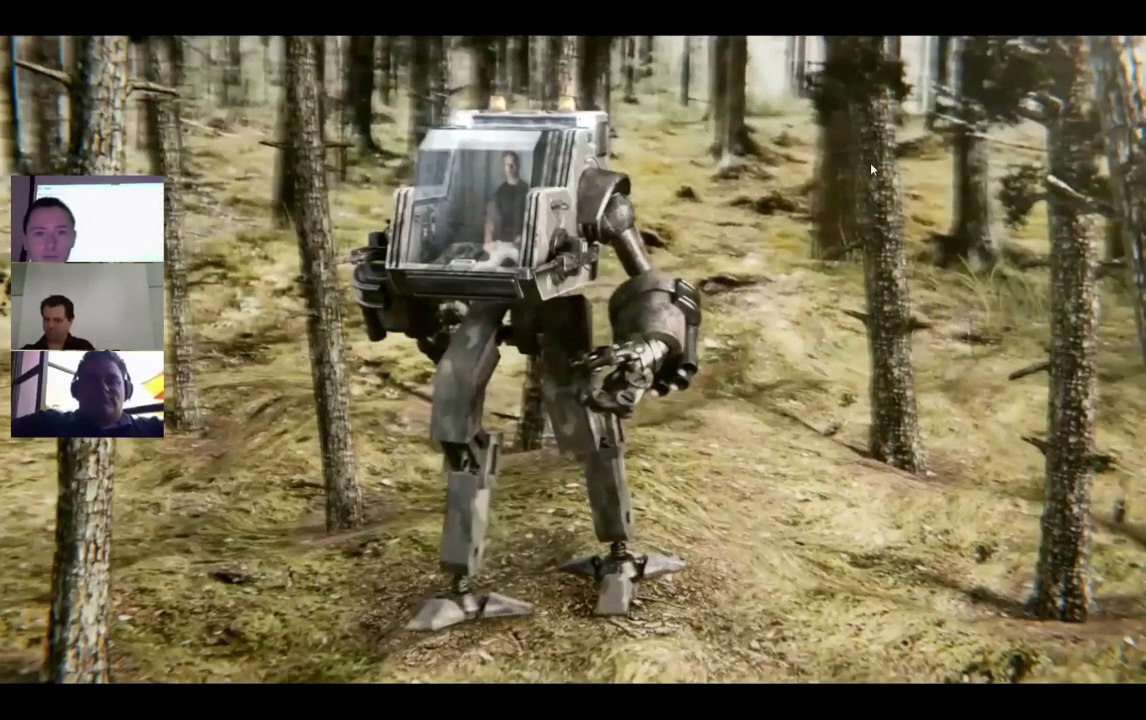
# Exit full screen, close the second YouTube tab, go back and sign out of YouTube.
pyautogui.press('Escape')
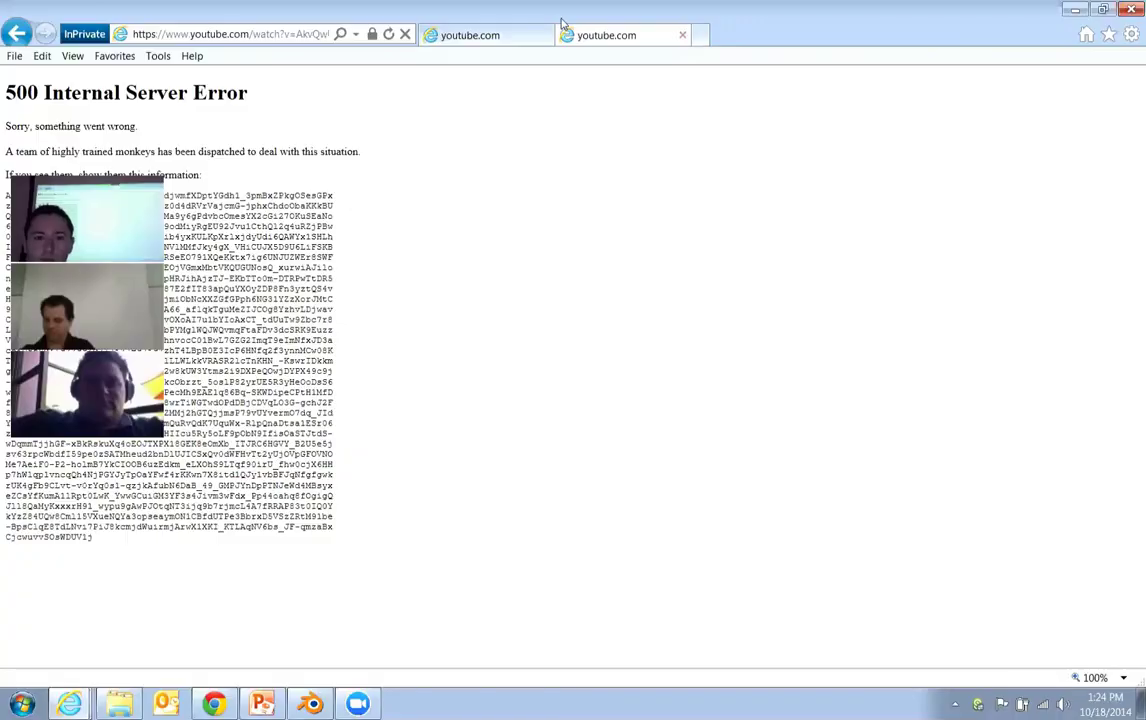
pyautogui.click(452, 38)
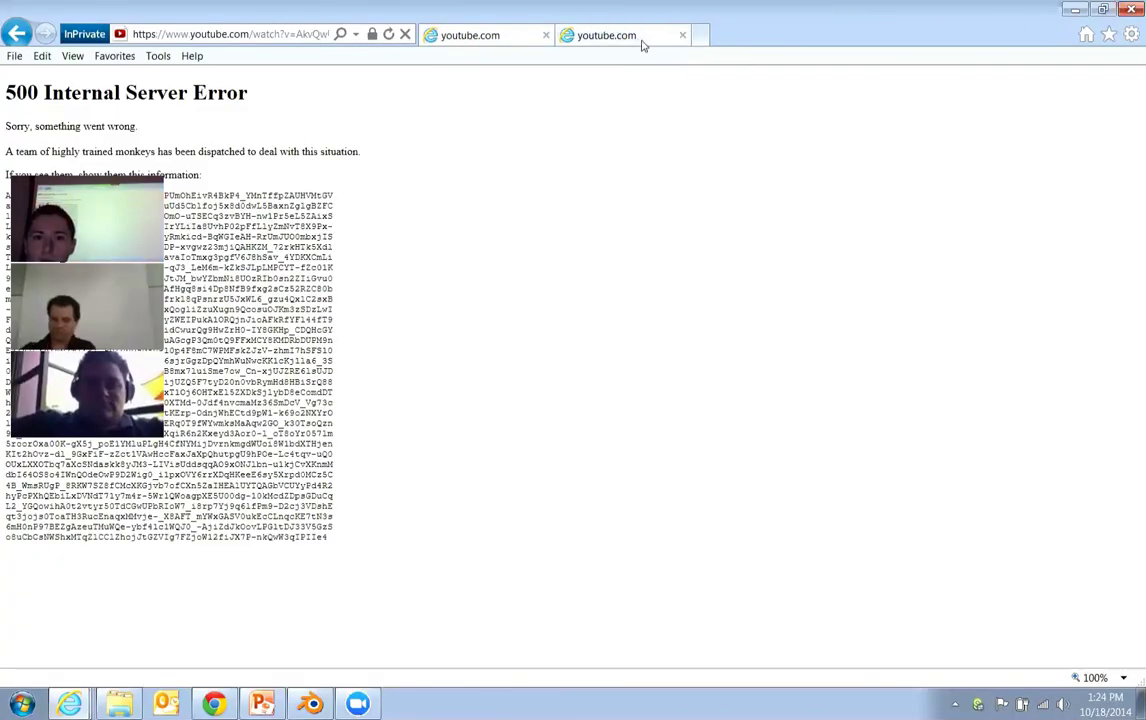
pyautogui.click(682, 37)
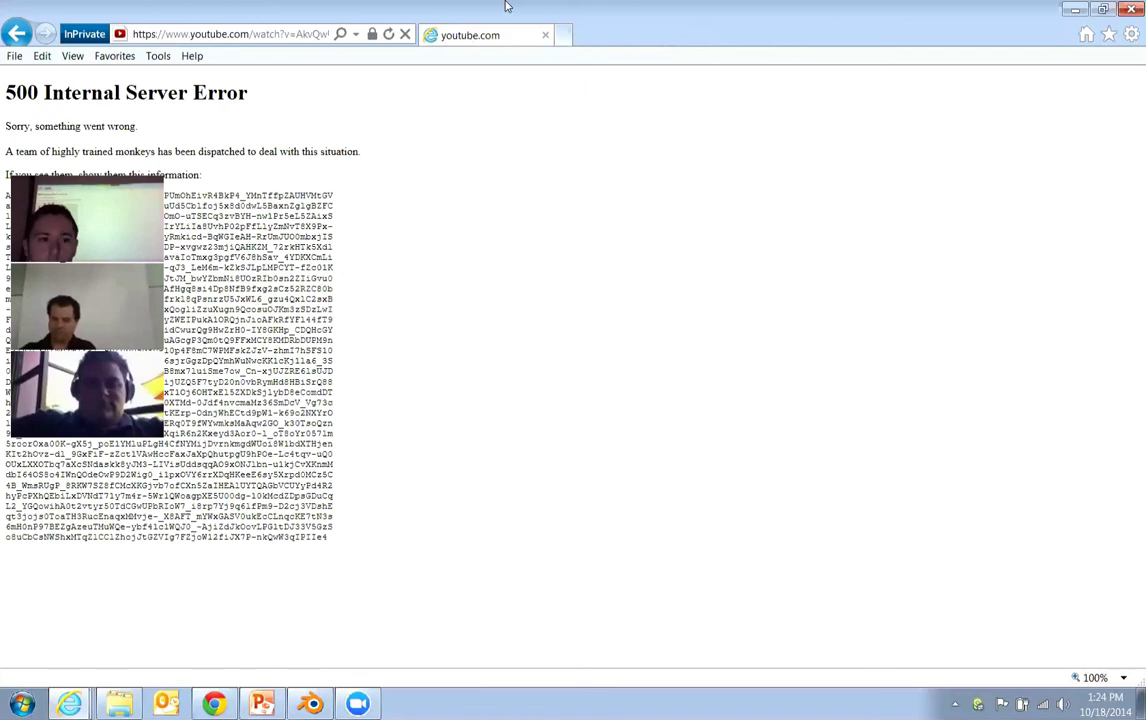
pyautogui.click(20, 34)
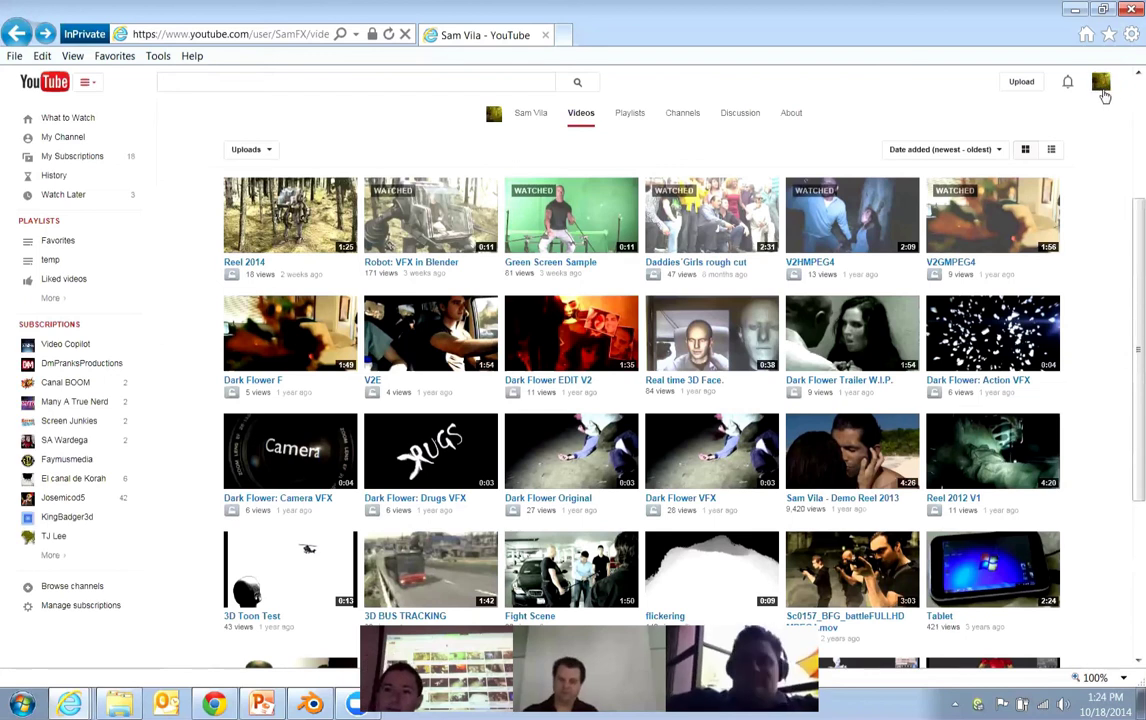
pyautogui.click(1104, 86)
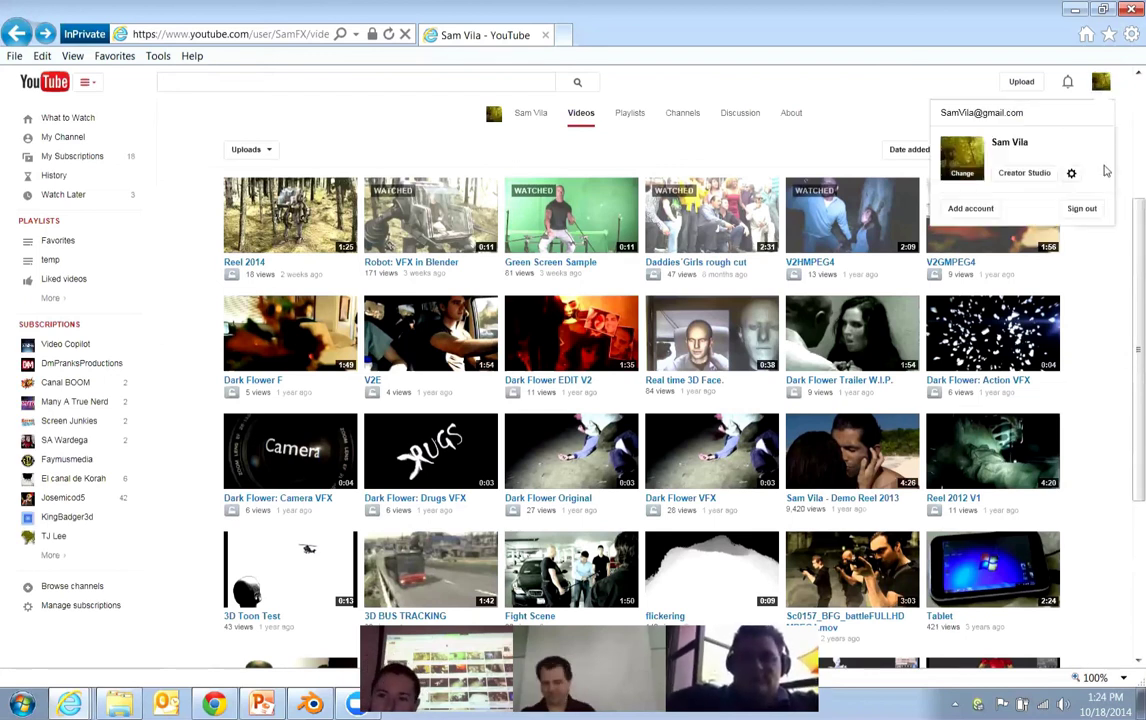
pyautogui.click(1097, 210)
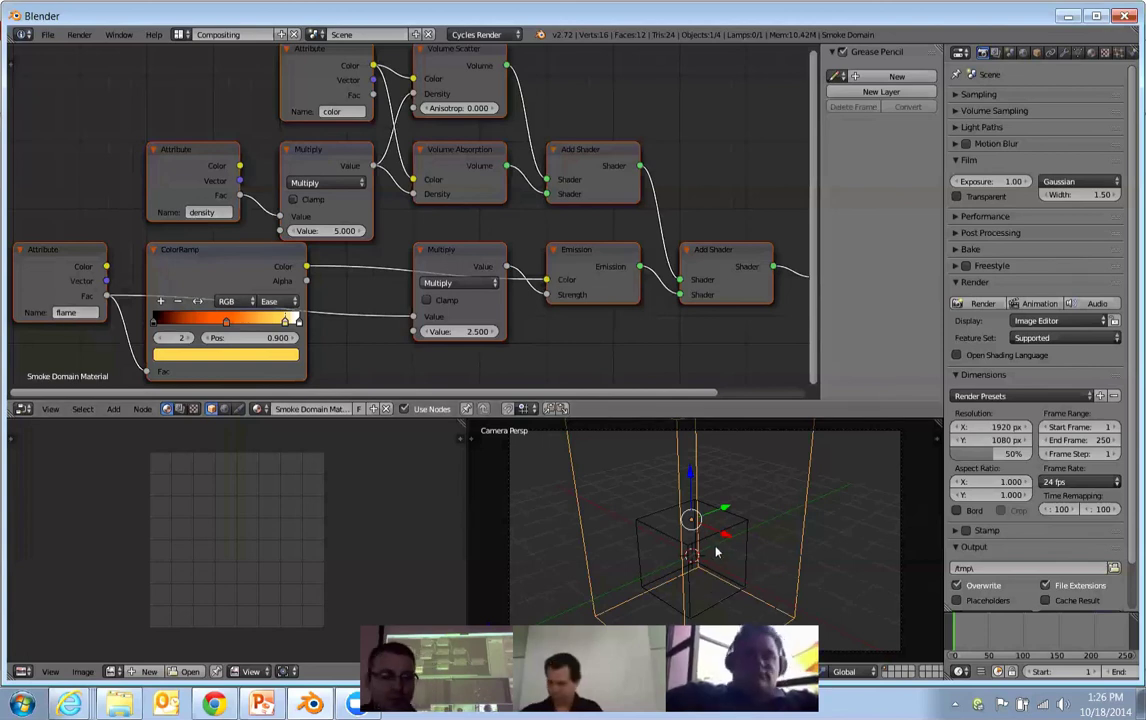
# Play the smoke simulation with Alt+A, leave the Flow Type on Smoke, and widen the 3D view.
pyautogui.hotkey('alt', 'a')
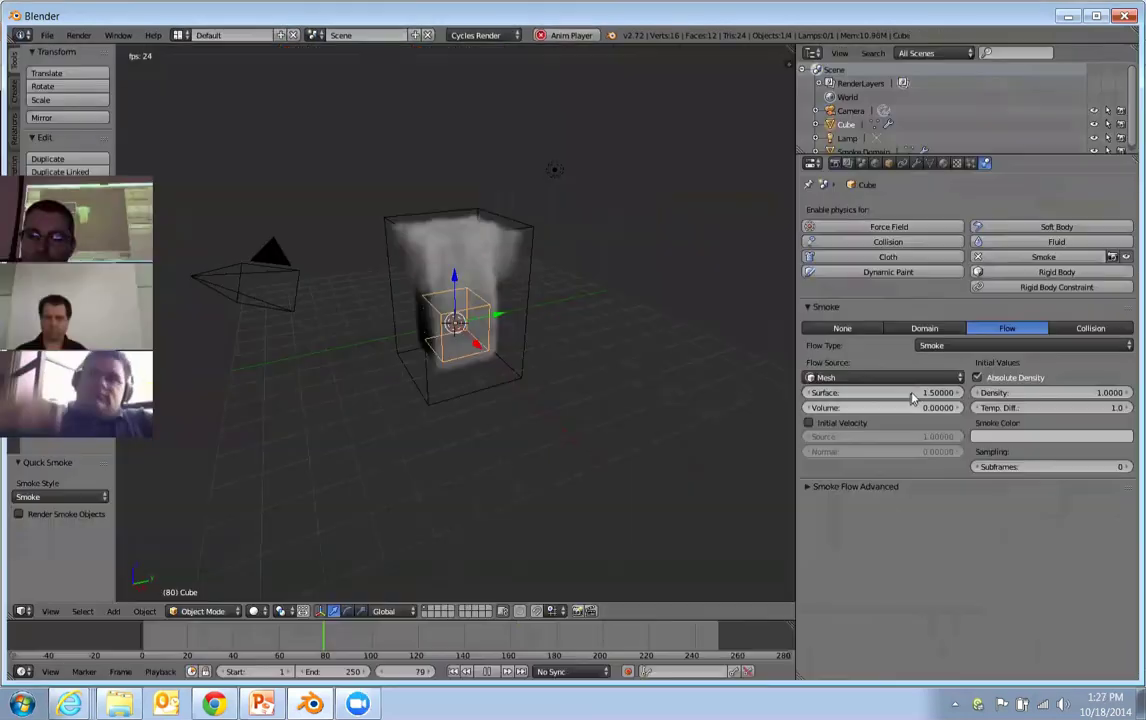
pyautogui.click(956, 347)
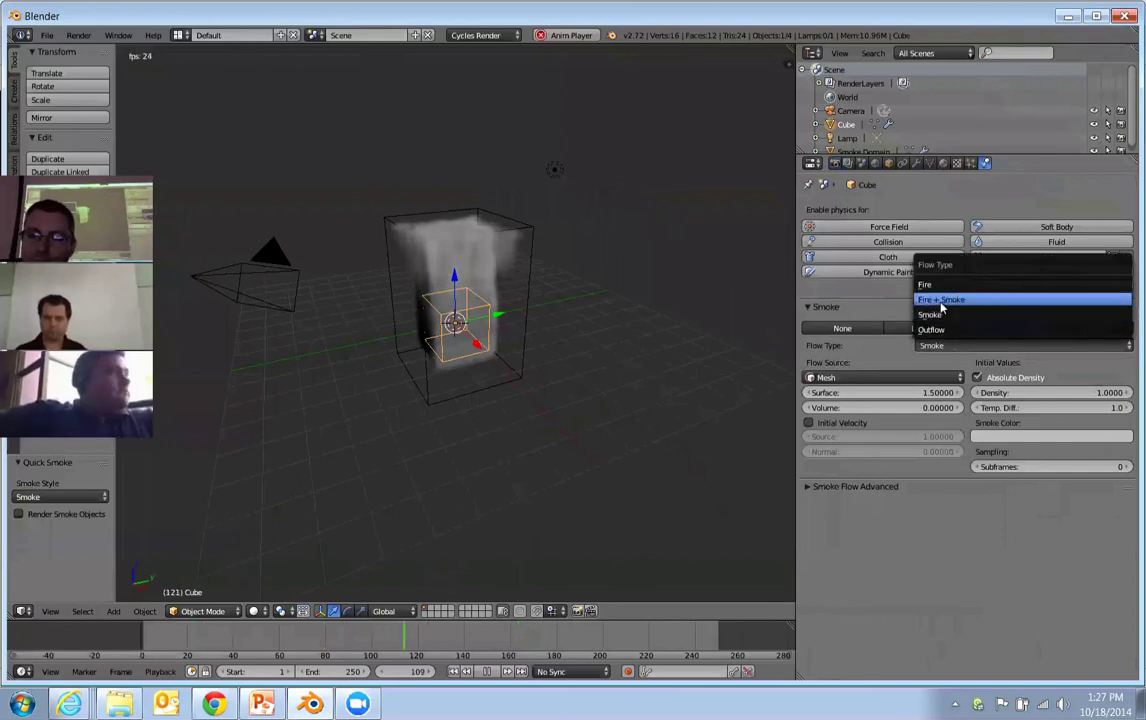
pyautogui.click(935, 315)
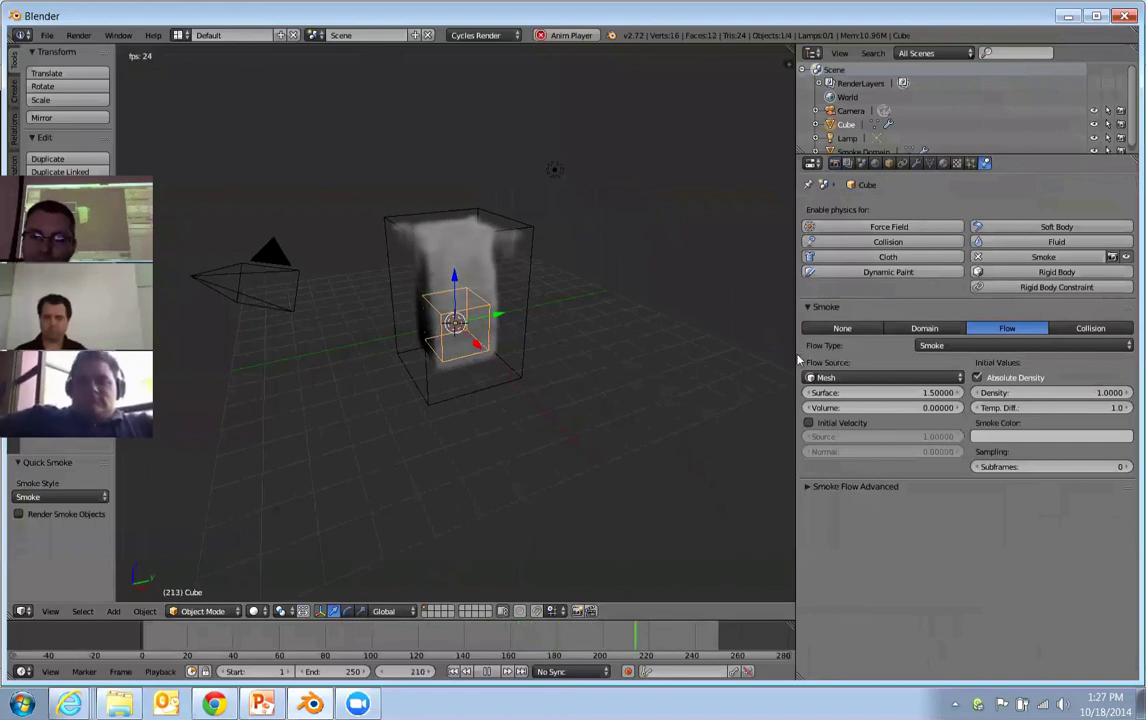
pyautogui.moveTo(802, 357); pyautogui.dragTo(912, 366)
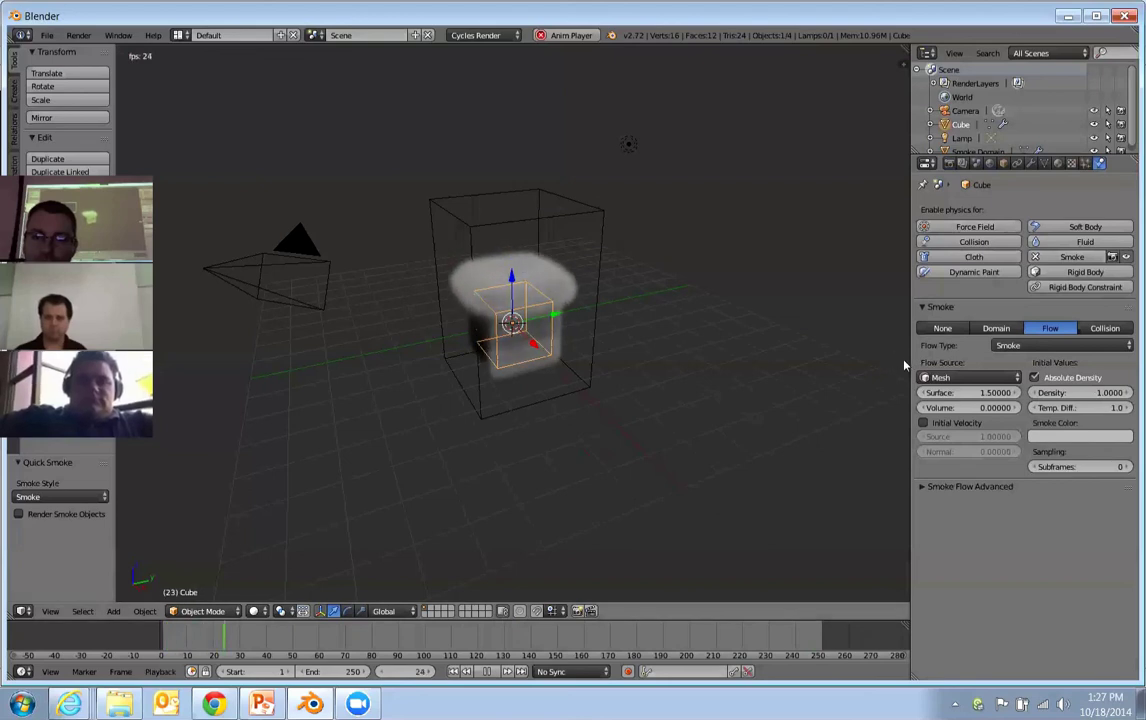
# Set the Cube's Flow Type from Smoke to Fire and view the rising flames from above.
pyautogui.click(1069, 346)
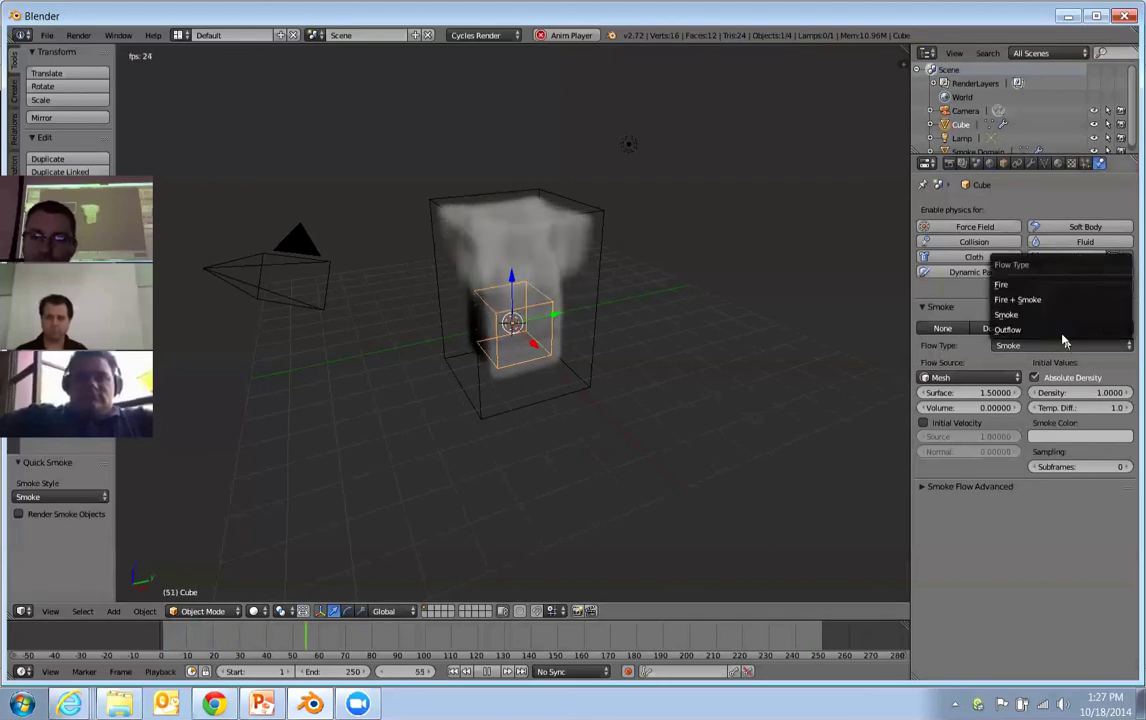
pyautogui.click(1030, 285)
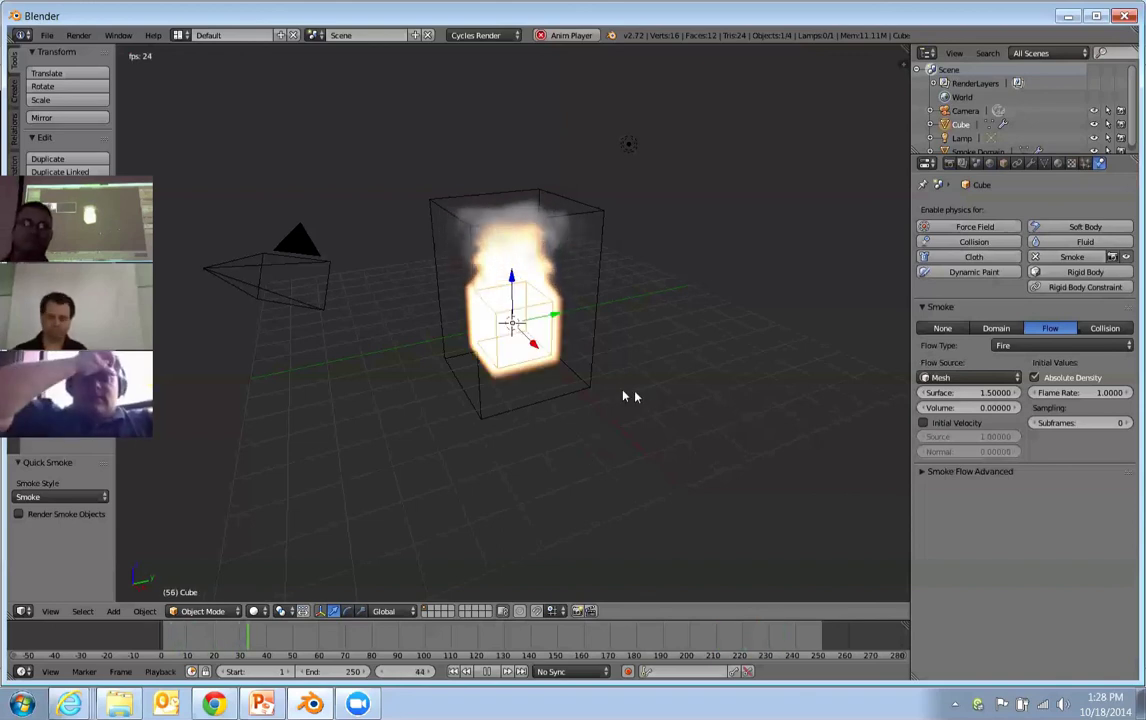
pyautogui.scroll(2, 612, 376)
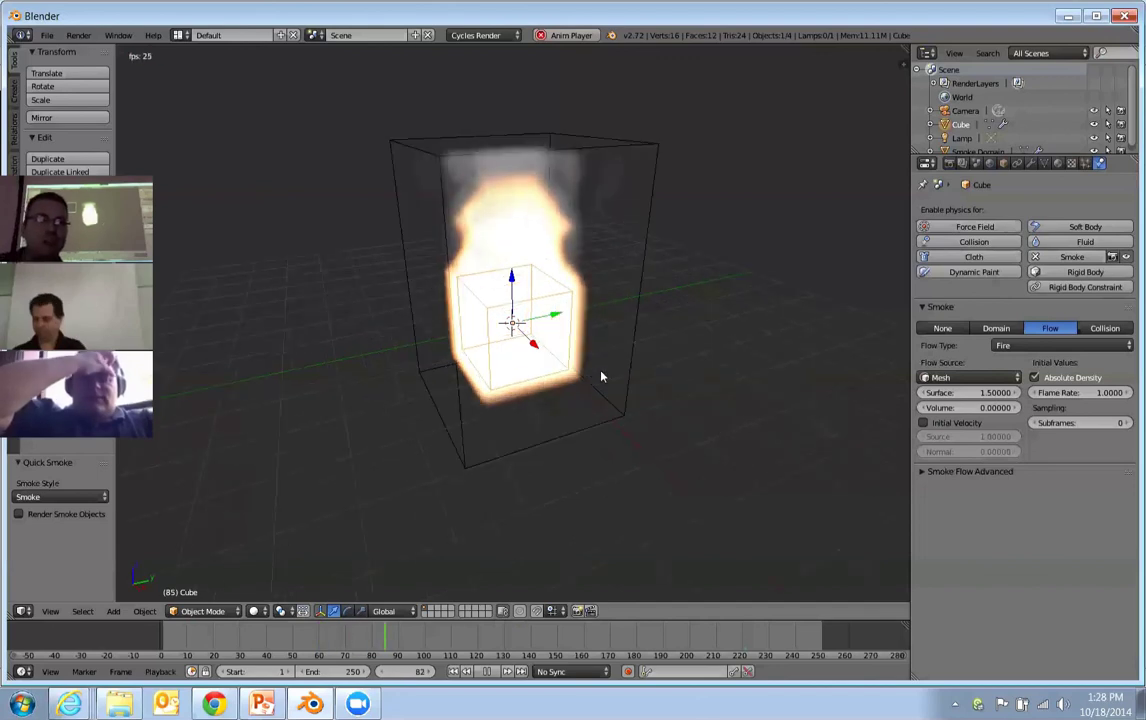
pyautogui.scroll(2, 593, 378)
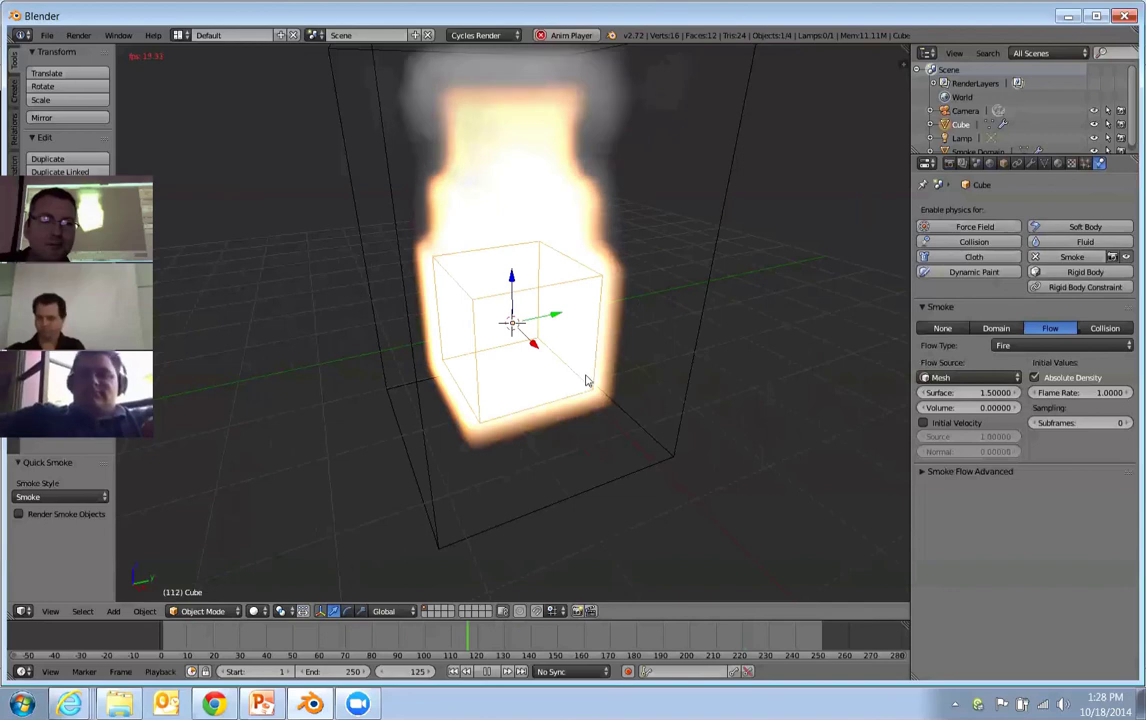
pyautogui.moveTo(586, 379); pyautogui.dragTo(590, 414, button='middle')
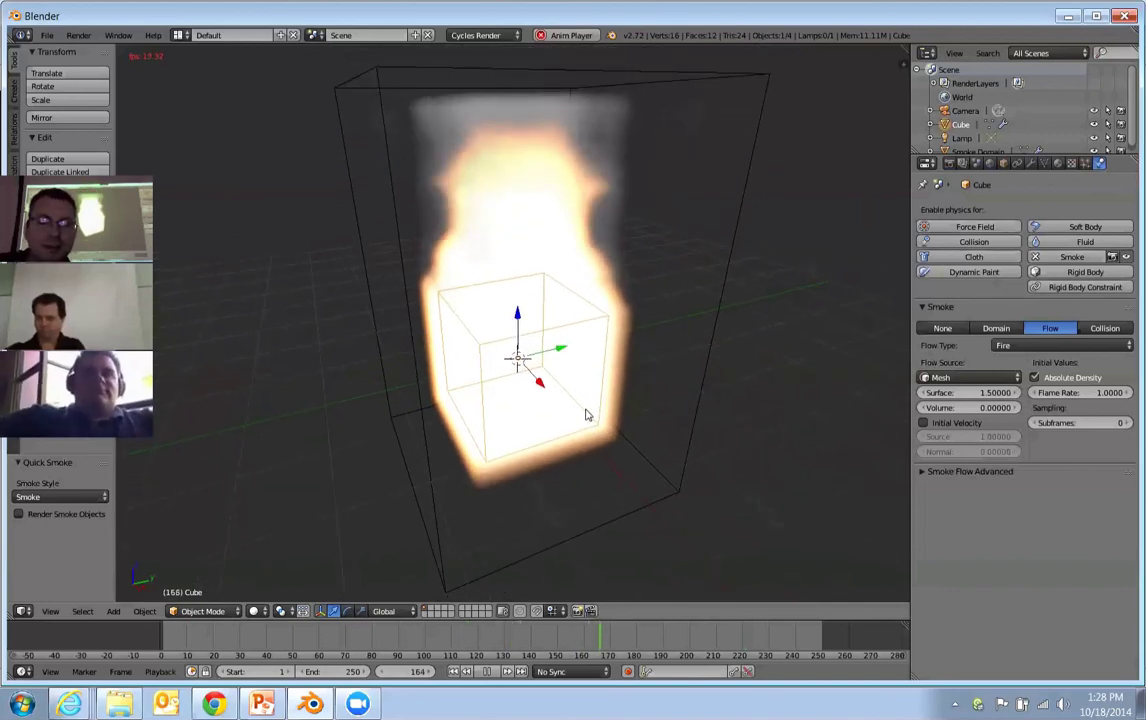